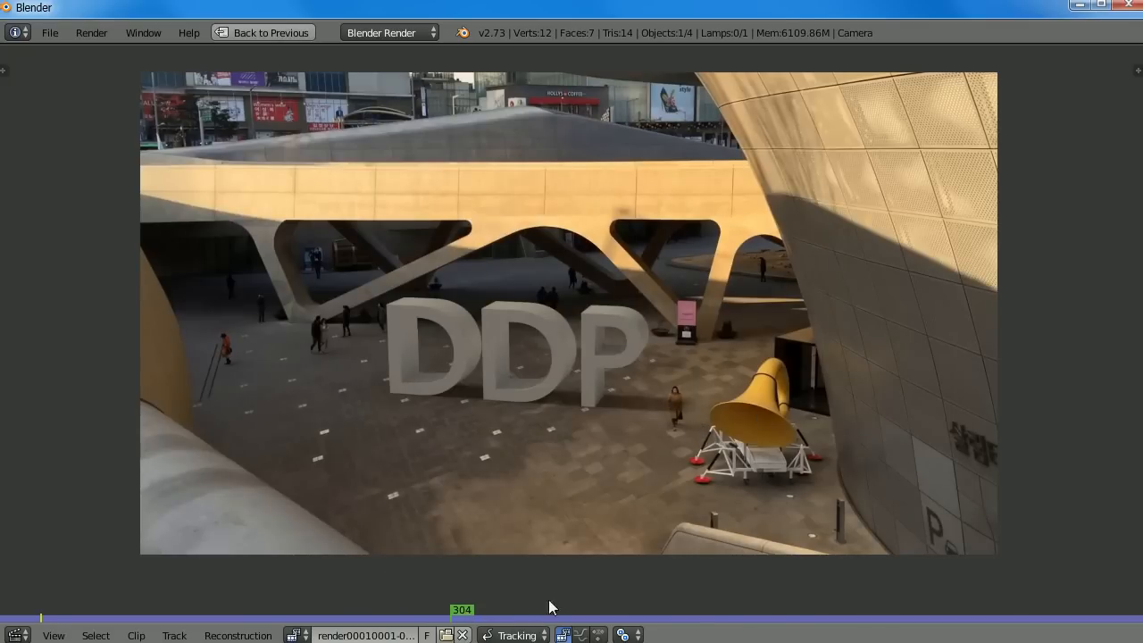
Scrub back and forth through the clip's frames to review the DDP footage's camera movement
{"action": "left_click", "coordinate": [701, 614]}
{"action": "left_click_drag", "start_coordinate": [703, 609], "coordinate": [823, 611]}
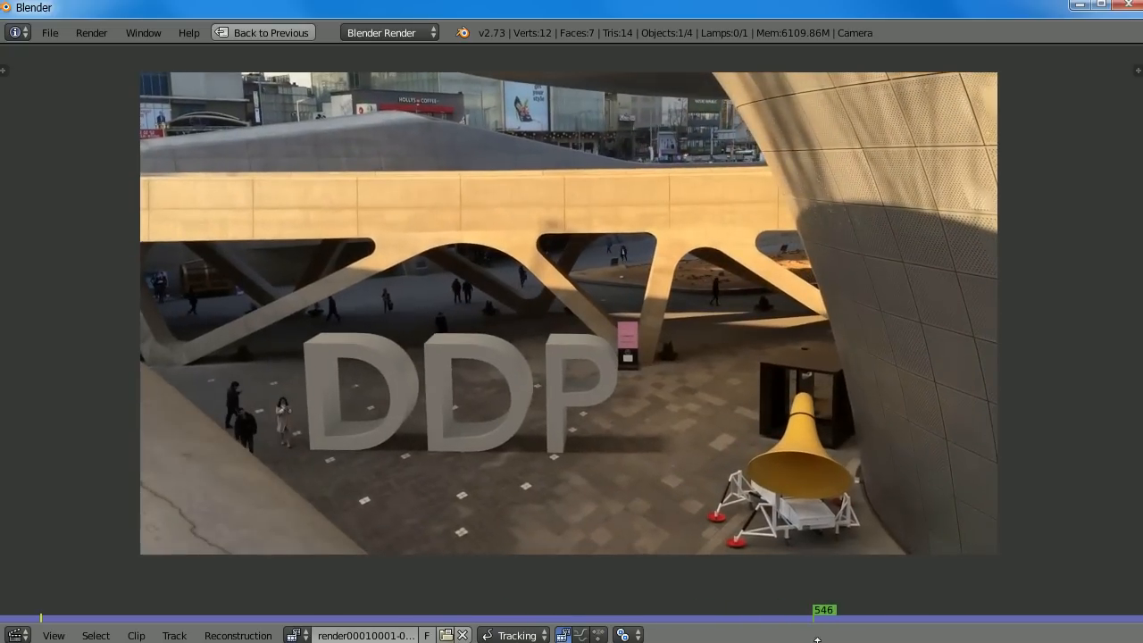
{"action": "left_click_drag", "start_coordinate": [824, 615], "coordinate": [1040, 618]}
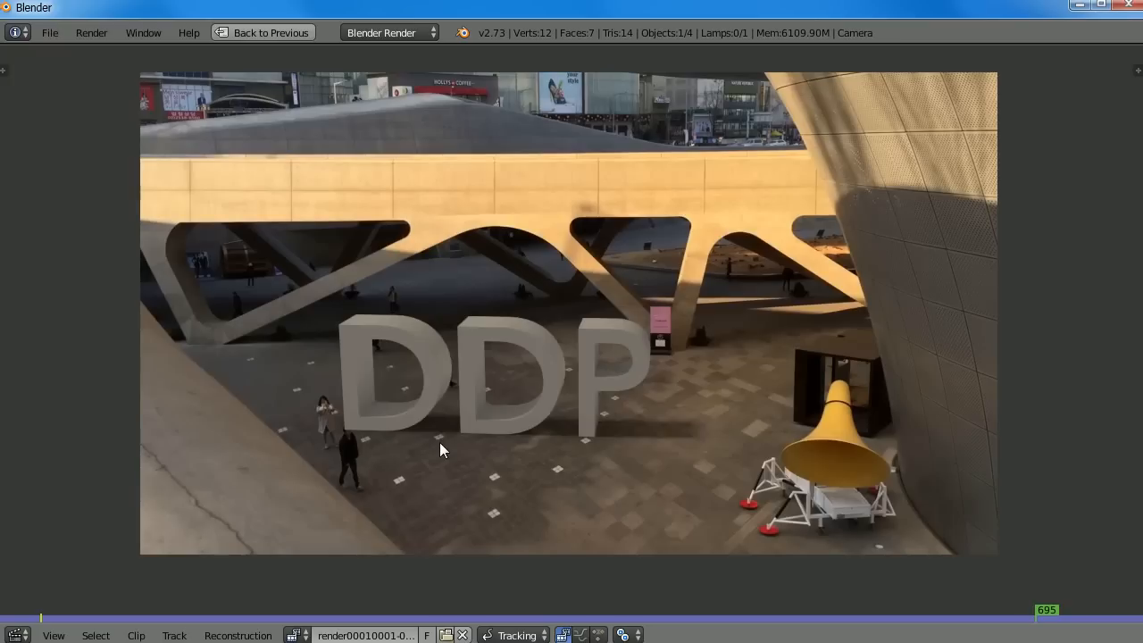
{"action": "left_click_drag", "start_coordinate": [982, 623], "coordinate": [532, 590]}
{"action": "left_click_drag", "start_coordinate": [620, 578], "coordinate": [647, 580]}
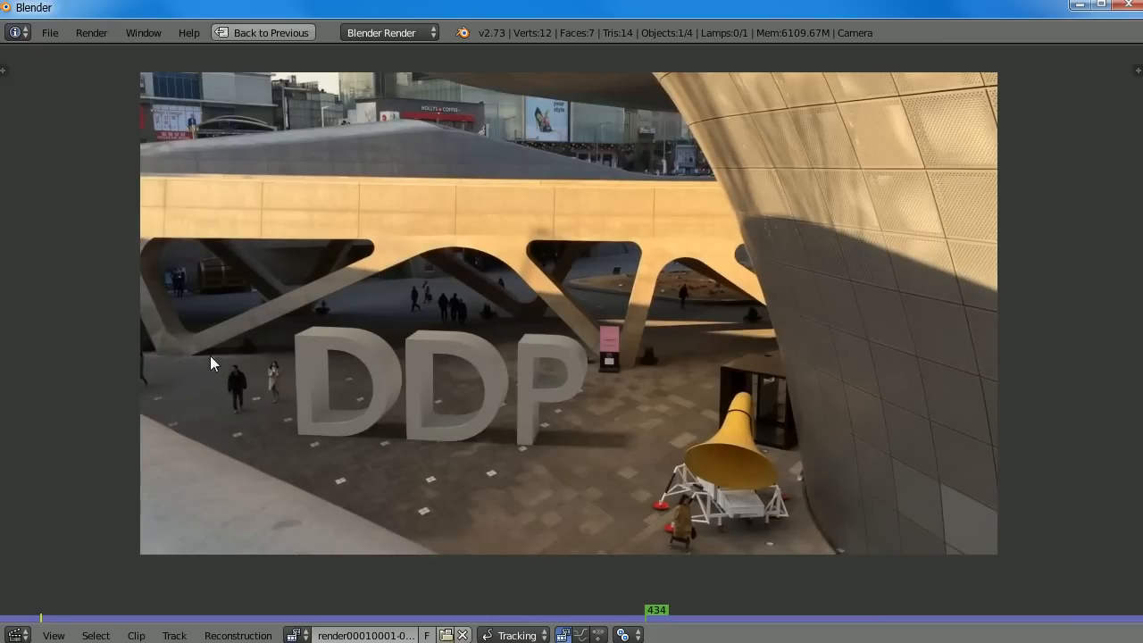
{"action": "mouse_move", "coordinate": [254, 614]}
{"action": "left_mouse_down"}
{"action": "mouse_move", "coordinate": [115, 610]}
{"action": "mouse_move", "coordinate": [700, 581]}
{"action": "mouse_move", "coordinate": [425, 586]}
{"action": "left_mouse_up"}
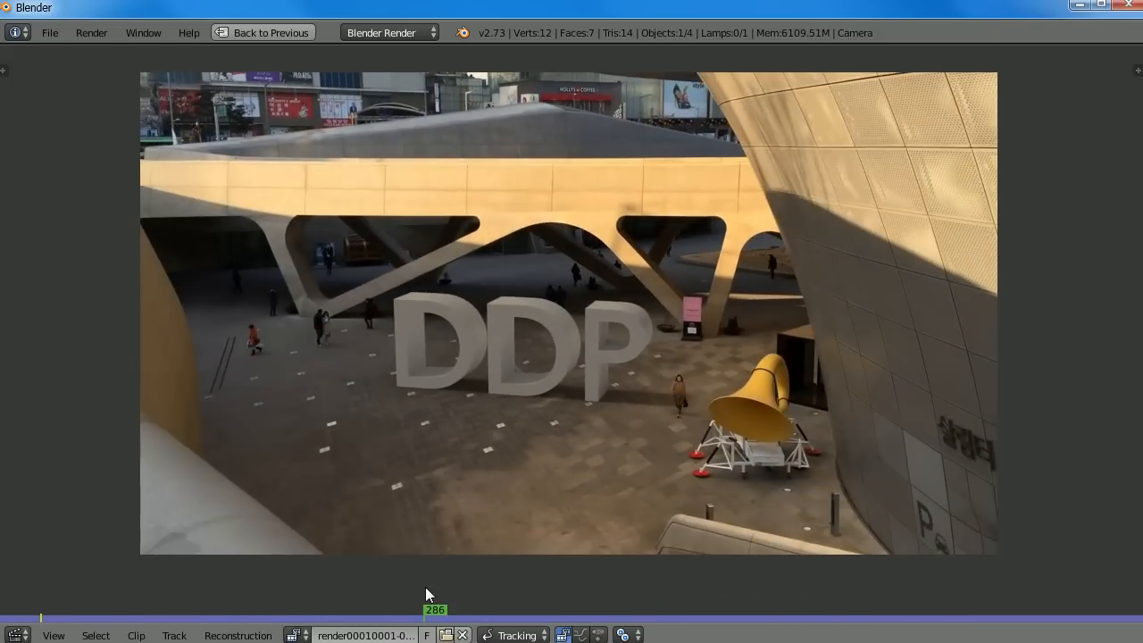
{"action": "mouse_move", "coordinate": [285, 617]}
{"action": "left_mouse_down"}
{"action": "mouse_move", "coordinate": [143, 614]}
{"action": "mouse_move", "coordinate": [713, 611]}
{"action": "mouse_move", "coordinate": [696, 599]}
{"action": "mouse_move", "coordinate": [327, 592]}
{"action": "mouse_move", "coordinate": [684, 602]}
{"action": "mouse_move", "coordinate": [467, 602]}
{"action": "mouse_move", "coordinate": [516, 599]}
{"action": "left_mouse_up"}
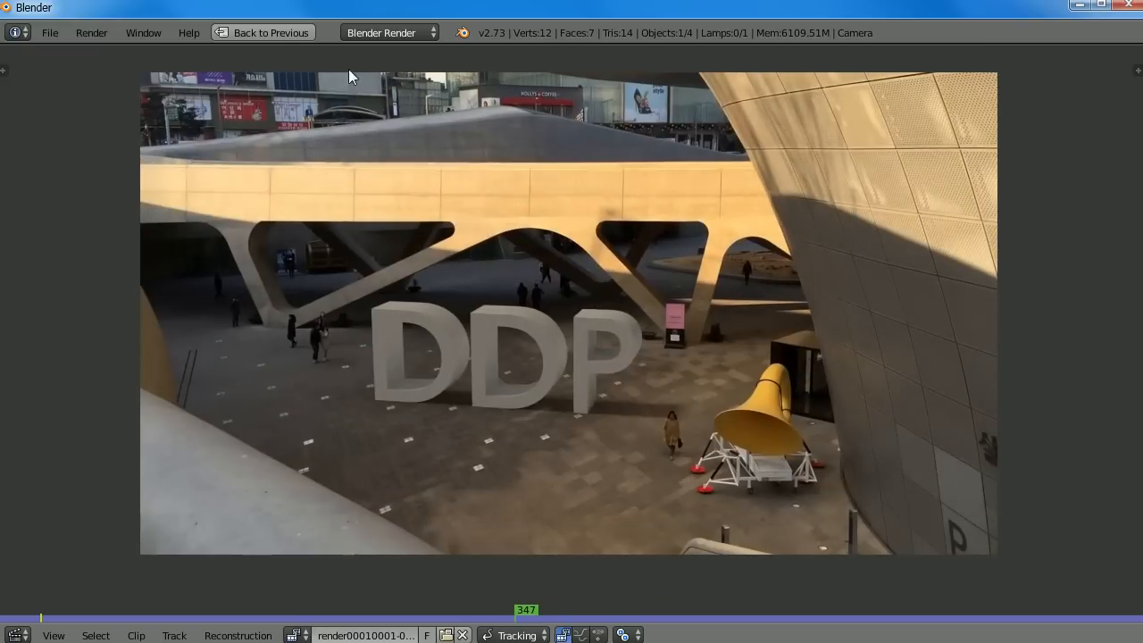
Start a new file by reloading the start-up file
{"action": "left_click", "coordinate": [47, 33]}
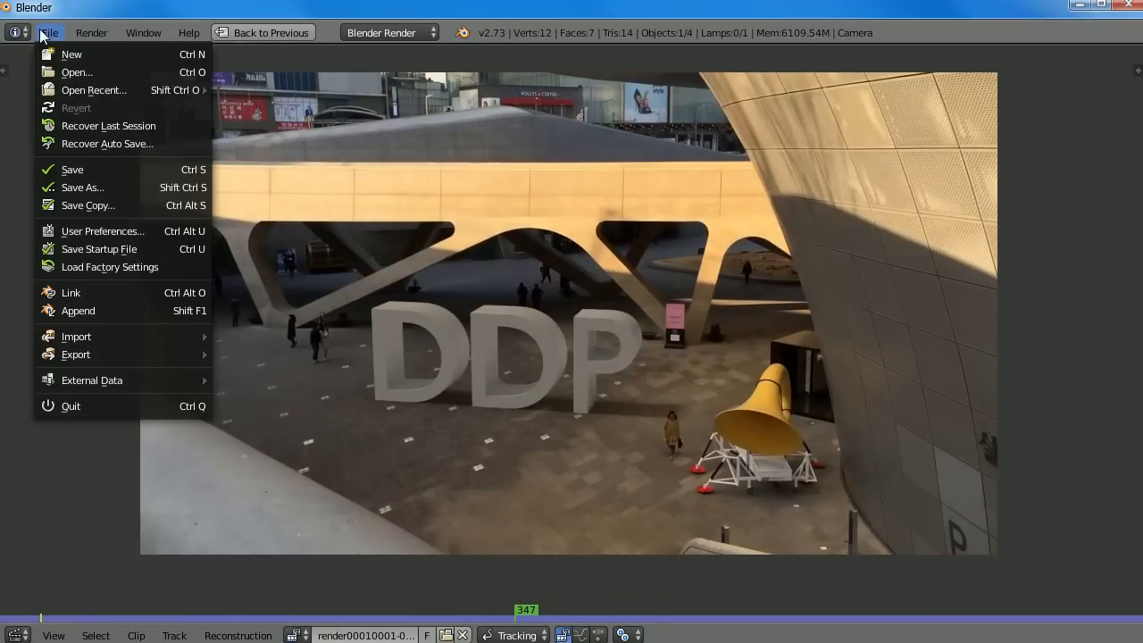
{"action": "left_click", "coordinate": [64, 55]}
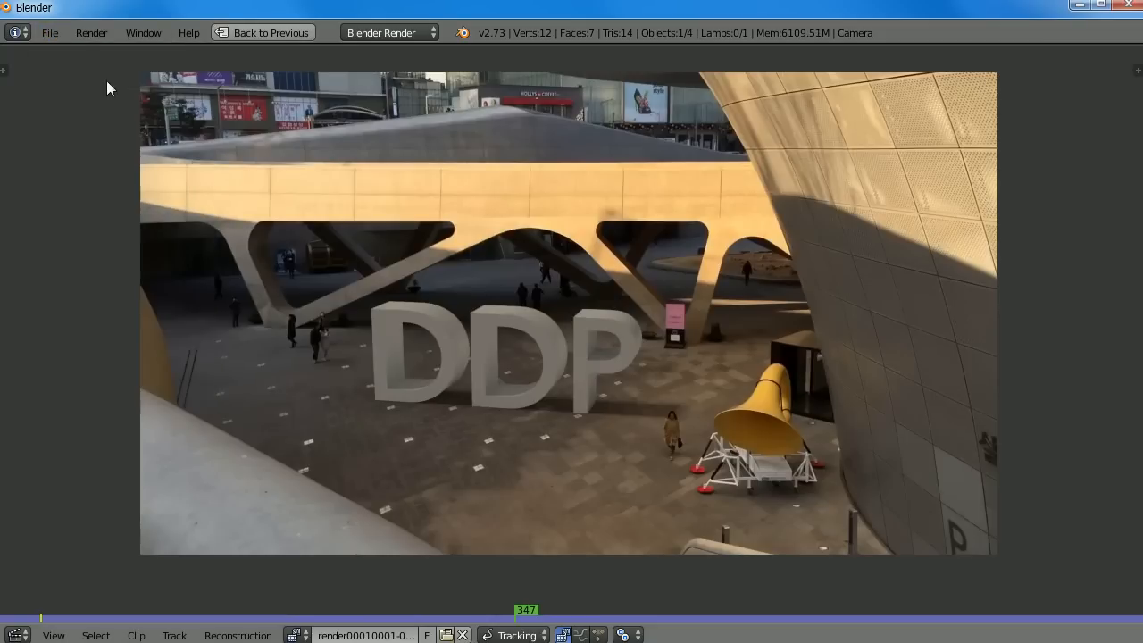
{"action": "left_click", "coordinate": [48, 30]}
{"action": "left_click", "coordinate": [55, 52]}
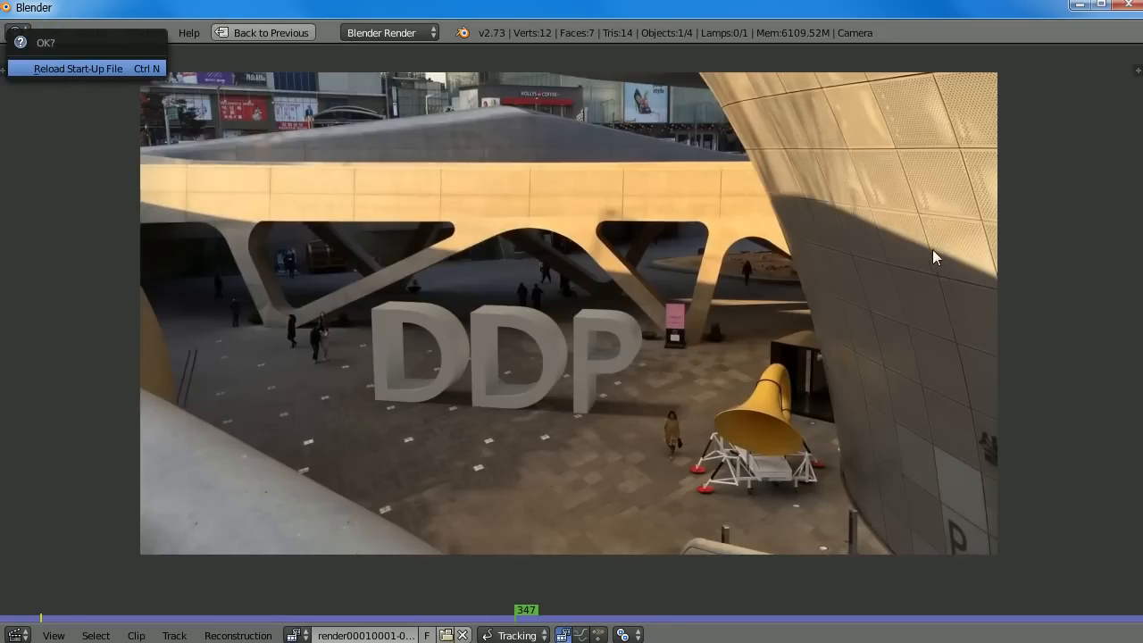
{"action": "left_click", "coordinate": [60, 69]}
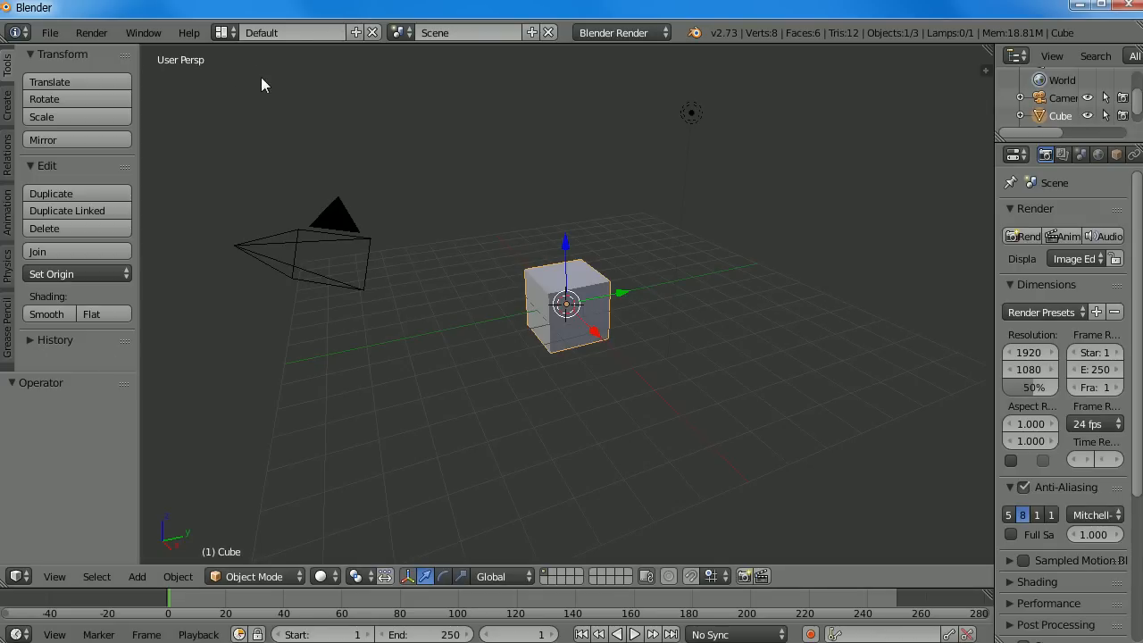
View the System settings in the User Preferences window and close the window
{"action": "left_click", "coordinate": [52, 33]}
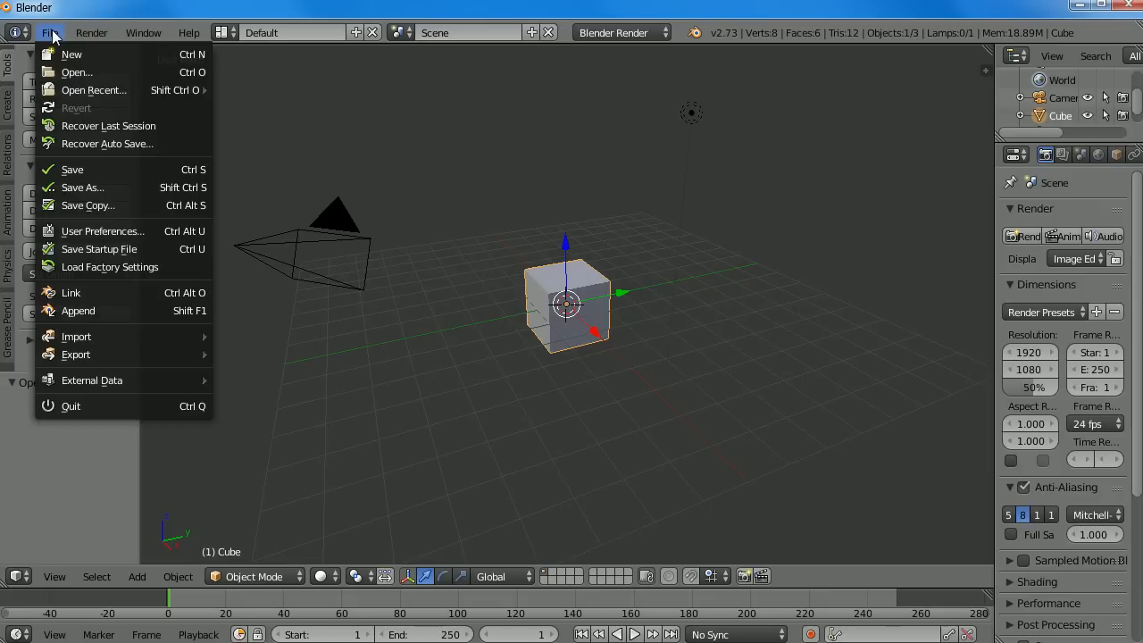
{"action": "left_click", "coordinate": [52, 33]}
{"action": "left_click", "coordinate": [52, 33]}
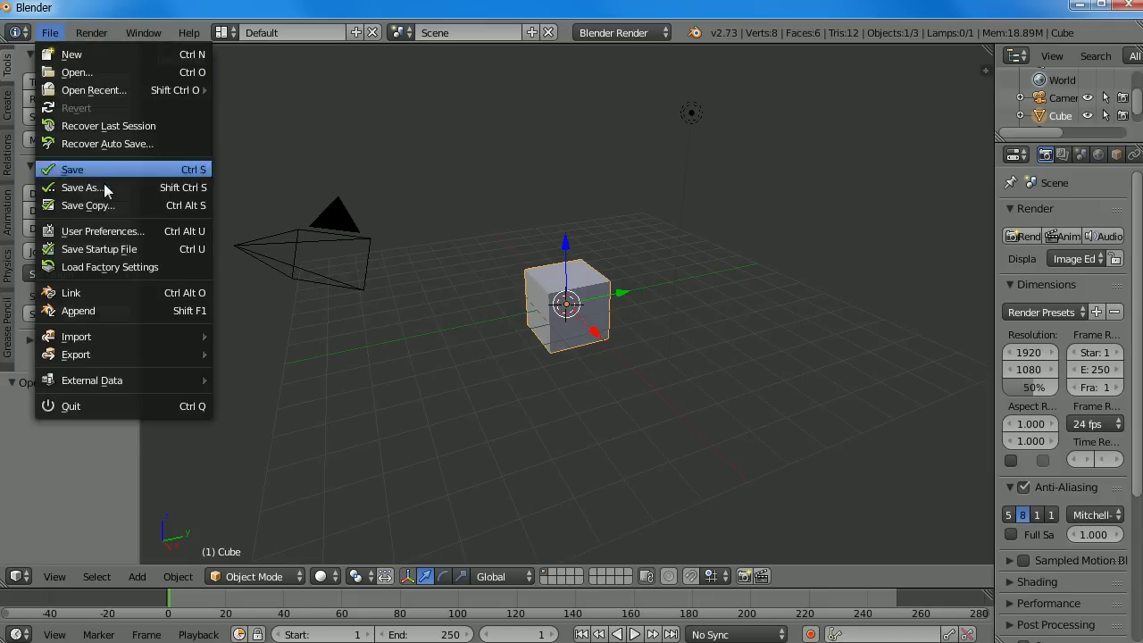
{"action": "left_click", "coordinate": [115, 232]}
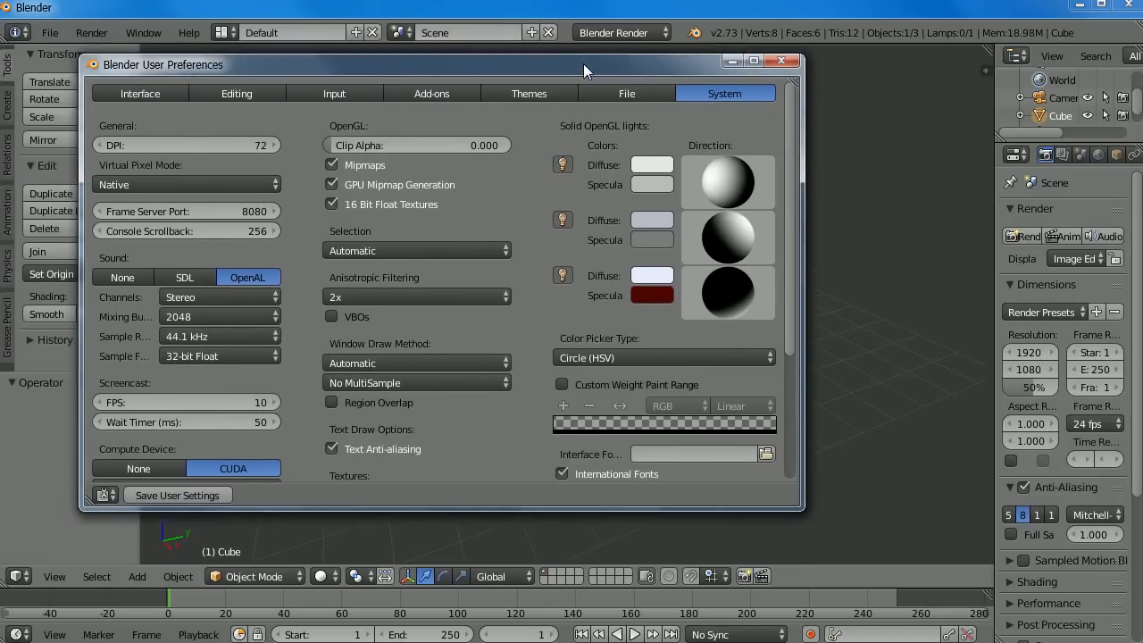
{"action": "left_click_drag", "start_coordinate": [290, 70], "coordinate": [323, 79]}
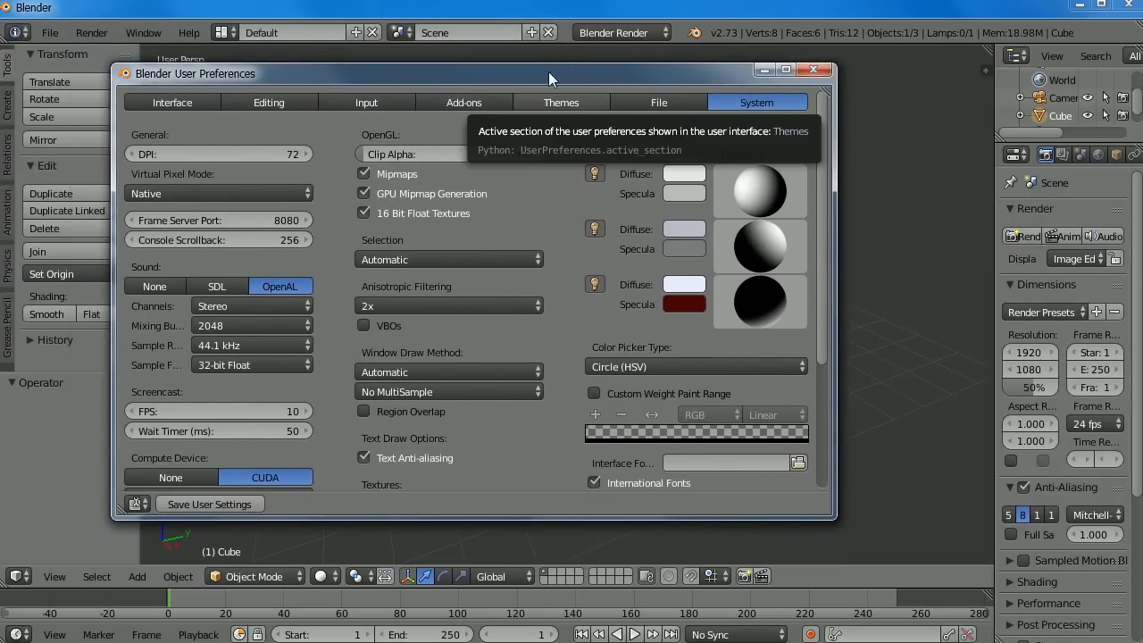
{"action": "left_click", "coordinate": [813, 70]}
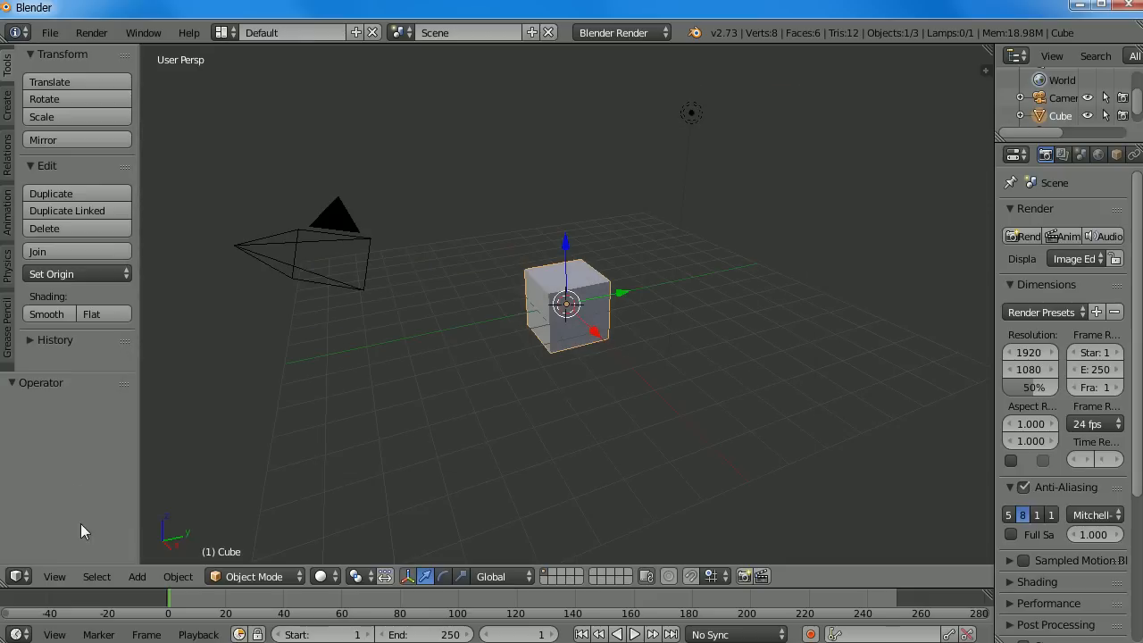
View the User Preferences editor in place of the main 3D View, and restore the 3D View
{"action": "left_click", "coordinate": [19, 576]}
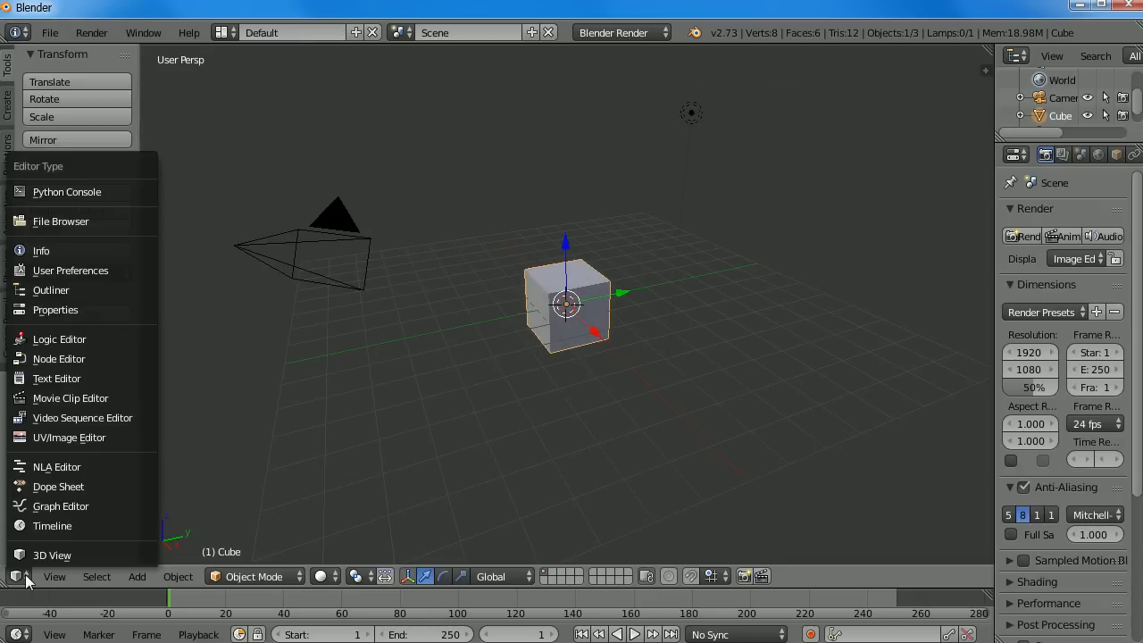
{"action": "left_click", "coordinate": [96, 269]}
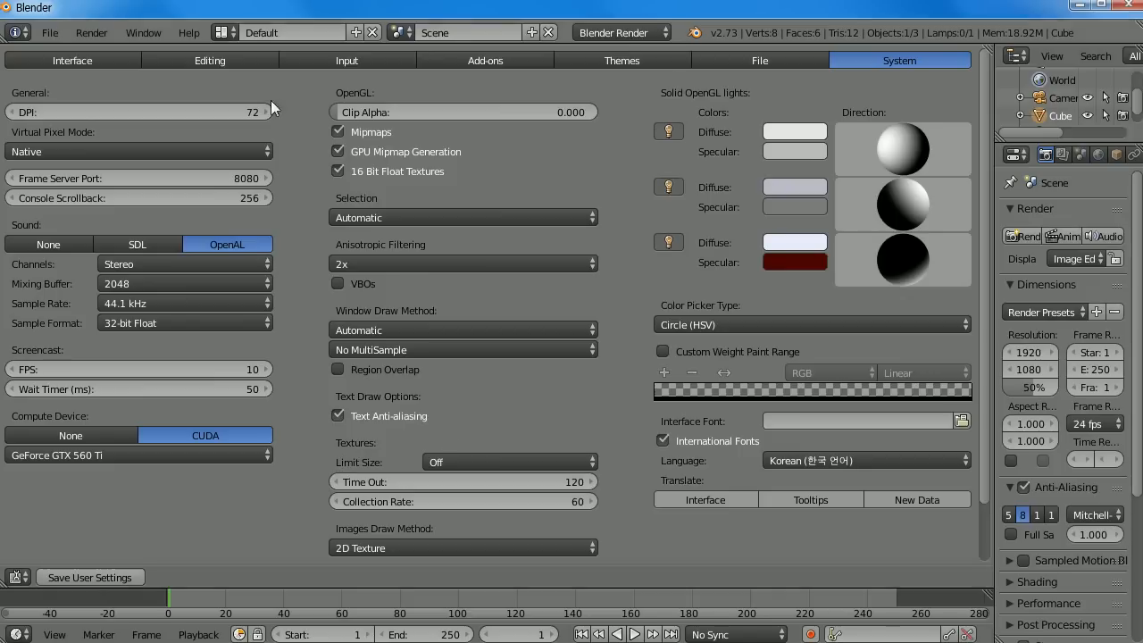
{"action": "left_click", "coordinate": [18, 577]}
{"action": "left_click", "coordinate": [58, 556]}
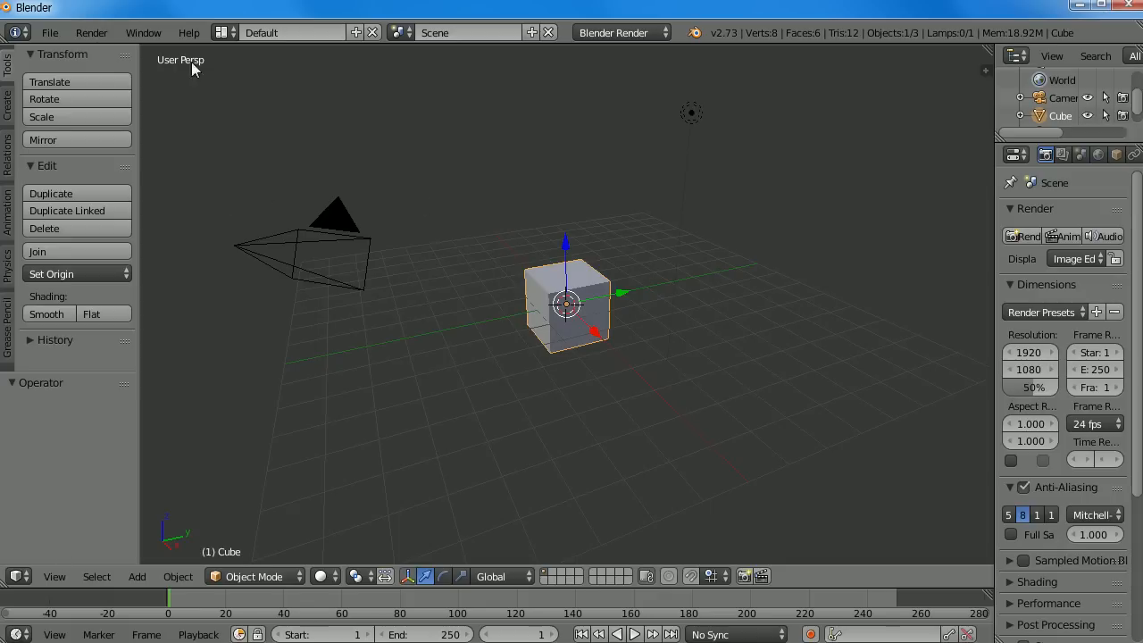
Open the User Preferences window at the System section's Sequencer / Clip Editor memory settings
{"action": "left_click", "coordinate": [91, 32]}
{"action": "mouse_move", "coordinate": [50, 32]}
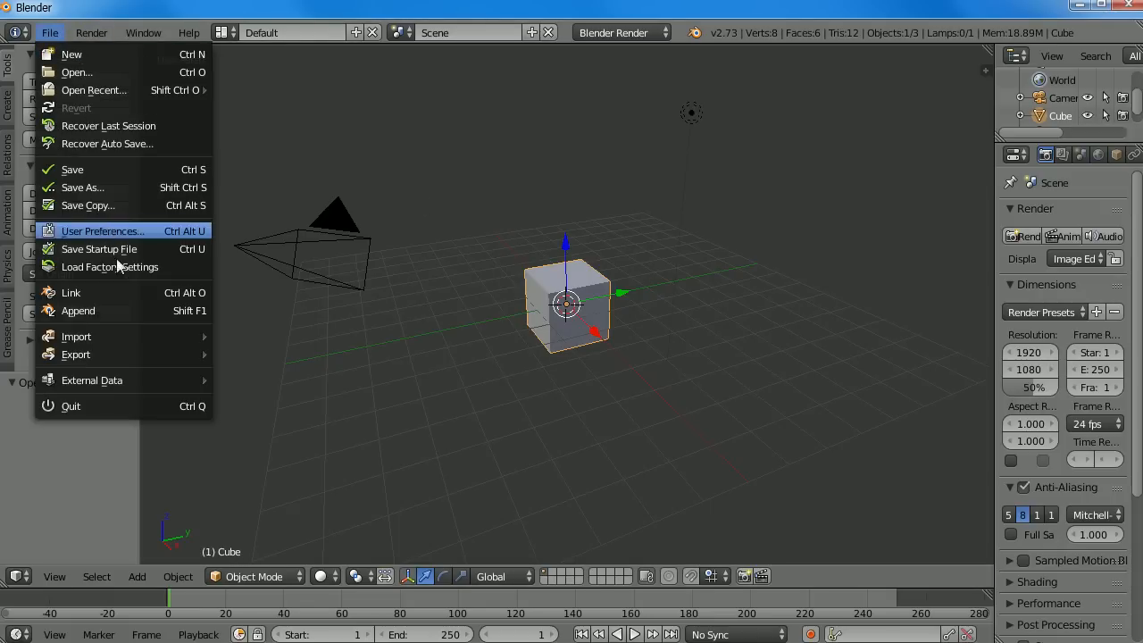
{"action": "left_click", "coordinate": [89, 231]}
{"action": "left_click_drag", "start_coordinate": [321, 33], "coordinate": [706, 67]}
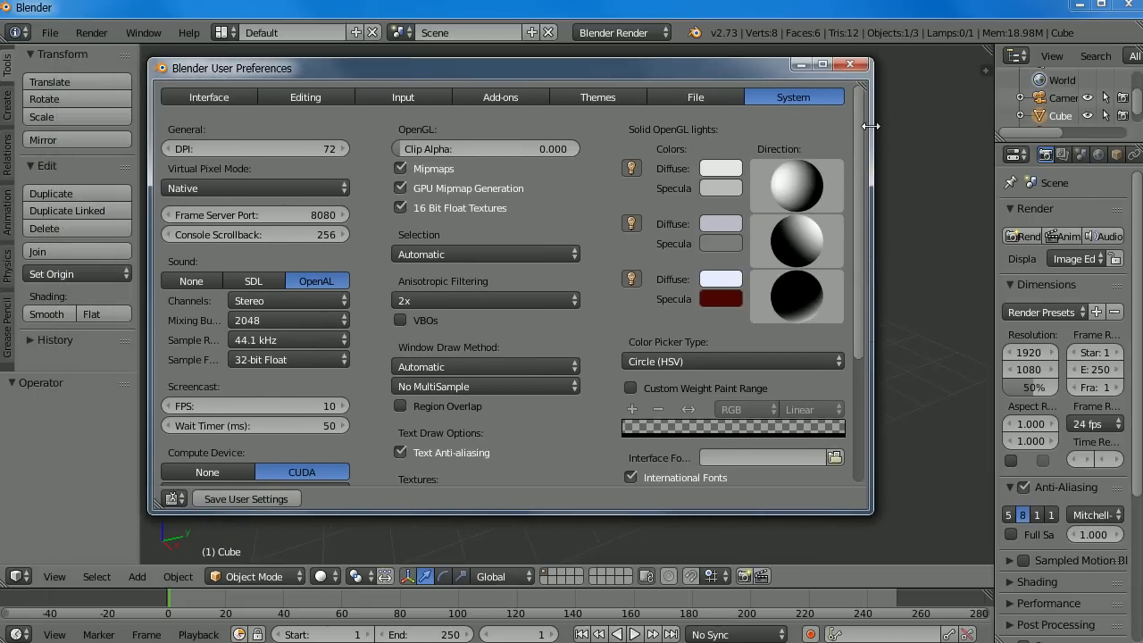
{"action": "left_click_drag", "start_coordinate": [860, 135], "coordinate": [853, 357]}
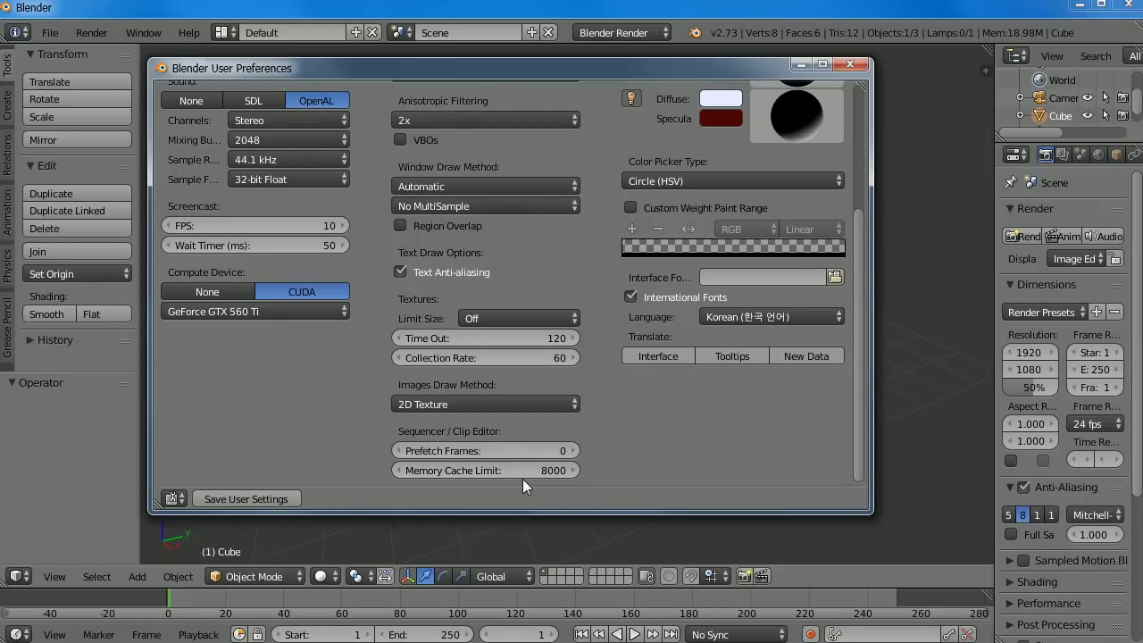
Try raising the Memory Cache Limit to 32768 and dividing the value by 2
{"action": "left_click_drag", "start_coordinate": [543, 472], "coordinate": [705, 473]}
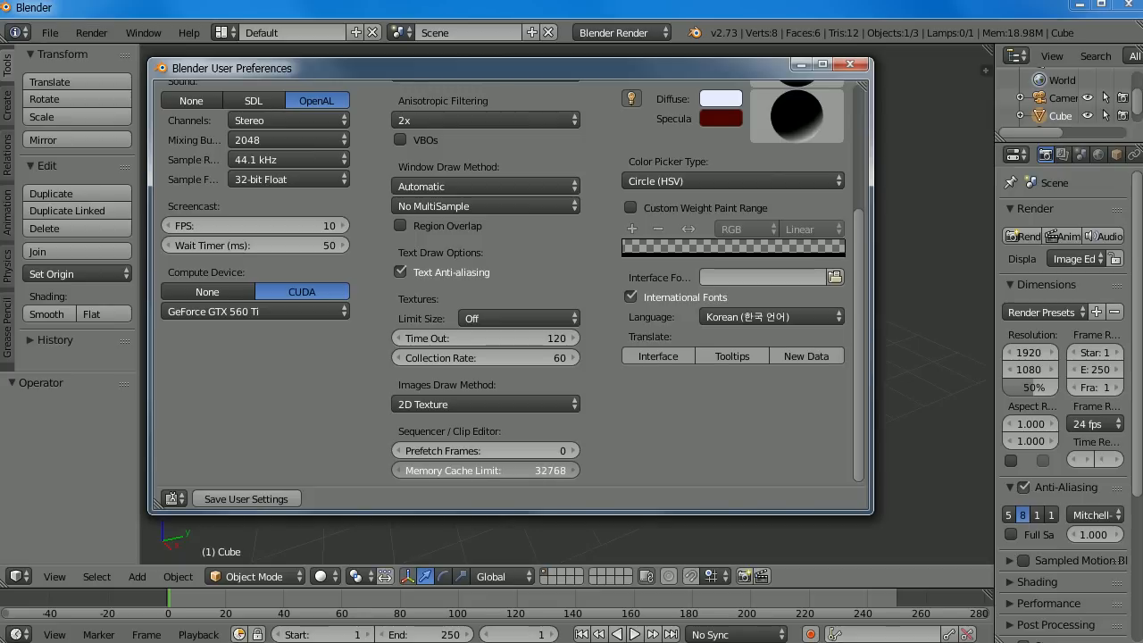
{"action": "left_click_drag", "start_coordinate": [543, 472], "coordinate": [537, 479]}
{"action": "left_click", "coordinate": [554, 472]}
{"action": "left_click", "coordinate": [554, 472]}
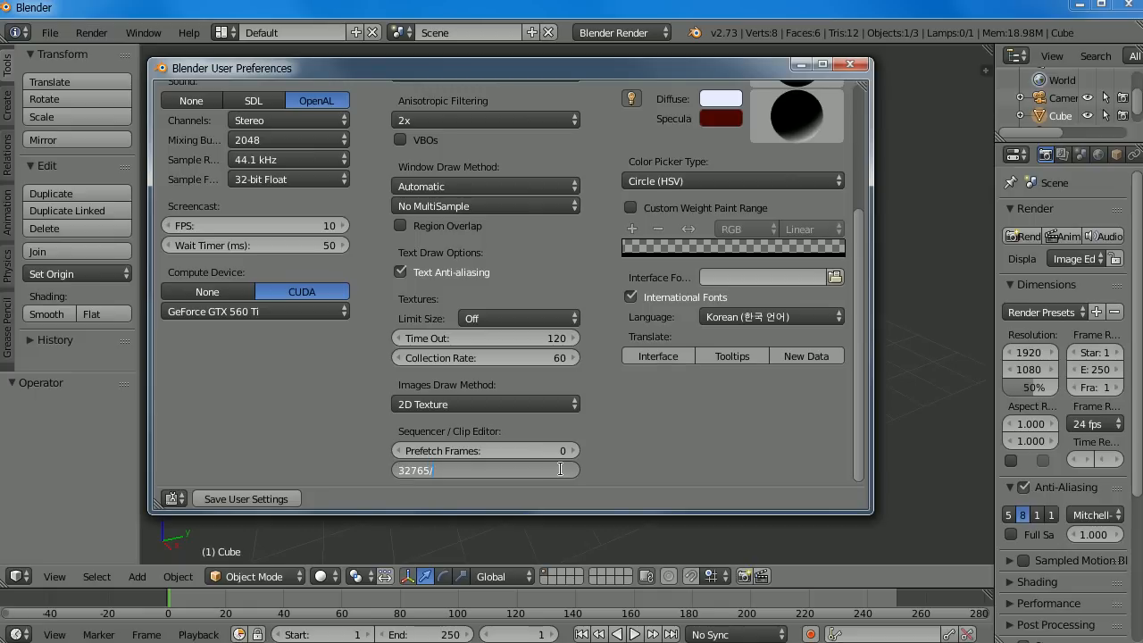
{"action": "type", "text": "/2"}
{"action": "key", "text": "Return"}
Set the Memory Cache Limit to 8000, save the user settings and close the preferences
{"action": "left_click", "coordinate": [534, 472]}
{"action": "type", "text": "8000"}
{"action": "key", "text": "Return"}
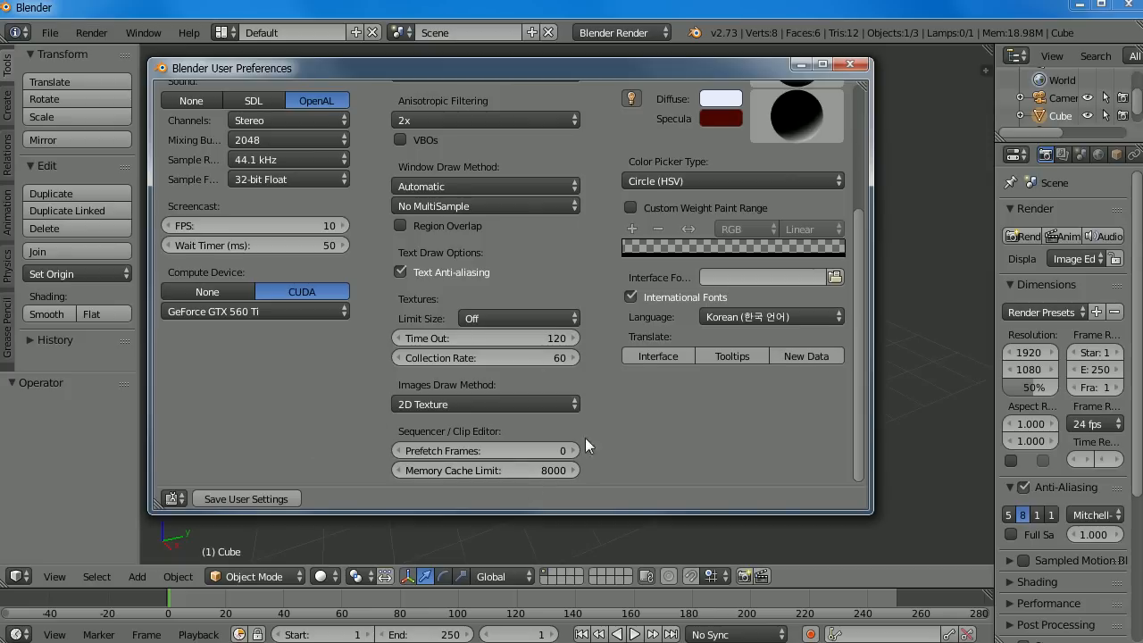
{"action": "left_click", "coordinate": [247, 500]}
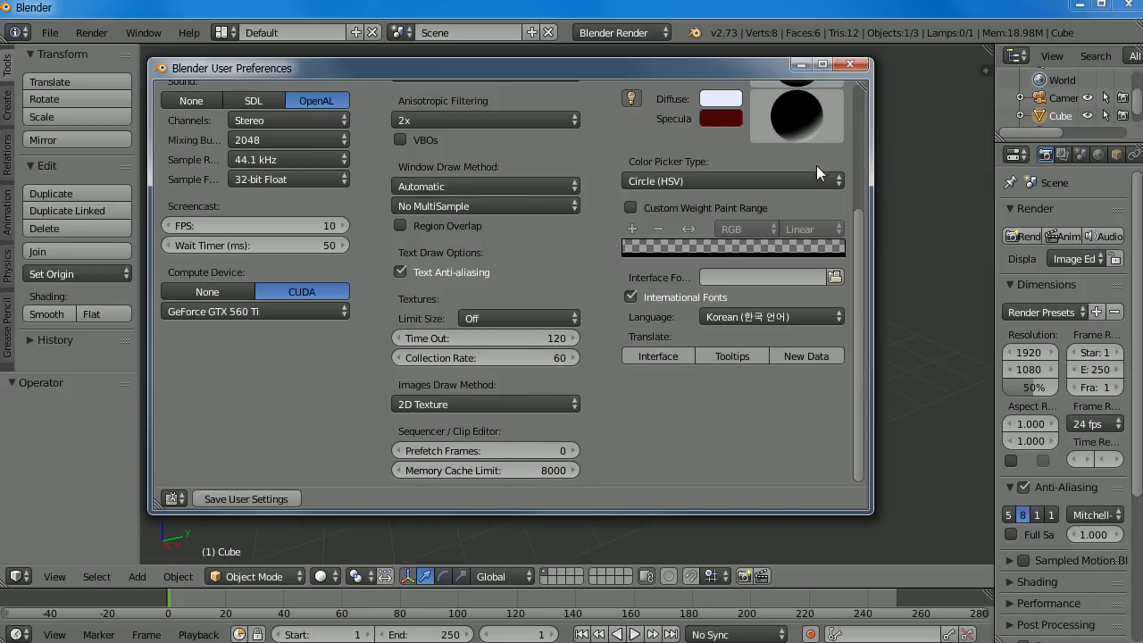
{"action": "left_click", "coordinate": [850, 66]}
Move the current frame to 3 and switch the screen layout to Motion Tracking
{"action": "left_click_drag", "start_coordinate": [170, 591], "coordinate": [176, 625]}
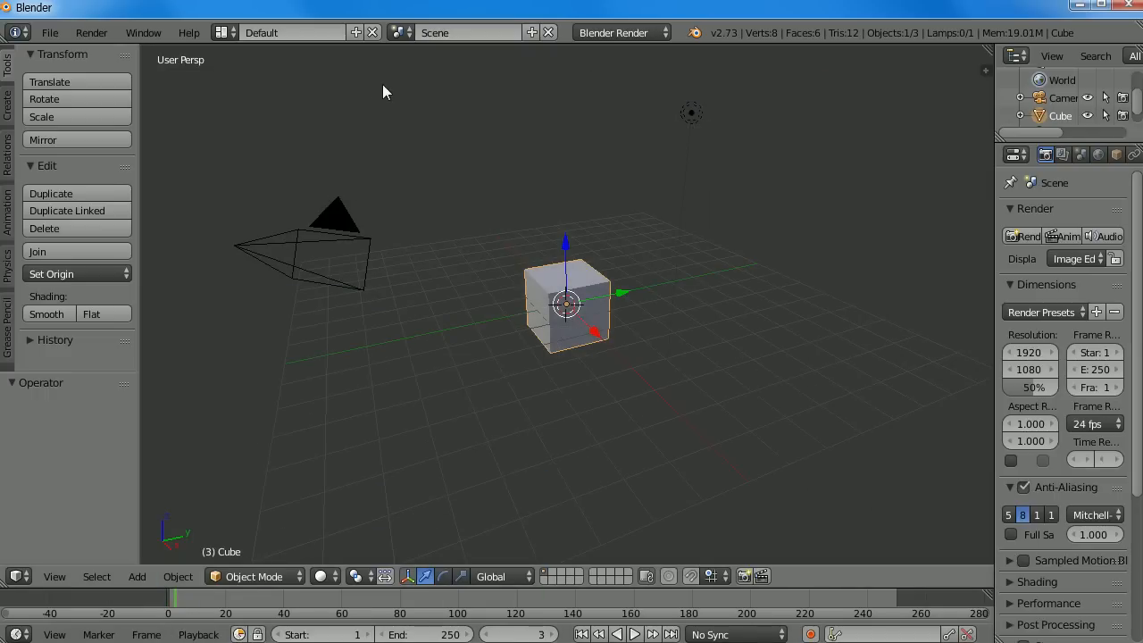
{"action": "left_click", "coordinate": [228, 33]}
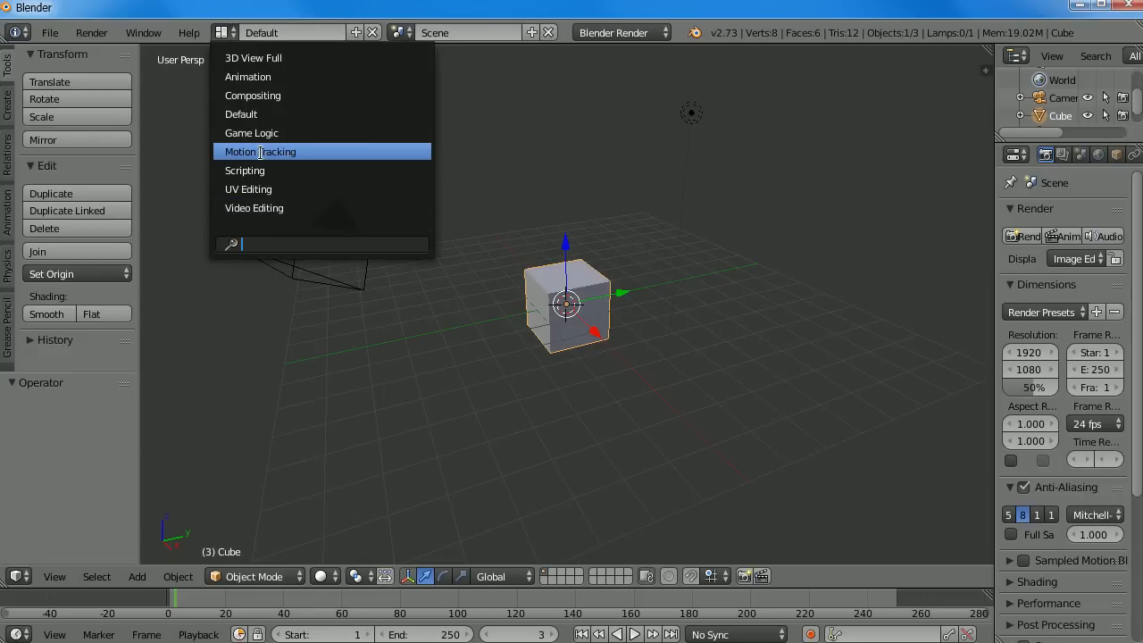
{"action": "left_click", "coordinate": [293, 153]}
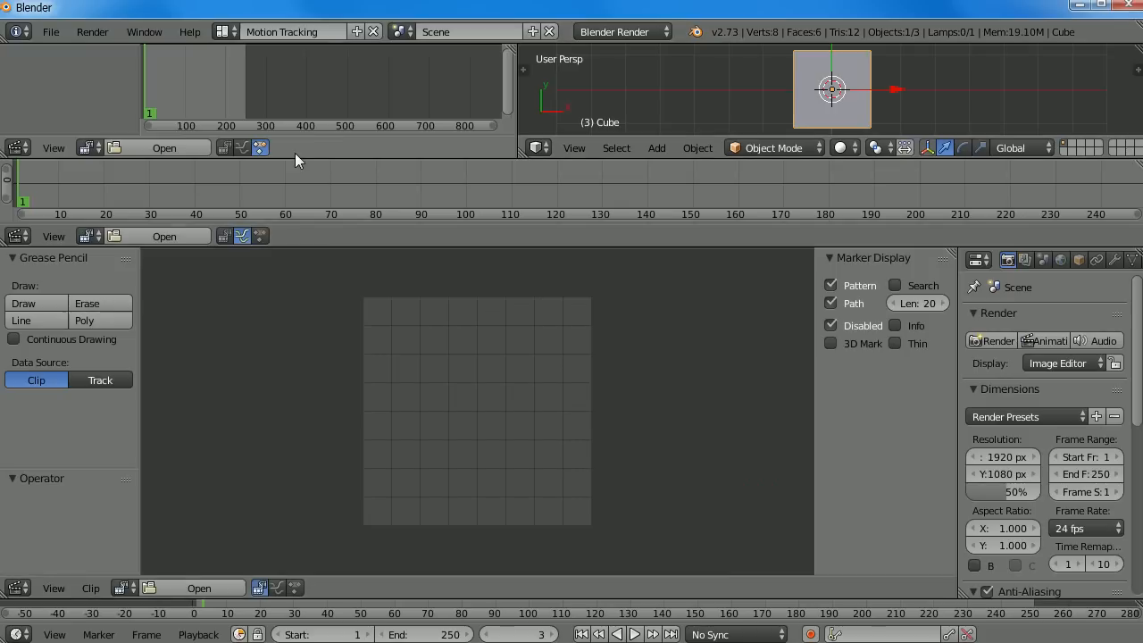
Enlarge the upper dope sheet and 3D View areas and the graph area by shifting their lower borders downward
{"action": "left_click_drag", "start_coordinate": [493, 159], "coordinate": [493, 179]}
{"action": "left_click_drag", "start_coordinate": [482, 224], "coordinate": [487, 359]}
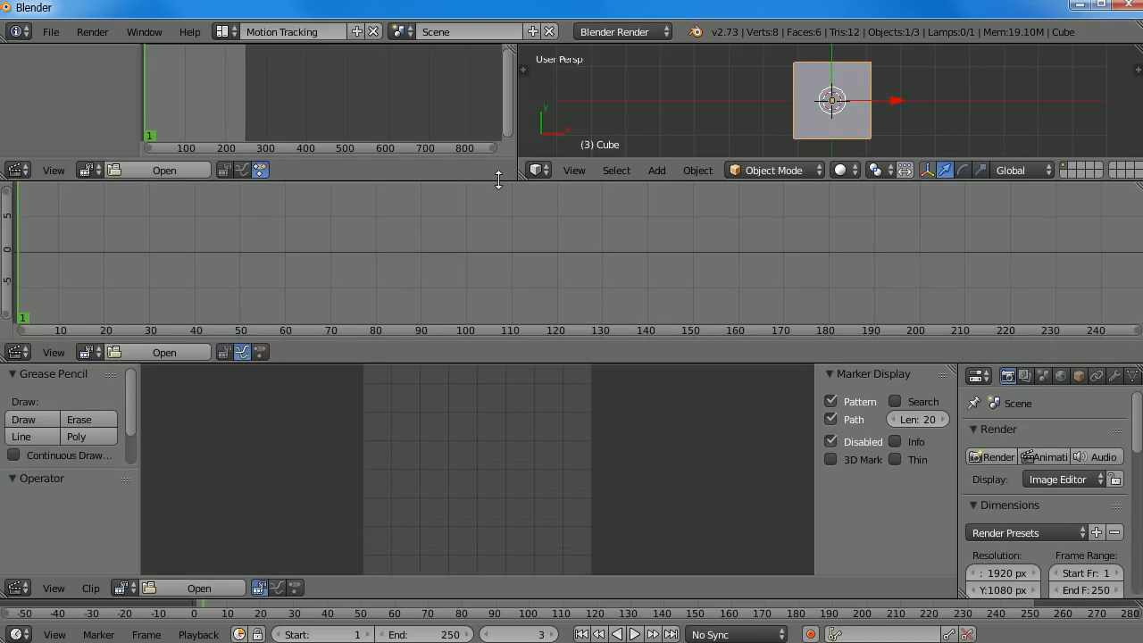
{"action": "left_click_drag", "start_coordinate": [498, 180], "coordinate": [498, 226]}
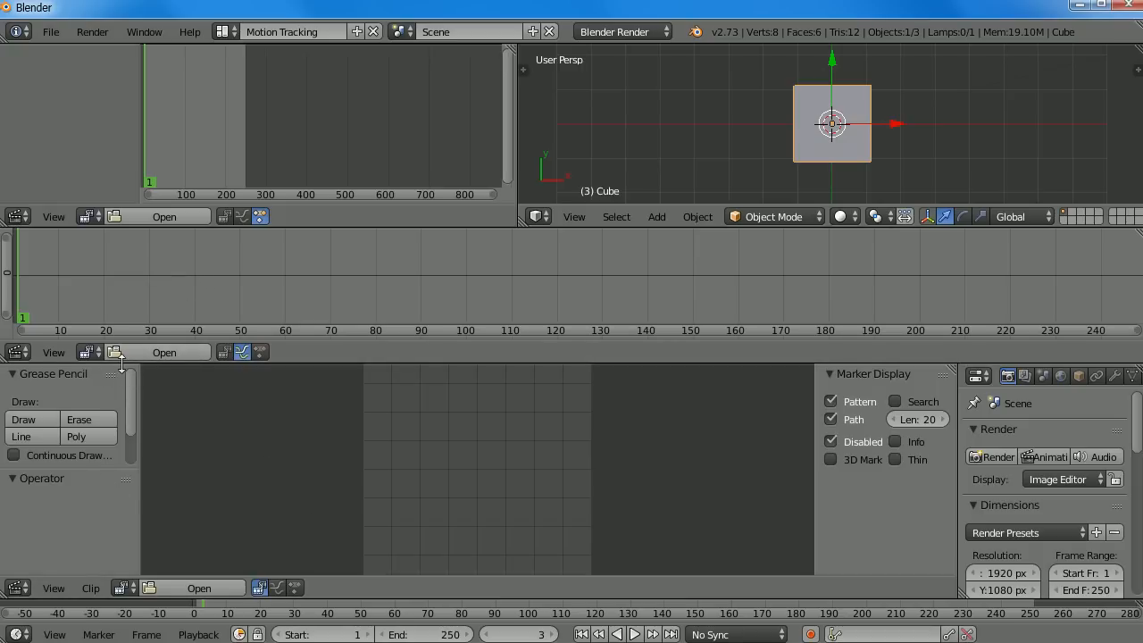
{"action": "left_click_drag", "start_coordinate": [122, 363], "coordinate": [127, 339]}
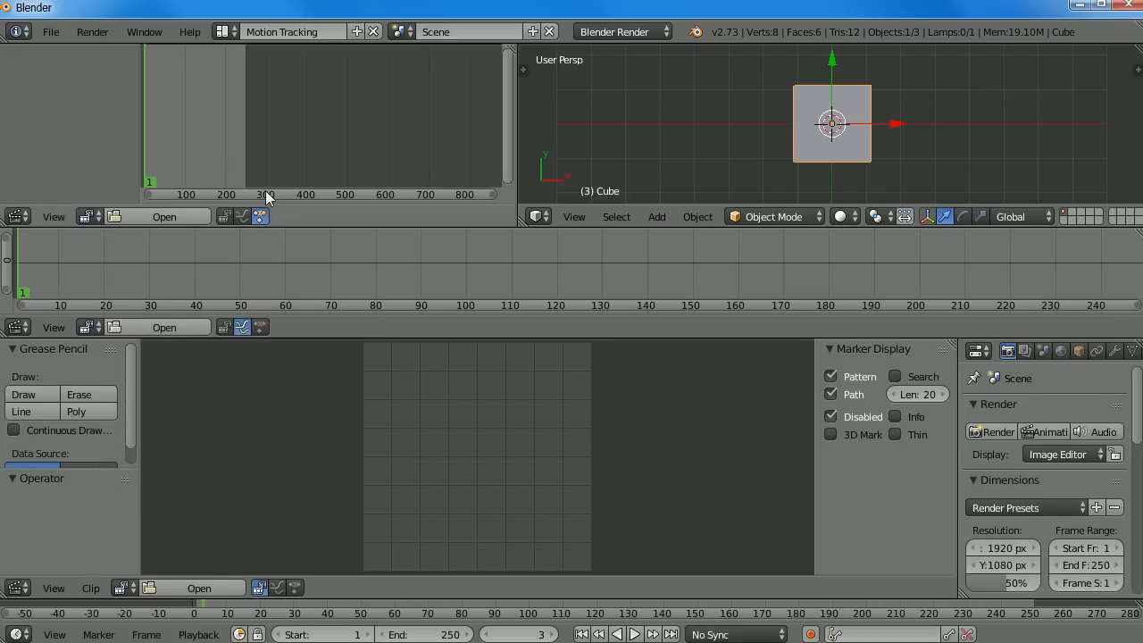
{"action": "left_click_drag", "start_coordinate": [280, 336], "coordinate": [264, 384]}
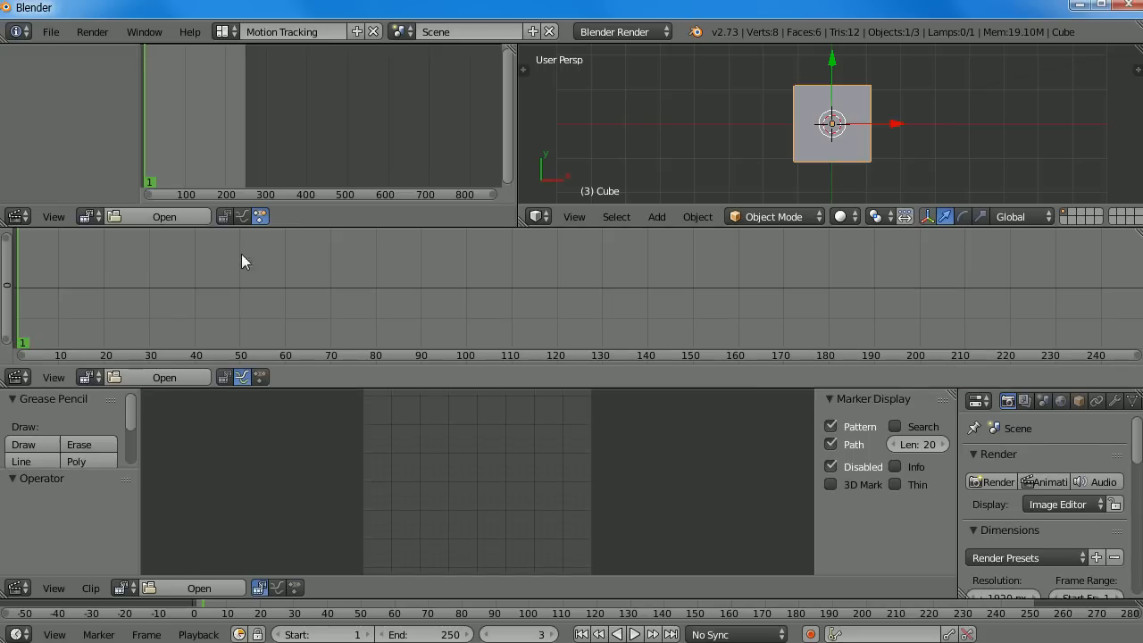
View the clip and graph modes in the clip editor beside the 3D View, and return it to dope sheet mode
{"action": "left_click", "coordinate": [223, 216]}
{"action": "left_click", "coordinate": [278, 216]}
{"action": "left_click", "coordinate": [294, 217]}
{"action": "left_click", "coordinate": [259, 216]}
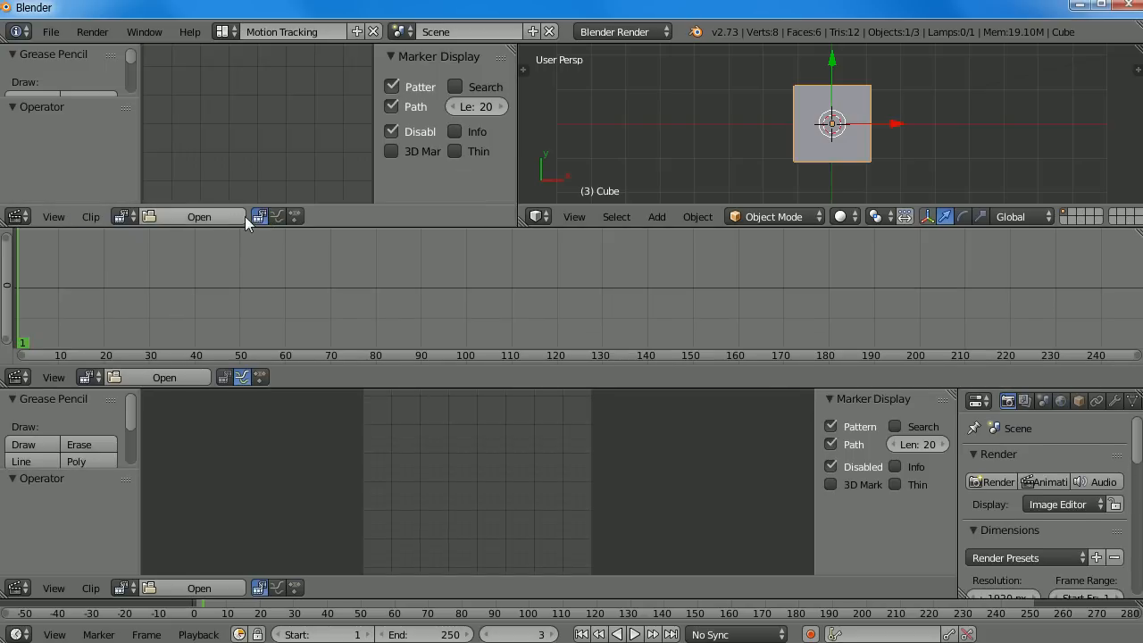
{"action": "left_click", "coordinate": [294, 216]}
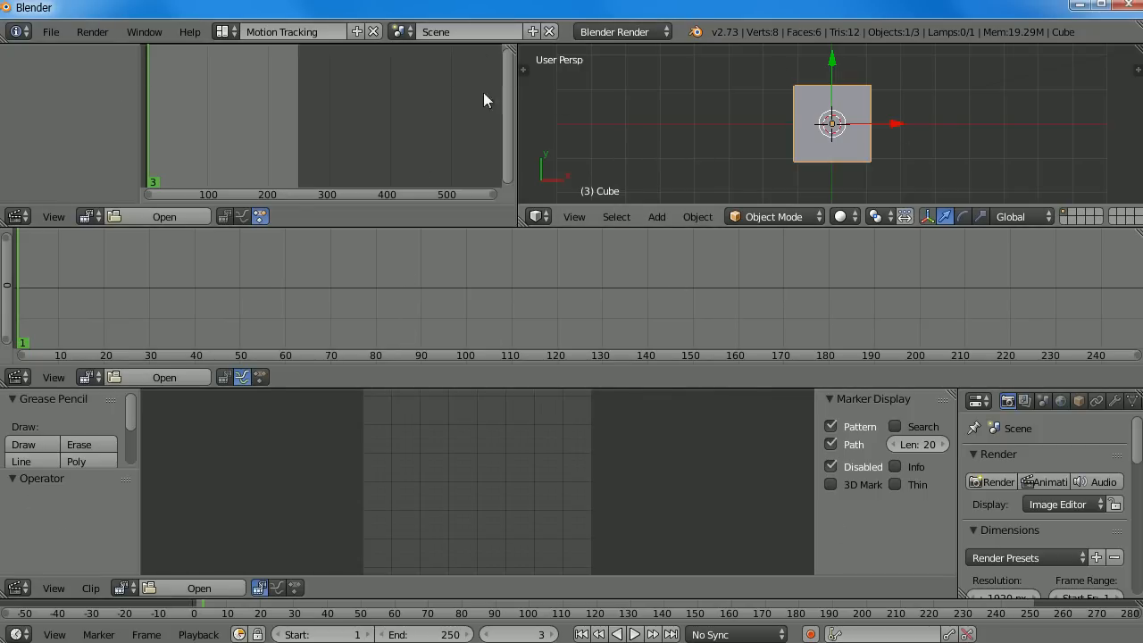
Switch the screen layout back to Default
{"action": "left_click", "coordinate": [221, 32]}
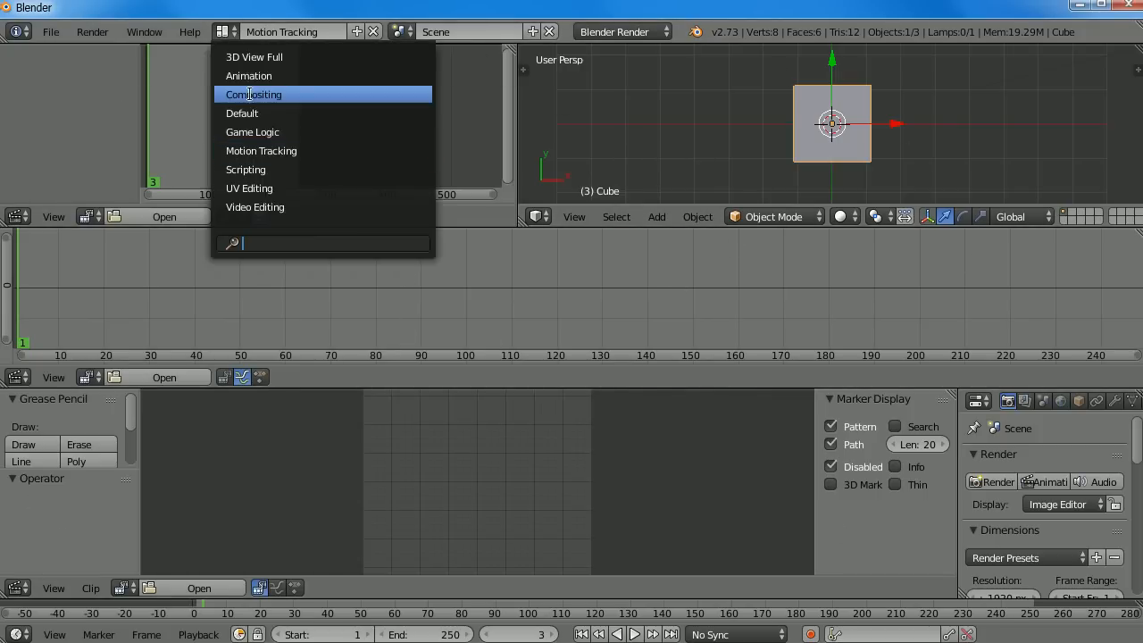
{"action": "left_click", "coordinate": [250, 113]}
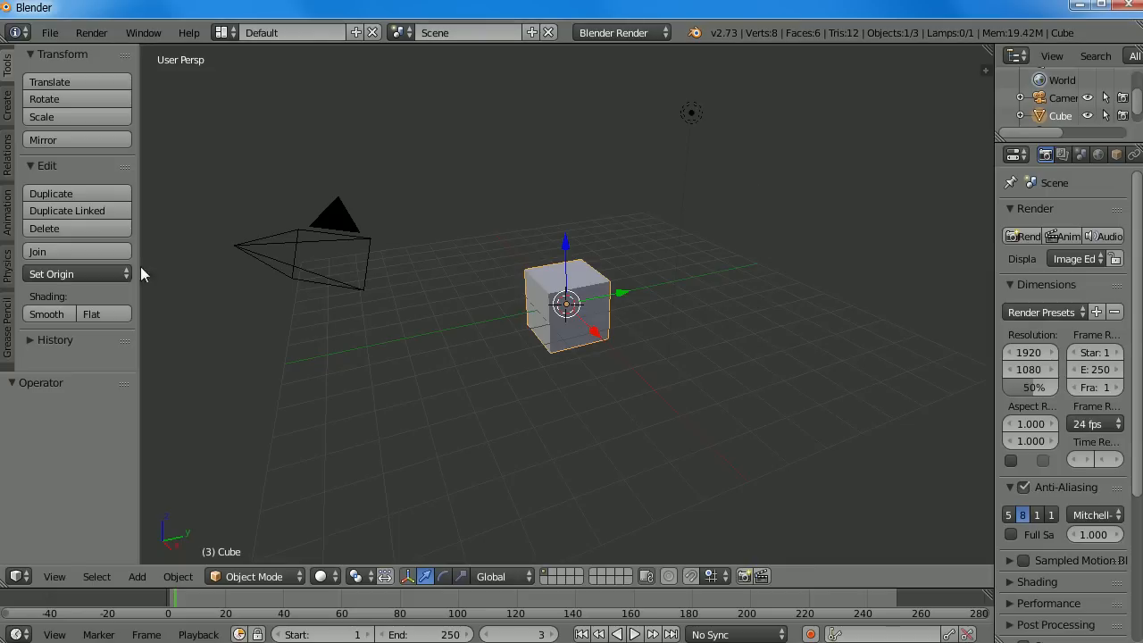
Change the 3D View area into a Movie Clip Editor and look through its graph and dope sheet modes
{"action": "left_click", "coordinate": [18, 576]}
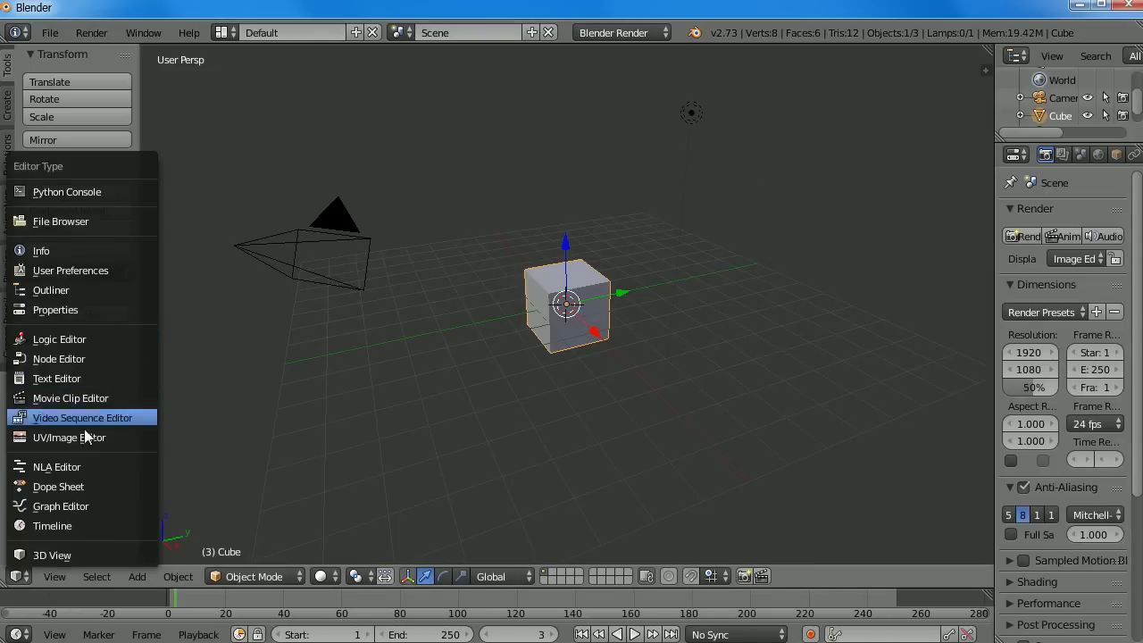
{"action": "left_click", "coordinate": [85, 397]}
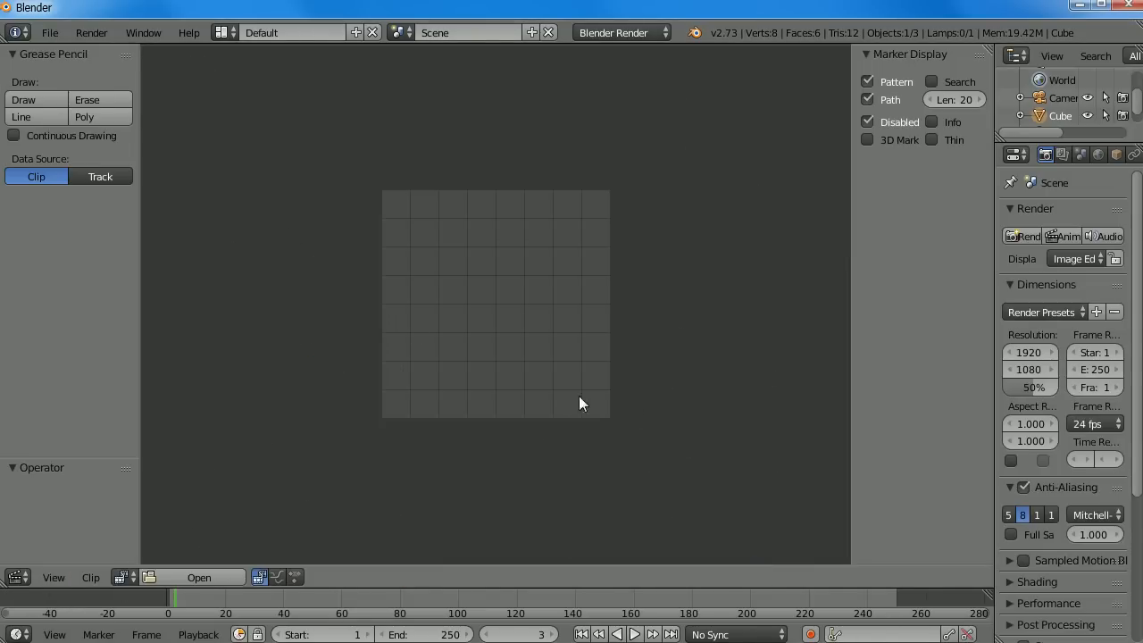
{"action": "left_click", "coordinate": [277, 577]}
{"action": "left_click", "coordinate": [260, 578]}
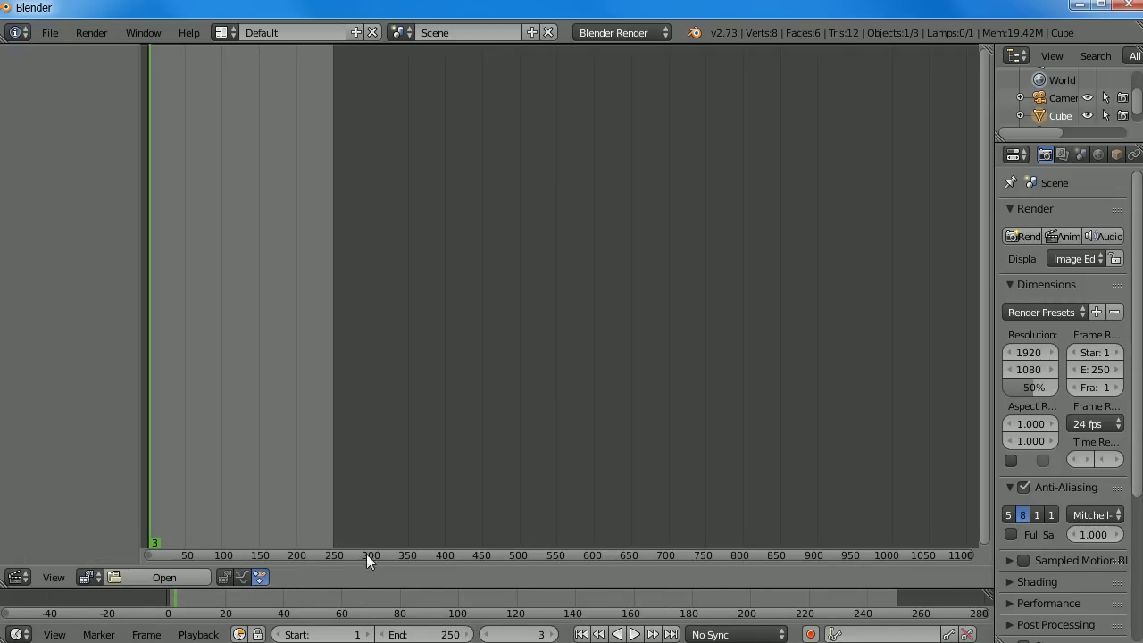
{"action": "left_click", "coordinate": [226, 578]}
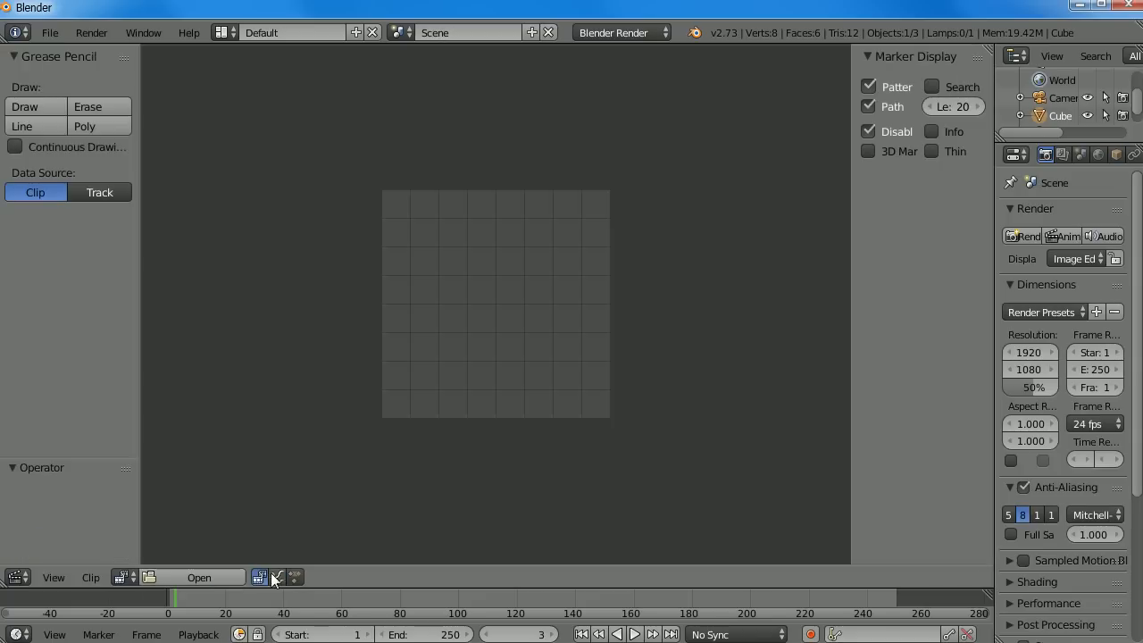
{"action": "left_click", "coordinate": [277, 577]}
{"action": "left_click", "coordinate": [240, 576]}
Load the movie clip IMG_0122.MOV from the recent folder 새 폴더, with the files shown as thumbnails
{"action": "left_click", "coordinate": [175, 579]}
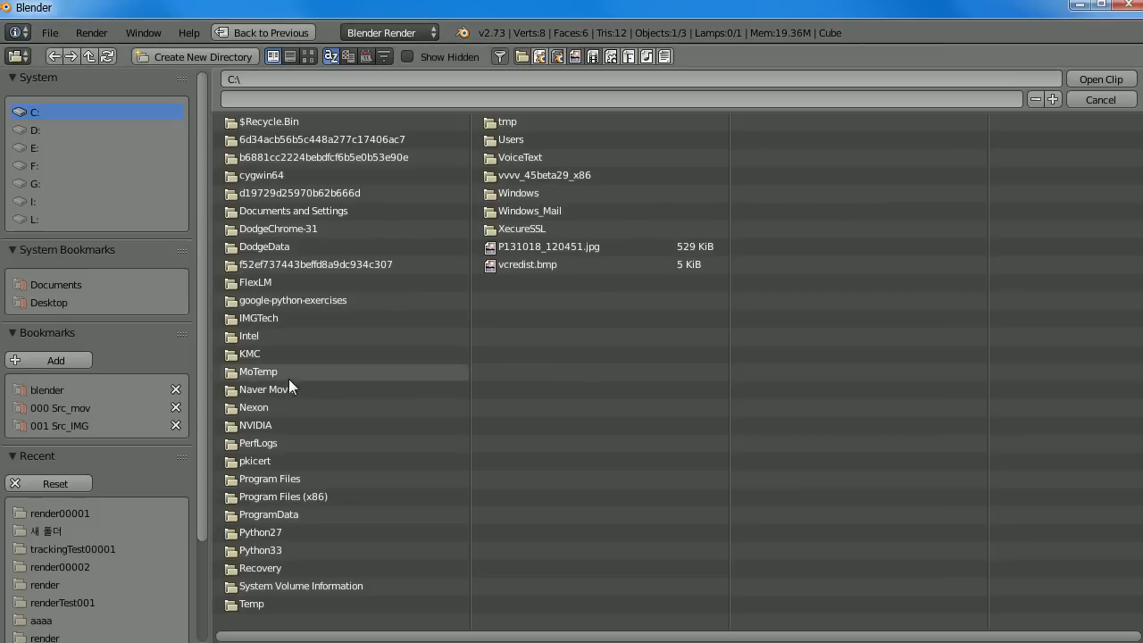
{"action": "left_click", "coordinate": [45, 531]}
{"action": "left_click", "coordinate": [308, 56]}
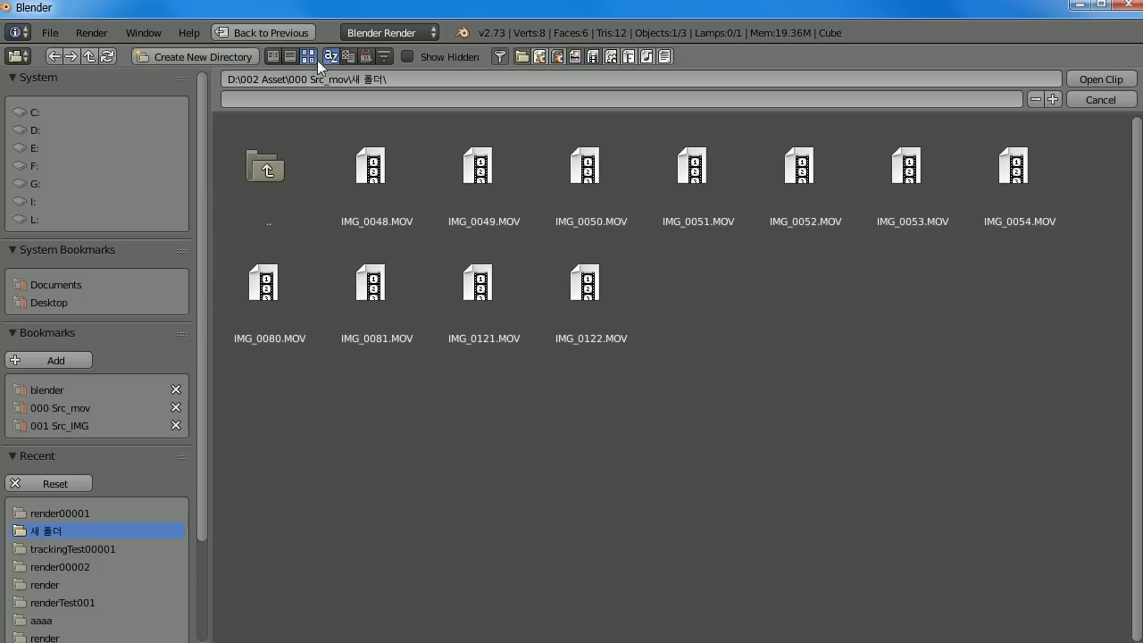
{"action": "left_click", "coordinate": [614, 293]}
{"action": "double_click", "coordinate": [601, 292]}
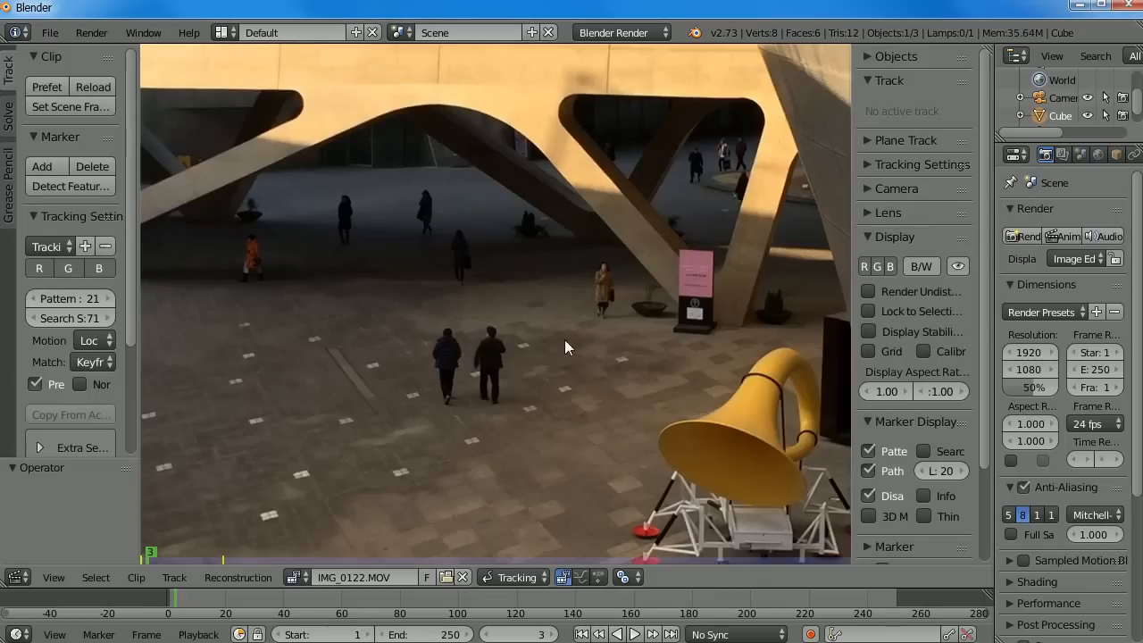
Examine the loaded footage closely and as a whole, including the people walking across the plaza
{"action": "scroll", "coordinate": [589, 347], "scroll_direction": "down", "scroll_amount": 3}
{"action": "scroll", "coordinate": [586, 343], "scroll_direction": "up", "scroll_amount": 1}
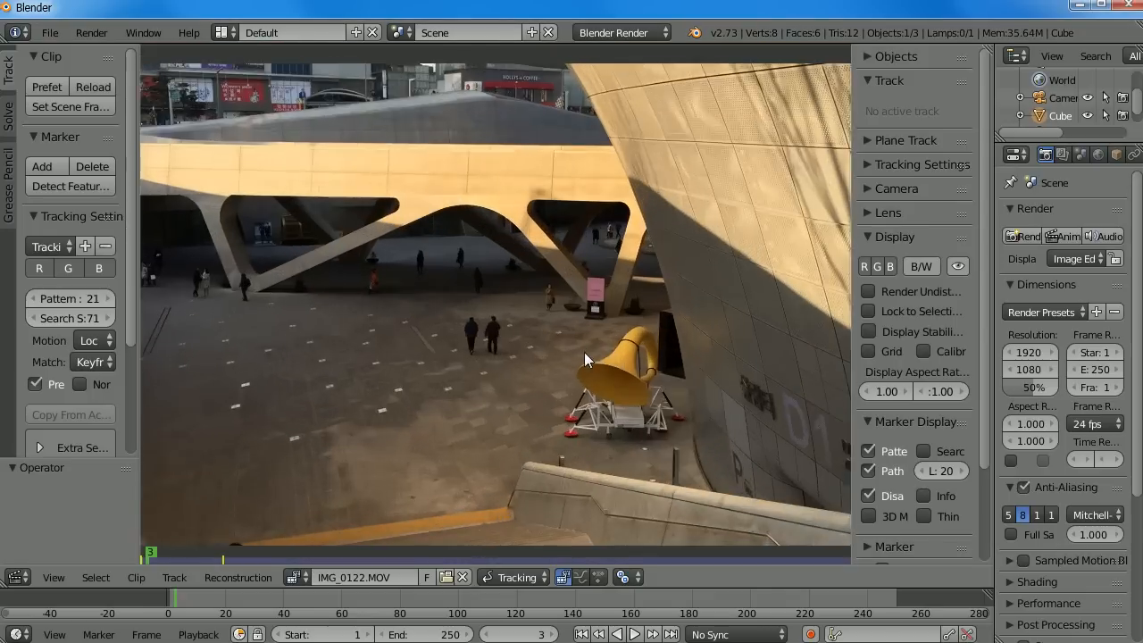
{"action": "scroll", "coordinate": [413, 480], "scroll_direction": "down", "scroll_amount": 1}
{"action": "scroll", "coordinate": [492, 414], "scroll_direction": "up", "scroll_amount": 4}
{"action": "scroll", "coordinate": [492, 415], "scroll_direction": "down", "scroll_amount": 4}
{"action": "scroll", "coordinate": [485, 414], "scroll_direction": "up", "scroll_amount": 7}
{"action": "scroll", "coordinate": [485, 423], "scroll_direction": "up", "scroll_amount": 5}
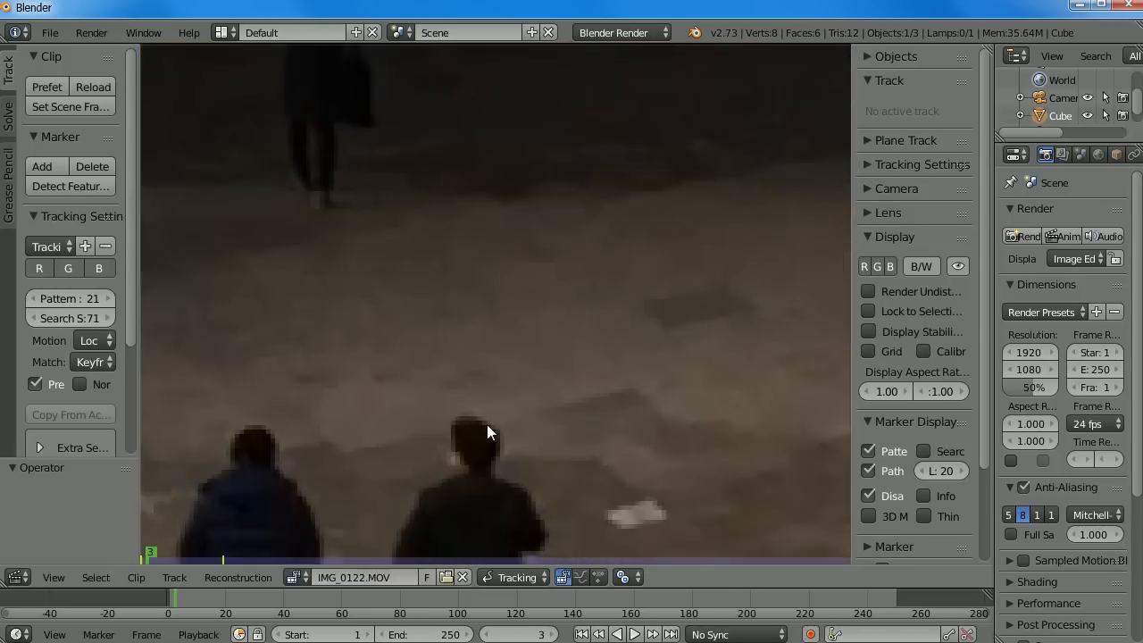
{"action": "scroll", "coordinate": [487, 424], "scroll_direction": "down", "scroll_amount": 8}
{"action": "scroll", "coordinate": [485, 421], "scroll_direction": "up", "scroll_amount": 9}
{"action": "scroll", "coordinate": [483, 428], "scroll_direction": "down", "scroll_amount": 6}
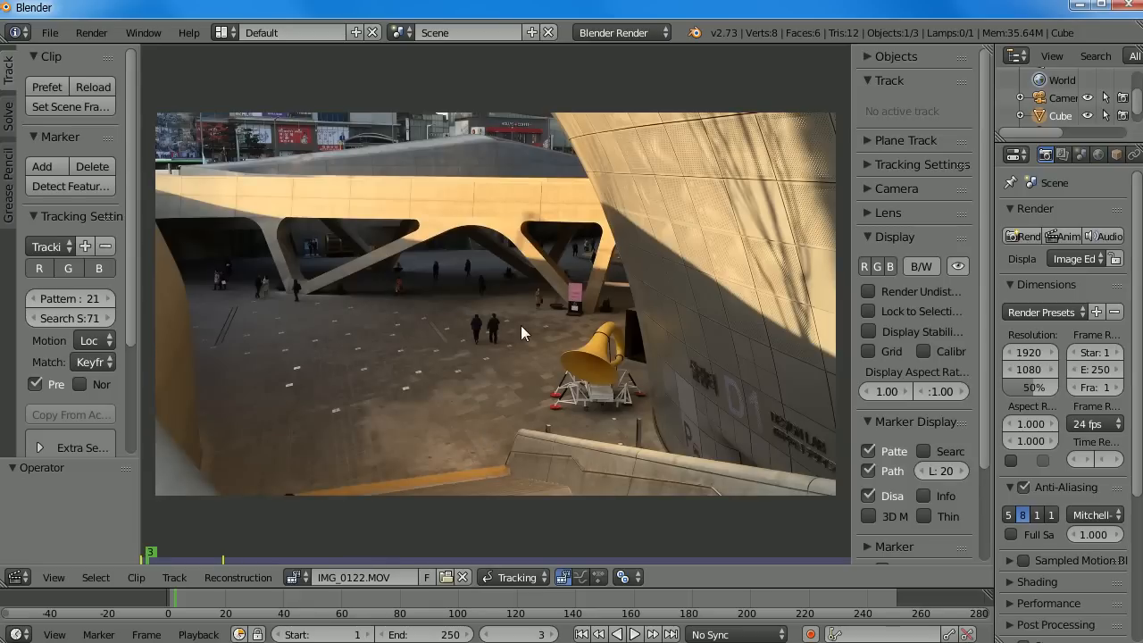
{"action": "scroll", "coordinate": [490, 340], "scroll_direction": "up", "scroll_amount": 1}
{"action": "middle_click_drag", "start_coordinate": [478, 347], "coordinate": [515, 362]}
Enlarge the timeline below the clip editor, try out its panning and zooming, and give part of the height back to the clip
{"action": "left_click_drag", "start_coordinate": [475, 585], "coordinate": [475, 342]}
{"action": "middle_click_drag", "start_coordinate": [261, 491], "coordinate": [187, 513]}
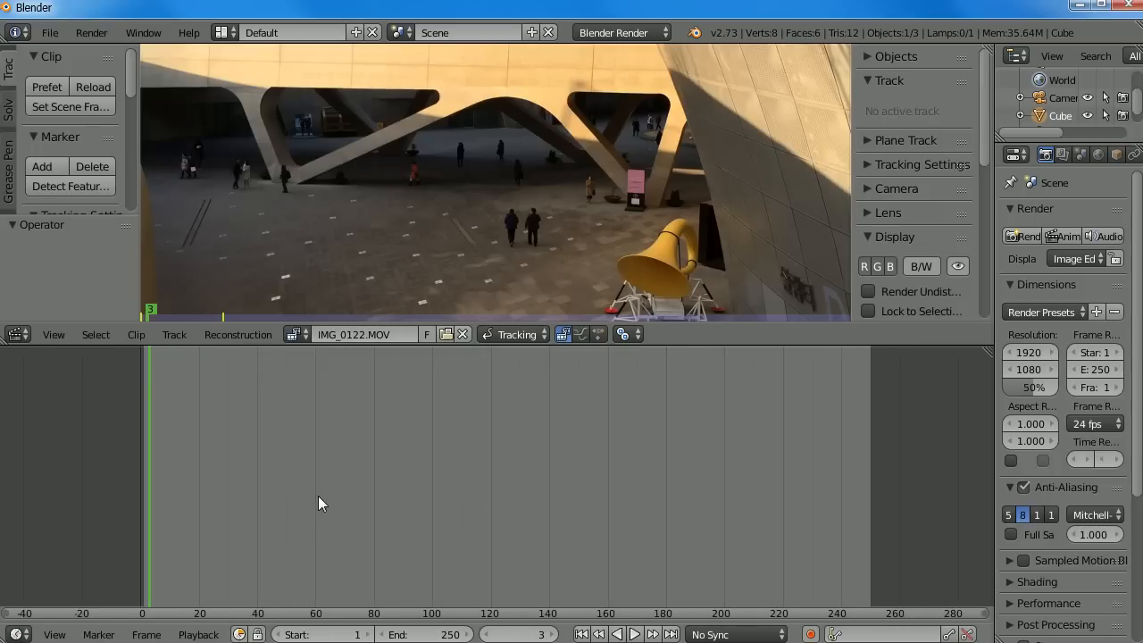
{"action": "scroll", "coordinate": [327, 528], "scroll_direction": "up", "scroll_amount": 2}
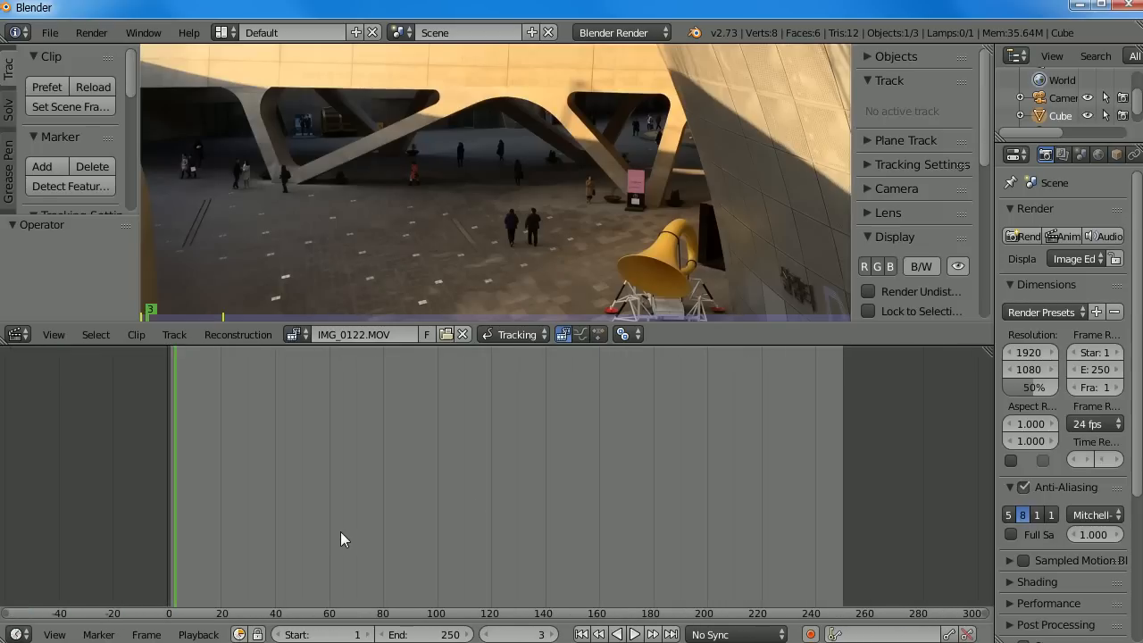
{"action": "scroll", "coordinate": [350, 529], "scroll_direction": "down", "scroll_amount": 1}
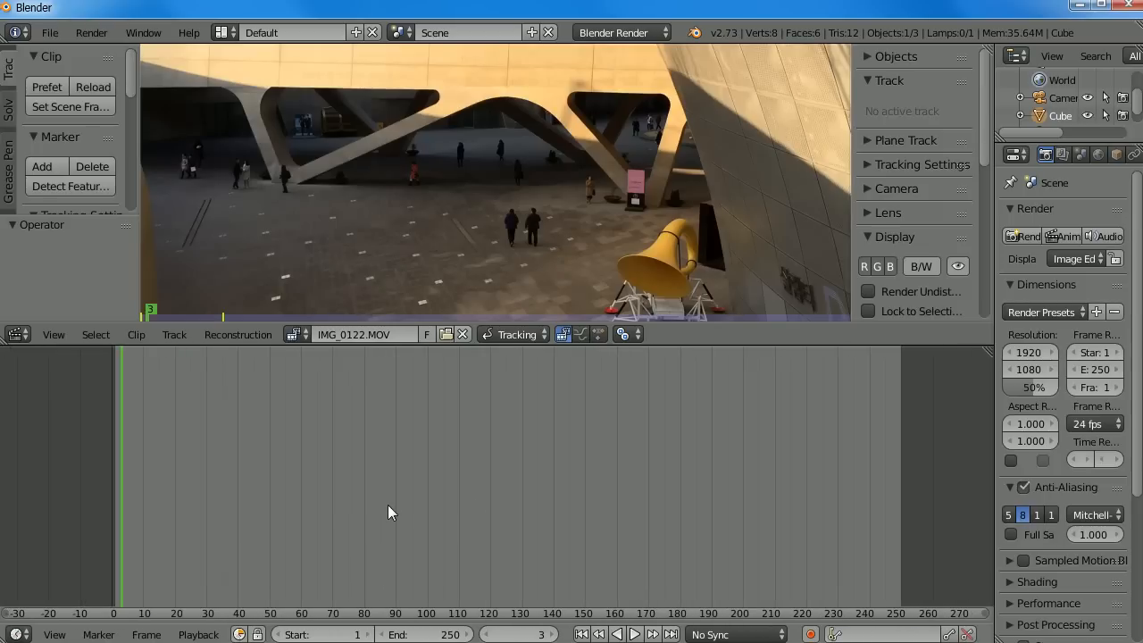
{"action": "mouse_move", "coordinate": [389, 498]}
{"action": "middle_mouse_down", "text": "ctrl"}
{"action": "mouse_move", "coordinate": [429, 503]}
{"action": "mouse_move", "coordinate": [363, 508]}
{"action": "middle_mouse_up", "text": "ctrl"}
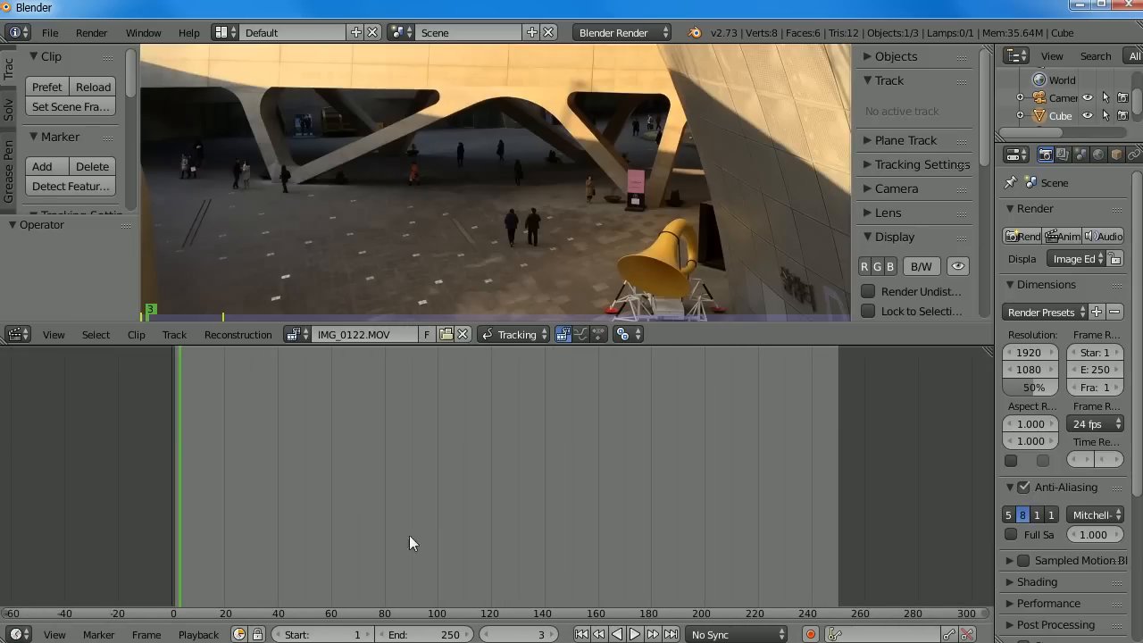
{"action": "scroll", "coordinate": [439, 498], "scroll_direction": "up", "scroll_amount": 2}
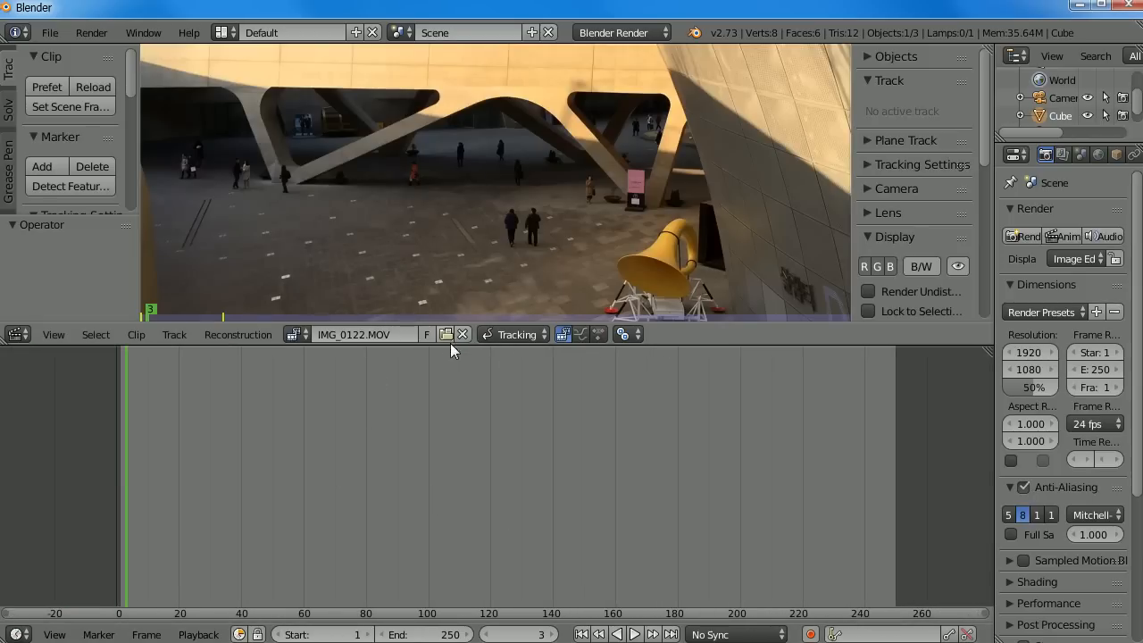
{"action": "left_click_drag", "start_coordinate": [449, 344], "coordinate": [438, 419]}
{"action": "scroll", "coordinate": [442, 230], "scroll_direction": "down", "scroll_amount": 3}
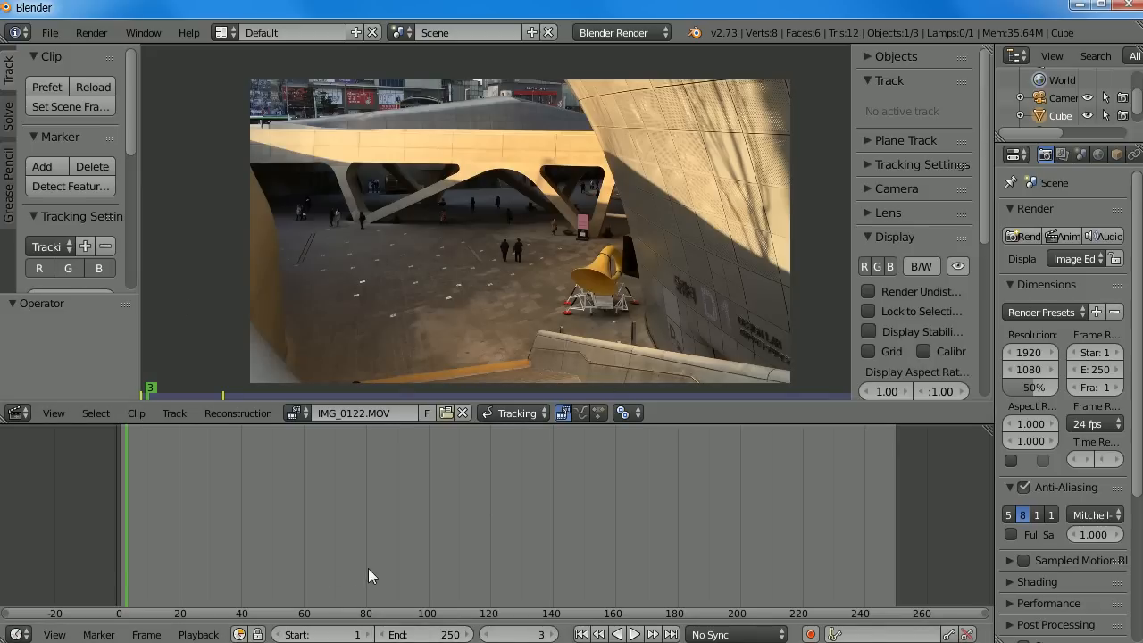
Widen the clip editor's tool shelf and match the scene's start and end frames to the clip, showing the full range in the timeline
{"action": "left_click_drag", "start_coordinate": [140, 115], "coordinate": [219, 113]}
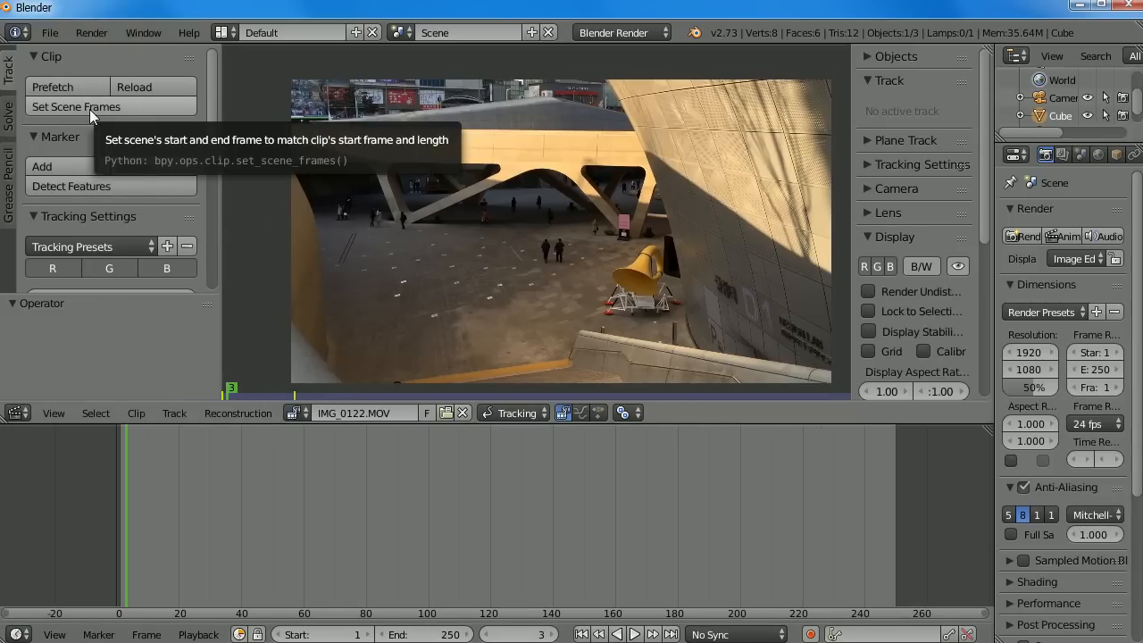
{"action": "left_click", "coordinate": [90, 109]}
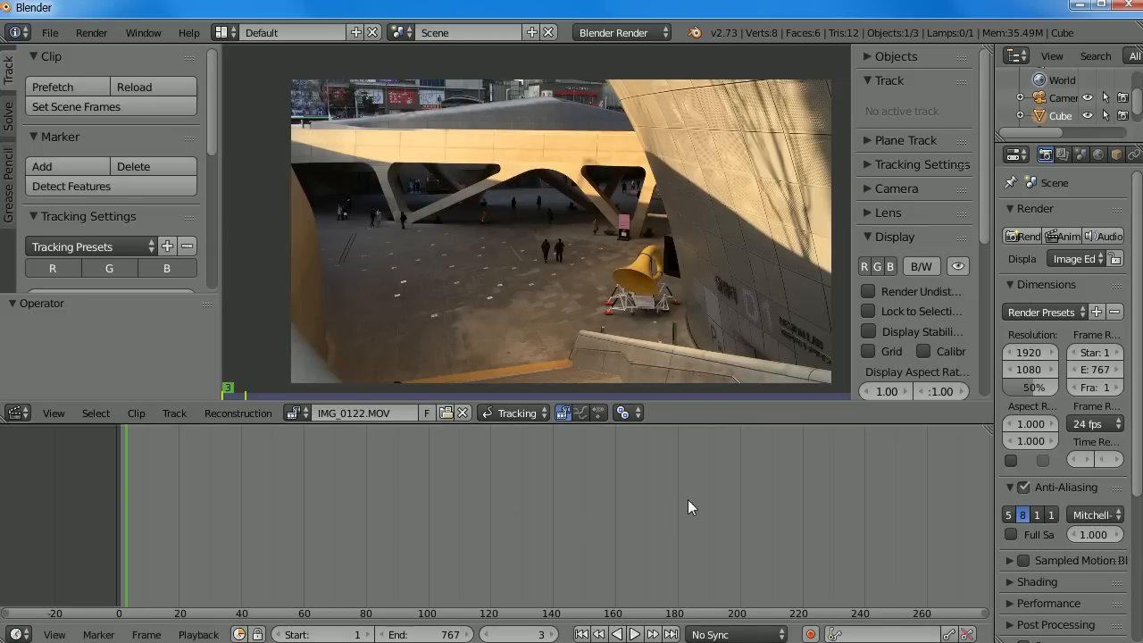
{"action": "middle_click_drag", "start_coordinate": [678, 504], "coordinate": [644, 506], "text": "ctrl"}
{"action": "middle_click_drag", "start_coordinate": [770, 512], "coordinate": [508, 497]}
{"action": "middle_click_drag", "start_coordinate": [668, 514], "coordinate": [642, 518], "text": "ctrl"}
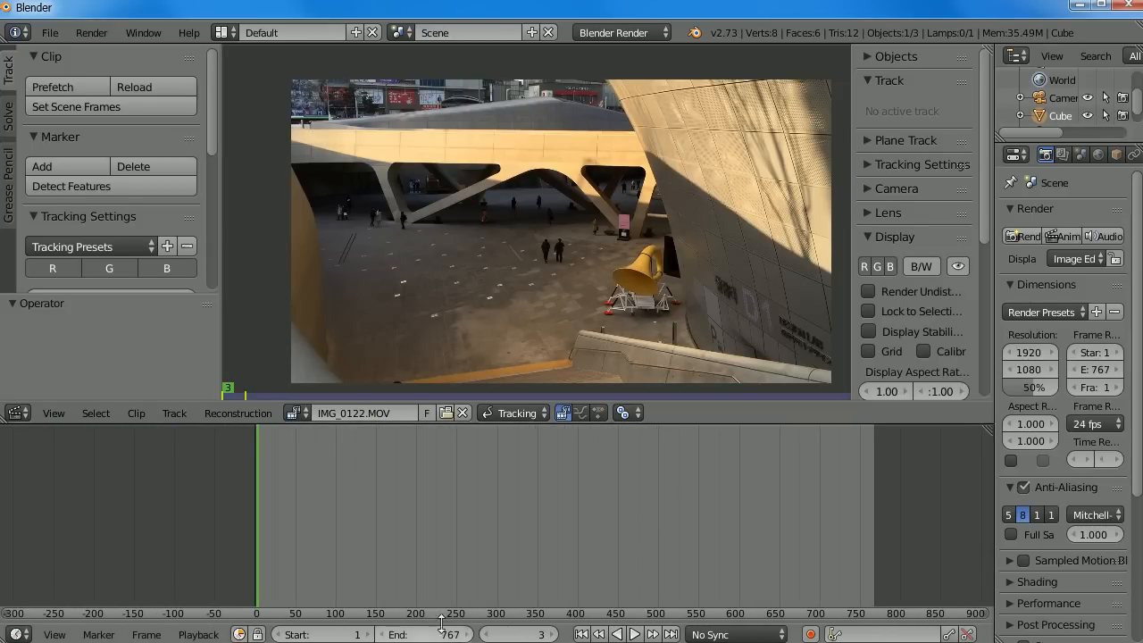
Shrink the timeline to a low strip under the clip editor and slightly narrow the tool shelf
{"action": "left_click_drag", "start_coordinate": [502, 424], "coordinate": [502, 471]}
{"action": "middle_click_drag", "start_coordinate": [554, 281], "coordinate": [522, 270]}
{"action": "left_click_drag", "start_coordinate": [258, 449], "coordinate": [258, 520]}
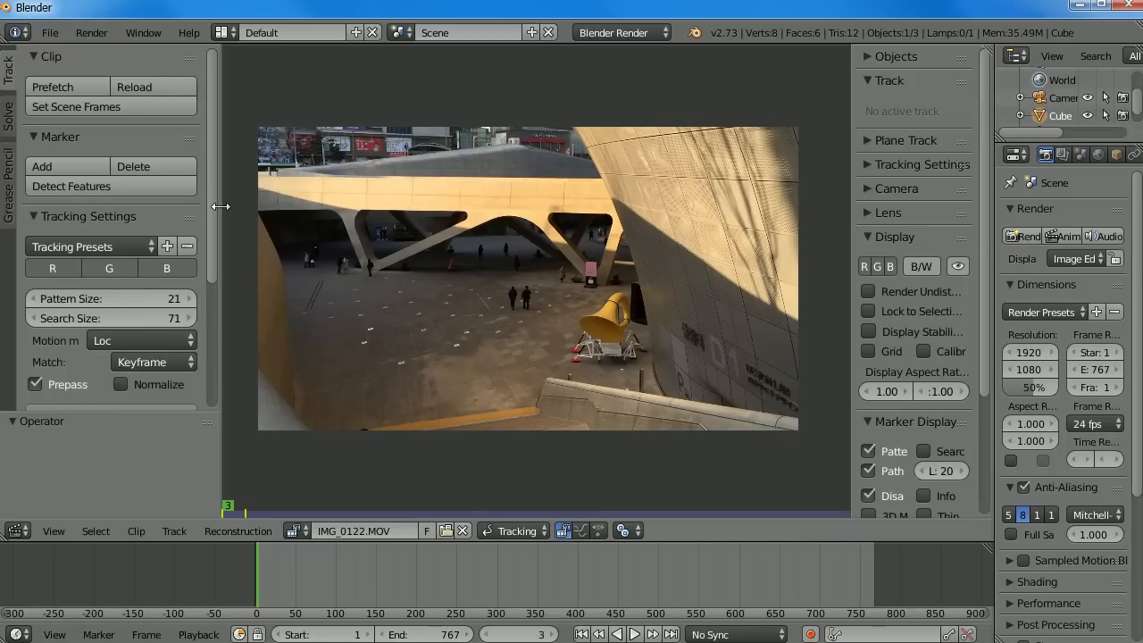
{"action": "left_click_drag", "start_coordinate": [220, 206], "coordinate": [200, 206]}
Scrub the timeline to frame 53 and prefetch the clip's frames into the memory cache
{"action": "mouse_move", "coordinate": [309, 586]}
{"action": "left_mouse_down"}
{"action": "mouse_move", "coordinate": [468, 583]}
{"action": "mouse_move", "coordinate": [298, 592]}
{"action": "left_mouse_up"}
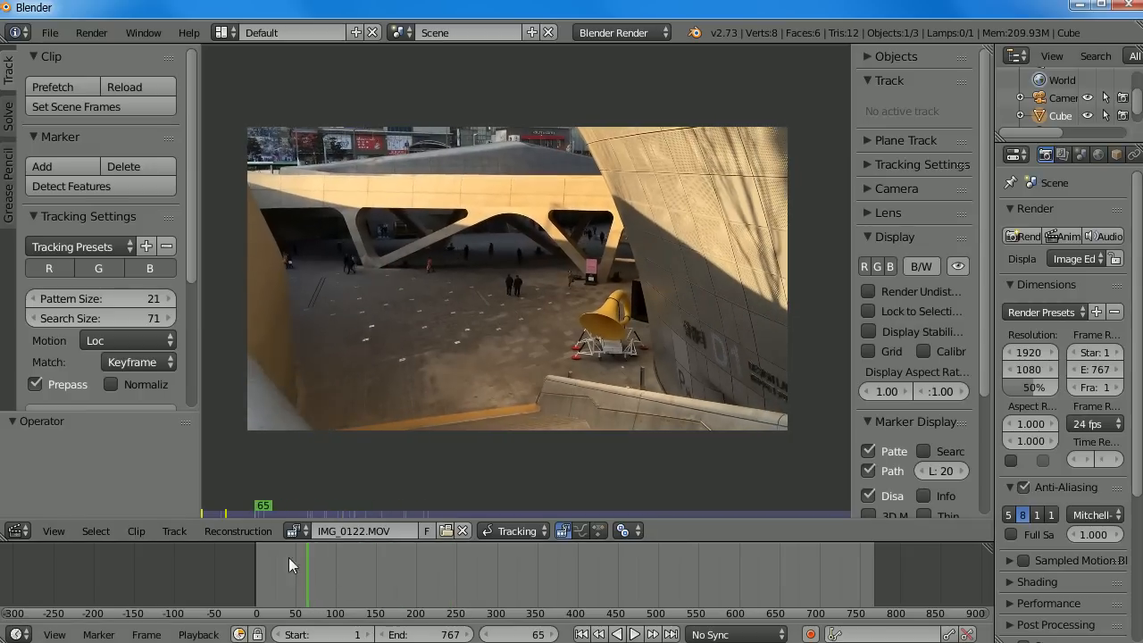
{"action": "left_click", "coordinate": [69, 82]}
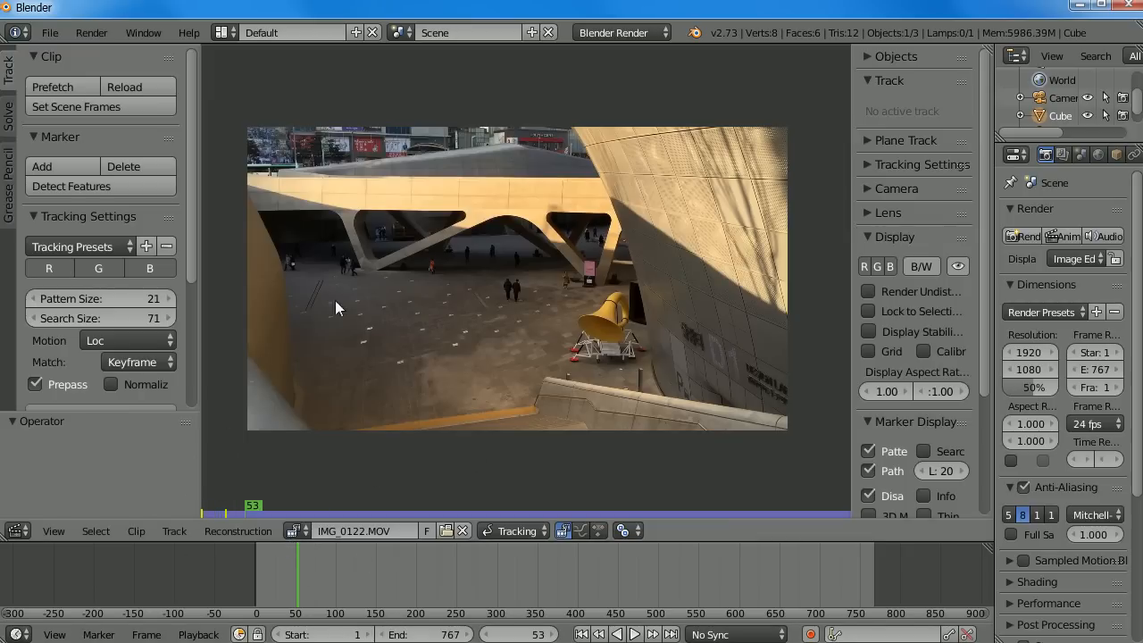
Scrub through the prefetched footage to frame 180 and back to frame 143 to check its playback
{"action": "left_click_drag", "start_coordinate": [299, 581], "coordinate": [400, 571]}
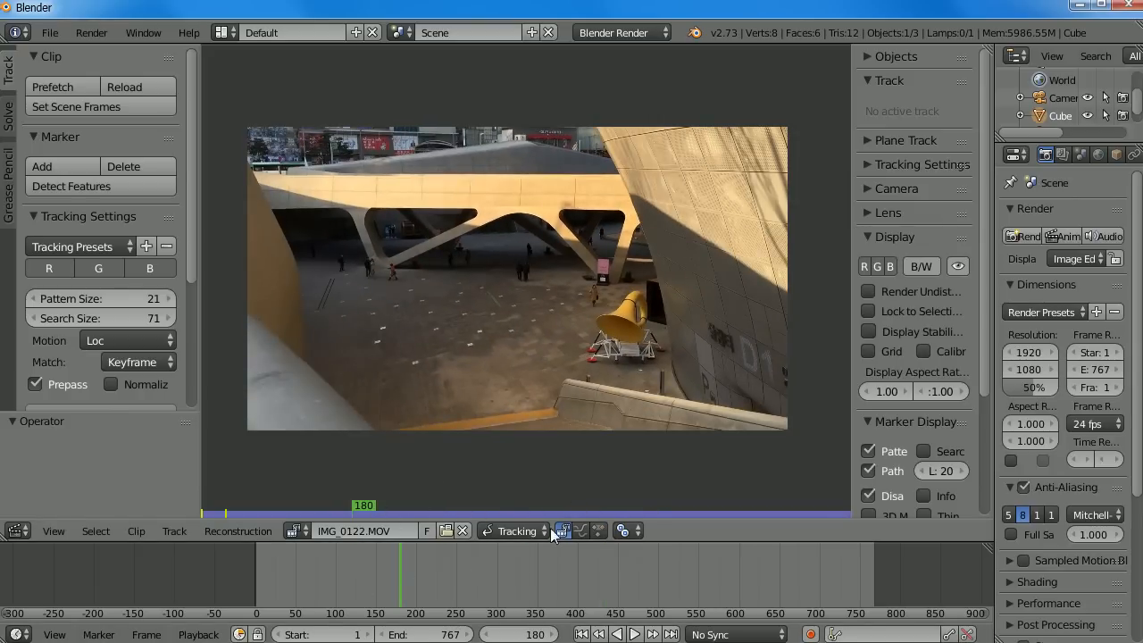
{"action": "left_click", "coordinate": [387, 572]}
{"action": "left_click_drag", "start_coordinate": [360, 582], "coordinate": [389, 597]}
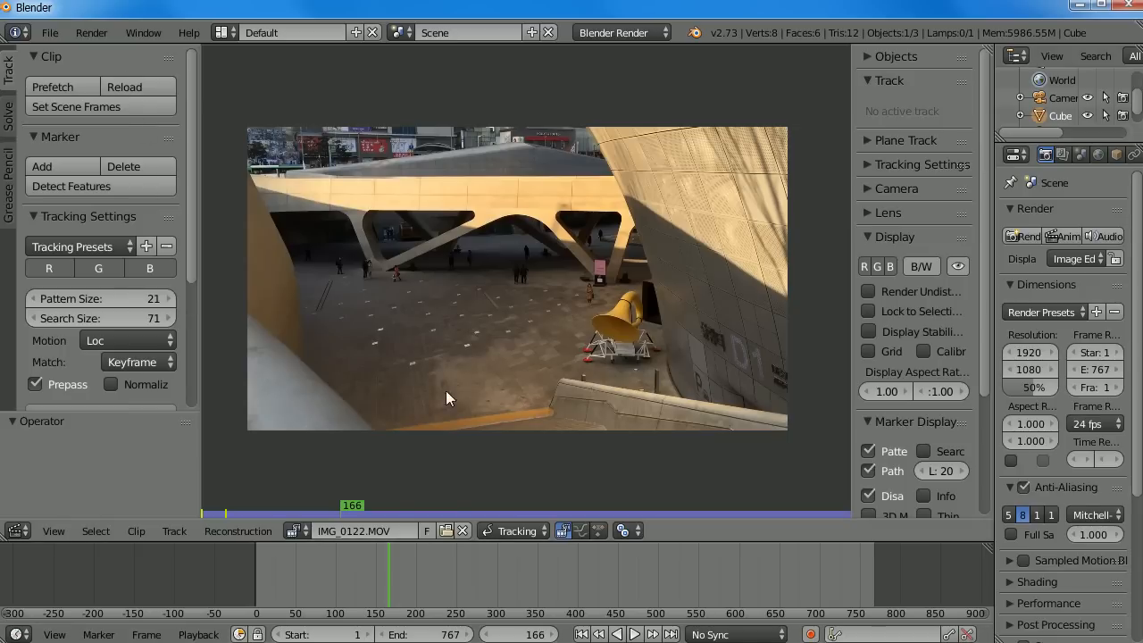
{"action": "left_click_drag", "start_coordinate": [340, 576], "coordinate": [363, 566]}
Examine the white markings on the plaza floor at frame 143 up close
{"action": "scroll", "coordinate": [497, 338], "scroll_direction": "up", "scroll_amount": 2}
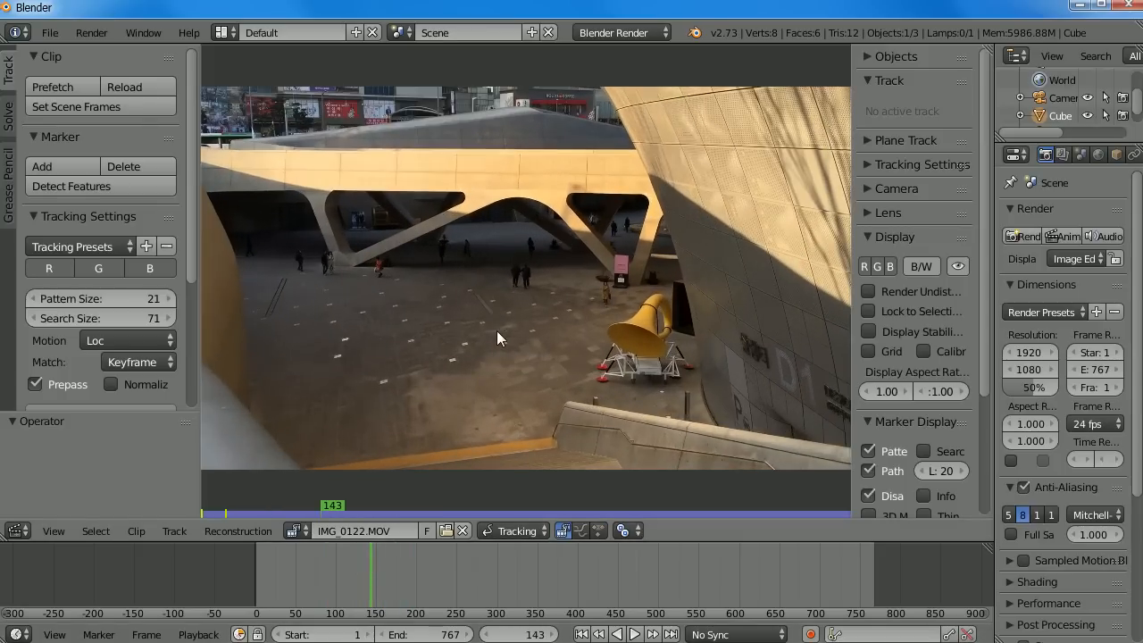
{"action": "scroll", "coordinate": [496, 331], "scroll_direction": "down", "scroll_amount": 1}
{"action": "scroll", "coordinate": [501, 279], "scroll_direction": "up", "scroll_amount": 4}
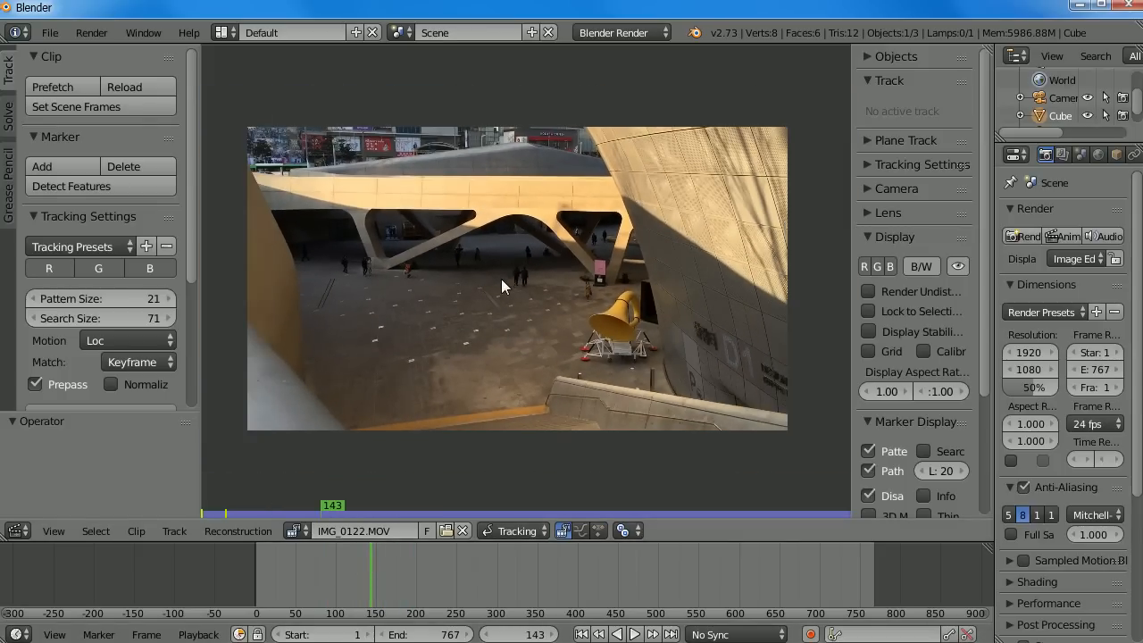
{"action": "middle_click_drag", "start_coordinate": [460, 401], "coordinate": [549, 326]}
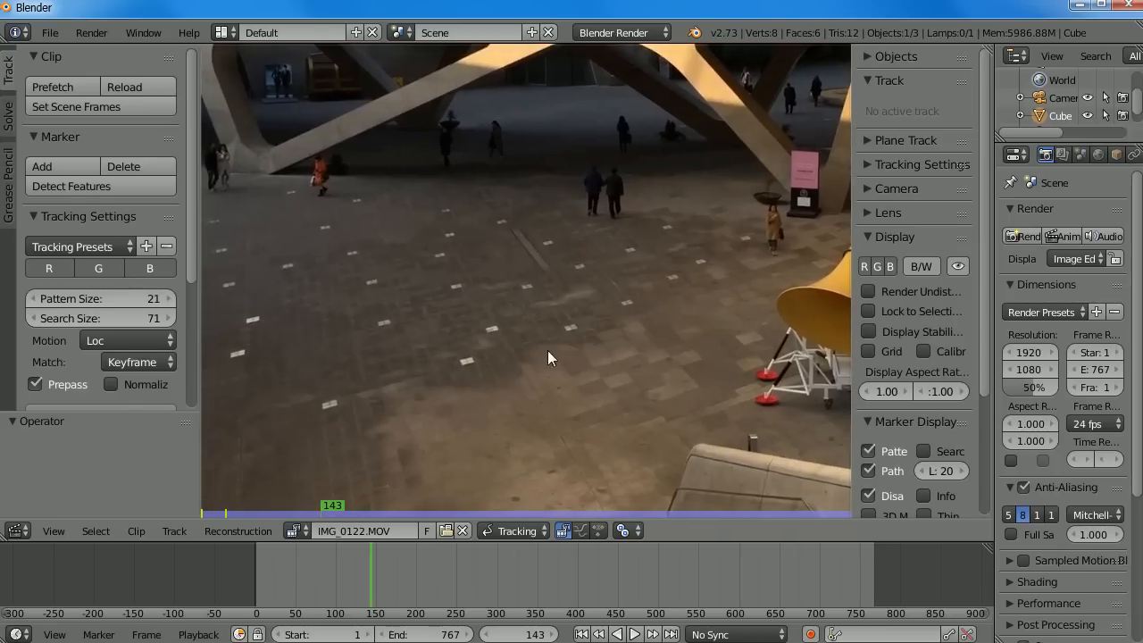
{"action": "scroll", "coordinate": [503, 302], "scroll_direction": "down", "scroll_amount": 5}
Scrub the footage to frame 341, back to frame 180, and forward to frame 274
{"action": "left_click_drag", "start_coordinate": [375, 589], "coordinate": [528, 588]}
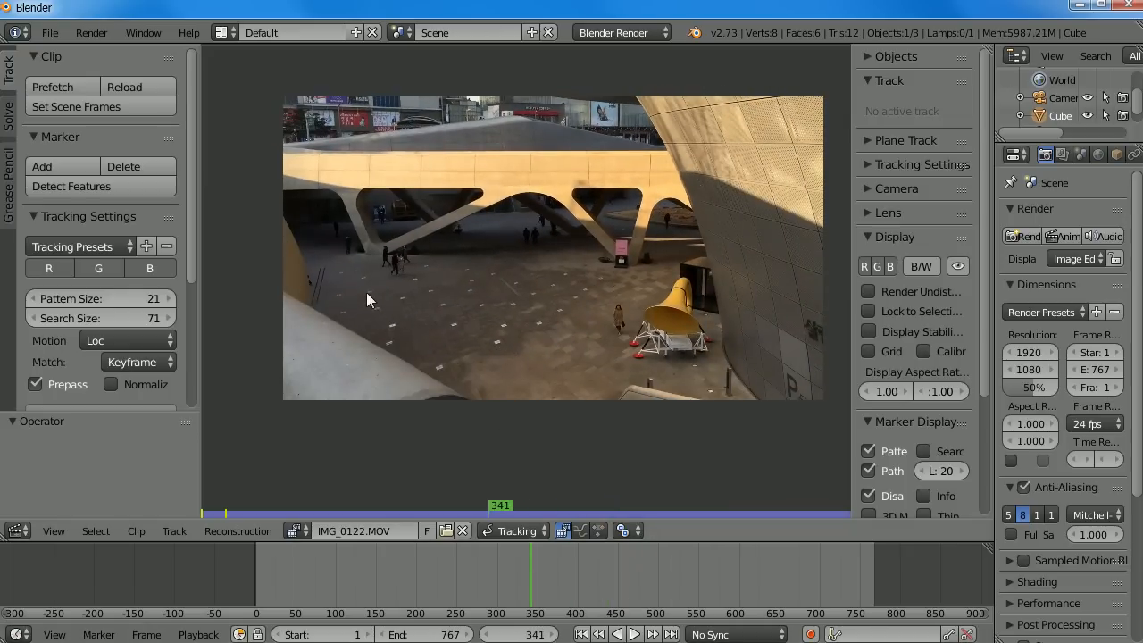
{"action": "mouse_move", "coordinate": [420, 590]}
{"action": "left_mouse_down"}
{"action": "mouse_move", "coordinate": [576, 573]}
{"action": "mouse_move", "coordinate": [400, 589]}
{"action": "left_mouse_up"}
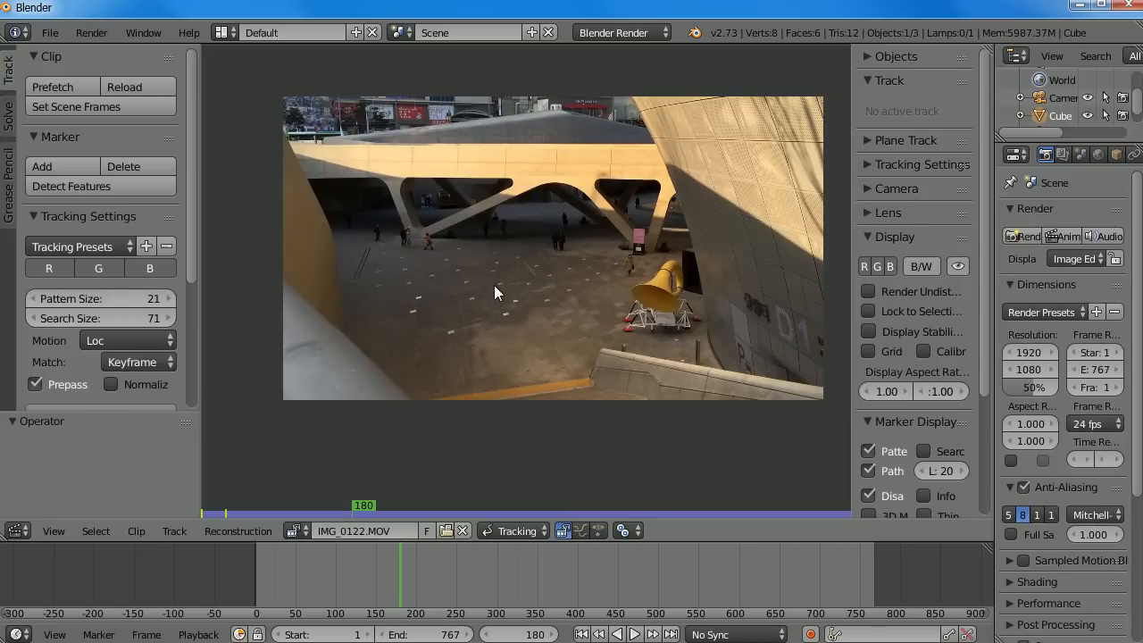
{"action": "left_click_drag", "start_coordinate": [379, 589], "coordinate": [476, 573]}
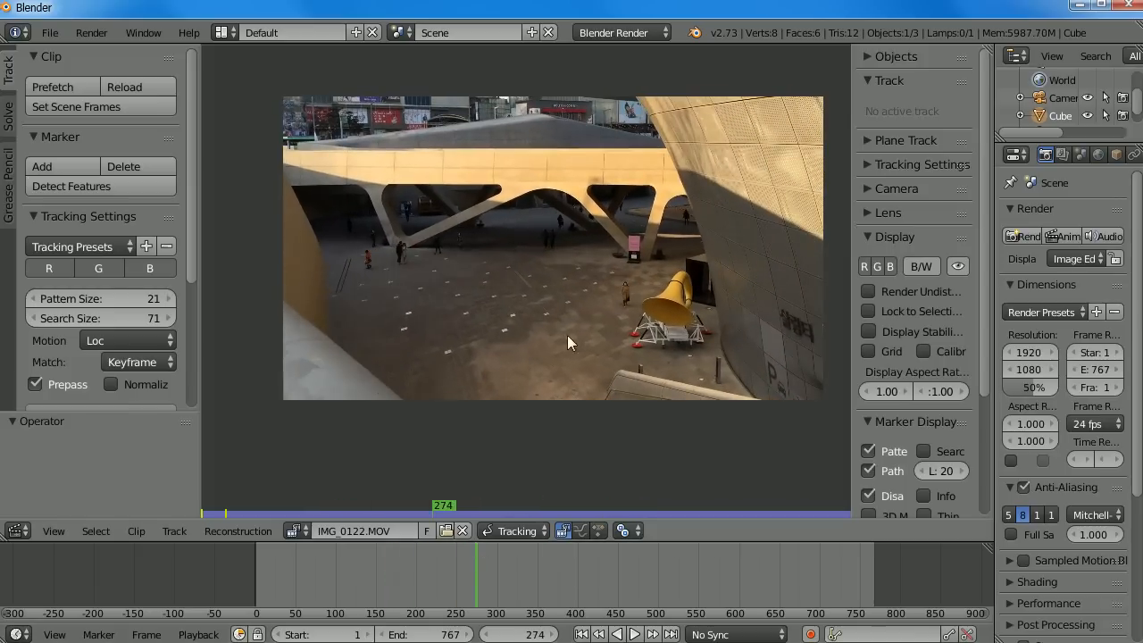
Examine the plaza floor's white markings at frame 274 as possible tracking features
{"action": "scroll", "coordinate": [476, 325], "scroll_direction": "up", "scroll_amount": 1}
{"action": "scroll", "coordinate": [525, 315], "scroll_direction": "up", "scroll_amount": 2}
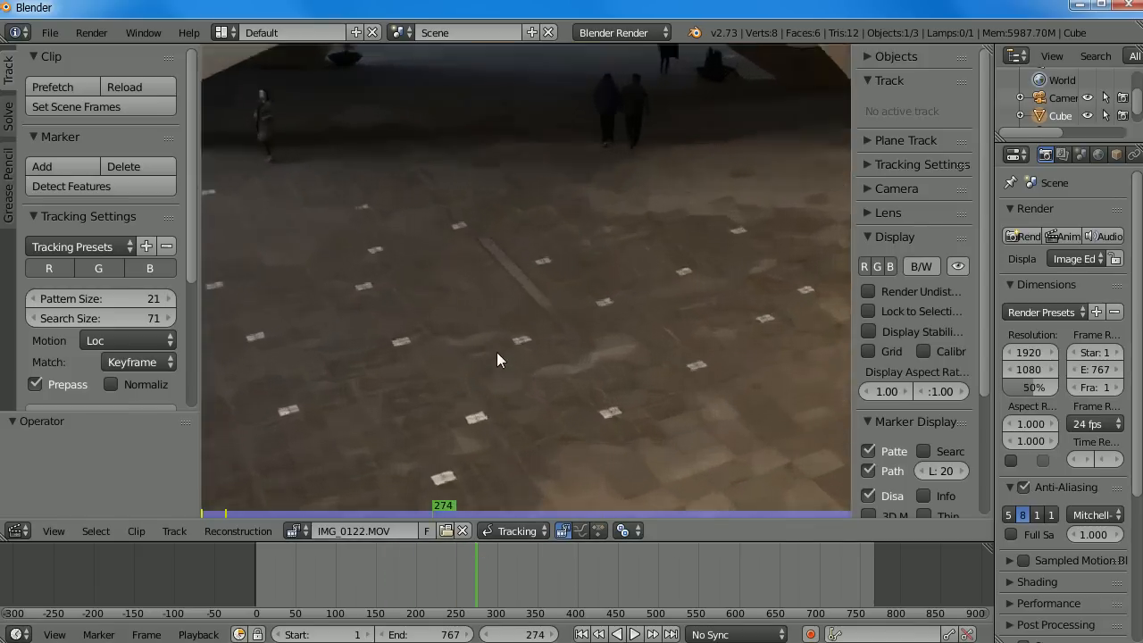
{"action": "scroll", "coordinate": [497, 352], "scroll_direction": "up", "scroll_amount": 1}
{"action": "scroll", "coordinate": [461, 395], "scroll_direction": "down", "scroll_amount": 5}
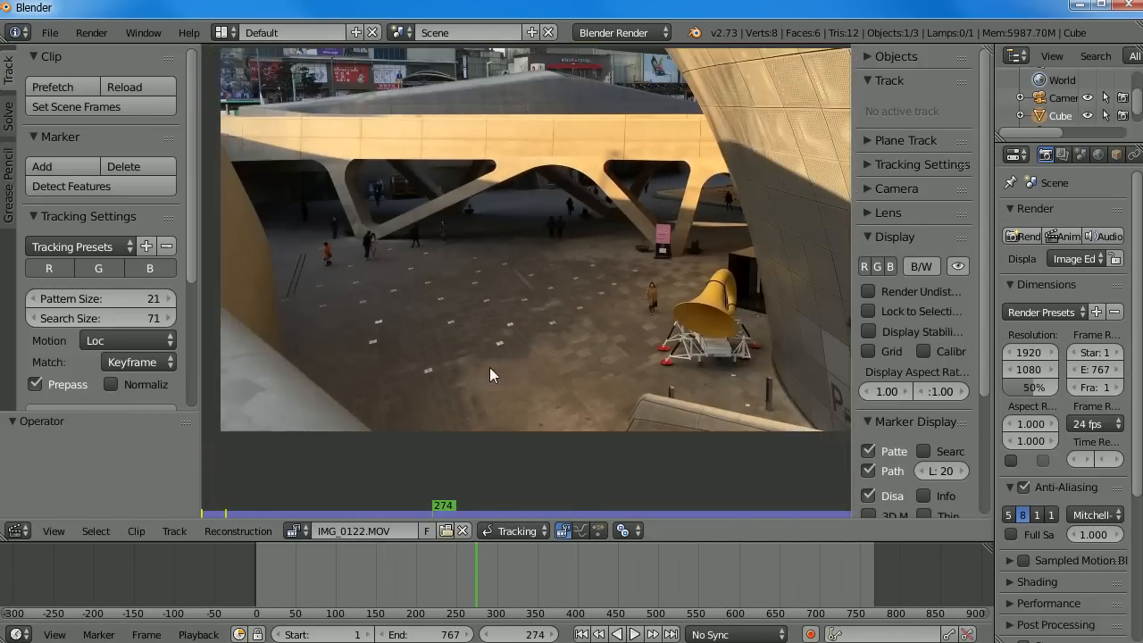
{"action": "scroll", "coordinate": [500, 380], "scroll_direction": "up", "scroll_amount": 5}
{"action": "scroll", "coordinate": [505, 379], "scroll_direction": "down", "scroll_amount": 3}
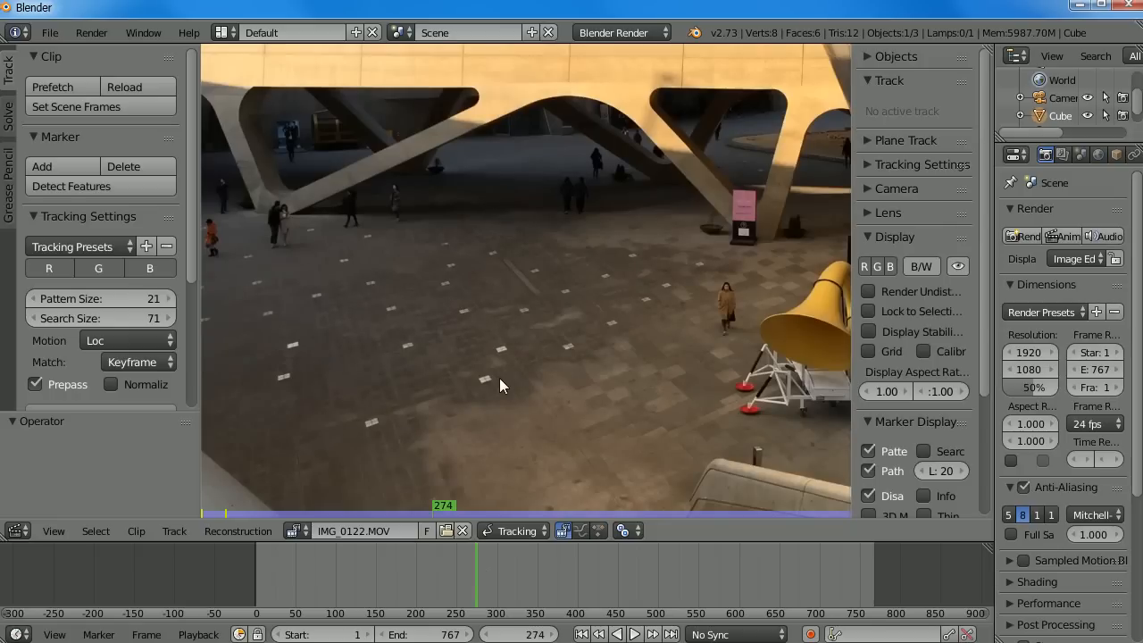
{"action": "scroll", "coordinate": [536, 339], "scroll_direction": "up", "scroll_amount": 2}
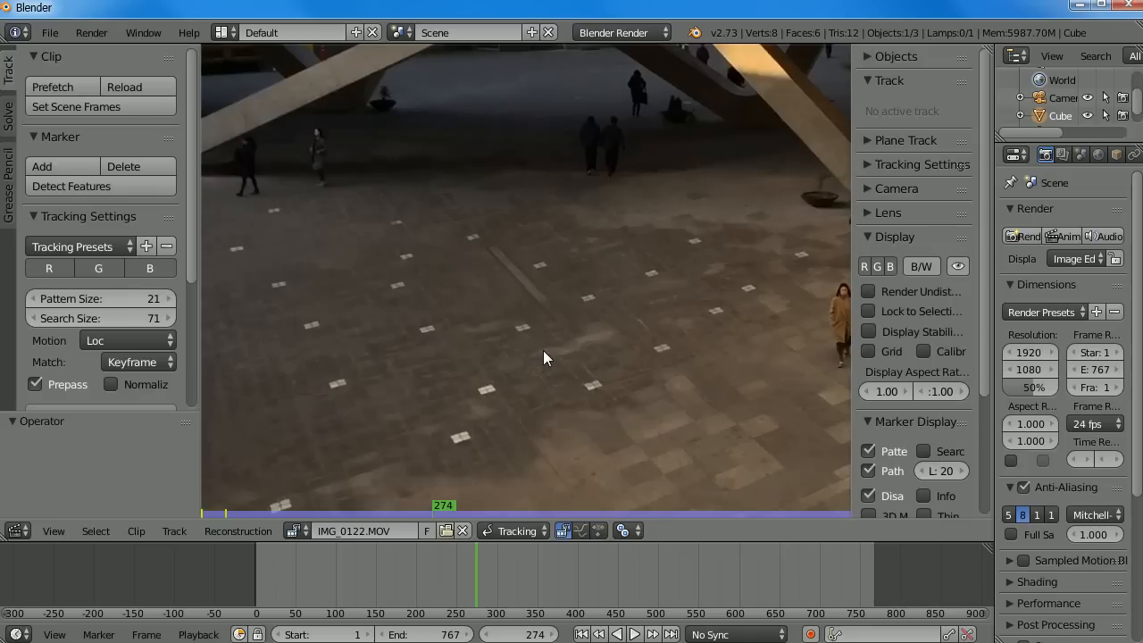
{"action": "scroll", "coordinate": [544, 356], "scroll_direction": "down", "scroll_amount": 1}
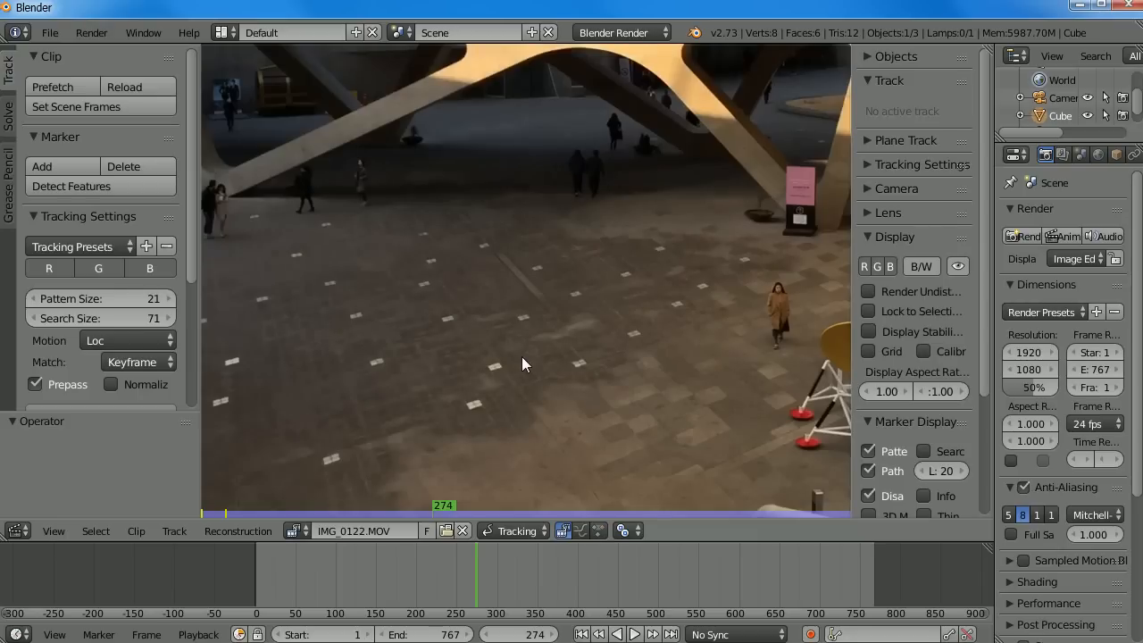
Add a tracking marker beside the white floor marking near the plaza's centre at frame 274 and check its placement up close
{"action": "left_click", "coordinate": [44, 166]}
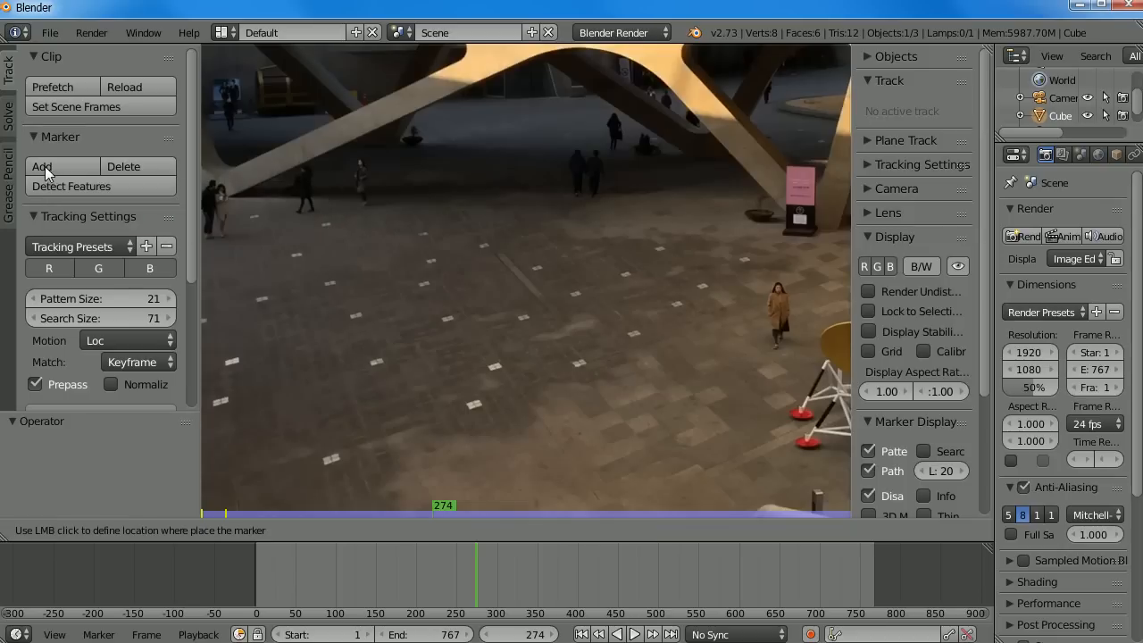
{"action": "left_click", "coordinate": [495, 359]}
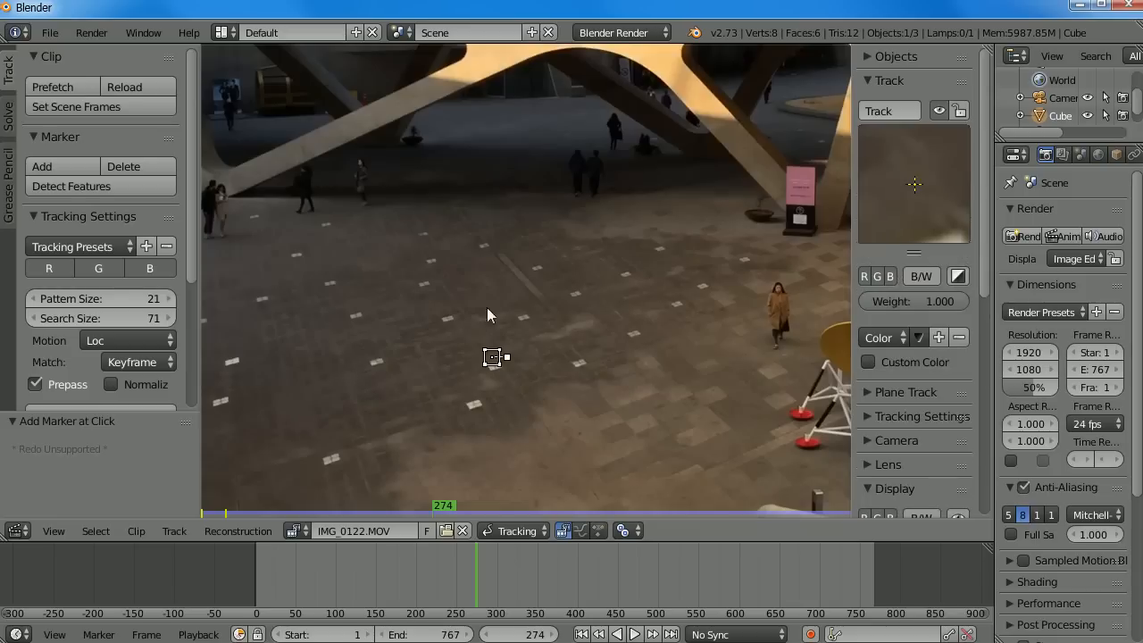
{"action": "scroll", "coordinate": [452, 331], "scroll_direction": "up", "scroll_amount": 3}
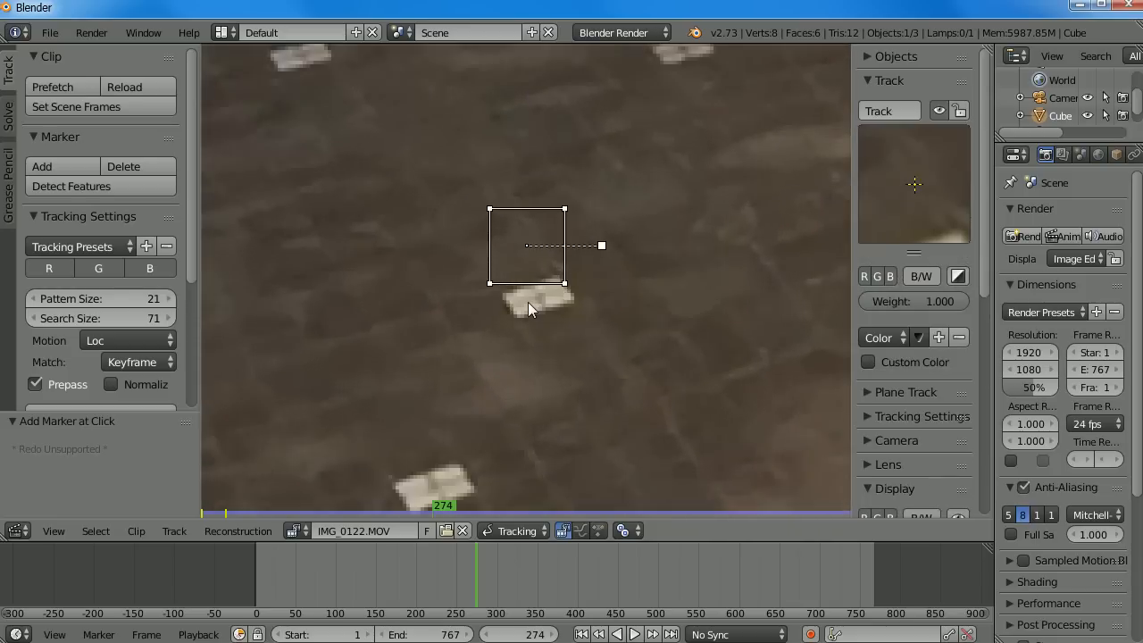
{"action": "scroll", "coordinate": [528, 303], "scroll_direction": "down", "scroll_amount": 5}
{"action": "scroll", "coordinate": [482, 318], "scroll_direction": "up", "scroll_amount": 5}
{"action": "middle_click_drag", "start_coordinate": [434, 327], "coordinate": [562, 297]}
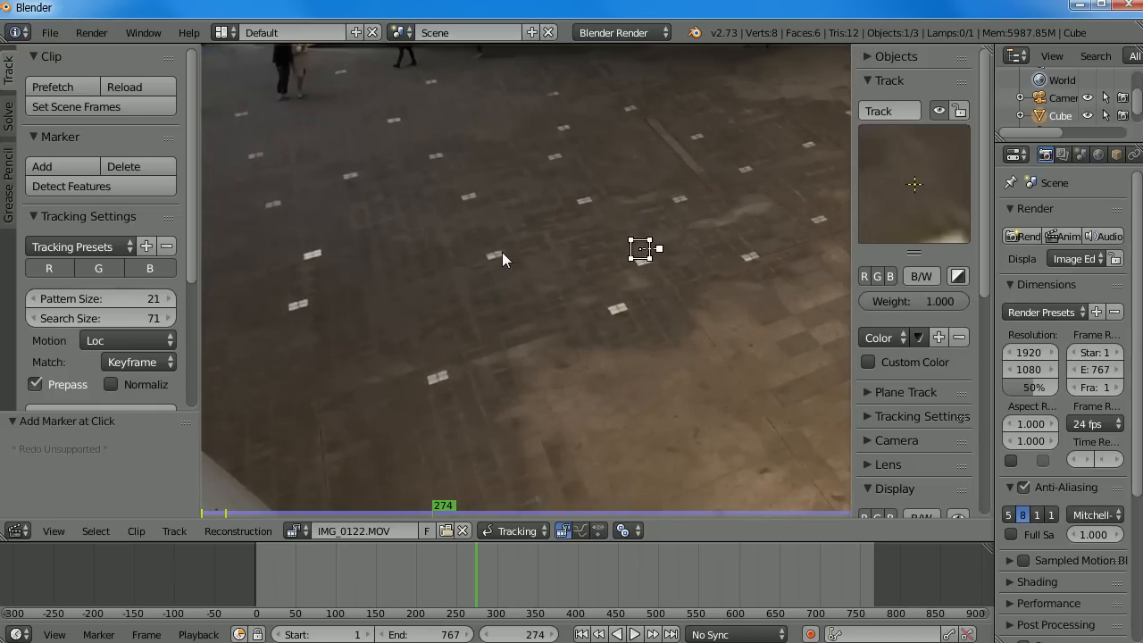
Try placing four additional tracking markers around the first one on the plaza floor at frame 274
{"action": "left_click", "coordinate": [500, 254], "text": "ctrl"}
{"action": "left_click", "coordinate": [618, 204], "text": "ctrl"}
{"action": "left_click", "coordinate": [563, 312], "text": "ctrl"}
{"action": "left_click", "coordinate": [705, 355], "text": "ctrl"}
Undo the four additional markers, keeping only the first marker beside the white floor marking
{"action": "key", "text": "ctrl+z"}
{"action": "key", "text": "ctrl+z"}
{"action": "key", "text": "ctrl+z"}
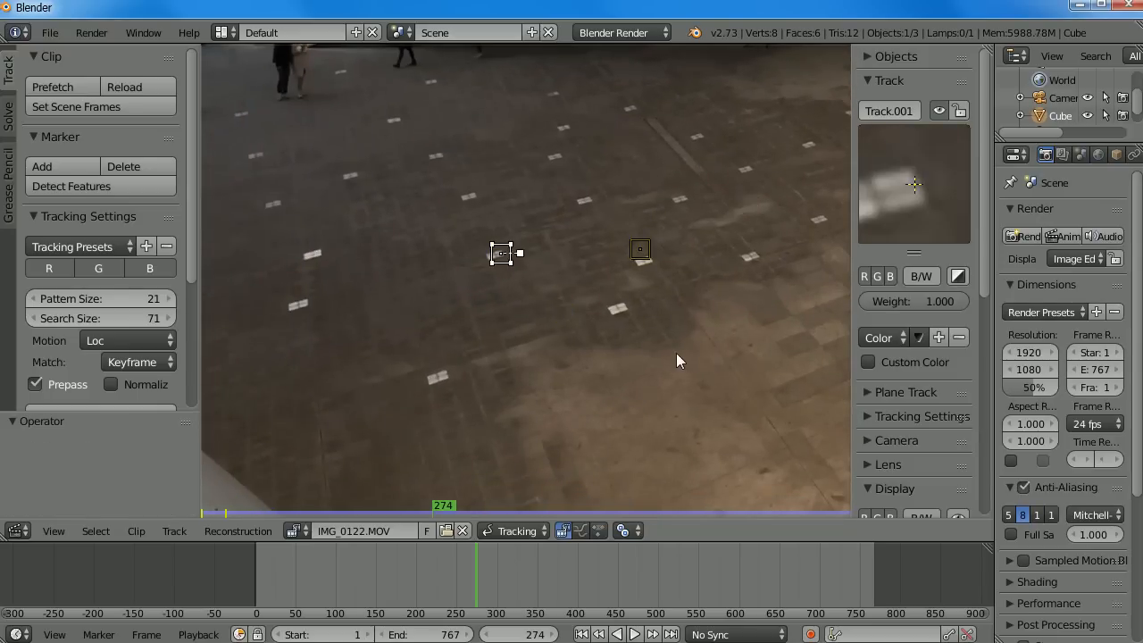
{"action": "key", "text": "ctrl+z"}
{"action": "middle_click_drag", "start_coordinate": [626, 284], "coordinate": [620, 312]}
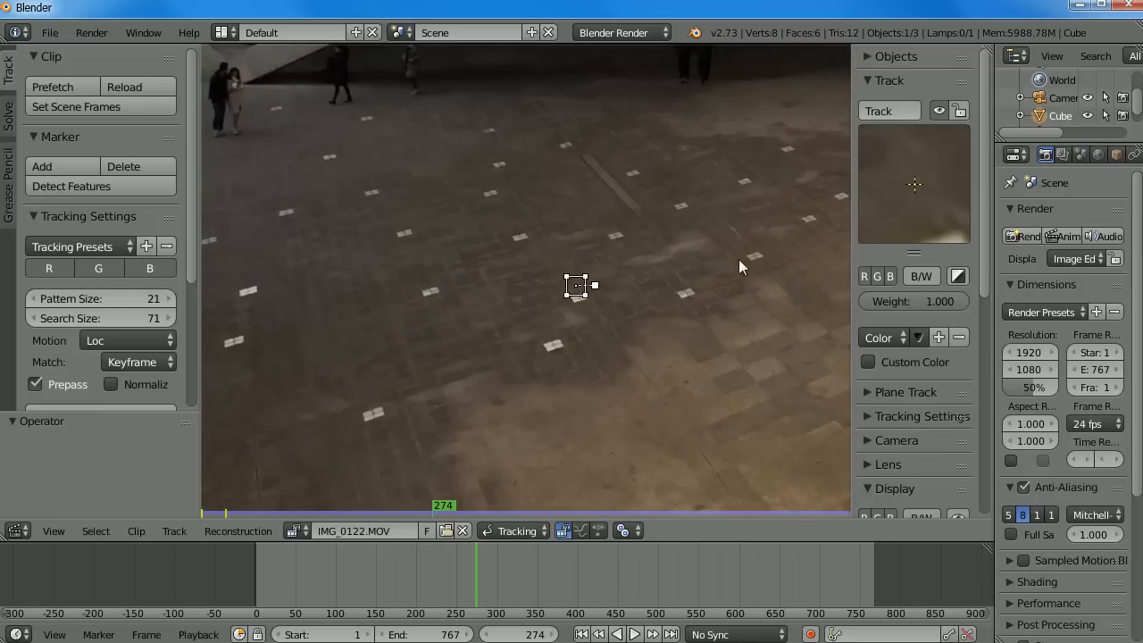
Widen the track properties area so the marker preview and its R, G, B and B/W channel options are fully readable
{"action": "left_click_drag", "start_coordinate": [851, 230], "coordinate": [720, 235]}
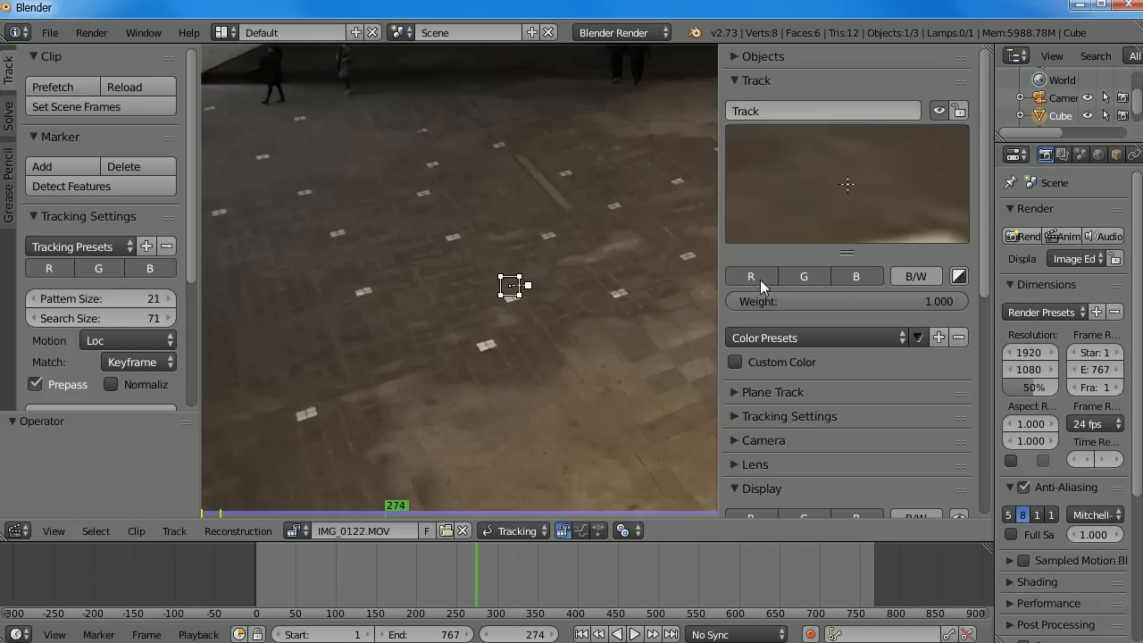
{"action": "left_click", "coordinate": [792, 279]}
{"action": "left_click_drag", "start_coordinate": [793, 280], "coordinate": [843, 278]}
{"action": "left_click_drag", "start_coordinate": [756, 276], "coordinate": [796, 275]}
{"action": "mouse_move", "coordinate": [836, 282]}
{"action": "left_mouse_down"}
{"action": "mouse_move", "coordinate": [798, 276]}
{"action": "mouse_move", "coordinate": [856, 276]}
{"action": "left_mouse_up"}
Examine the plaza floor markings and the yellow sculpture's stand with its red feet as possible high-contrast tracking features
{"action": "middle_click_drag", "start_coordinate": [611, 250], "coordinate": [505, 306]}
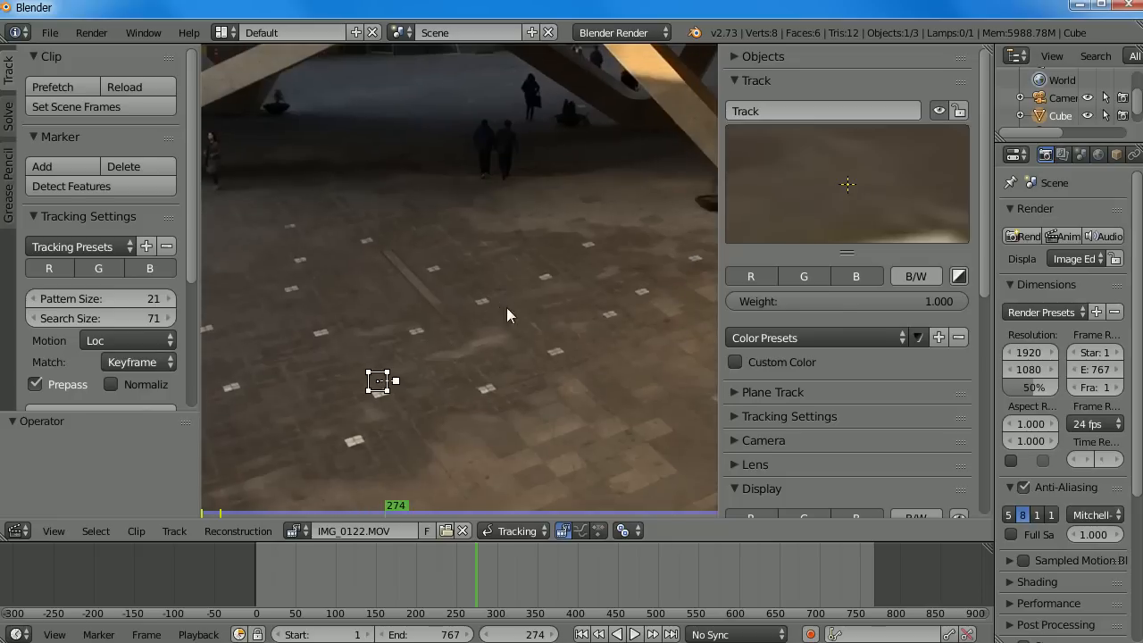
{"action": "middle_click_drag", "start_coordinate": [655, 241], "coordinate": [509, 276]}
{"action": "middle_click_drag", "start_coordinate": [618, 259], "coordinate": [551, 278]}
{"action": "mouse_move", "coordinate": [552, 415]}
{"action": "middle_mouse_down"}
{"action": "mouse_move", "coordinate": [541, 291]}
{"action": "mouse_move", "coordinate": [553, 286]}
{"action": "middle_mouse_up"}
{"action": "middle_click_drag", "start_coordinate": [361, 321], "coordinate": [562, 332]}
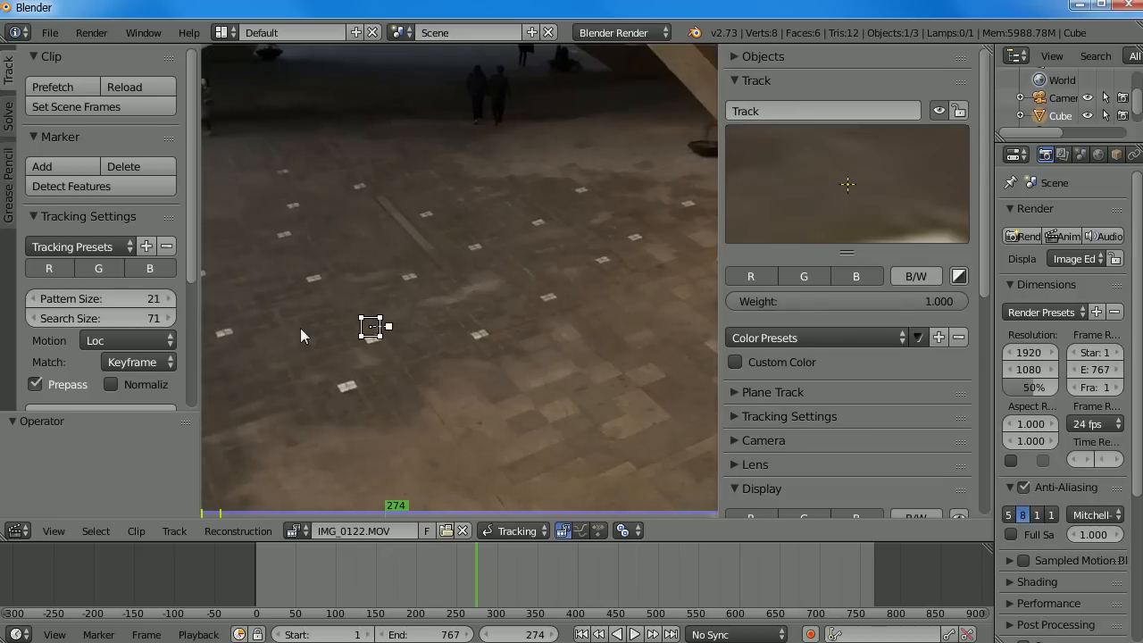
{"action": "middle_click_drag", "start_coordinate": [529, 369], "coordinate": [454, 364]}
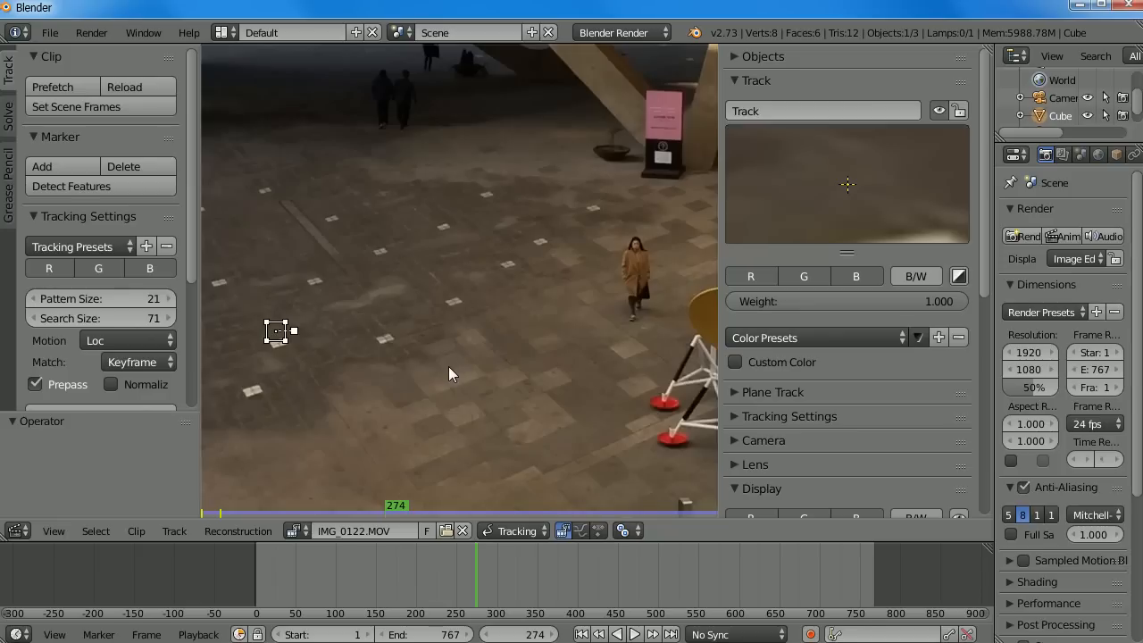
{"action": "scroll", "coordinate": [596, 379], "scroll_direction": "up", "scroll_amount": 5}
{"action": "middle_click_drag", "start_coordinate": [650, 402], "coordinate": [500, 338]}
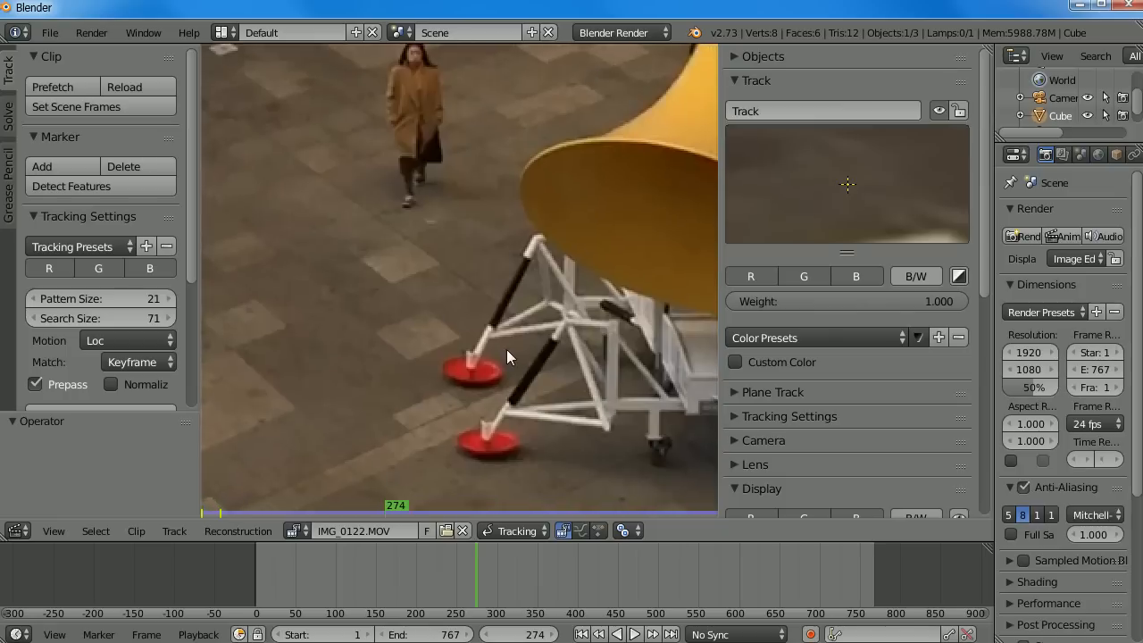
{"action": "scroll", "coordinate": [518, 366], "scroll_direction": "up", "scroll_amount": 2}
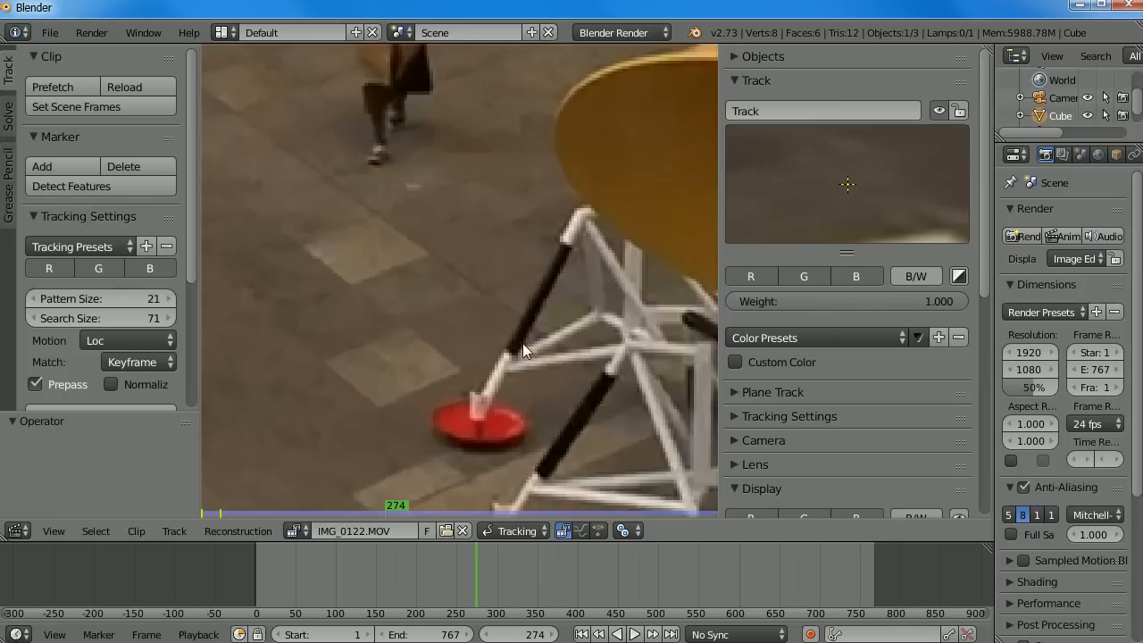
{"action": "middle_click_drag", "start_coordinate": [553, 369], "coordinate": [528, 351]}
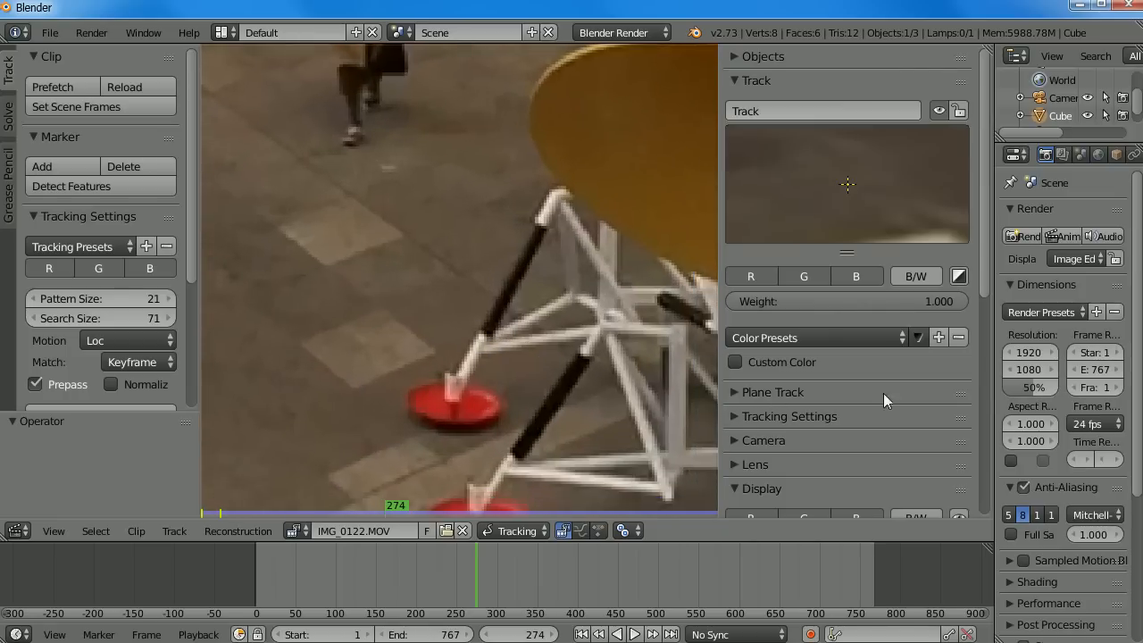
View the footage in black and white to judge the contrast of the sculpture's black-and-white struts, and return it to colour
{"action": "mouse_move", "coordinate": [984, 302]}
{"action": "left_mouse_down"}
{"action": "mouse_move", "coordinate": [992, 447]}
{"action": "mouse_move", "coordinate": [981, 406]}
{"action": "left_mouse_up"}
{"action": "left_click", "coordinate": [917, 283]}
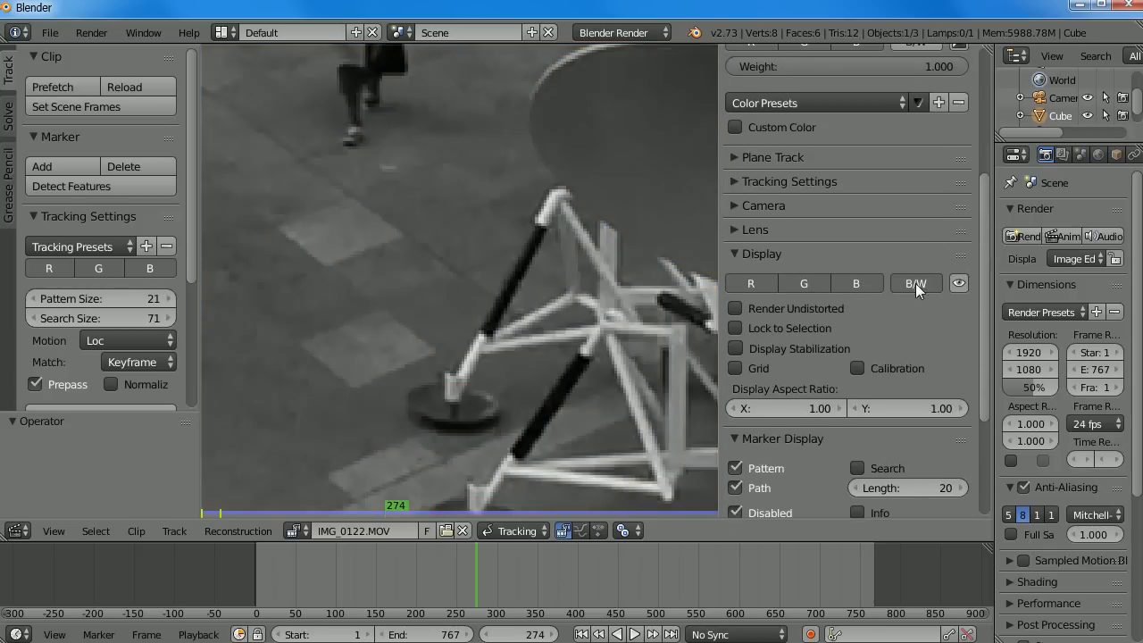
{"action": "scroll", "coordinate": [441, 395], "scroll_direction": "up", "scroll_amount": 5}
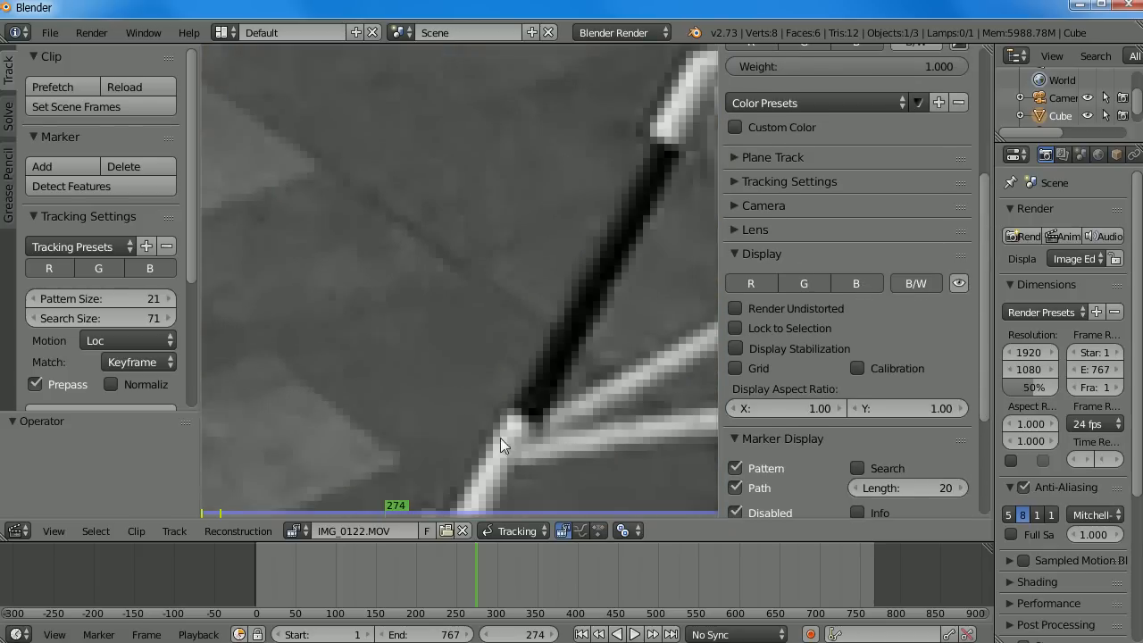
{"action": "scroll", "coordinate": [527, 428], "scroll_direction": "down", "scroll_amount": 5}
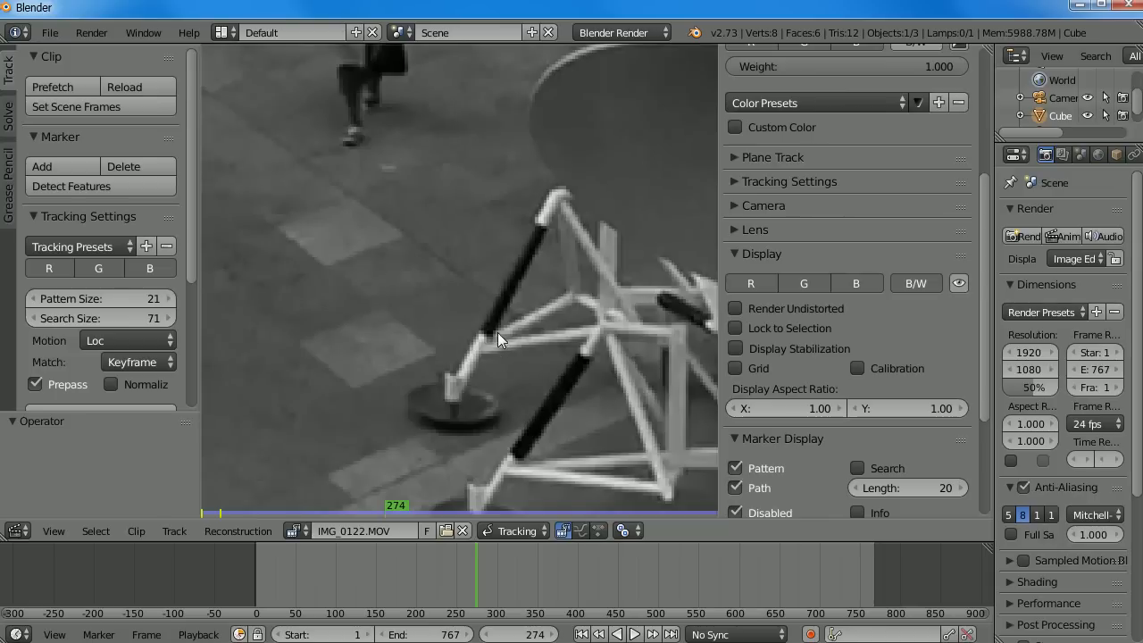
{"action": "left_click", "coordinate": [912, 284]}
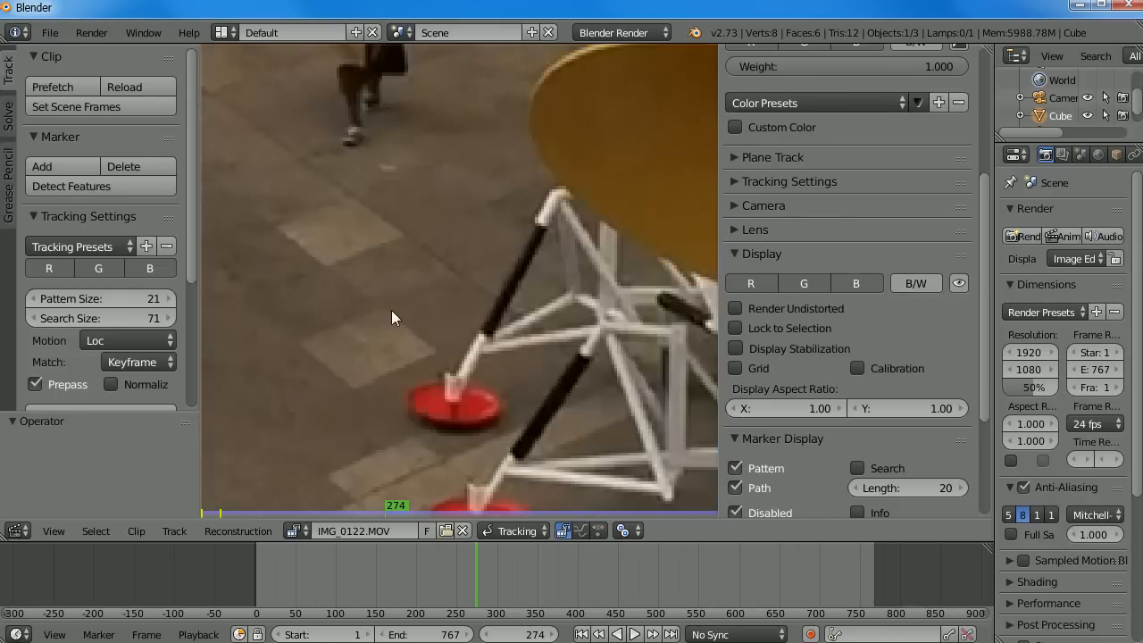
Examine the building signs behind the roof at frame 274, focusing on the red Women's wear storefront
{"action": "scroll", "coordinate": [406, 282], "scroll_direction": "down", "scroll_amount": 3}
{"action": "middle_click_drag", "start_coordinate": [403, 222], "coordinate": [591, 315]}
{"action": "middle_click_drag", "start_coordinate": [499, 251], "coordinate": [525, 368]}
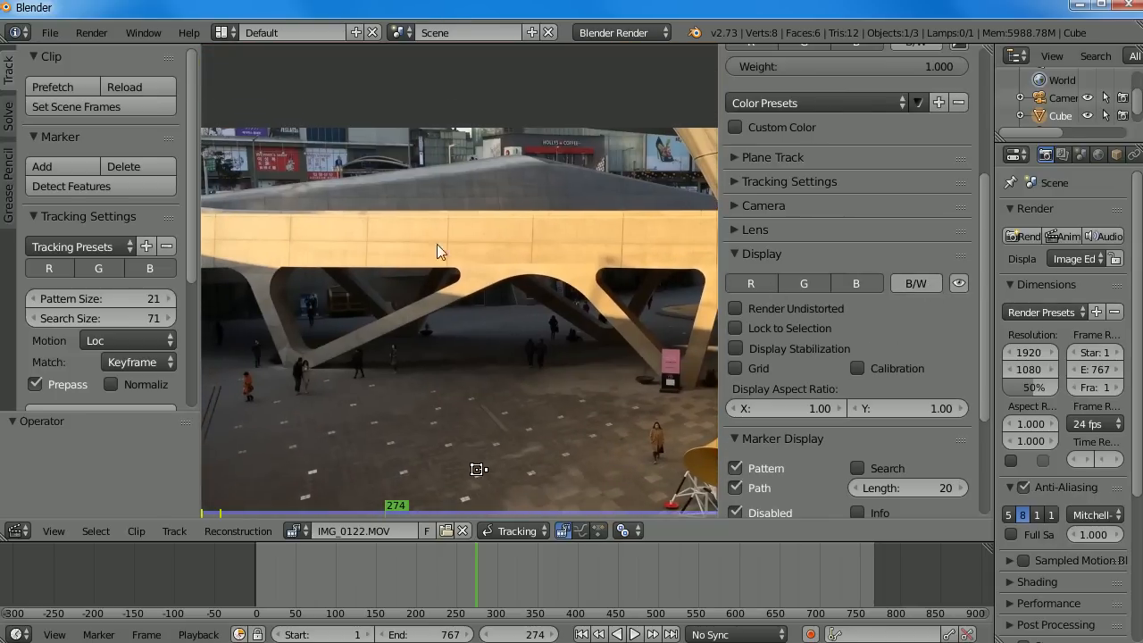
{"action": "middle_click_drag", "start_coordinate": [349, 227], "coordinate": [455, 302]}
{"action": "scroll", "coordinate": [455, 309], "scroll_direction": "up", "scroll_amount": 5}
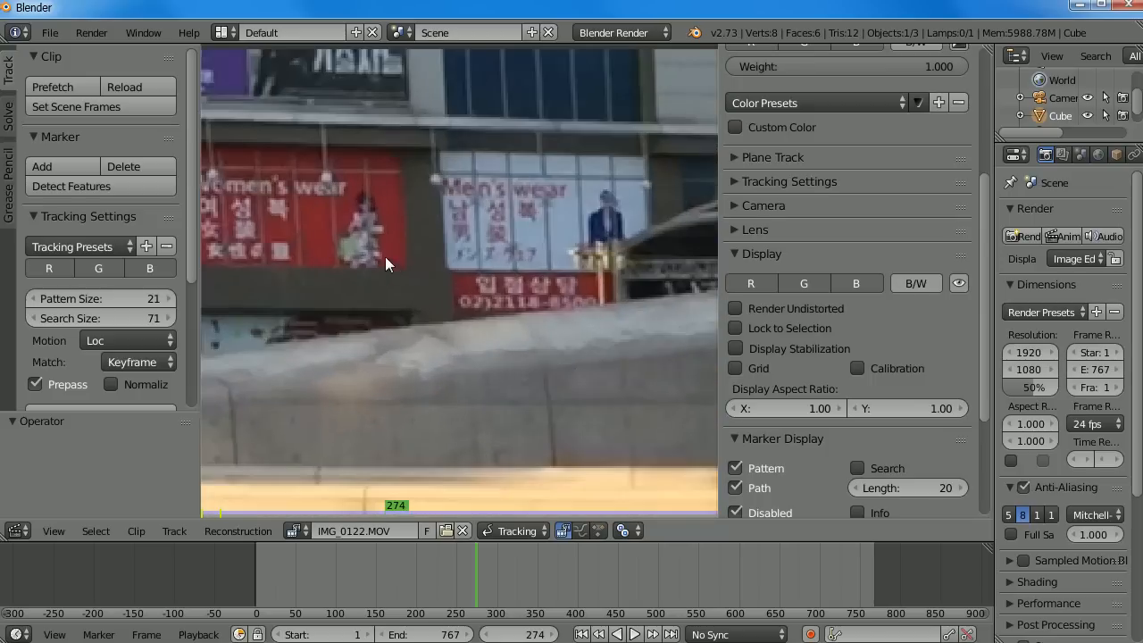
{"action": "middle_click_drag", "start_coordinate": [625, 361], "coordinate": [544, 340]}
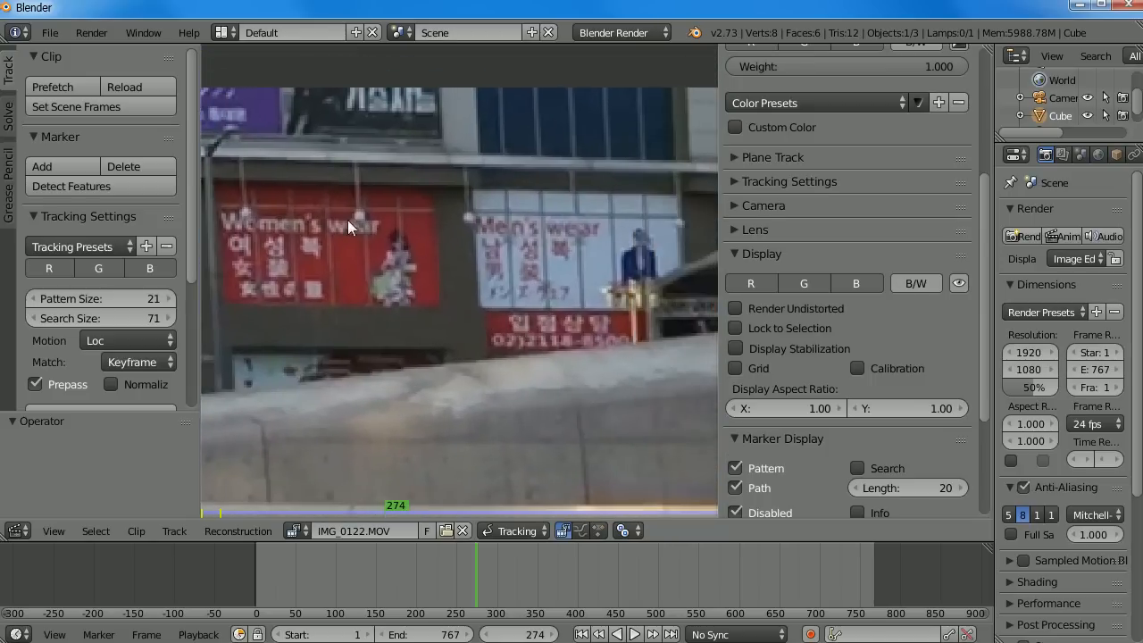
{"action": "scroll", "coordinate": [348, 258], "scroll_direction": "up", "scroll_amount": 1}
{"action": "middle_click_drag", "start_coordinate": [347, 258], "coordinate": [458, 307]}
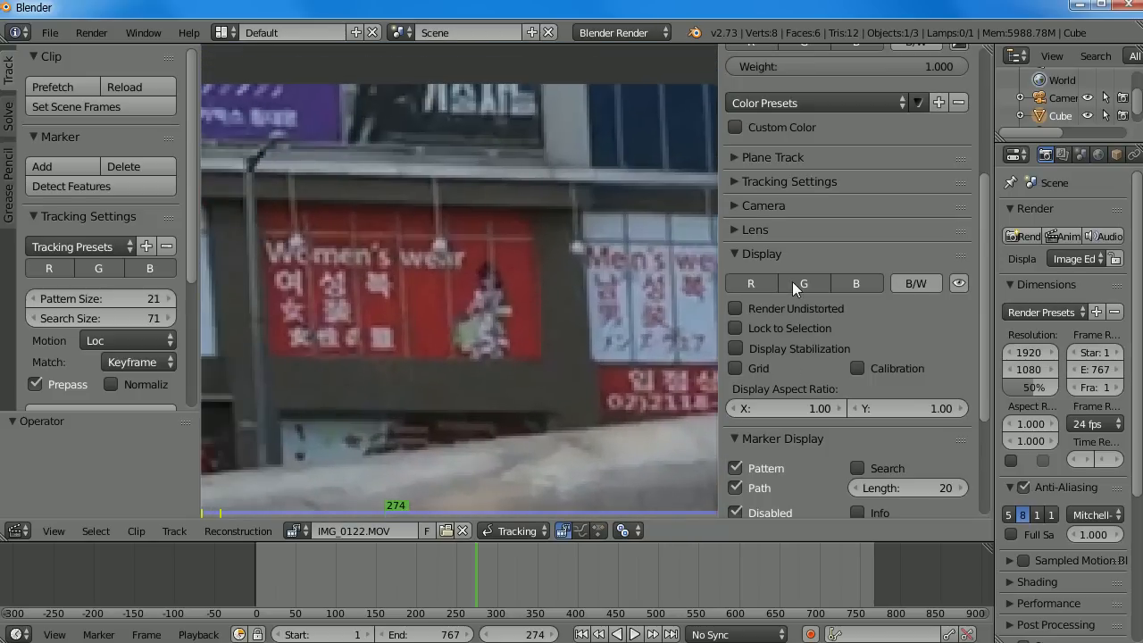
Compare the Women's wear and Men's wear signs with individual colour channels of the footage display hidden, and restore full colour
{"action": "left_click", "coordinate": [795, 284]}
{"action": "middle_click_drag", "start_coordinate": [530, 311], "coordinate": [517, 333]}
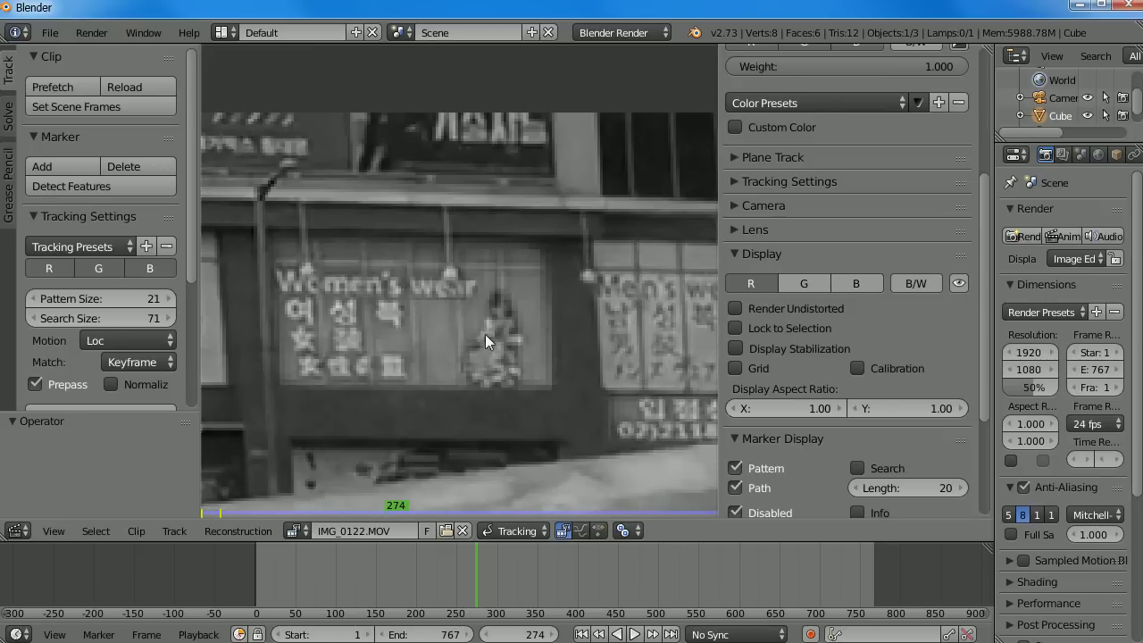
{"action": "left_click", "coordinate": [769, 288]}
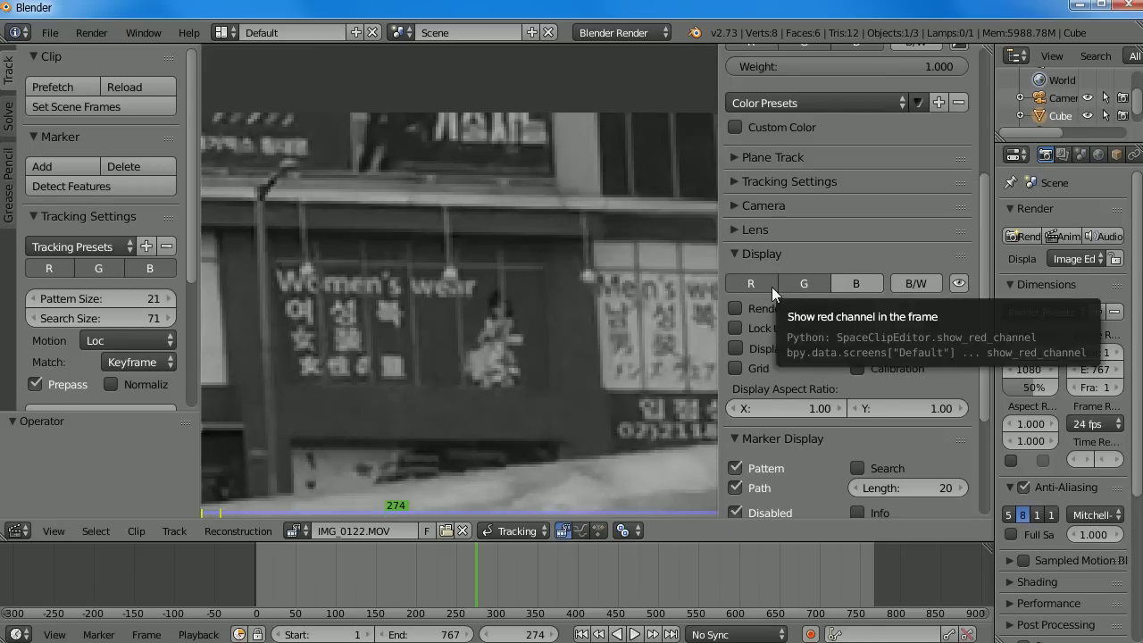
{"action": "middle_click_drag", "start_coordinate": [606, 317], "coordinate": [397, 308]}
{"action": "left_click", "coordinate": [799, 286]}
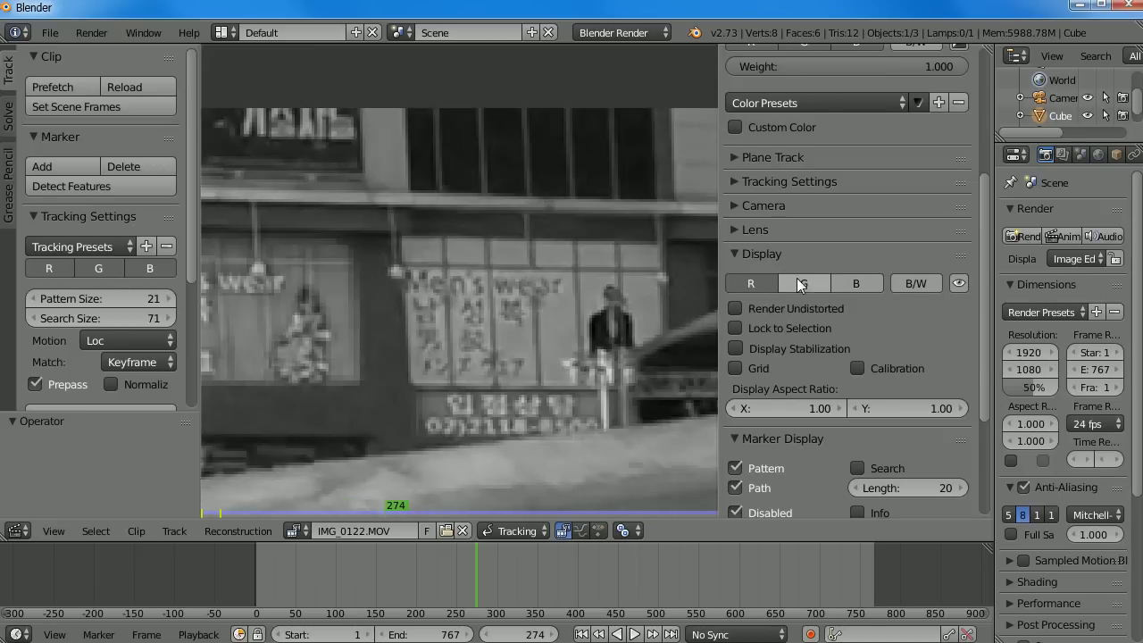
{"action": "left_click", "coordinate": [848, 284]}
{"action": "left_click", "coordinate": [848, 284]}
{"action": "middle_click_drag", "start_coordinate": [362, 375], "coordinate": [603, 362]}
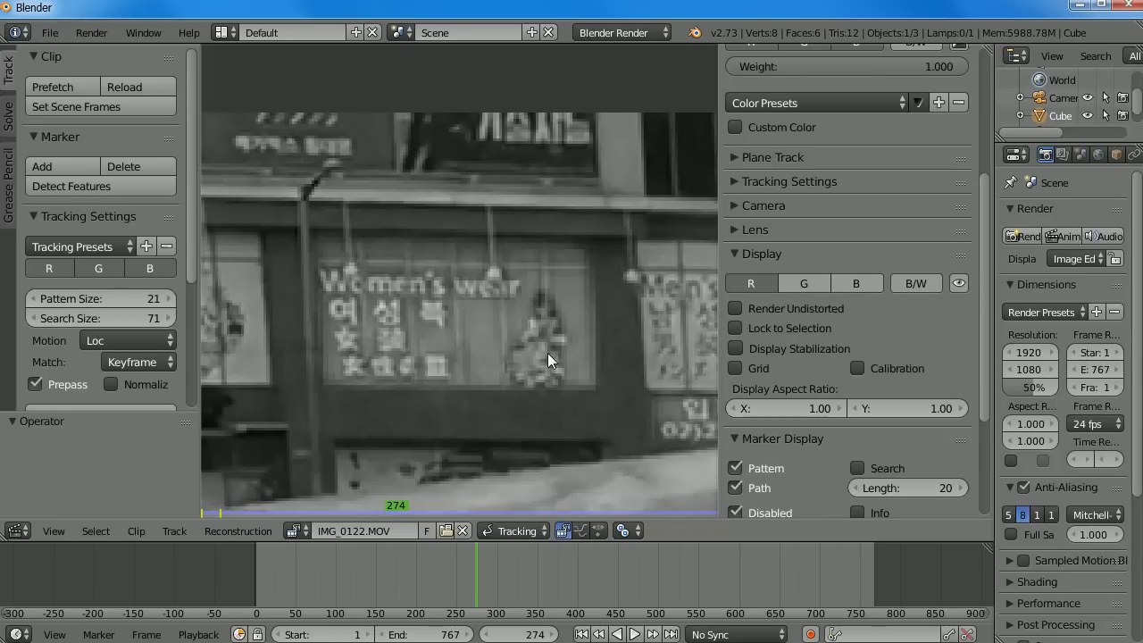
{"action": "left_click", "coordinate": [750, 284]}
{"action": "left_click", "coordinate": [750, 283]}
{"action": "left_click", "coordinate": [802, 284]}
{"action": "left_click", "coordinate": [854, 284]}
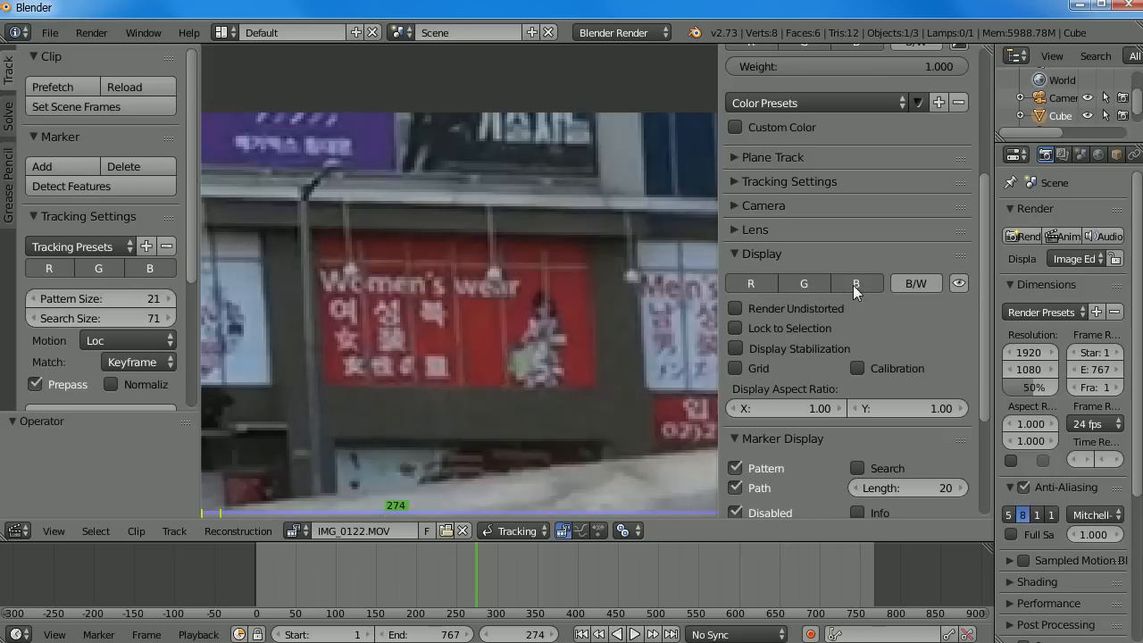
Check the storefront signs' contrast with the red channel hidden and with other channel combinations, ending with all channels shown
{"action": "left_click", "coordinate": [766, 283]}
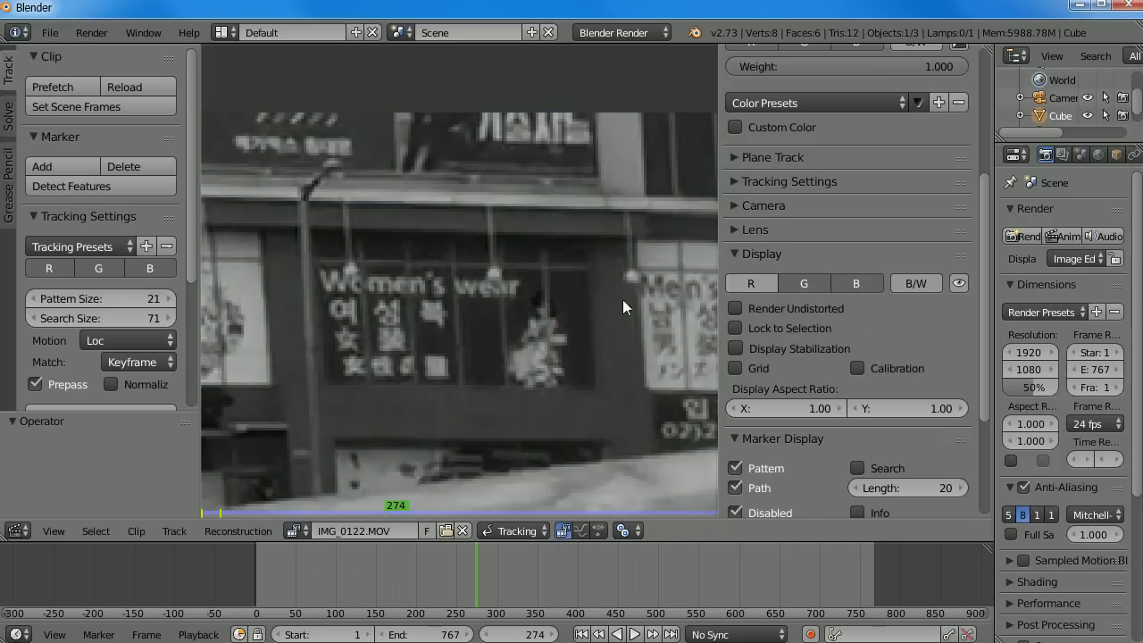
{"action": "left_click", "coordinate": [759, 284]}
{"action": "left_click", "coordinate": [855, 284]}
{"action": "middle_click_drag", "start_coordinate": [575, 301], "coordinate": [470, 344]}
{"action": "scroll", "coordinate": [542, 333], "scroll_direction": "down", "scroll_amount": 1}
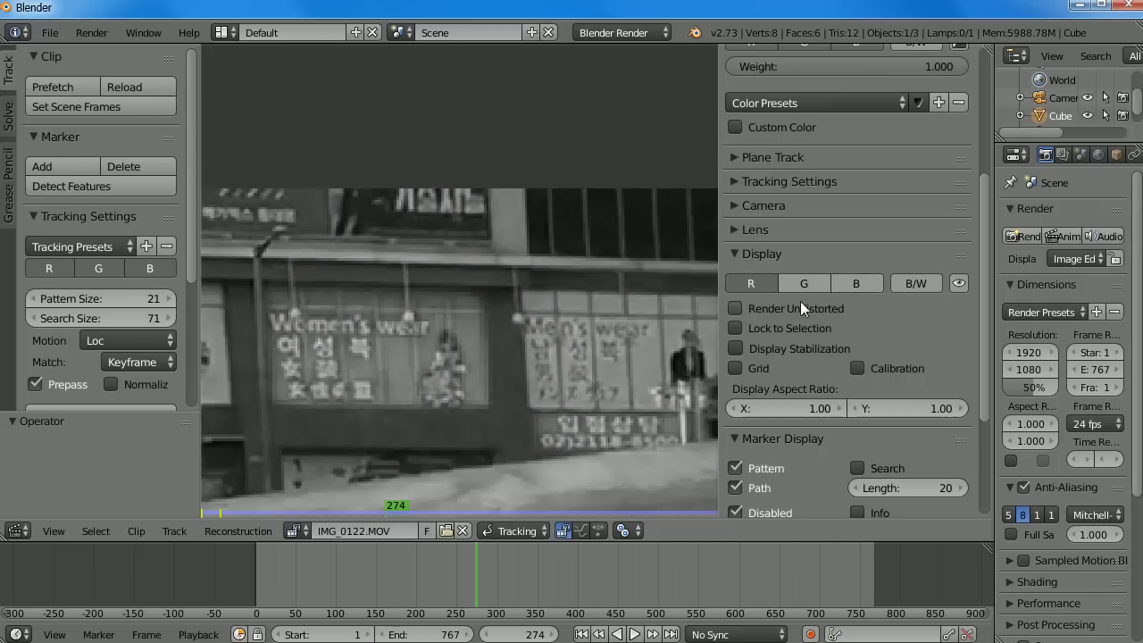
{"action": "left_click", "coordinate": [807, 284]}
{"action": "middle_click_drag", "start_coordinate": [576, 373], "coordinate": [506, 346]}
{"action": "left_click", "coordinate": [854, 283]}
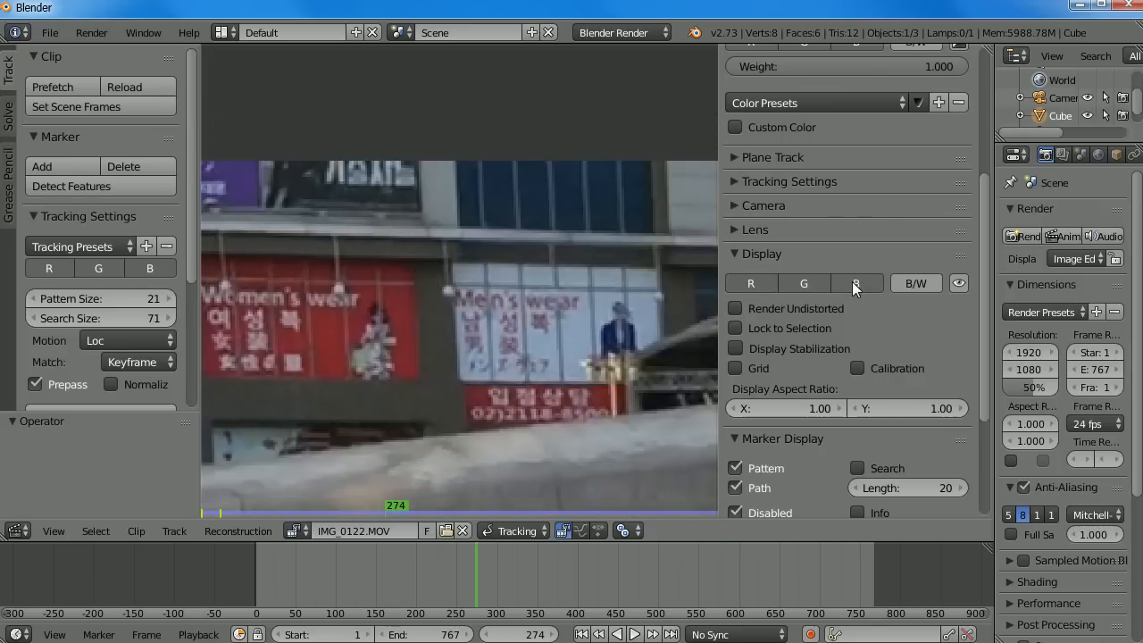
Inspect the signs and neighbouring buildings with the green channel hidden from the footage display, and show all channels again
{"action": "middle_click_drag", "start_coordinate": [350, 290], "coordinate": [379, 308]}
{"action": "left_click", "coordinate": [765, 284]}
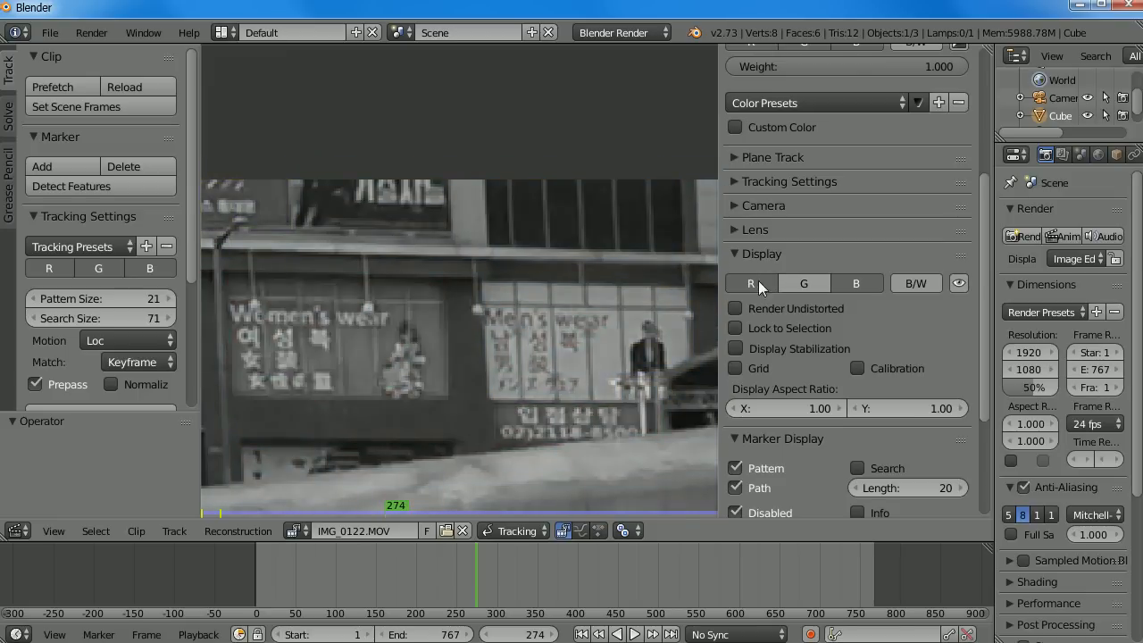
{"action": "left_click", "coordinate": [811, 284]}
{"action": "middle_click_drag", "start_coordinate": [460, 265], "coordinate": [246, 271]}
{"action": "middle_click_drag", "start_coordinate": [494, 306], "coordinate": [242, 264]}
{"action": "middle_click_drag", "start_coordinate": [640, 301], "coordinate": [631, 325]}
{"action": "left_click", "coordinate": [800, 284]}
{"action": "left_click", "coordinate": [757, 284]}
{"action": "scroll", "coordinate": [487, 365], "scroll_direction": "down", "scroll_amount": 4}
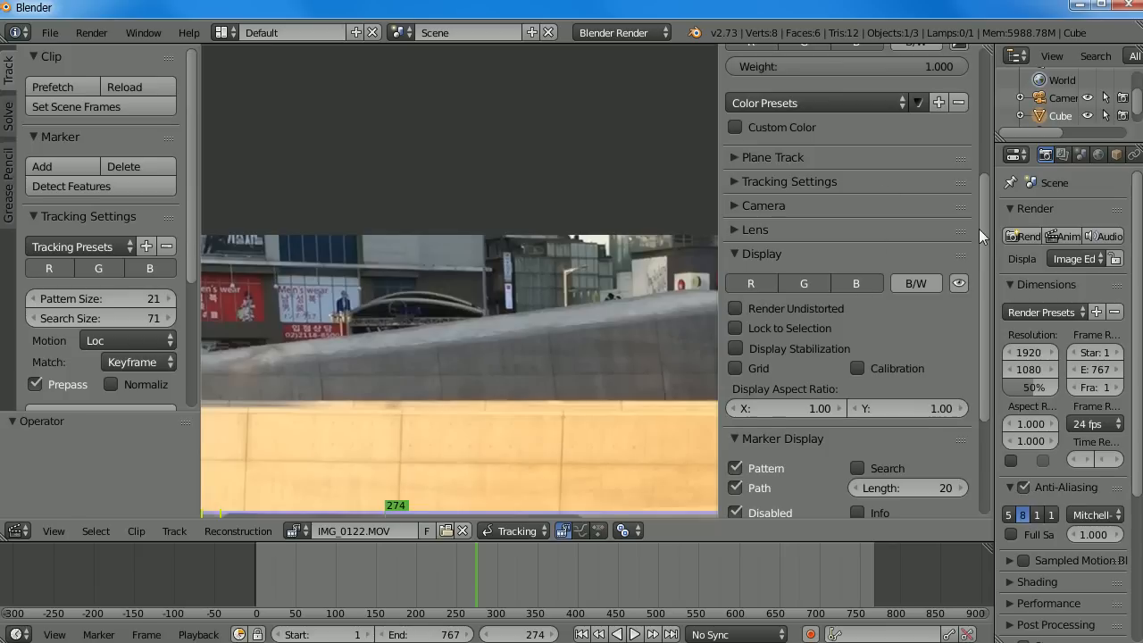
Hide the green channel in the selected track's preview to compare its contrast, and turn the channel back on
{"action": "left_click_drag", "start_coordinate": [983, 230], "coordinate": [983, 125]}
{"action": "scroll", "coordinate": [878, 160], "scroll_direction": "up", "scroll_amount": 3}
{"action": "left_click", "coordinate": [810, 277]}
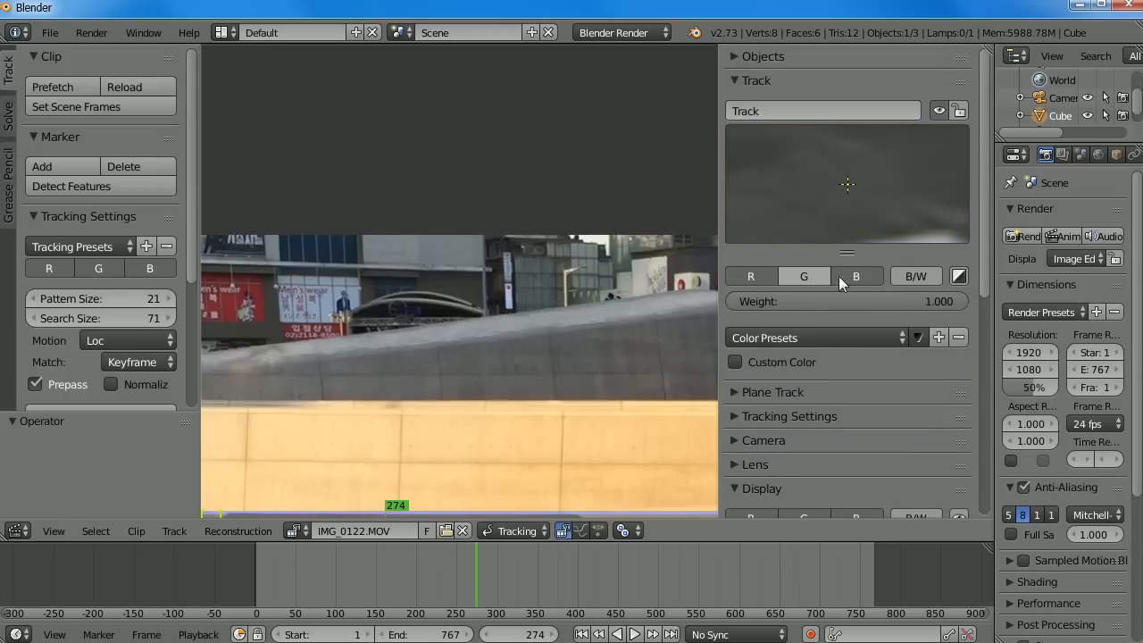
{"action": "left_click", "coordinate": [801, 274]}
Examine the marker's position relative to the nearest white floor marking up close at frame 274
{"action": "scroll", "coordinate": [569, 460], "scroll_direction": "down", "scroll_amount": 6}
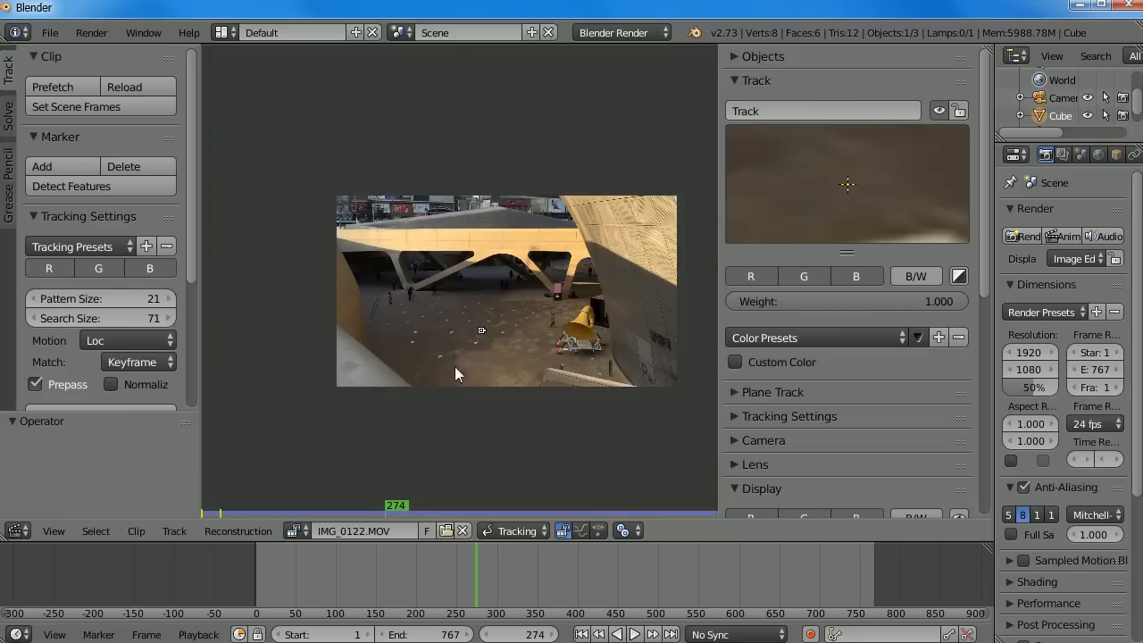
{"action": "scroll", "coordinate": [449, 411], "scroll_direction": "up", "scroll_amount": 8}
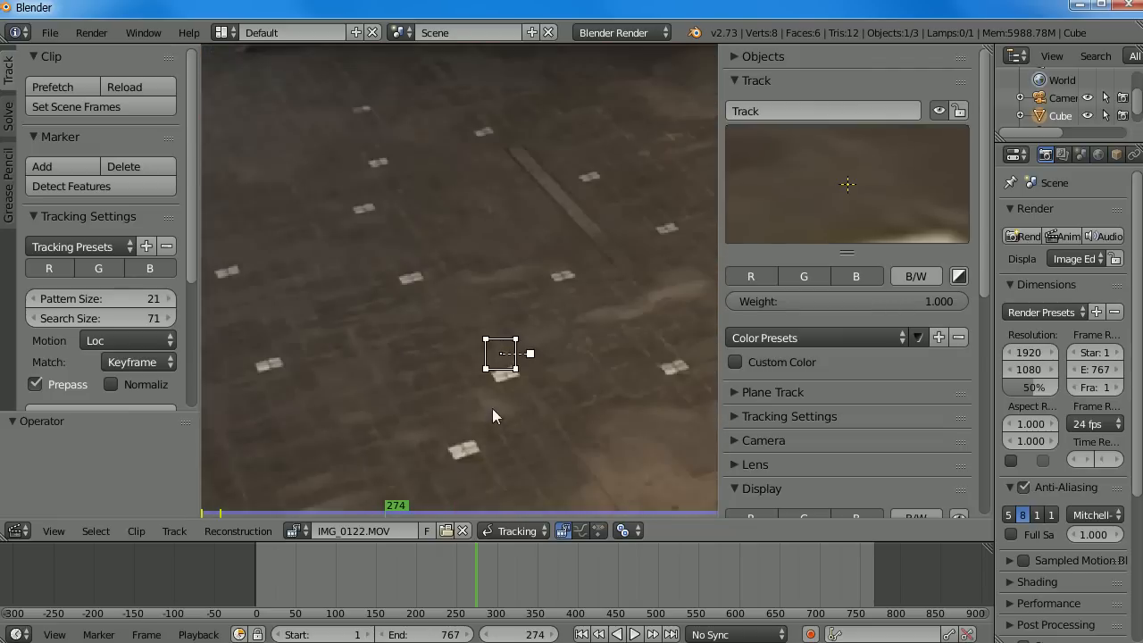
{"action": "scroll", "coordinate": [498, 423], "scroll_direction": "down", "scroll_amount": 6}
{"action": "scroll", "coordinate": [421, 268], "scroll_direction": "up", "scroll_amount": 7}
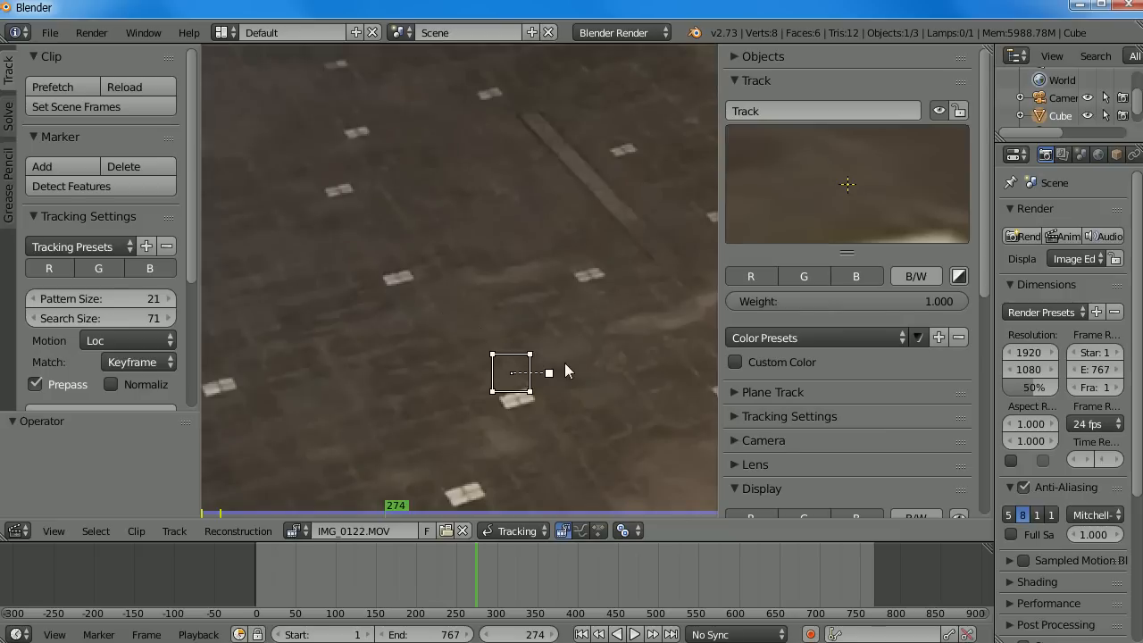
Try repositioning the selected marker around the nearest white floor marking at frame 274, ending just beside it
{"action": "middle_click_drag", "start_coordinate": [545, 346], "coordinate": [470, 245]}
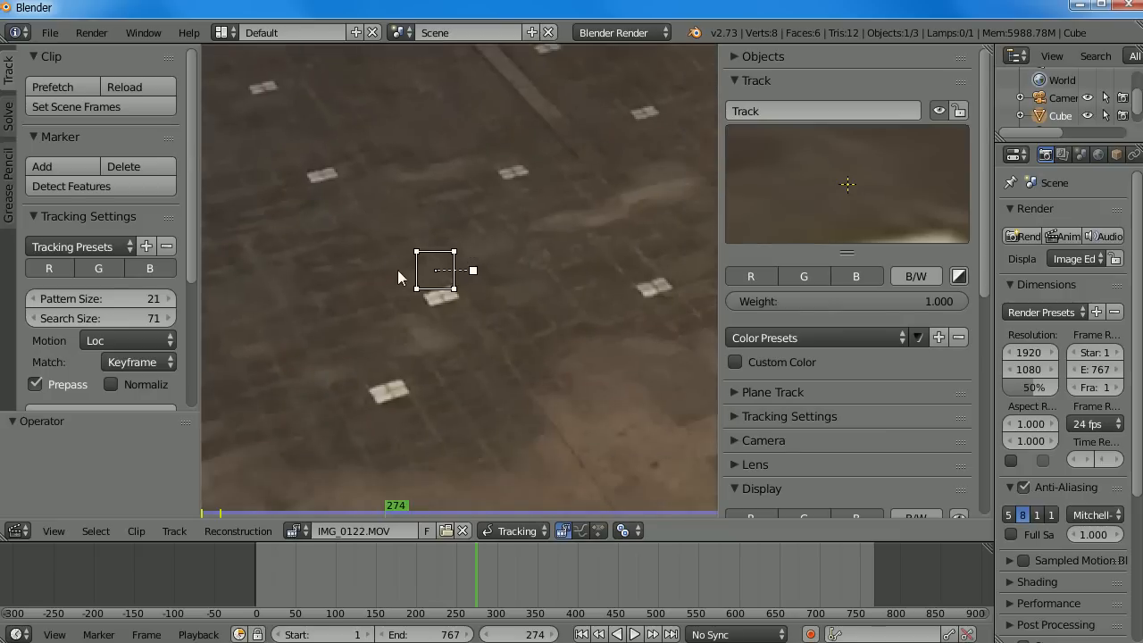
{"action": "key", "text": "g"}
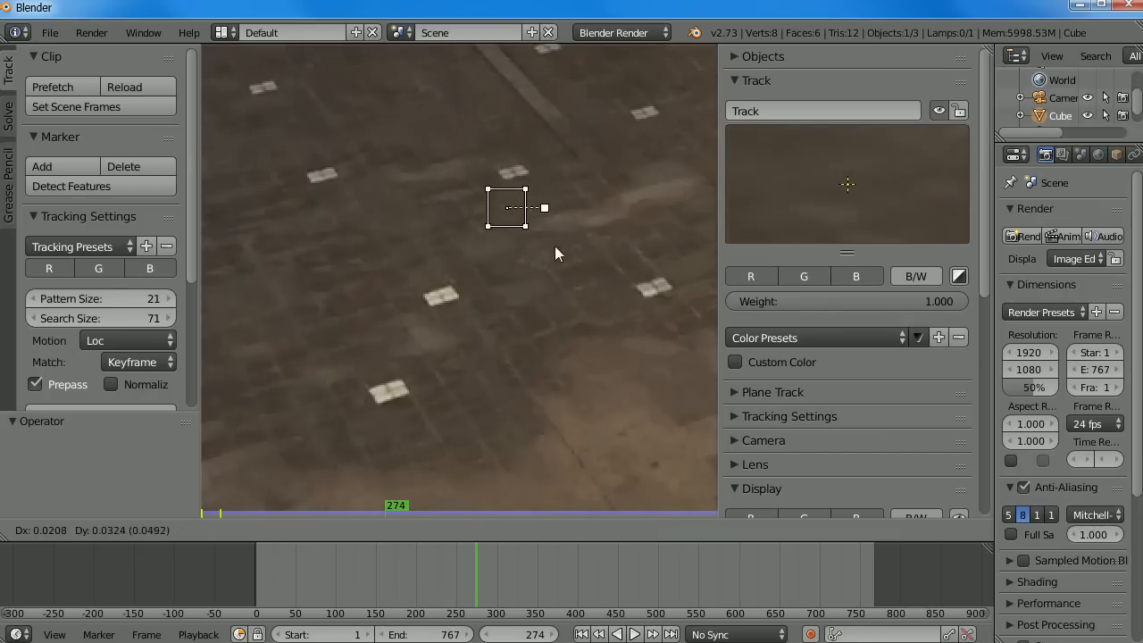
{"action": "left_click", "coordinate": [572, 220]}
{"action": "key", "text": "g"}
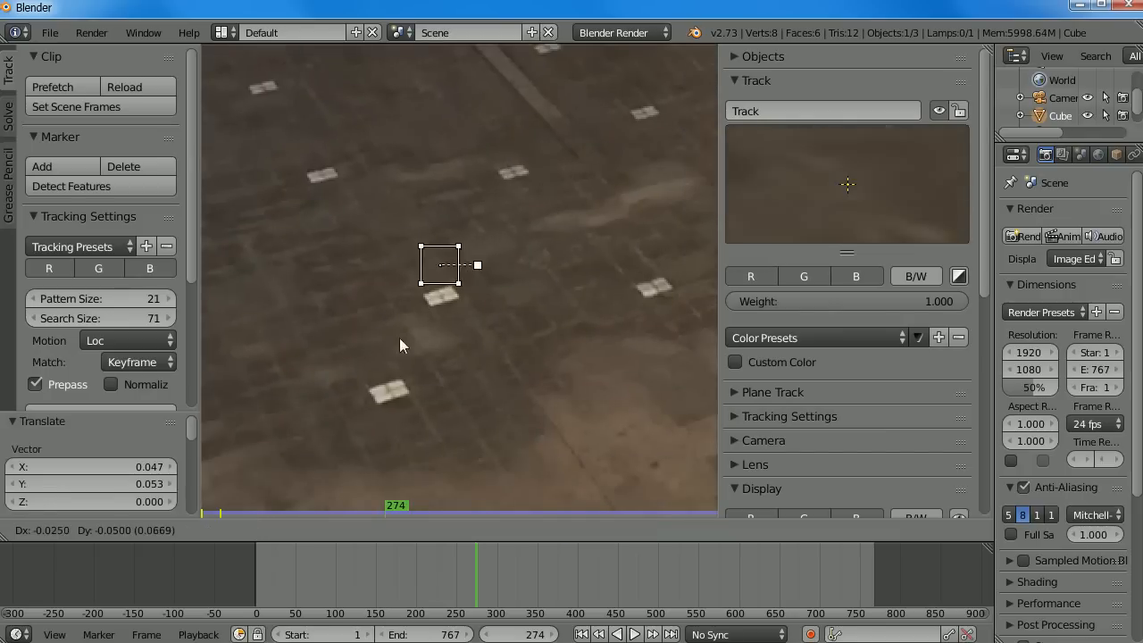
{"action": "left_click", "coordinate": [415, 336]}
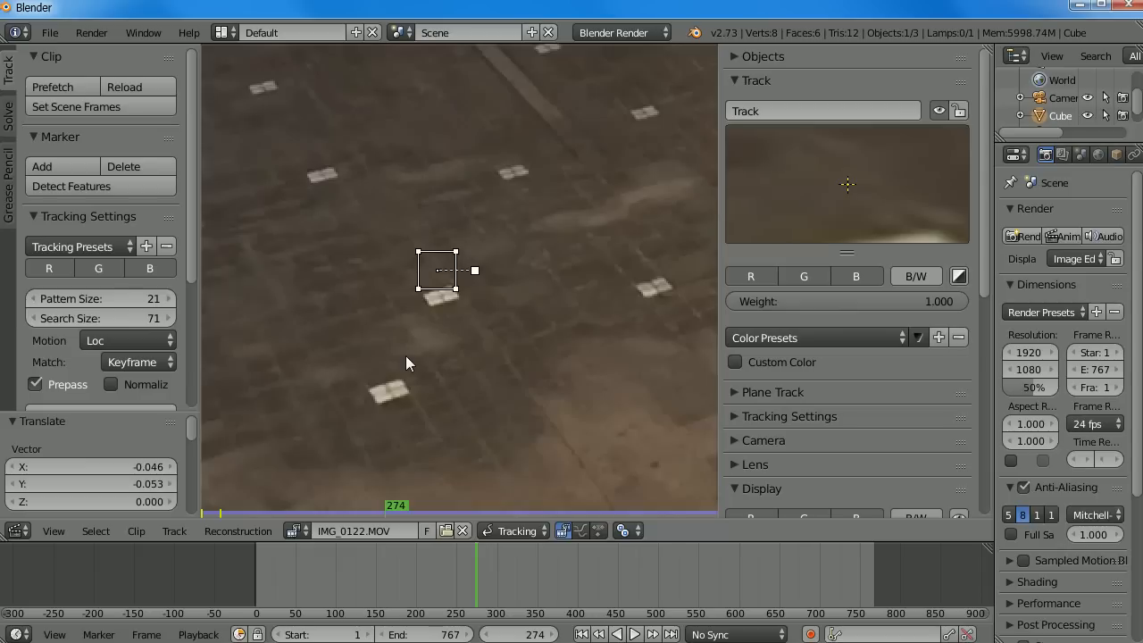
{"action": "key", "text": "g"}
{"action": "left_click", "coordinate": [510, 357]}
Try scaling and rotating the marker beside the white floor marking, cancelling both transforms
{"action": "key", "text": "s"}
{"action": "right_click", "coordinate": [514, 403]}
{"action": "key", "text": "r"}
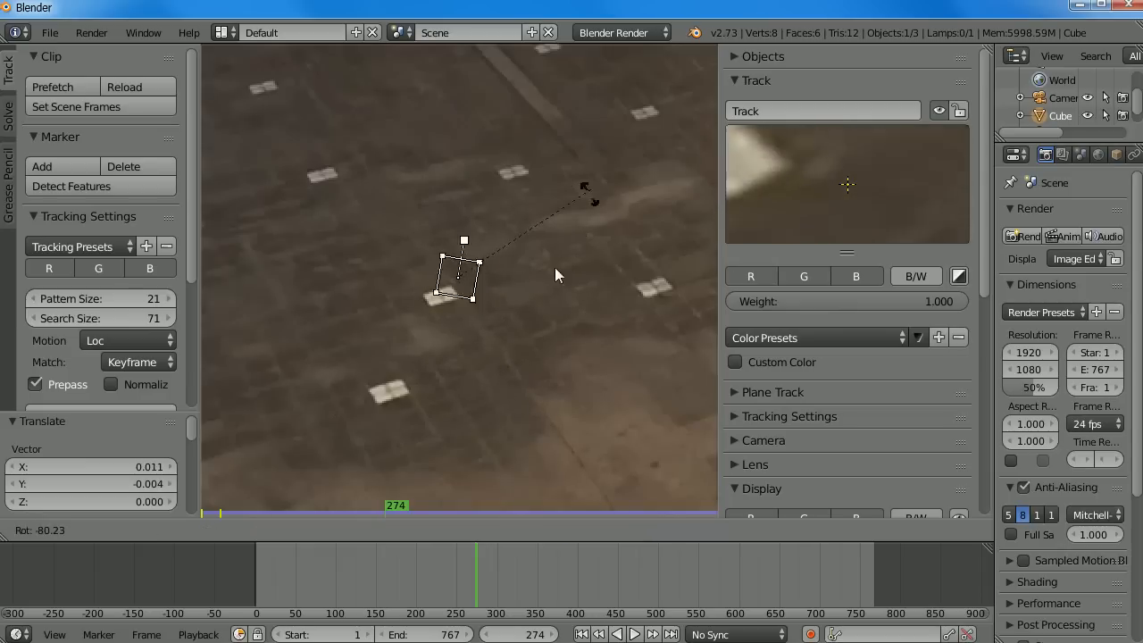
{"action": "right_click", "coordinate": [570, 348]}
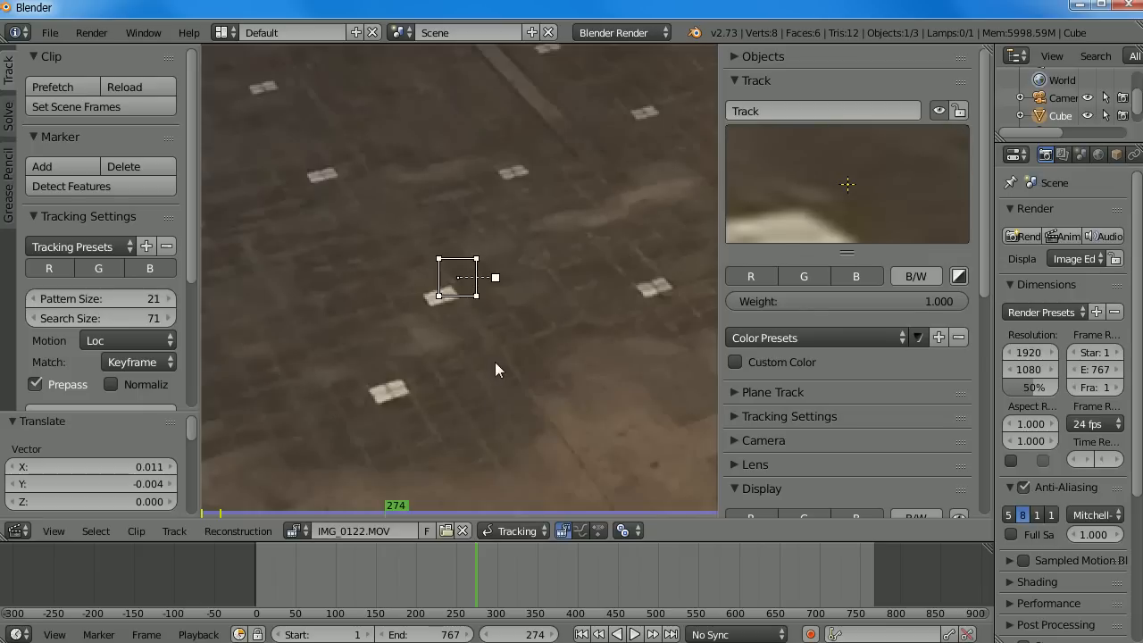
Compare the floor markings around the marker at frame 106 and at the clip's first and last frames
{"action": "scroll", "coordinate": [580, 329], "scroll_direction": "up", "scroll_amount": 1}
{"action": "scroll", "coordinate": [574, 329], "scroll_direction": "down", "scroll_amount": 7}
{"action": "scroll", "coordinate": [556, 331], "scroll_direction": "up", "scroll_amount": 7}
{"action": "scroll", "coordinate": [527, 327], "scroll_direction": "down", "scroll_amount": 1}
{"action": "scroll", "coordinate": [527, 332], "scroll_direction": "down", "scroll_amount": 3}
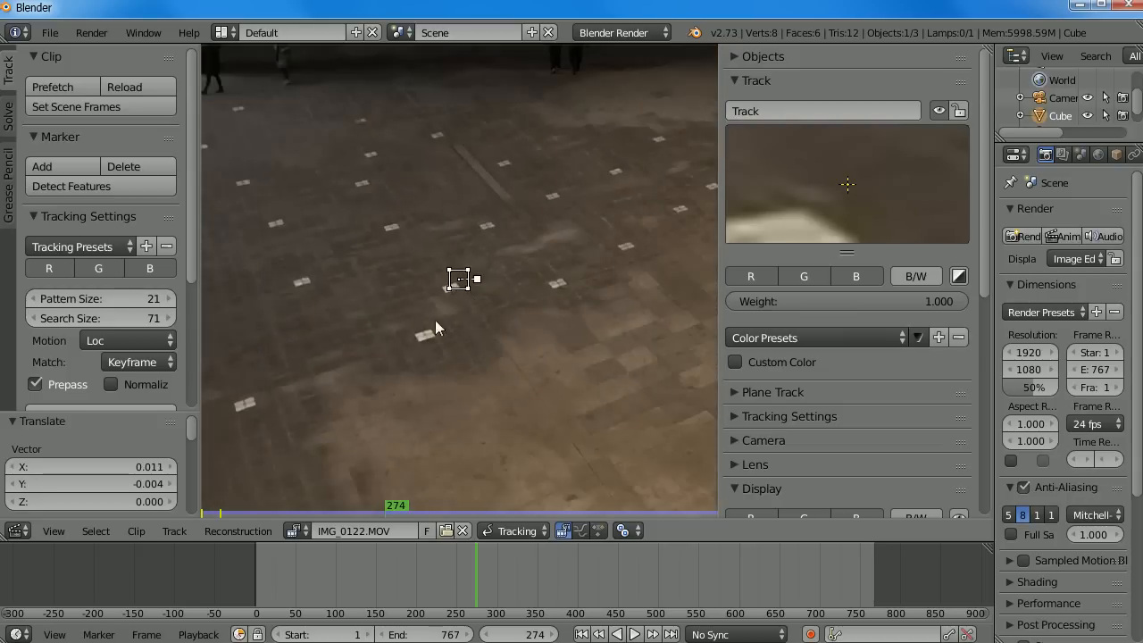
{"action": "middle_click_drag", "start_coordinate": [435, 321], "coordinate": [502, 246]}
{"action": "left_click_drag", "start_coordinate": [300, 563], "coordinate": [341, 554]}
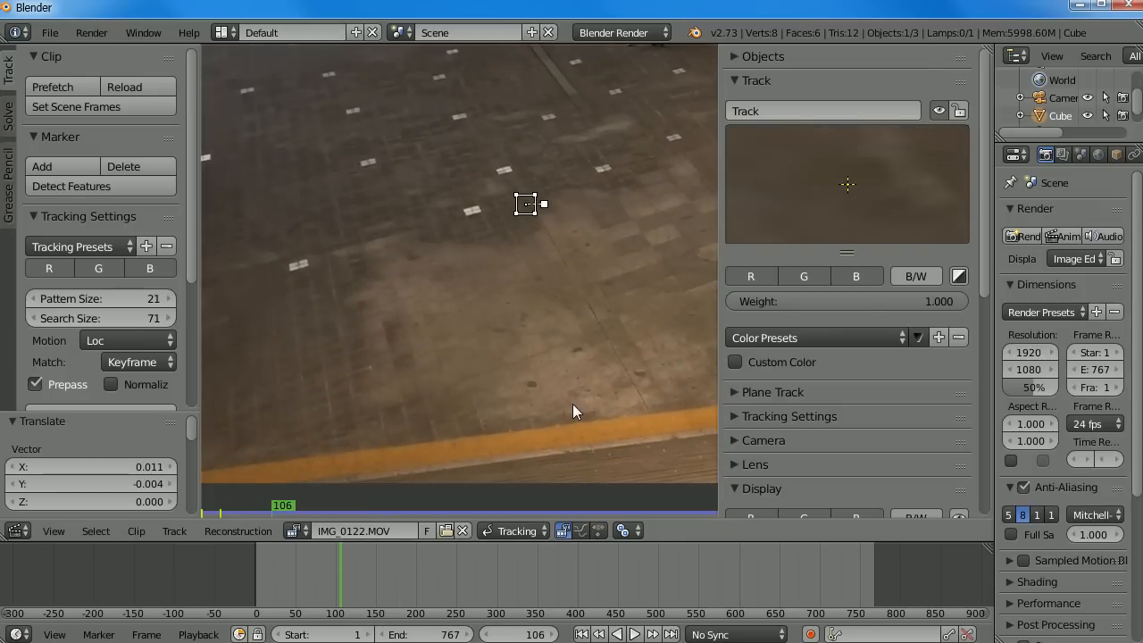
{"action": "key", "text": "shift+Left"}
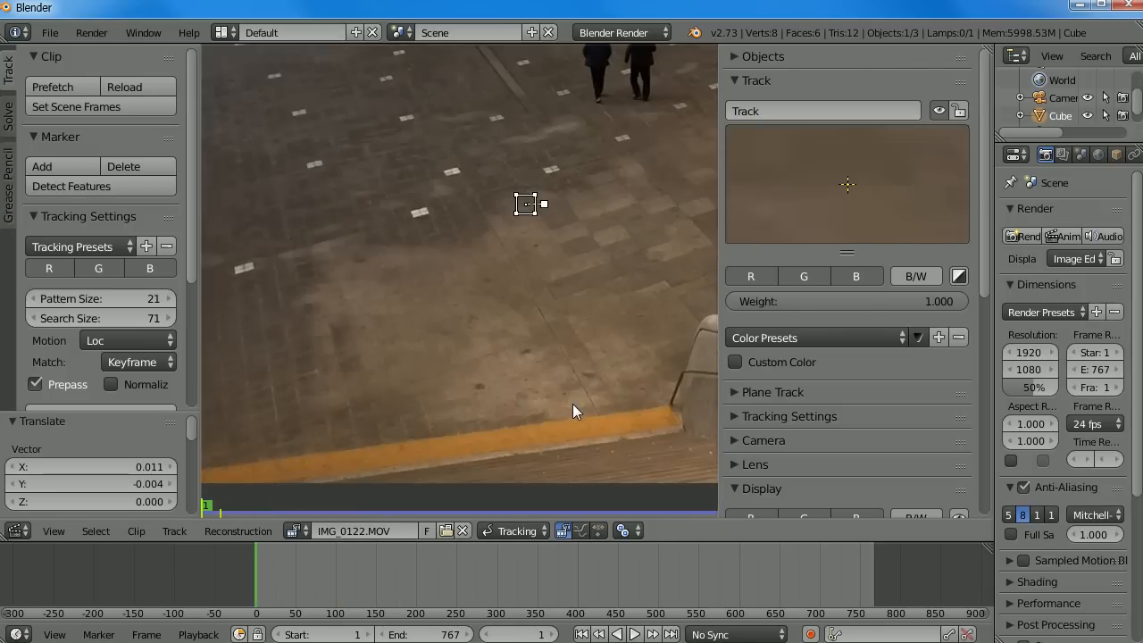
{"action": "key", "text": "shift+Right"}
{"action": "key", "text": "shift+Left"}
{"action": "key", "text": "shift+Right"}
{"action": "key", "text": "shift+Left"}
{"action": "key", "text": "shift+Right"}
{"action": "key", "text": "shift+Left"}
{"action": "key", "text": "shift+Right"}
{"action": "key", "text": "shift+Left"}
{"action": "key", "text": "shift+Right"}
{"action": "key", "text": "shift+Left"}
{"action": "key", "text": "shift+Right"}
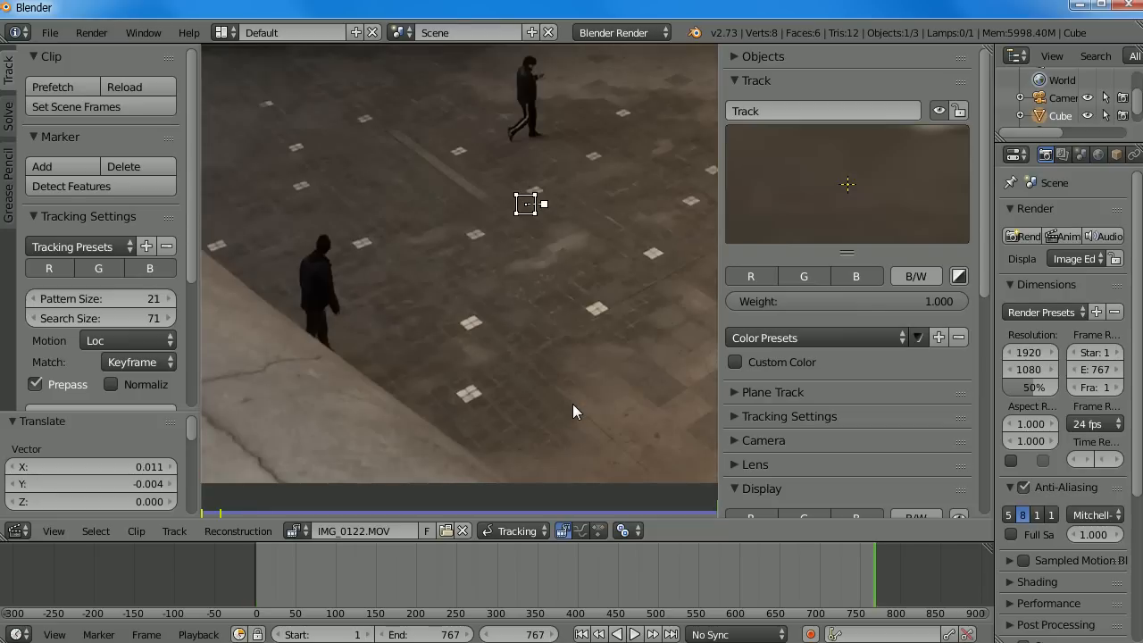
At frame 1, move the marker onto the right corner of the large white floor marking nearest the camera beside the lighter paving
{"action": "key", "text": "shift+Left"}
{"action": "scroll", "coordinate": [522, 211], "scroll_direction": "up", "scroll_amount": 3}
{"action": "mouse_move", "coordinate": [471, 298]}
{"action": "middle_mouse_down"}
{"action": "mouse_move", "coordinate": [384, 419]}
{"action": "mouse_move", "coordinate": [350, 511]}
{"action": "middle_mouse_up"}
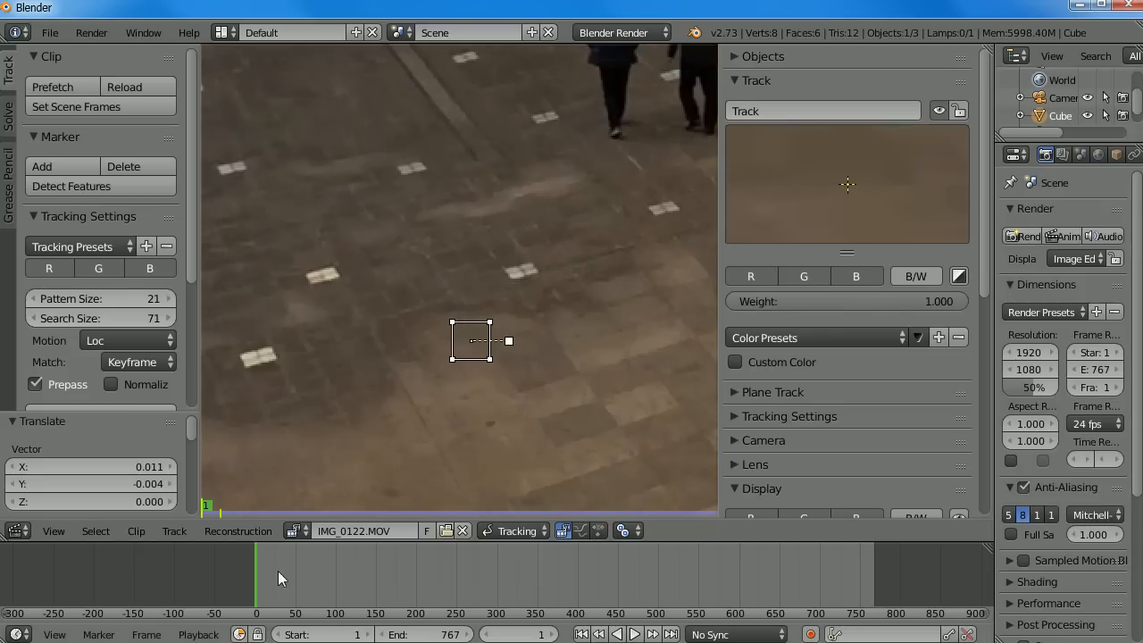
{"action": "key", "text": "g"}
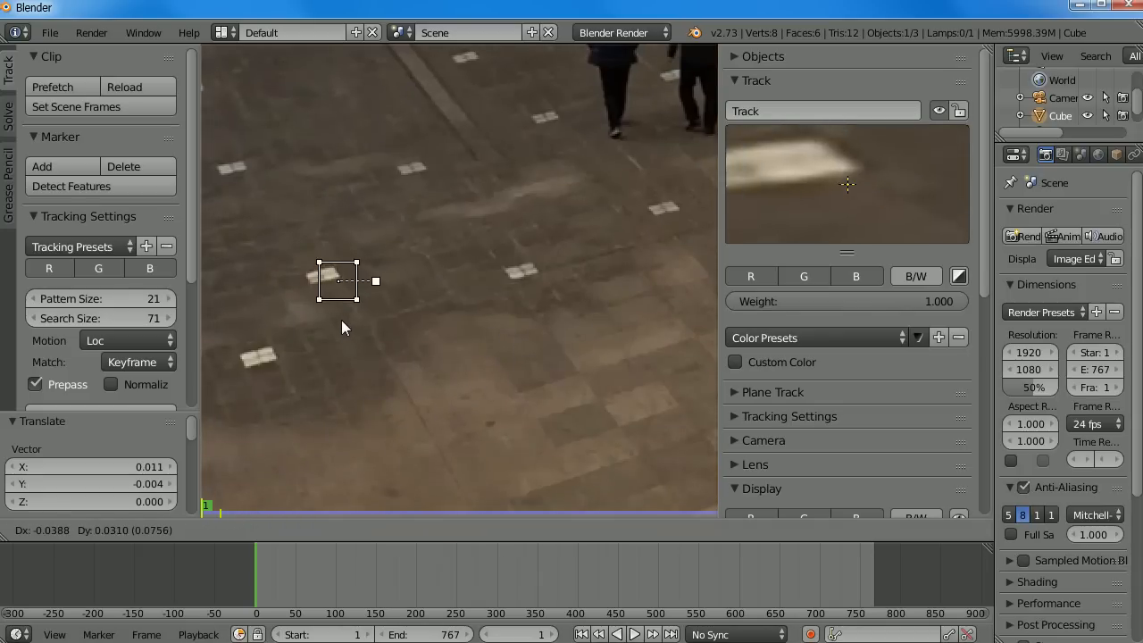
{"action": "left_click", "coordinate": [340, 315]}
{"action": "middle_click_drag", "start_coordinate": [347, 322], "coordinate": [446, 294]}
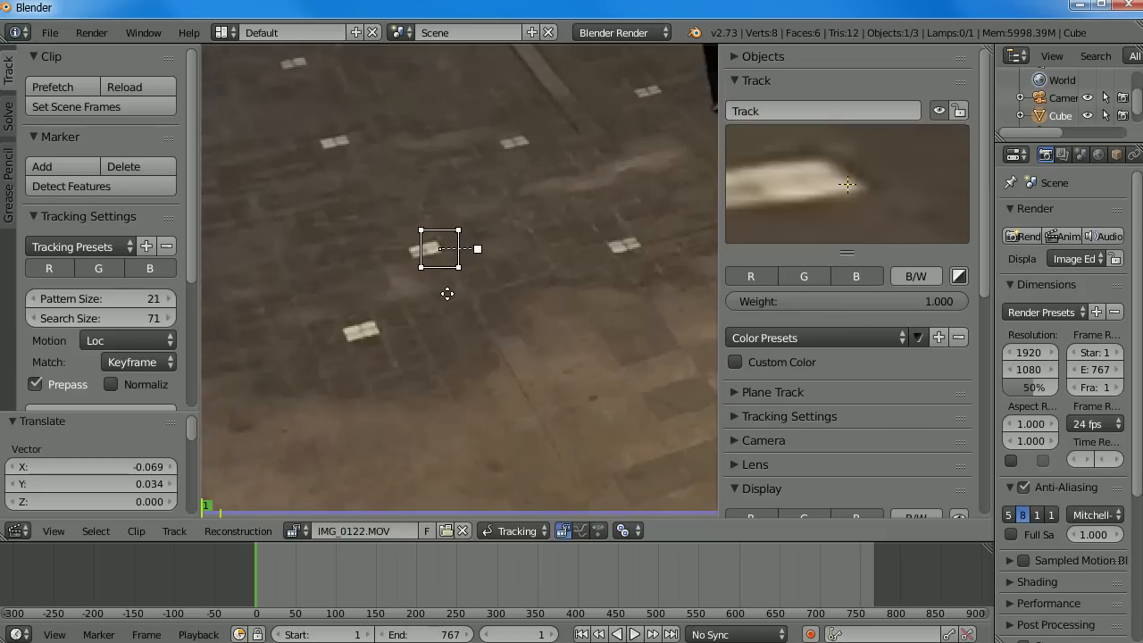
{"action": "key", "text": "g"}
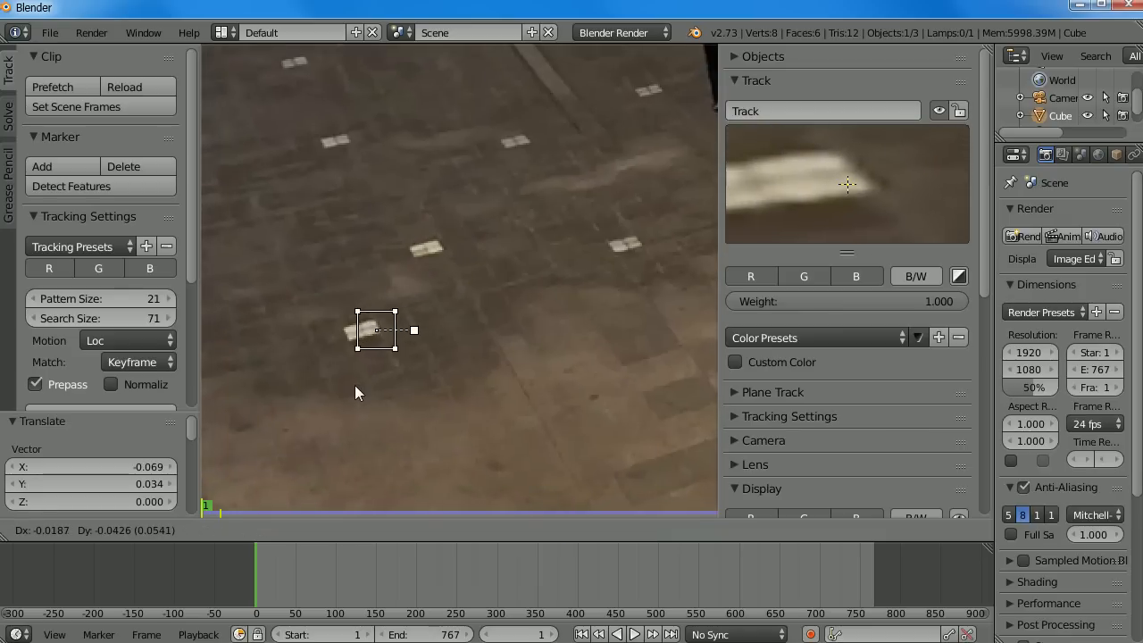
{"action": "left_click", "coordinate": [405, 400]}
Track the marker forward through the clip from frame 1
{"action": "scroll", "coordinate": [405, 392], "scroll_direction": "down", "scroll_amount": 4}
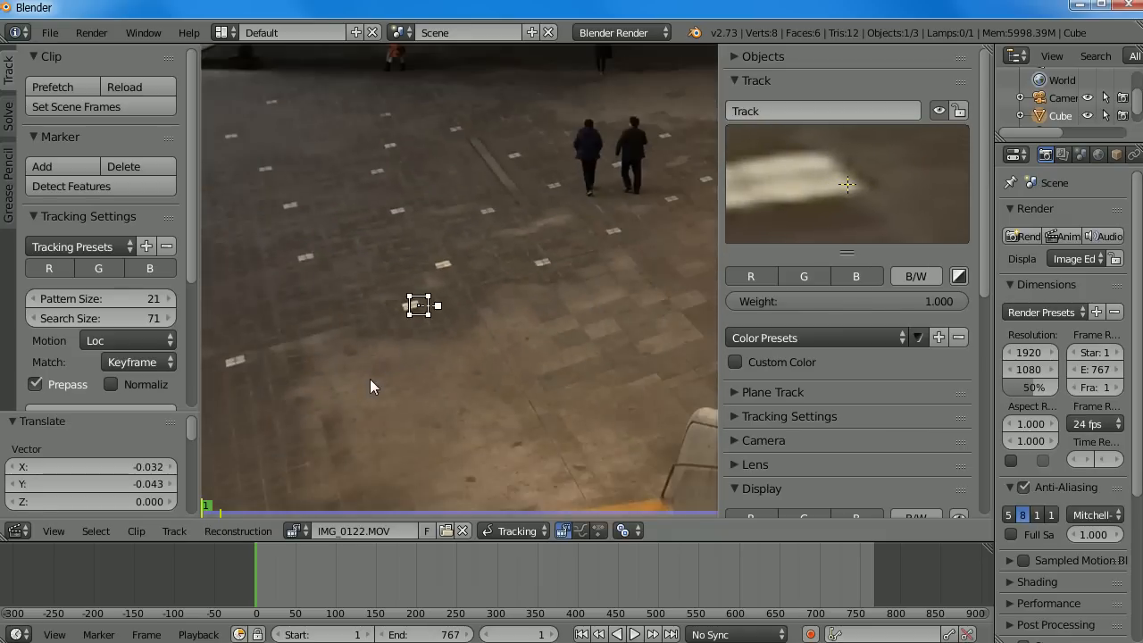
{"action": "scroll", "coordinate": [405, 372], "scroll_direction": "up", "scroll_amount": 2}
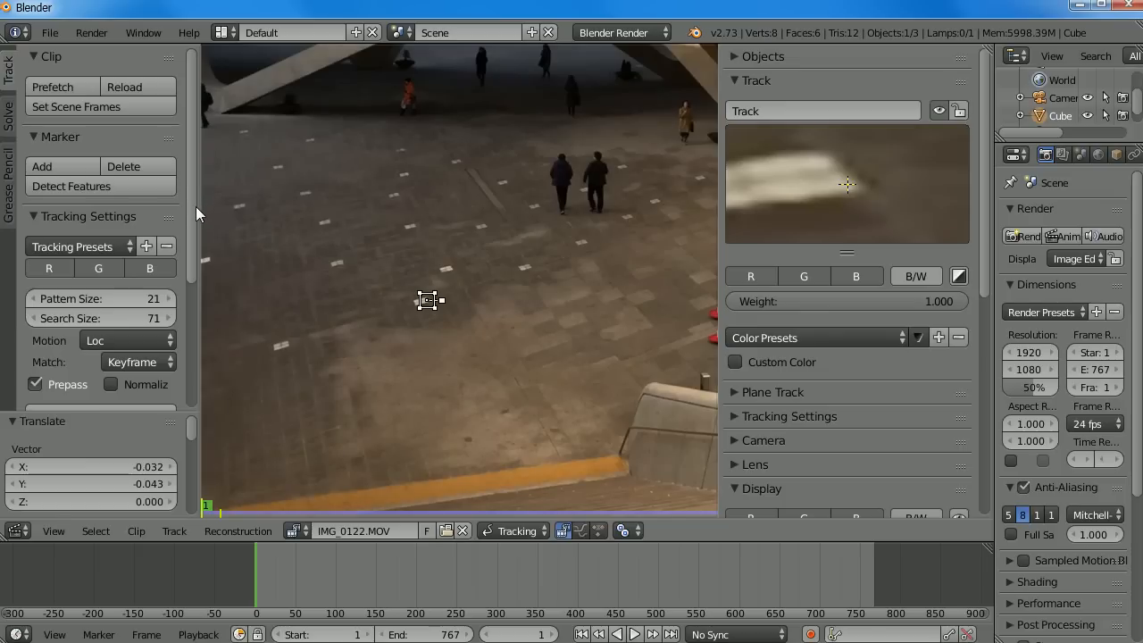
{"action": "left_click_drag", "start_coordinate": [194, 151], "coordinate": [211, 313]}
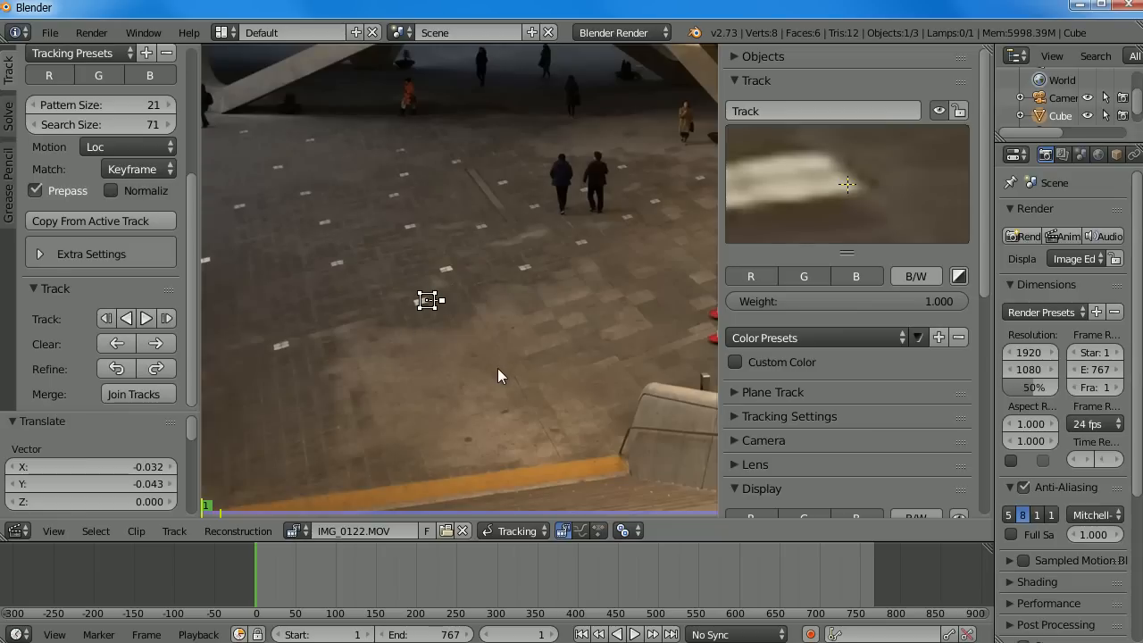
{"action": "key", "text": "ctrl+t"}
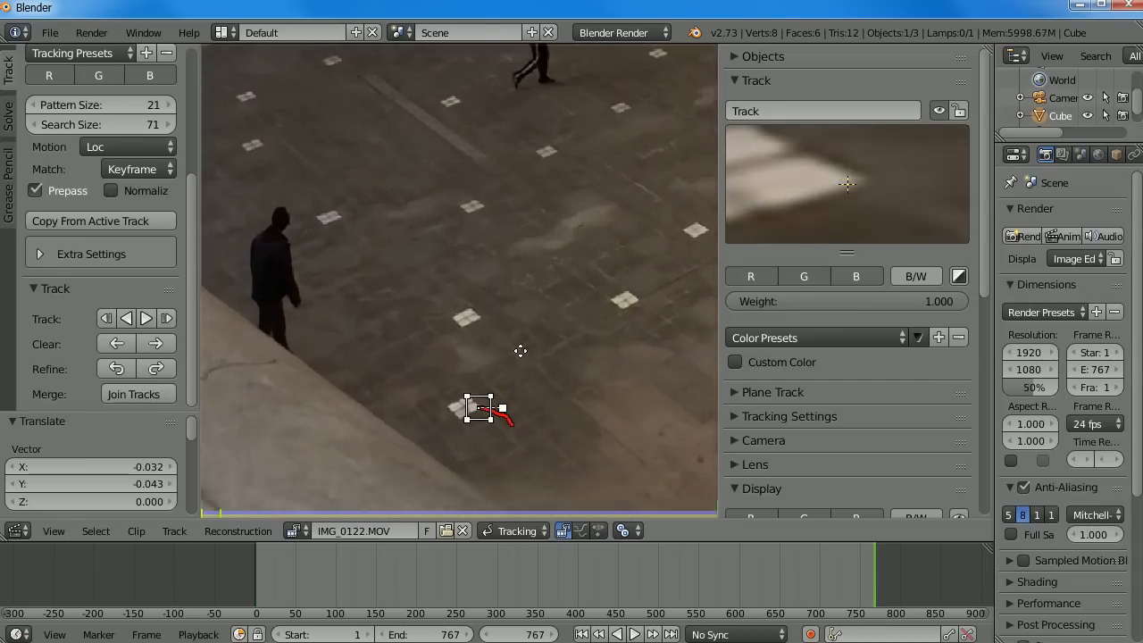
At frame 767, add a second marker on another white floor tile and align it with the tile's right corner
{"action": "scroll", "coordinate": [549, 414], "scroll_direction": "down", "scroll_amount": 2}
{"action": "mouse_move", "coordinate": [534, 201]}
{"action": "middle_mouse_down"}
{"action": "mouse_move", "coordinate": [419, 259]}
{"action": "mouse_move", "coordinate": [564, 185]}
{"action": "middle_mouse_up"}
{"action": "scroll", "coordinate": [419, 253], "scroll_direction": "up", "scroll_amount": 2}
{"action": "middle_click_drag", "start_coordinate": [593, 141], "coordinate": [498, 242]}
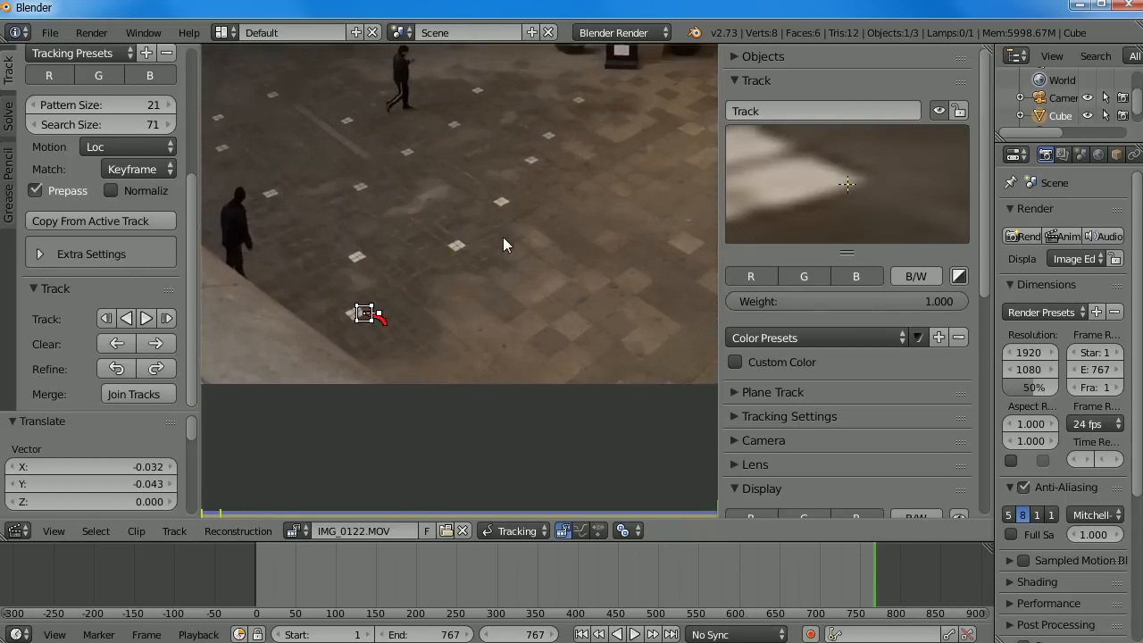
{"action": "scroll", "coordinate": [569, 153], "scroll_direction": "up", "scroll_amount": 2}
{"action": "middle_click_drag", "start_coordinate": [569, 152], "coordinate": [470, 316]}
{"action": "scroll", "coordinate": [457, 328], "scroll_direction": "up", "scroll_amount": 2}
{"action": "scroll", "coordinate": [447, 344], "scroll_direction": "up", "scroll_amount": 3}
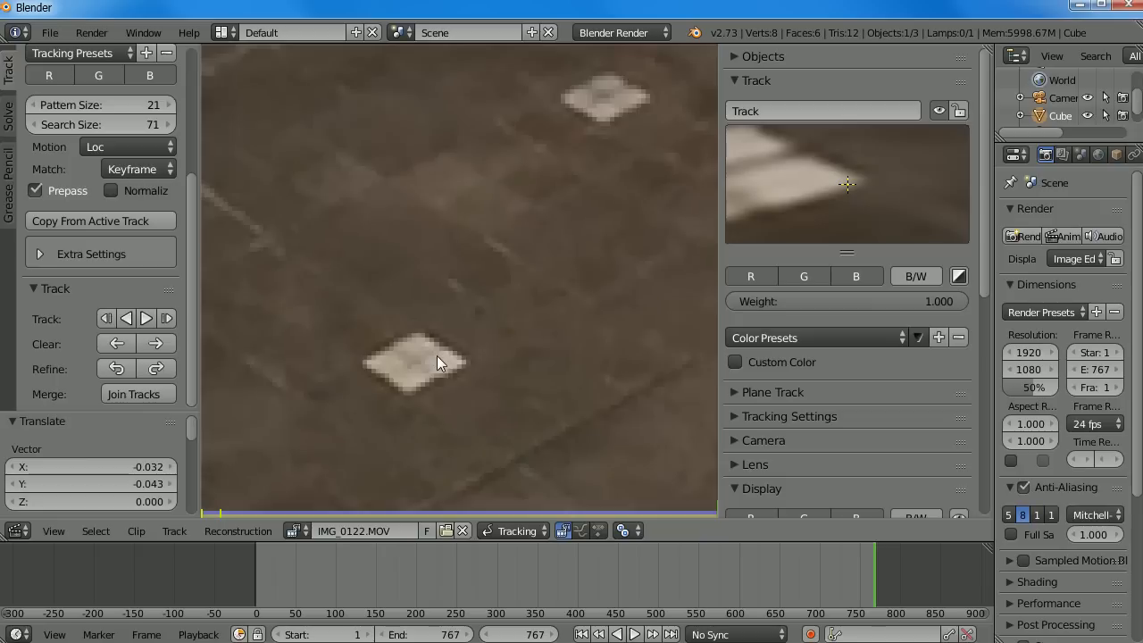
{"action": "left_click", "coordinate": [454, 358], "text": "ctrl"}
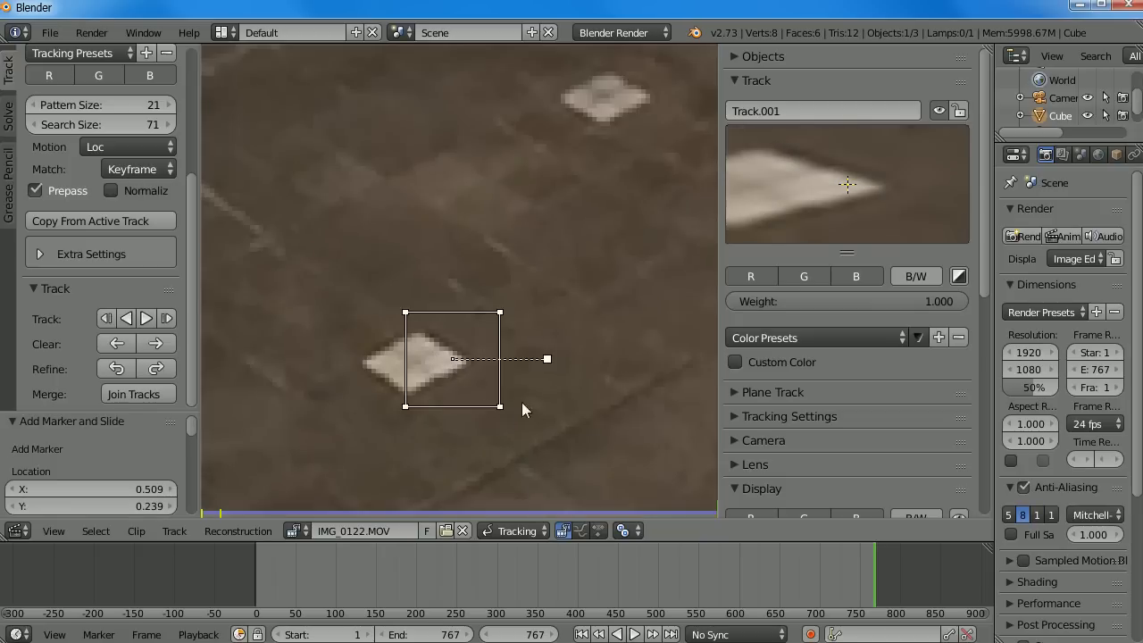
{"action": "right_click_drag", "start_coordinate": [490, 396], "coordinate": [497, 401]}
Track the second marker backward through the clip from frame 767 to frame 1
{"action": "scroll", "coordinate": [596, 331], "scroll_direction": "down", "scroll_amount": 3}
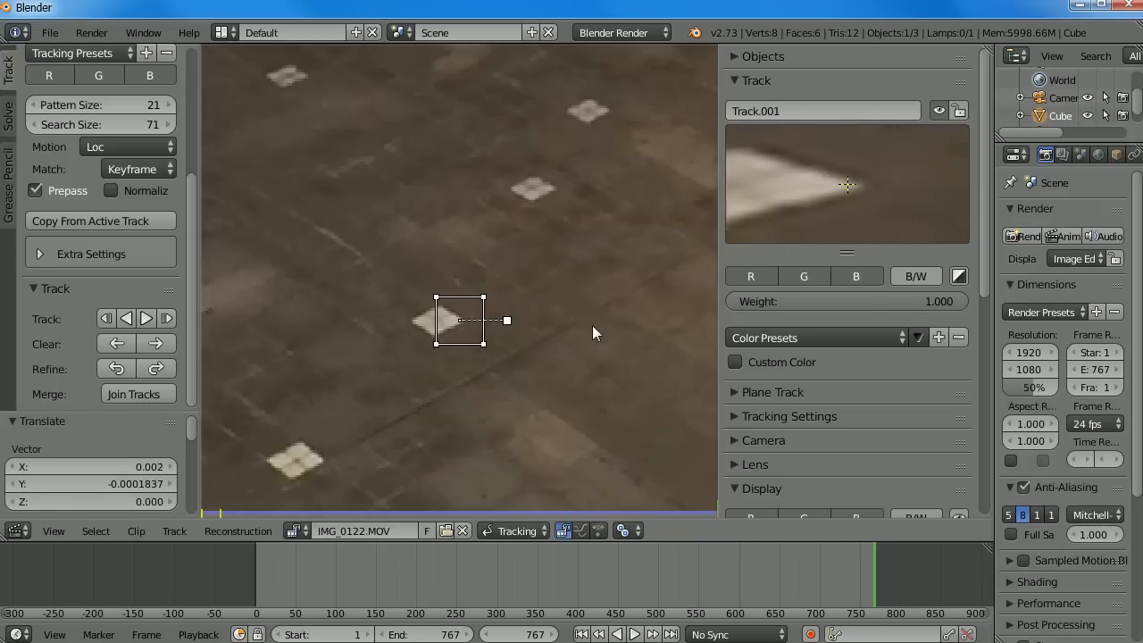
{"action": "scroll", "coordinate": [450, 355], "scroll_direction": "down", "scroll_amount": 3}
{"action": "scroll", "coordinate": [535, 353], "scroll_direction": "down", "scroll_amount": 2}
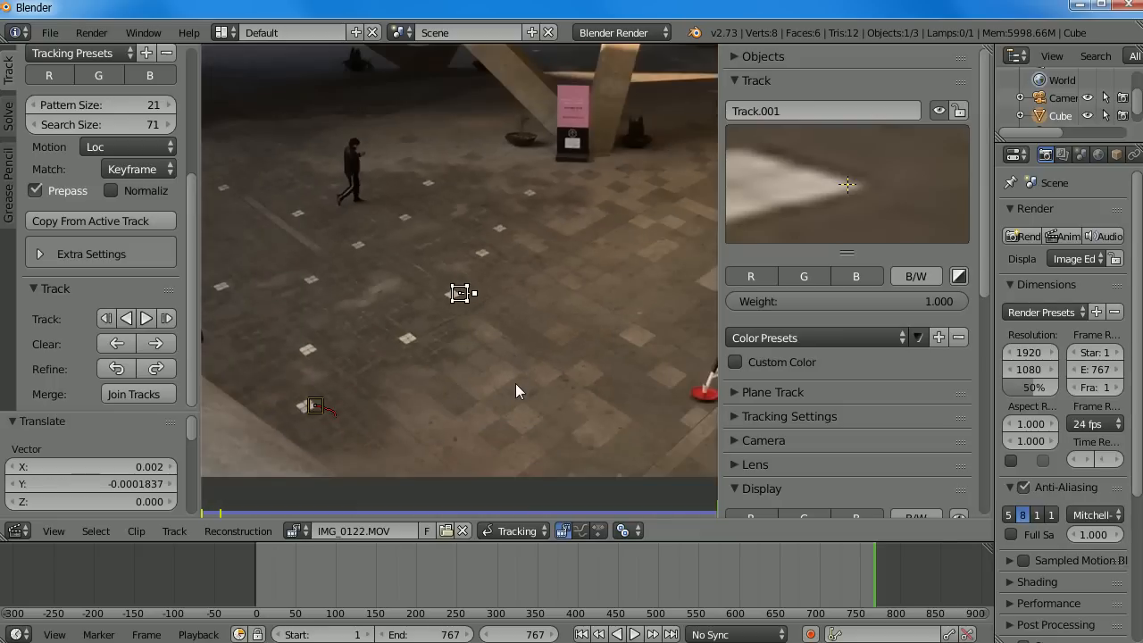
{"action": "key", "text": "ctrl+t"}
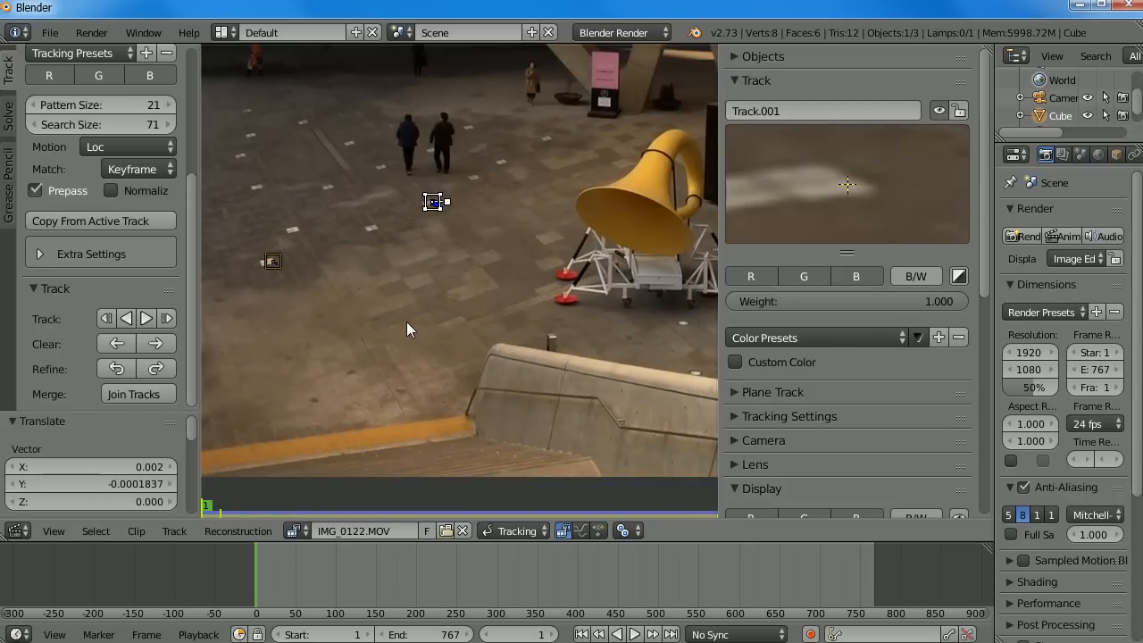
Examine both tracked markers at frame 1 and the second marker's motion path up close at frame 299
{"action": "middle_click_drag", "start_coordinate": [450, 343], "coordinate": [489, 364]}
{"action": "scroll", "coordinate": [481, 245], "scroll_direction": "up", "scroll_amount": 3}
{"action": "scroll", "coordinate": [591, 251], "scroll_direction": "down", "scroll_amount": 1}
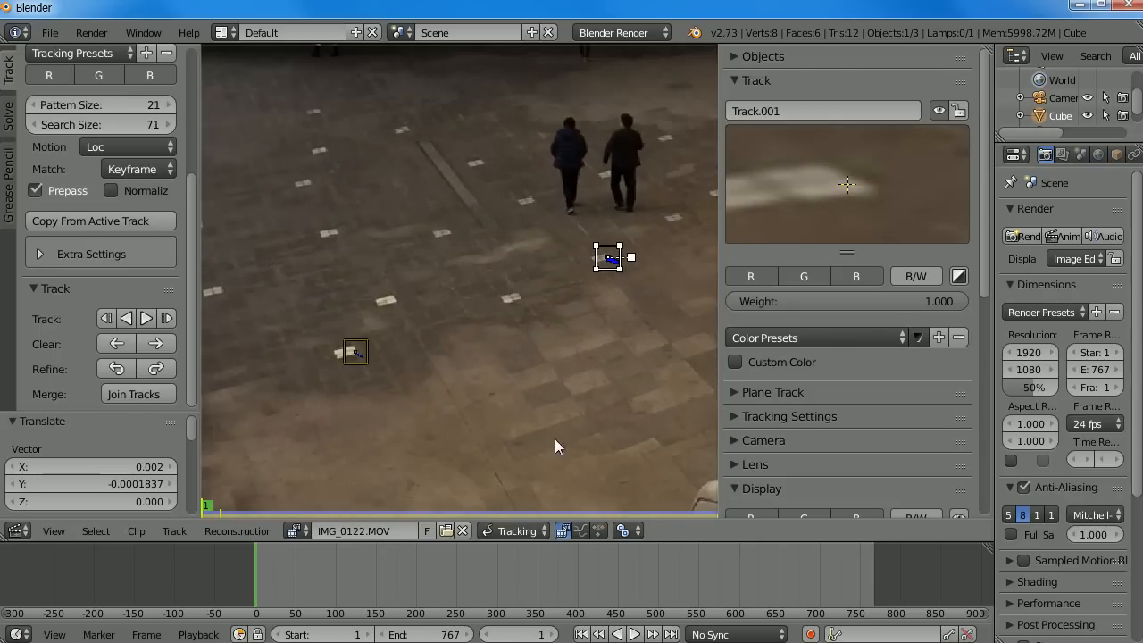
{"action": "left_click_drag", "start_coordinate": [284, 595], "coordinate": [496, 574]}
{"action": "middle_click_drag", "start_coordinate": [577, 421], "coordinate": [409, 383]}
{"action": "scroll", "coordinate": [550, 312], "scroll_direction": "up", "scroll_amount": 3}
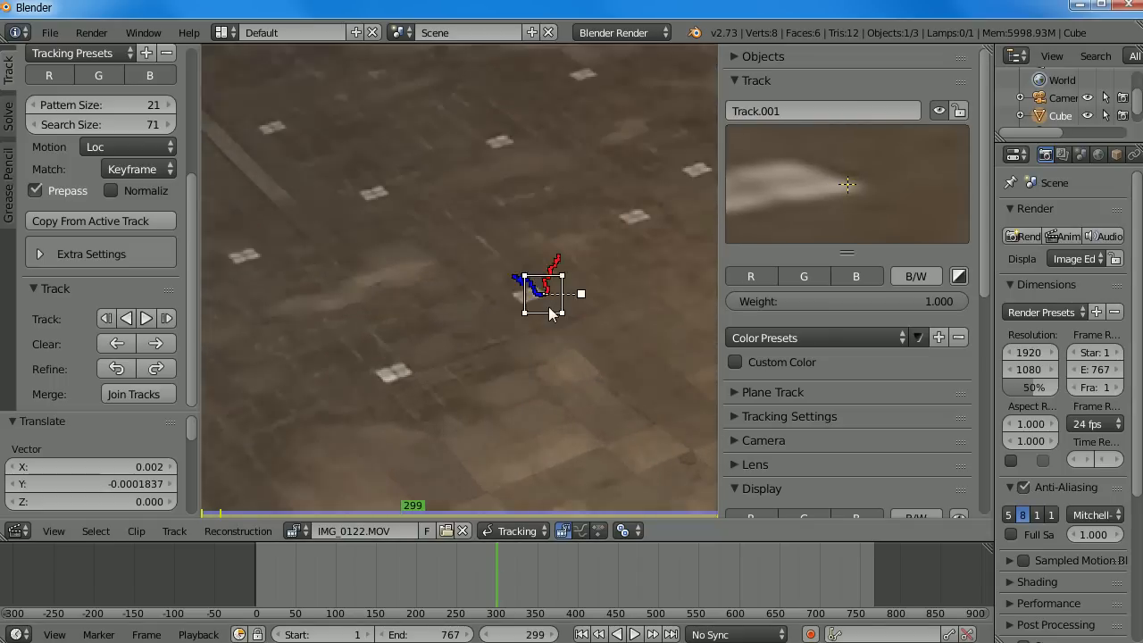
{"action": "middle_click_drag", "start_coordinate": [585, 335], "coordinate": [502, 373]}
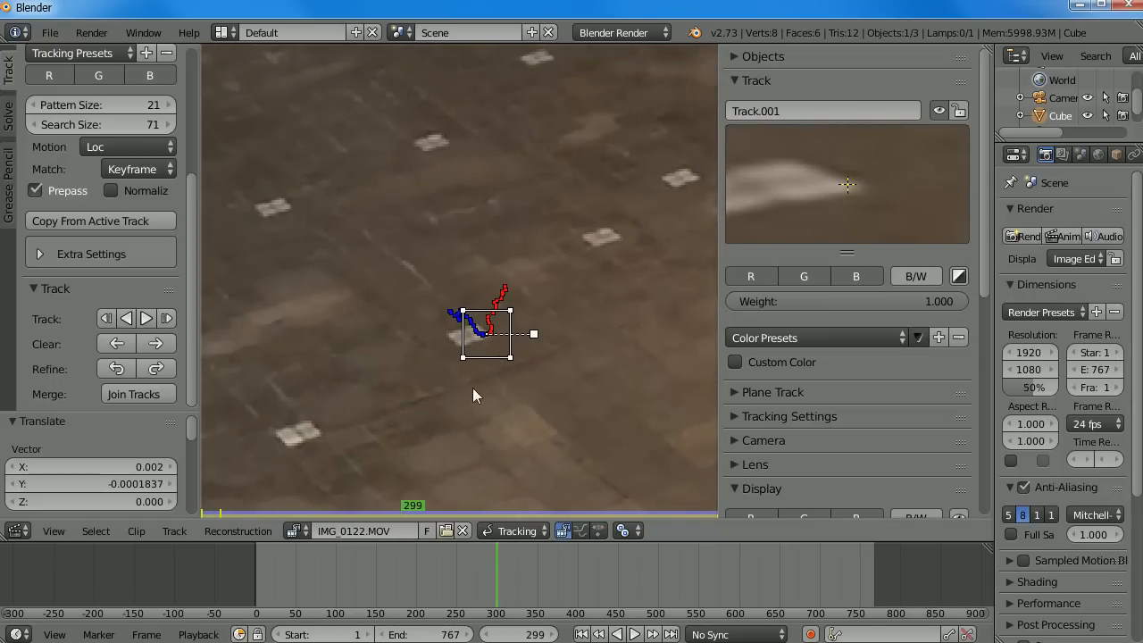
{"action": "scroll", "coordinate": [476, 392], "scroll_direction": "up", "scroll_amount": 2}
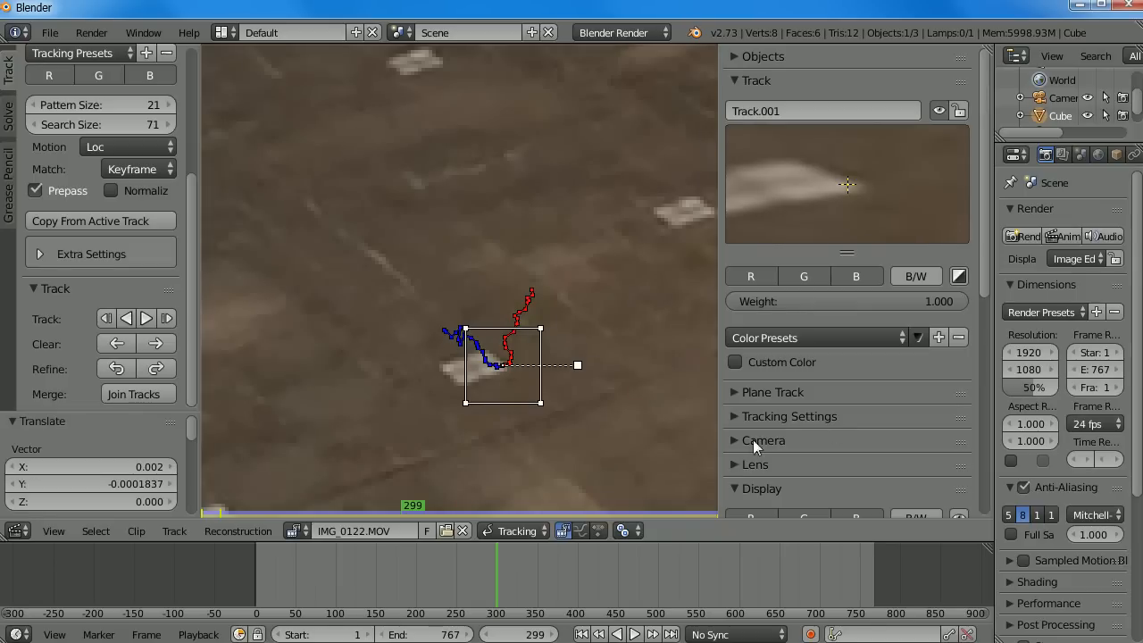
Check the marker display's path length and switch the motion path off and on repeatedly, leaving it shown at length 20
{"action": "scroll", "coordinate": [985, 291], "scroll_direction": "down", "scroll_amount": 8}
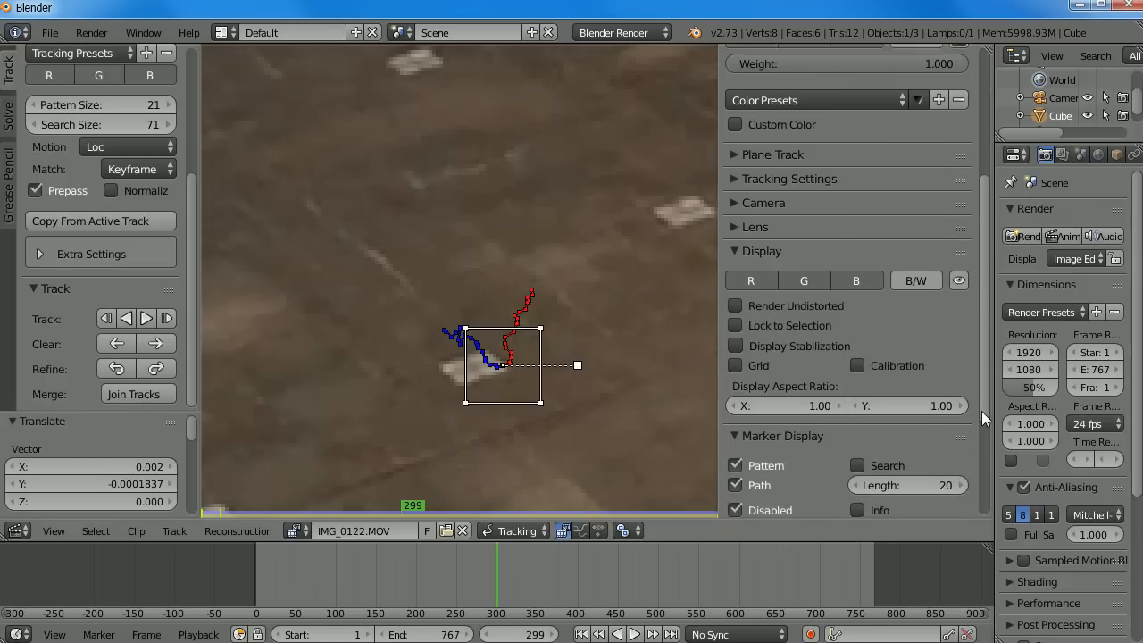
{"action": "scroll", "coordinate": [984, 323], "scroll_direction": "down", "scroll_amount": 5}
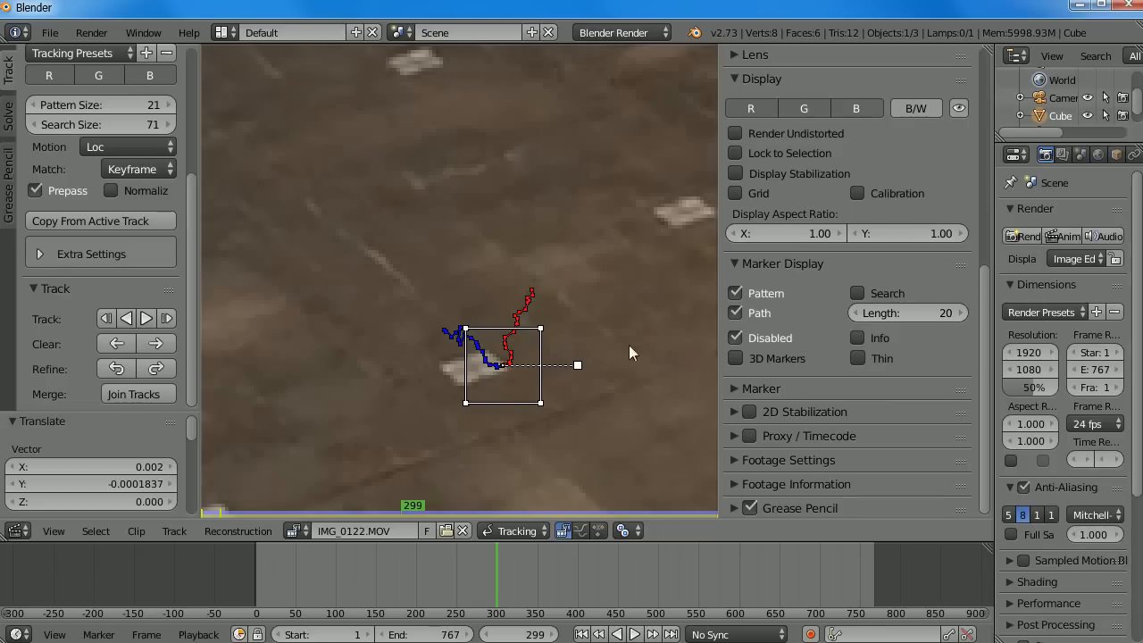
{"action": "mouse_move", "coordinate": [949, 313]}
{"action": "left_mouse_down"}
{"action": "mouse_move", "coordinate": [973, 312]}
{"action": "mouse_move", "coordinate": [947, 312]}
{"action": "left_mouse_up"}
{"action": "left_click", "coordinate": [939, 315]}
{"action": "key", "text": "Return"}
{"action": "left_click", "coordinate": [734, 311]}
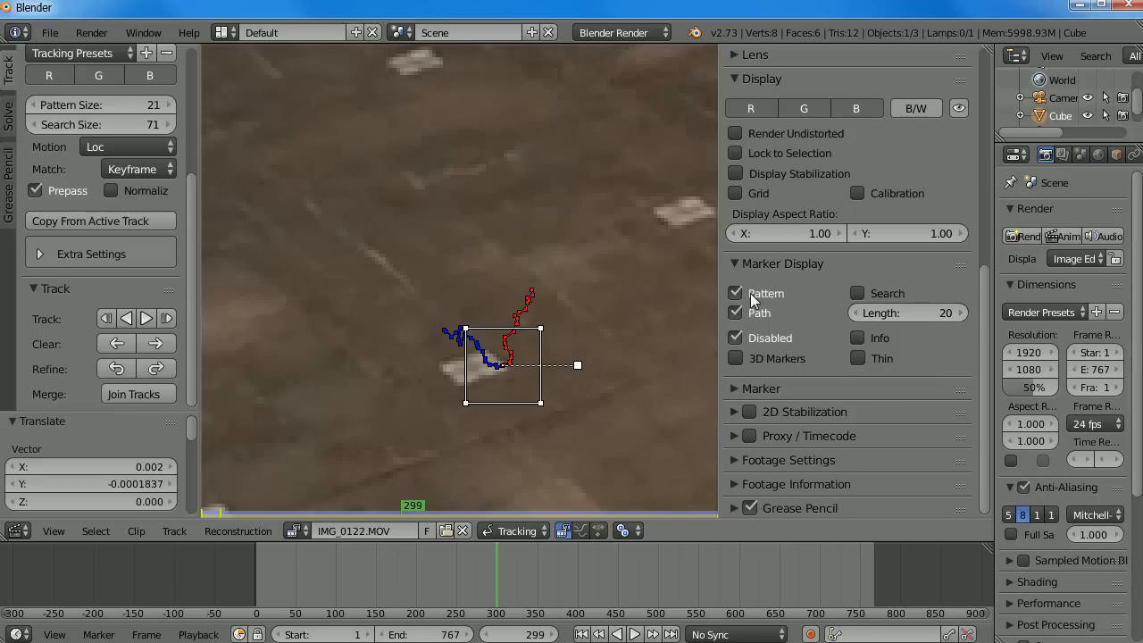
{"action": "left_click", "coordinate": [734, 312]}
{"action": "left_click", "coordinate": [734, 313]}
{"action": "left_click", "coordinate": [735, 312]}
{"action": "left_click", "coordinate": [735, 313]}
{"action": "left_click", "coordinate": [735, 312]}
{"action": "left_click", "coordinate": [734, 312]}
{"action": "left_click", "coordinate": [735, 313]}
{"action": "left_click", "coordinate": [735, 312]}
Switch the marker's pattern box off and on, and show its search area briefly before hiding it again
{"action": "left_click", "coordinate": [735, 293]}
{"action": "left_click", "coordinate": [735, 293]}
{"action": "left_click", "coordinate": [857, 294]}
{"action": "scroll", "coordinate": [615, 321], "scroll_direction": "down", "scroll_amount": 2}
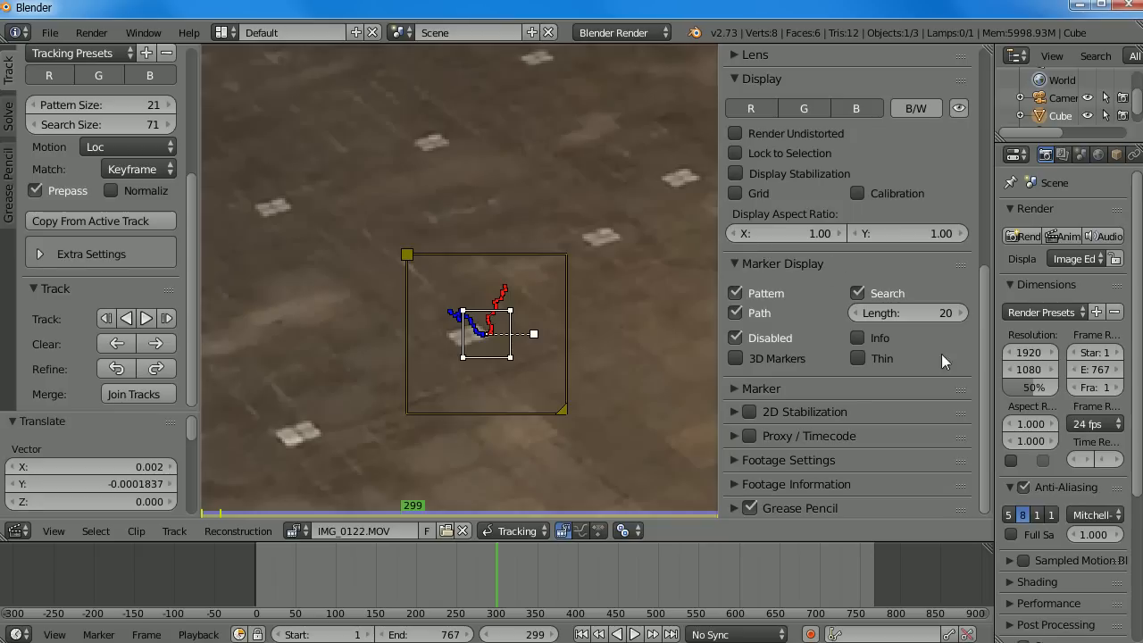
{"action": "left_click", "coordinate": [857, 295]}
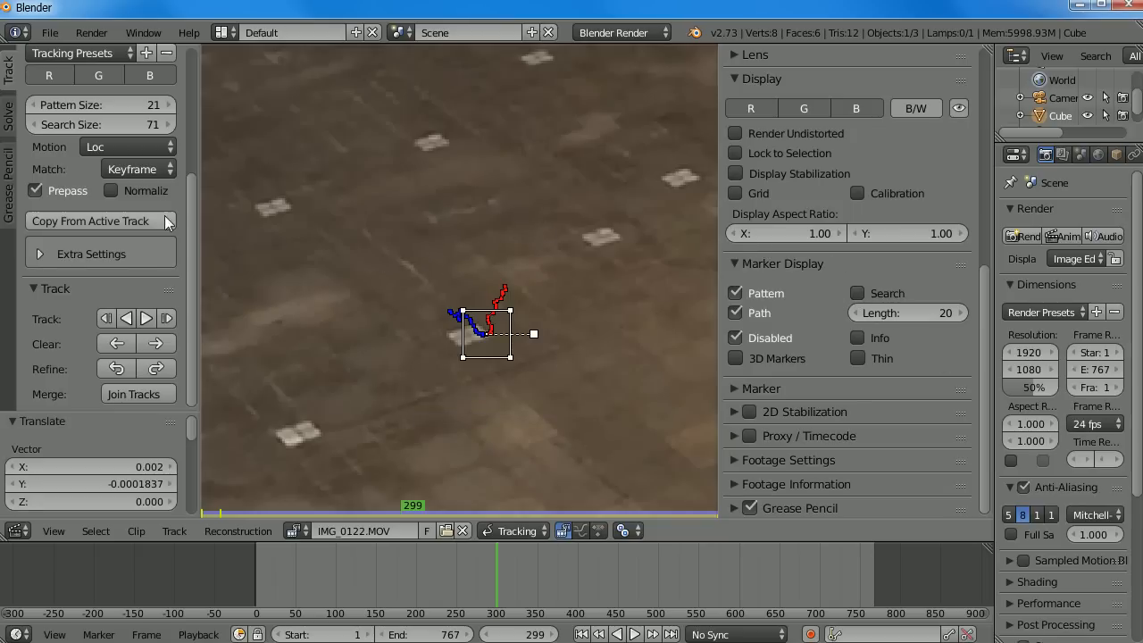
Try reshaping the selected marker's pattern area from one corner, undo it, and try scaling the marker
{"action": "scroll", "coordinate": [197, 179], "scroll_direction": "up", "scroll_amount": 4}
{"action": "scroll", "coordinate": [197, 179], "scroll_direction": "up", "scroll_amount": 1}
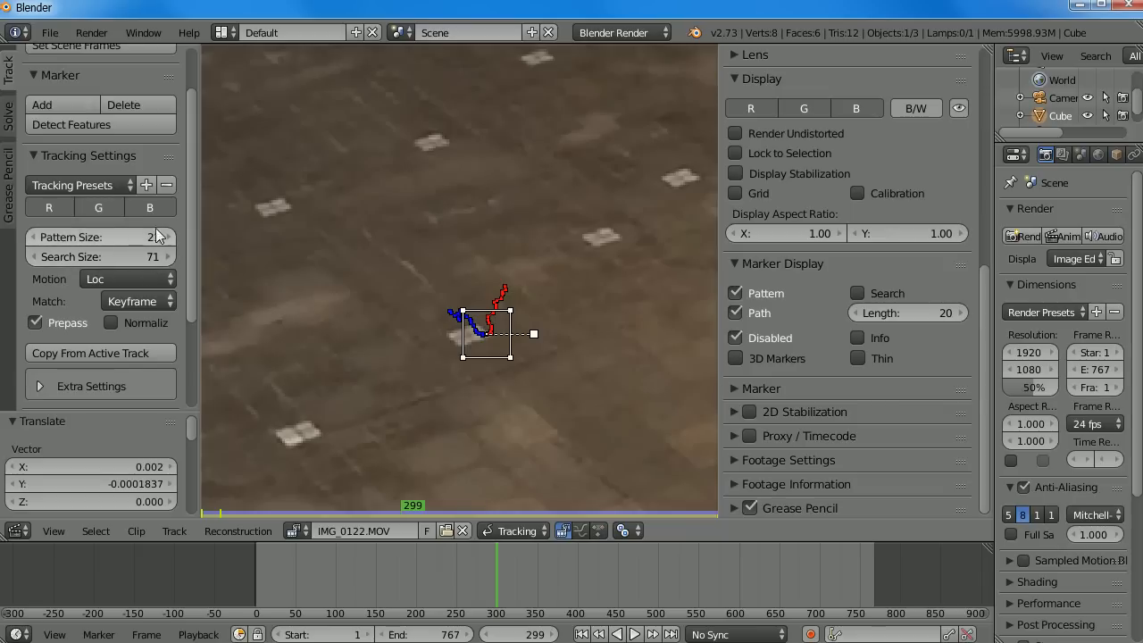
{"action": "mouse_move", "coordinate": [510, 310]}
{"action": "left_mouse_down"}
{"action": "mouse_move", "coordinate": [534, 273]}
{"action": "mouse_move", "coordinate": [493, 305]}
{"action": "mouse_move", "coordinate": [518, 301]}
{"action": "mouse_move", "coordinate": [585, 349]}
{"action": "mouse_move", "coordinate": [577, 251]}
{"action": "mouse_move", "coordinate": [546, 235]}
{"action": "mouse_move", "coordinate": [616, 285]}
{"action": "mouse_move", "coordinate": [569, 345]}
{"action": "left_mouse_up"}
{"action": "key", "text": "ctrl+z"}
{"action": "key", "text": "ctrl+z"}
{"action": "key", "text": "ctrl+z"}
{"action": "key", "text": "s"}
{"action": "right_click", "coordinate": [571, 381]}
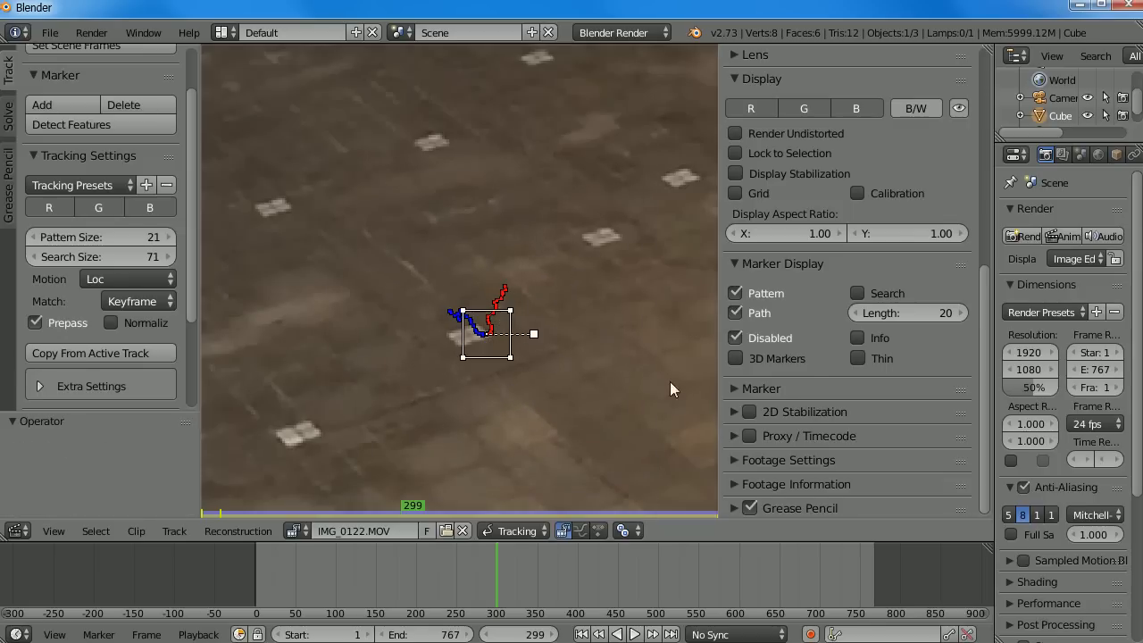
Show the marker's search area, try reshaping and moving it, undo both changes, and hide the search area again
{"action": "left_click", "coordinate": [857, 293]}
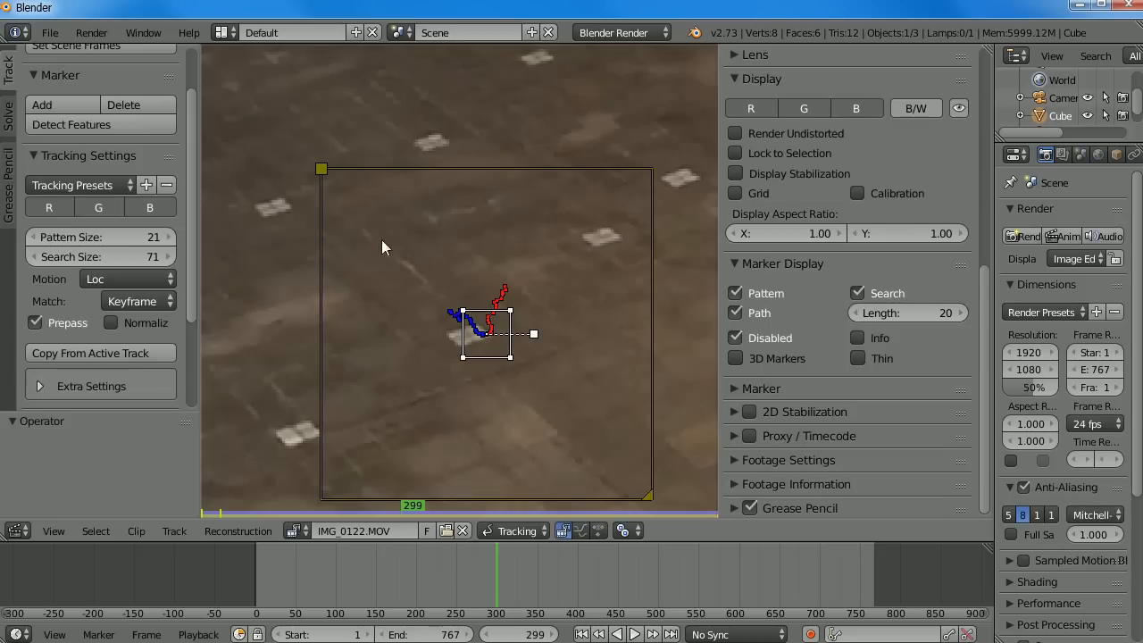
{"action": "mouse_move", "coordinate": [318, 174]}
{"action": "left_mouse_down"}
{"action": "mouse_move", "coordinate": [202, 110]}
{"action": "mouse_move", "coordinate": [380, 200]}
{"action": "mouse_move", "coordinate": [332, 156]}
{"action": "left_mouse_up"}
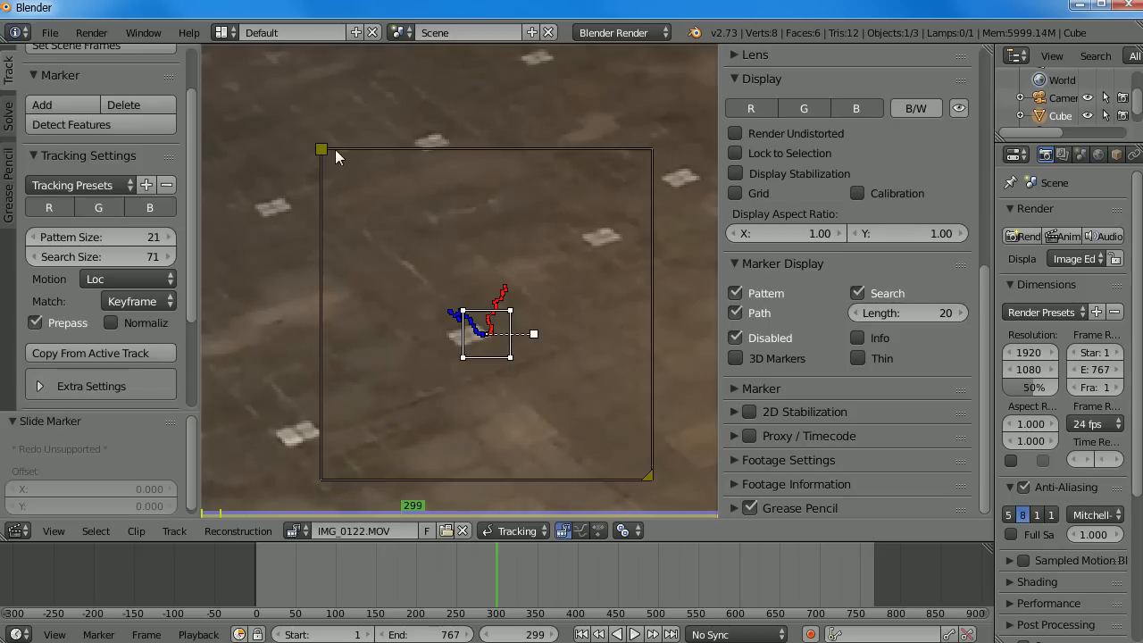
{"action": "key", "text": "ctrl+z"}
{"action": "mouse_move", "coordinate": [561, 409]}
{"action": "left_mouse_down"}
{"action": "mouse_move", "coordinate": [510, 358]}
{"action": "mouse_move", "coordinate": [544, 394]}
{"action": "left_mouse_up"}
{"action": "key", "text": "ctrl+z"}
{"action": "left_click", "coordinate": [859, 293]}
View both tracked markers in the whole plaza at frame 99 and return the clip to frame 1
{"action": "scroll", "coordinate": [503, 327], "scroll_direction": "down", "scroll_amount": 3}
{"action": "scroll", "coordinate": [503, 357], "scroll_direction": "up", "scroll_amount": 6}
{"action": "scroll", "coordinate": [523, 376], "scroll_direction": "down", "scroll_amount": 7}
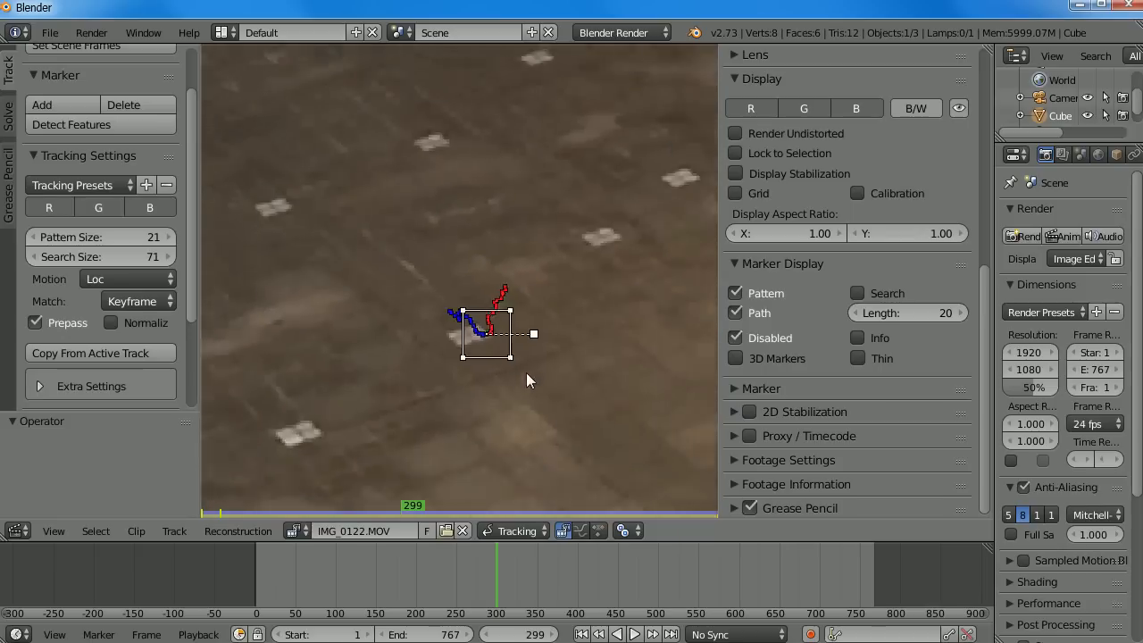
{"action": "middle_click_drag", "start_coordinate": [367, 357], "coordinate": [555, 216]}
{"action": "scroll", "coordinate": [536, 256], "scroll_direction": "down", "scroll_amount": 1}
{"action": "scroll", "coordinate": [538, 259], "scroll_direction": "up", "scroll_amount": 2}
{"action": "scroll", "coordinate": [554, 271], "scroll_direction": "down", "scroll_amount": 2}
{"action": "left_click_drag", "start_coordinate": [492, 580], "coordinate": [333, 592]}
{"action": "scroll", "coordinate": [493, 305], "scroll_direction": "down", "scroll_amount": 4}
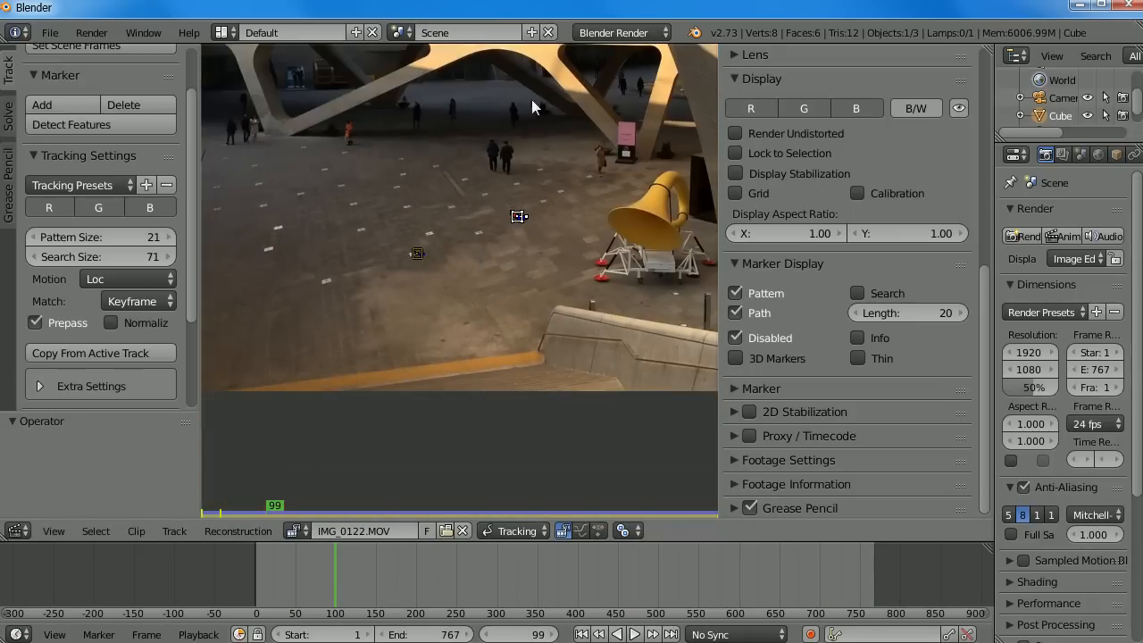
{"action": "middle_click_drag", "start_coordinate": [553, 182], "coordinate": [507, 200]}
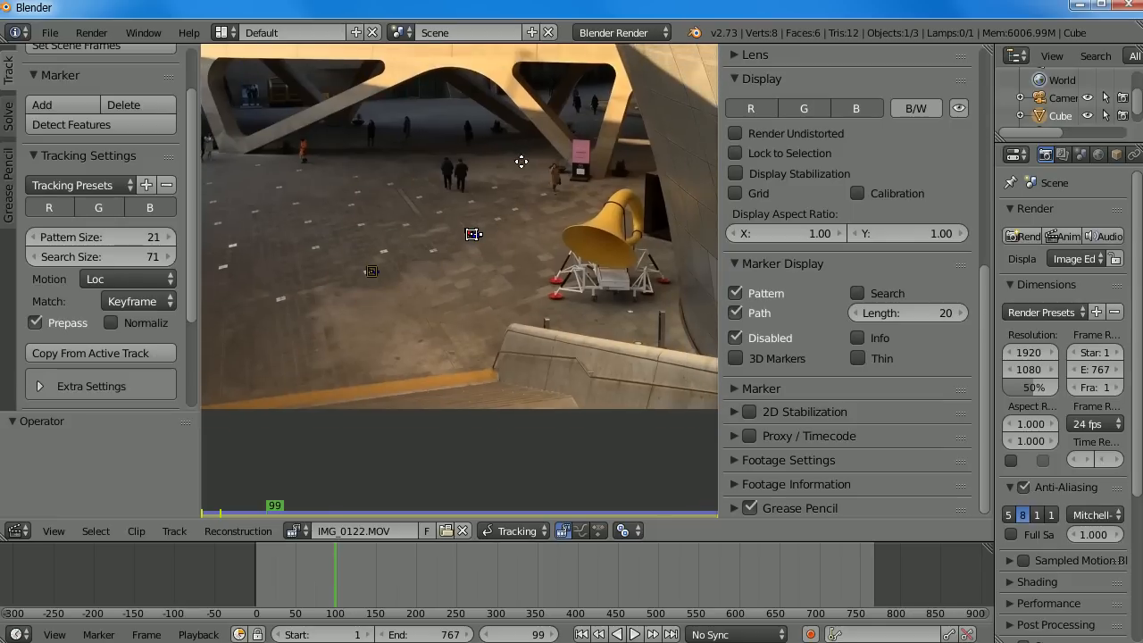
{"action": "middle_click_drag", "start_coordinate": [373, 153], "coordinate": [408, 264]}
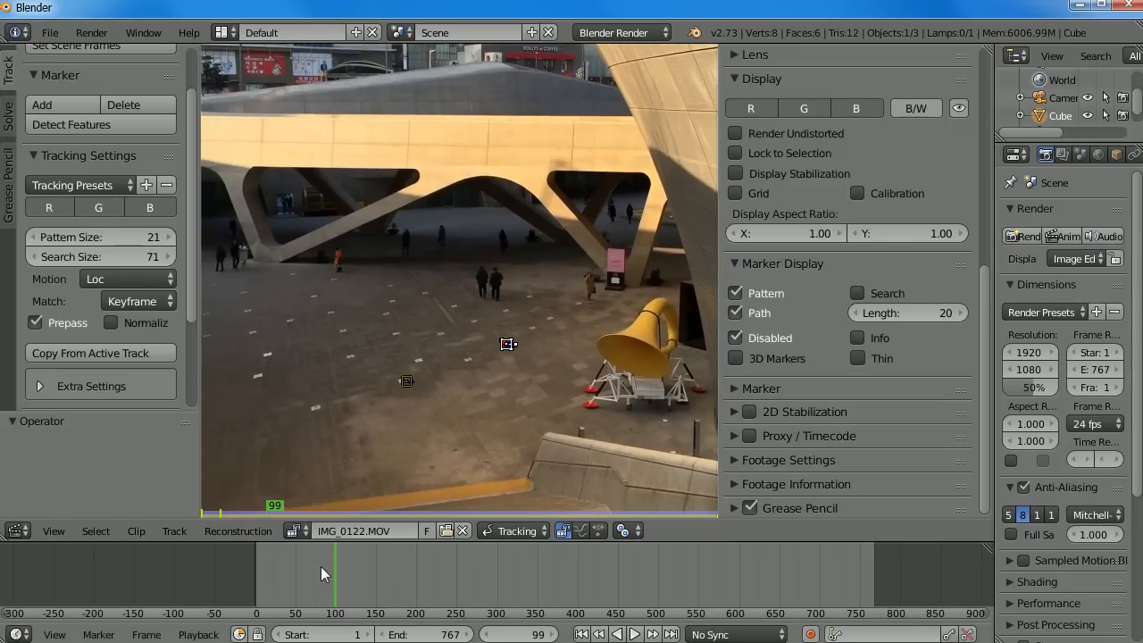
{"action": "left_click_drag", "start_coordinate": [320, 566], "coordinate": [257, 596]}
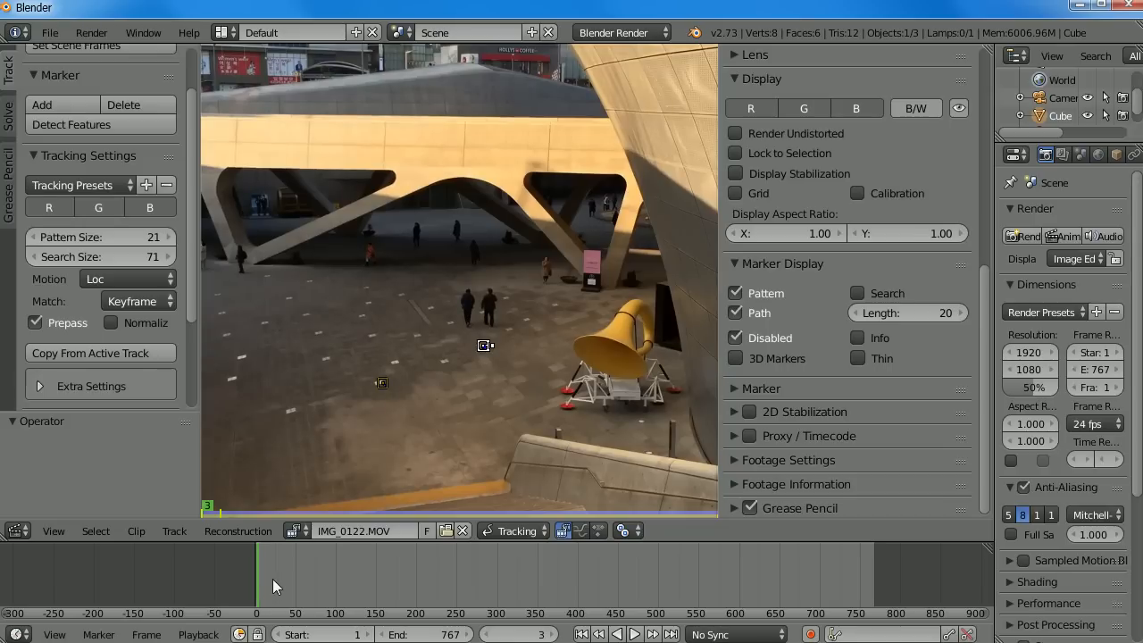
{"action": "key", "text": "shift+Left"}
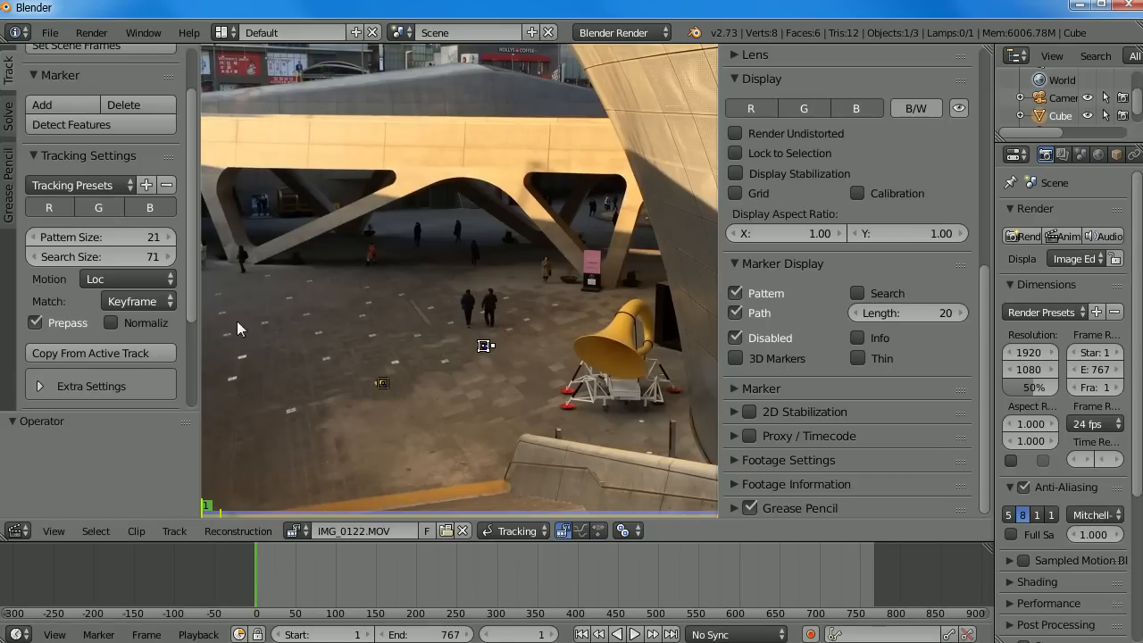
Detect trackable features across the whole frame at frame 1 with a margin of 16
{"action": "scroll", "coordinate": [194, 150], "scroll_direction": "up", "scroll_amount": 3}
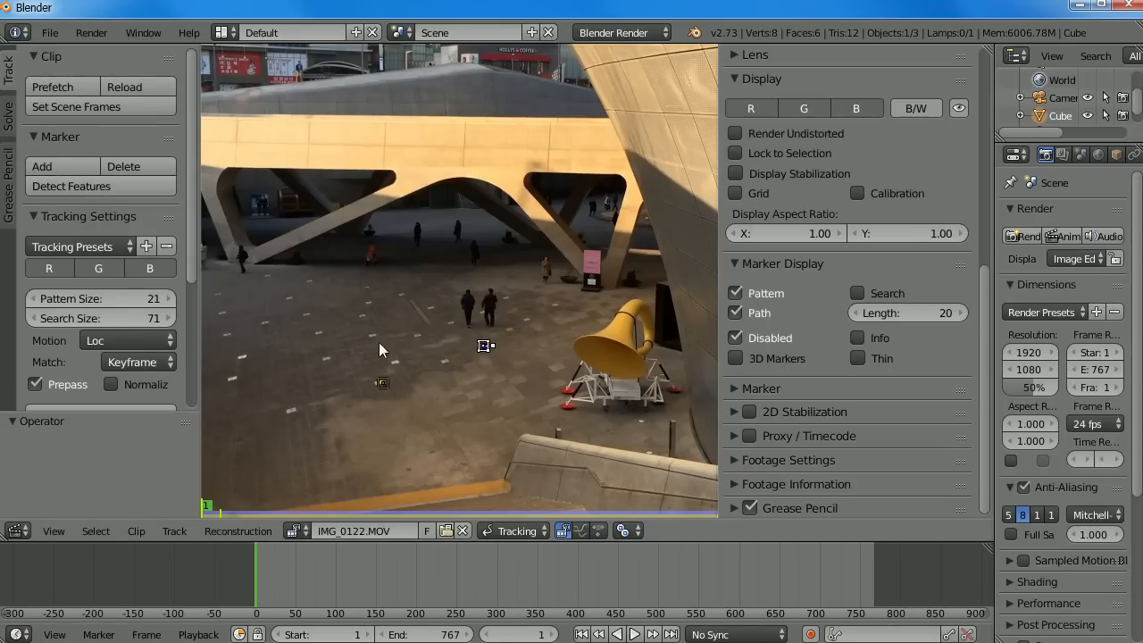
{"action": "key", "text": "a"}
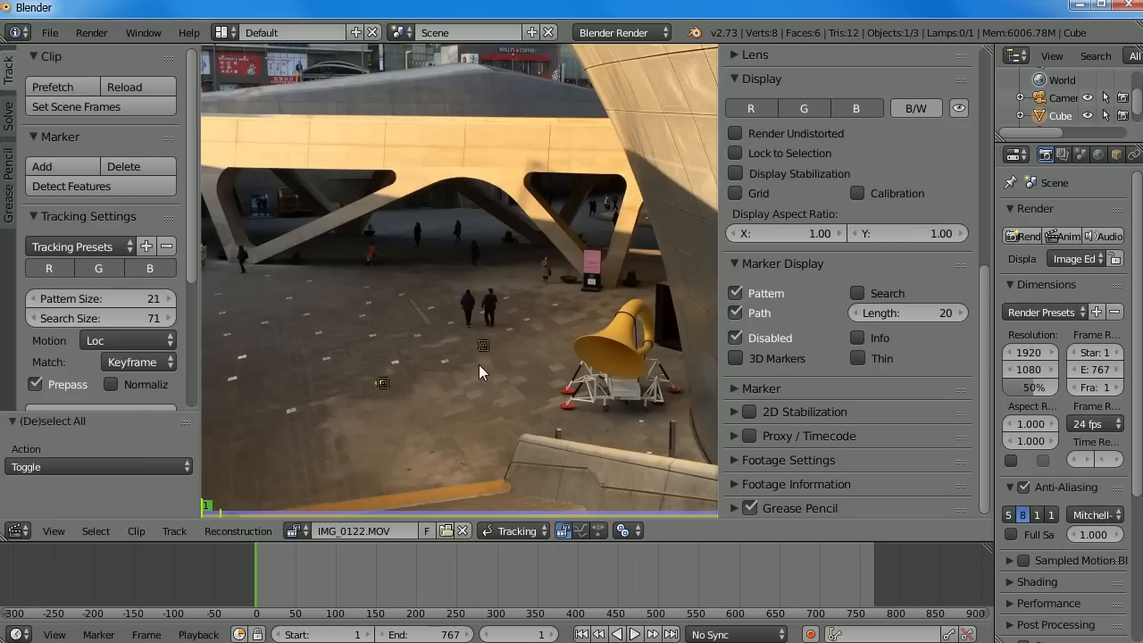
{"action": "key", "text": "a"}
{"action": "key", "text": "a"}
{"action": "left_click", "coordinate": [66, 188]}
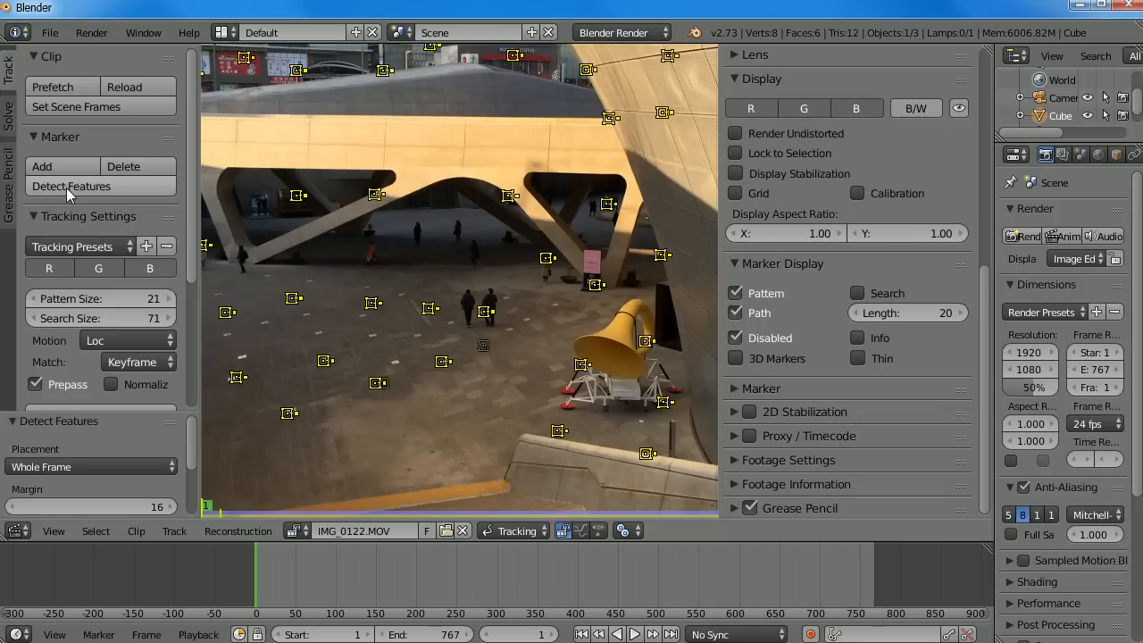
{"action": "scroll", "coordinate": [459, 280], "scroll_direction": "down", "scroll_amount": 3}
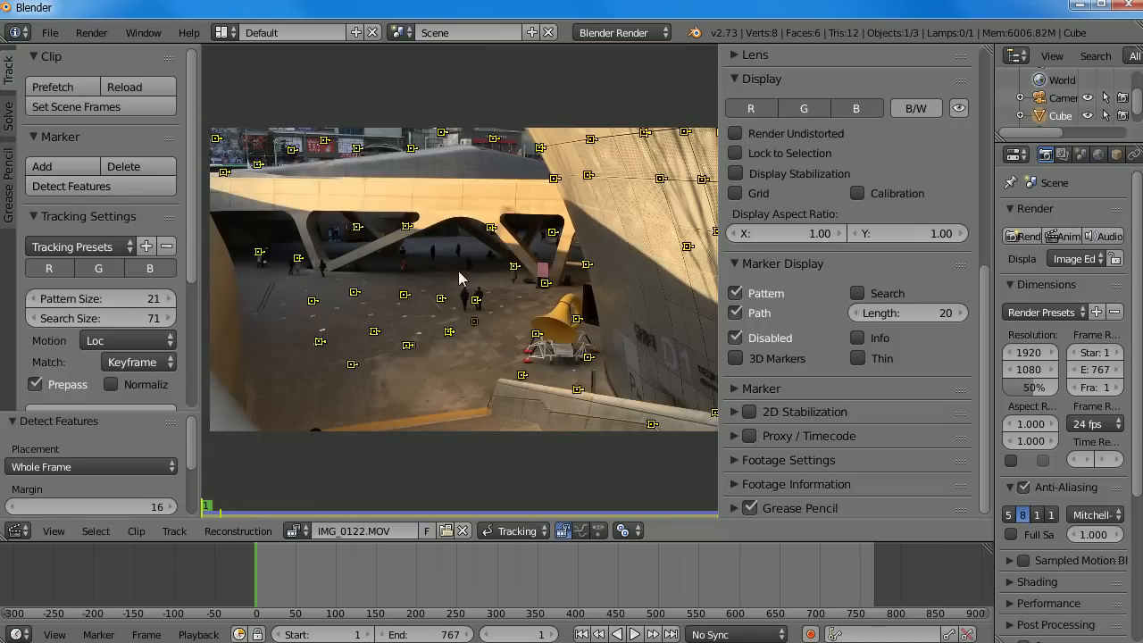
{"action": "middle_click_drag", "start_coordinate": [552, 272], "coordinate": [533, 294]}
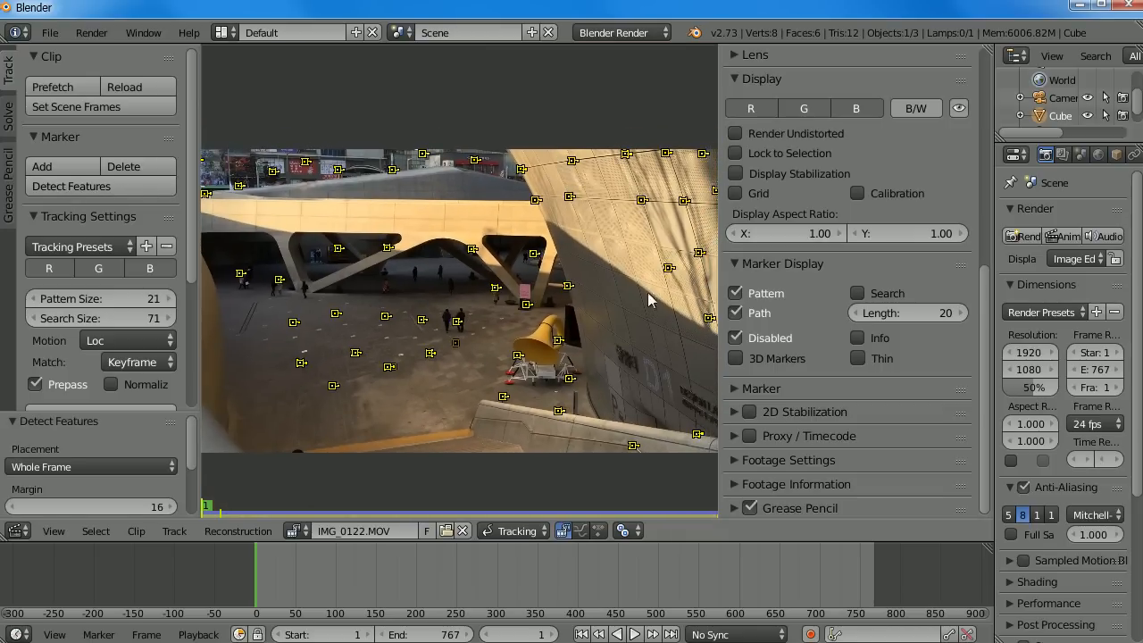
Widen the clip view and delete the detected tracks across the curved wall and on the far end of the ledge
{"action": "left_click_drag", "start_coordinate": [720, 305], "coordinate": [872, 305]}
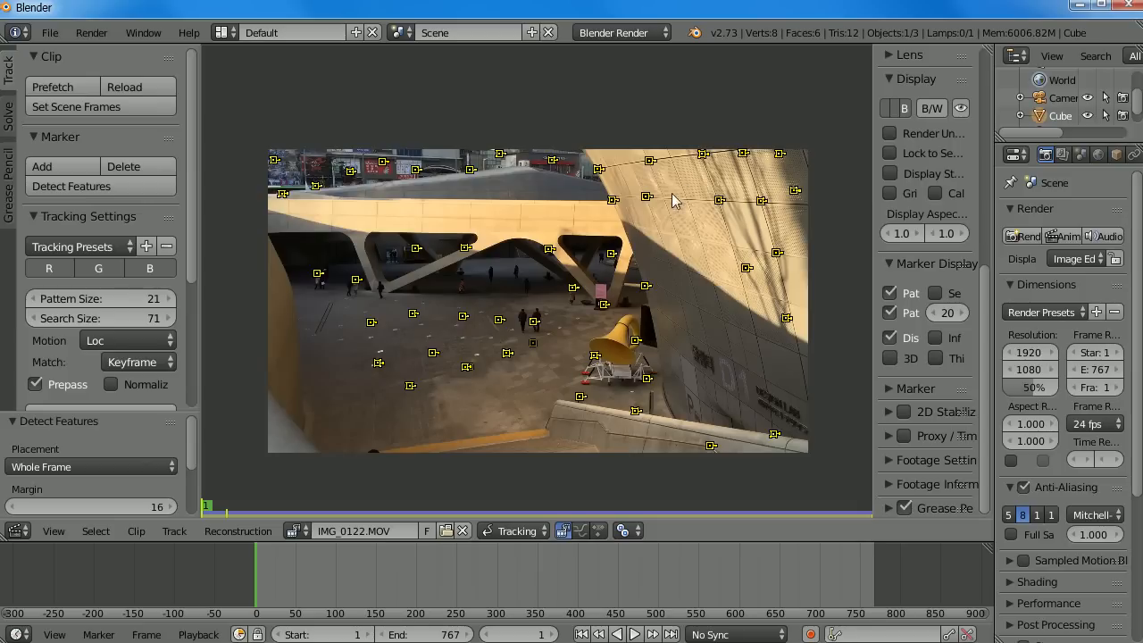
{"action": "key", "text": "b"}
{"action": "left_click_drag", "start_coordinate": [687, 127], "coordinate": [814, 355]}
{"action": "key", "text": "b"}
{"action": "left_click_drag", "start_coordinate": [751, 395], "coordinate": [795, 465]}
{"action": "key", "text": "a"}
{"action": "key", "text": "b"}
{"action": "left_click_drag", "start_coordinate": [685, 123], "coordinate": [828, 381]}
{"action": "key", "text": "b"}
{"action": "left_click_drag", "start_coordinate": [696, 414], "coordinate": [797, 462]}
{"action": "key", "text": "x"}
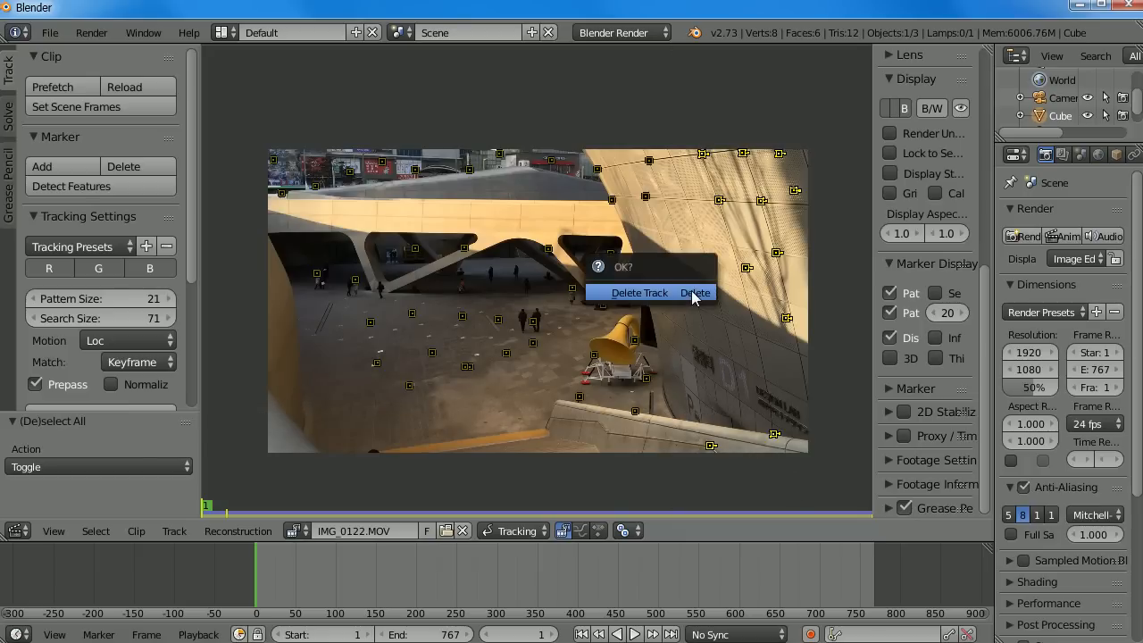
{"action": "left_click", "coordinate": [692, 299]}
Lock the two previously tracked floor markers and disable them at frame 1
{"action": "middle_click_drag", "start_coordinate": [453, 443], "coordinate": [640, 219]}
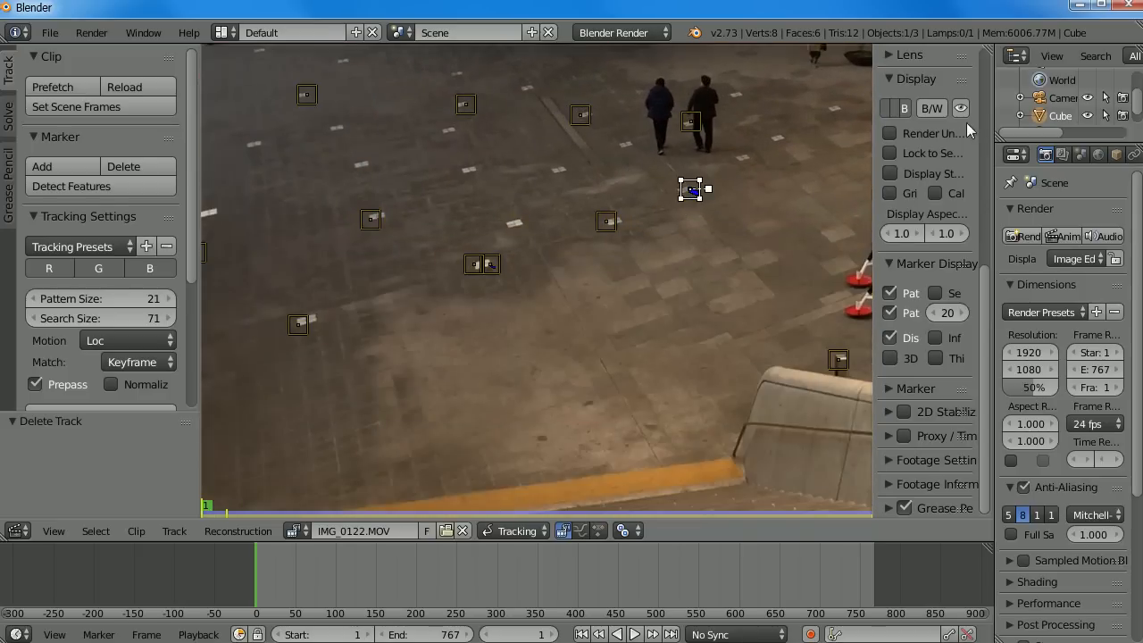
{"action": "scroll", "coordinate": [983, 134], "scroll_direction": "up", "scroll_amount": 10}
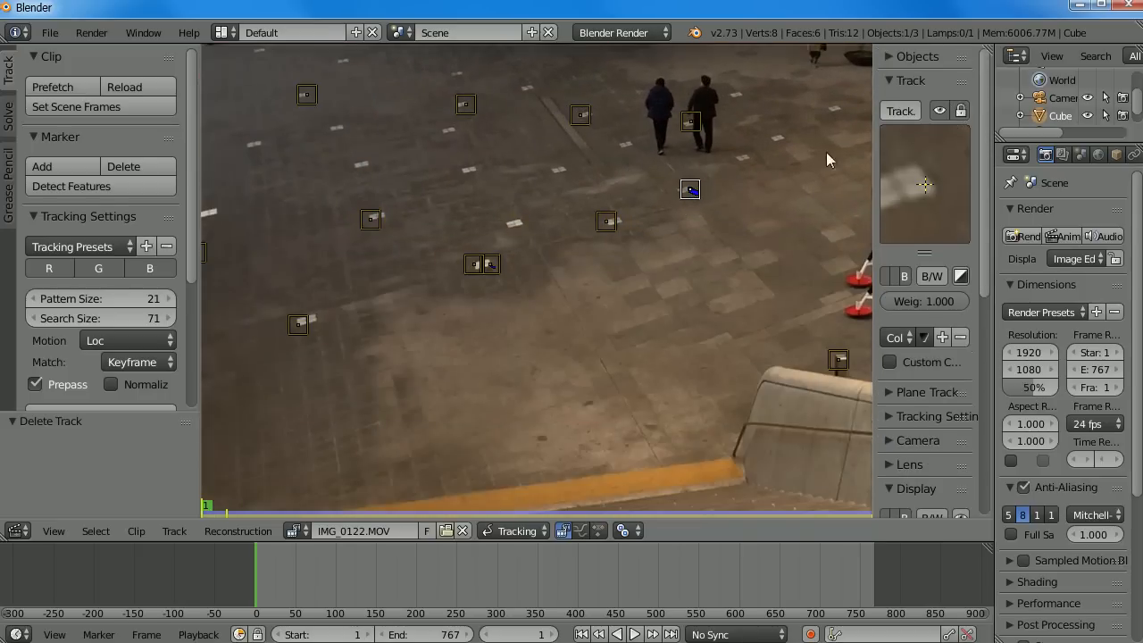
{"action": "left_click", "coordinate": [939, 111]}
{"action": "right_click", "coordinate": [497, 264]}
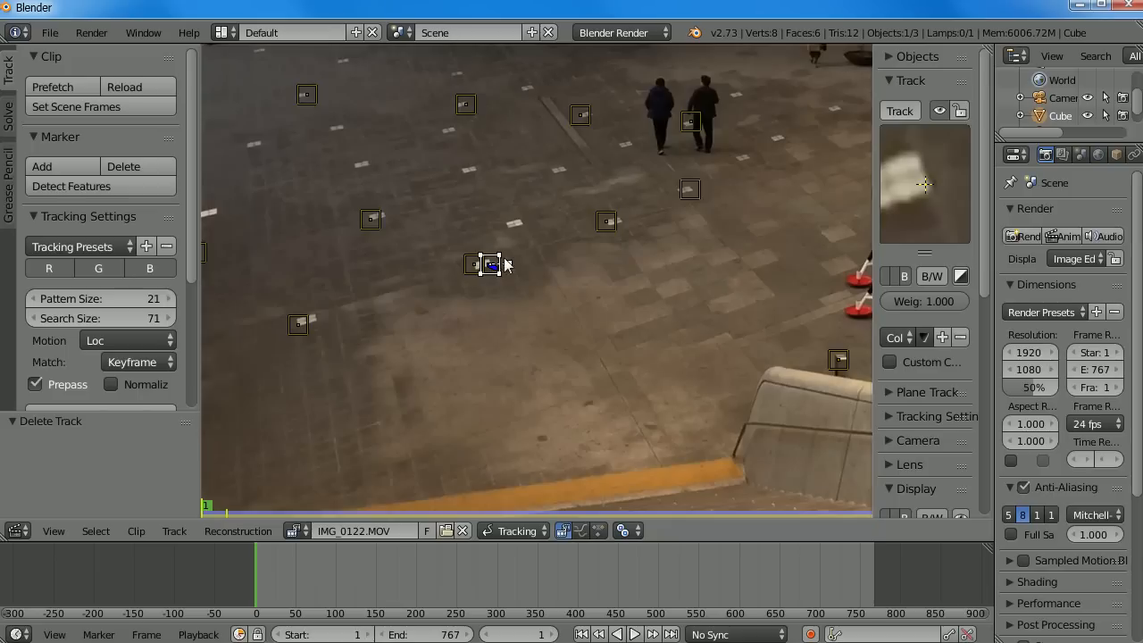
{"action": "left_click", "coordinate": [938, 111]}
{"action": "scroll", "coordinate": [641, 290], "scroll_direction": "down", "scroll_amount": 5}
Delete the remaining tracks along the upper edge of the curved wall
{"action": "key", "text": "a"}
{"action": "scroll", "coordinate": [518, 303], "scroll_direction": "up", "scroll_amount": 6}
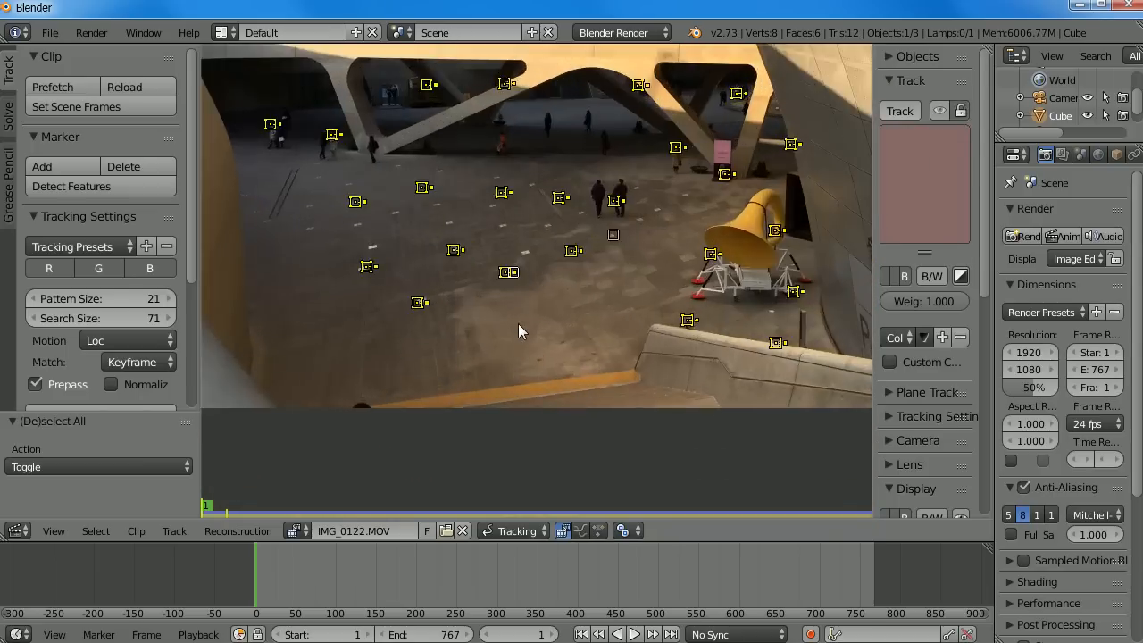
{"action": "scroll", "coordinate": [654, 326], "scroll_direction": "down", "scroll_amount": 6}
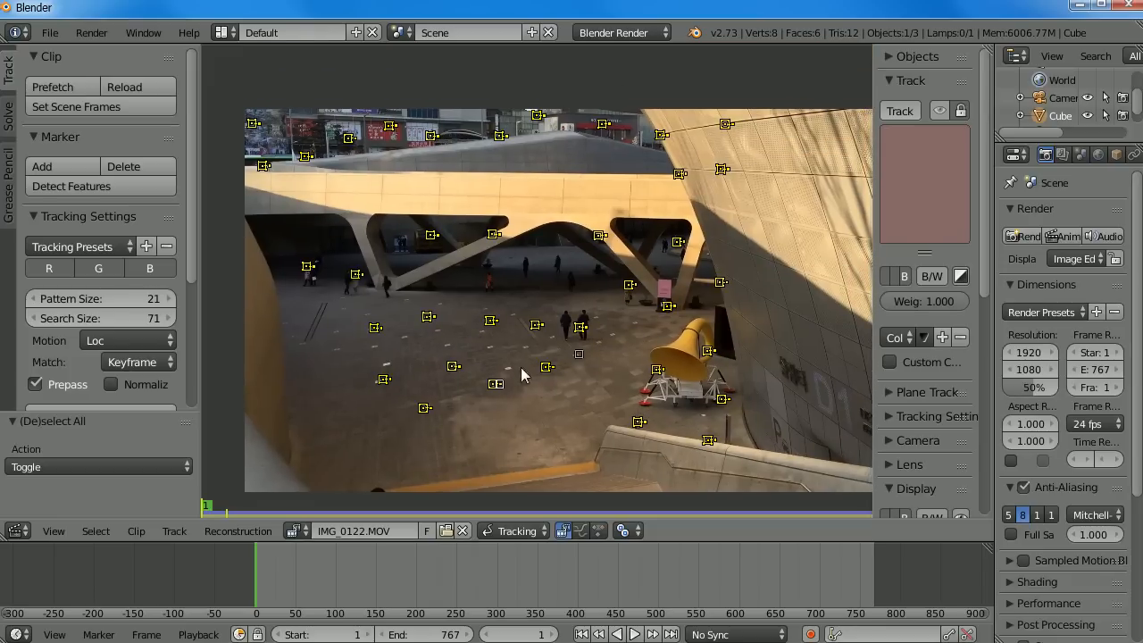
{"action": "key", "text": "a"}
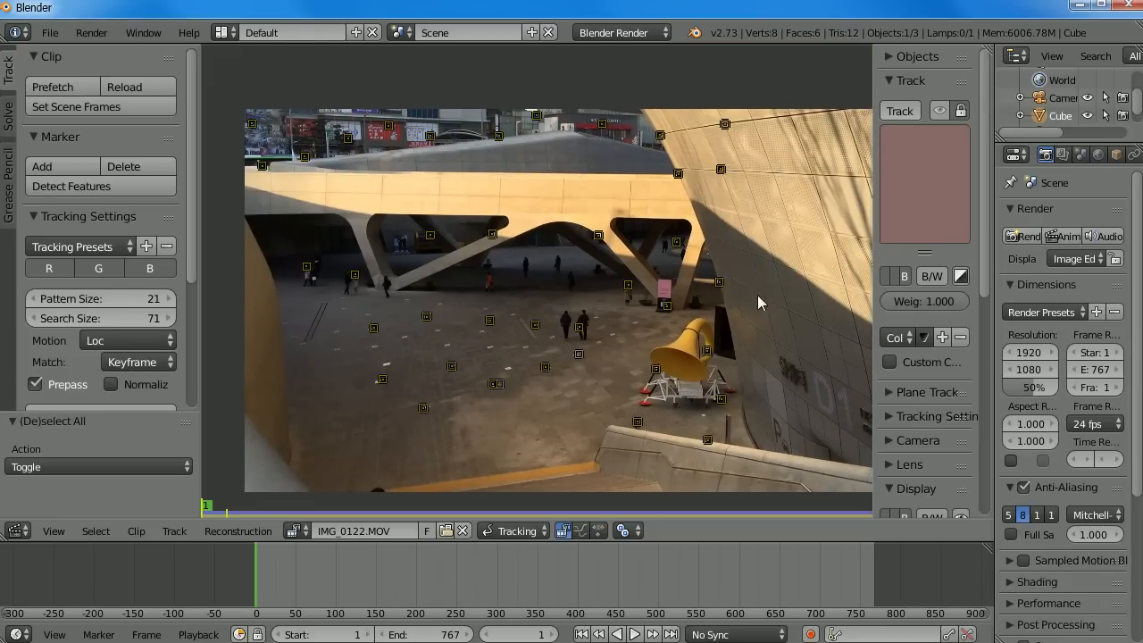
{"action": "key", "text": "b"}
{"action": "left_click_drag", "start_coordinate": [759, 89], "coordinate": [644, 191]}
{"action": "key", "text": "x"}
{"action": "left_click", "coordinate": [644, 188]}
Delete the two tracks on the people standing in the shade near the leftmost arch support
{"action": "key", "text": "b"}
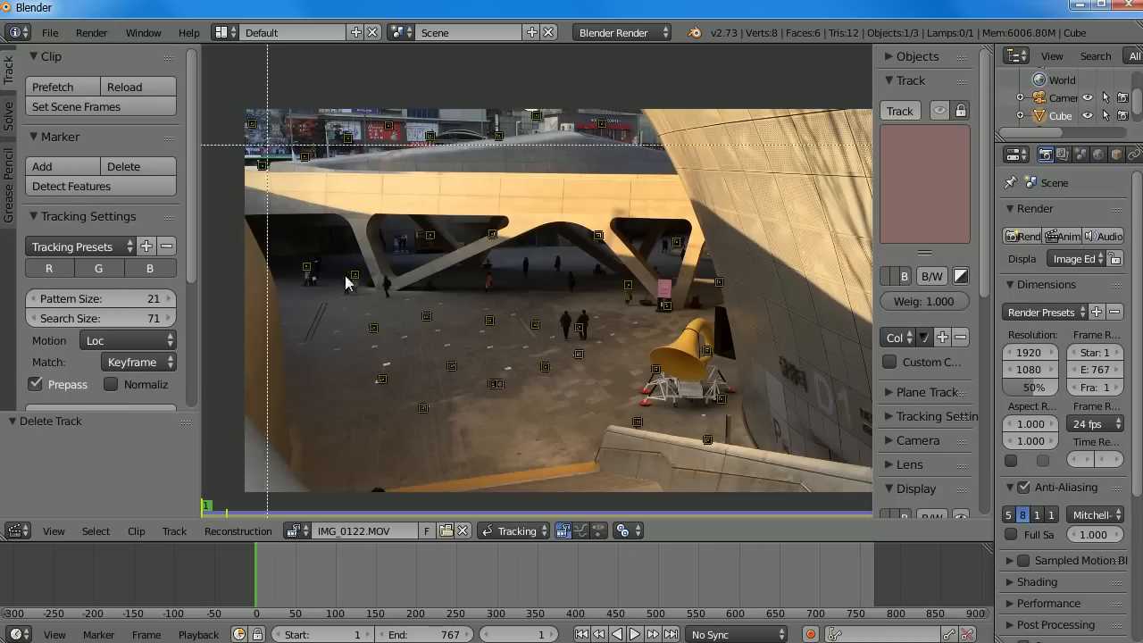
{"action": "key", "text": "Escape"}
{"action": "key", "text": "b"}
{"action": "left_click_drag", "start_coordinate": [297, 245], "coordinate": [373, 299]}
{"action": "key", "text": "x"}
{"action": "left_click", "coordinate": [371, 287]}
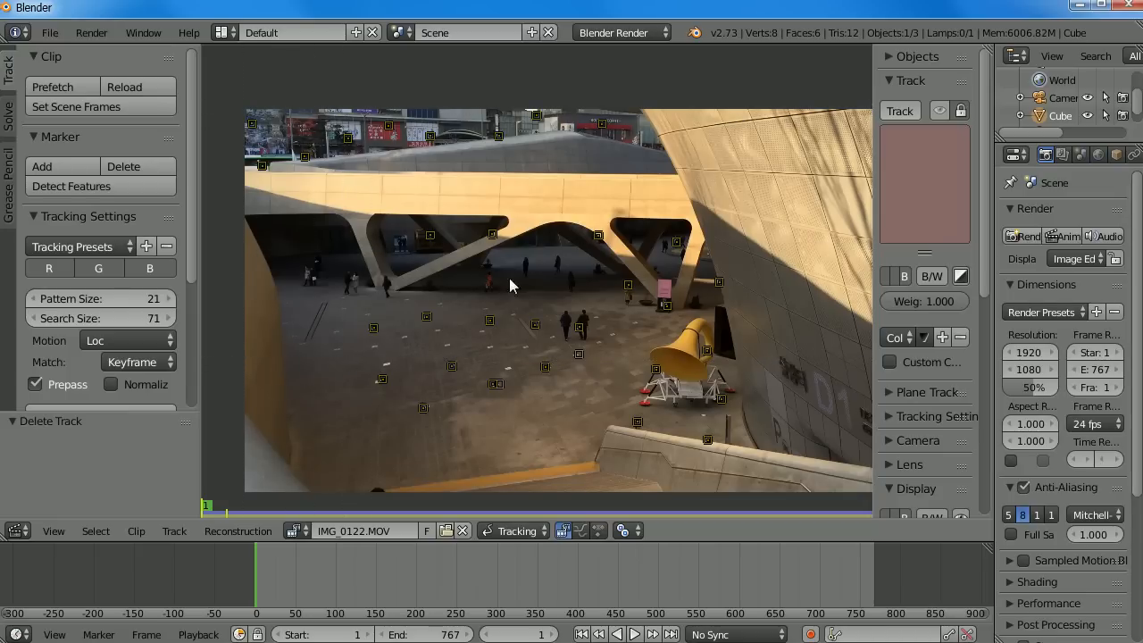
Delete the tracks on the person beside the pink sign, on the dark base of the curved wall, and on the ledge
{"action": "right_click", "coordinate": [605, 300]}
{"action": "key", "text": "x"}
{"action": "left_click", "coordinate": [603, 294]}
{"action": "right_click", "coordinate": [726, 290]}
{"action": "key", "text": "Delete"}
{"action": "left_click", "coordinate": [706, 305]}
{"action": "key", "text": "b"}
{"action": "left_click_drag", "start_coordinate": [730, 427], "coordinate": [680, 468]}
{"action": "key", "text": "Delete"}
{"action": "left_click", "coordinate": [681, 458]}
Delete the tracks on the building's right-hand arch support and in the opening beside it
{"action": "key", "text": "b"}
{"action": "left_click_drag", "start_coordinate": [520, 201], "coordinate": [408, 247]}
{"action": "key", "text": "a"}
{"action": "key", "text": "b"}
{"action": "left_click_drag", "start_coordinate": [633, 212], "coordinate": [559, 261]}
{"action": "key", "text": "Delete"}
{"action": "left_click", "coordinate": [559, 248]}
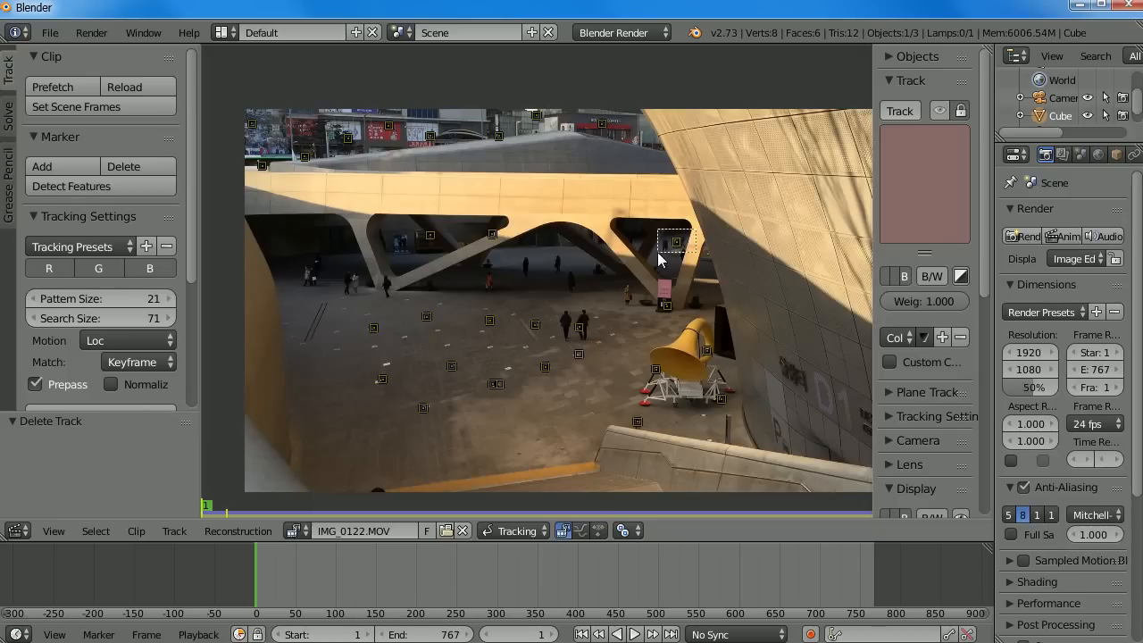
Select all remaining tracks and track them forward from frame 1 to frame 767
{"action": "key", "text": "a"}
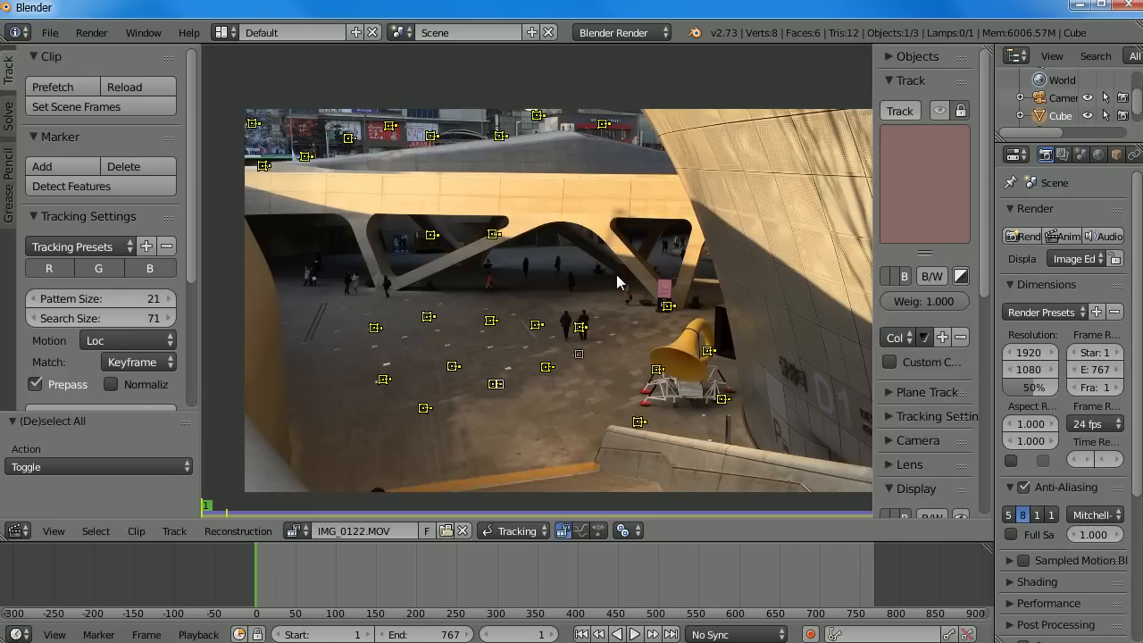
{"action": "key", "text": "ctrl+t"}
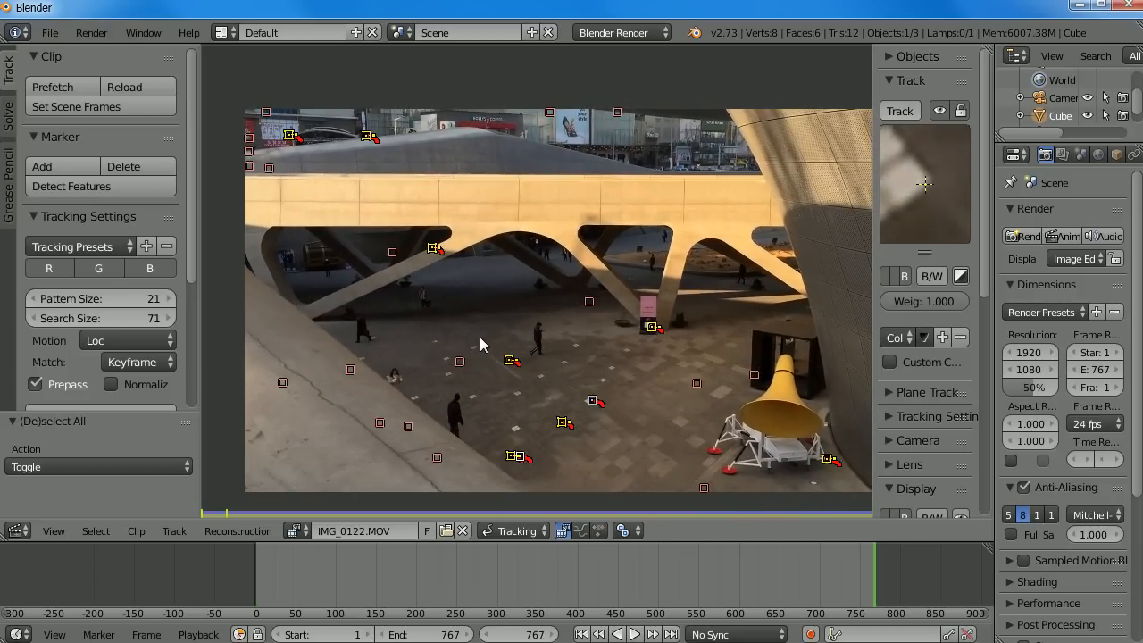
Review the tracked motion paths at frame 371 and around frame 580, looking closely at the floor markers near the walking people
{"action": "left_click_drag", "start_coordinate": [741, 579], "coordinate": [555, 561]}
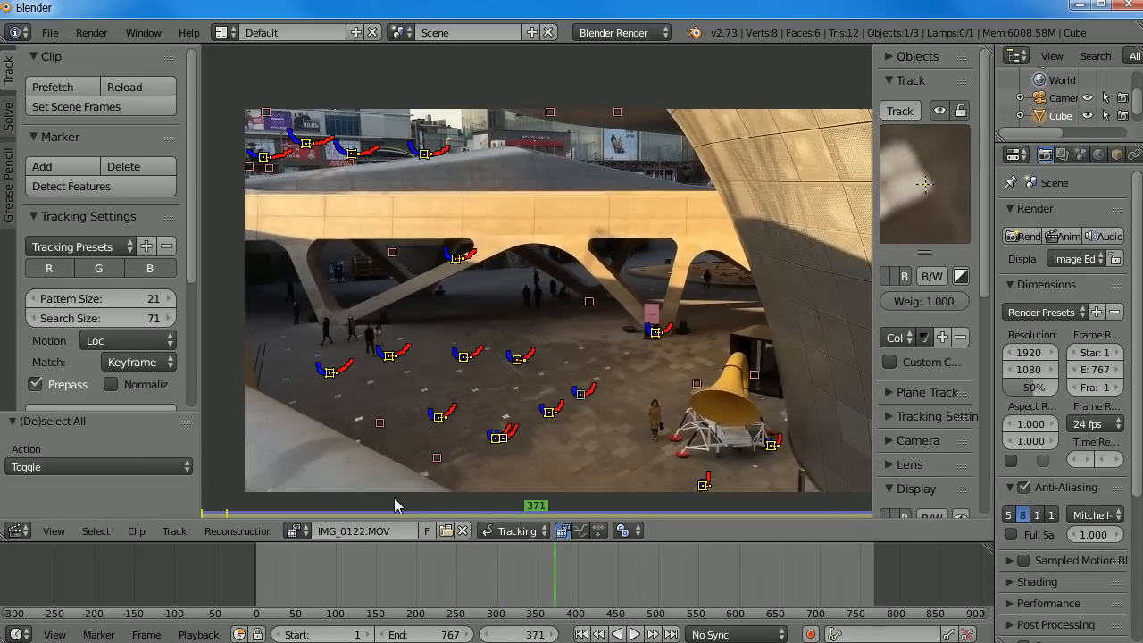
{"action": "left_click_drag", "start_coordinate": [558, 596], "coordinate": [719, 597]}
{"action": "scroll", "coordinate": [371, 375], "scroll_direction": "up", "scroll_amount": 2}
{"action": "scroll", "coordinate": [370, 368], "scroll_direction": "up", "scroll_amount": 1}
{"action": "middle_click_drag", "start_coordinate": [299, 433], "coordinate": [497, 283]}
{"action": "scroll", "coordinate": [512, 315], "scroll_direction": "up", "scroll_amount": 3}
{"action": "mouse_move", "coordinate": [720, 598]}
{"action": "left_mouse_down"}
{"action": "mouse_move", "coordinate": [685, 579]}
{"action": "mouse_move", "coordinate": [792, 585]}
{"action": "mouse_move", "coordinate": [694, 593]}
{"action": "mouse_move", "coordinate": [725, 601]}
{"action": "left_mouse_up"}
{"action": "scroll", "coordinate": [360, 400], "scroll_direction": "up", "scroll_amount": 3}
{"action": "middle_click_drag", "start_coordinate": [361, 400], "coordinate": [659, 366]}
Reposition Track.005 onto the corner of its floor marking at frame 580 and track it forward to frame 767
{"action": "right_click", "coordinate": [465, 342]}
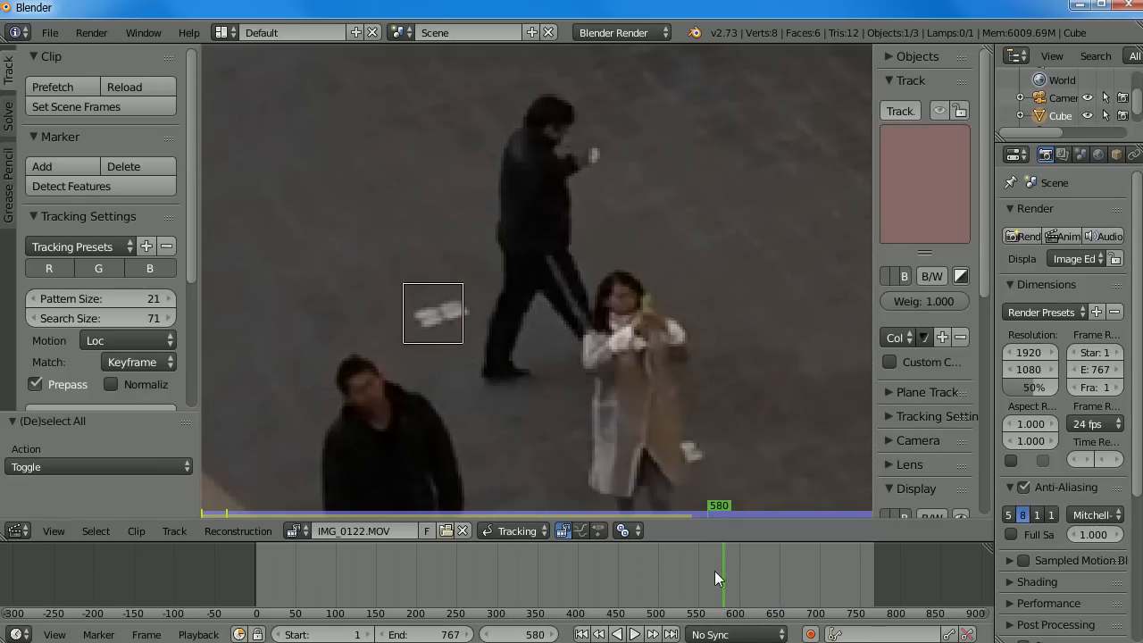
{"action": "left_click_drag", "start_coordinate": [715, 571], "coordinate": [708, 568]}
{"action": "left_click_drag", "start_coordinate": [865, 214], "coordinate": [797, 214]}
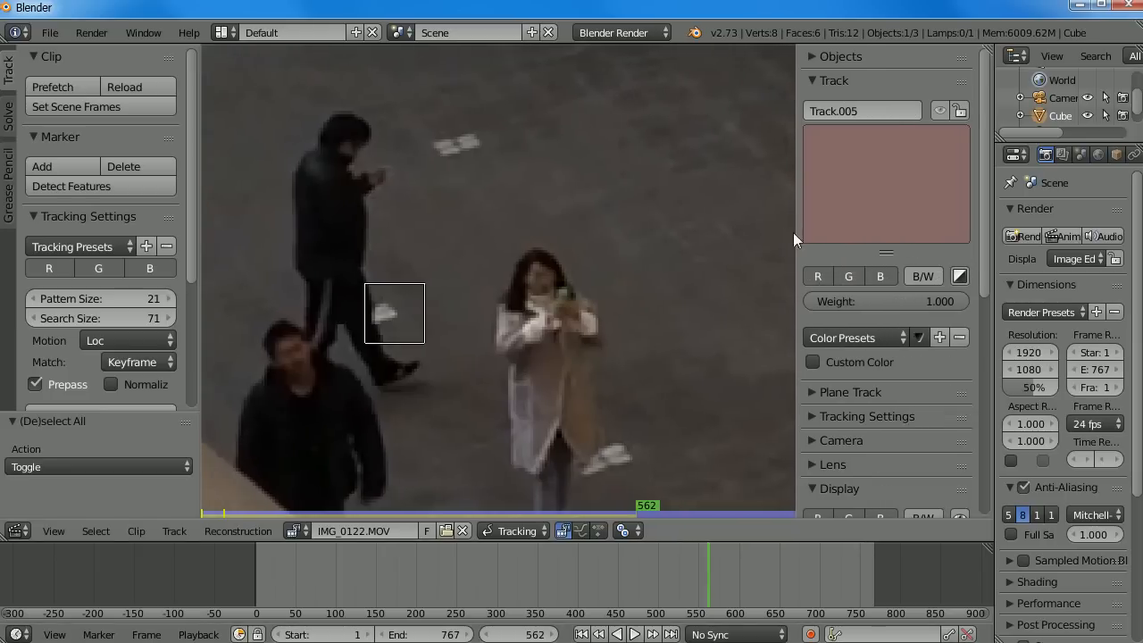
{"action": "left_click_drag", "start_coordinate": [703, 556], "coordinate": [703, 552]}
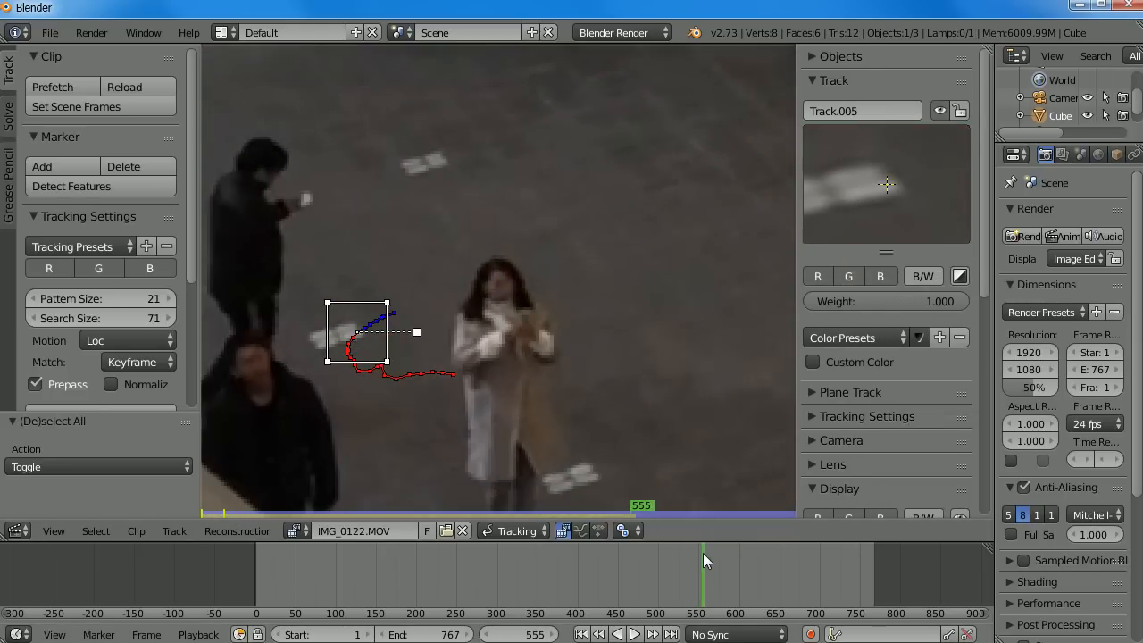
{"action": "left_click_drag", "start_coordinate": [692, 594], "coordinate": [722, 581]}
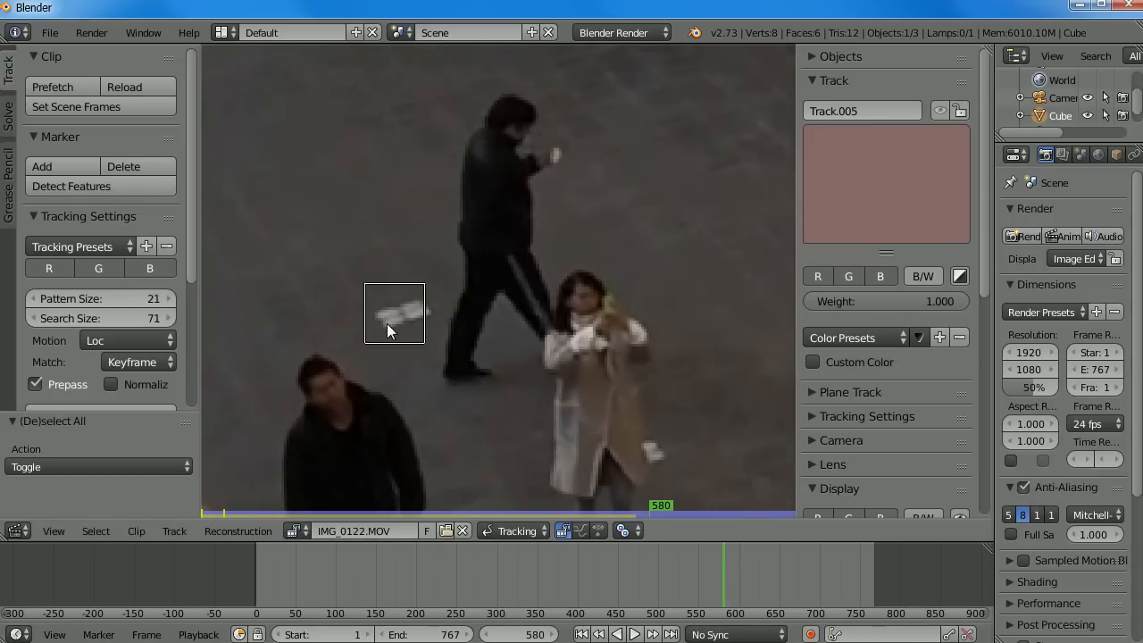
{"action": "key", "text": "g"}
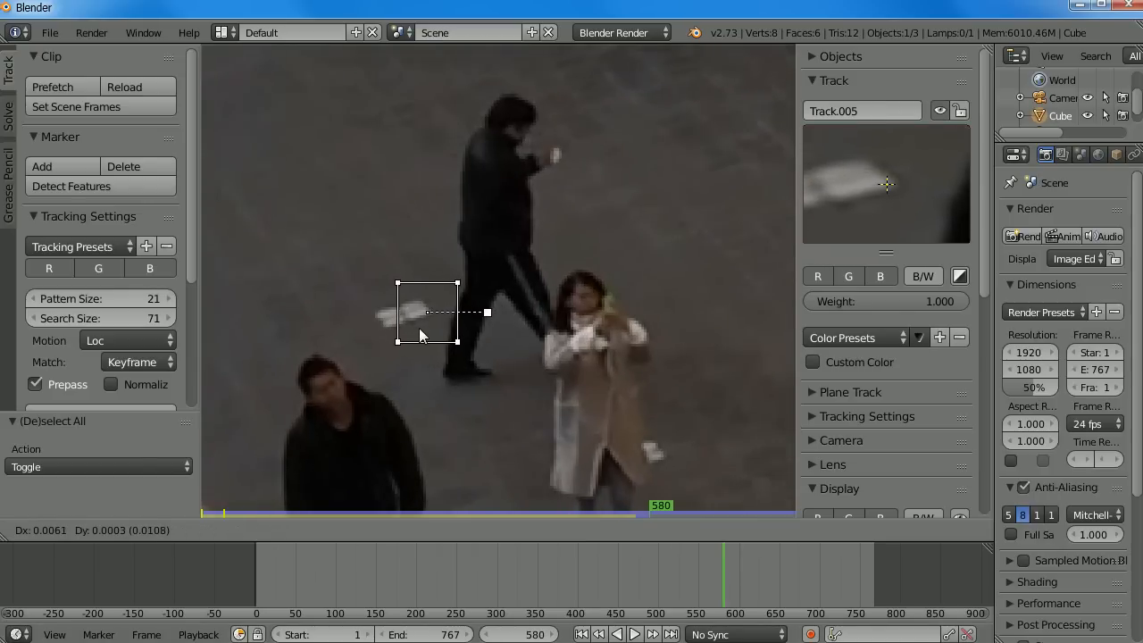
{"action": "left_click", "coordinate": [438, 343]}
{"action": "scroll", "coordinate": [514, 373], "scroll_direction": "down", "scroll_amount": 3}
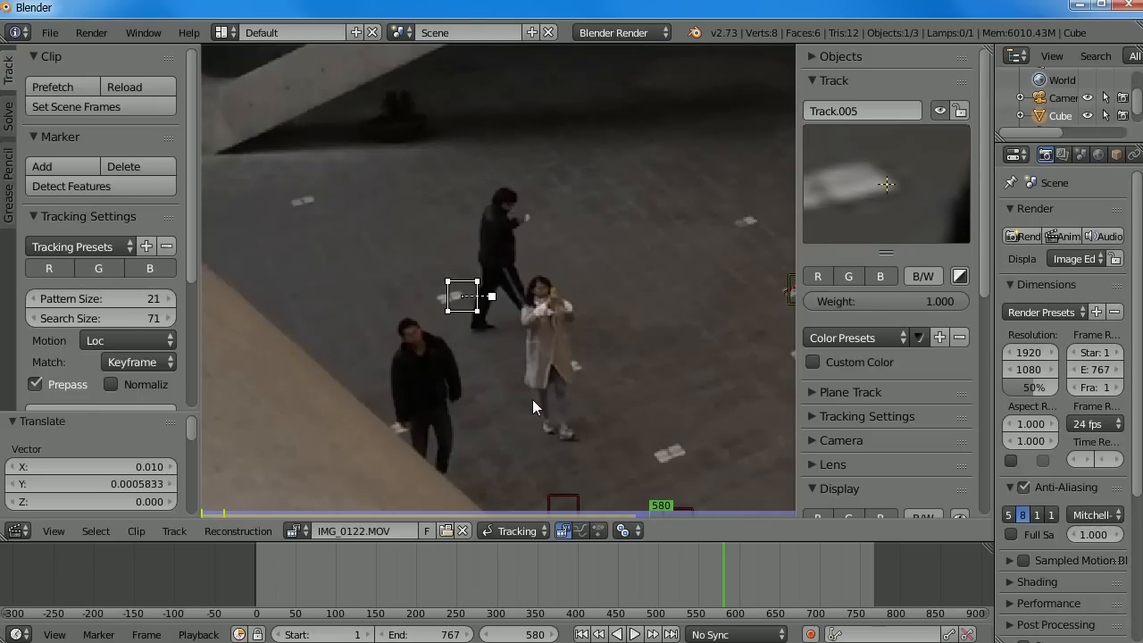
{"action": "key", "text": "ctrl+t"}
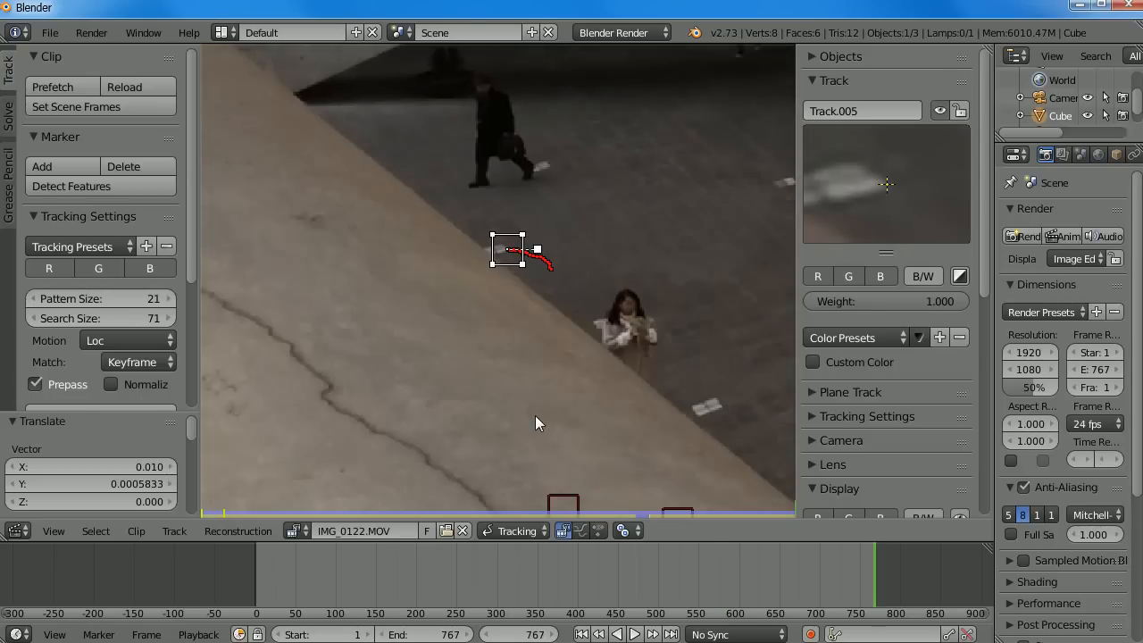
{"action": "middle_click_drag", "start_coordinate": [653, 313], "coordinate": [477, 336]}
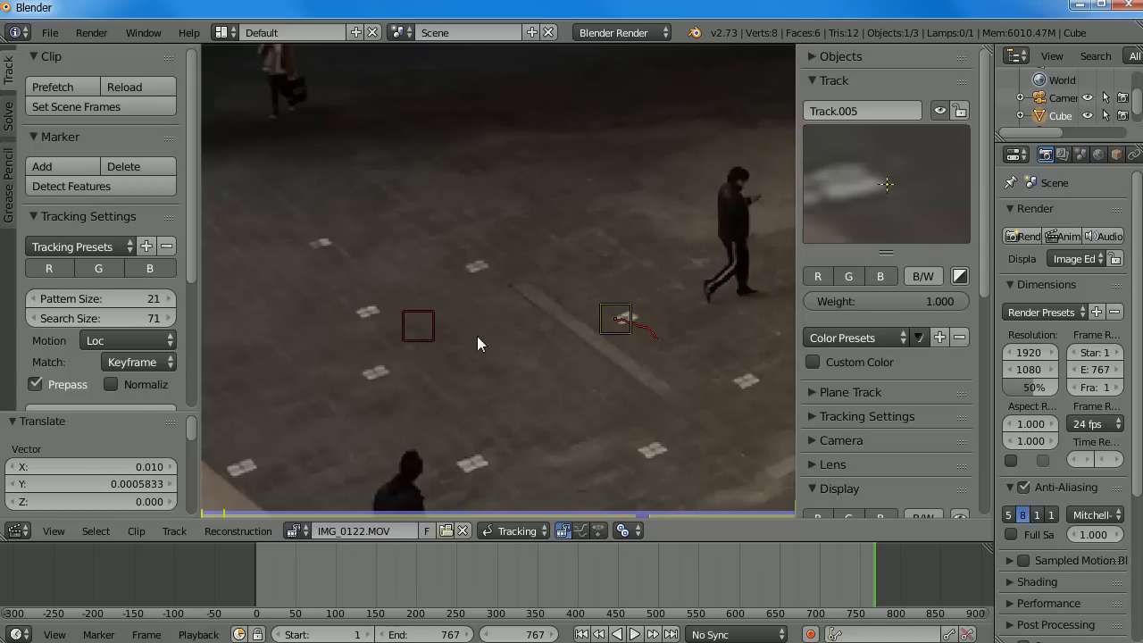
Select Track.019 and reposition it onto the corner of its floor marking at frame 643
{"action": "left_click", "coordinate": [484, 351]}
{"action": "mouse_move", "coordinate": [728, 576]}
{"action": "left_mouse_down"}
{"action": "mouse_move", "coordinate": [738, 578]}
{"action": "mouse_move", "coordinate": [704, 577]}
{"action": "mouse_move", "coordinate": [784, 581]}
{"action": "mouse_move", "coordinate": [686, 579]}
{"action": "mouse_move", "coordinate": [787, 597]}
{"action": "mouse_move", "coordinate": [774, 604]}
{"action": "left_mouse_up"}
{"action": "mouse_move", "coordinate": [497, 366]}
{"action": "middle_mouse_down"}
{"action": "mouse_move", "coordinate": [603, 353]}
{"action": "mouse_move", "coordinate": [548, 302]}
{"action": "mouse_move", "coordinate": [318, 167]}
{"action": "middle_mouse_up"}
{"action": "scroll", "coordinate": [596, 384], "scroll_direction": "up", "scroll_amount": 6}
{"action": "scroll", "coordinate": [565, 314], "scroll_direction": "up", "scroll_amount": 2}
{"action": "middle_click_drag", "start_coordinate": [564, 323], "coordinate": [520, 317]}
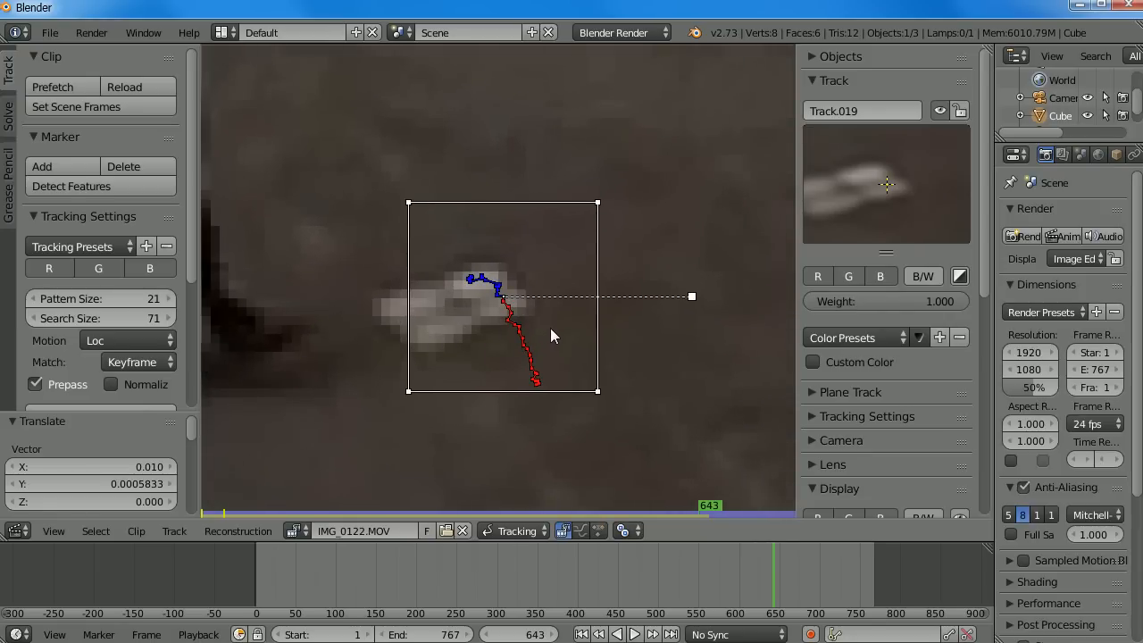
{"action": "key", "text": "g"}
{"action": "left_click", "coordinate": [562, 332]}
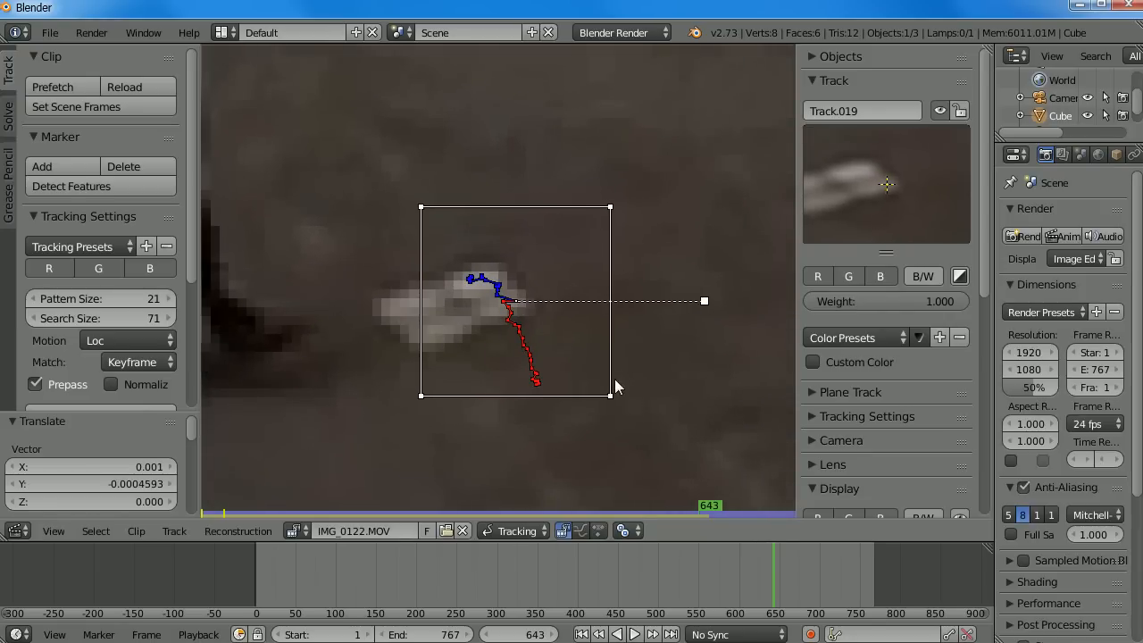
Step Track.019 back and nudge it onto the marking's corner at frames 642 and 641
{"action": "key", "text": "Left"}
{"action": "key", "text": "g"}
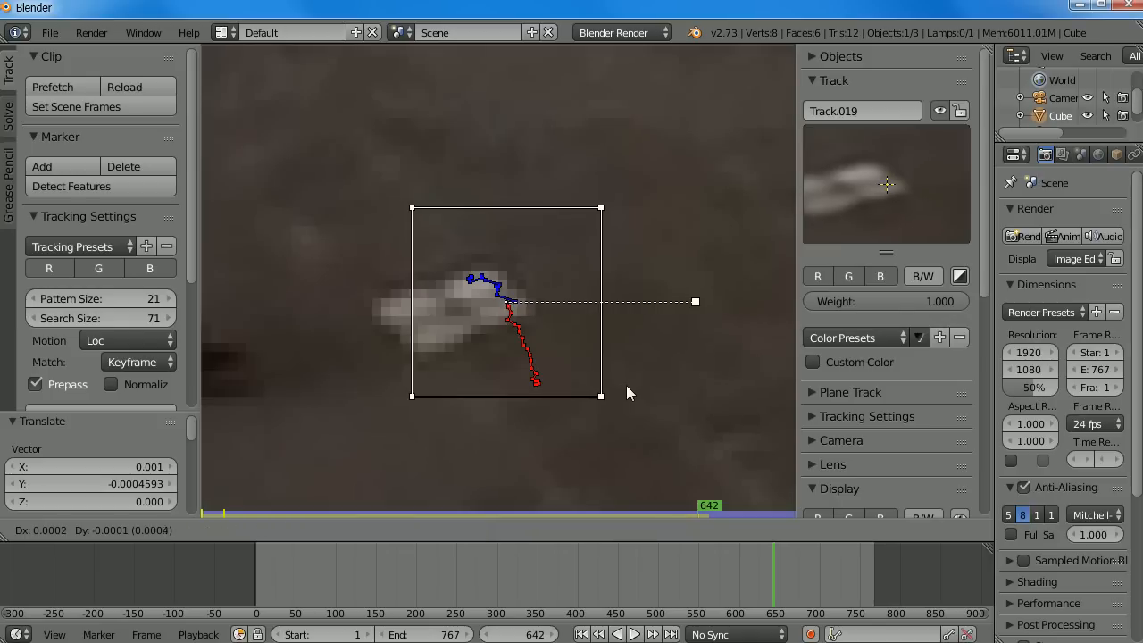
{"action": "left_click", "coordinate": [635, 389]}
{"action": "key", "text": "Left"}
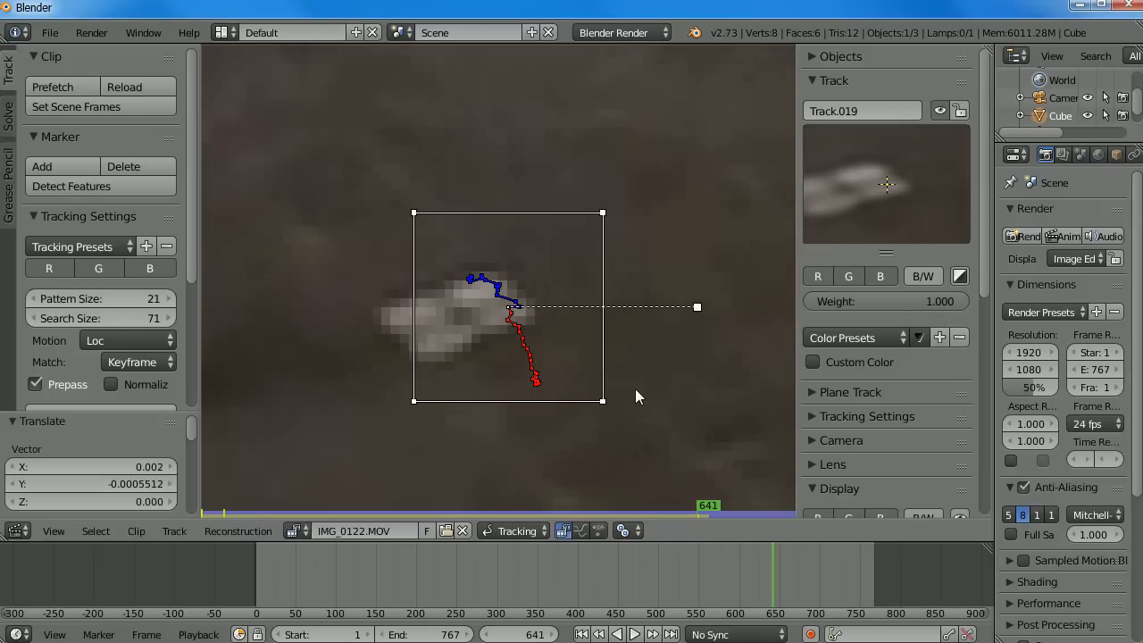
{"action": "key", "text": "g"}
{"action": "left_click", "coordinate": [649, 394]}
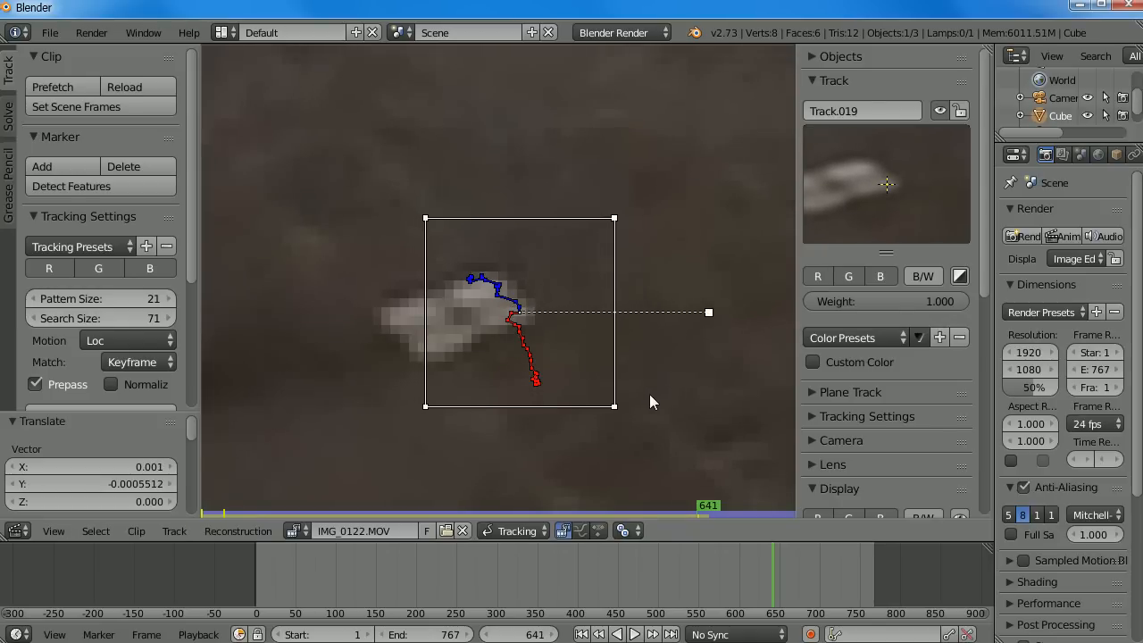
Realign Track.019 with the marking's corner at frames 640, 639 and 638, then step back to frame 637
{"action": "key", "text": "Left"}
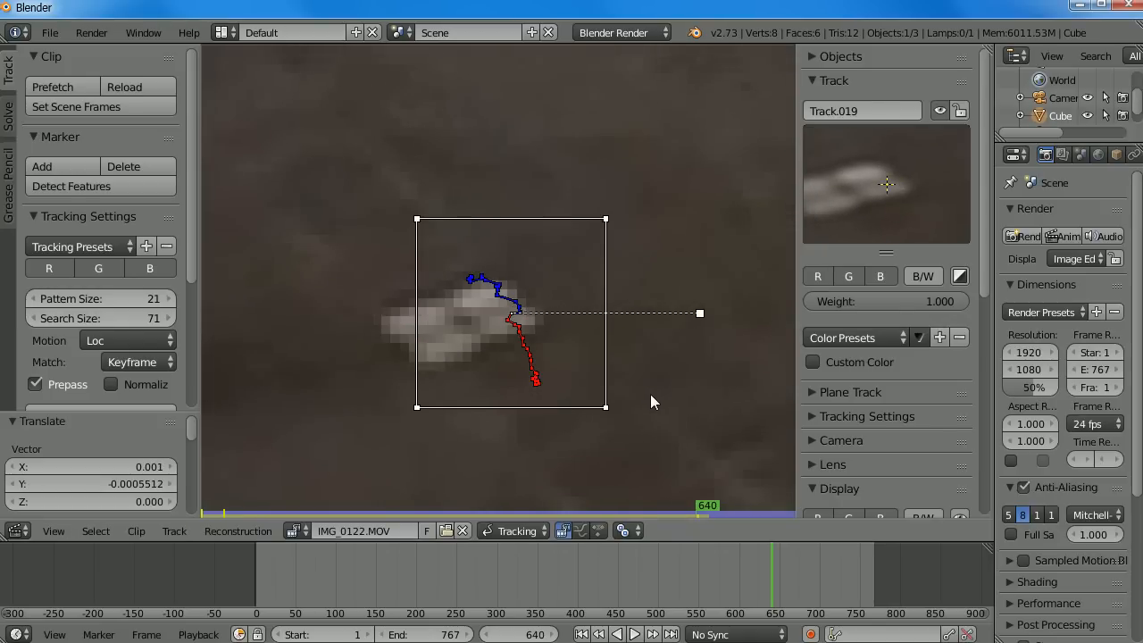
{"action": "key", "text": "g"}
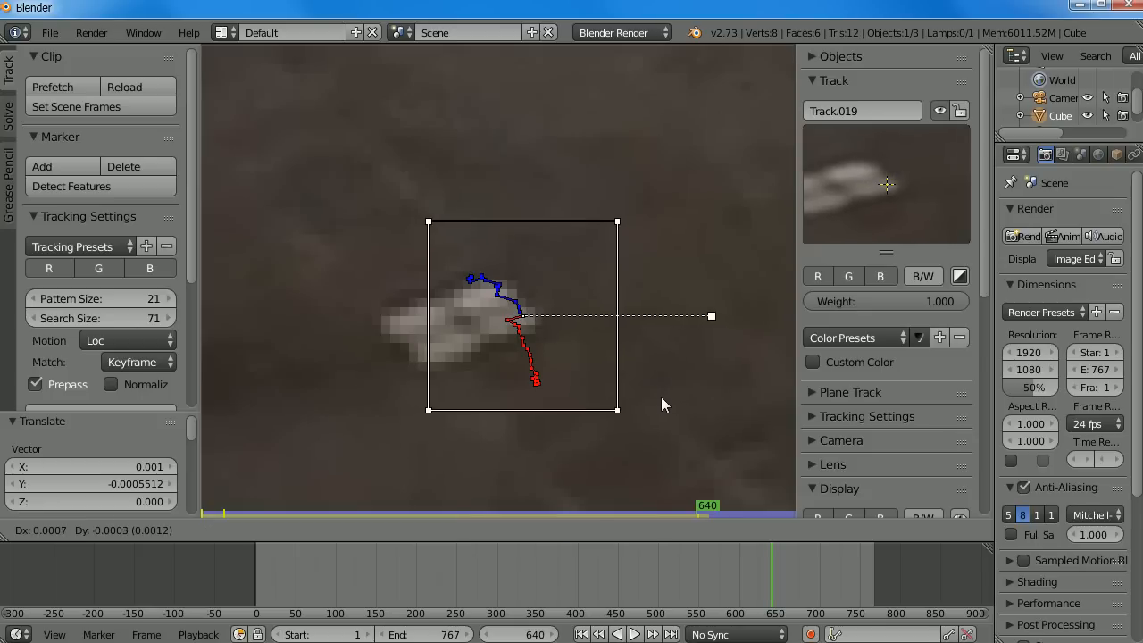
{"action": "left_click", "coordinate": [661, 402]}
{"action": "key", "text": "Left"}
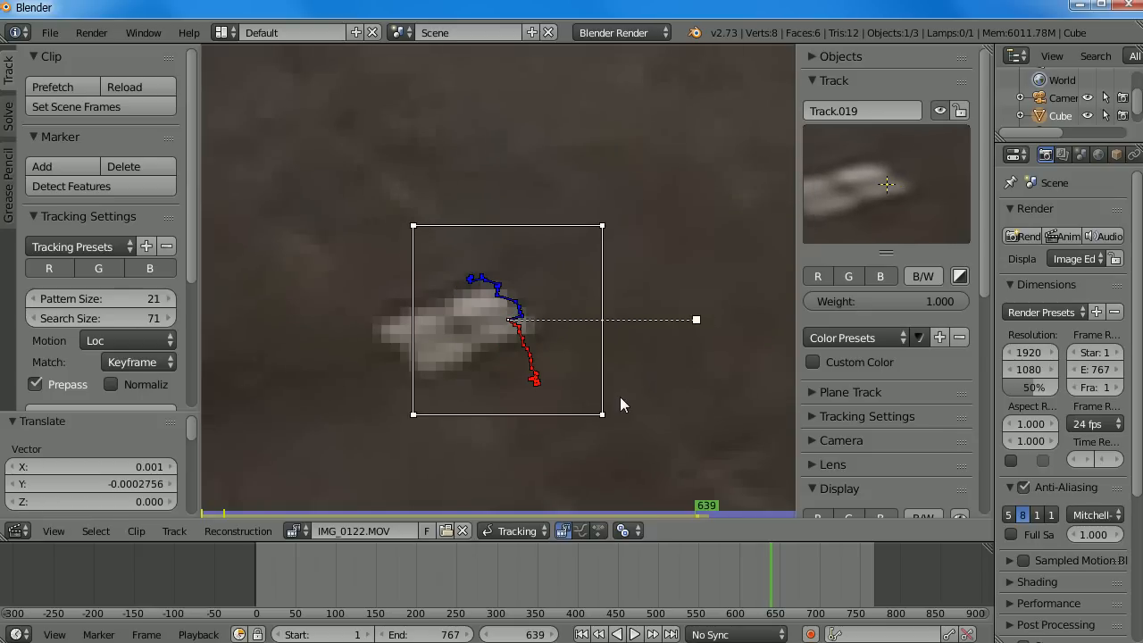
{"action": "key", "text": "g"}
{"action": "left_click", "coordinate": [640, 400]}
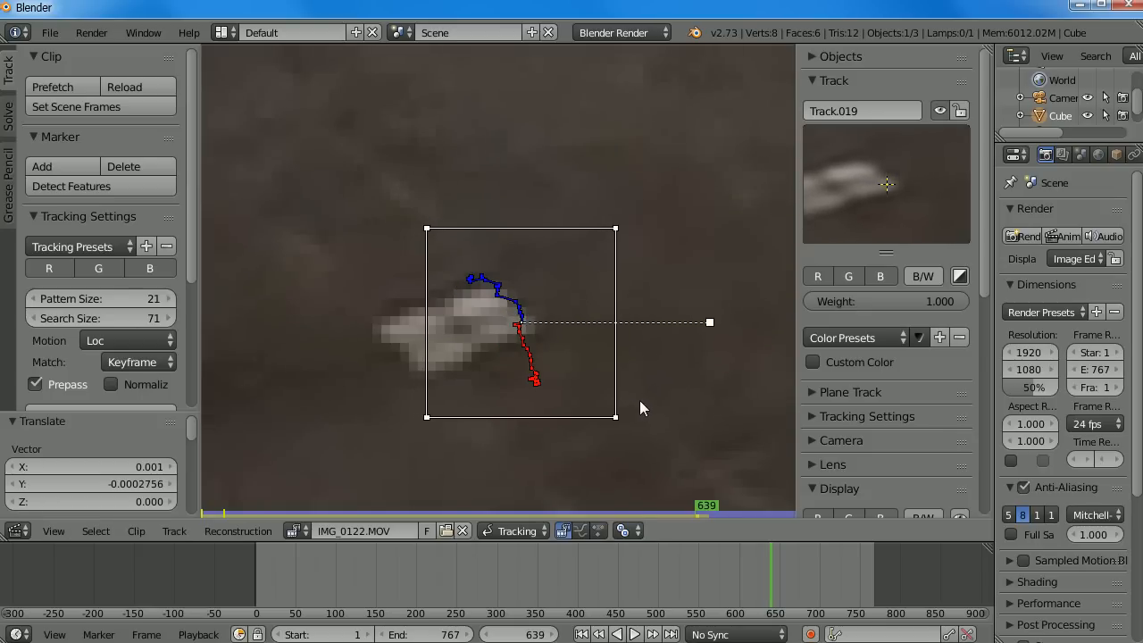
{"action": "key", "text": "Left"}
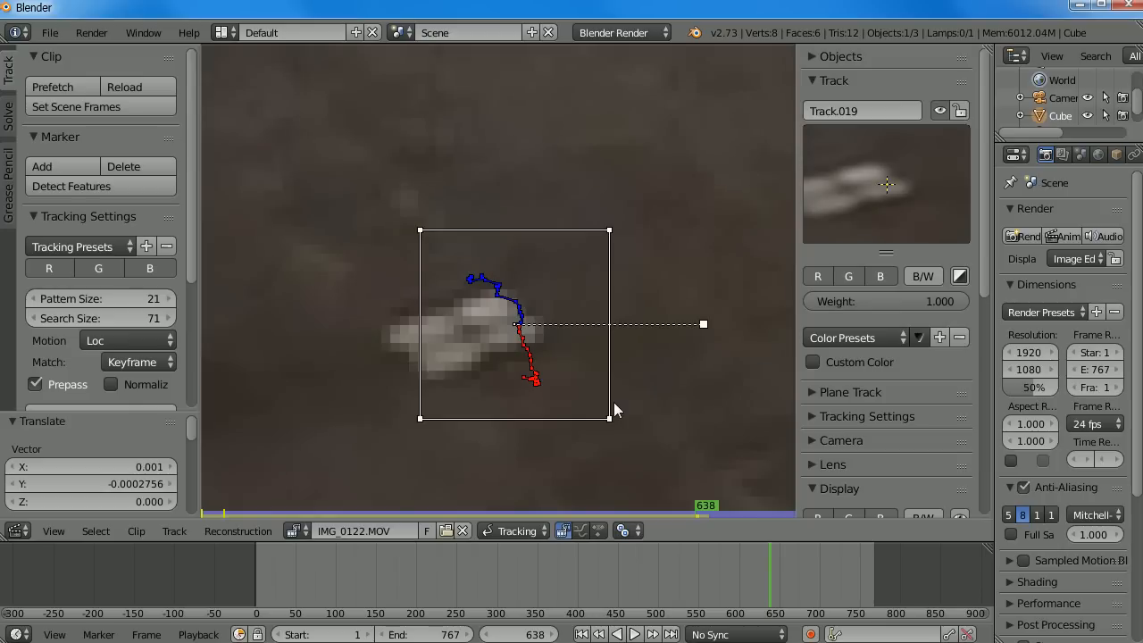
{"action": "key", "text": "g"}
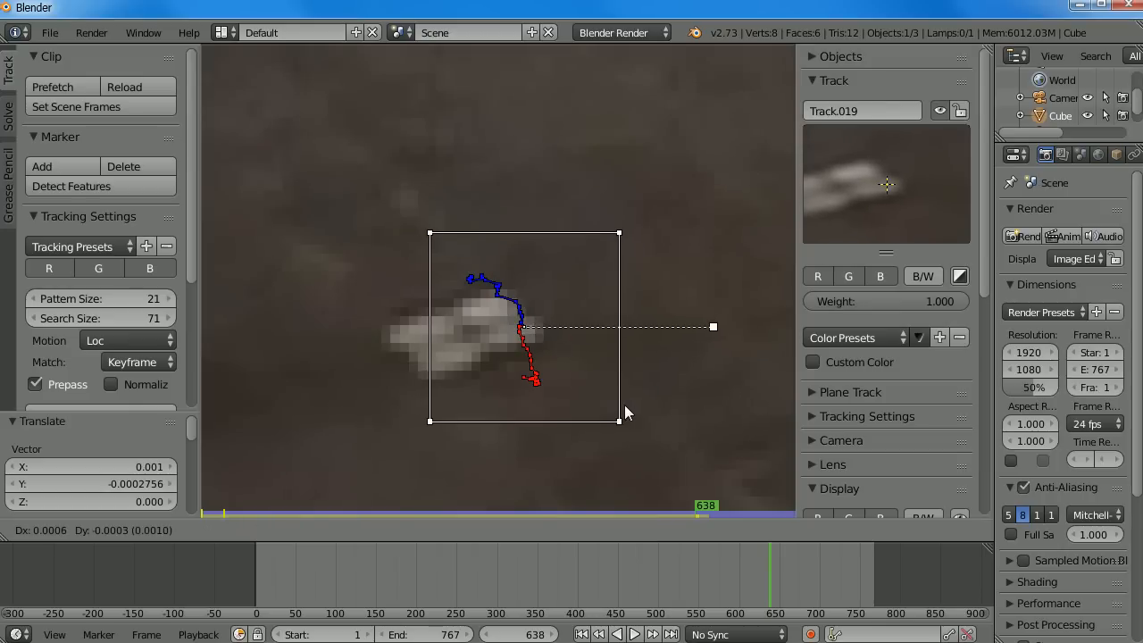
{"action": "left_click", "coordinate": [619, 411]}
{"action": "key", "text": "Left"}
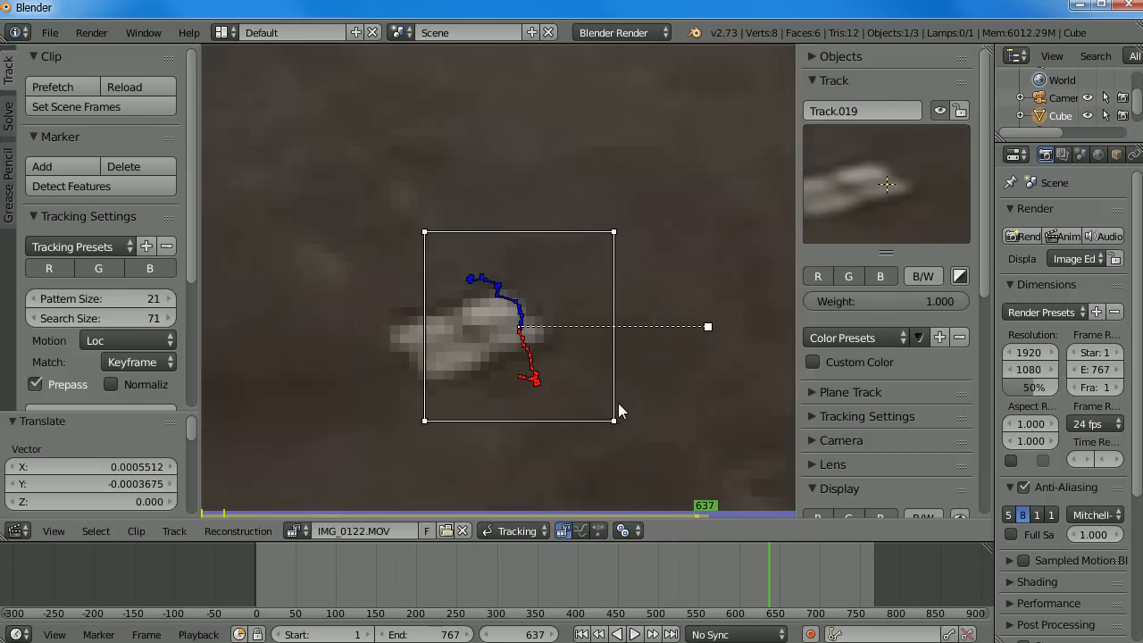
Step through Track.019 frame by frame back to around frame 625 and forward to frame 649, checking its alignment with the marking
{"action": "key", "text": "ctrl+shift+t"}
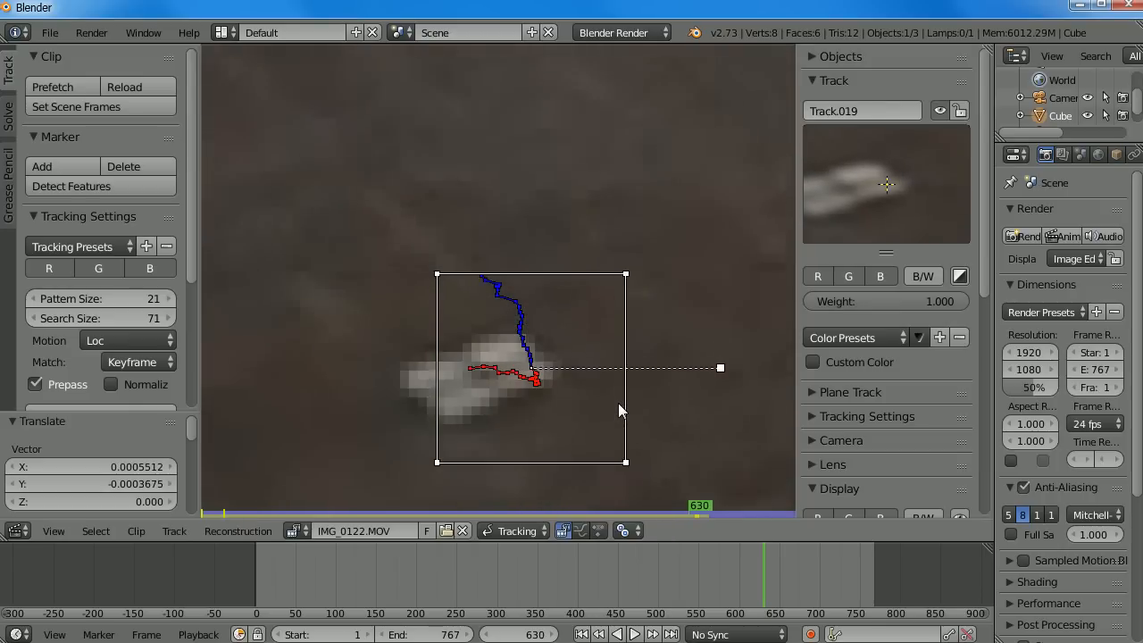
{"action": "key", "text": "Left"}
{"action": "key", "text": "Left"}
{"action": "key", "text": "Left"}
{"action": "key", "text": "Left"}
{"action": "key", "text": "Right"}
{"action": "key", "text": "Right"}
{"action": "key", "text": "Right"}
{"action": "key", "text": "Right"}
{"action": "key", "text": "Right"}
{"action": "key", "text": "Right"}
{"action": "key", "text": "Right"}
{"action": "key", "text": "Right"}
{"action": "key", "text": "Right"}
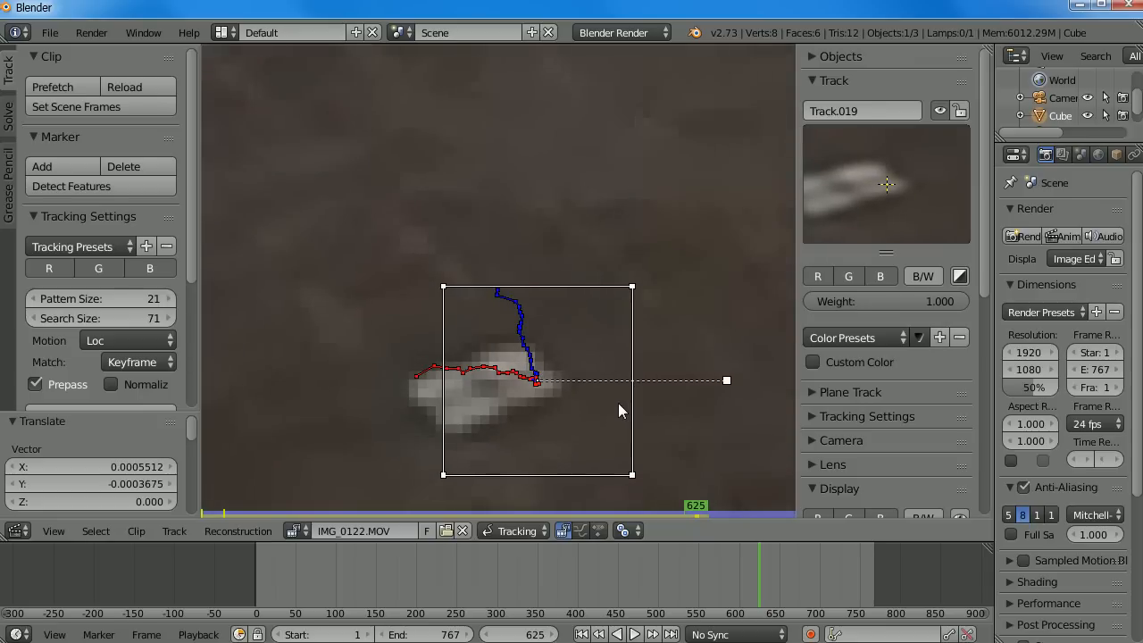
{"action": "key", "text": "Right"}
{"action": "key", "text": "Right"}
{"action": "key", "text": "Right"}
{"action": "key", "text": "Right"}
{"action": "key", "text": "Right"}
{"action": "key", "text": "Right"}
{"action": "key", "text": "Right"}
{"action": "key", "text": "Right"}
{"action": "key", "text": "Right"}
{"action": "key", "text": "Right"}
{"action": "key", "text": "Right"}
{"action": "key", "text": "Right"}
{"action": "key", "text": "Right"}
{"action": "key", "text": "Right"}
{"action": "key", "text": "Right"}
{"action": "key", "text": "Right"}
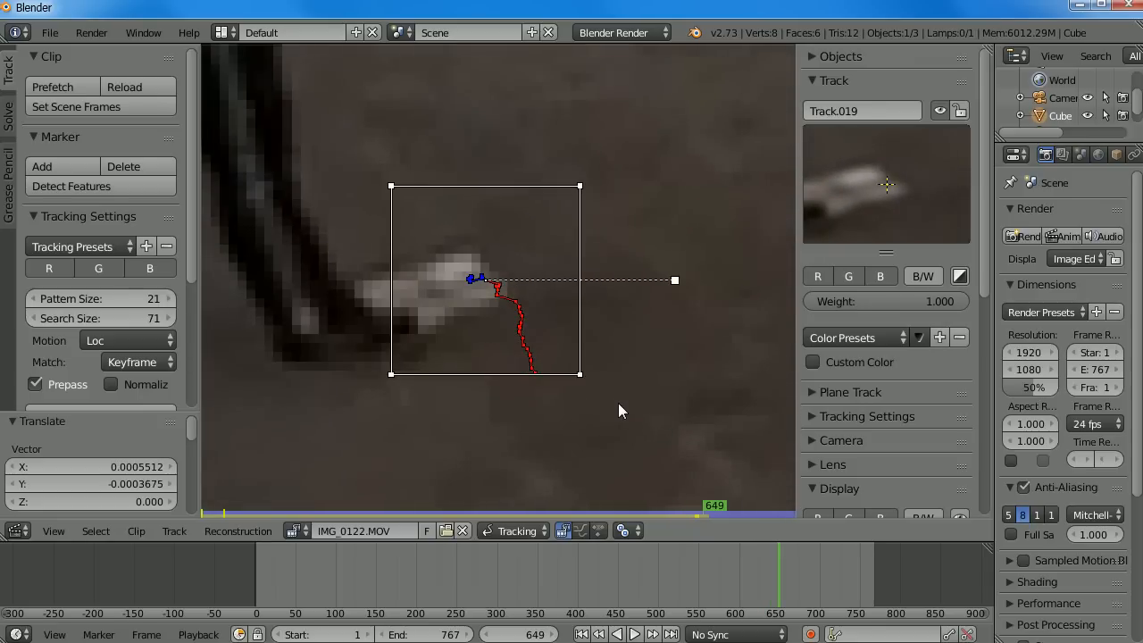
Nudge Track.019 onto the marking's corner at frame 649, where the pedestrian's leg comes close
{"action": "key", "text": "Left"}
{"action": "key", "text": "Right"}
{"action": "key", "text": "g"}
{"action": "left_click", "coordinate": [572, 415]}
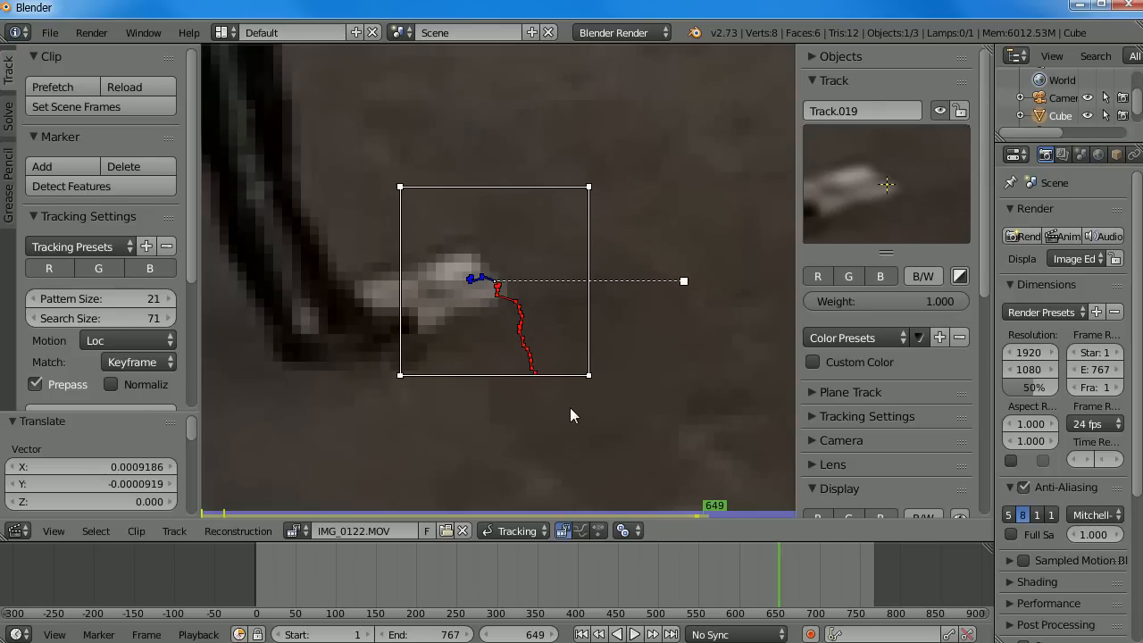
Skip past the pedestrian to frame 673, reposition Track.019 onto the marking's corner and track it forward to frame 767
{"action": "key", "text": "Right"}
{"action": "key", "text": "Right"}
{"action": "key", "text": "Right"}
{"action": "key", "text": "Right"}
{"action": "key", "text": "Right"}
{"action": "key", "text": "Right"}
{"action": "key", "text": "Right"}
{"action": "key", "text": "Right"}
{"action": "key", "text": "Right"}
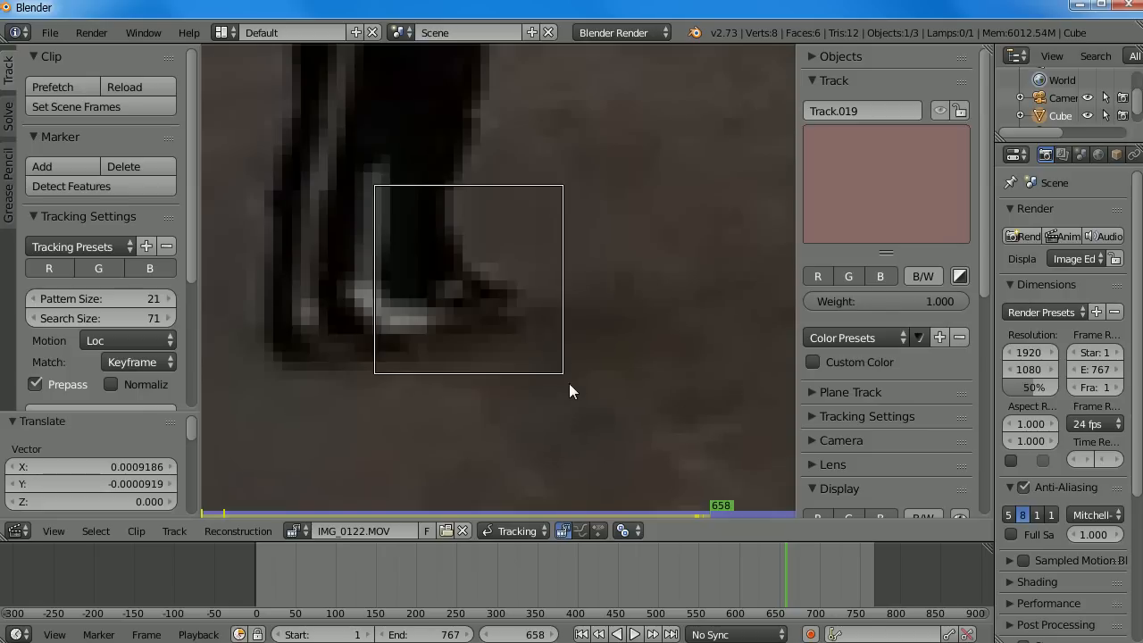
{"action": "left_click_drag", "start_coordinate": [778, 569], "coordinate": [797, 569]}
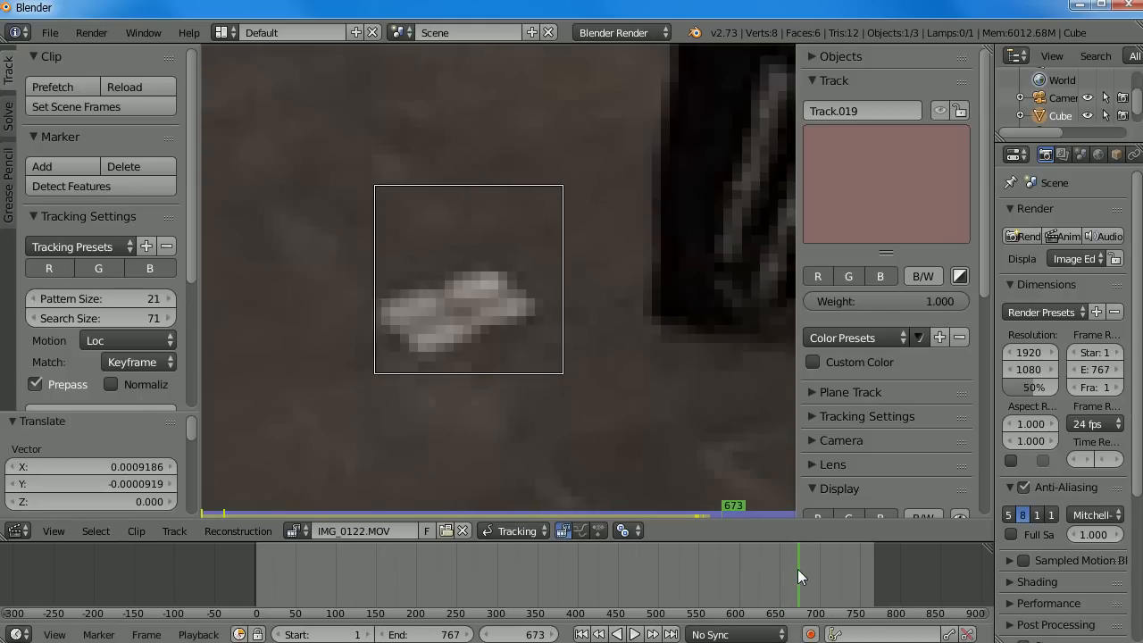
{"action": "key", "text": "g"}
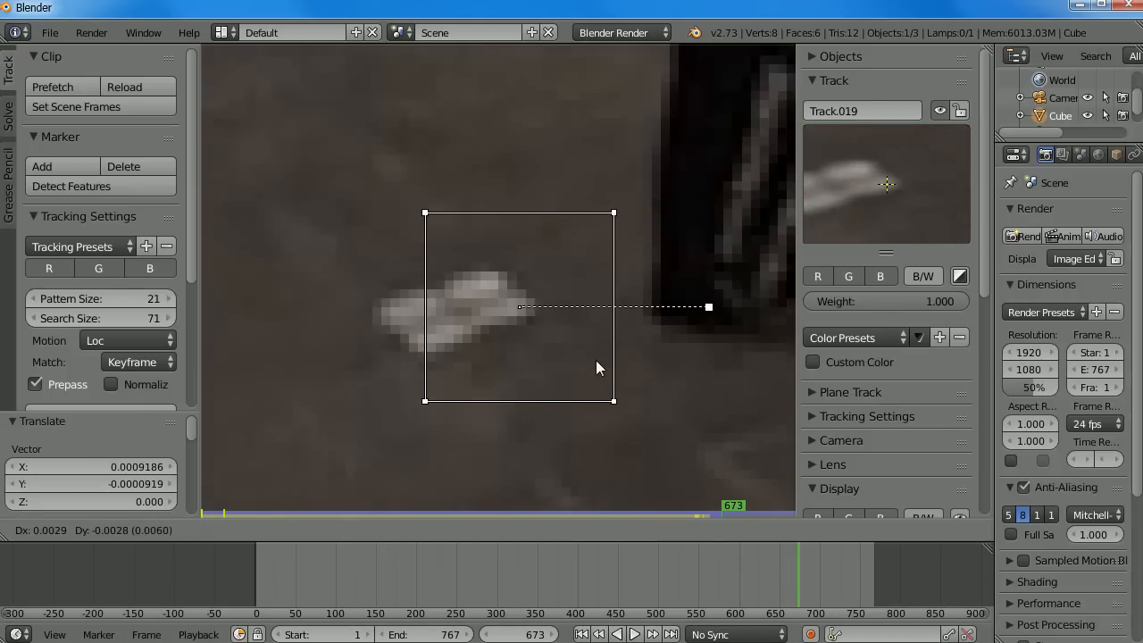
{"action": "left_click", "coordinate": [598, 360]}
{"action": "scroll", "coordinate": [600, 361], "scroll_direction": "down", "scroll_amount": 6}
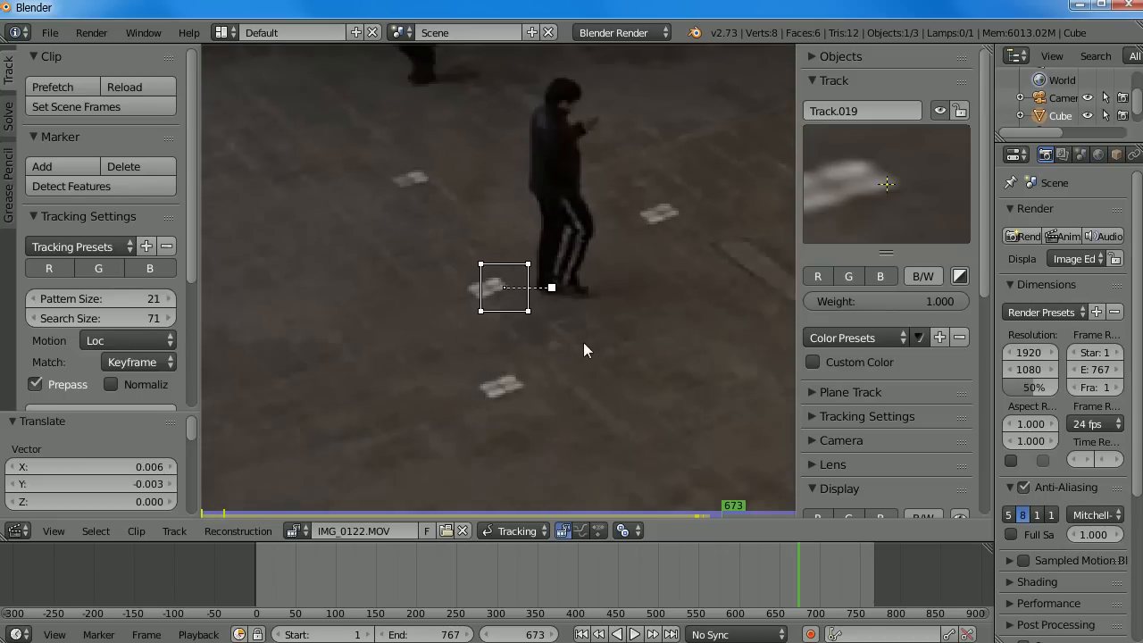
{"action": "key", "text": "ctrl+t"}
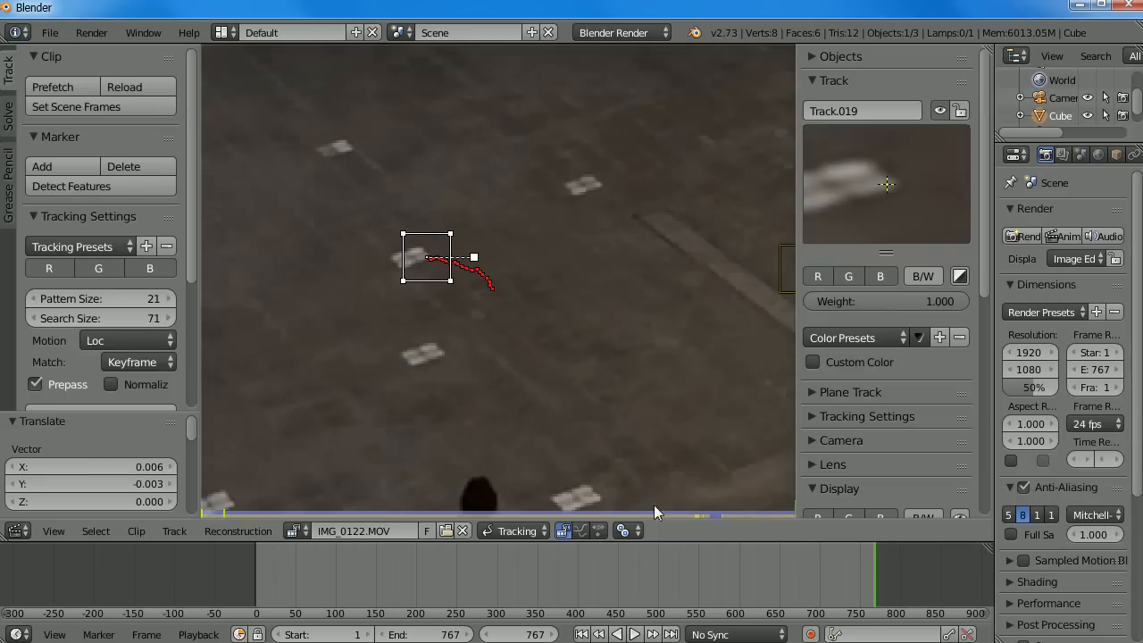
Review the track distribution over the whole image at frames 530, 143 and 1, looking for lost tracks
{"action": "left_click_drag", "start_coordinate": [787, 592], "coordinate": [676, 590]}
{"action": "scroll", "coordinate": [511, 304], "scroll_direction": "down", "scroll_amount": 3}
{"action": "scroll", "coordinate": [514, 305], "scroll_direction": "down", "scroll_amount": 6}
{"action": "scroll", "coordinate": [575, 300], "scroll_direction": "up", "scroll_amount": 2}
{"action": "middle_click_drag", "start_coordinate": [584, 249], "coordinate": [531, 317]}
{"action": "scroll", "coordinate": [562, 292], "scroll_direction": "down", "scroll_amount": 1}
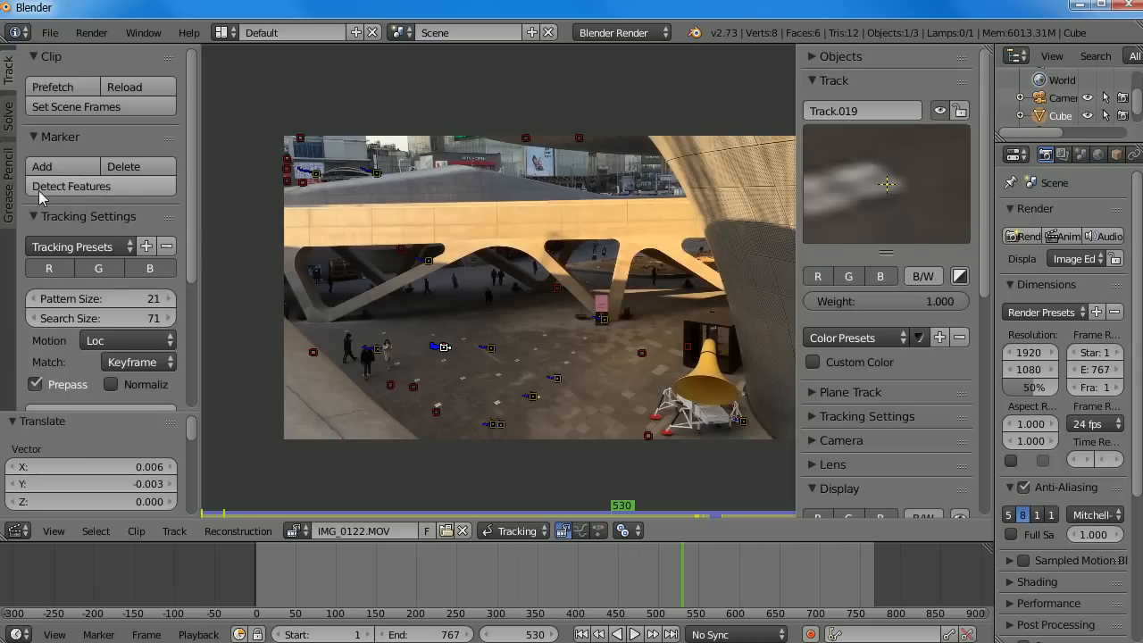
{"action": "scroll", "coordinate": [566, 346], "scroll_direction": "up", "scroll_amount": 3}
{"action": "scroll", "coordinate": [566, 346], "scroll_direction": "down", "scroll_amount": 3}
{"action": "left_click_drag", "start_coordinate": [536, 582], "coordinate": [371, 585]}
{"action": "key", "text": "Left"}
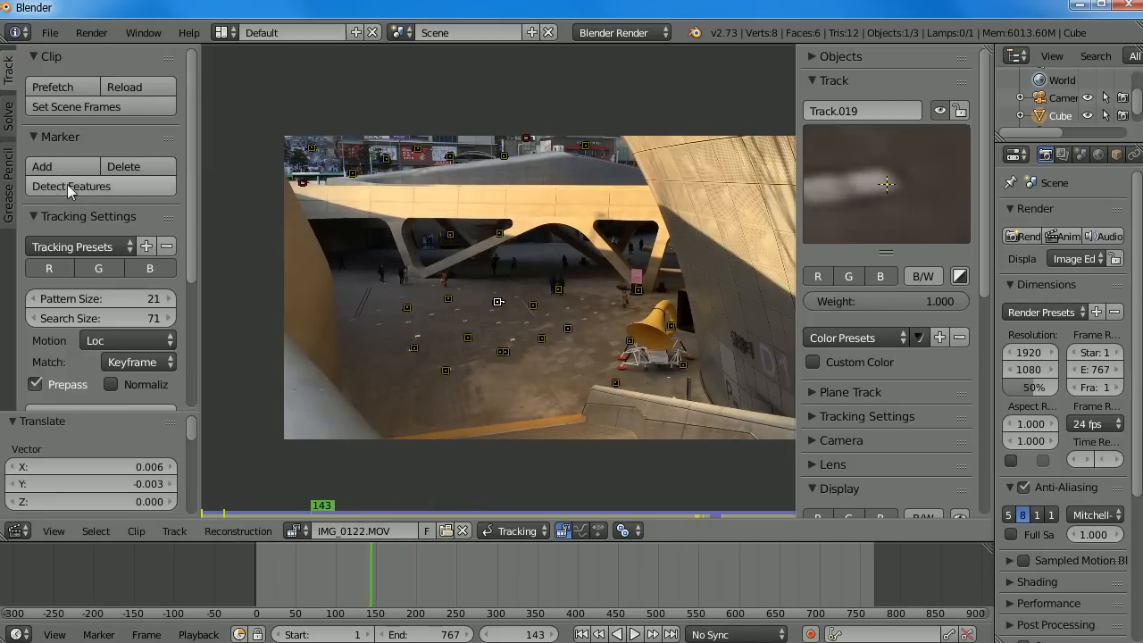
{"action": "left_click_drag", "start_coordinate": [295, 559], "coordinate": [258, 578]}
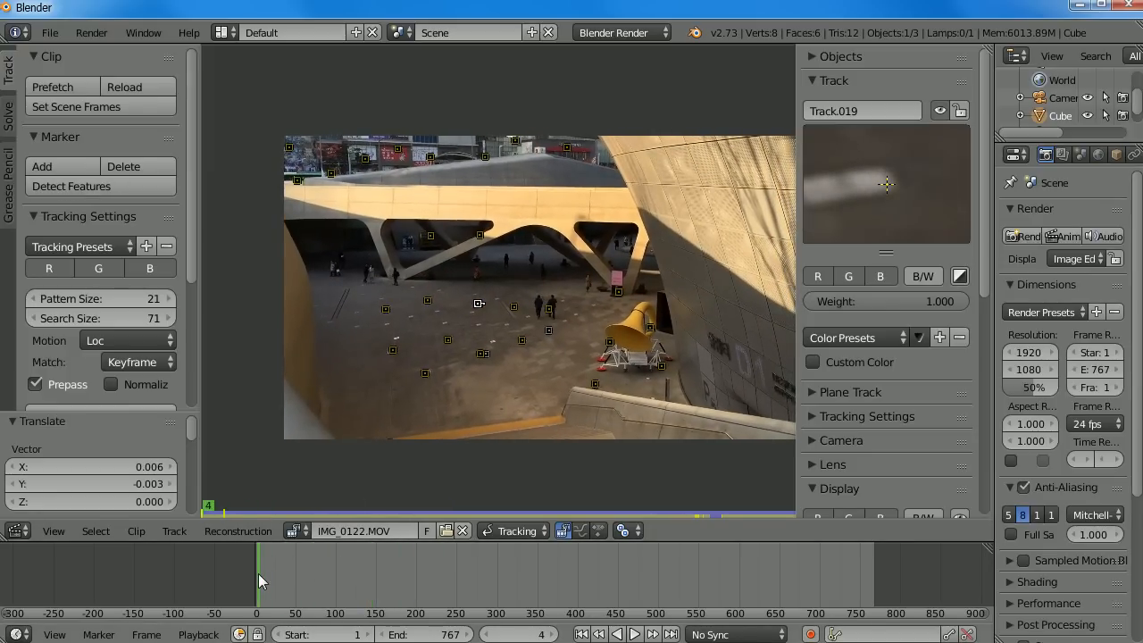
{"action": "key", "text": "Right"}
{"action": "left_click", "coordinate": [258, 579]}
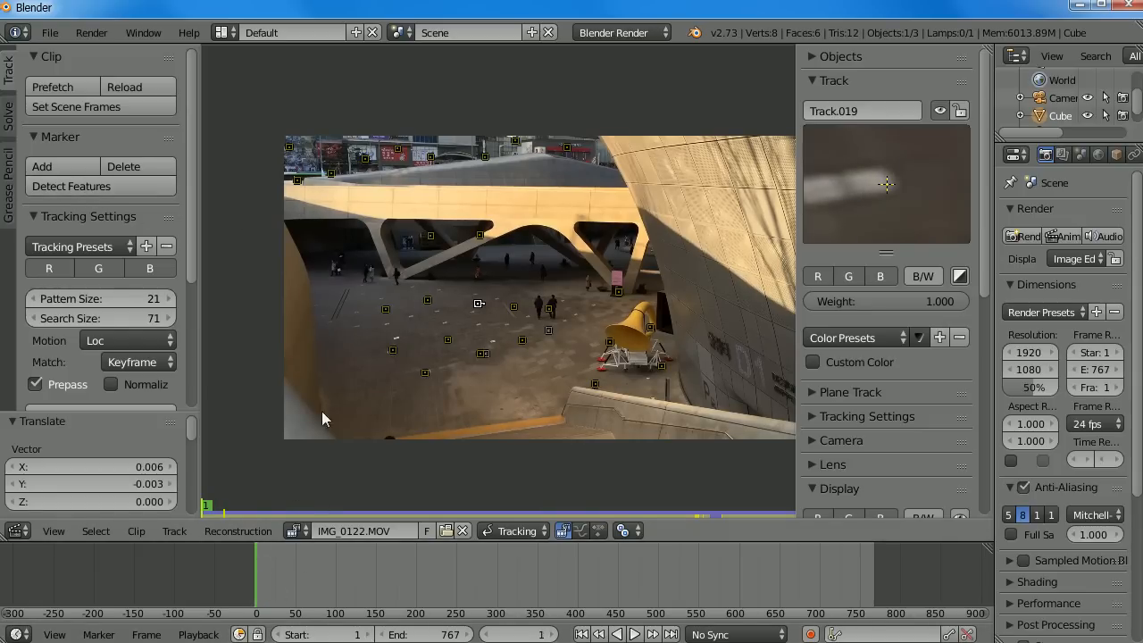
Go to the last frame, 767, and detect new features across the whole frame
{"action": "left_click_drag", "start_coordinate": [527, 596], "coordinate": [874, 601]}
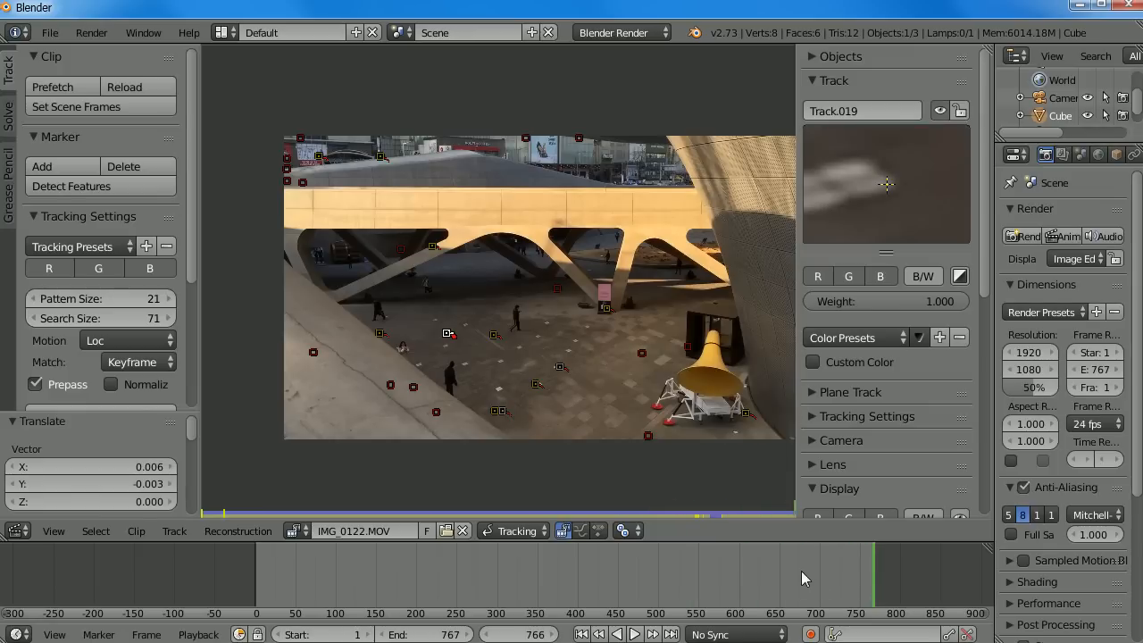
{"action": "key", "text": "Right"}
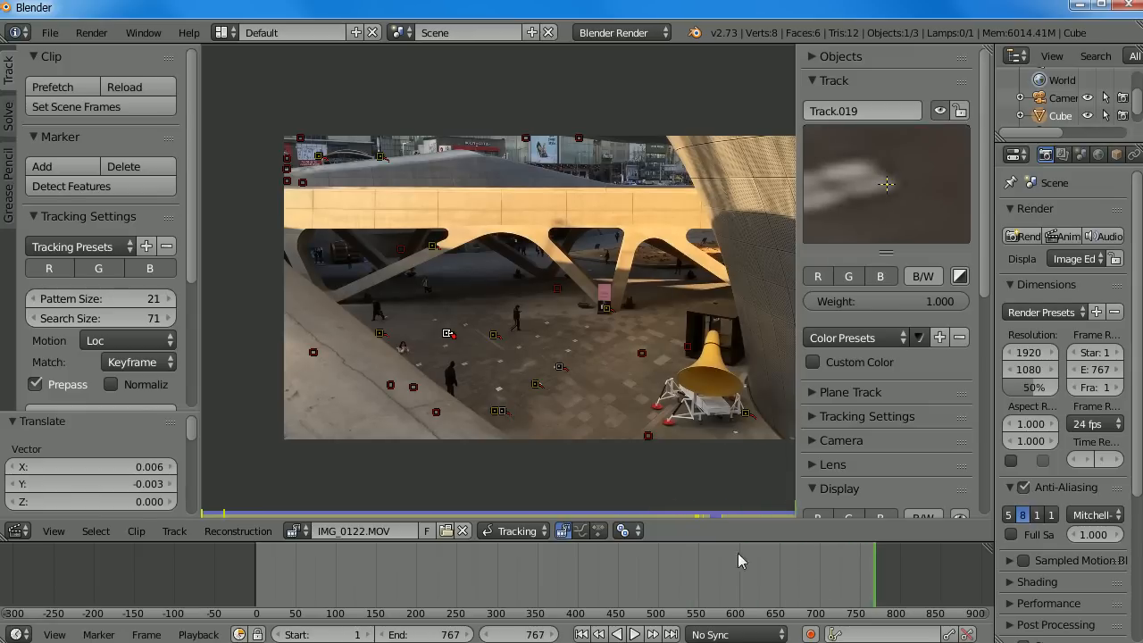
{"action": "left_click", "coordinate": [75, 186]}
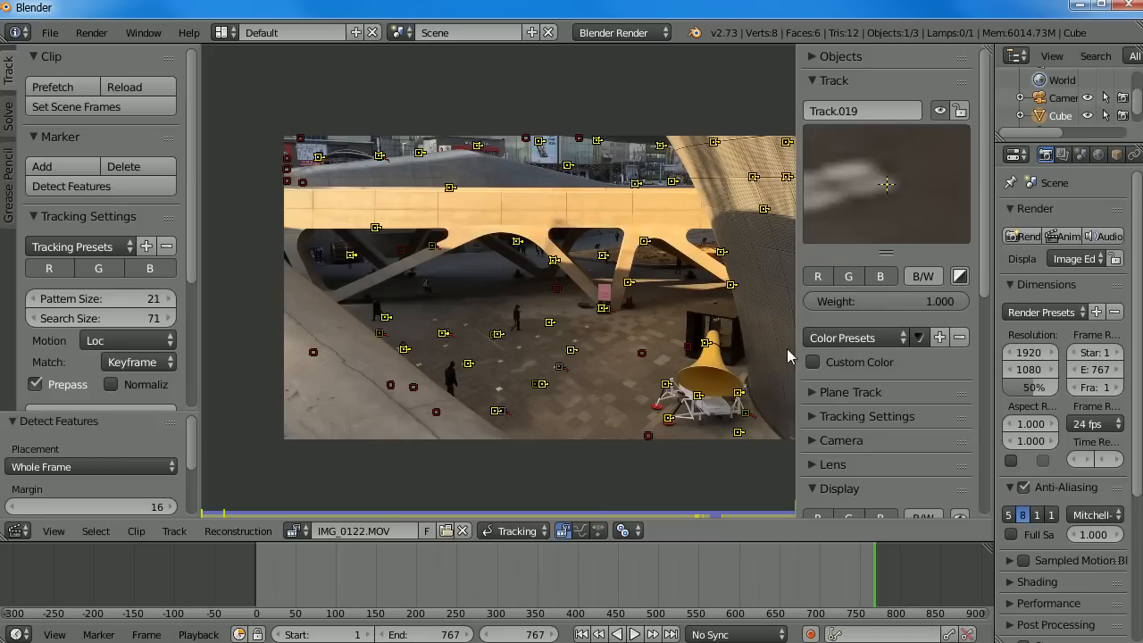
Undo the feature detection, the marker repairs and the forward tracking of the detected tracks
{"action": "mouse_move", "coordinate": [699, 579]}
{"action": "left_mouse_down"}
{"action": "mouse_move", "coordinate": [647, 574]}
{"action": "mouse_move", "coordinate": [750, 585]}
{"action": "mouse_move", "coordinate": [437, 587]}
{"action": "mouse_move", "coordinate": [511, 585]}
{"action": "left_mouse_up"}
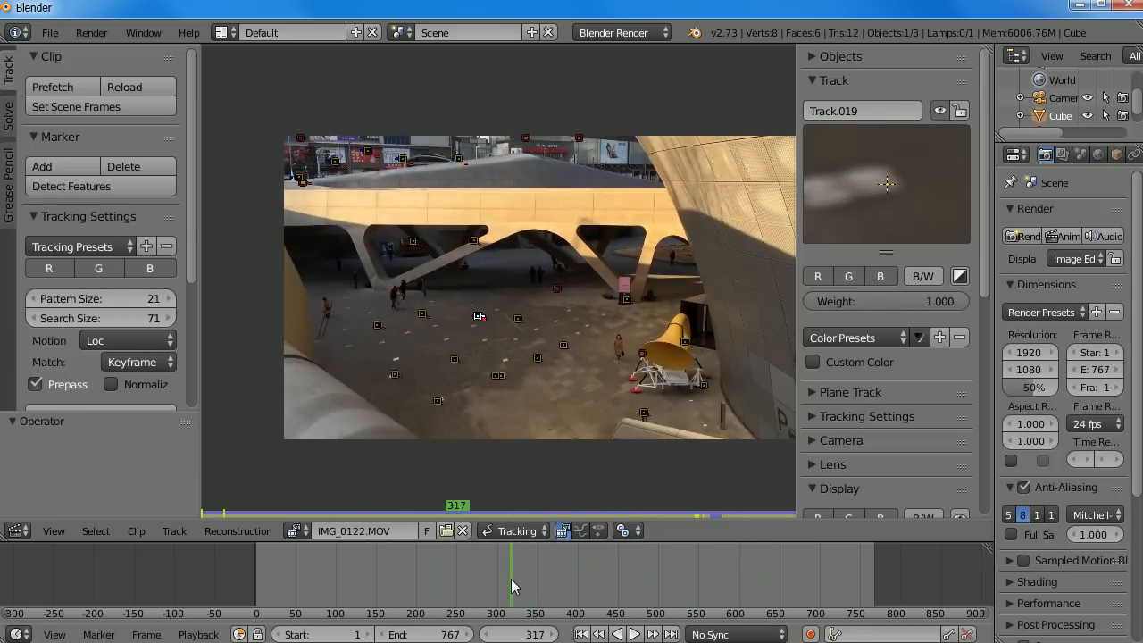
{"action": "scroll", "coordinate": [529, 334], "scroll_direction": "down", "scroll_amount": 1}
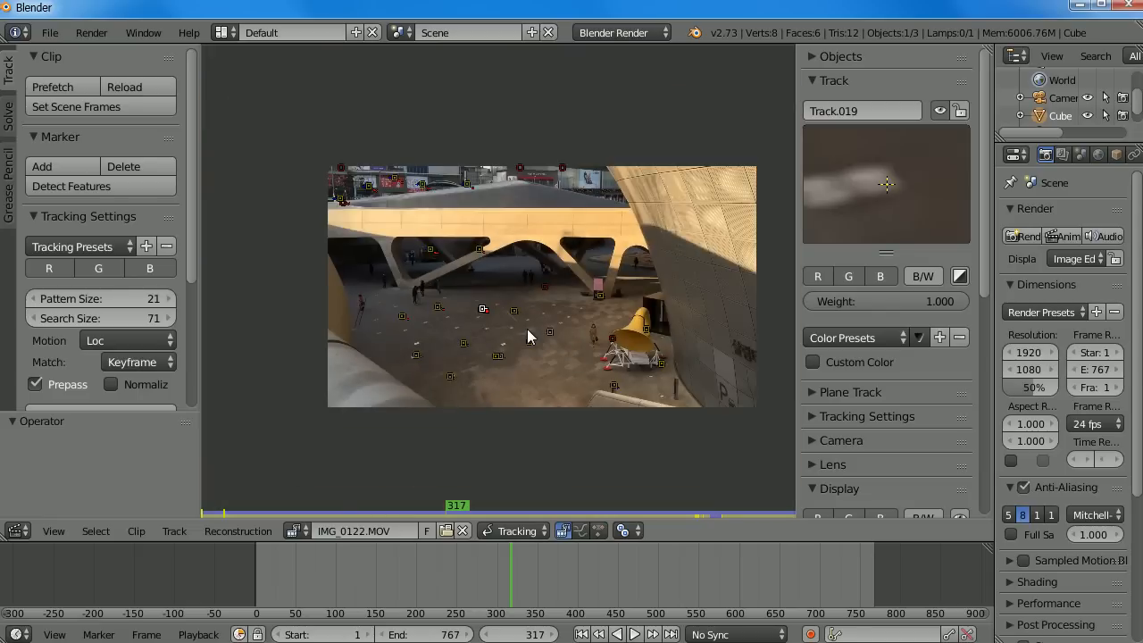
{"action": "scroll", "coordinate": [527, 334], "scroll_direction": "up", "scroll_amount": 4}
{"action": "scroll", "coordinate": [486, 279], "scroll_direction": "down", "scroll_amount": 2}
{"action": "key", "text": "shift+Right"}
{"action": "key", "text": "shift+ctrl+t"}
{"action": "key", "text": "Right"}
{"action": "key", "text": "Right"}
{"action": "key", "text": "Right"}
{"action": "key", "text": "shift+Right"}
{"action": "right_click", "coordinate": [396, 281]}
{"action": "key", "text": "shift+ctrl+t"}
{"action": "key", "text": "shift+Left"}
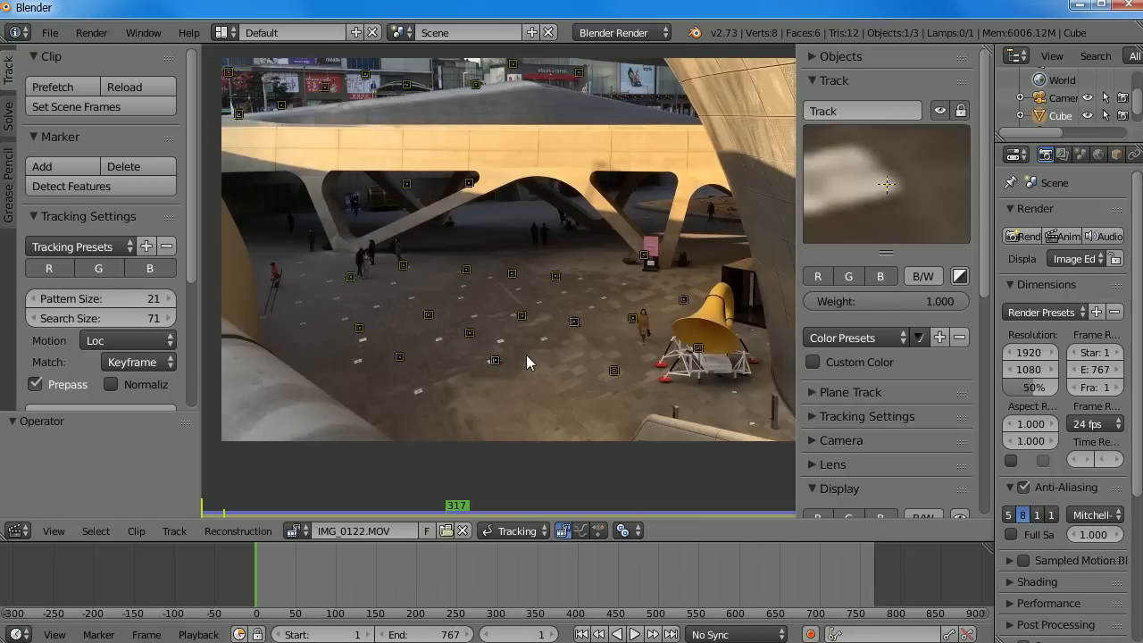
Delete all unlocked tracks on the buildings, floor and horn sculpture, keeping only the two locked floor tracks
{"action": "key", "text": "a"}
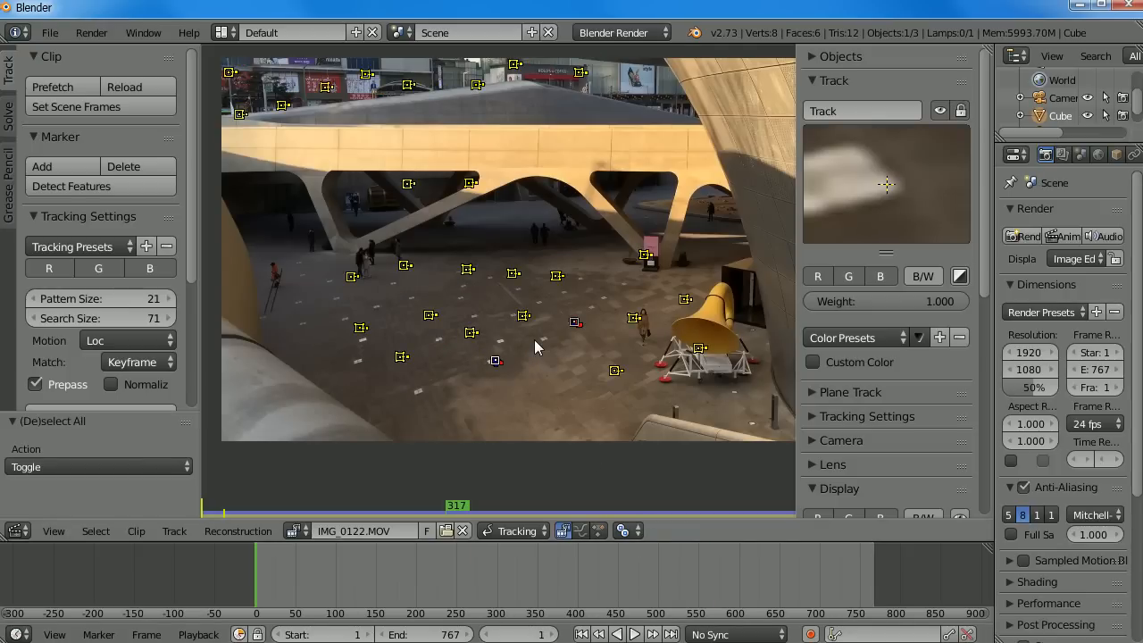
{"action": "scroll", "coordinate": [440, 223], "scroll_direction": "down", "scroll_amount": 1}
{"action": "key", "text": "b"}
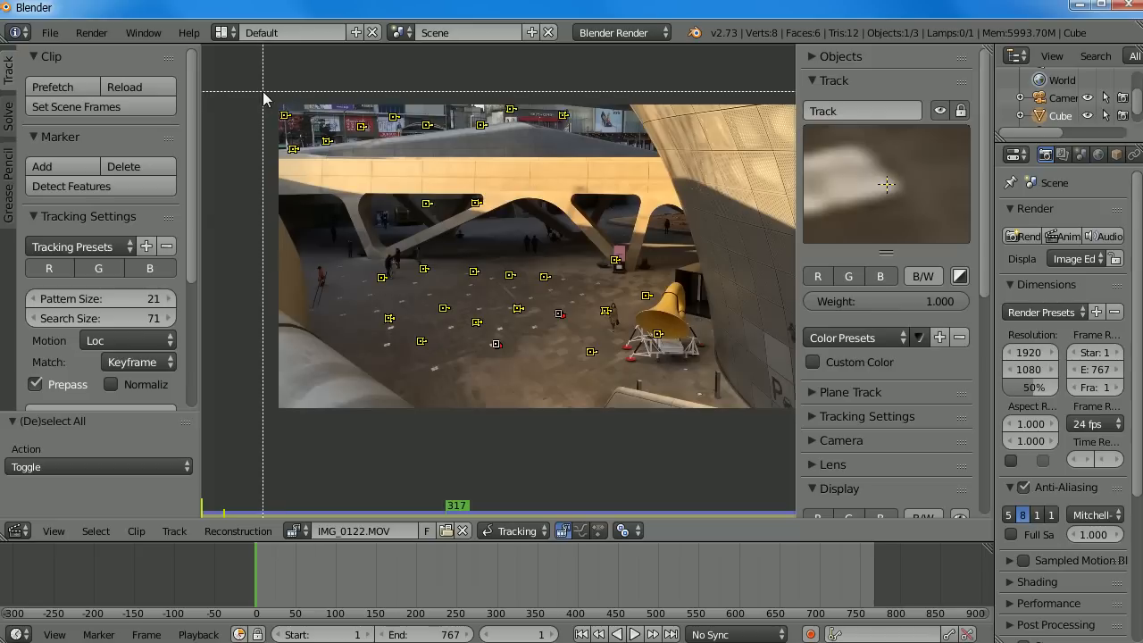
{"action": "key", "text": "Escape"}
{"action": "key", "text": "a"}
{"action": "key", "text": "b"}
{"action": "left_click_drag", "start_coordinate": [263, 96], "coordinate": [641, 284]}
{"action": "key", "text": "b"}
{"action": "left_click_drag", "start_coordinate": [705, 268], "coordinate": [581, 383]}
{"action": "key", "text": "b"}
{"action": "left_click_drag", "start_coordinate": [357, 271], "coordinate": [464, 383]}
{"action": "key", "text": "b"}
{"action": "left_click_drag", "start_coordinate": [451, 271], "coordinate": [529, 329]}
{"action": "key", "text": "x"}
{"action": "left_click", "coordinate": [625, 292]}
At frame 35, add a marker on the right corner of the white floor tile above the lower locked track, about X 0.401, Y 0.316
{"action": "left_click_drag", "start_coordinate": [232, 581], "coordinate": [429, 580]}
{"action": "key", "text": "shift+ctrl+t"}
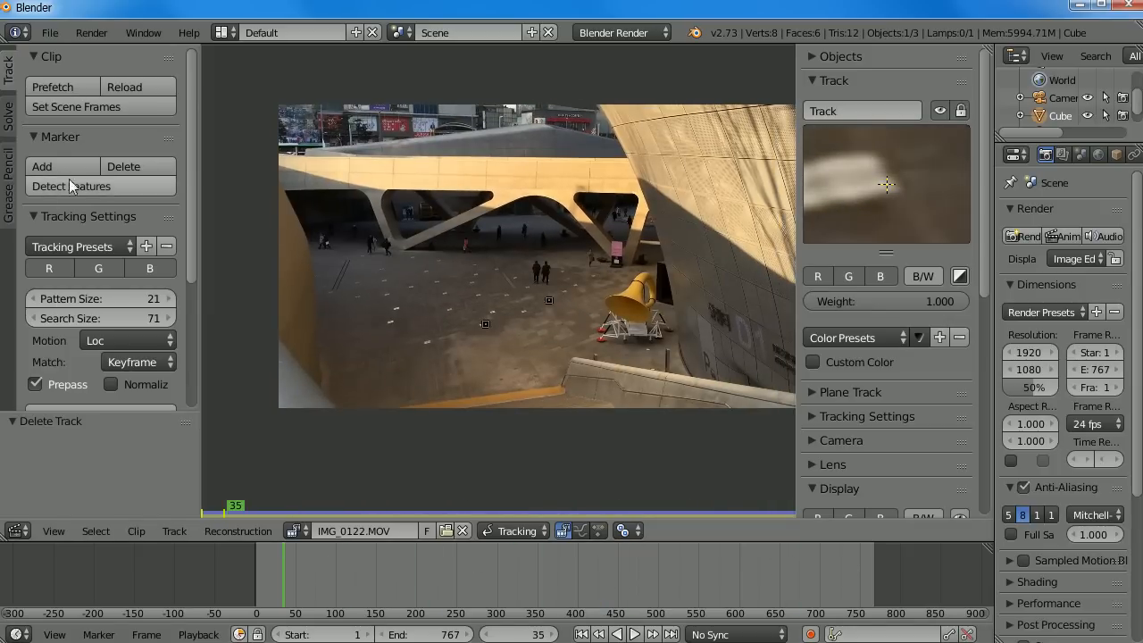
{"action": "scroll", "coordinate": [466, 303], "scroll_direction": "up", "scroll_amount": 5}
{"action": "scroll", "coordinate": [411, 308], "scroll_direction": "up", "scroll_amount": 3}
{"action": "middle_click_drag", "start_coordinate": [474, 477], "coordinate": [591, 295]}
{"action": "scroll", "coordinate": [593, 284], "scroll_direction": "up", "scroll_amount": 2}
{"action": "middle_click_drag", "start_coordinate": [626, 255], "coordinate": [404, 314]}
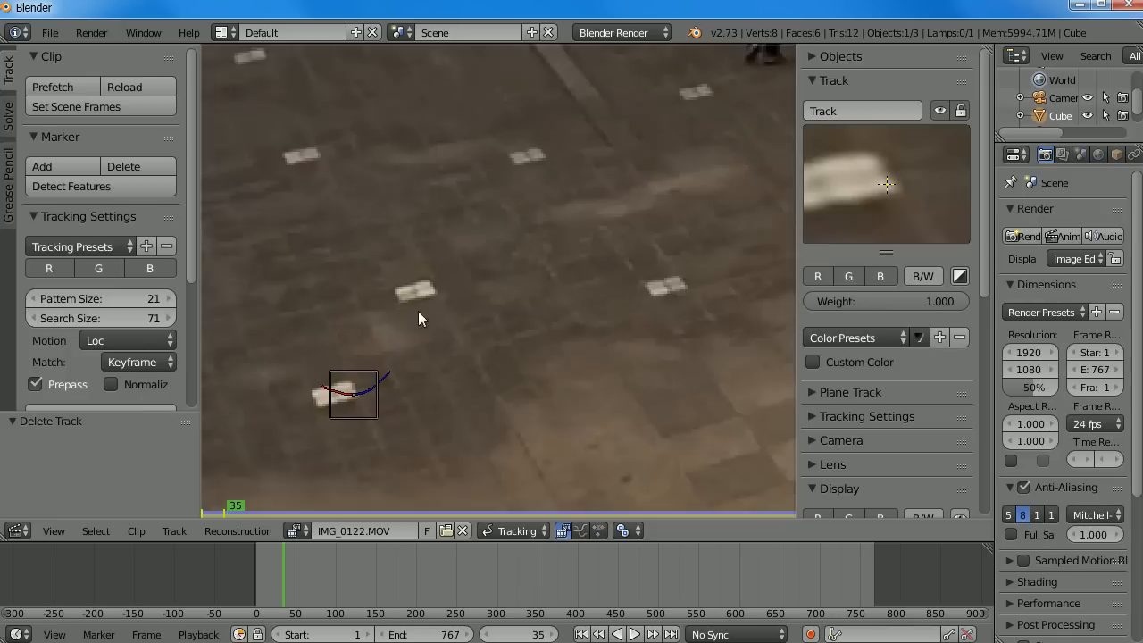
{"action": "scroll", "coordinate": [438, 303], "scroll_direction": "down", "scroll_amount": 2}
{"action": "key", "text": "a"}
{"action": "key", "text": "a"}
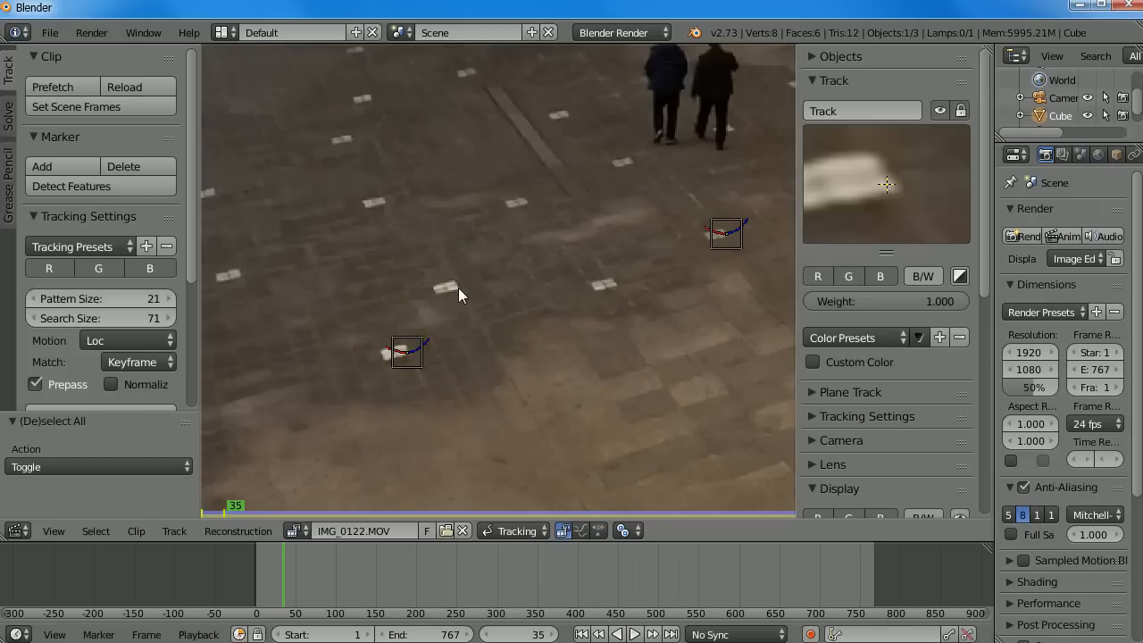
{"action": "left_click", "coordinate": [455, 286], "text": "ctrl"}
{"action": "scroll", "coordinate": [490, 317], "scroll_direction": "up", "scroll_amount": 3}
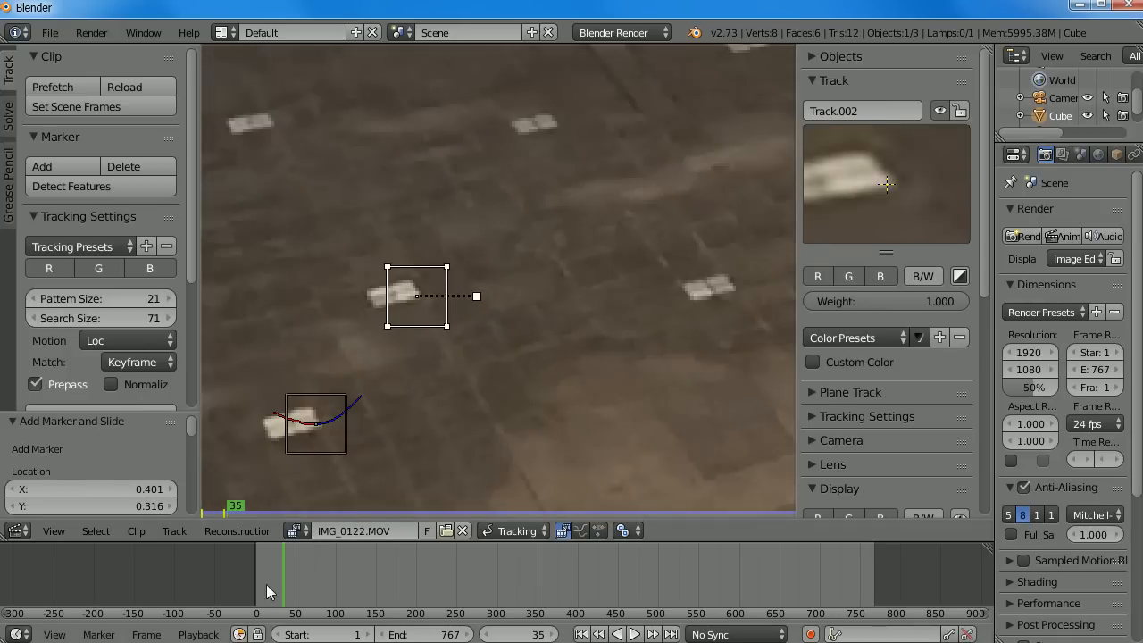
At frame 1, move the new marker onto the right corner of its floor tile and track it forward to frame 767
{"action": "key", "text": "shift+Left"}
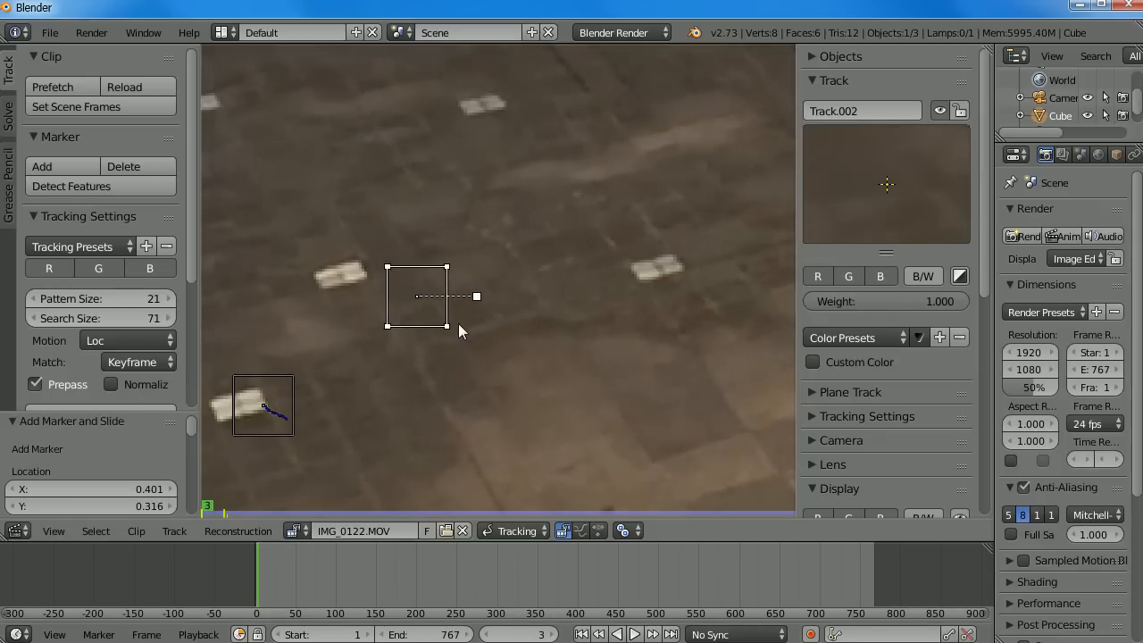
{"action": "key", "text": "g"}
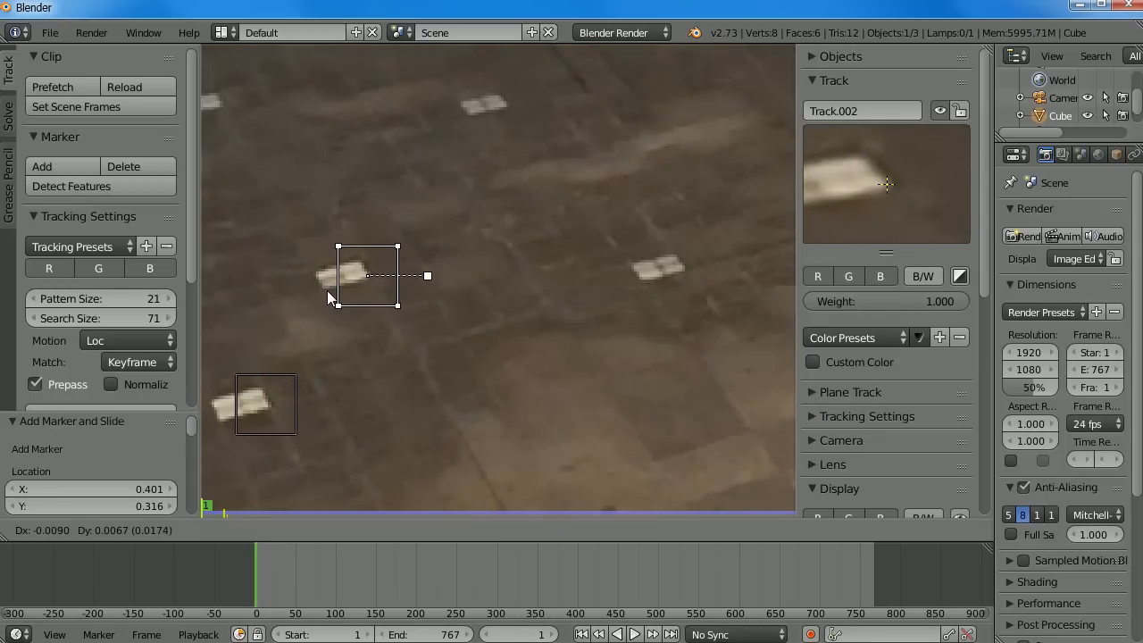
{"action": "left_click", "coordinate": [327, 291]}
{"action": "scroll", "coordinate": [577, 313], "scroll_direction": "down", "scroll_amount": 3}
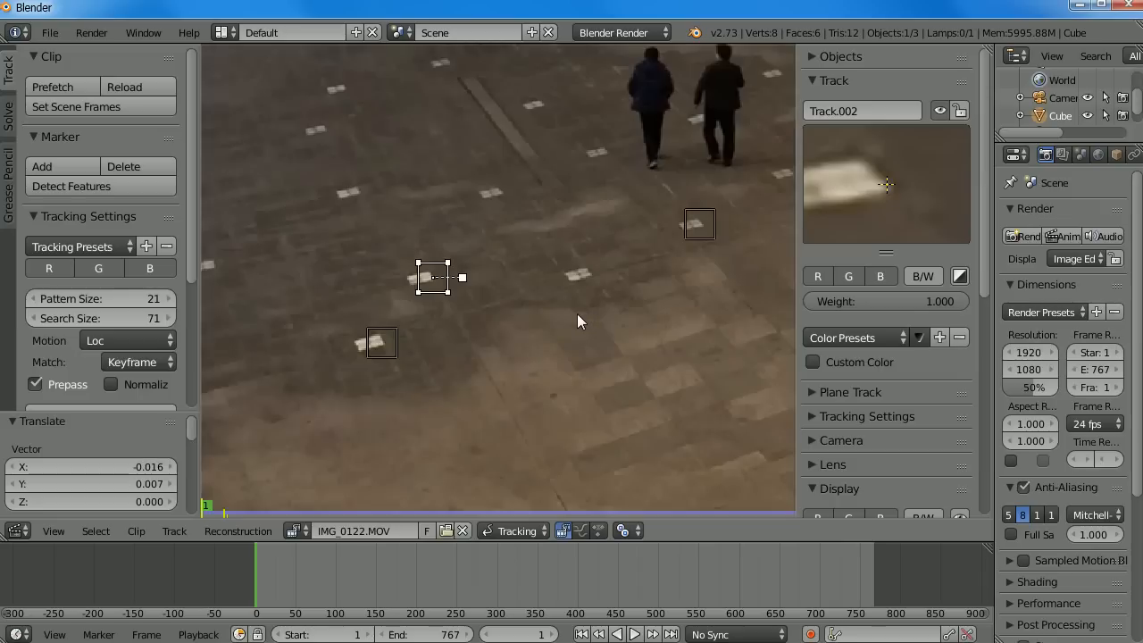
{"action": "scroll", "coordinate": [577, 313], "scroll_direction": "down", "scroll_amount": 2}
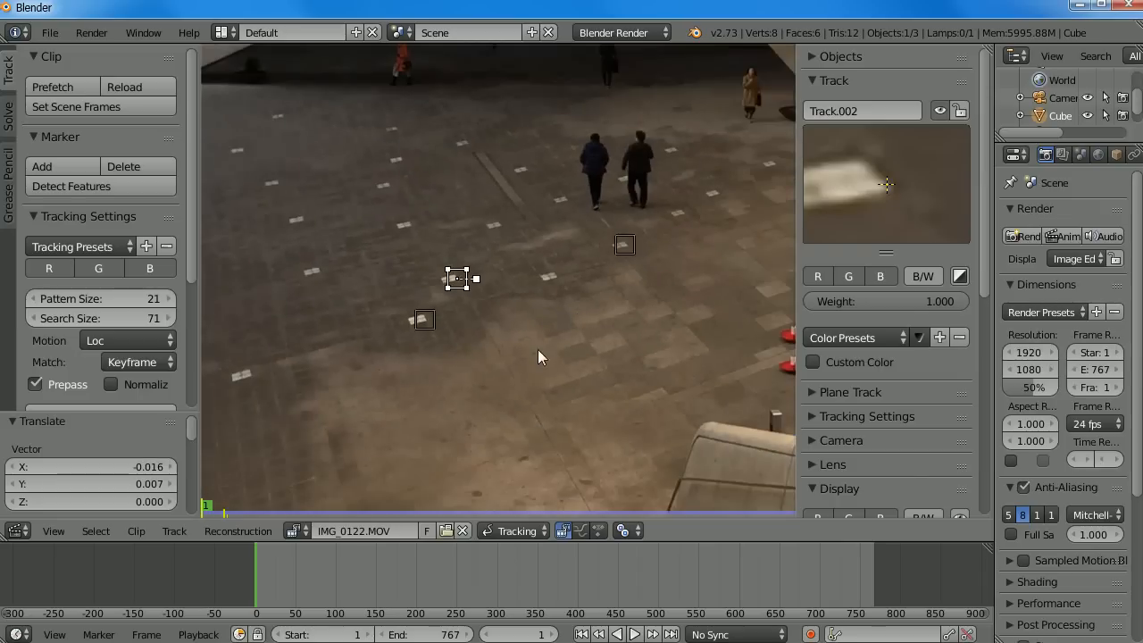
{"action": "scroll", "coordinate": [533, 349], "scroll_direction": "down", "scroll_amount": 1}
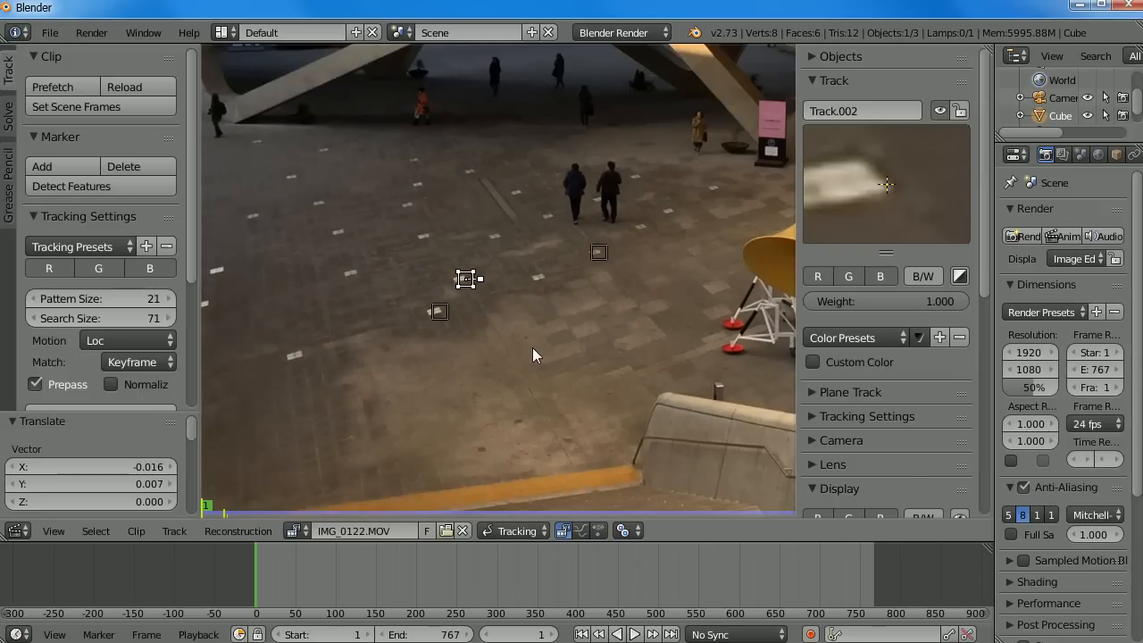
{"action": "key", "text": "ctrl+t"}
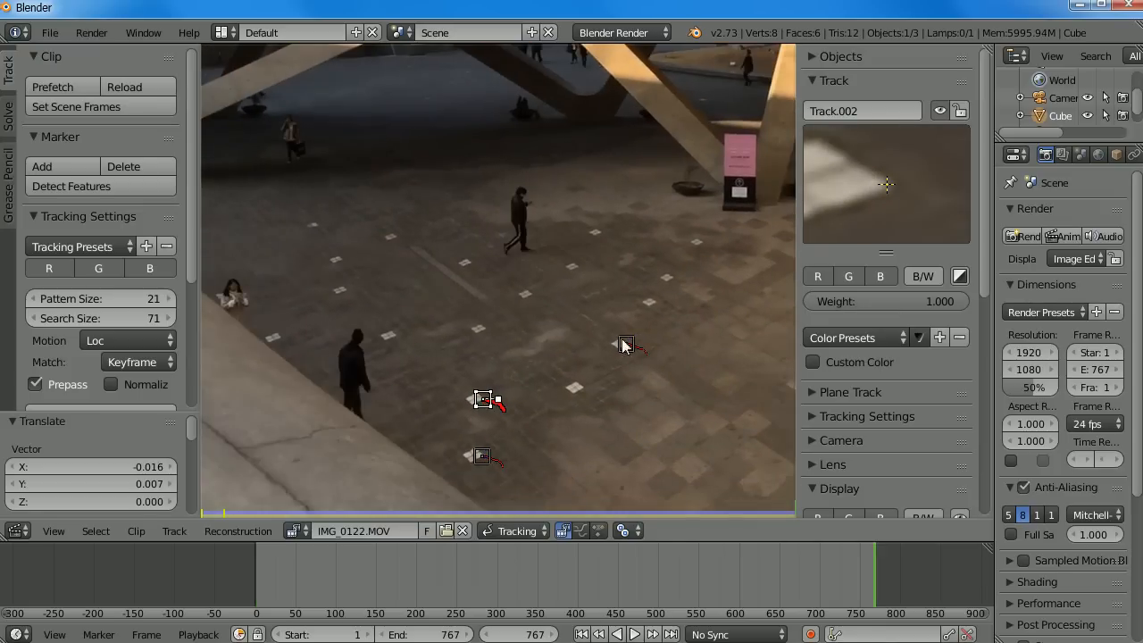
At frame 767, add a marker at about X 0.477, Y 0.181 on the untracked tile between the floor tracks and track it backward
{"action": "scroll", "coordinate": [621, 400], "scroll_direction": "up", "scroll_amount": 3}
{"action": "scroll", "coordinate": [611, 266], "scroll_direction": "up", "scroll_amount": 4}
{"action": "middle_click_drag", "start_coordinate": [729, 337], "coordinate": [447, 266]}
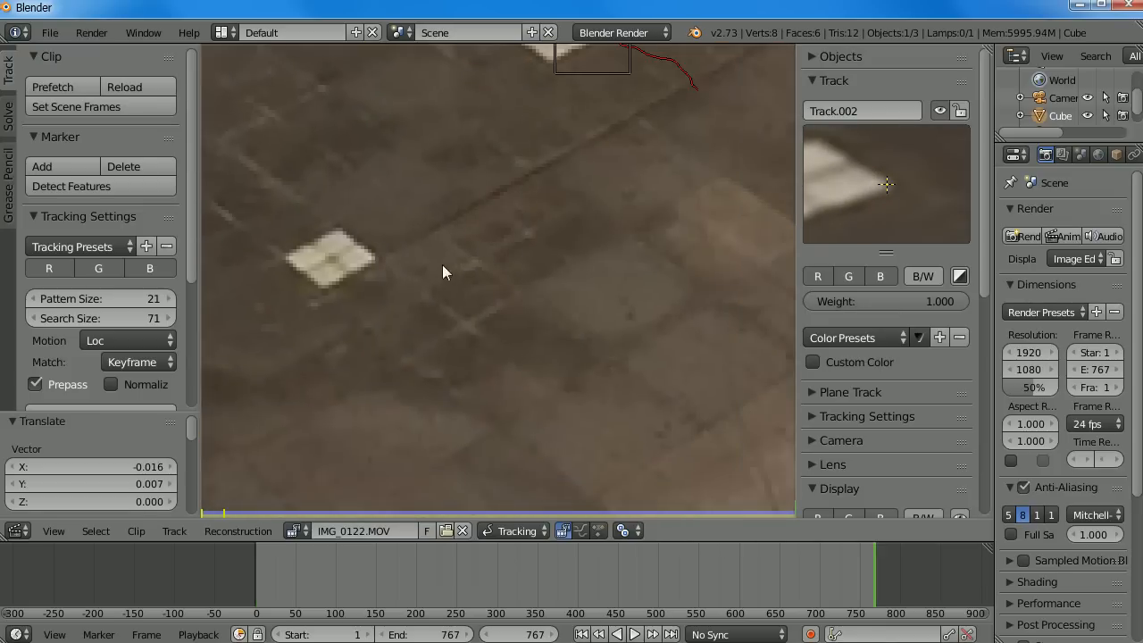
{"action": "left_click", "coordinate": [370, 257], "text": "ctrl"}
{"action": "scroll", "coordinate": [488, 288], "scroll_direction": "down", "scroll_amount": 5}
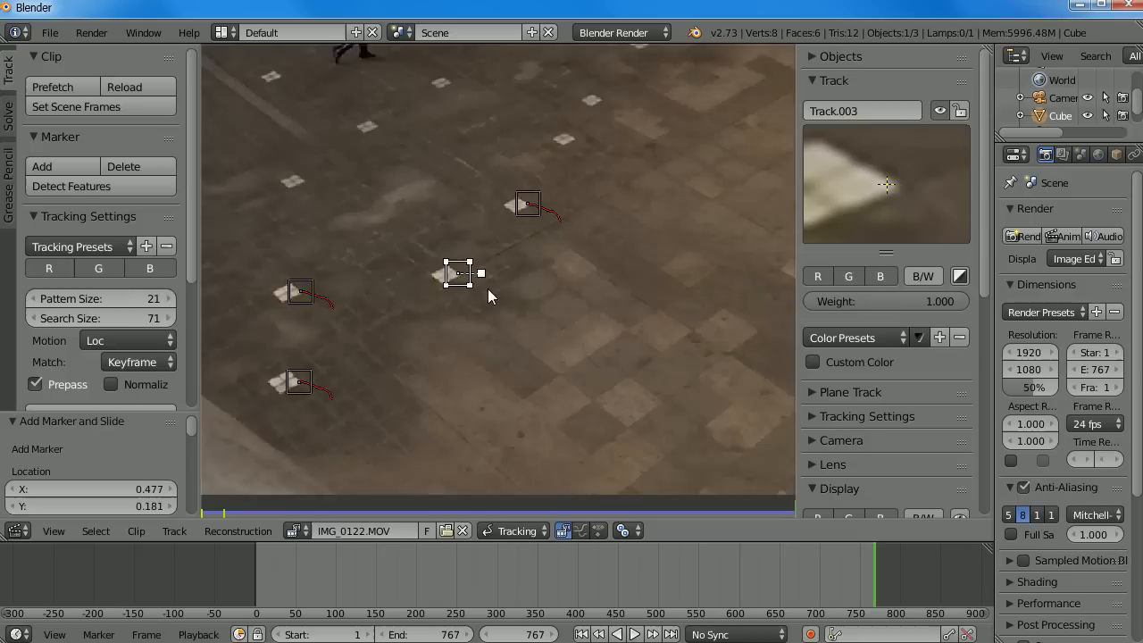
{"action": "key", "text": "ctrl+t"}
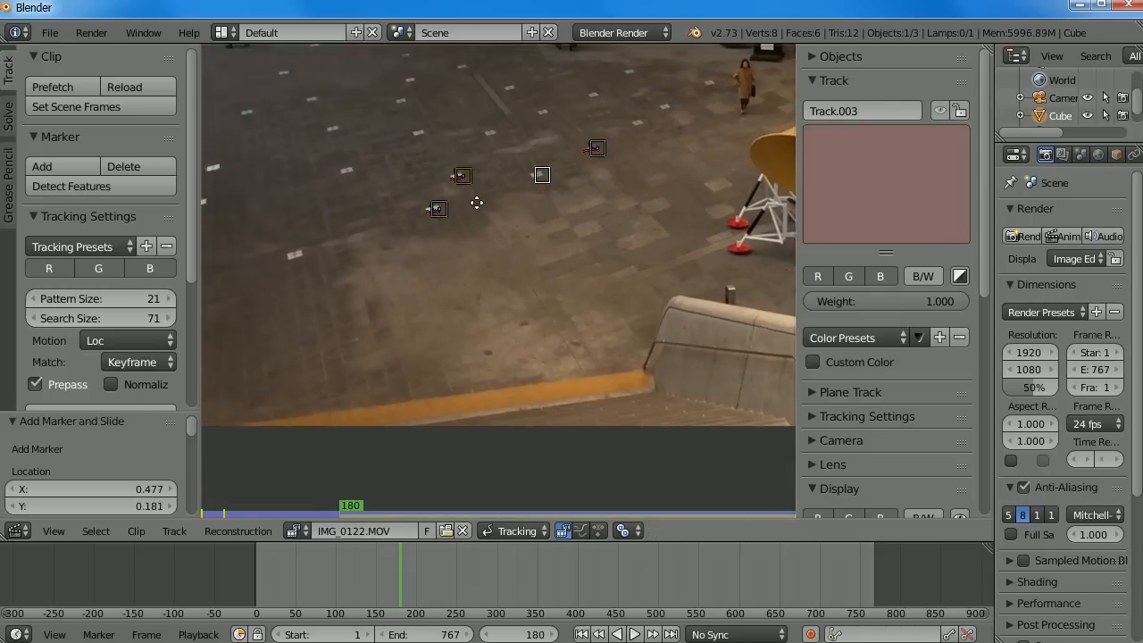
Step through the frames where the backward track stopped and reposition the marker on the tile's right corner at frame 181
{"action": "middle_click_drag", "start_coordinate": [642, 261], "coordinate": [388, 283]}
{"action": "scroll", "coordinate": [390, 268], "scroll_direction": "up", "scroll_amount": 4}
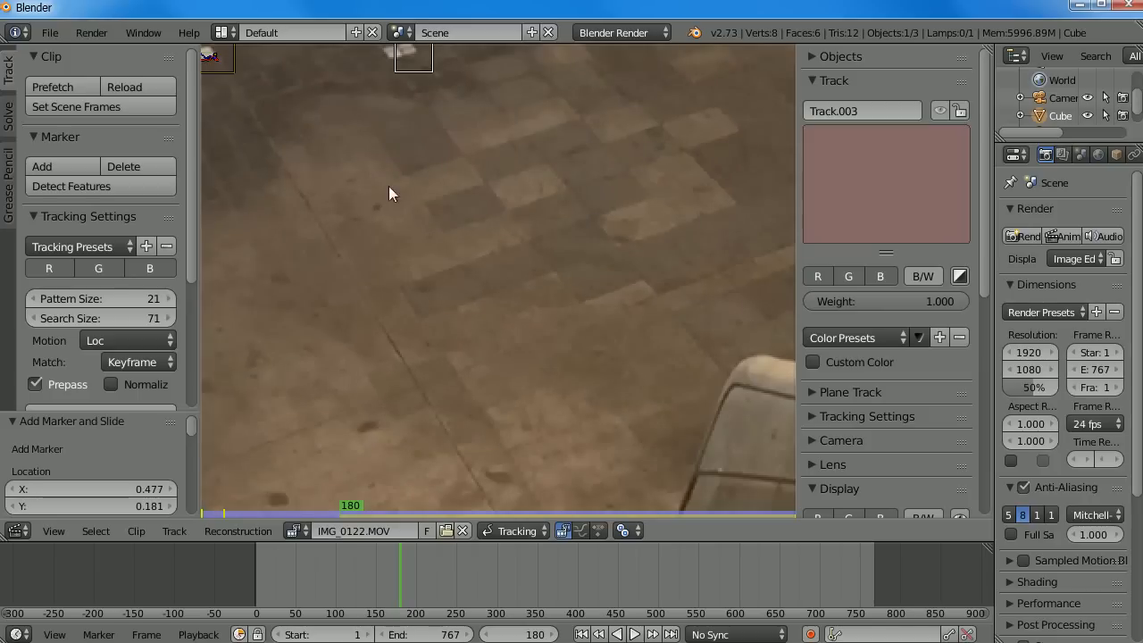
{"action": "middle_click_drag", "start_coordinate": [428, 125], "coordinate": [551, 400]}
{"action": "scroll", "coordinate": [580, 382], "scroll_direction": "up", "scroll_amount": 3}
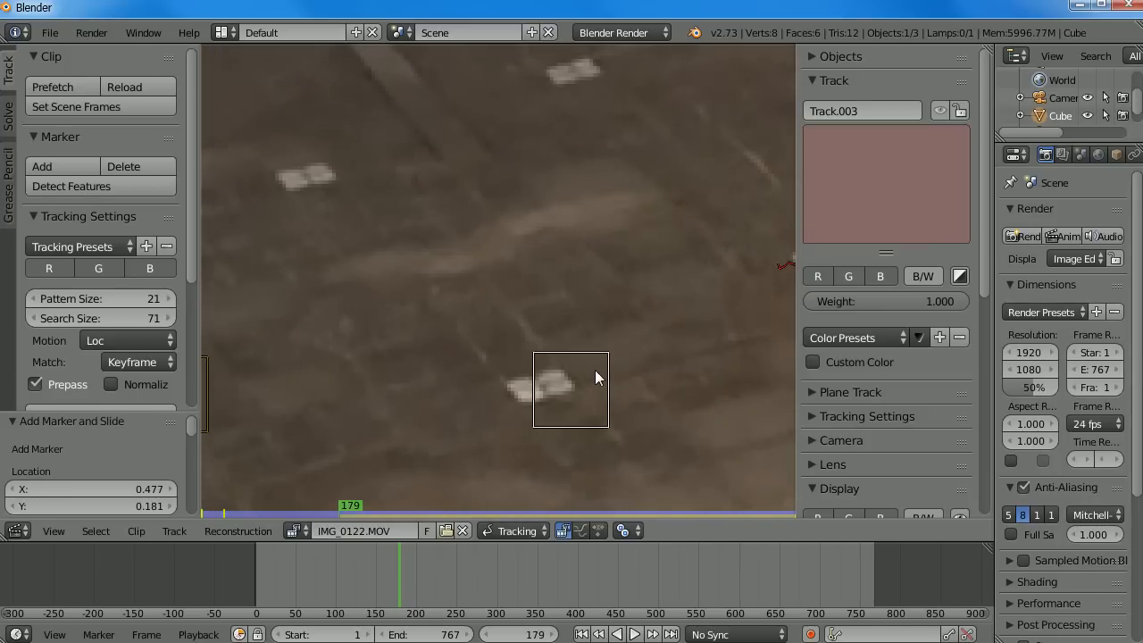
{"action": "key", "text": "Right"}
{"action": "key", "text": "Right"}
{"action": "key", "text": "Right"}
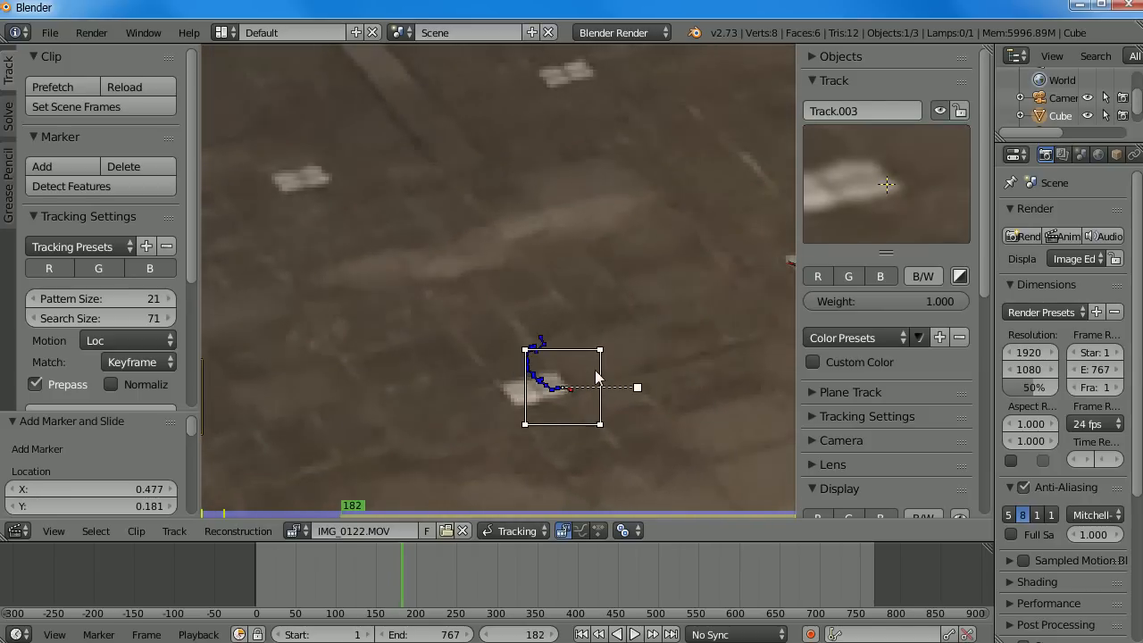
{"action": "key", "text": "Left"}
{"action": "key", "text": "Left"}
{"action": "scroll", "coordinate": [596, 376], "scroll_direction": "up", "scroll_amount": 1}
{"action": "scroll", "coordinate": [608, 388], "scroll_direction": "up", "scroll_amount": 1}
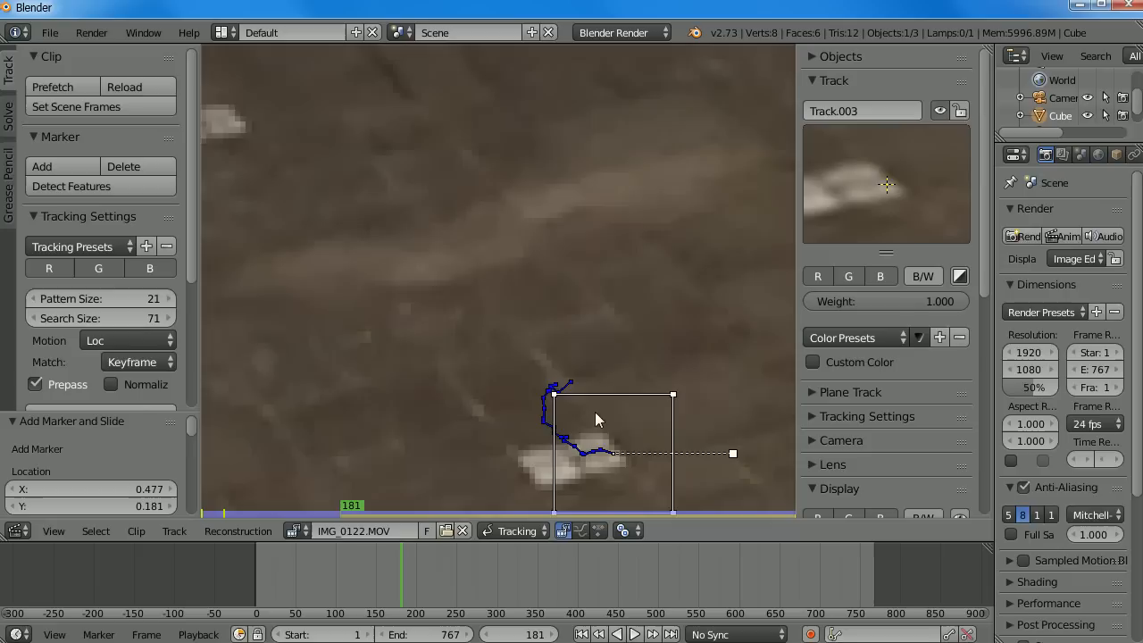
{"action": "middle_click_drag", "start_coordinate": [672, 482], "coordinate": [628, 365]}
{"action": "key", "text": "g"}
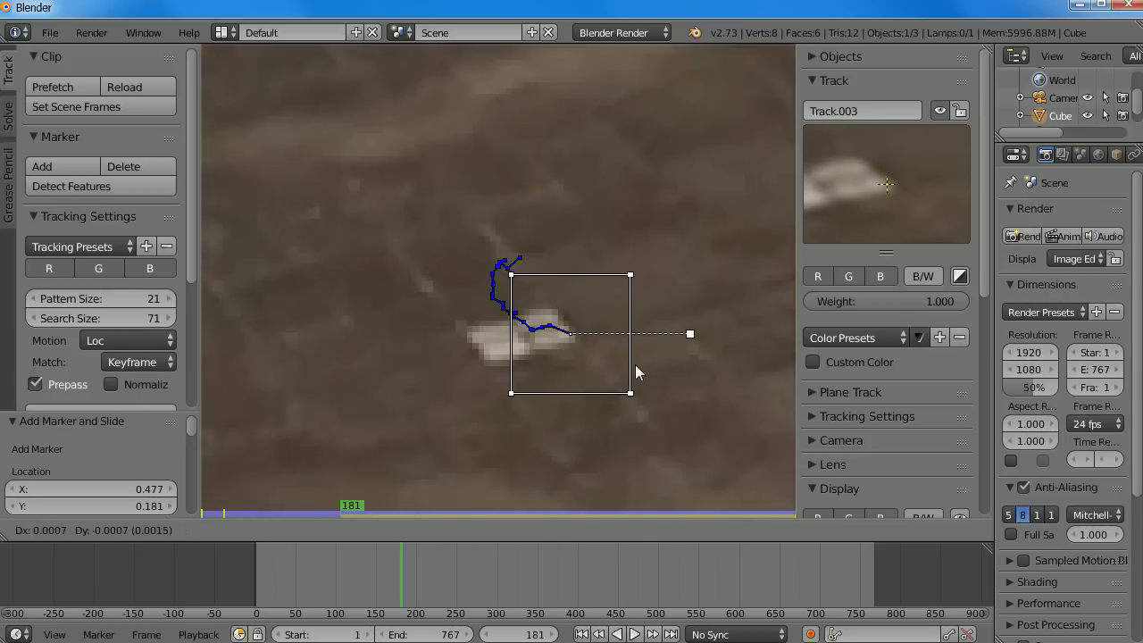
{"action": "left_click", "coordinate": [635, 364]}
Compare the marker on the neighbouring frames, nudge it closer to the tile corner at frame 181, and continue its track back to frame 1
{"action": "key", "text": "Left"}
{"action": "key", "text": "Right"}
{"action": "key", "text": "Right"}
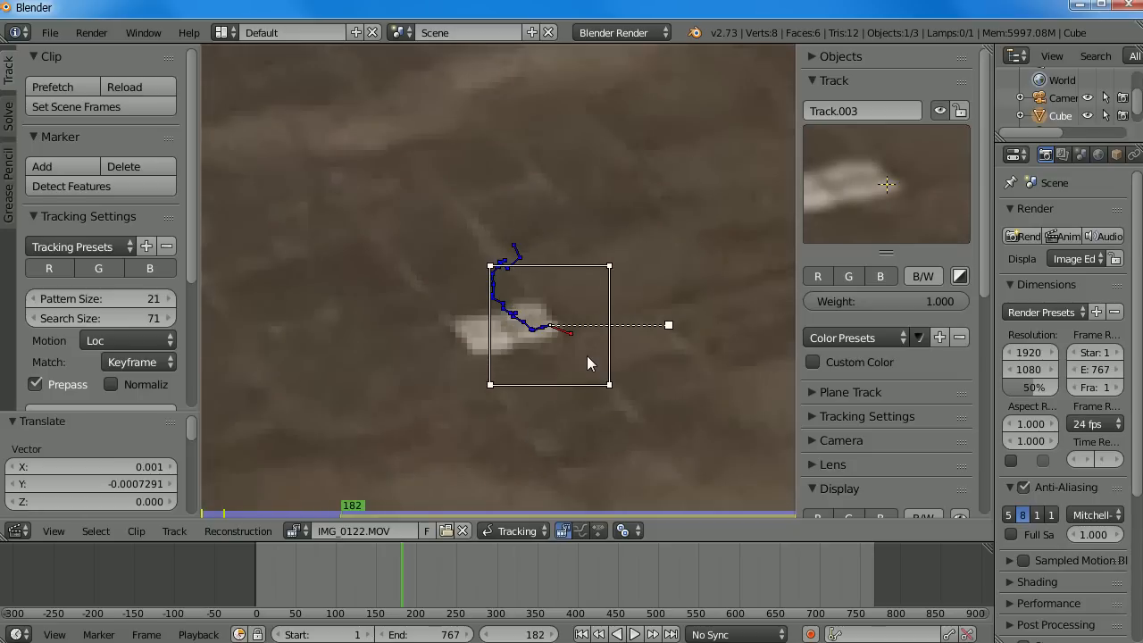
{"action": "key", "text": "Right"}
{"action": "key", "text": "Right"}
{"action": "key", "text": "Left"}
{"action": "key", "text": "Left"}
{"action": "key", "text": "Left"}
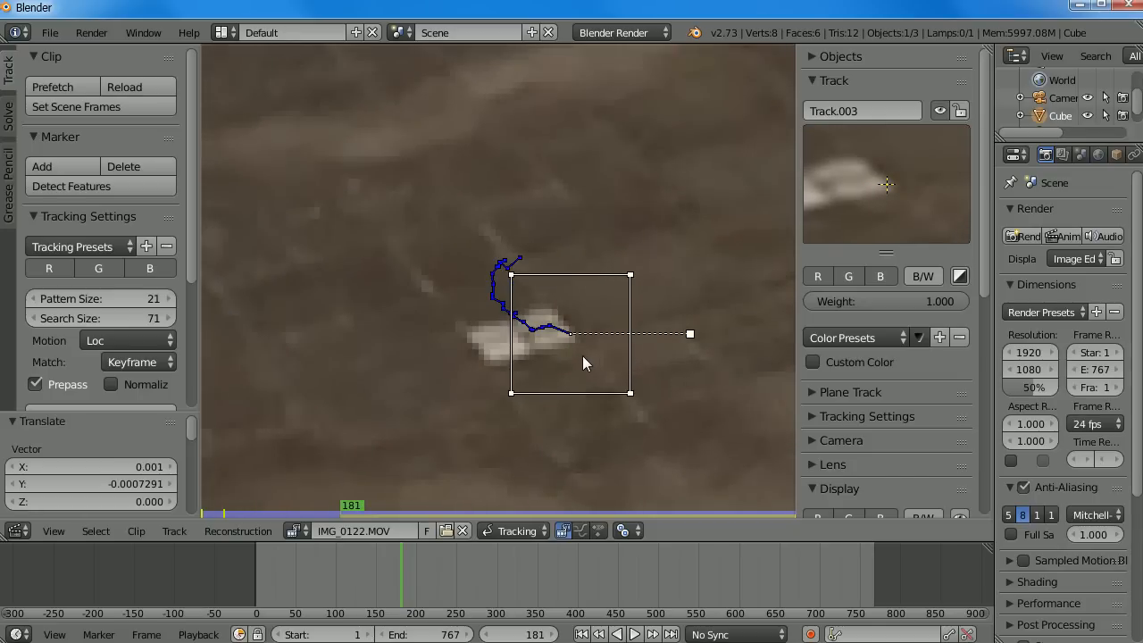
{"action": "key", "text": "g"}
{"action": "left_click", "coordinate": [578, 354]}
{"action": "scroll", "coordinate": [585, 355], "scroll_direction": "down", "scroll_amount": 5}
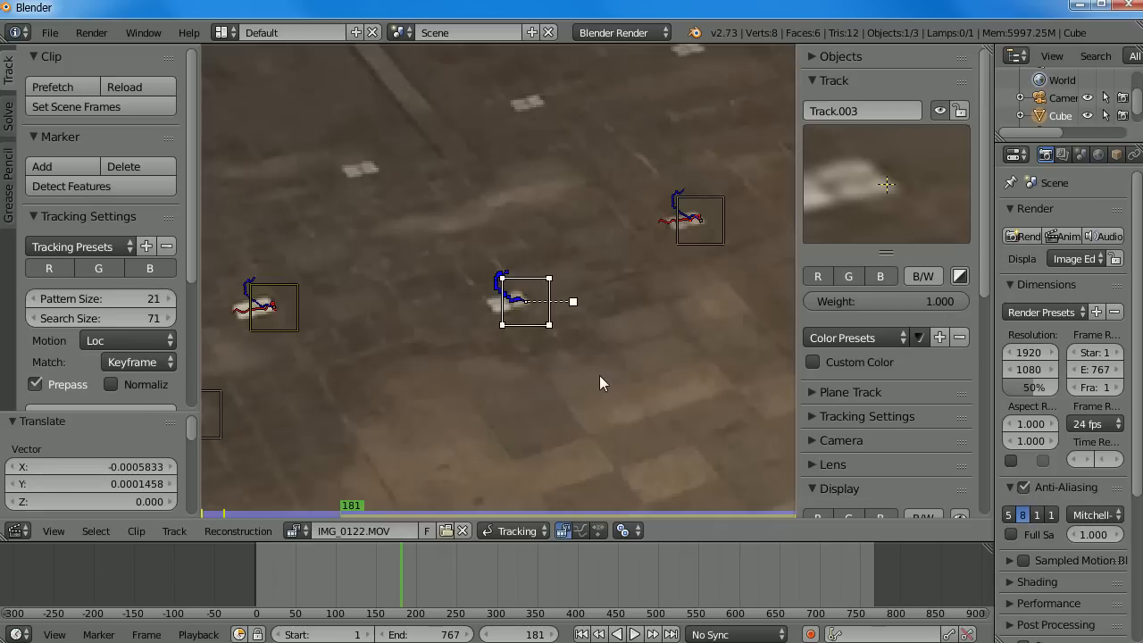
{"action": "key", "text": "shift+Left"}
At frame 1, add a marker at about X 0.365, Y 0.379 on a farther floor tile's right corner and track it forward to frame 767
{"action": "middle_click_drag", "start_coordinate": [311, 283], "coordinate": [537, 374]}
{"action": "scroll", "coordinate": [438, 368], "scroll_direction": "up", "scroll_amount": 6}
{"action": "middle_click_drag", "start_coordinate": [359, 461], "coordinate": [548, 210]}
{"action": "scroll", "coordinate": [547, 218], "scroll_direction": "up", "scroll_amount": 2}
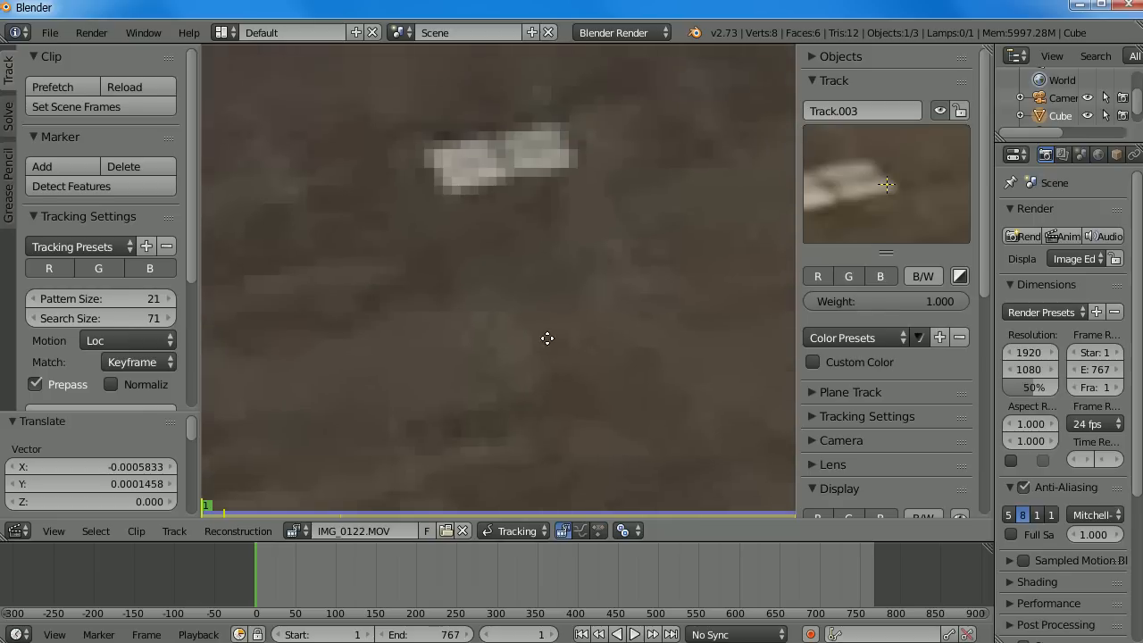
{"action": "middle_click_drag", "start_coordinate": [543, 276], "coordinate": [576, 301]}
{"action": "left_click", "coordinate": [579, 284], "text": "ctrl"}
{"action": "scroll", "coordinate": [619, 323], "scroll_direction": "down", "scroll_amount": 7}
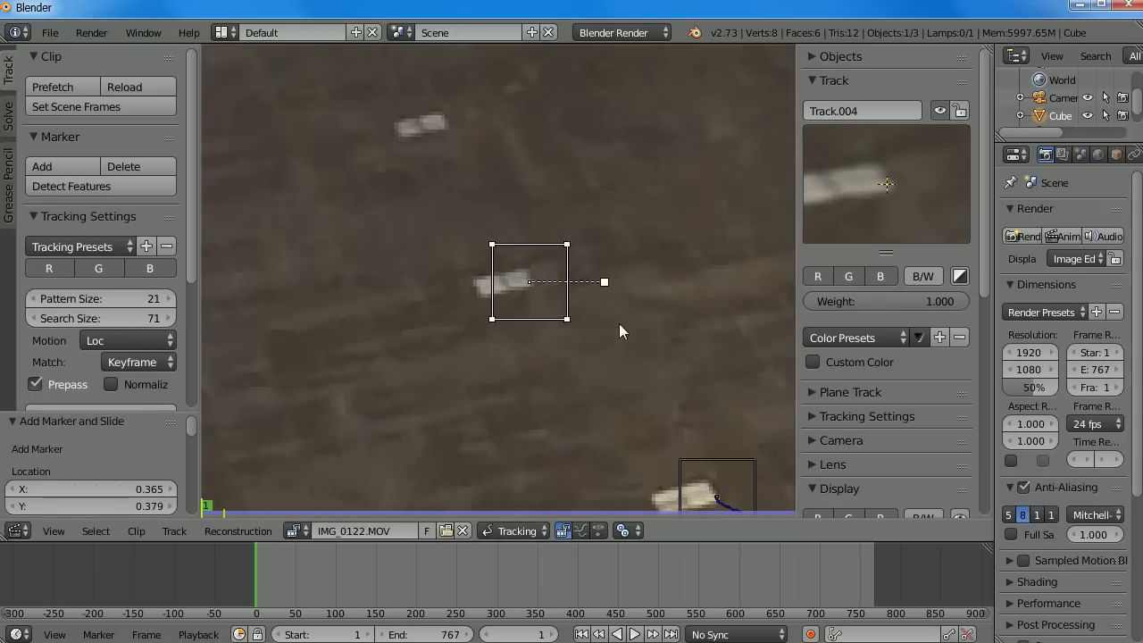
{"action": "key", "text": "ctrl+t"}
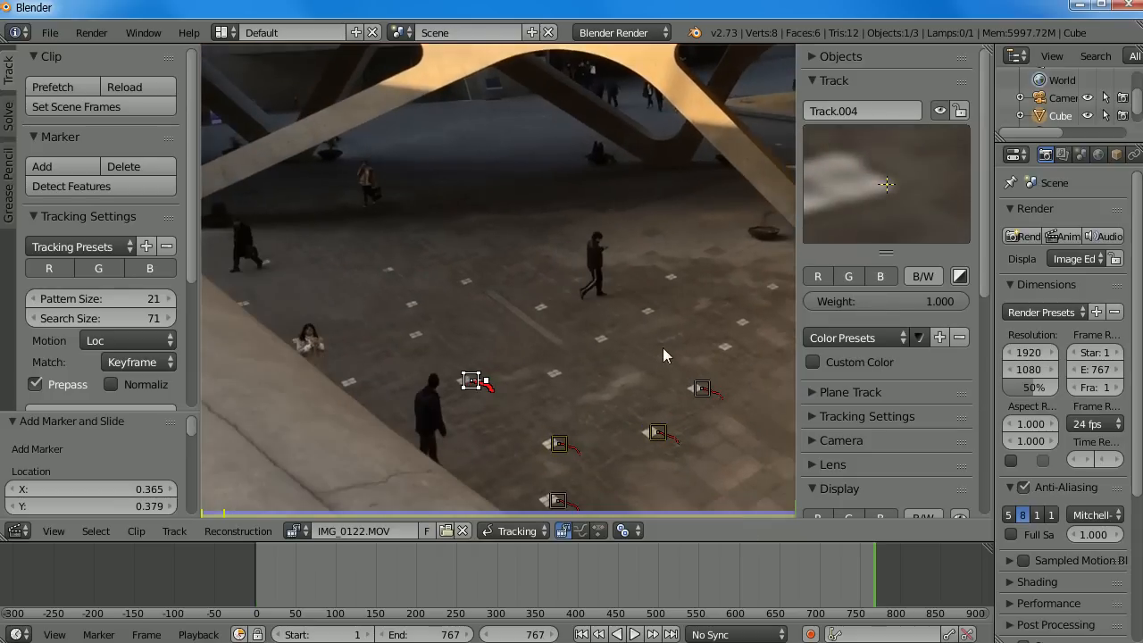
At frame 767, add a marker on the floor tile near the pink sign, about X 0.565, Y 0.371, and track it backward to frame 1
{"action": "scroll", "coordinate": [594, 295], "scroll_direction": "up", "scroll_amount": 8}
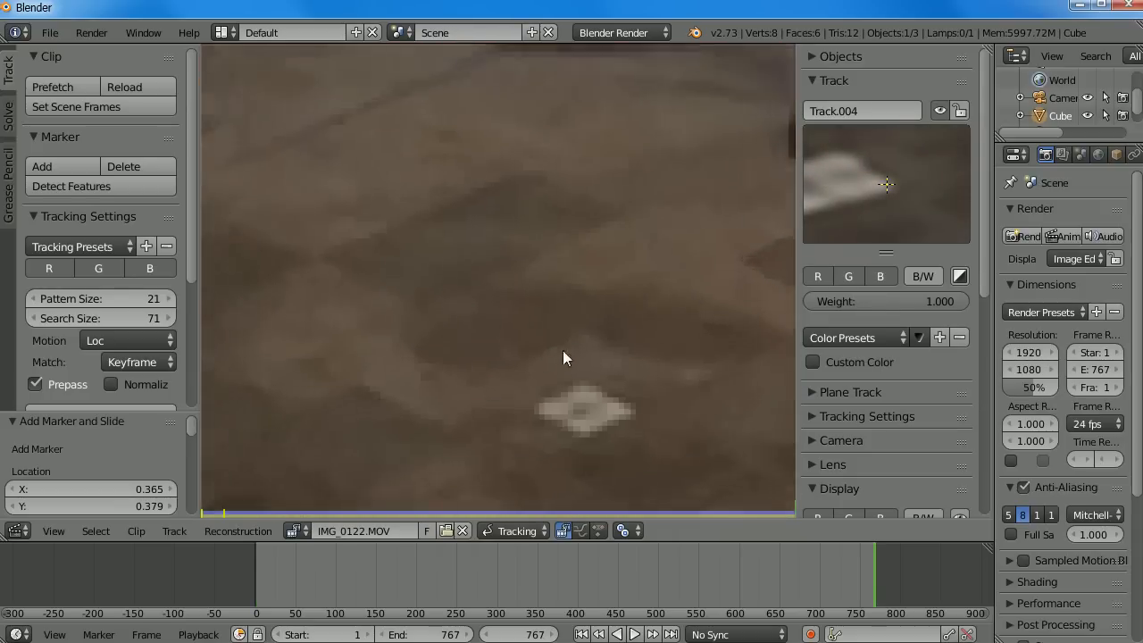
{"action": "left_click", "coordinate": [548, 311], "text": "ctrl"}
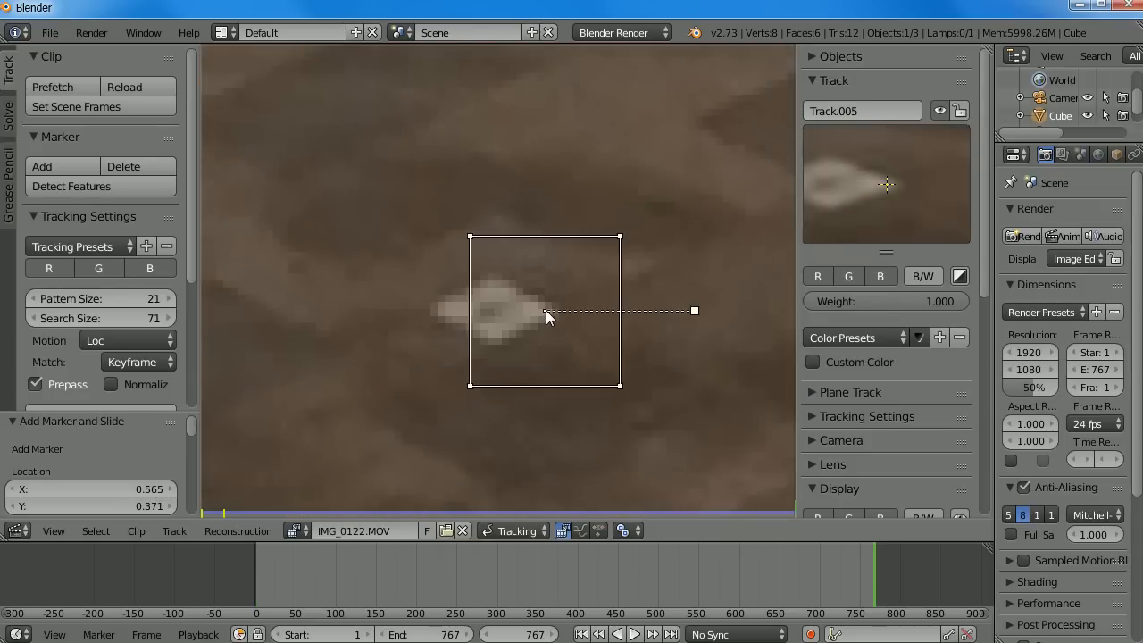
{"action": "scroll", "coordinate": [593, 347], "scroll_direction": "down", "scroll_amount": 6}
{"action": "key", "text": "ctrl+t"}
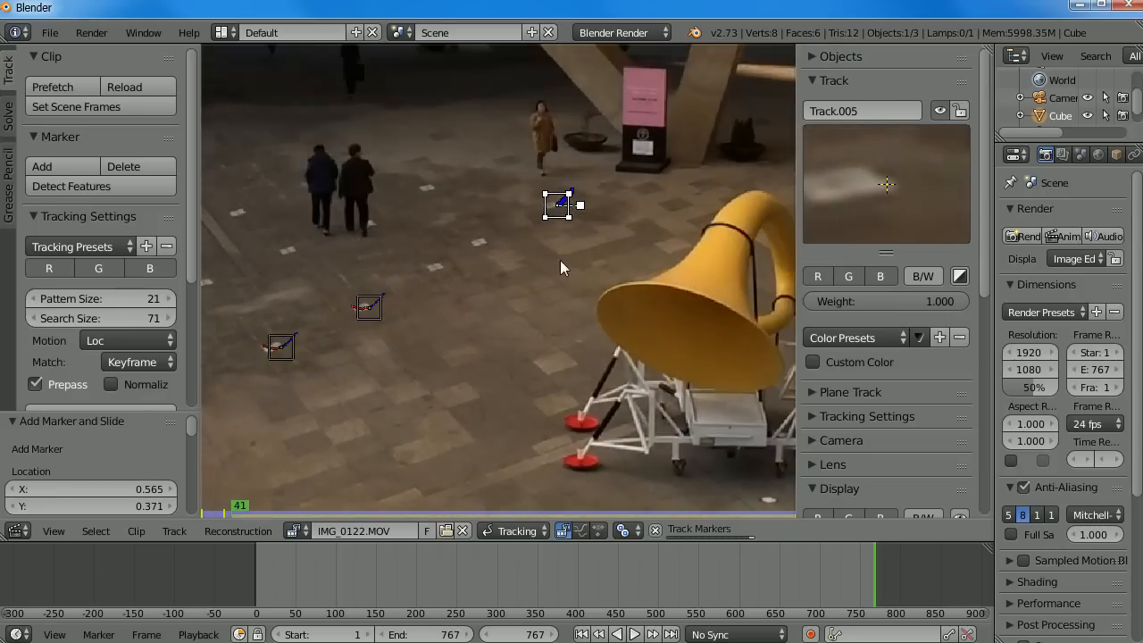
At frame 1, add a marker on the left corner of another tile, about X 0.537, Y 0.412, and track it forward to frame 767
{"action": "scroll", "coordinate": [463, 251], "scroll_direction": "up", "scroll_amount": 4}
{"action": "scroll", "coordinate": [500, 277], "scroll_direction": "down", "scroll_amount": 4}
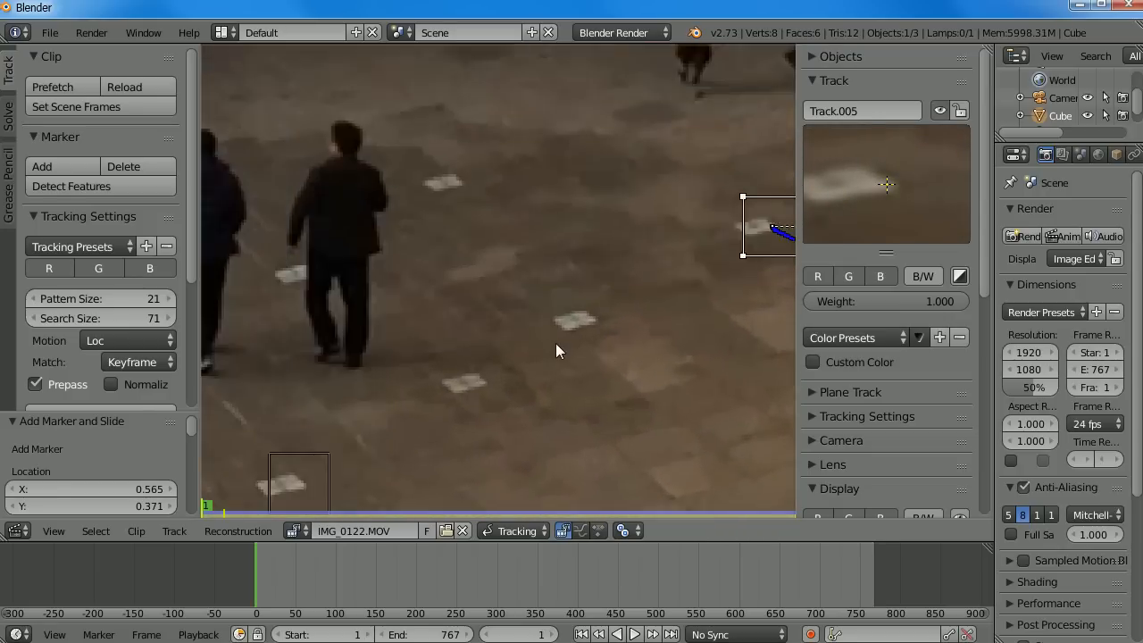
{"action": "scroll", "coordinate": [590, 345], "scroll_direction": "up", "scroll_amount": 4}
{"action": "left_click", "coordinate": [616, 356], "text": "ctrl"}
{"action": "scroll", "coordinate": [653, 357], "scroll_direction": "down", "scroll_amount": 4}
{"action": "scroll", "coordinate": [653, 357], "scroll_direction": "down", "scroll_amount": 4}
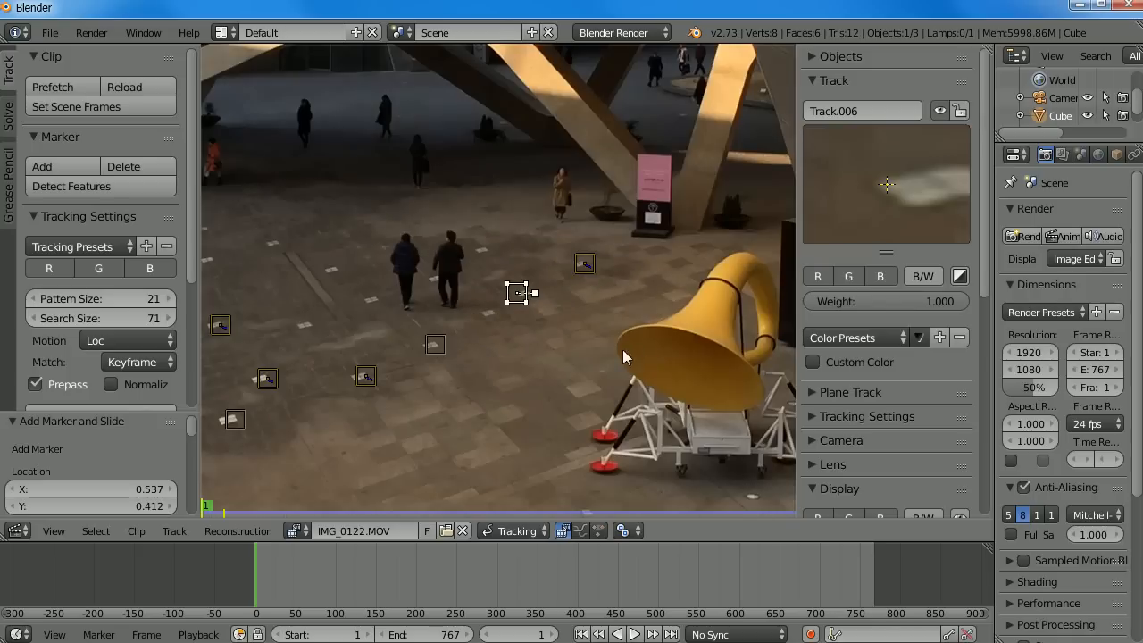
{"action": "key", "text": "ctrl+t"}
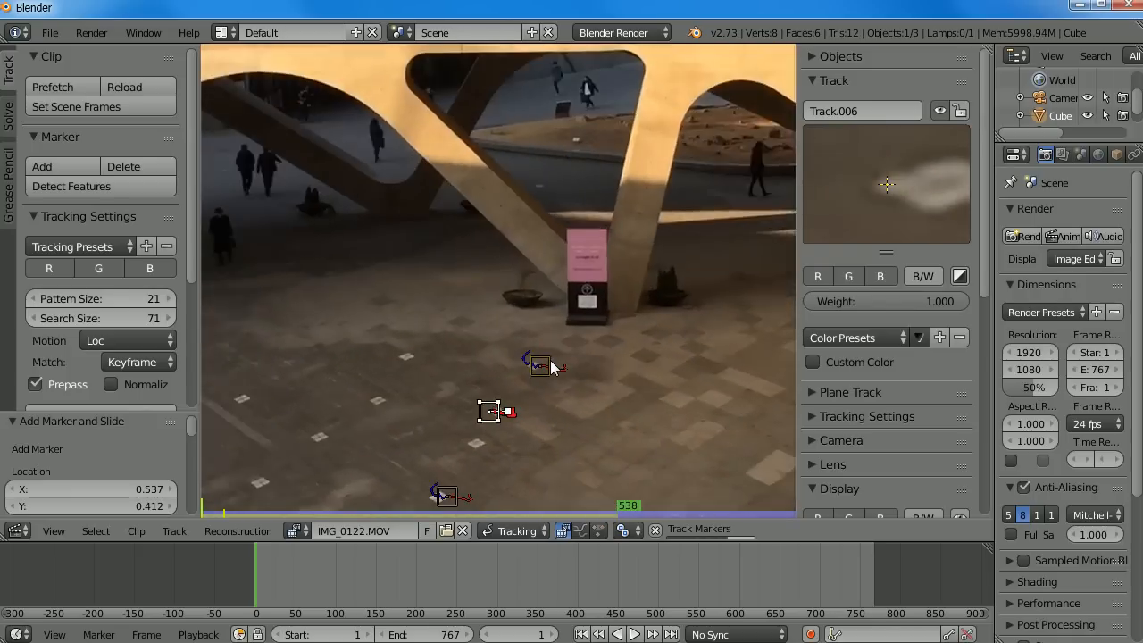
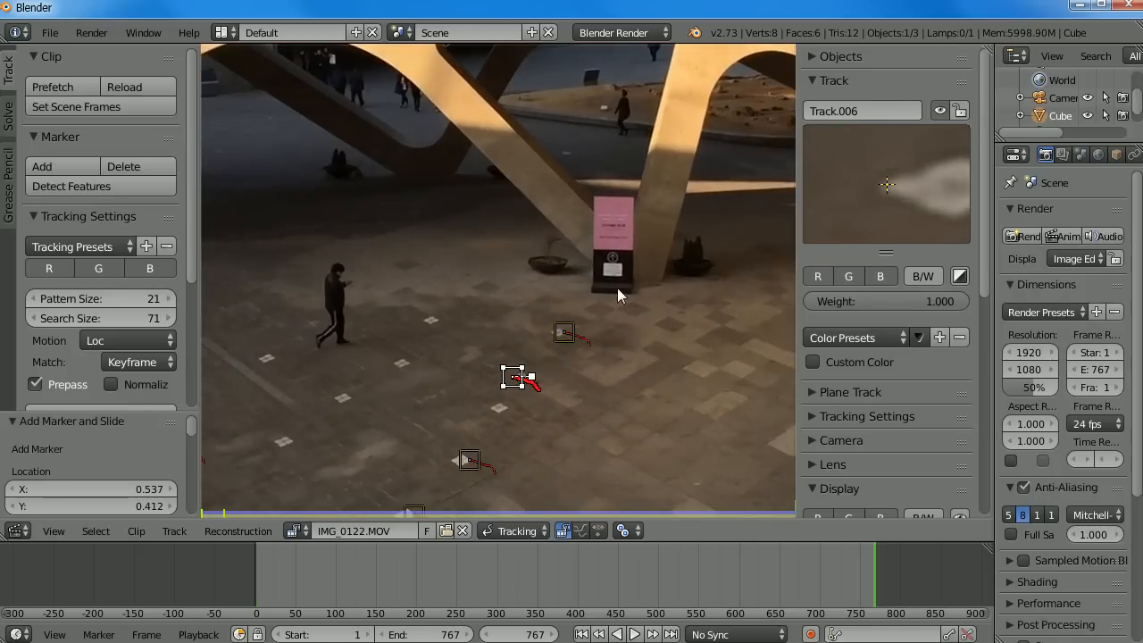
At frame 767, add a marker on the upper-left corner of the white label on the pink sign's base and track it backward to frame 1
{"action": "scroll", "coordinate": [627, 295], "scroll_direction": "up", "scroll_amount": 4}
{"action": "middle_click_drag", "start_coordinate": [738, 251], "coordinate": [410, 276]}
{"action": "scroll", "coordinate": [413, 275], "scroll_direction": "up", "scroll_amount": 4}
{"action": "middle_click_drag", "start_coordinate": [365, 238], "coordinate": [450, 291]}
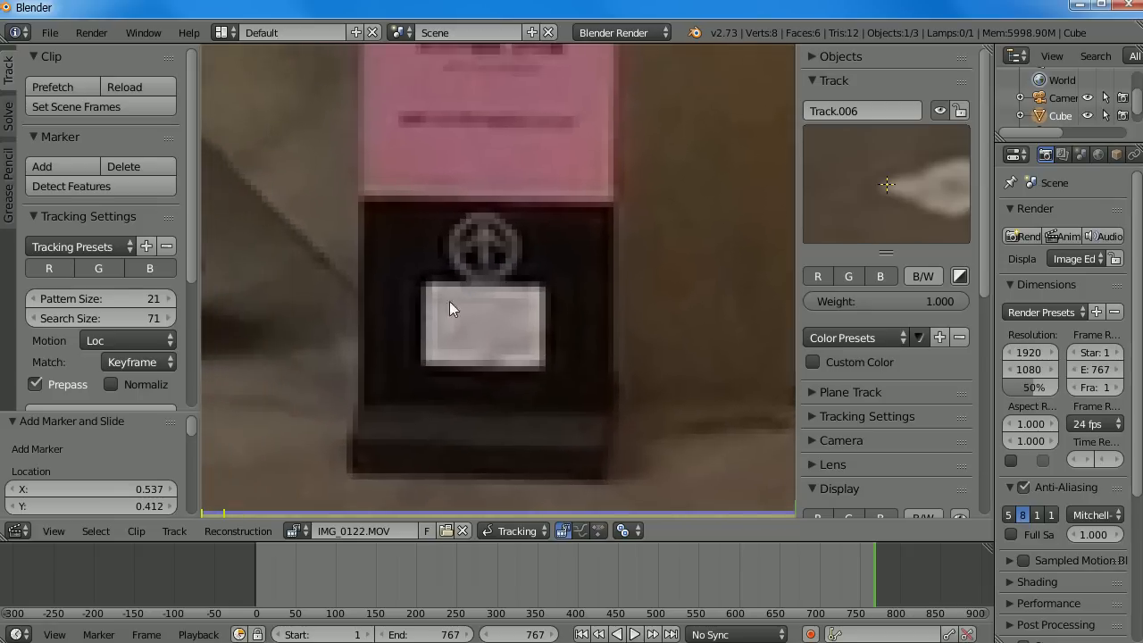
{"action": "scroll", "coordinate": [450, 291], "scroll_direction": "up", "scroll_amount": 3}
{"action": "left_click", "coordinate": [365, 295], "text": "ctrl"}
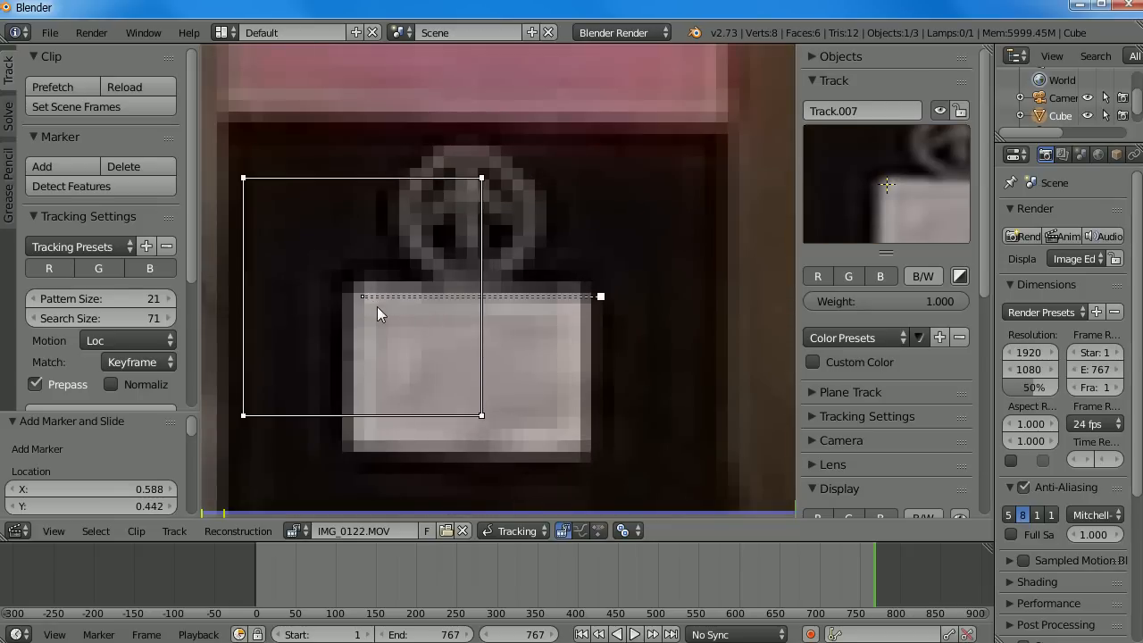
{"action": "scroll", "coordinate": [378, 306], "scroll_direction": "down", "scroll_amount": 5}
{"action": "scroll", "coordinate": [598, 344], "scroll_direction": "down", "scroll_amount": 1}
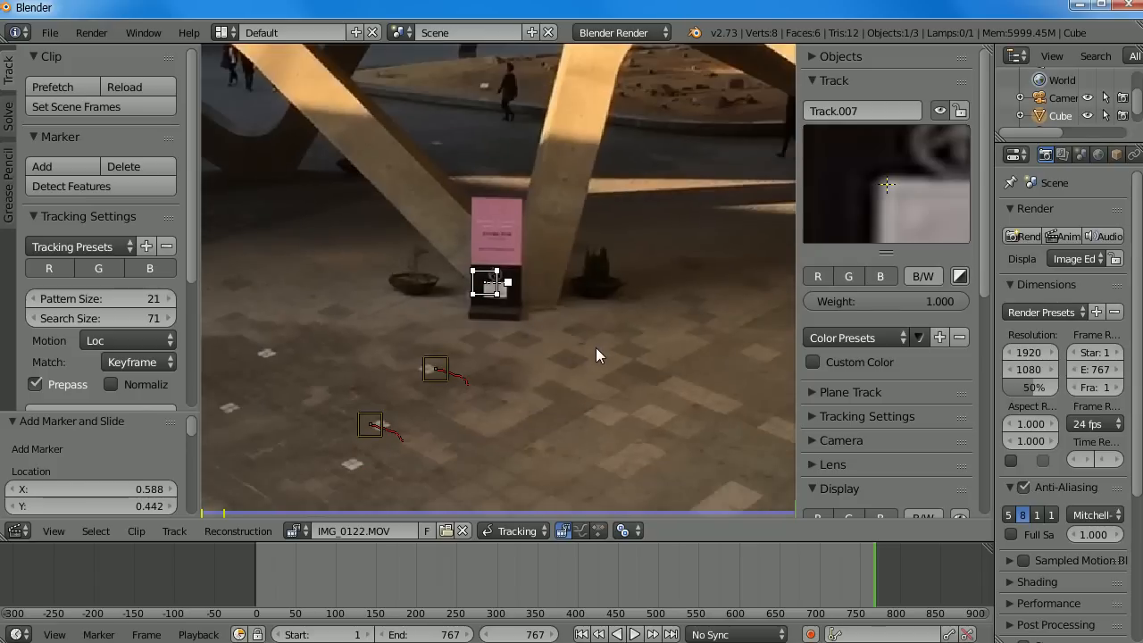
{"action": "key", "text": "ctrl+t"}
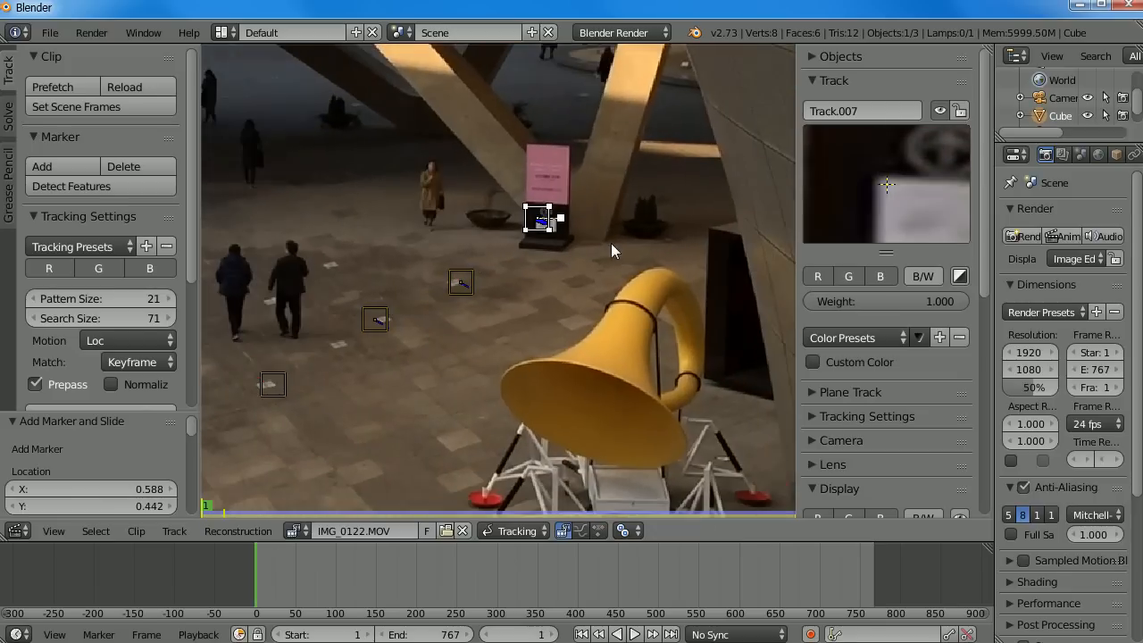
At frame 1, add a marker on the lower-right corner of the sign base's white label and track it forward to frame 767
{"action": "scroll", "coordinate": [562, 237], "scroll_direction": "up", "scroll_amount": 8}
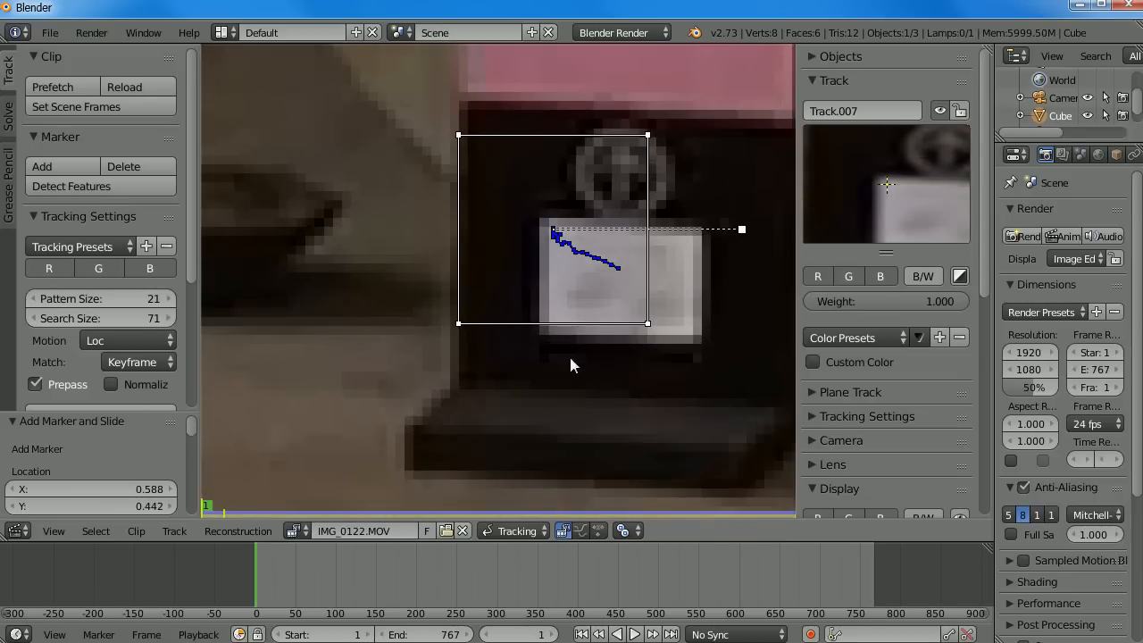
{"action": "left_click", "coordinate": [691, 341], "text": "ctrl"}
{"action": "scroll", "coordinate": [696, 339], "scroll_direction": "down", "scroll_amount": 8}
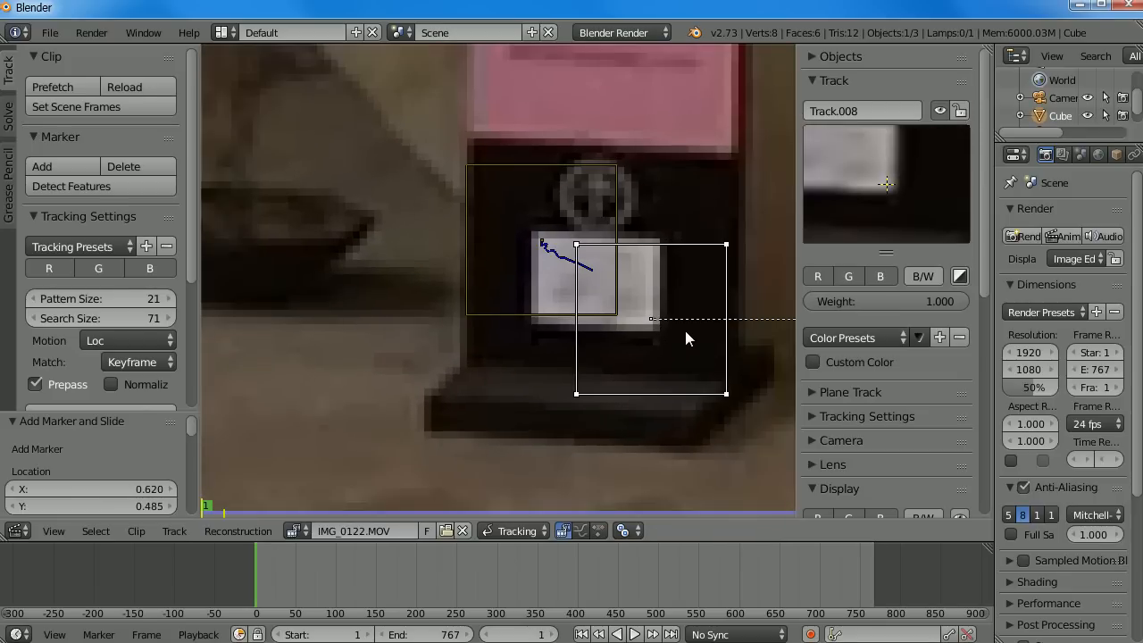
{"action": "scroll", "coordinate": [665, 337], "scroll_direction": "down", "scroll_amount": 2}
{"action": "key", "text": "ctrl+t"}
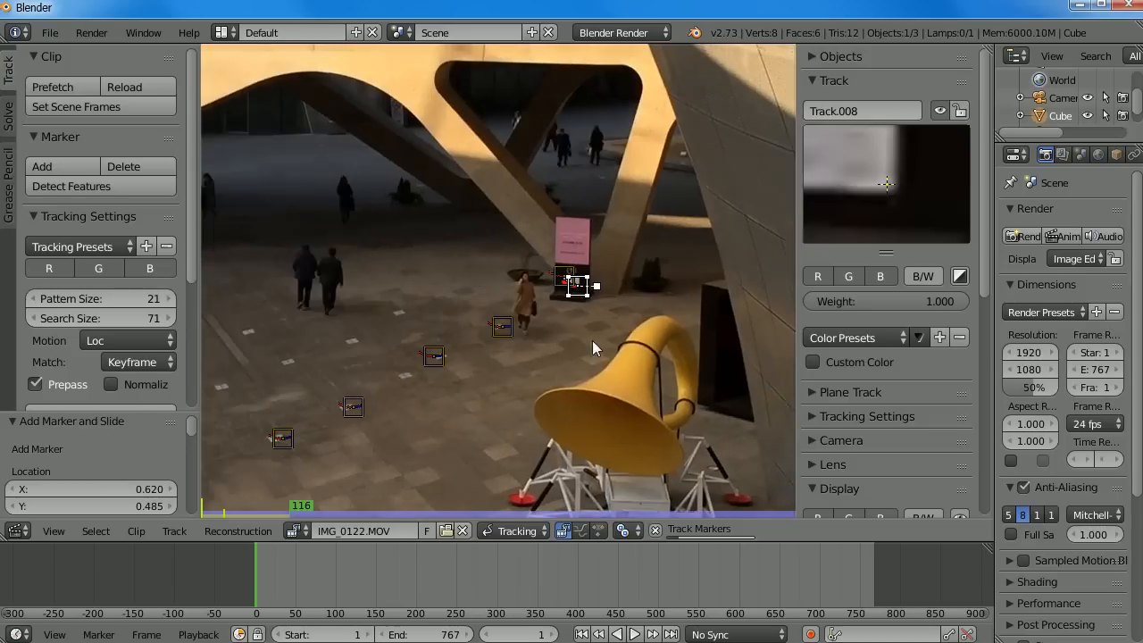
At frame 767, add a marker on the pink sign's upper-left corner, about X 0.582, Y 0.512, and track it backward to frame 1
{"action": "scroll", "coordinate": [518, 330], "scroll_direction": "up", "scroll_amount": 8}
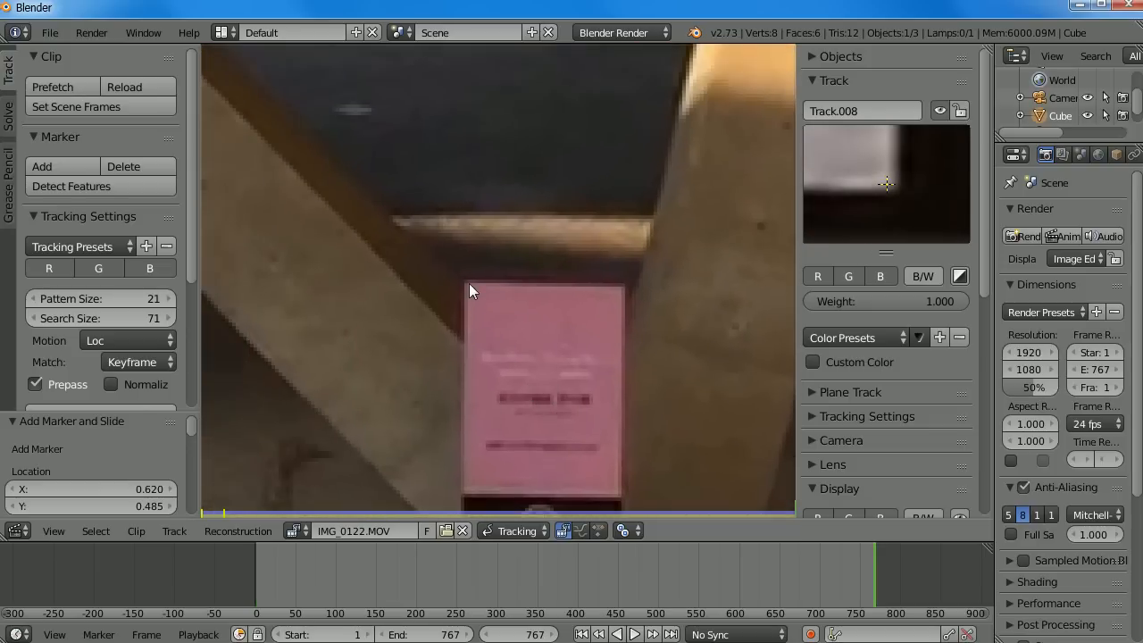
{"action": "left_click", "coordinate": [468, 283], "text": "ctrl"}
{"action": "scroll", "coordinate": [510, 323], "scroll_direction": "down", "scroll_amount": 6}
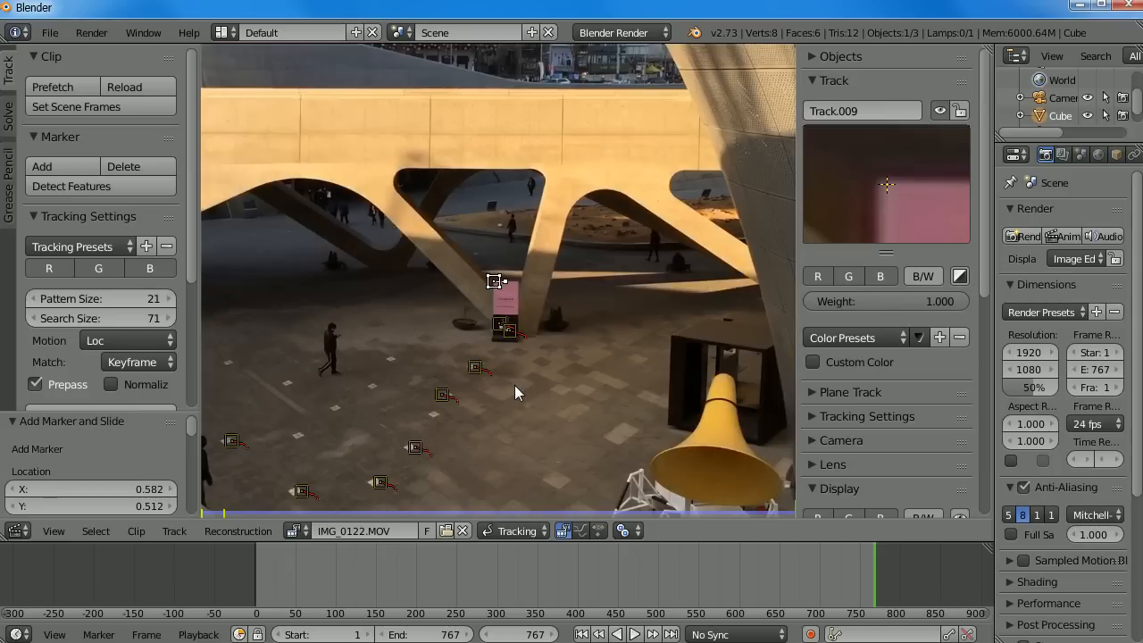
{"action": "key", "text": "ctrl+t"}
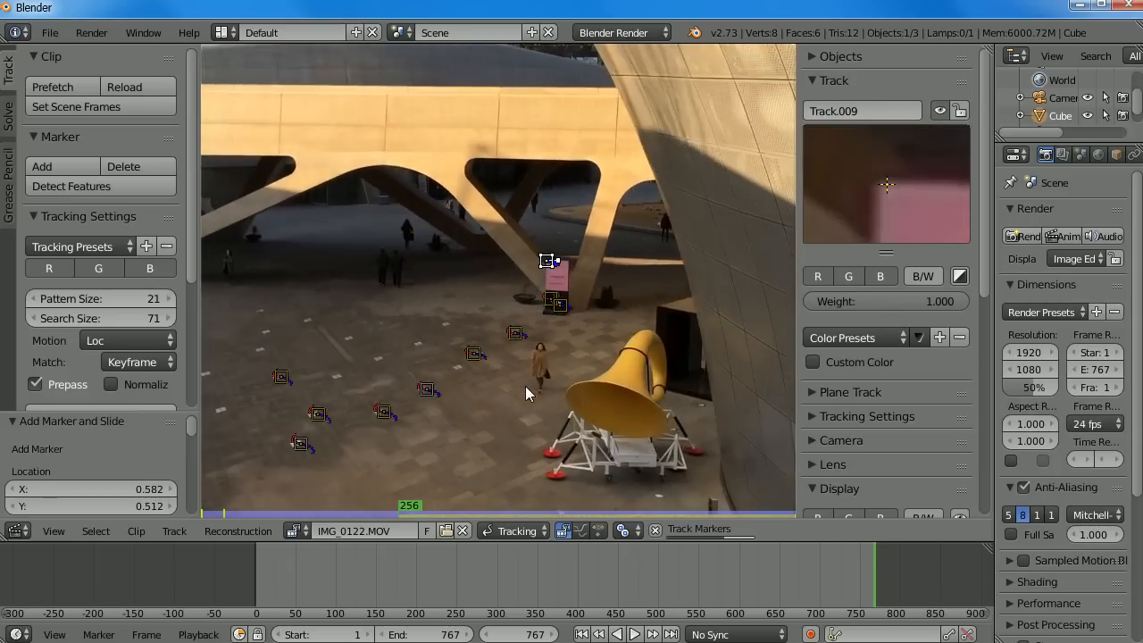
At frame 1, add a marker on the pink sign's upper-right corner, about X 0.627, Y 0.554, and track it forward to frame 767
{"action": "scroll", "coordinate": [544, 297], "scroll_direction": "up", "scroll_amount": 8}
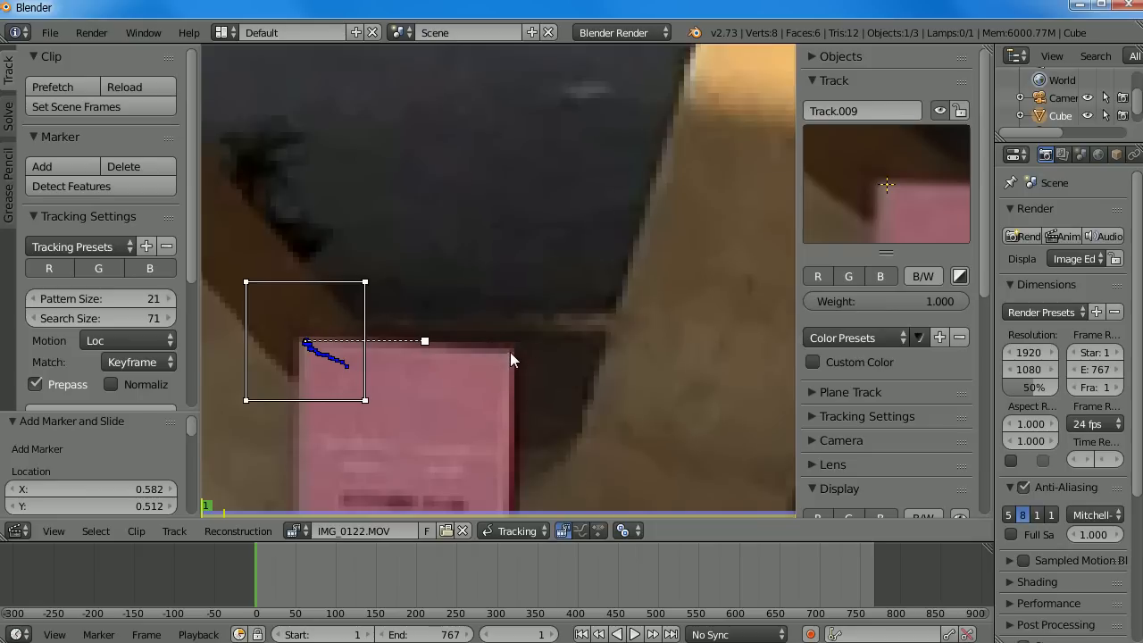
{"action": "left_click", "coordinate": [510, 352], "text": "ctrl"}
{"action": "scroll", "coordinate": [518, 392], "scroll_direction": "down", "scroll_amount": 8}
{"action": "key", "text": "ctrl+t"}
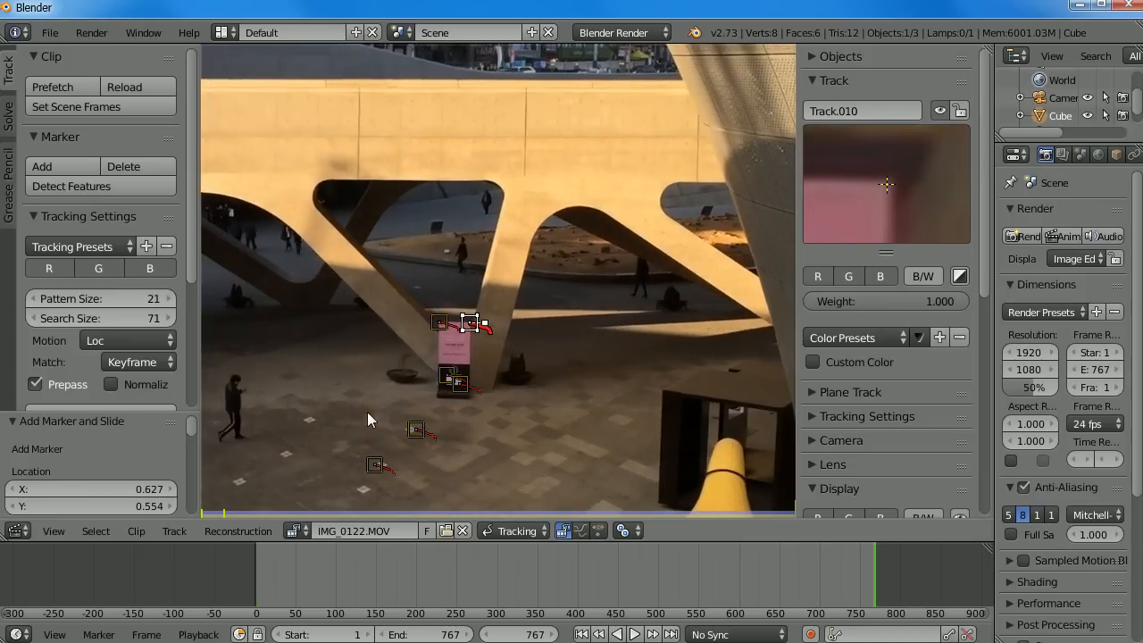
At frame 767, place a marker precisely on a floor tile's right corner, about X 0.440, Y 0.304, and track it backward to frame 1
{"action": "scroll", "coordinate": [612, 224], "scroll_direction": "up", "scroll_amount": 6}
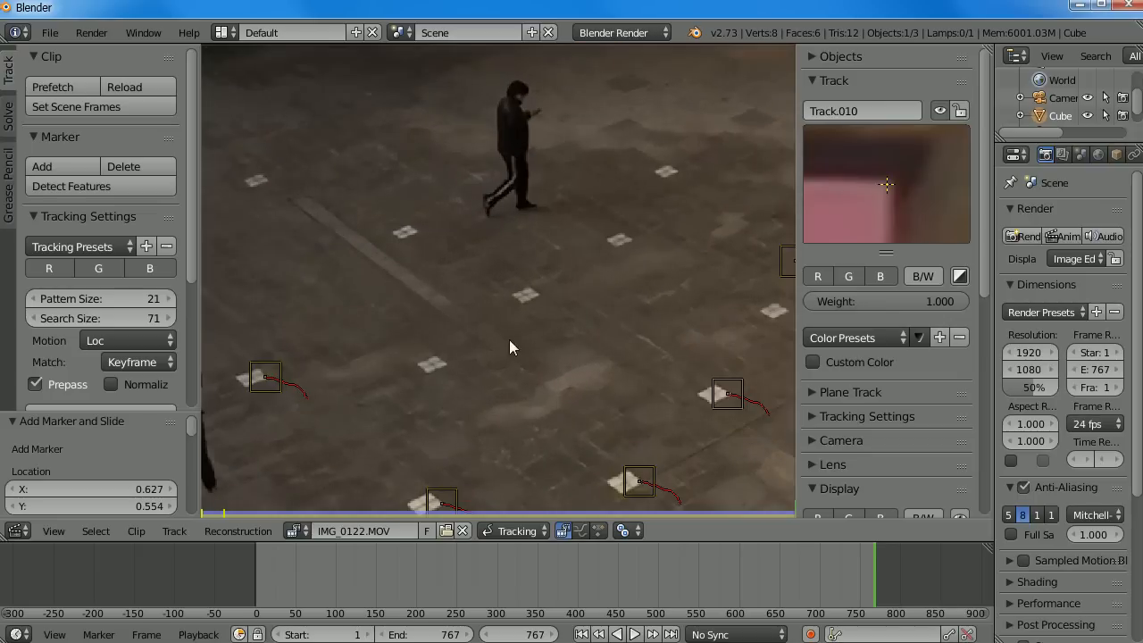
{"action": "scroll", "coordinate": [562, 313], "scroll_direction": "up", "scroll_amount": 3}
{"action": "left_click", "coordinate": [562, 304], "text": "ctrl"}
{"action": "scroll", "coordinate": [578, 339], "scroll_direction": "up", "scroll_amount": 2}
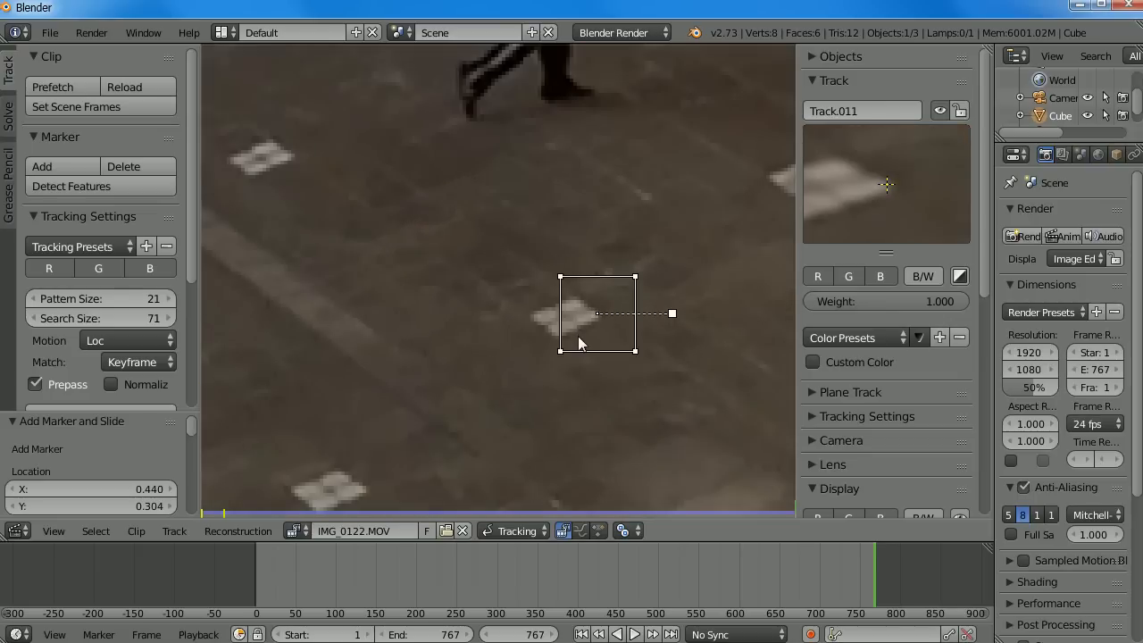
{"action": "key", "text": "g"}
{"action": "left_click", "coordinate": [594, 327]}
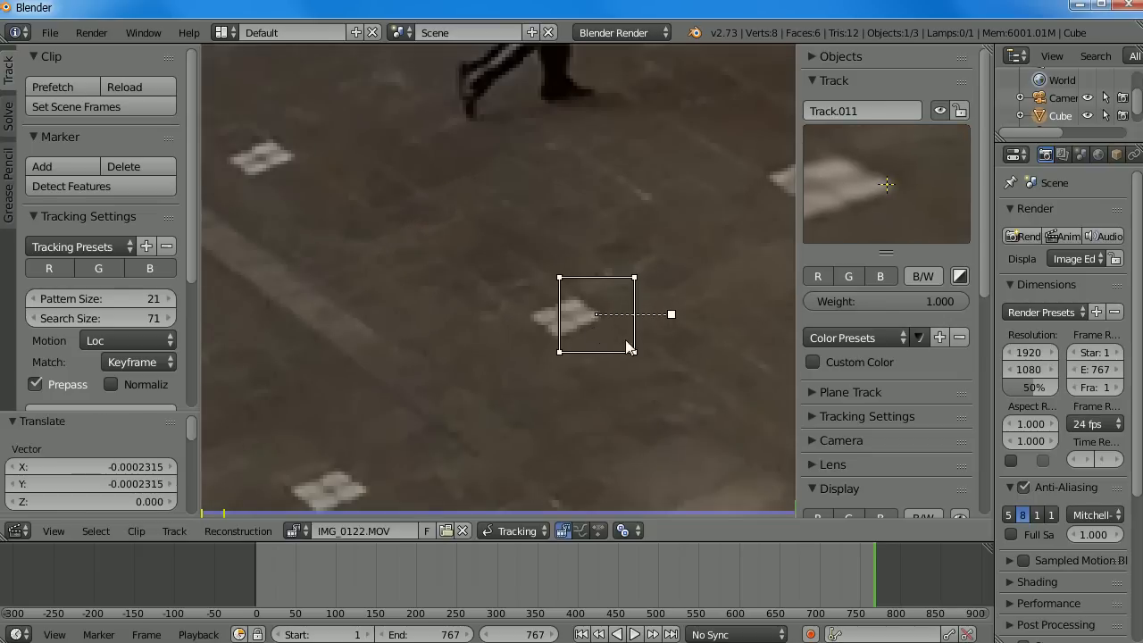
{"action": "scroll", "coordinate": [623, 339], "scroll_direction": "down", "scroll_amount": 8}
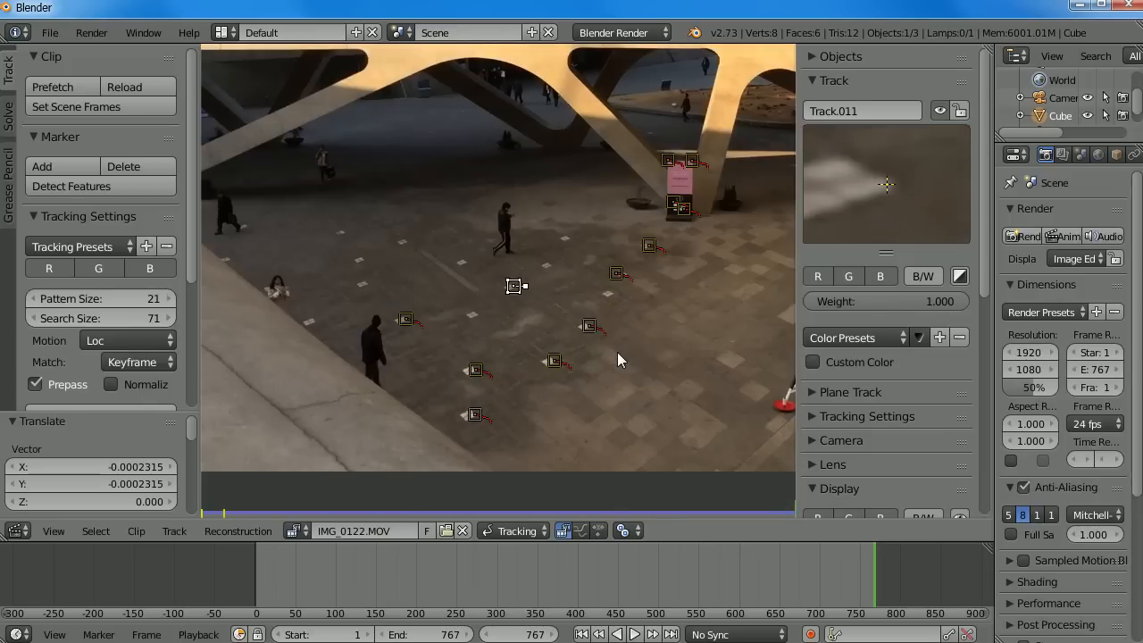
{"action": "key", "text": "shift+ctrl+t"}
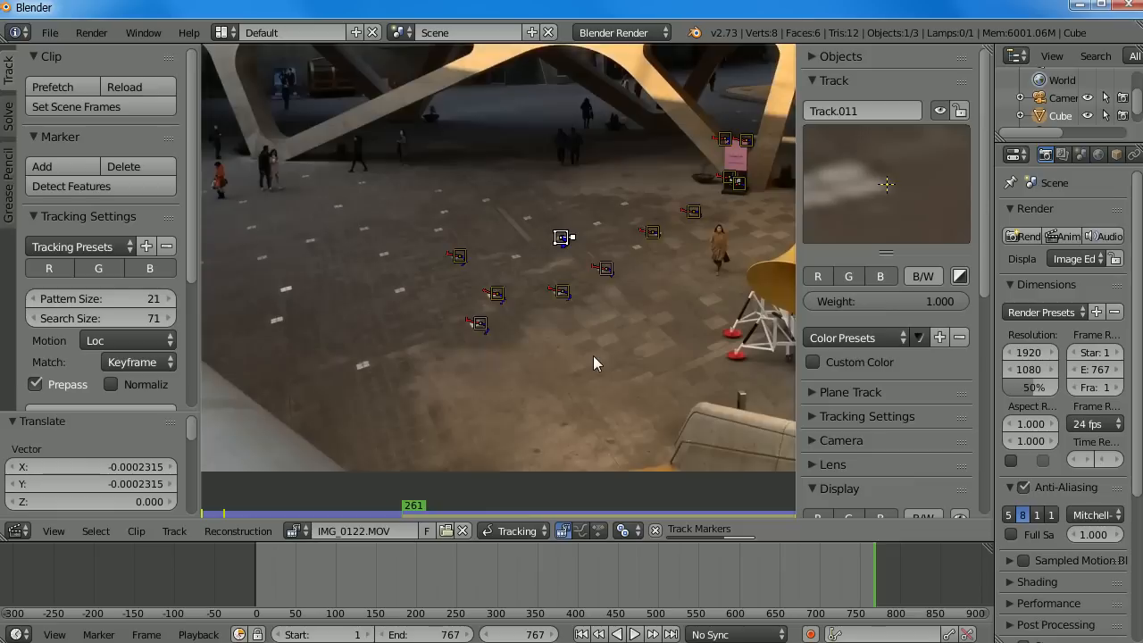
At frame 1, place a marker precisely on the right corner of an untracked floor tile beyond the existing floor markers and track it forward
{"action": "scroll", "coordinate": [485, 270], "scroll_direction": "up", "scroll_amount": 8}
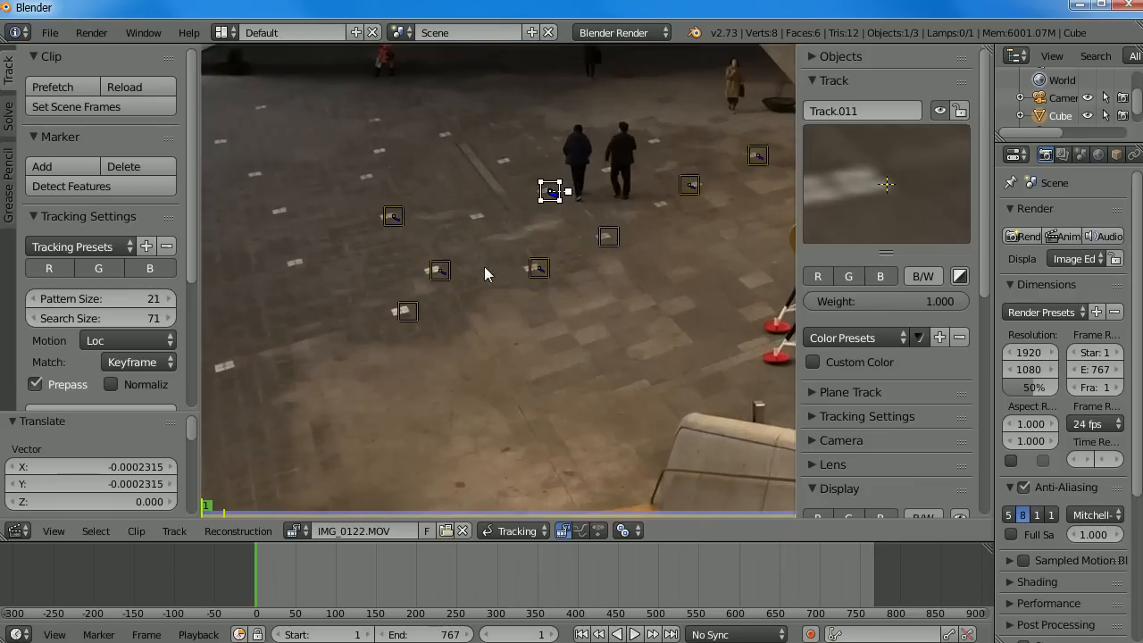
{"action": "middle_click_drag", "start_coordinate": [412, 244], "coordinate": [527, 342]}
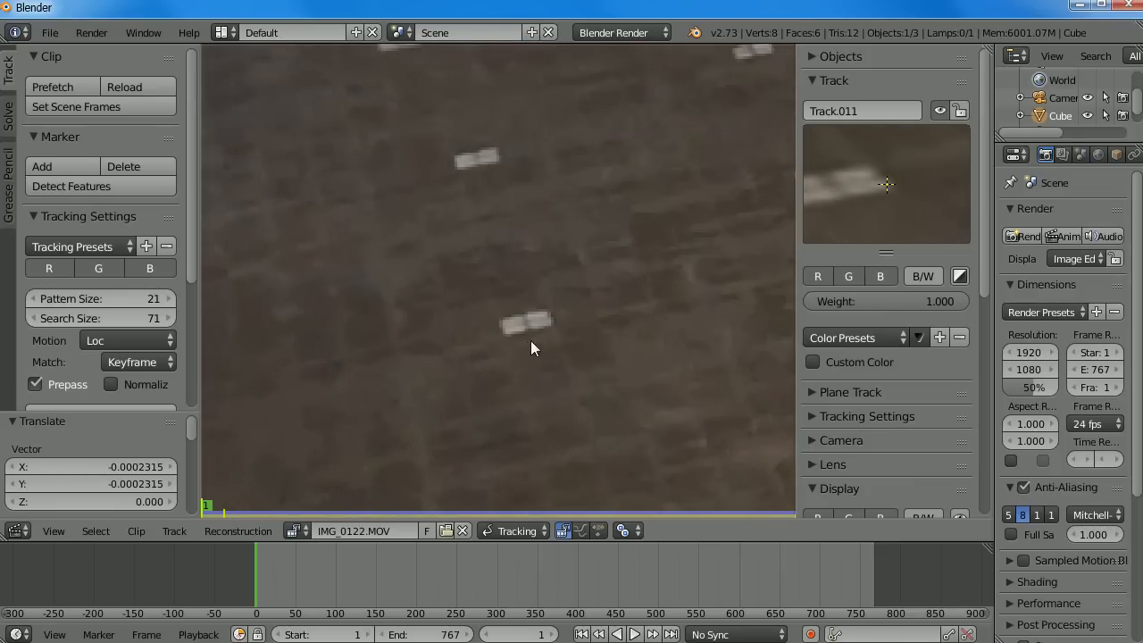
{"action": "left_click", "coordinate": [549, 324], "text": "ctrl"}
{"action": "mouse_move", "coordinate": [542, 347]}
{"action": "left_mouse_down"}
{"action": "mouse_move", "coordinate": [503, 353]}
{"action": "mouse_move", "coordinate": [543, 342]}
{"action": "left_mouse_up"}
{"action": "scroll", "coordinate": [564, 369], "scroll_direction": "down", "scroll_amount": 2}
{"action": "scroll", "coordinate": [572, 366], "scroll_direction": "down", "scroll_amount": 4}
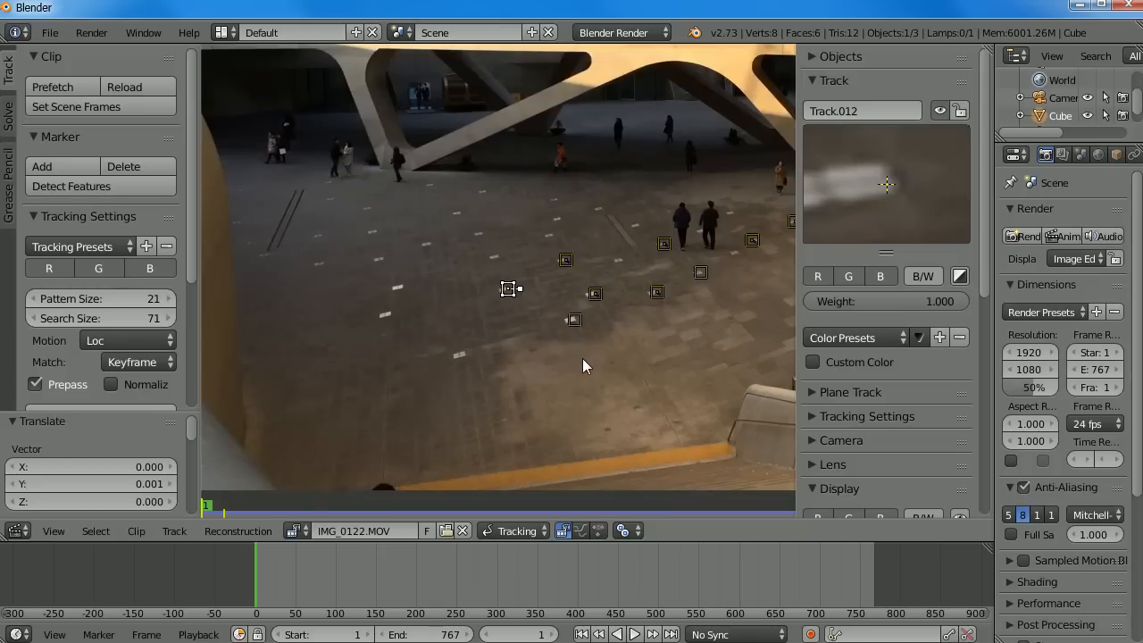
{"action": "key", "text": "ctrl+t"}
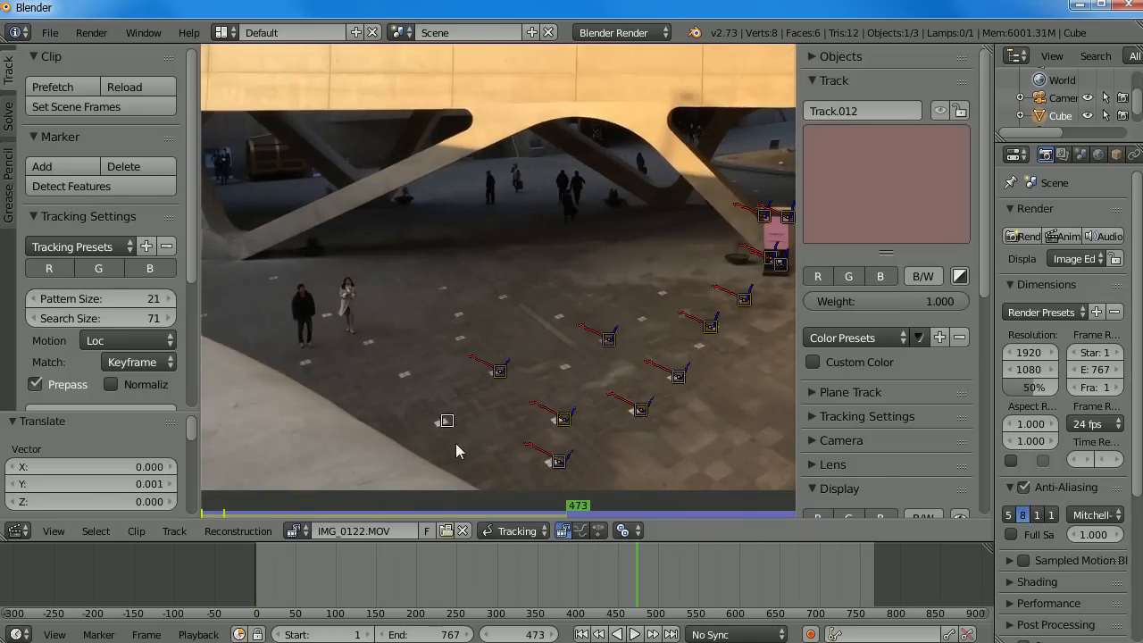
Step back to frame 472, nudge the lost marker onto the tile's right corner and continue tracking it forward
{"action": "scroll", "coordinate": [456, 450], "scroll_direction": "up", "scroll_amount": 5}
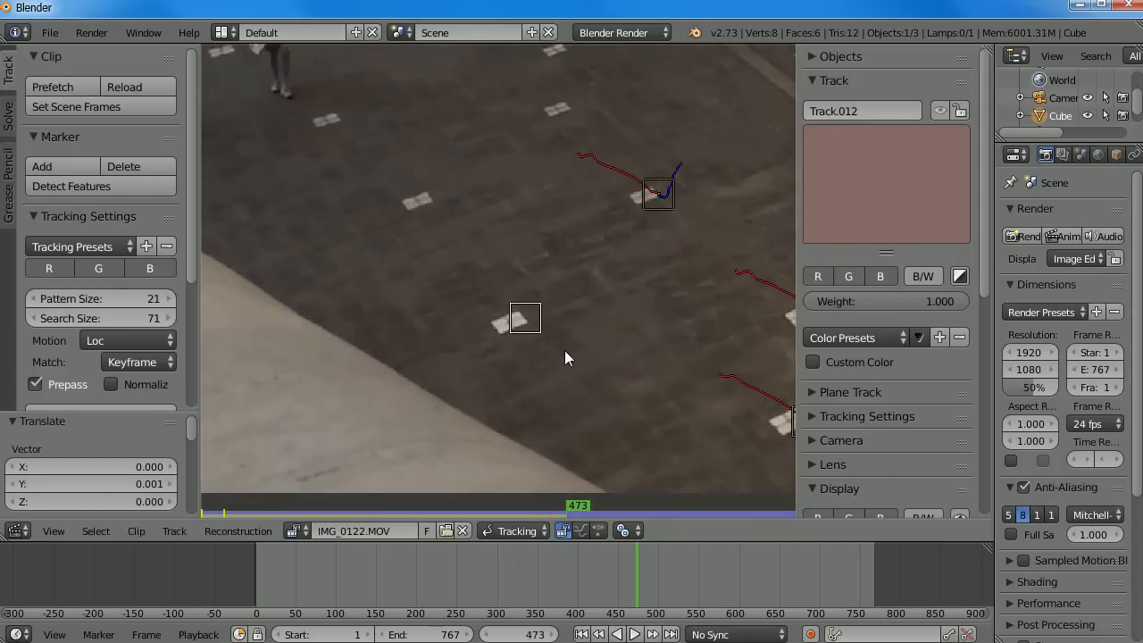
{"action": "key", "text": "Left"}
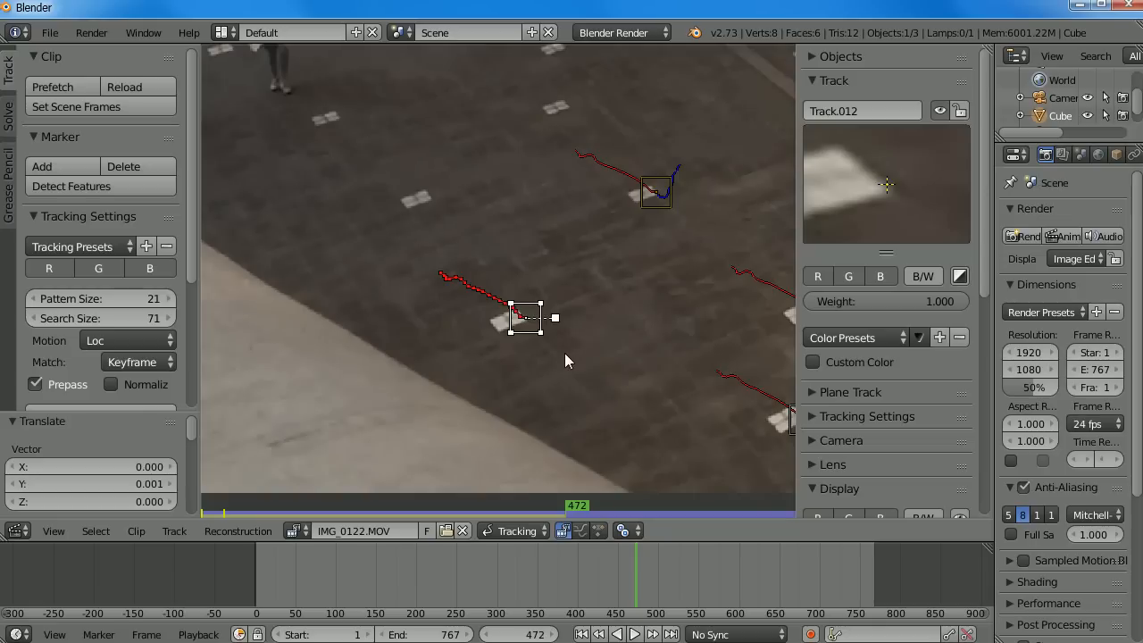
{"action": "key", "text": "g"}
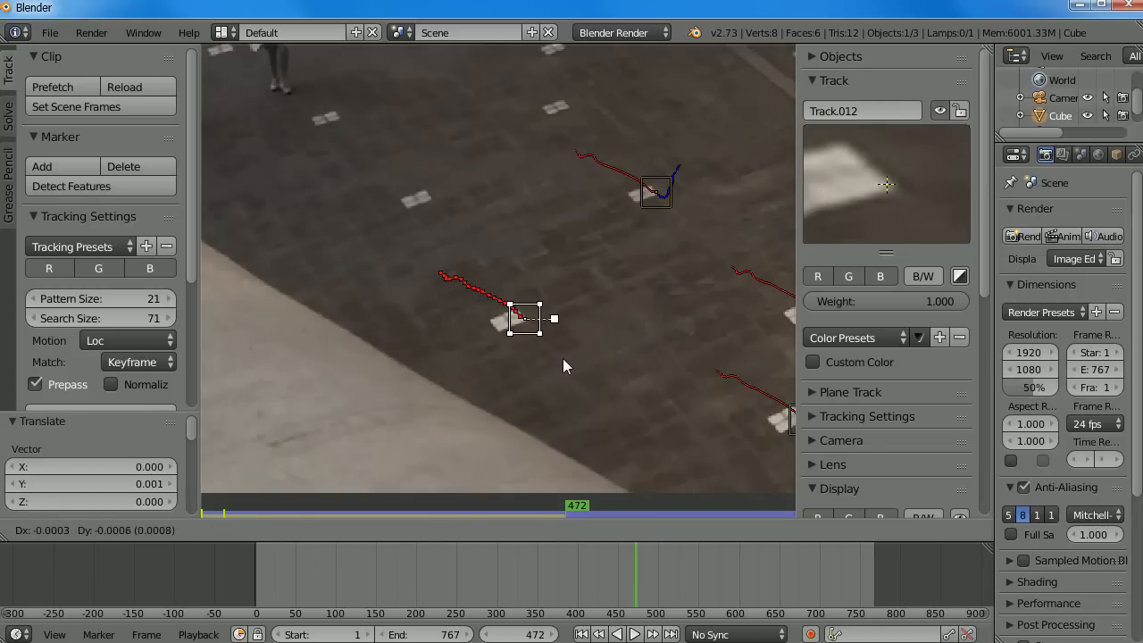
{"action": "left_click", "coordinate": [562, 358]}
{"action": "scroll", "coordinate": [604, 353], "scroll_direction": "down", "scroll_amount": 4}
{"action": "scroll", "coordinate": [588, 309], "scroll_direction": "up", "scroll_amount": 3}
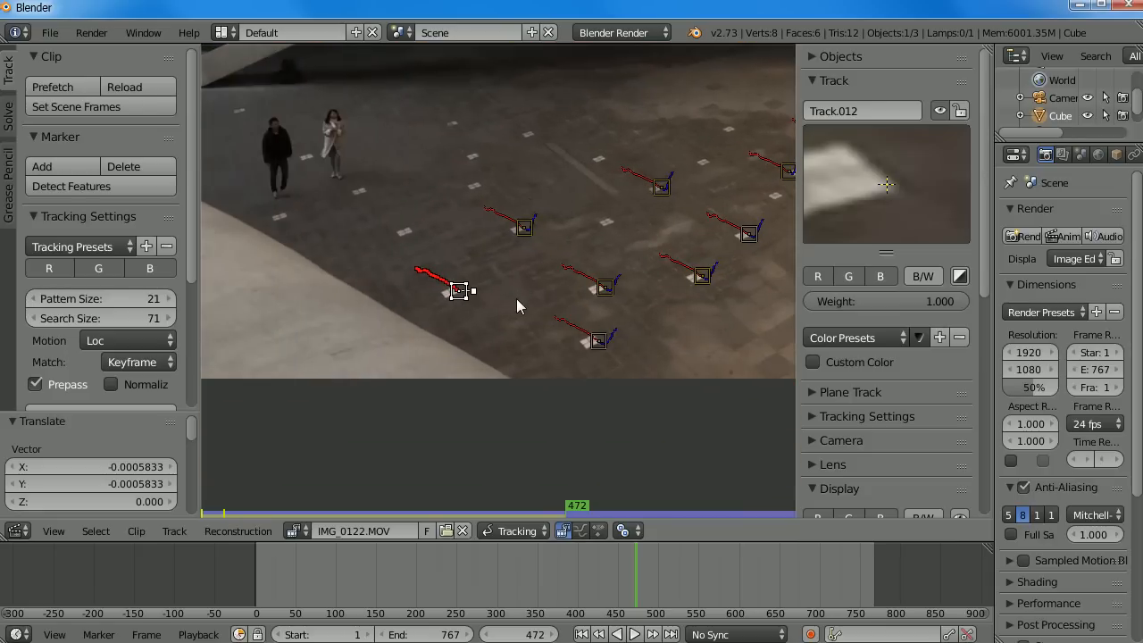
{"action": "key", "text": "alt+a"}
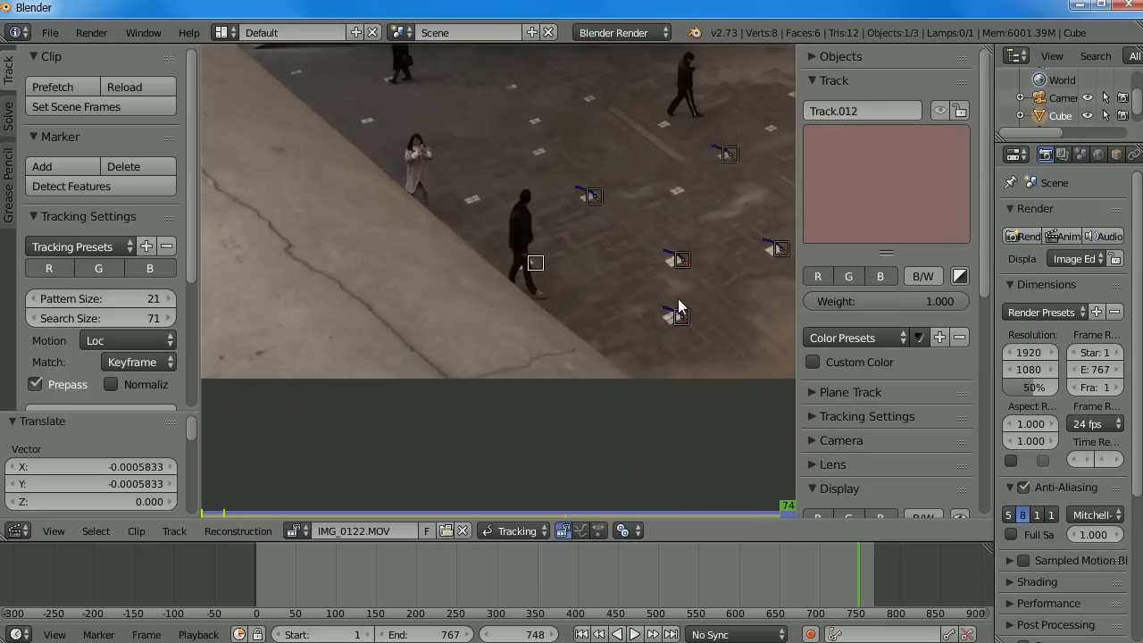
At frame 740, add a marker at about X 0.423, Y 0.242 and align it with the floor tile's right corner
{"action": "scroll", "coordinate": [607, 288], "scroll_direction": "down", "scroll_amount": 2}
{"action": "scroll", "coordinate": [583, 305], "scroll_direction": "up", "scroll_amount": 4}
{"action": "scroll", "coordinate": [539, 284], "scroll_direction": "up", "scroll_amount": 5}
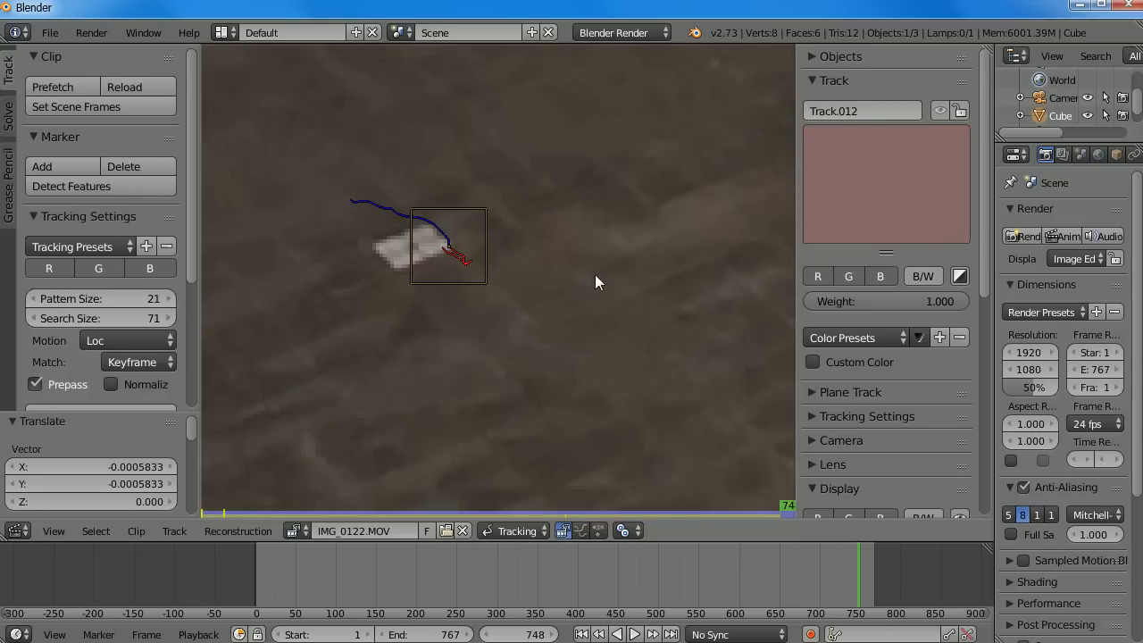
{"action": "left_click", "coordinate": [829, 567]}
{"action": "left_click_drag", "start_coordinate": [828, 566], "coordinate": [852, 567]}
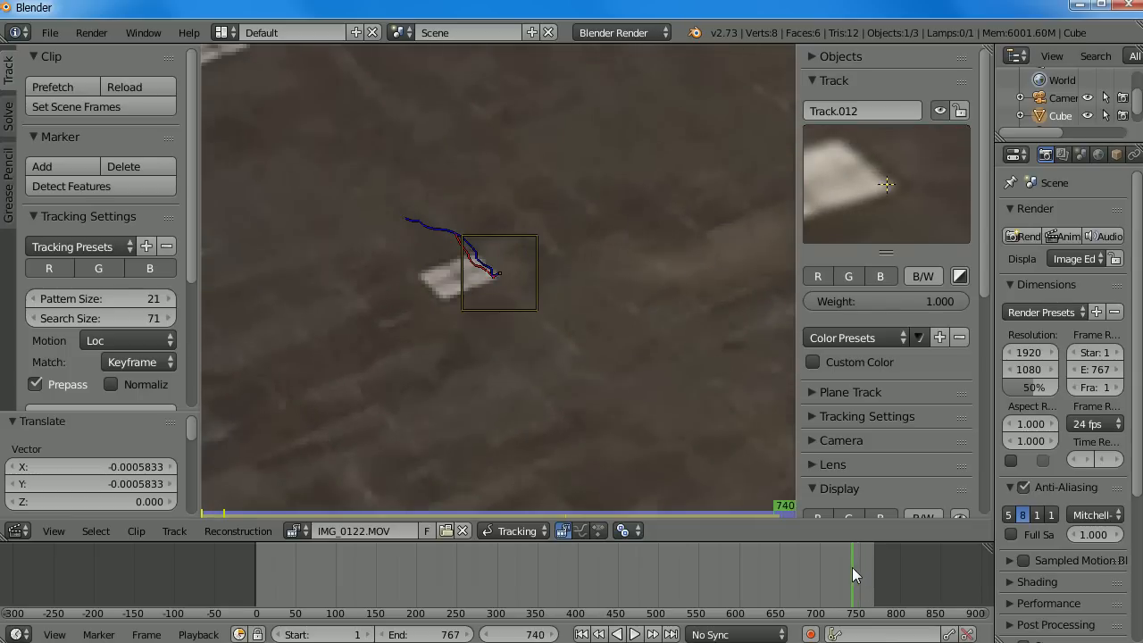
{"action": "left_click", "coordinate": [644, 305], "text": "ctrl"}
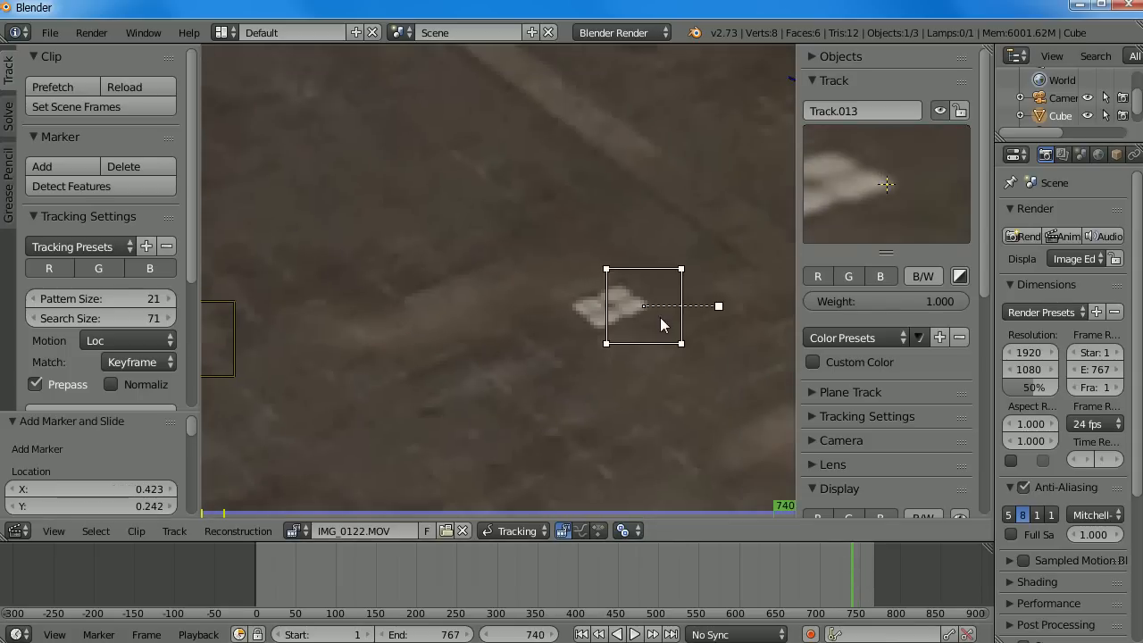
{"action": "left_click_drag", "start_coordinate": [662, 321], "coordinate": [660, 319]}
At frame 767, move the new marker onto the same tile's right corner and track it backward to frame 1
{"action": "scroll", "coordinate": [661, 318], "scroll_direction": "down", "scroll_amount": 8}
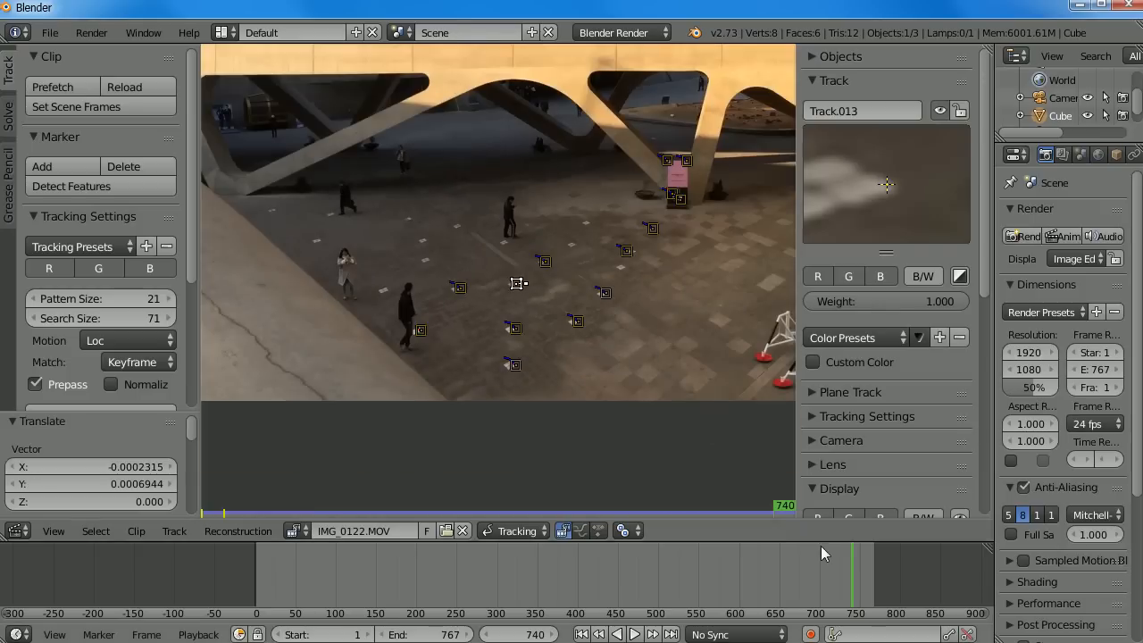
{"action": "left_click_drag", "start_coordinate": [855, 570], "coordinate": [873, 575]}
{"action": "key", "text": "Right"}
{"action": "scroll", "coordinate": [474, 238], "scroll_direction": "up", "scroll_amount": 6}
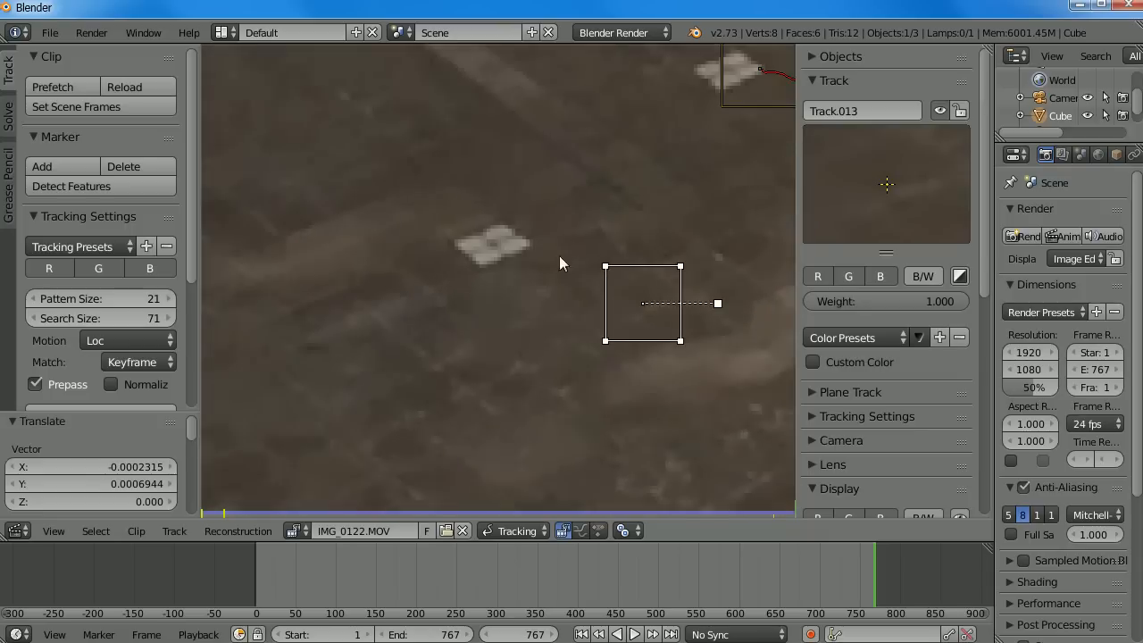
{"action": "scroll", "coordinate": [536, 282], "scroll_direction": "up", "scroll_amount": 1}
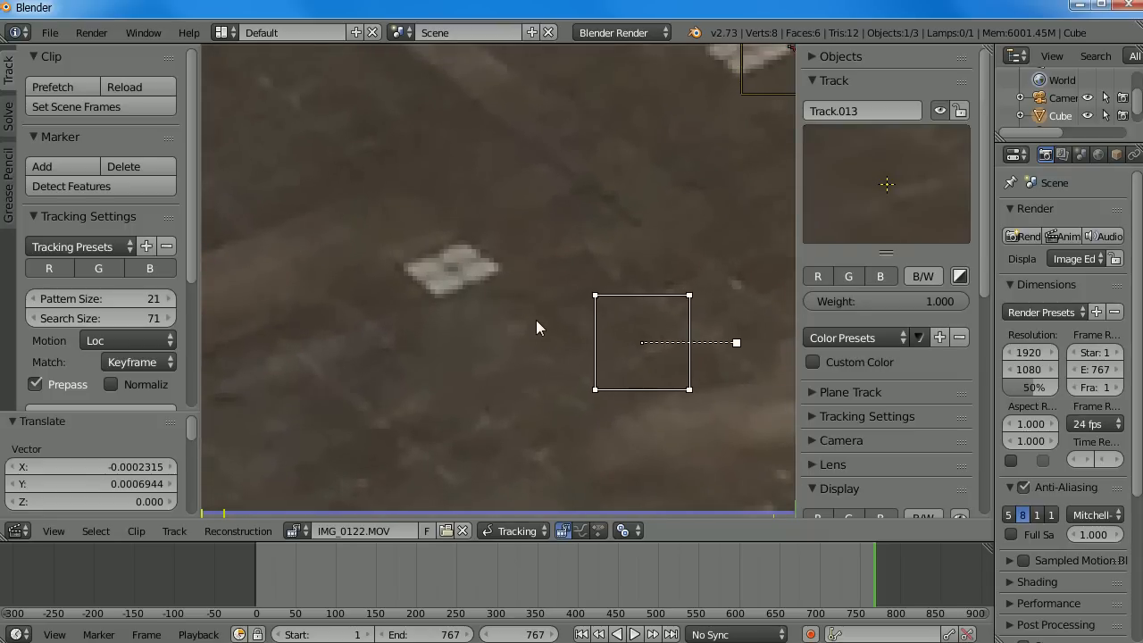
{"action": "key", "text": "g"}
{"action": "left_click", "coordinate": [351, 229]}
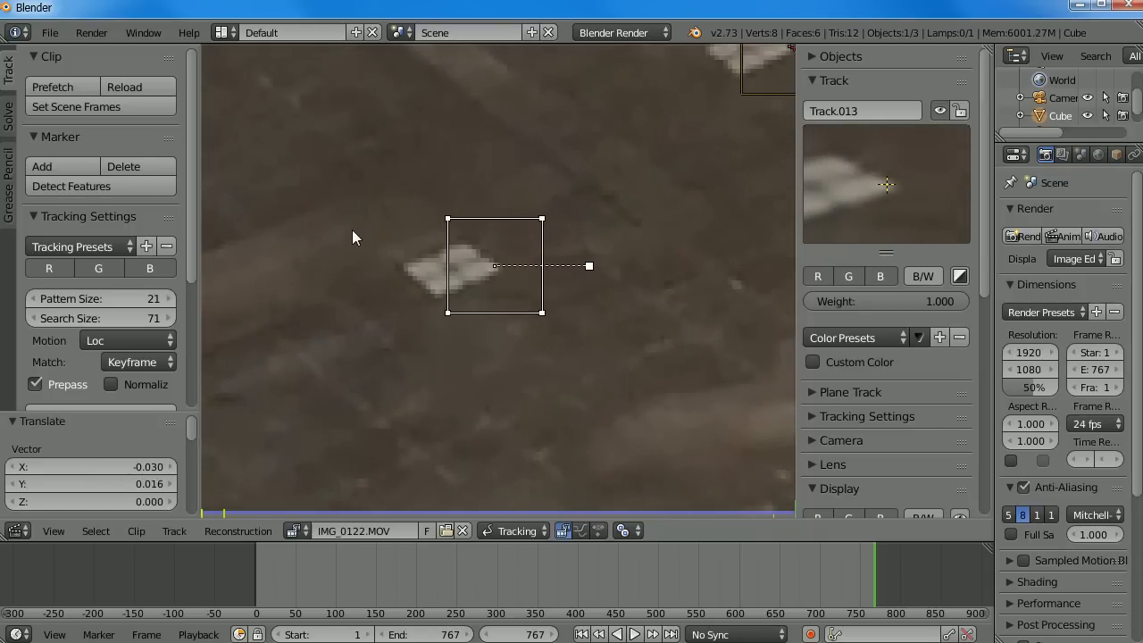
{"action": "scroll", "coordinate": [527, 308], "scroll_direction": "down", "scroll_amount": 5}
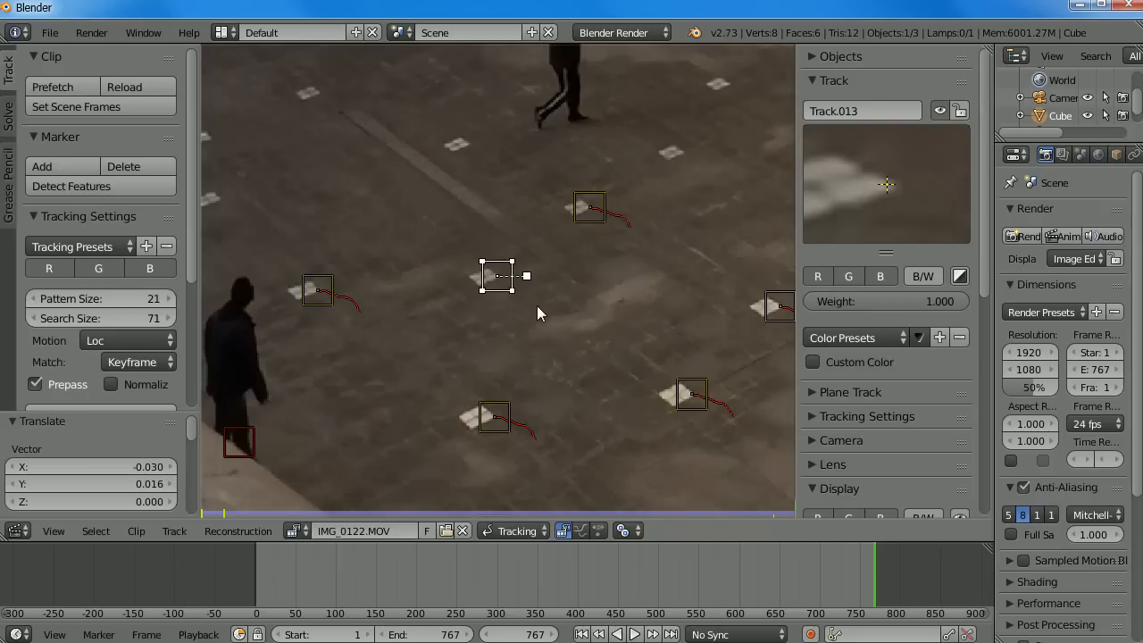
{"action": "key", "text": "ctrl+t"}
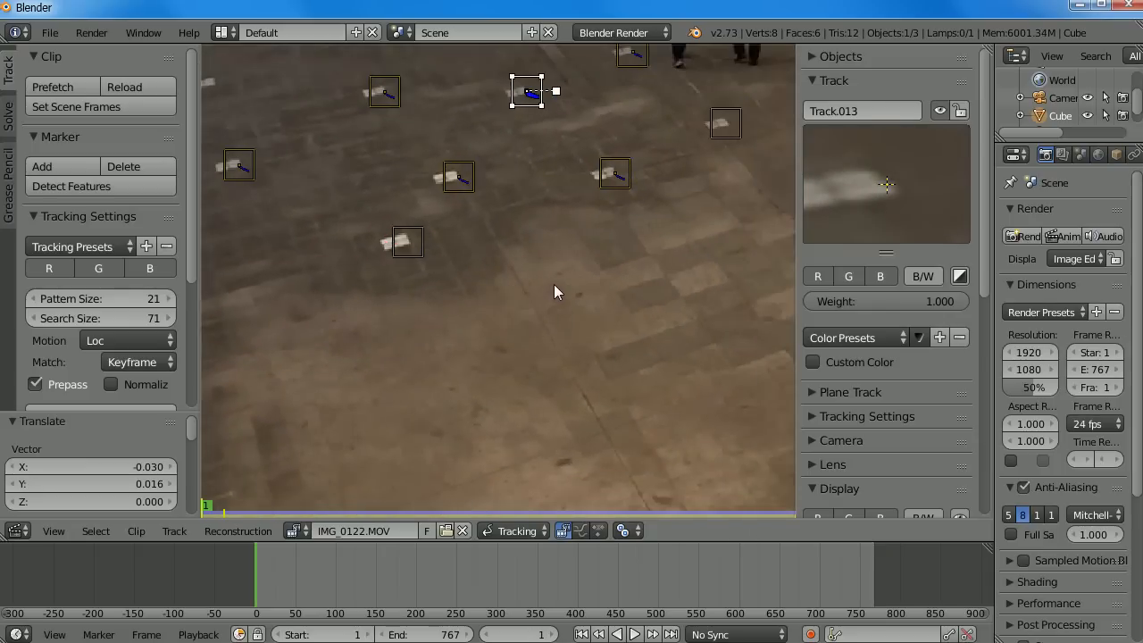
At frame 1, add a marker on a nearer tile's right corner, about X 0.271, Y 0.223, fine-tune its position and track it forward
{"action": "key", "text": "shift+Left"}
{"action": "scroll", "coordinate": [479, 257], "scroll_direction": "down", "scroll_amount": 2}
{"action": "mouse_move", "coordinate": [418, 250]}
{"action": "middle_mouse_down"}
{"action": "mouse_move", "coordinate": [606, 200]}
{"action": "mouse_move", "coordinate": [430, 286]}
{"action": "middle_mouse_up"}
{"action": "scroll", "coordinate": [575, 236], "scroll_direction": "up", "scroll_amount": 4}
{"action": "scroll", "coordinate": [501, 287], "scroll_direction": "up", "scroll_amount": 3}
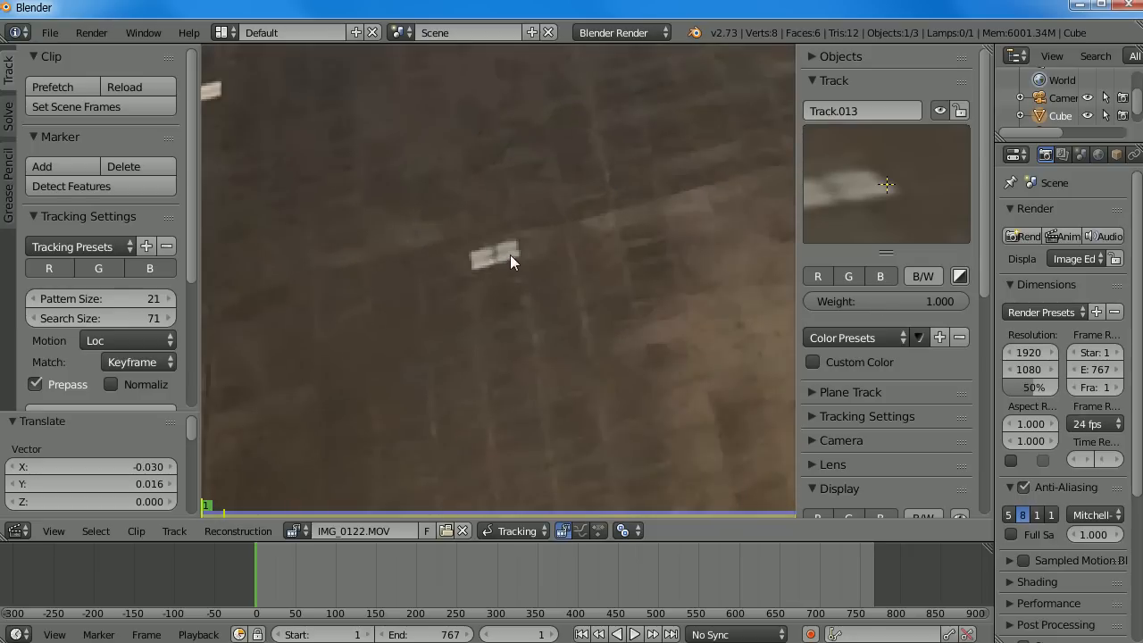
{"action": "left_click", "coordinate": [516, 253], "text": "ctrl"}
{"action": "key", "text": "g"}
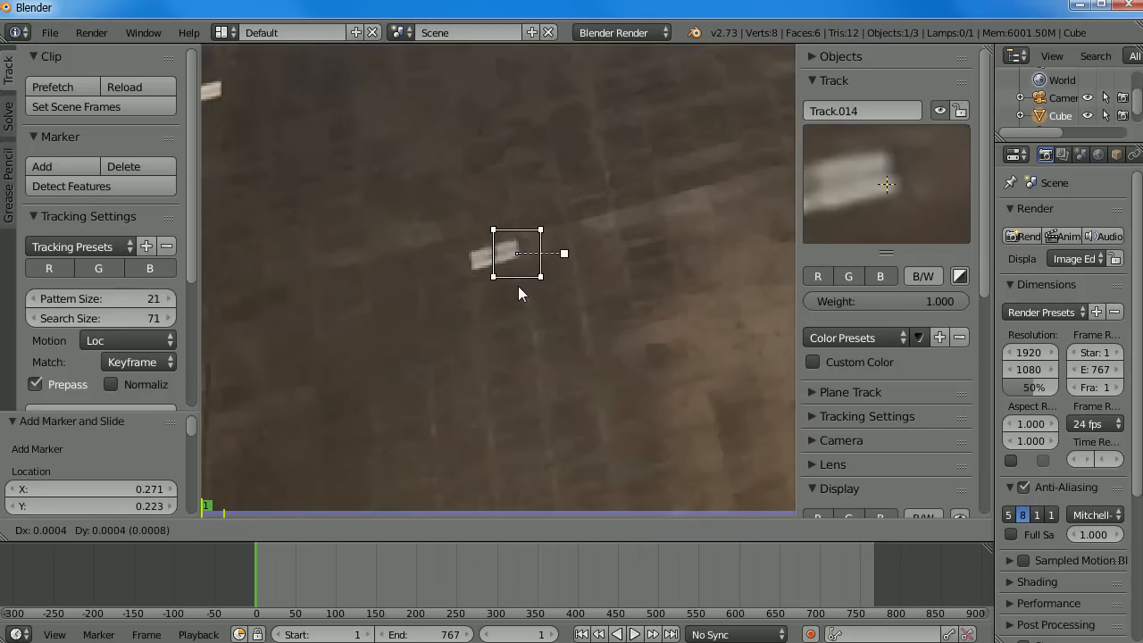
{"action": "left_click", "coordinate": [518, 286]}
{"action": "scroll", "coordinate": [518, 286], "scroll_direction": "down", "scroll_amount": 2}
{"action": "scroll", "coordinate": [585, 300], "scroll_direction": "down", "scroll_amount": 5}
{"action": "key", "text": "ctrl+t"}
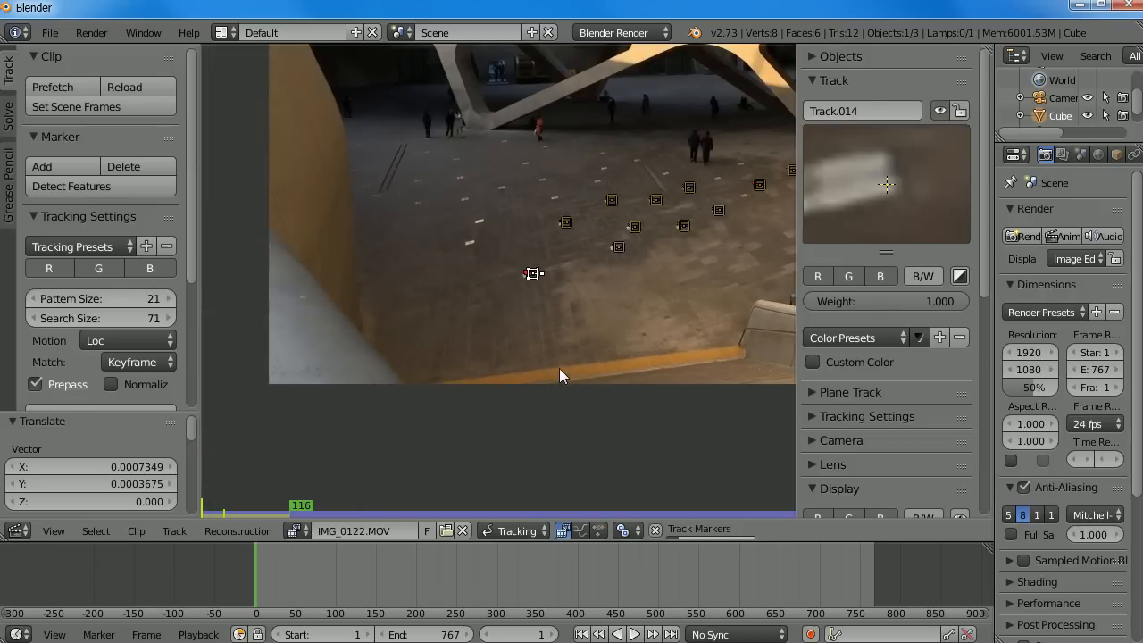
{"action": "scroll", "coordinate": [420, 292], "scroll_direction": "up", "scroll_amount": 4}
{"action": "scroll", "coordinate": [393, 287], "scroll_direction": "up", "scroll_amount": 3}
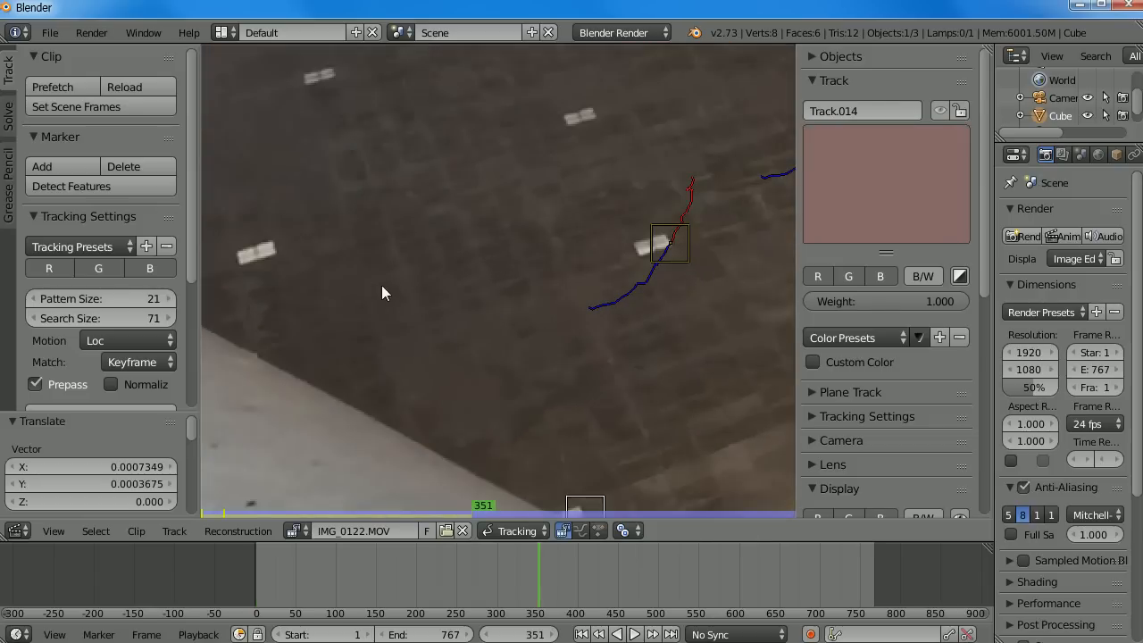
At frame 1, add a marker on the next tile's right corner, about X 0.202, Y 0.294, and track it forward
{"action": "middle_click_drag", "start_coordinate": [373, 284], "coordinate": [605, 273]}
{"action": "mouse_move", "coordinate": [511, 595]}
{"action": "left_mouse_down"}
{"action": "mouse_move", "coordinate": [247, 601]}
{"action": "mouse_move", "coordinate": [259, 597]}
{"action": "left_mouse_up"}
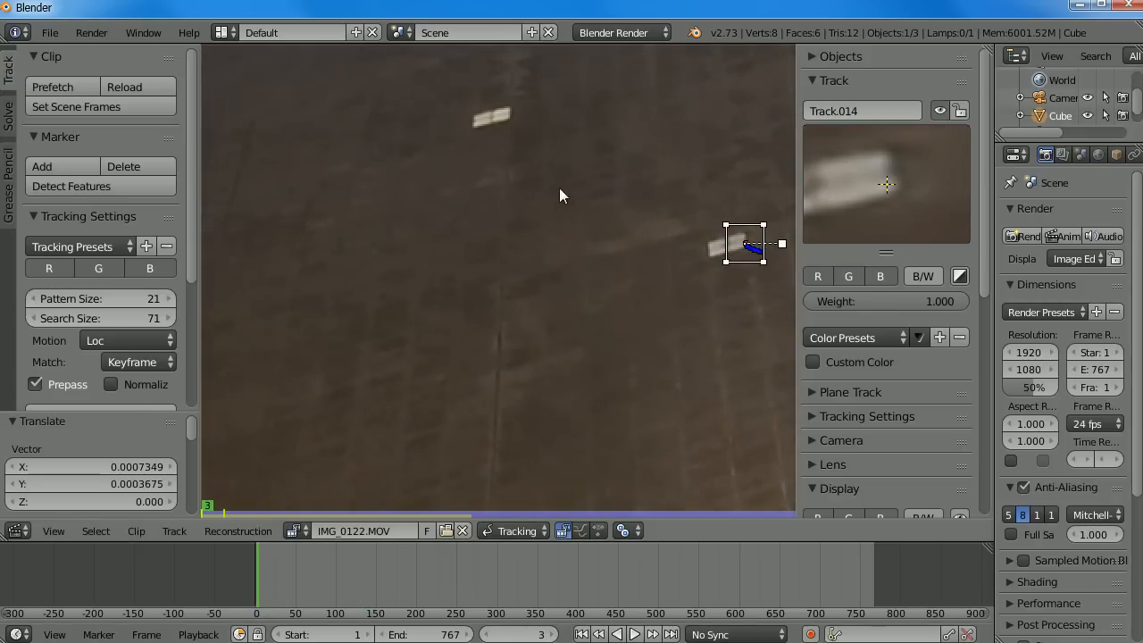
{"action": "key", "text": "Left"}
{"action": "key", "text": "Left"}
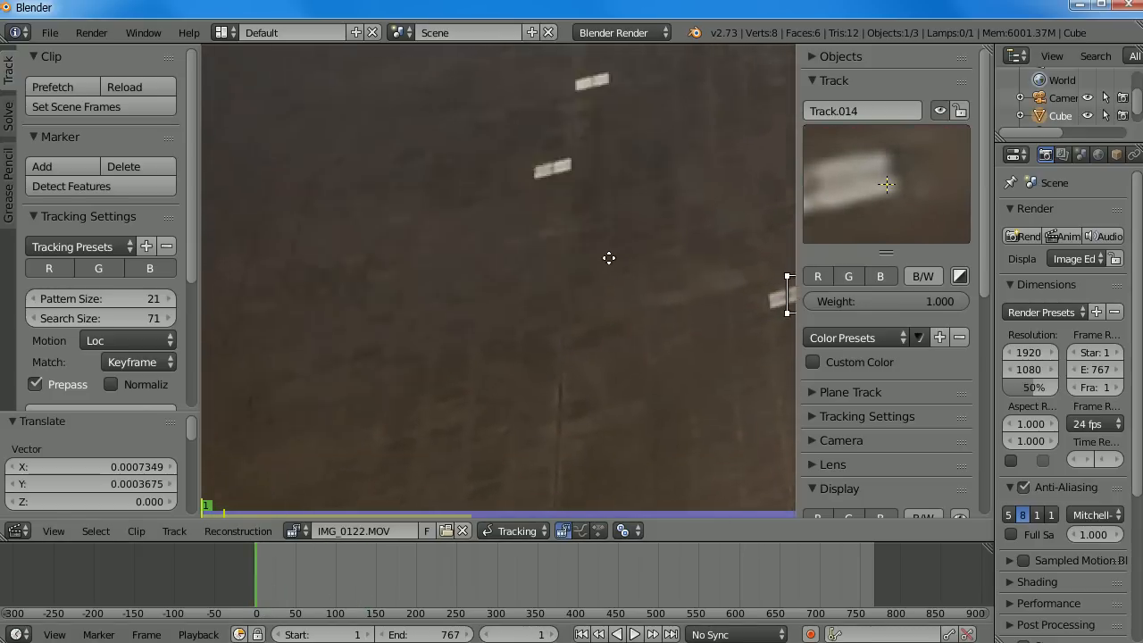
{"action": "middle_click_drag", "start_coordinate": [650, 355], "coordinate": [455, 292]}
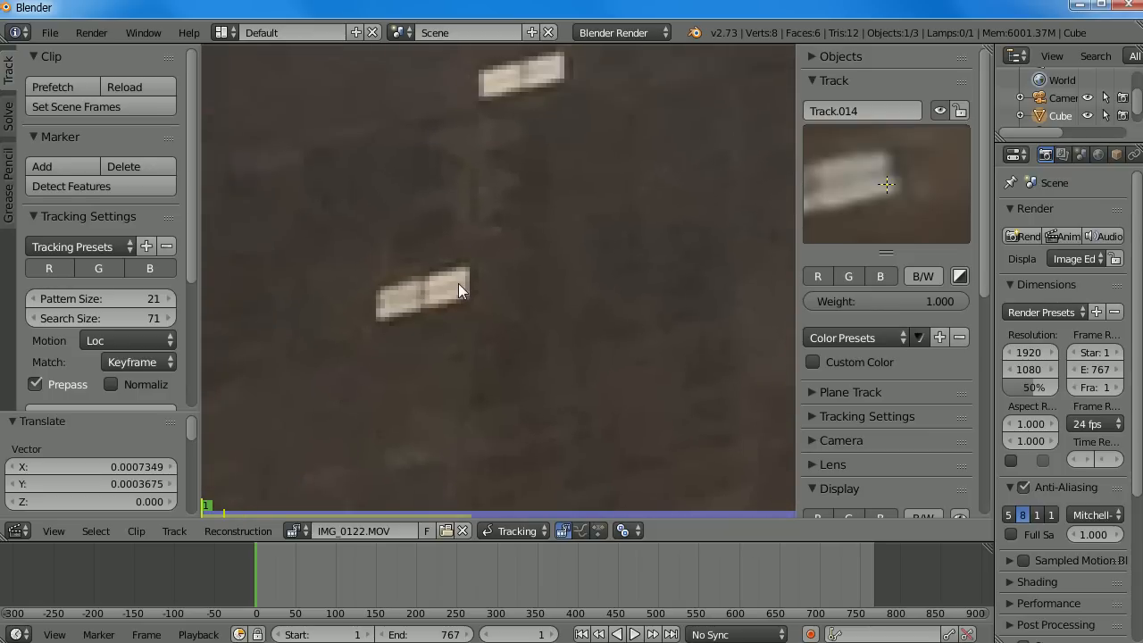
{"action": "left_click", "coordinate": [466, 272], "text": "ctrl"}
{"action": "scroll", "coordinate": [533, 321], "scroll_direction": "down", "scroll_amount": 8}
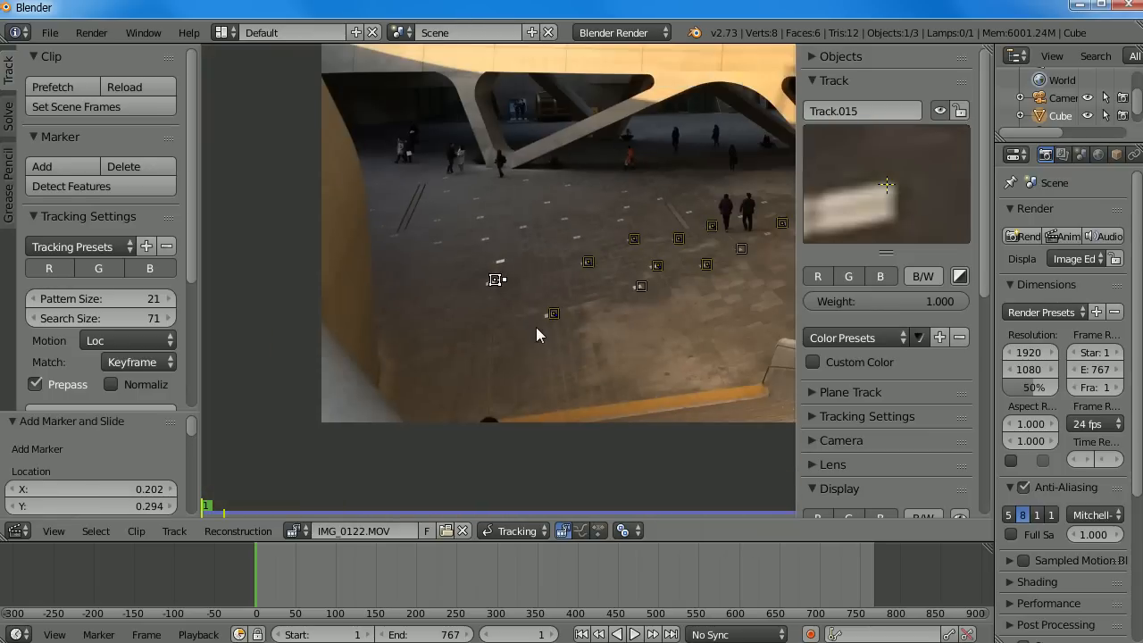
{"action": "key", "text": "ctrl+t"}
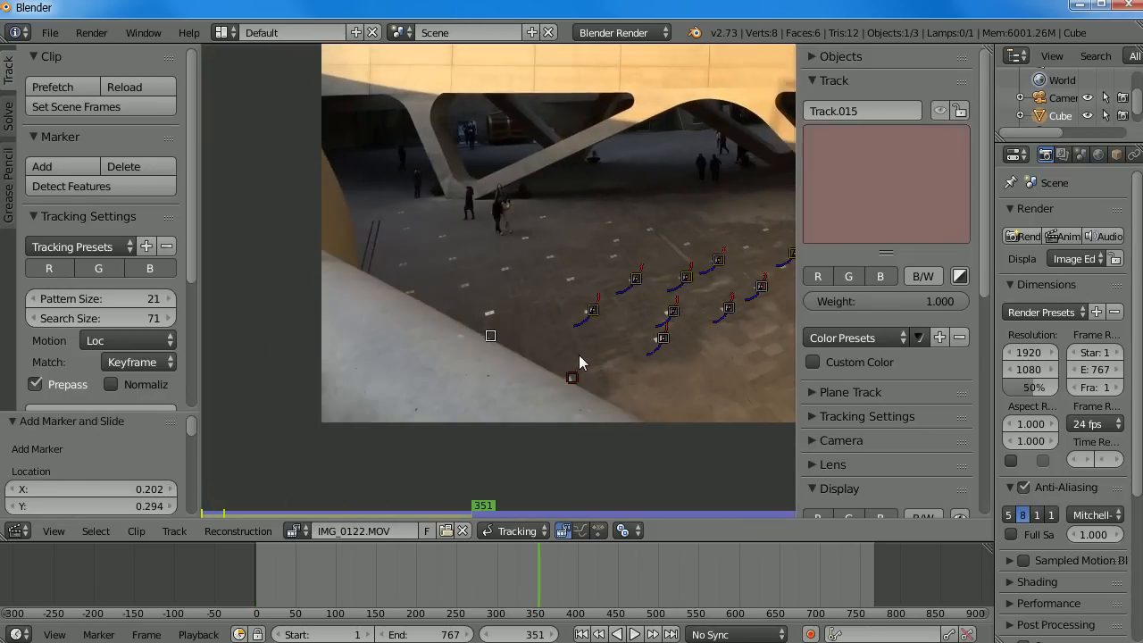
Back at frame 1, add a marker on the adjacent farther tile's right corner, about X 0.213, Y 0.338, and track it forward
{"action": "scroll", "coordinate": [544, 337], "scroll_direction": "up", "scroll_amount": 5}
{"action": "scroll", "coordinate": [544, 337], "scroll_direction": "up", "scroll_amount": 3}
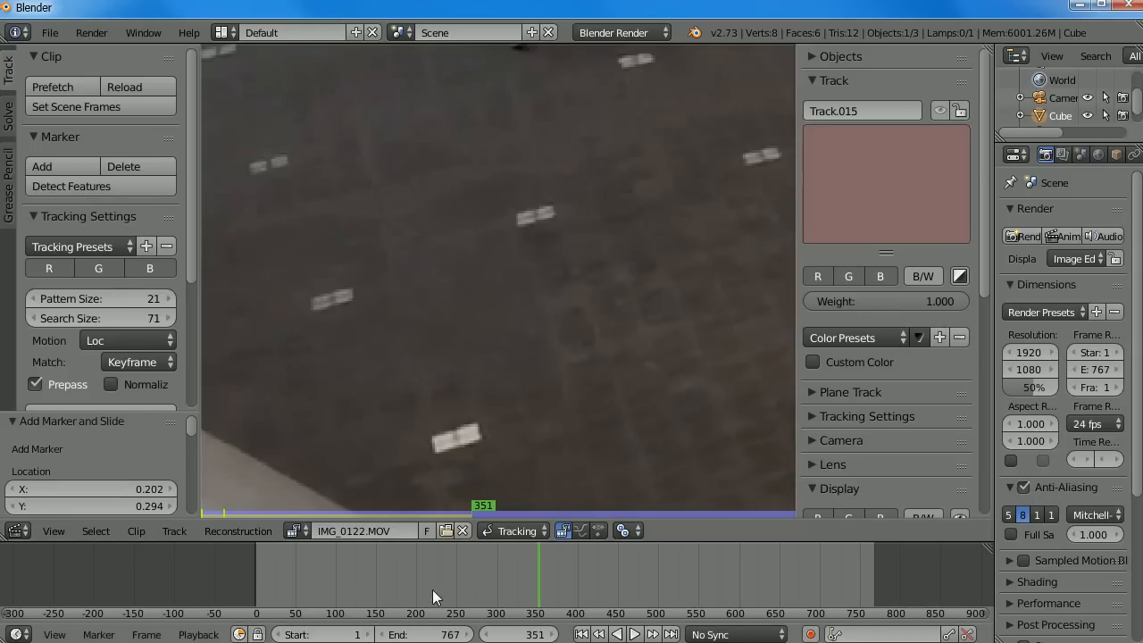
{"action": "key", "text": "shift+Left"}
{"action": "scroll", "coordinate": [520, 269], "scroll_direction": "up", "scroll_amount": 4}
{"action": "middle_click_drag", "start_coordinate": [542, 148], "coordinate": [576, 326]}
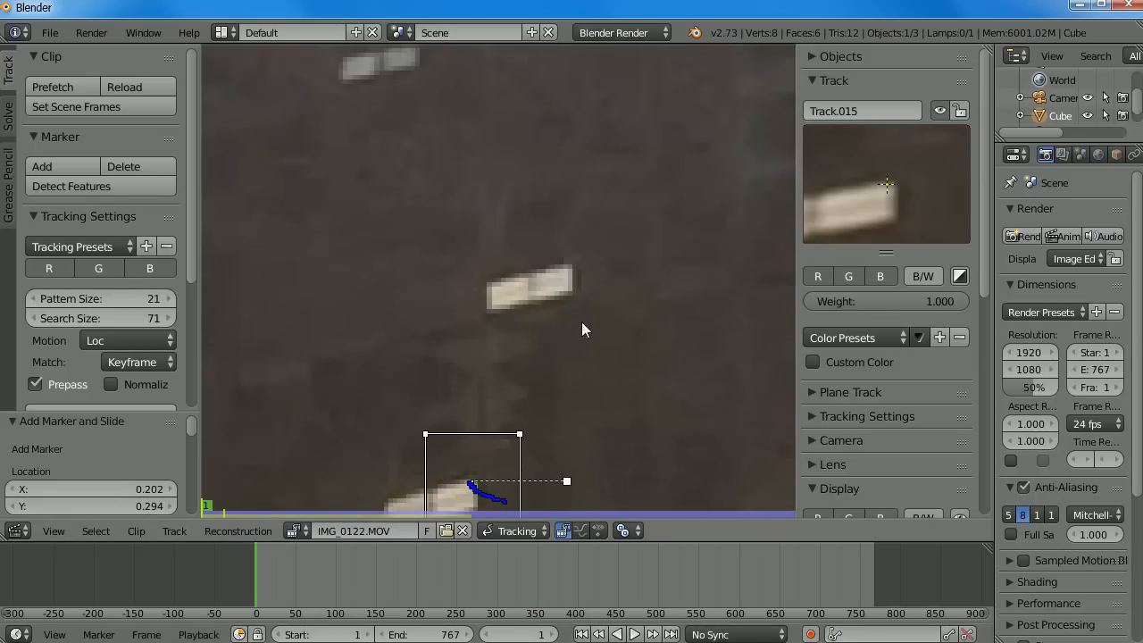
{"action": "left_click", "coordinate": [567, 268], "text": "ctrl"}
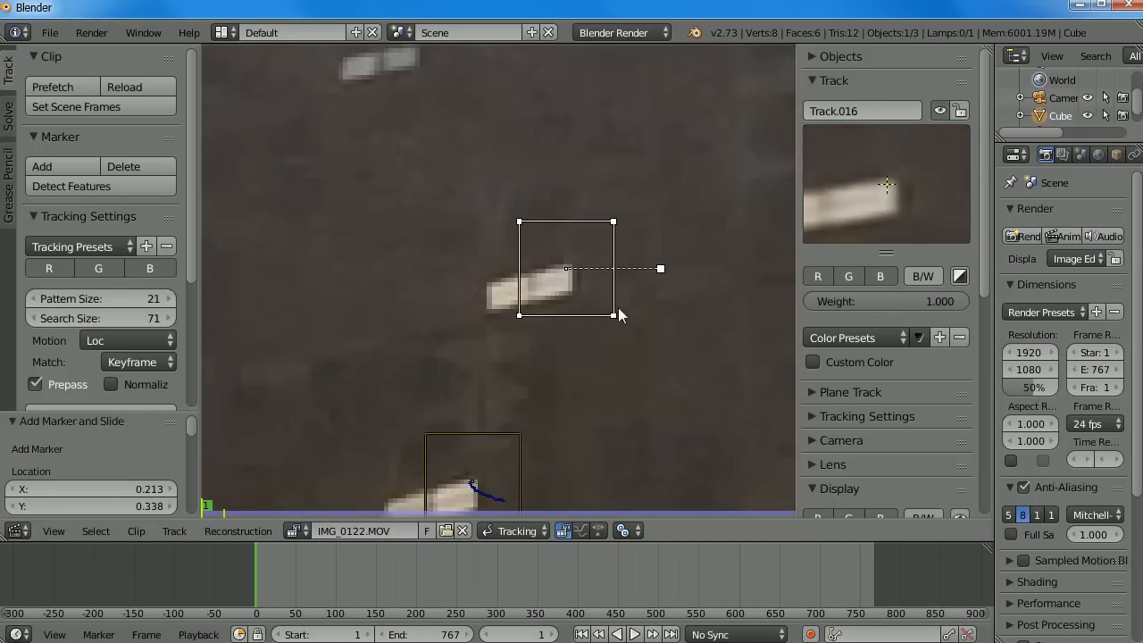
{"action": "scroll", "coordinate": [615, 327], "scroll_direction": "down", "scroll_amount": 5}
{"action": "key", "text": "ctrl+t"}
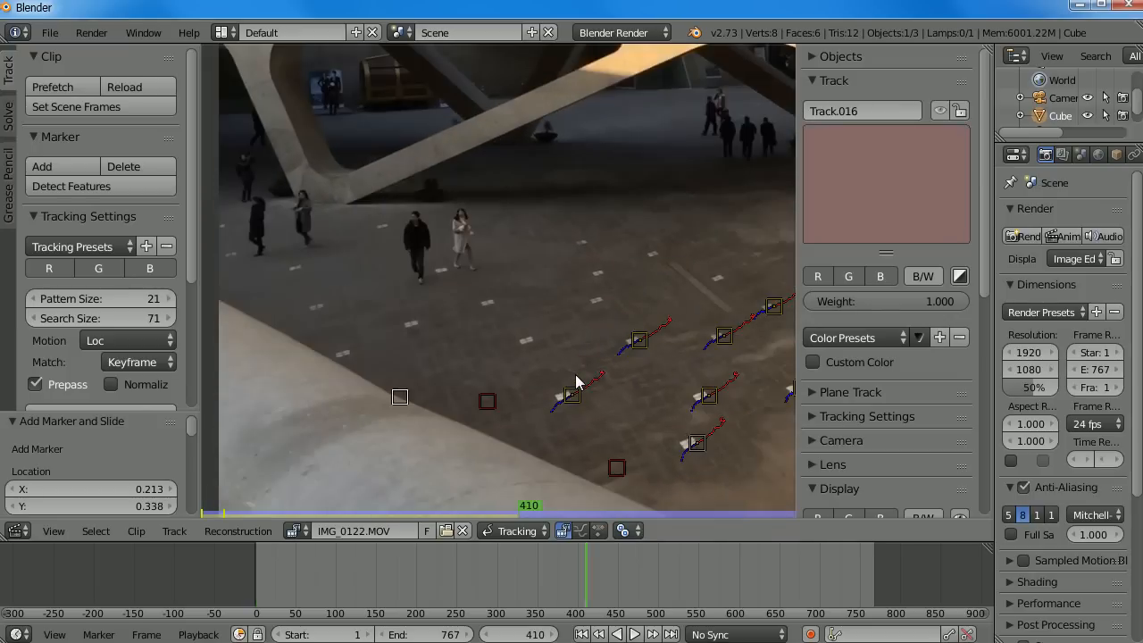
Scrub back through the clip to check the floor markers, return to frame 1 and inspect the remaining unmarked tiles
{"action": "left_click_drag", "start_coordinate": [572, 598], "coordinate": [408, 594]}
{"action": "middle_click_drag", "start_coordinate": [618, 306], "coordinate": [357, 341]}
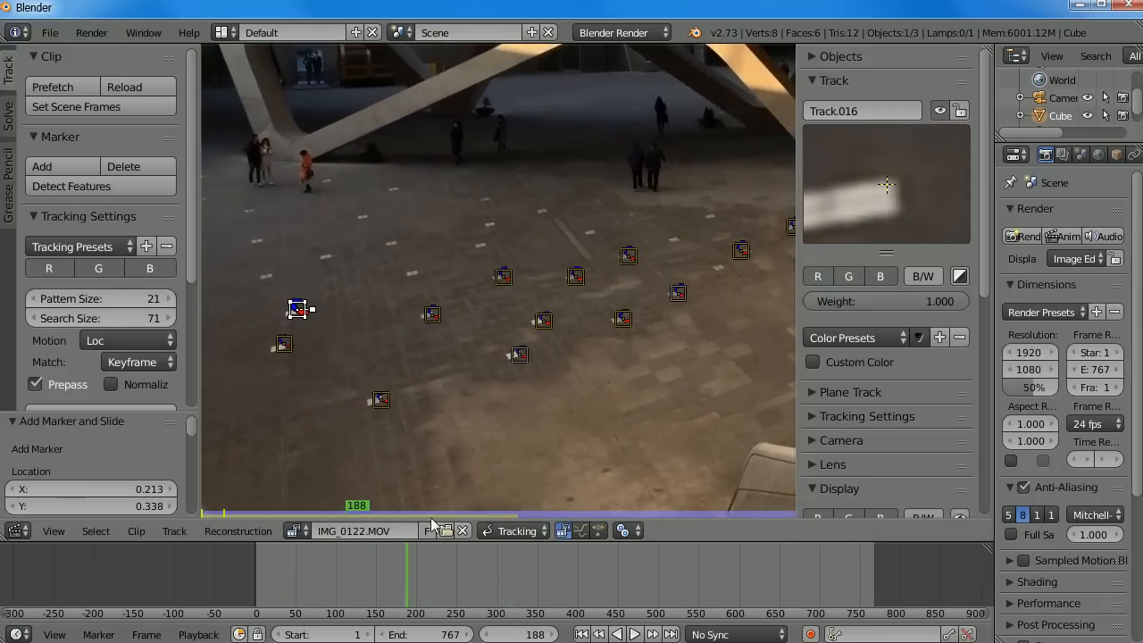
{"action": "key", "text": "shift+Left"}
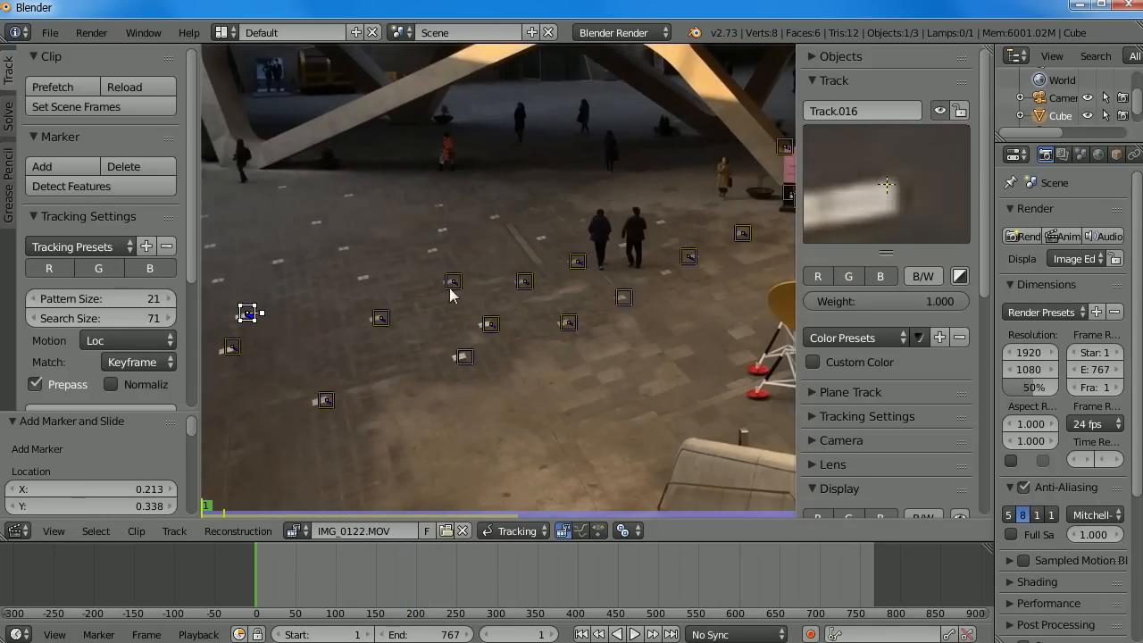
{"action": "middle_click_drag", "start_coordinate": [355, 266], "coordinate": [478, 366]}
{"action": "scroll", "coordinate": [508, 348], "scroll_direction": "up", "scroll_amount": 3}
{"action": "scroll", "coordinate": [508, 356], "scroll_direction": "up", "scroll_amount": 5}
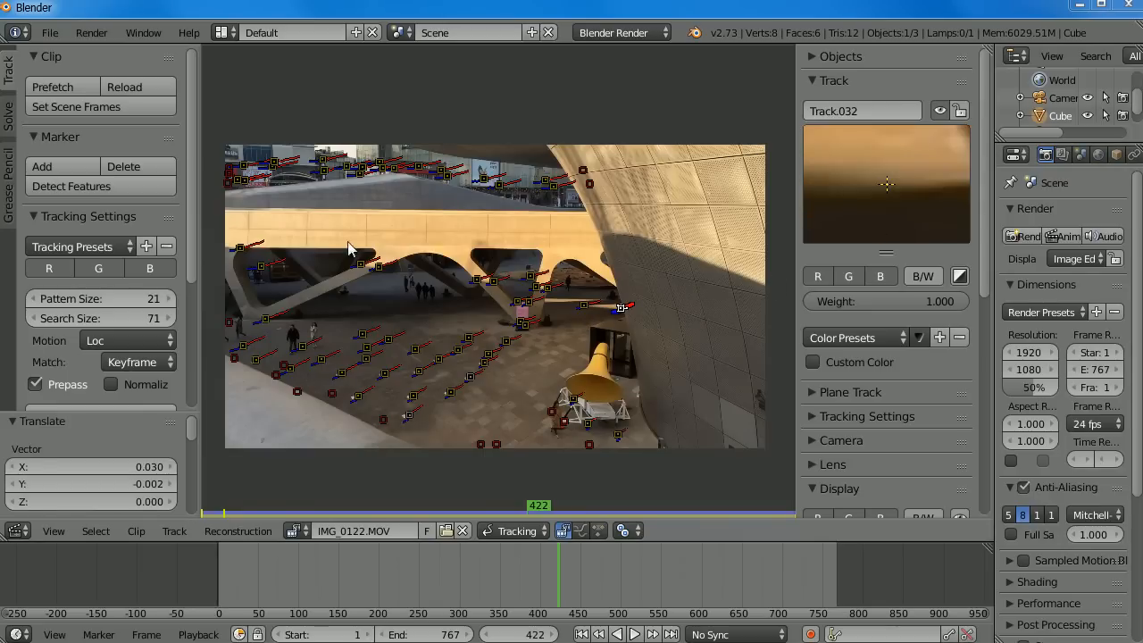
Scrub between about frames 206 and 432 to review how the complete set of markers follows the footage
{"action": "middle_click_drag", "start_coordinate": [413, 294], "coordinate": [429, 293]}
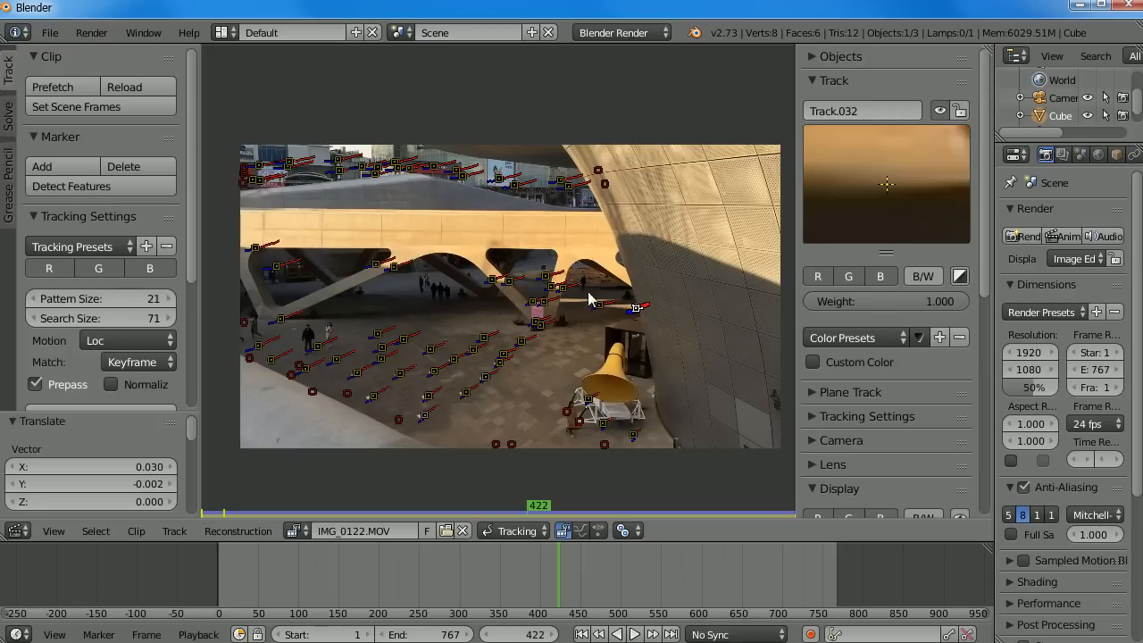
{"action": "left_click_drag", "start_coordinate": [572, 560], "coordinate": [384, 560]}
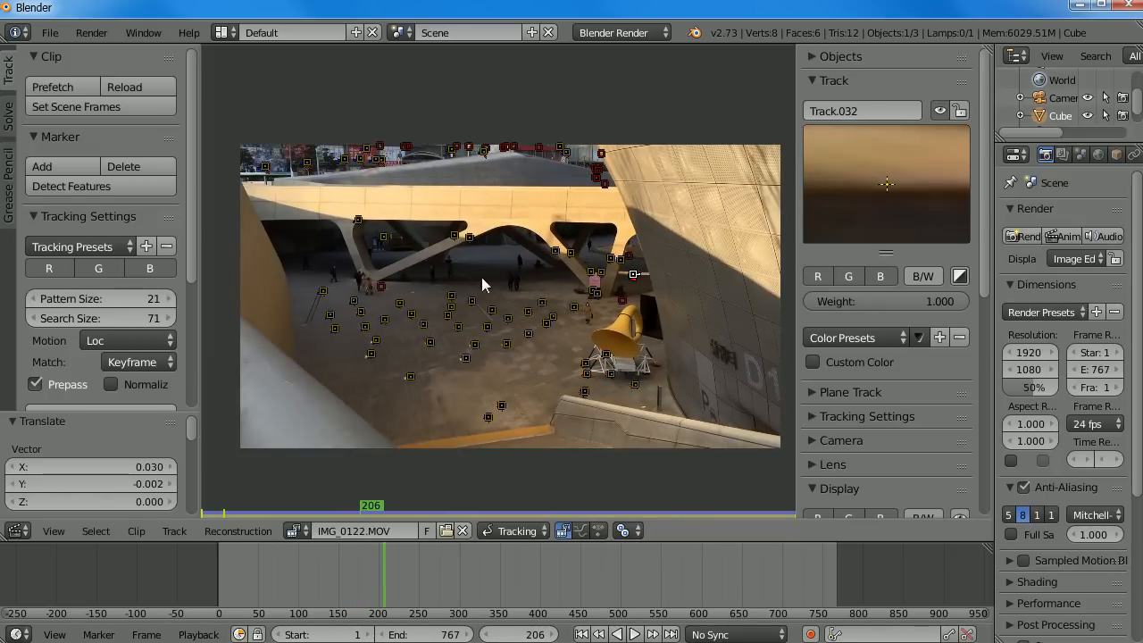
{"action": "left_click_drag", "start_coordinate": [398, 576], "coordinate": [406, 567]}
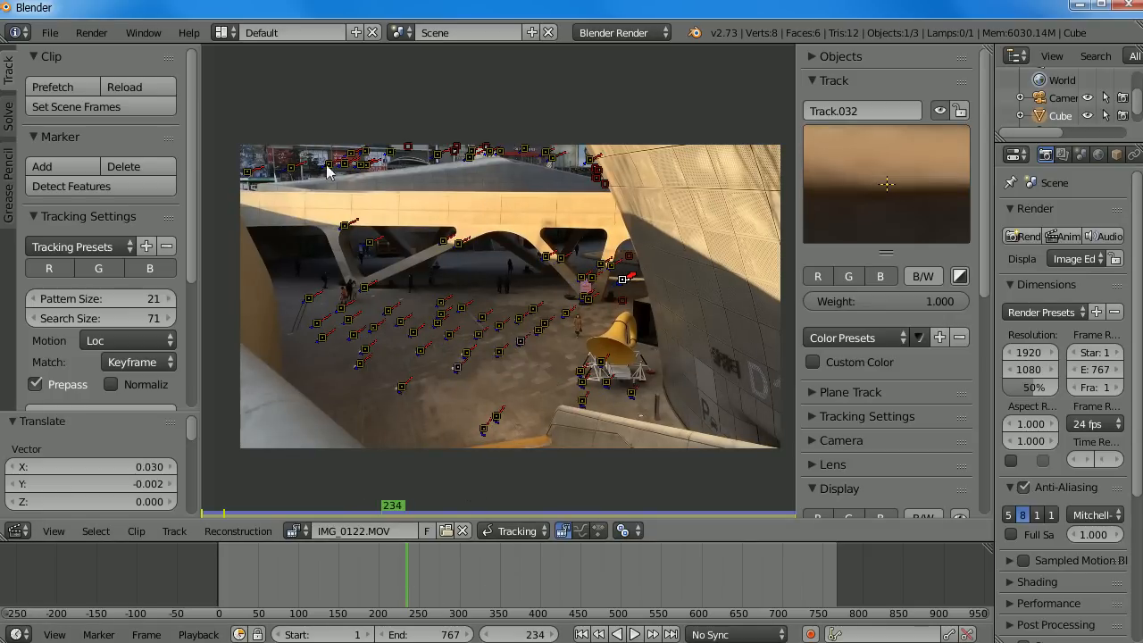
{"action": "left_click_drag", "start_coordinate": [419, 573], "coordinate": [566, 560]}
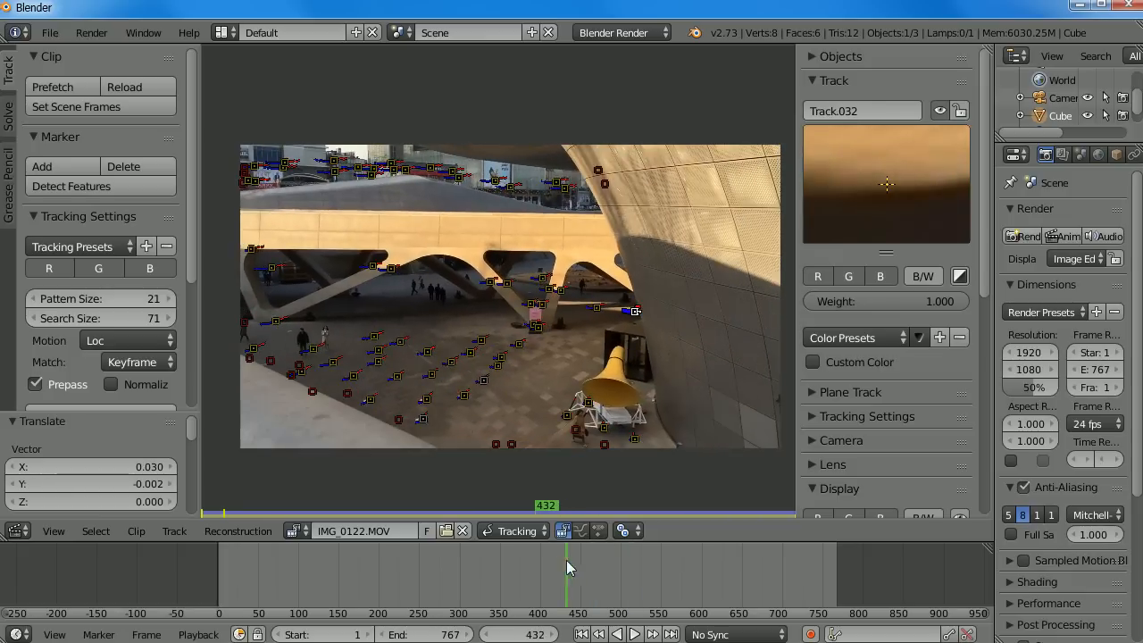
Examine the path of Track.032 on the sunlit strip beside the curved wall, checking frames 324 to 334 for jumps
{"action": "scroll", "coordinate": [665, 326], "scroll_direction": "up", "scroll_amount": 6}
{"action": "middle_click_drag", "start_coordinate": [710, 348], "coordinate": [330, 268]}
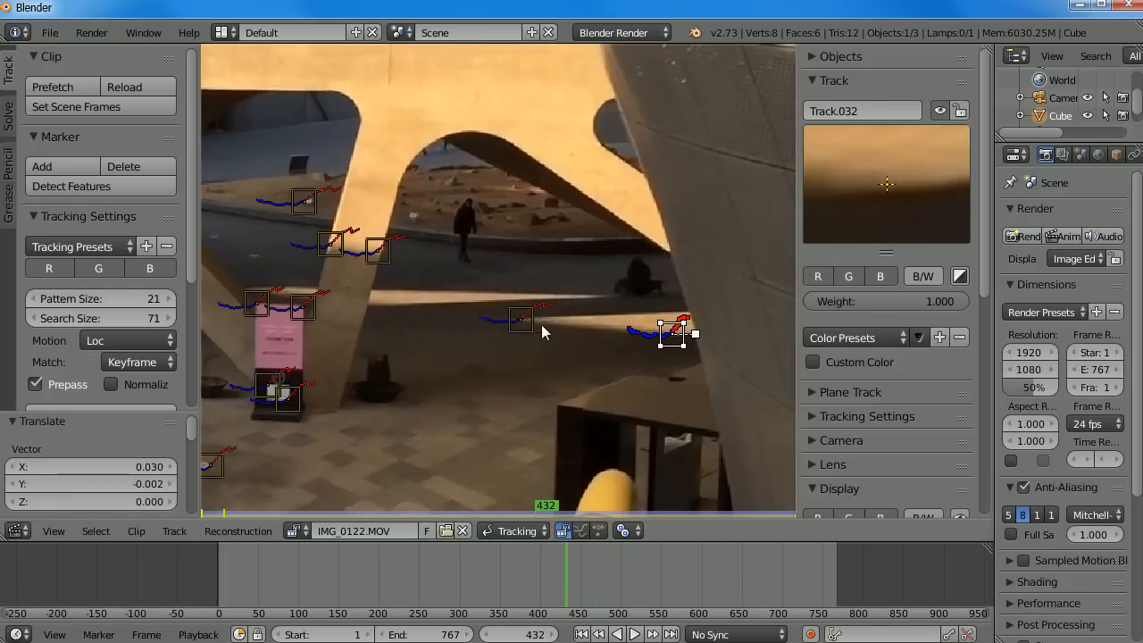
{"action": "middle_click_drag", "start_coordinate": [586, 328], "coordinate": [447, 322]}
{"action": "scroll", "coordinate": [500, 356], "scroll_direction": "up", "scroll_amount": 2}
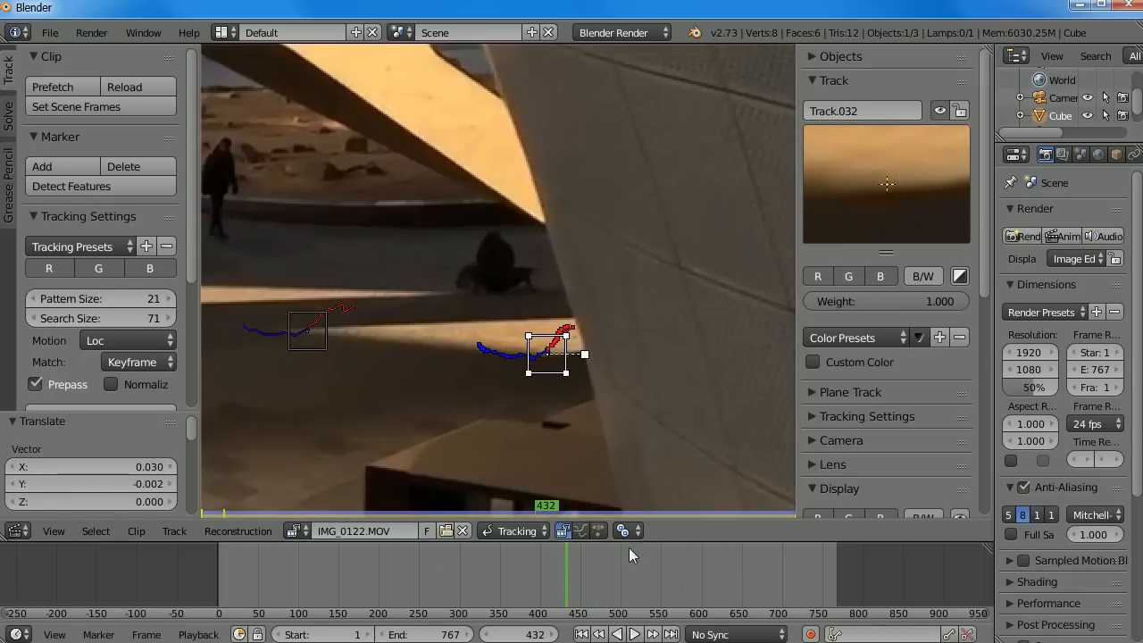
{"action": "scroll", "coordinate": [600, 384], "scroll_direction": "up", "scroll_amount": 2}
{"action": "middle_click_drag", "start_coordinate": [599, 390], "coordinate": [482, 317]}
{"action": "mouse_move", "coordinate": [592, 579]}
{"action": "left_mouse_down"}
{"action": "mouse_move", "coordinate": [542, 590]}
{"action": "mouse_move", "coordinate": [477, 578]}
{"action": "mouse_move", "coordinate": [587, 562]}
{"action": "mouse_move", "coordinate": [478, 558]}
{"action": "left_mouse_up"}
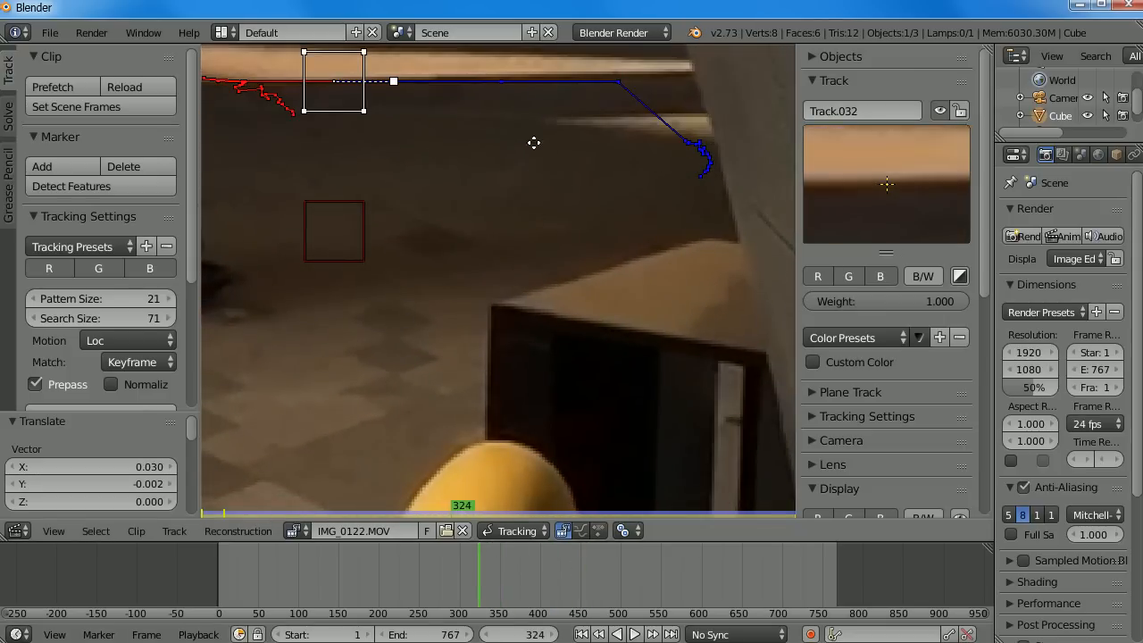
{"action": "middle_click_drag", "start_coordinate": [525, 130], "coordinate": [623, 256]}
{"action": "middle_click_drag", "start_coordinate": [686, 272], "coordinate": [543, 237]}
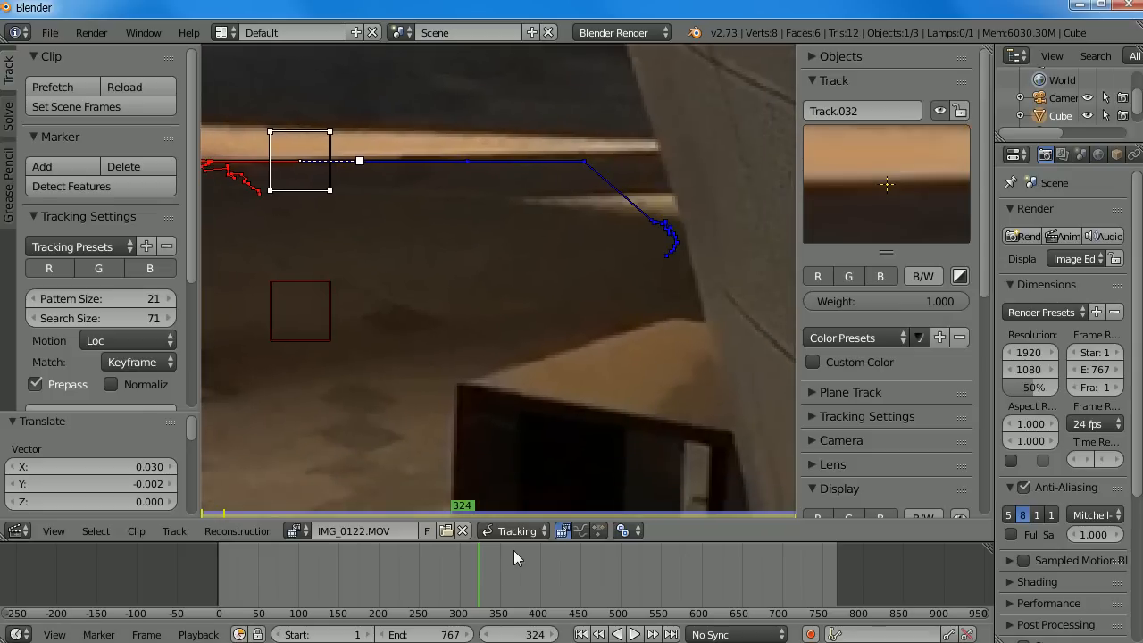
{"action": "mouse_move", "coordinate": [477, 583]}
{"action": "left_mouse_down"}
{"action": "mouse_move", "coordinate": [465, 577]}
{"action": "mouse_move", "coordinate": [518, 578]}
{"action": "mouse_move", "coordinate": [485, 590]}
{"action": "left_mouse_up"}
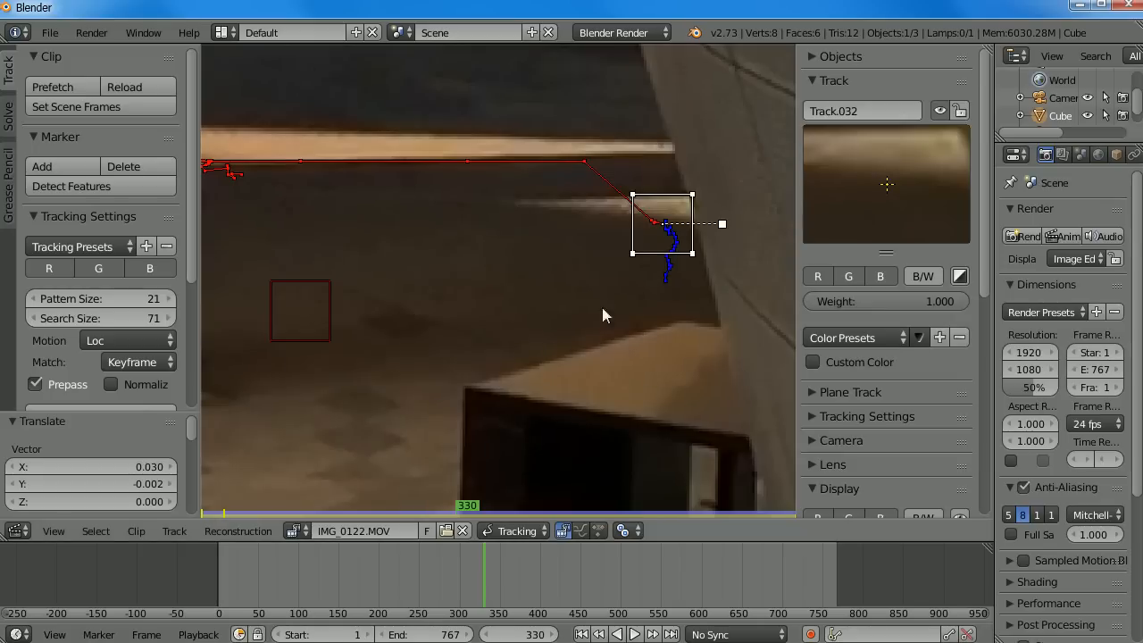
{"action": "middle_click_drag", "start_coordinate": [490, 326], "coordinate": [460, 344]}
{"action": "scroll", "coordinate": [489, 306], "scroll_direction": "down", "scroll_amount": 1}
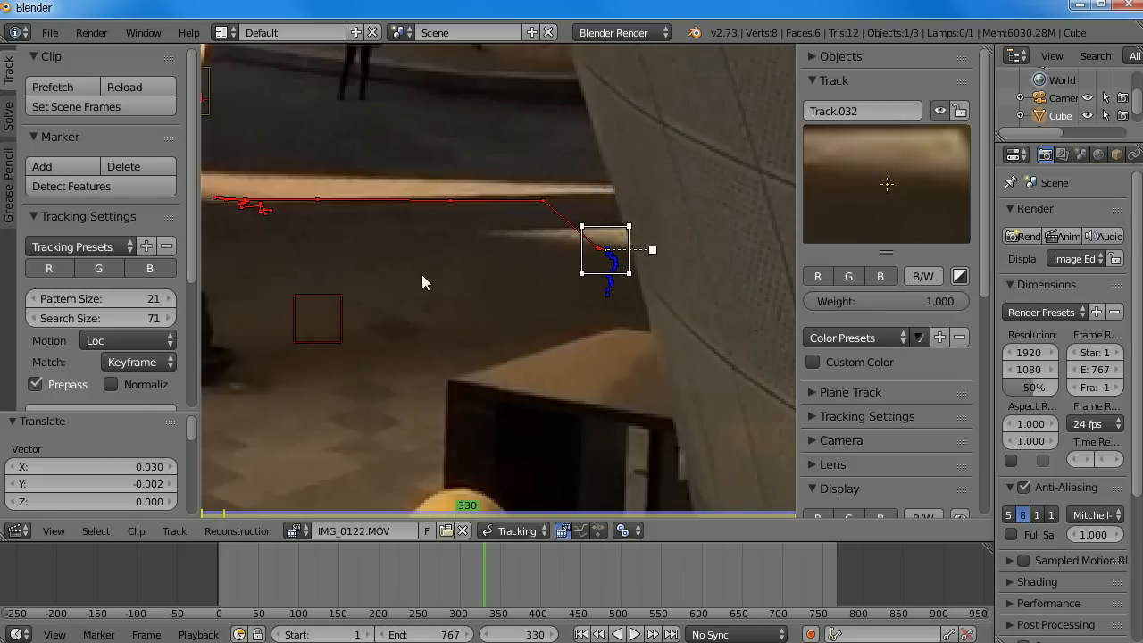
{"action": "middle_click_drag", "start_coordinate": [508, 241], "coordinate": [523, 271]}
{"action": "mouse_move", "coordinate": [485, 584]}
{"action": "left_mouse_down"}
{"action": "mouse_move", "coordinate": [499, 580]}
{"action": "mouse_move", "coordinate": [329, 589]}
{"action": "mouse_move", "coordinate": [241, 609]}
{"action": "mouse_move", "coordinate": [399, 588]}
{"action": "mouse_move", "coordinate": [580, 588]}
{"action": "mouse_move", "coordinate": [487, 595]}
{"action": "left_mouse_up"}
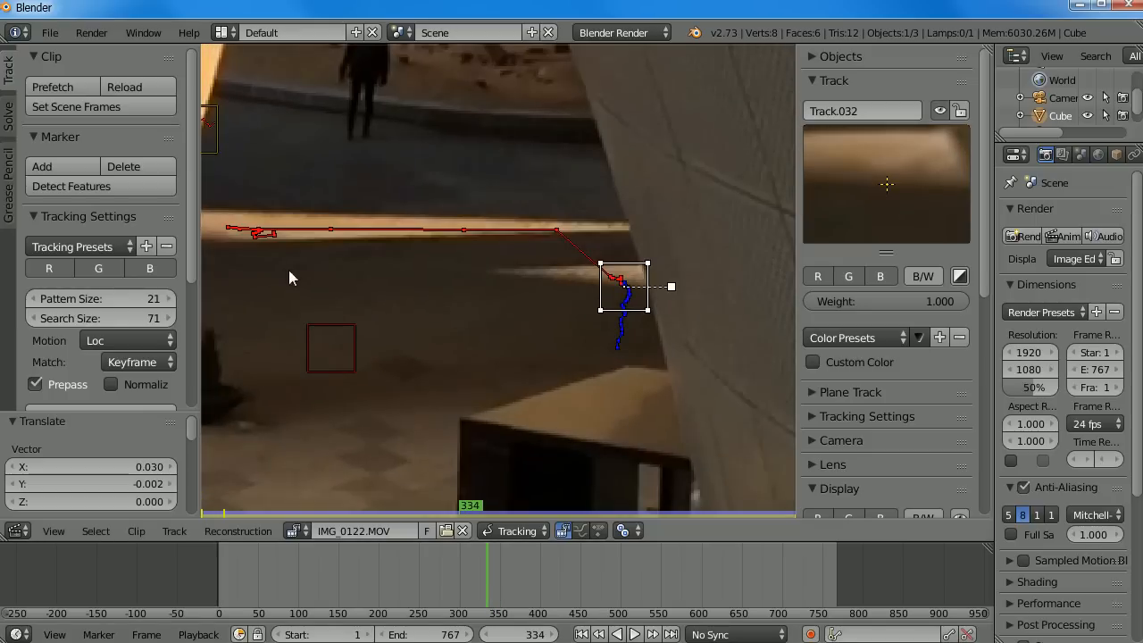
{"action": "middle_click_drag", "start_coordinate": [342, 296], "coordinate": [480, 313]}
{"action": "middle_click_drag", "start_coordinate": [560, 295], "coordinate": [468, 280]}
At frame 432, clear the path of Track.032 up to the current frame
{"action": "mouse_move", "coordinate": [463, 553]}
{"action": "left_mouse_down"}
{"action": "mouse_move", "coordinate": [508, 568]}
{"action": "mouse_move", "coordinate": [460, 569]}
{"action": "mouse_move", "coordinate": [653, 568]}
{"action": "mouse_move", "coordinate": [566, 568]}
{"action": "left_mouse_up"}
{"action": "middle_click_drag", "start_coordinate": [431, 373], "coordinate": [496, 241]}
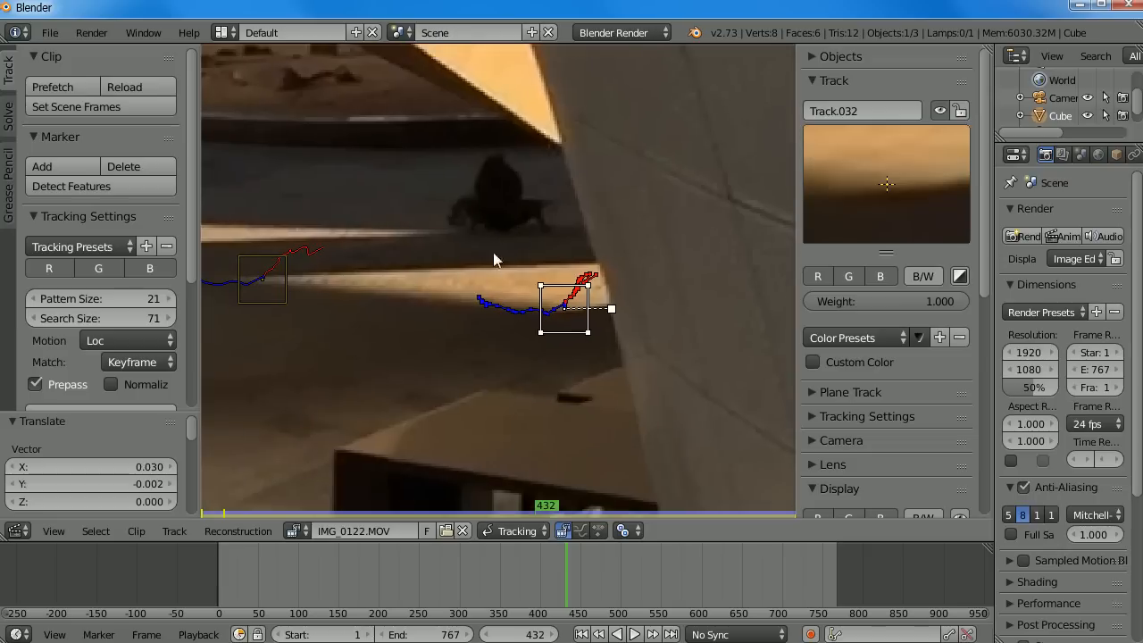
{"action": "left_click", "coordinate": [174, 533]}
{"action": "left_click", "coordinate": [176, 531]}
{"action": "left_click", "coordinate": [178, 532]}
{"action": "left_click", "coordinate": [179, 532]}
{"action": "left_click", "coordinate": [176, 532]}
{"action": "left_click", "coordinate": [237, 446]}
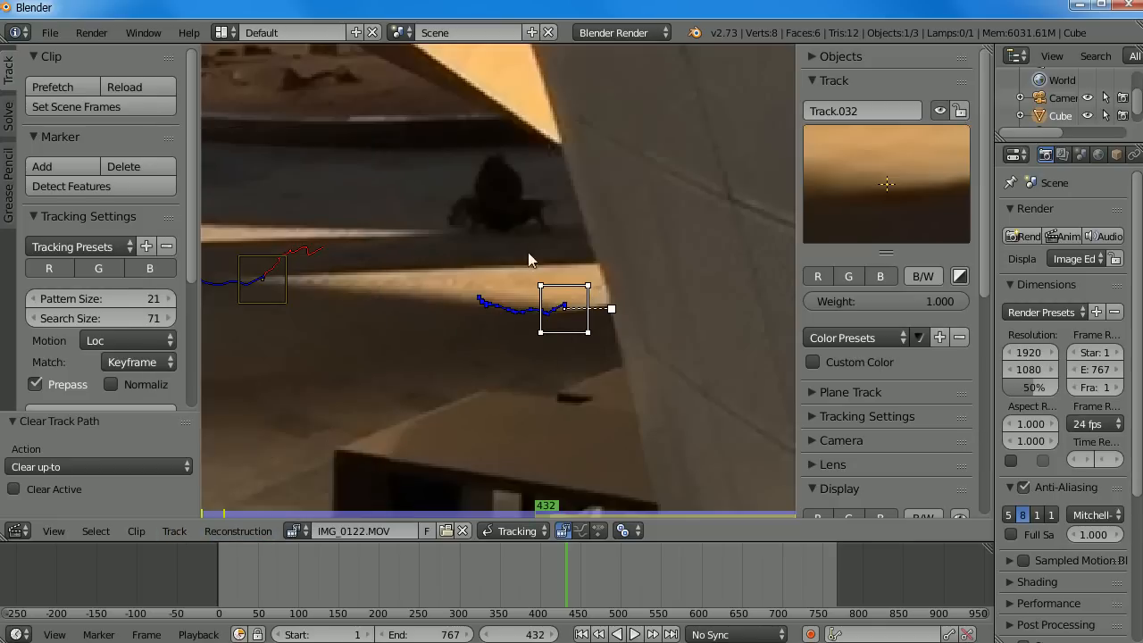
Examine the markers on the background buildings at frames 531 and 370, selecting Track.058 on the building facade
{"action": "left_click_drag", "start_coordinate": [558, 580], "coordinate": [646, 567]}
{"action": "scroll", "coordinate": [367, 333], "scroll_direction": "down", "scroll_amount": 7}
{"action": "middle_click_drag", "start_coordinate": [343, 349], "coordinate": [492, 173]}
{"action": "scroll", "coordinate": [383, 303], "scroll_direction": "up", "scroll_amount": 1}
{"action": "scroll", "coordinate": [385, 304], "scroll_direction": "up", "scroll_amount": 1}
{"action": "middle_click_drag", "start_coordinate": [431, 322], "coordinate": [457, 514]}
{"action": "scroll", "coordinate": [532, 225], "scroll_direction": "down", "scroll_amount": 4}
{"action": "scroll", "coordinate": [508, 265], "scroll_direction": "up", "scroll_amount": 6}
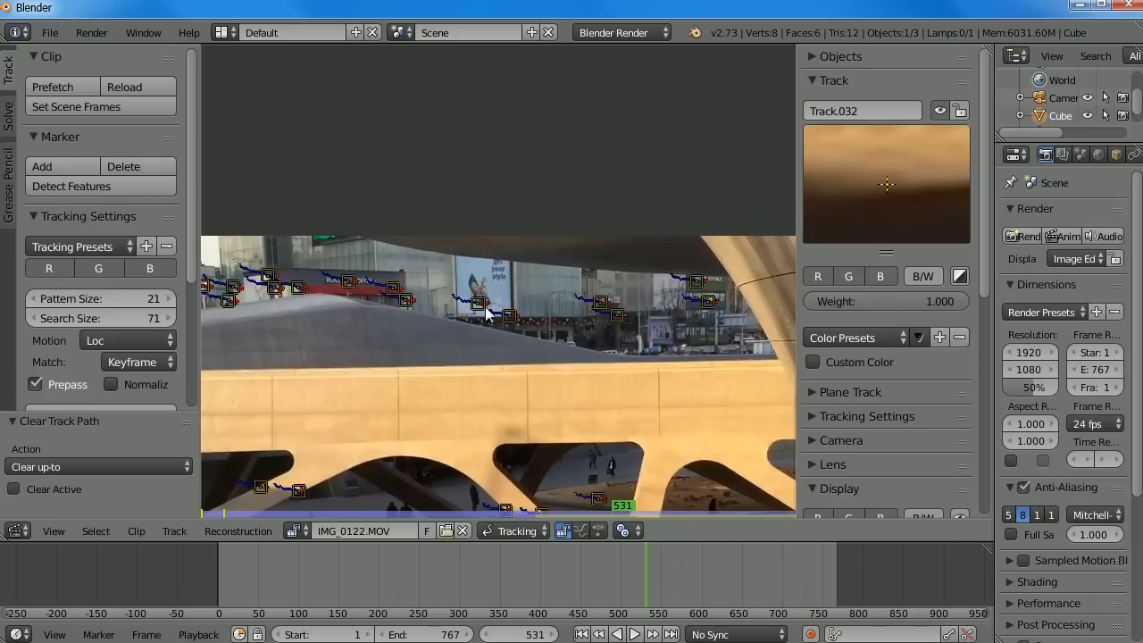
{"action": "scroll", "coordinate": [515, 295], "scroll_direction": "left", "scroll_amount": 8, "text": "ctrl"}
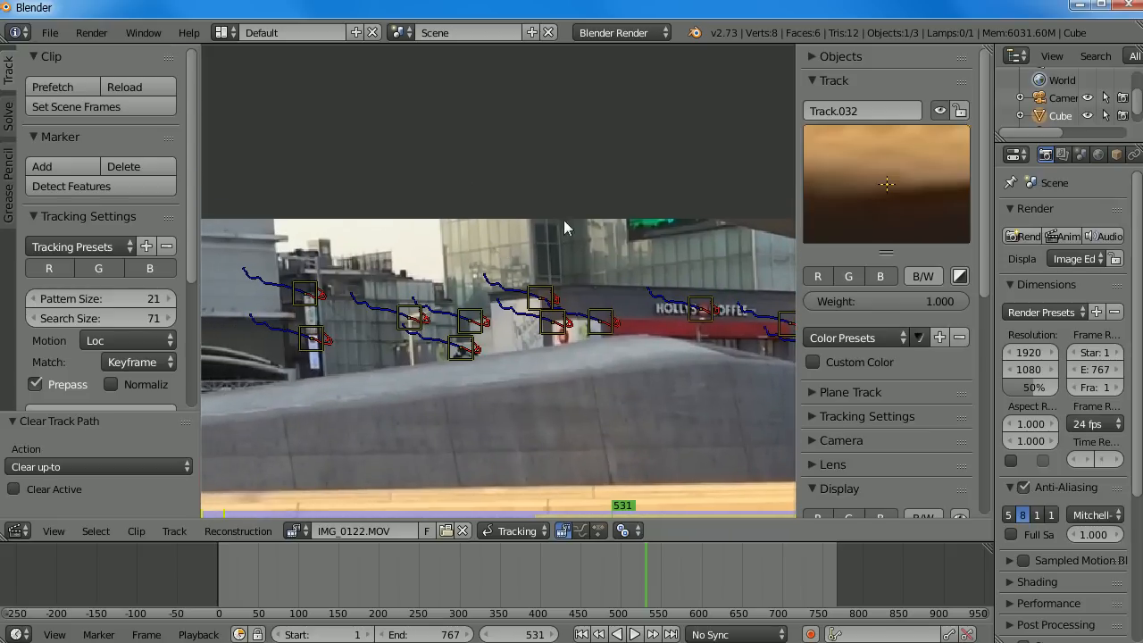
{"action": "mouse_move", "coordinate": [589, 581]}
{"action": "left_mouse_down"}
{"action": "mouse_move", "coordinate": [472, 620]}
{"action": "mouse_move", "coordinate": [395, 628]}
{"action": "mouse_move", "coordinate": [430, 558]}
{"action": "mouse_move", "coordinate": [457, 585]}
{"action": "mouse_move", "coordinate": [366, 604]}
{"action": "mouse_move", "coordinate": [408, 605]}
{"action": "mouse_move", "coordinate": [396, 582]}
{"action": "mouse_move", "coordinate": [406, 580]}
{"action": "mouse_move", "coordinate": [383, 582]}
{"action": "mouse_move", "coordinate": [606, 549]}
{"action": "mouse_move", "coordinate": [518, 540]}
{"action": "left_mouse_up"}
{"action": "right_click", "coordinate": [563, 284]}
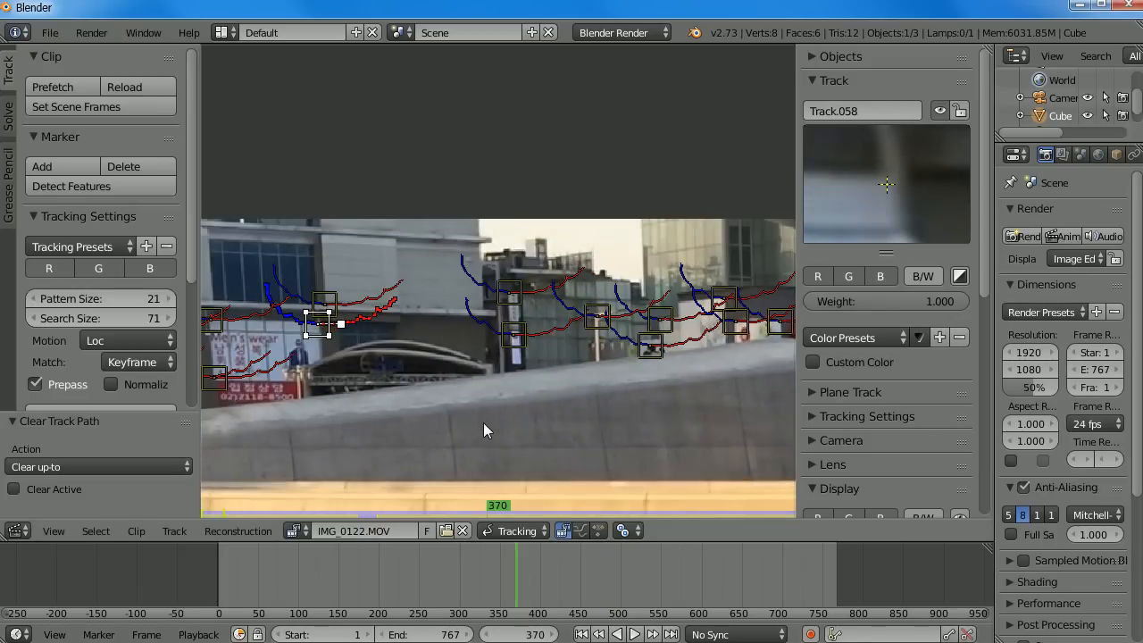
Examine the floor-tile markers around the passing pedestrians at frames 370, 221 and 682
{"action": "scroll", "coordinate": [444, 330], "scroll_direction": "up", "scroll_amount": 6}
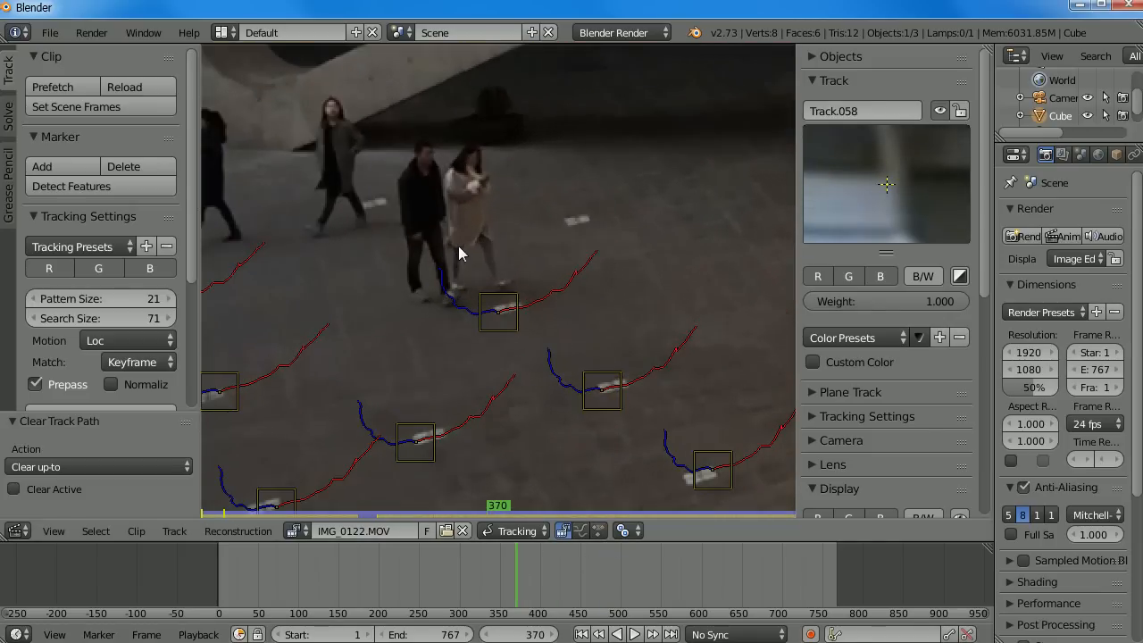
{"action": "middle_click_drag", "start_coordinate": [458, 290], "coordinate": [482, 342]}
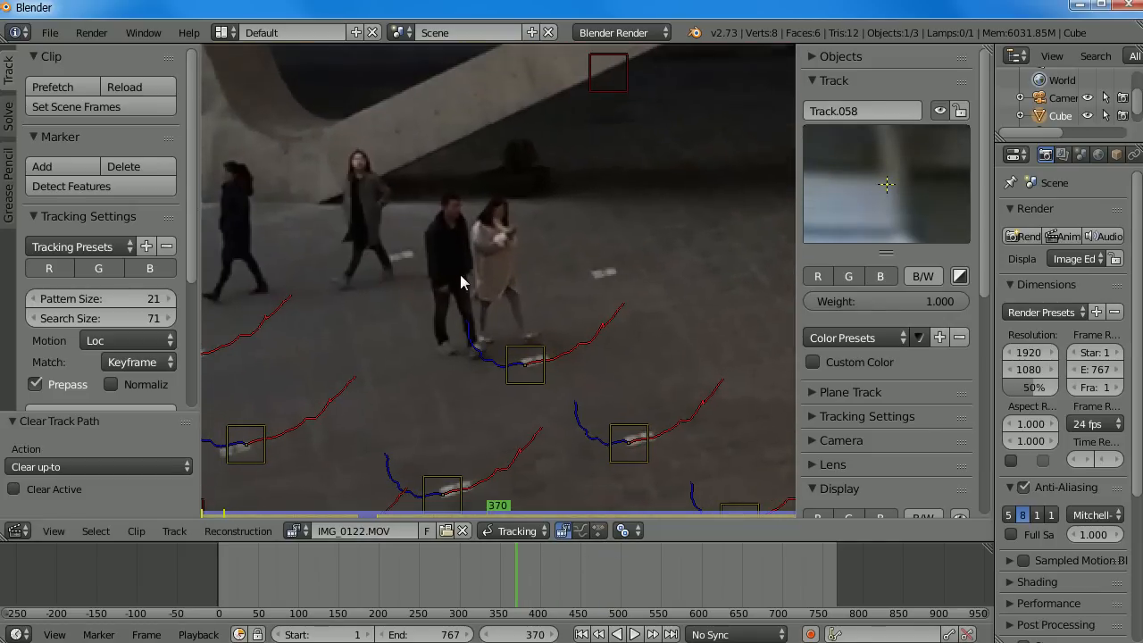
{"action": "middle_click_drag", "start_coordinate": [433, 256], "coordinate": [535, 252]}
{"action": "left_click_drag", "start_coordinate": [527, 580], "coordinate": [397, 595]}
{"action": "scroll", "coordinate": [683, 295], "scroll_direction": "down", "scroll_amount": 3}
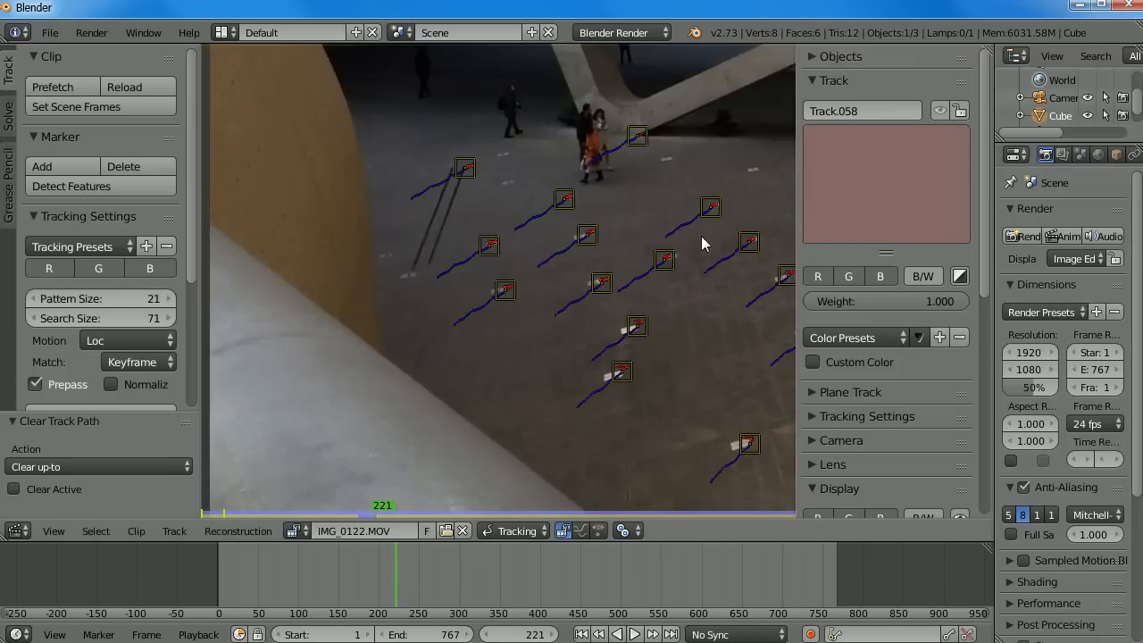
{"action": "left_click_drag", "start_coordinate": [535, 594], "coordinate": [768, 610]}
{"action": "scroll", "coordinate": [370, 350], "scroll_direction": "up", "scroll_amount": 4}
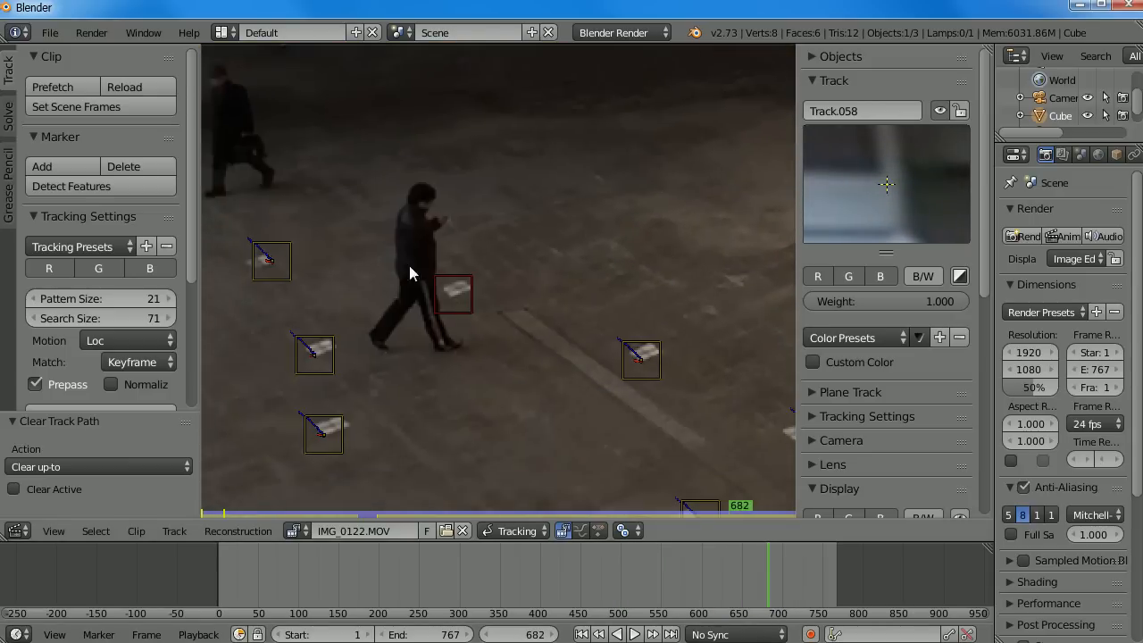
{"action": "scroll", "coordinate": [426, 225], "scroll_direction": "down", "scroll_amount": 1}
{"action": "middle_click_drag", "start_coordinate": [466, 257], "coordinate": [567, 239]}
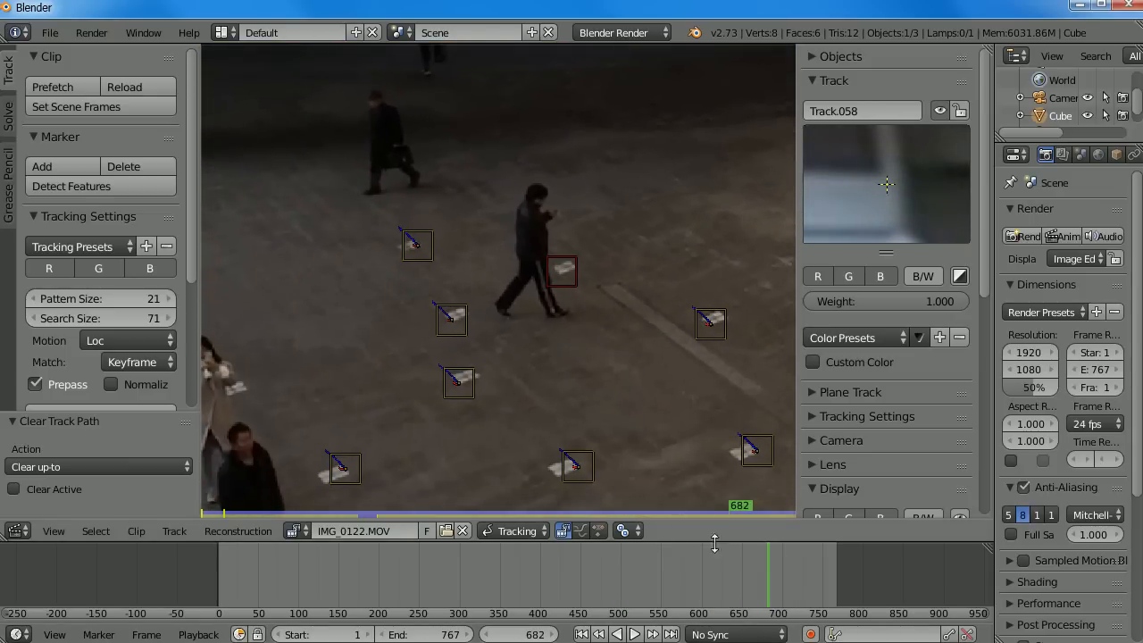
Try to move the Track.022 marker on the floor tile beside the walking pedestrian at frame 686
{"action": "mouse_move", "coordinate": [745, 568]}
{"action": "left_mouse_down"}
{"action": "mouse_move", "coordinate": [684, 569]}
{"action": "mouse_move", "coordinate": [798, 560]}
{"action": "mouse_move", "coordinate": [741, 553]}
{"action": "left_mouse_up"}
{"action": "left_click", "coordinate": [471, 327]}
{"action": "left_click_drag", "start_coordinate": [729, 607], "coordinate": [770, 576]}
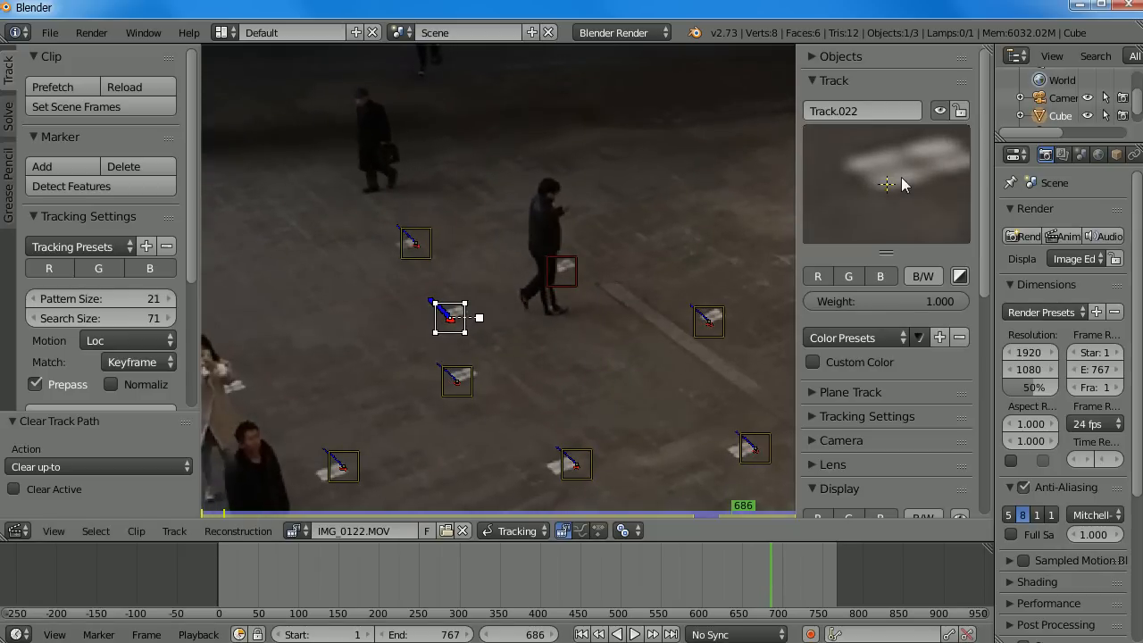
{"action": "key", "text": "g"}
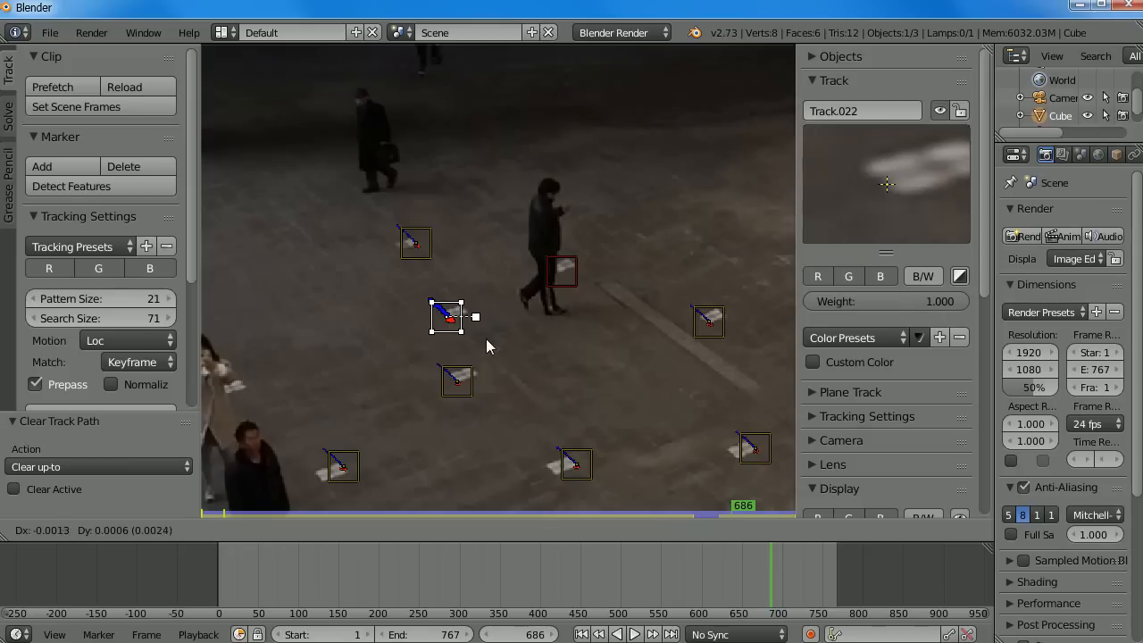
{"action": "left_click", "coordinate": [489, 339]}
{"action": "right_click", "coordinate": [761, 449]}
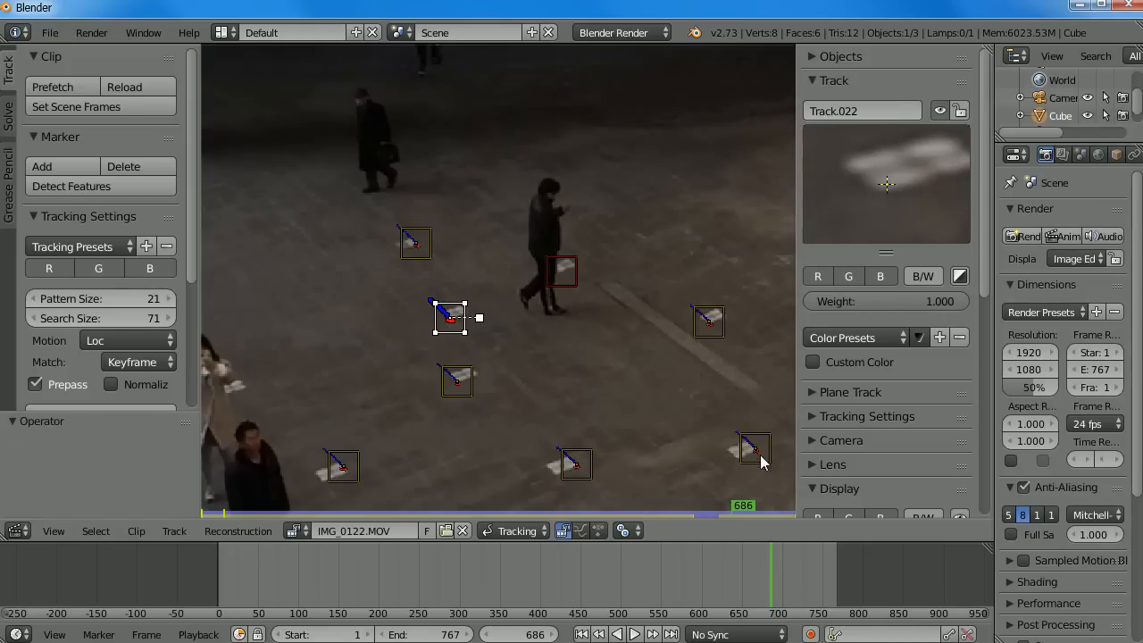
Examine the markers across the whole clip at frames 451 and 273, enlarging the clip view
{"action": "left_click_drag", "start_coordinate": [768, 579], "coordinate": [584, 570]}
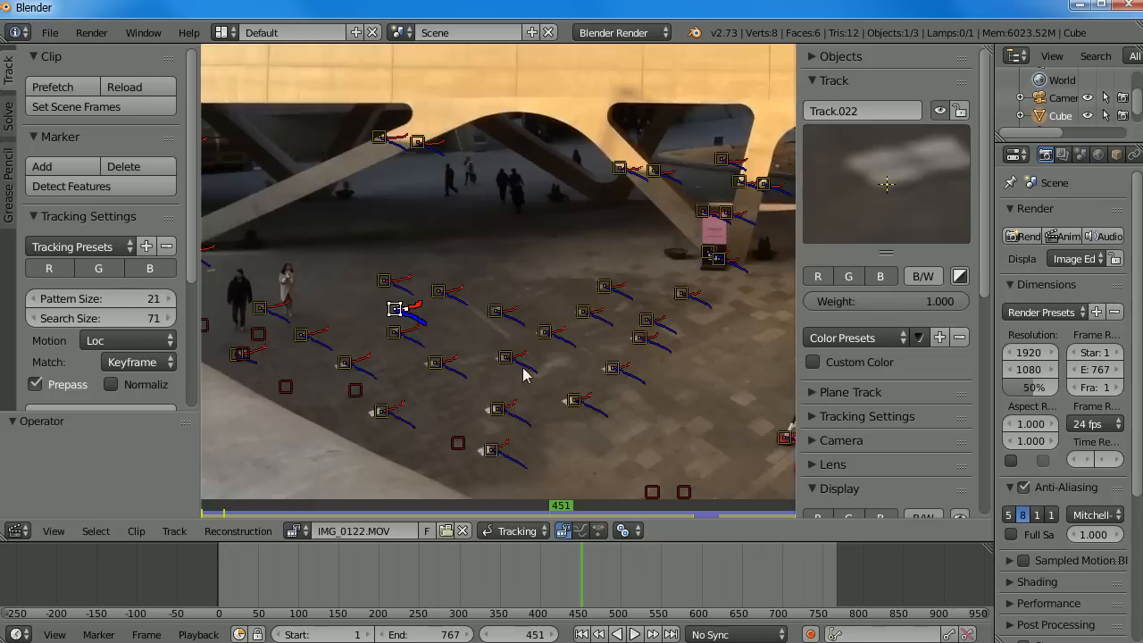
{"action": "scroll", "coordinate": [572, 312], "scroll_direction": "down", "scroll_amount": 2}
{"action": "middle_click_drag", "start_coordinate": [572, 313], "coordinate": [542, 335]}
{"action": "left_click_drag", "start_coordinate": [596, 599], "coordinate": [438, 600]}
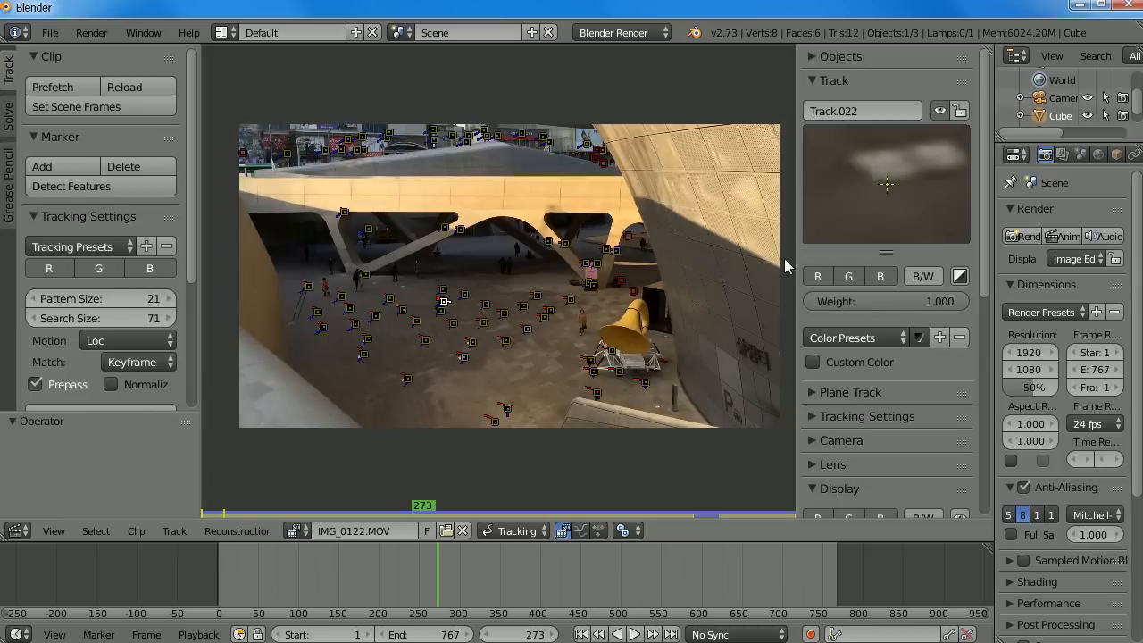
{"action": "left_click_drag", "start_coordinate": [797, 265], "coordinate": [855, 265]}
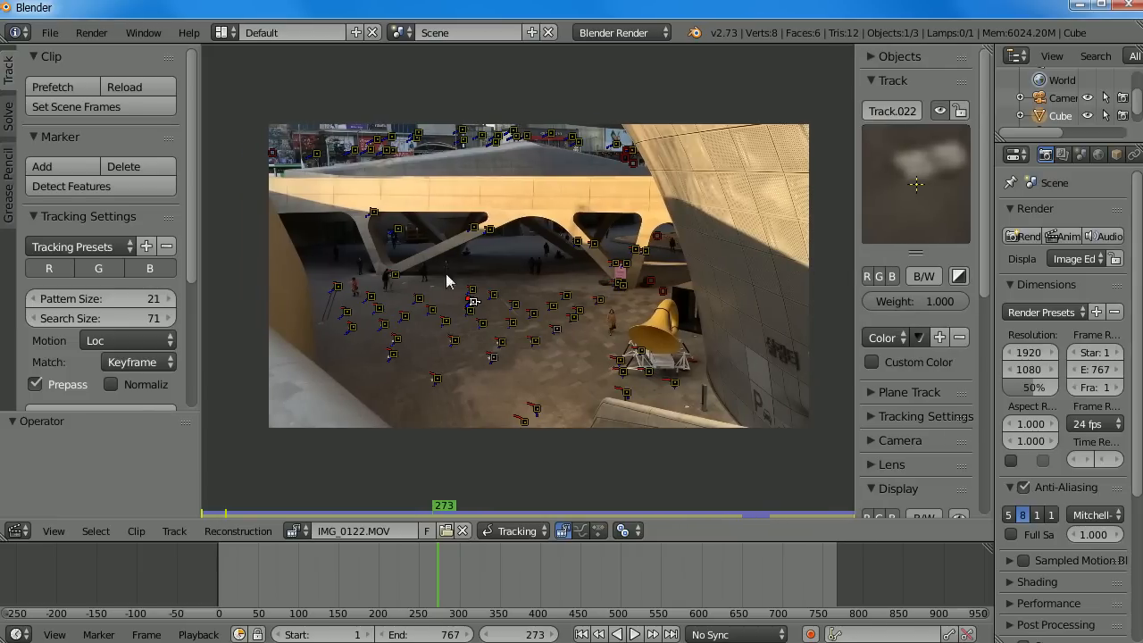
{"action": "middle_click_drag", "start_coordinate": [490, 359], "coordinate": [485, 362]}
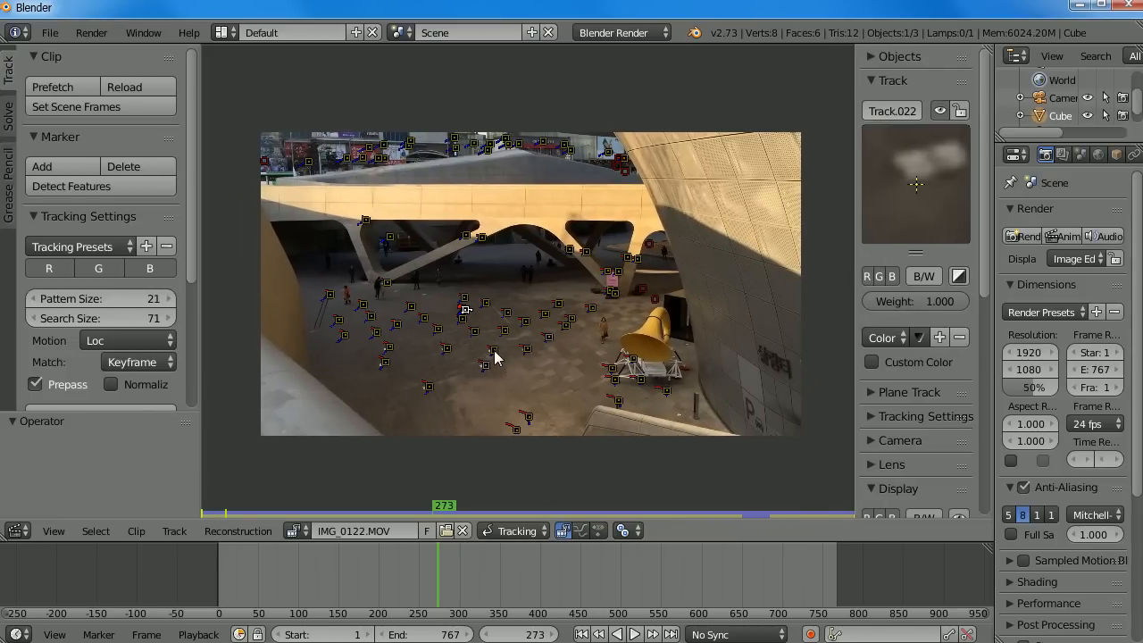
Switch the clip editor to the graph view and delete an outlying track curve
{"action": "left_click", "coordinate": [580, 530]}
{"action": "scroll", "coordinate": [618, 405], "scroll_direction": "down", "scroll_amount": 3}
{"action": "middle_click_drag", "start_coordinate": [740, 368], "coordinate": [473, 382]}
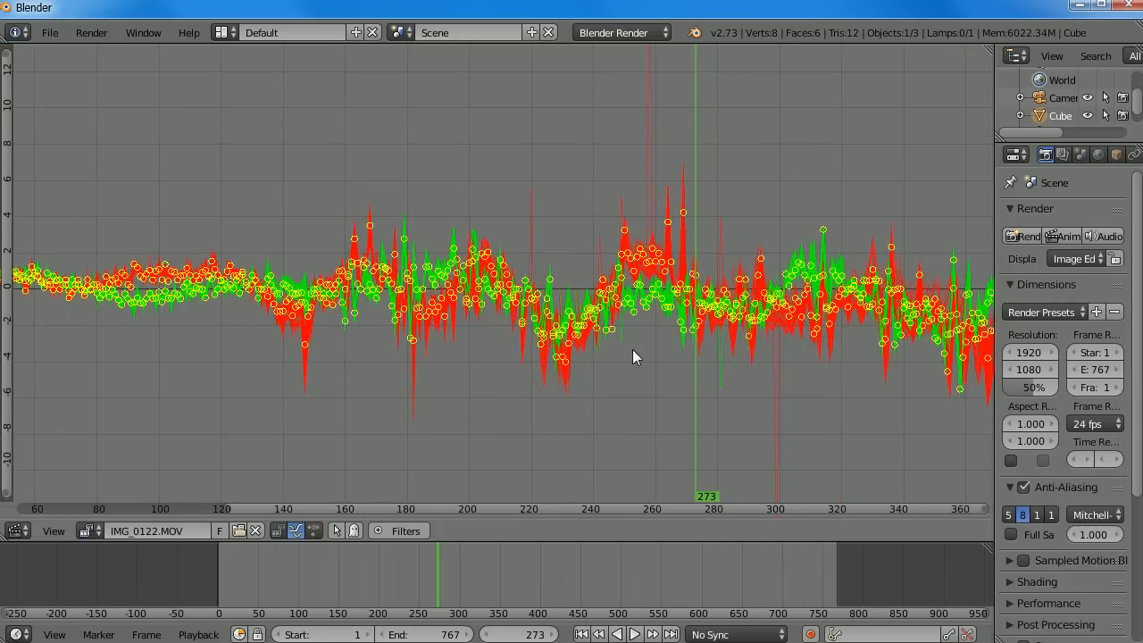
{"action": "middle_click_drag", "start_coordinate": [683, 379], "coordinate": [459, 181], "text": "ctrl"}
{"action": "middle_click_drag", "start_coordinate": [480, 247], "coordinate": [599, 301]}
{"action": "key", "text": "x"}
{"action": "left_click", "coordinate": [457, 268]}
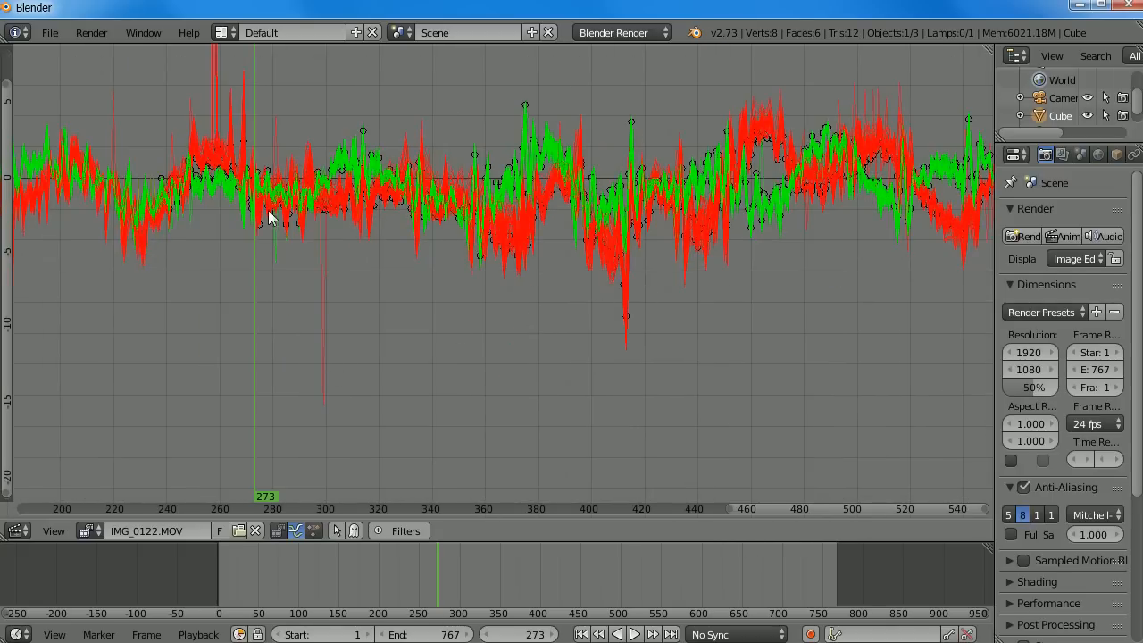
Try to lower the outlying curve point near frame 258
{"action": "middle_click_drag", "start_coordinate": [265, 226], "coordinate": [399, 280]}
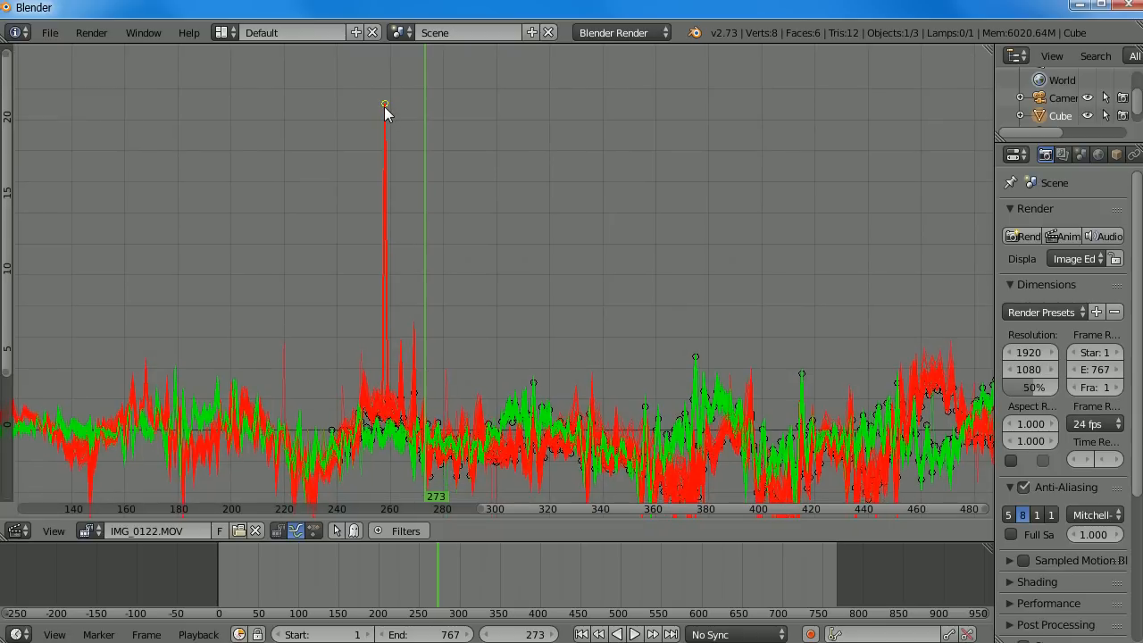
{"action": "key", "text": "g"}
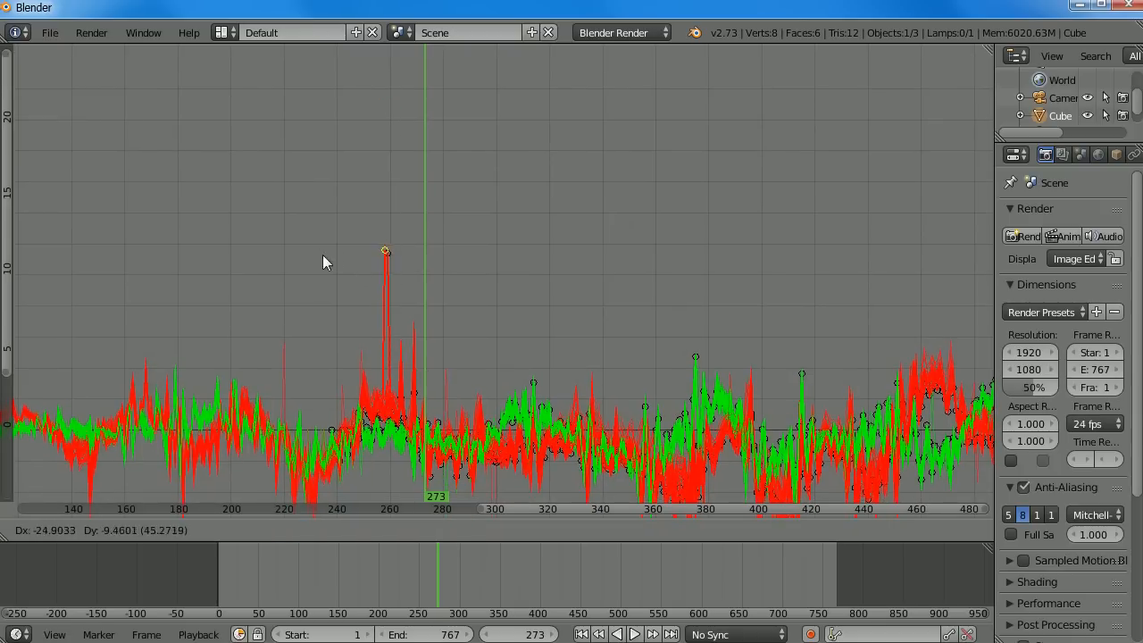
{"action": "key", "text": "a"}
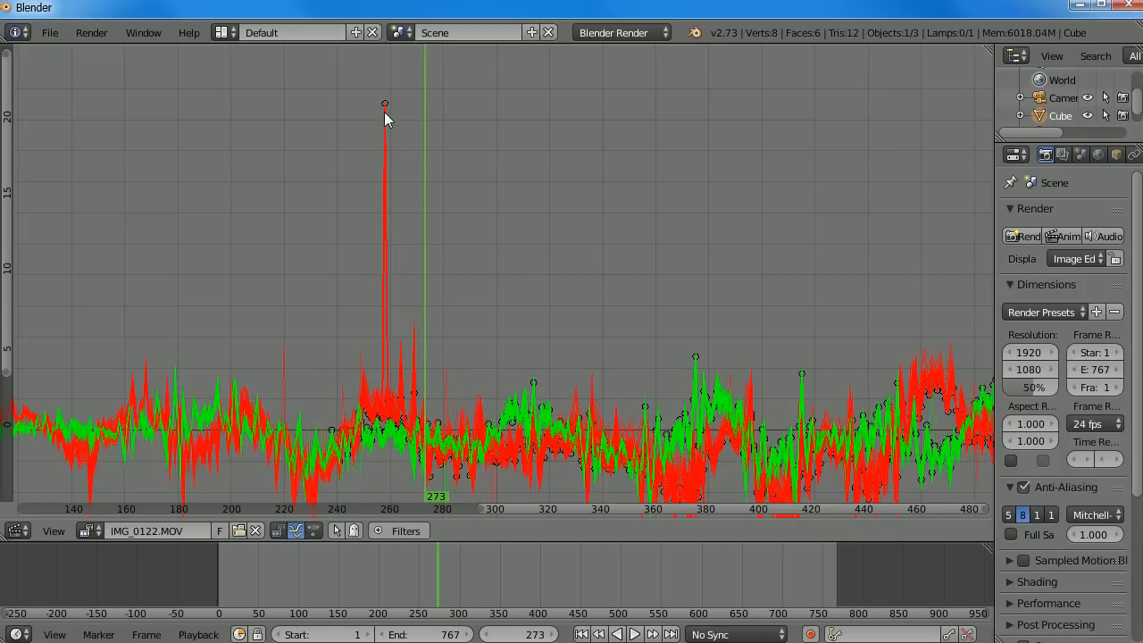
Delete the track curves with the tall spike near frame 258 and the deep spike near frame 300
{"action": "left_click", "coordinate": [366, 387]}
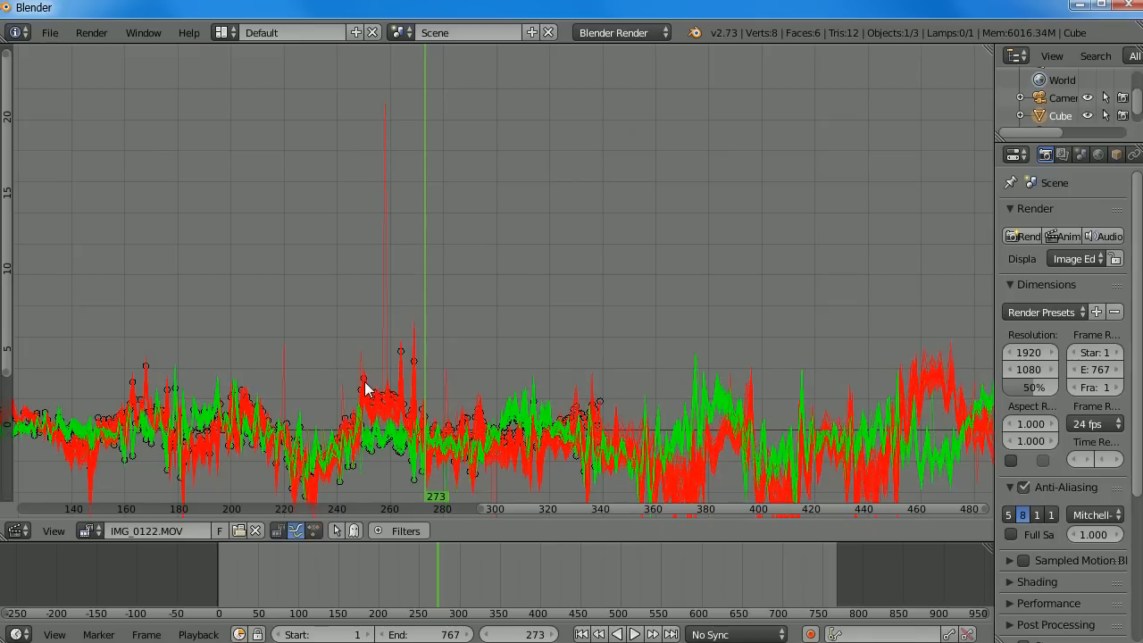
{"action": "key", "text": "x"}
{"action": "left_click", "coordinate": [388, 259]}
{"action": "middle_click_drag", "start_coordinate": [488, 397], "coordinate": [430, 285]}
{"action": "key", "text": "x"}
{"action": "left_click", "coordinate": [449, 312]}
Delete the track curve with the thin upward spike near frame 220
{"action": "middle_click_drag", "start_coordinate": [326, 330], "coordinate": [585, 359]}
{"action": "left_click", "coordinate": [390, 298]}
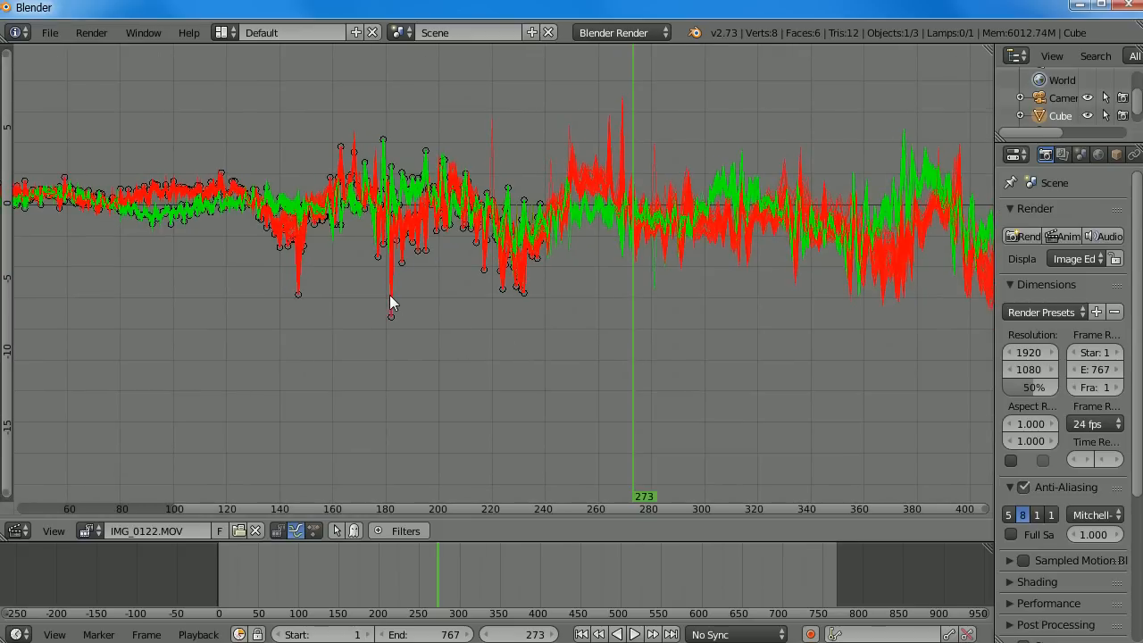
{"action": "key", "text": "x"}
{"action": "left_click", "coordinate": [491, 154]}
{"action": "key", "text": "x"}
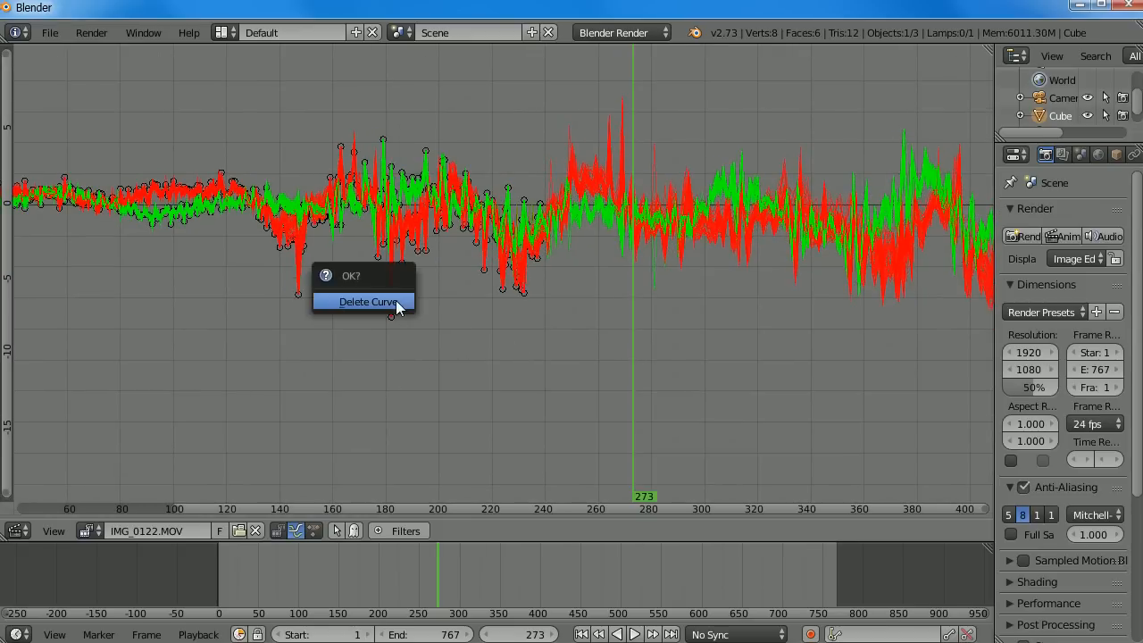
{"action": "left_click", "coordinate": [398, 302]}
Delete another outlying track curve in the frames before 273
{"action": "middle_click_drag", "start_coordinate": [589, 324], "coordinate": [390, 310]}
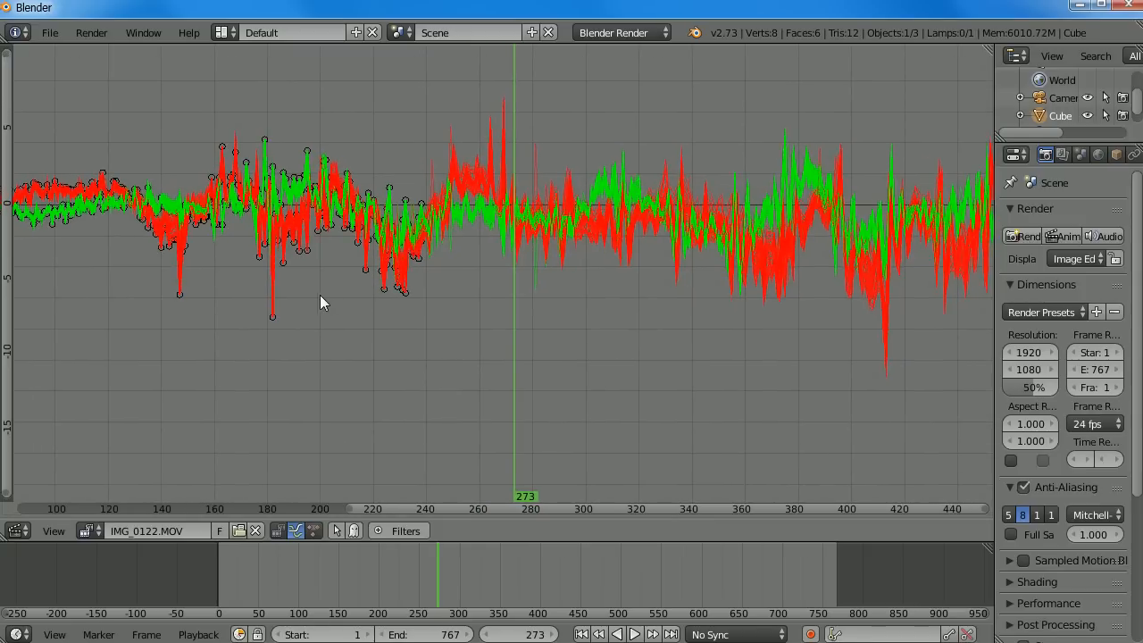
{"action": "middle_click_drag", "start_coordinate": [298, 311], "coordinate": [496, 364]}
{"action": "right_click", "coordinate": [555, 311]}
{"action": "key", "text": "x"}
{"action": "left_click", "coordinate": [570, 323]}
Delete the track curve with the small outlying spike near frame 282
{"action": "middle_click_drag", "start_coordinate": [580, 365], "coordinate": [439, 349]}
{"action": "middle_click_drag", "start_coordinate": [661, 355], "coordinate": [635, 379]}
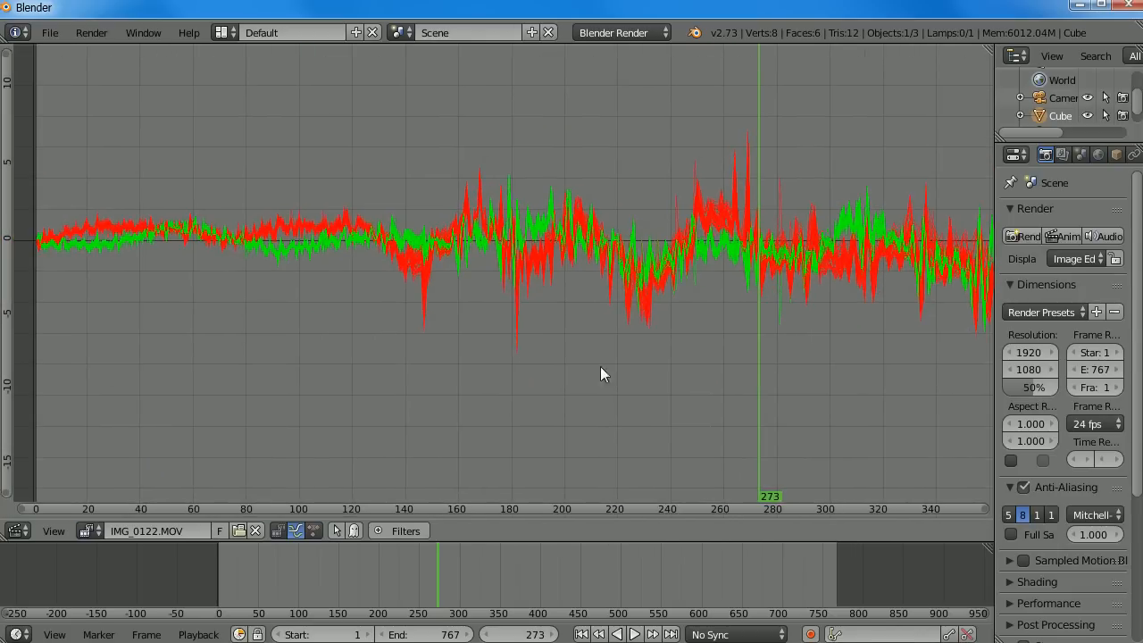
{"action": "middle_click_drag", "start_coordinate": [494, 333], "coordinate": [399, 314], "text": "ctrl"}
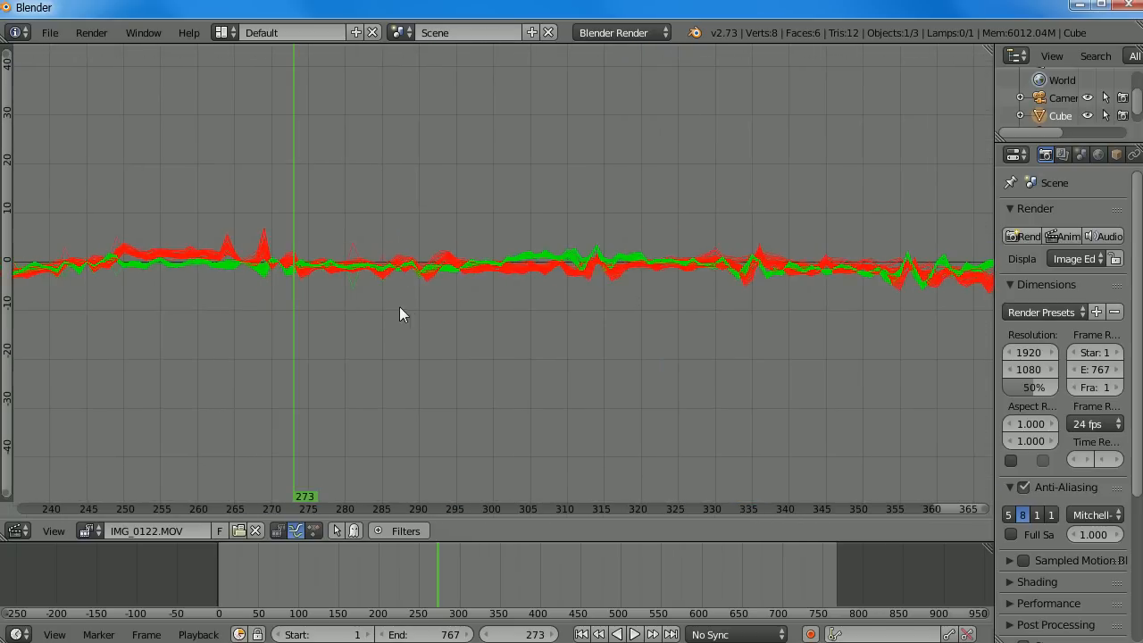
{"action": "key", "text": "x"}
{"action": "left_click", "coordinate": [355, 289]}
Examine the track curves along the full frame range for remaining spikes
{"action": "mouse_move", "coordinate": [635, 328]}
{"action": "middle_mouse_down"}
{"action": "mouse_move", "coordinate": [360, 333]}
{"action": "mouse_move", "coordinate": [329, 351]}
{"action": "middle_mouse_up"}
{"action": "middle_click_drag", "start_coordinate": [701, 365], "coordinate": [309, 372]}
{"action": "middle_click_drag", "start_coordinate": [728, 345], "coordinate": [307, 351]}
{"action": "middle_click_drag", "start_coordinate": [786, 354], "coordinate": [400, 357]}
{"action": "middle_click_drag", "start_coordinate": [844, 358], "coordinate": [484, 369]}
{"action": "mouse_move", "coordinate": [792, 365]}
{"action": "middle_mouse_down"}
{"action": "mouse_move", "coordinate": [271, 375]}
{"action": "mouse_move", "coordinate": [712, 337]}
{"action": "mouse_move", "coordinate": [821, 314]}
{"action": "middle_mouse_up"}
{"action": "middle_click_drag", "start_coordinate": [489, 359], "coordinate": [902, 345]}
{"action": "middle_click_drag", "start_coordinate": [330, 367], "coordinate": [902, 364]}
{"action": "middle_click_drag", "start_coordinate": [295, 370], "coordinate": [795, 368]}
{"action": "mouse_move", "coordinate": [344, 383]}
{"action": "middle_mouse_down"}
{"action": "mouse_move", "coordinate": [656, 365]}
{"action": "mouse_move", "coordinate": [581, 384]}
{"action": "mouse_move", "coordinate": [565, 288]}
{"action": "mouse_move", "coordinate": [595, 291]}
{"action": "mouse_move", "coordinate": [602, 339]}
{"action": "mouse_move", "coordinate": [627, 357]}
{"action": "mouse_move", "coordinate": [701, 359]}
{"action": "mouse_move", "coordinate": [645, 342]}
{"action": "mouse_move", "coordinate": [646, 354]}
{"action": "mouse_move", "coordinate": [676, 339]}
{"action": "mouse_move", "coordinate": [794, 353]}
{"action": "mouse_move", "coordinate": [552, 351]}
{"action": "mouse_move", "coordinate": [722, 298]}
{"action": "middle_mouse_up"}
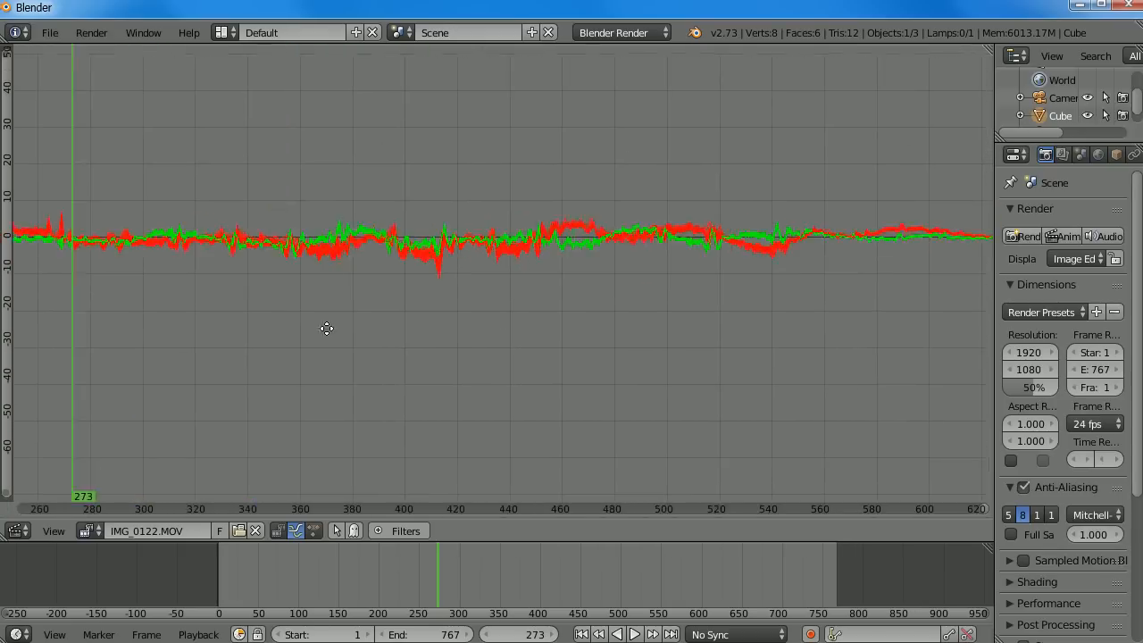
{"action": "middle_click_drag", "start_coordinate": [627, 340], "coordinate": [311, 333]}
{"action": "middle_click_drag", "start_coordinate": [690, 321], "coordinate": [490, 356]}
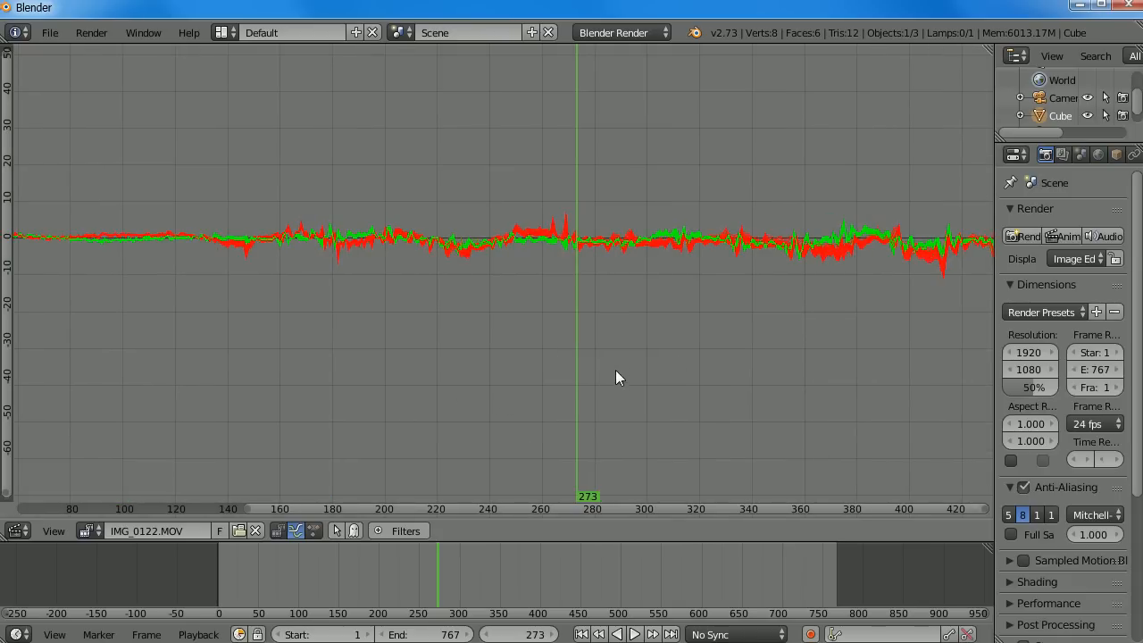
{"action": "scroll", "coordinate": [616, 375], "scroll_direction": "up", "scroll_amount": 2}
{"action": "scroll", "coordinate": [621, 364], "scroll_direction": "down", "scroll_amount": 4}
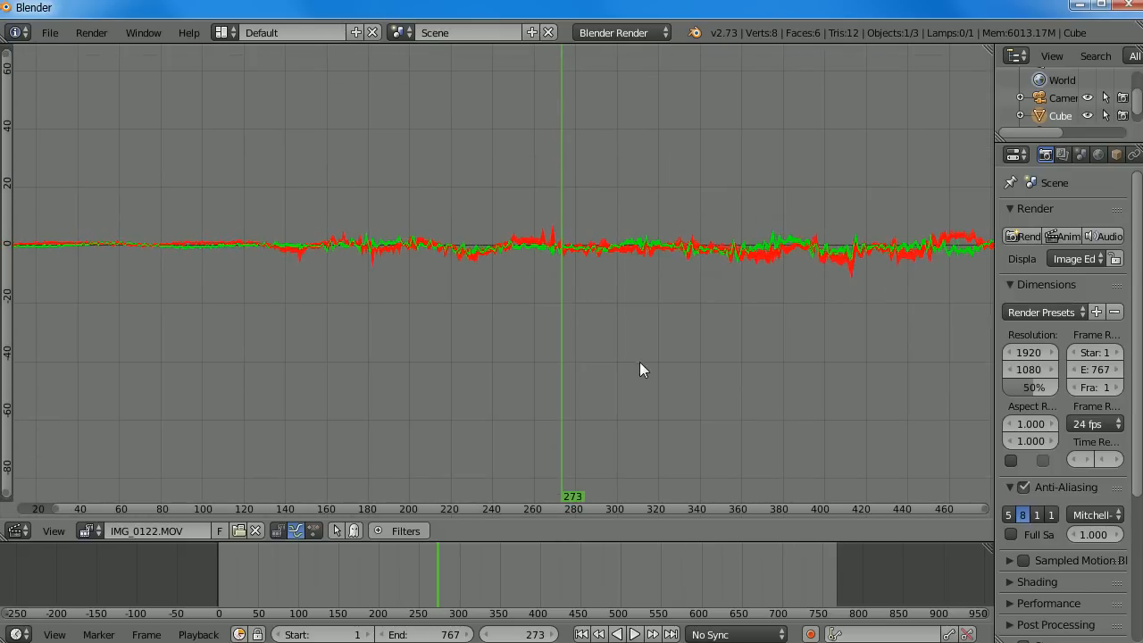
Examine the tracks' motion curves over the whole frame range and return to the clip view
{"action": "middle_click_drag", "start_coordinate": [641, 392], "coordinate": [492, 324], "text": "ctrl"}
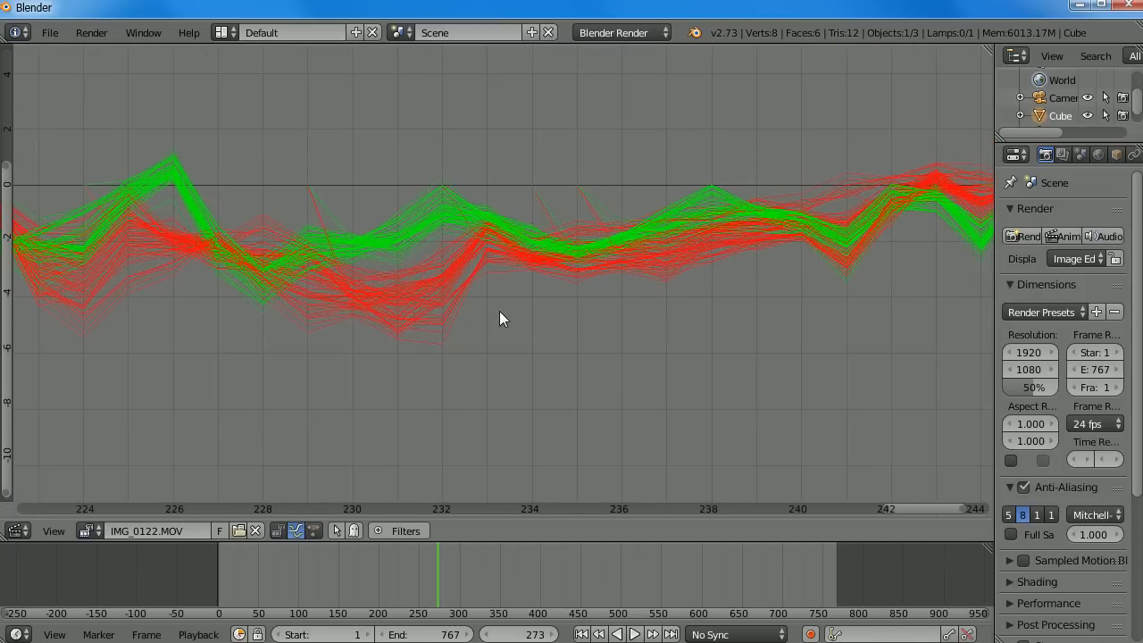
{"action": "middle_click_drag", "start_coordinate": [751, 326], "coordinate": [568, 381], "text": "ctrl"}
{"action": "middle_click_drag", "start_coordinate": [530, 333], "coordinate": [355, 306]}
{"action": "scroll", "coordinate": [469, 342], "scroll_direction": "up", "scroll_amount": 2}
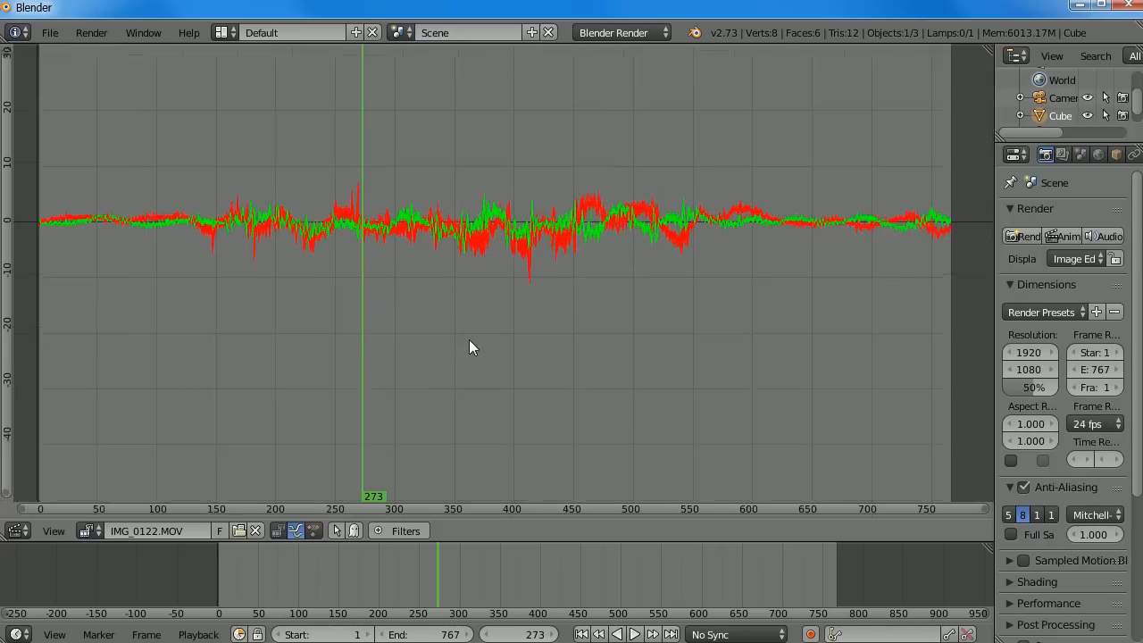
{"action": "left_click", "coordinate": [275, 531]}
{"action": "scroll", "coordinate": [410, 343], "scroll_direction": "up", "scroll_amount": 3}
{"action": "scroll", "coordinate": [443, 379], "scroll_direction": "down", "scroll_amount": 2}
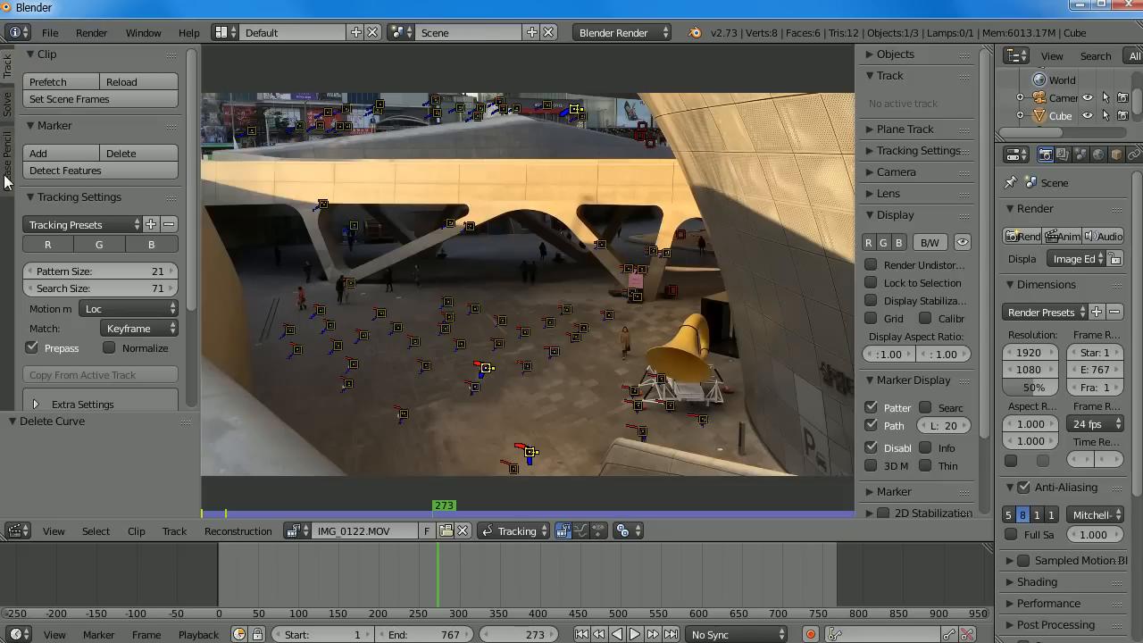
Set the camera solve's Keyframe A to 30 and Keyframe B to 90
{"action": "left_click", "coordinate": [11, 108]}
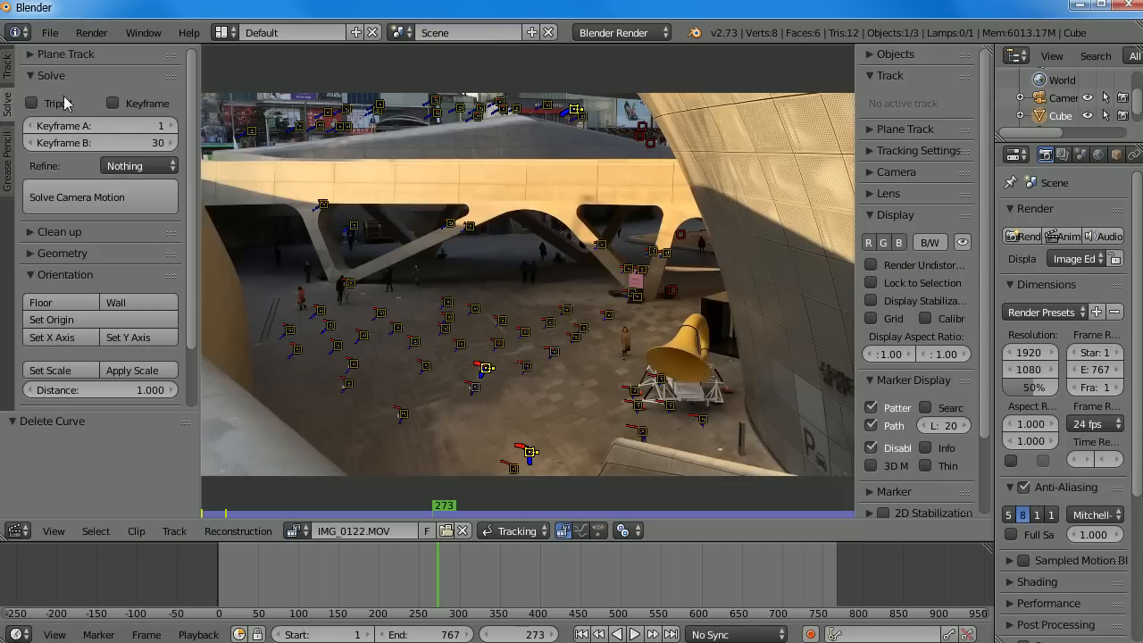
{"action": "mouse_move", "coordinate": [193, 87]}
{"action": "left_mouse_down"}
{"action": "mouse_move", "coordinate": [194, 113]}
{"action": "mouse_move", "coordinate": [187, 69]}
{"action": "left_mouse_up"}
{"action": "left_click", "coordinate": [149, 126]}
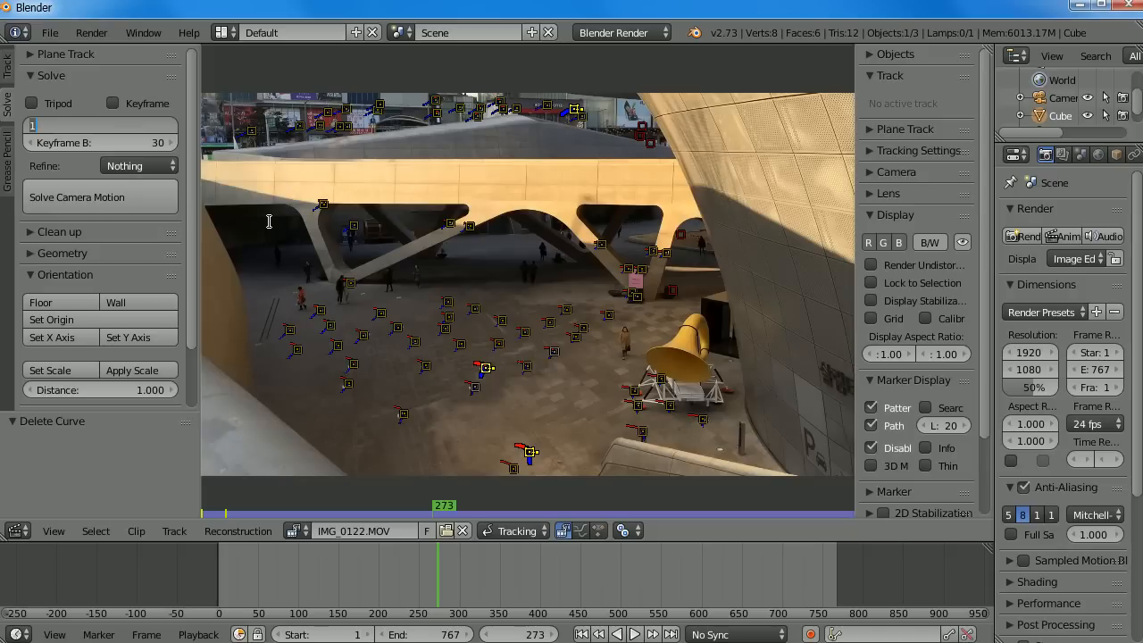
{"action": "type", "text": "30"}
{"action": "key", "text": "Return"}
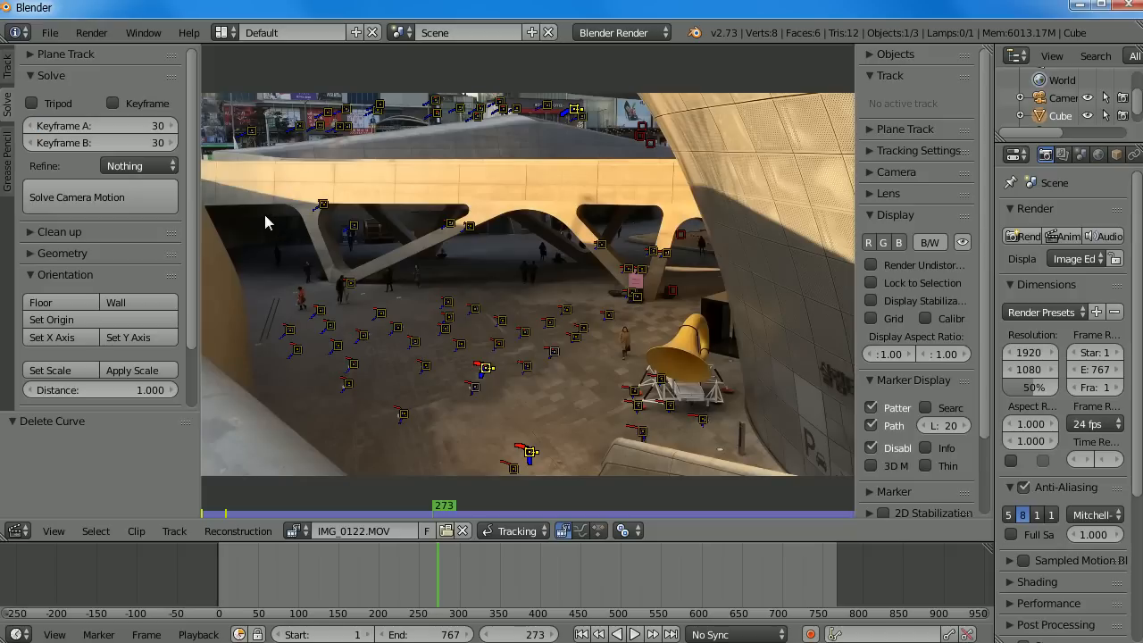
{"action": "left_click", "coordinate": [162, 143]}
{"action": "type", "text": "90"}
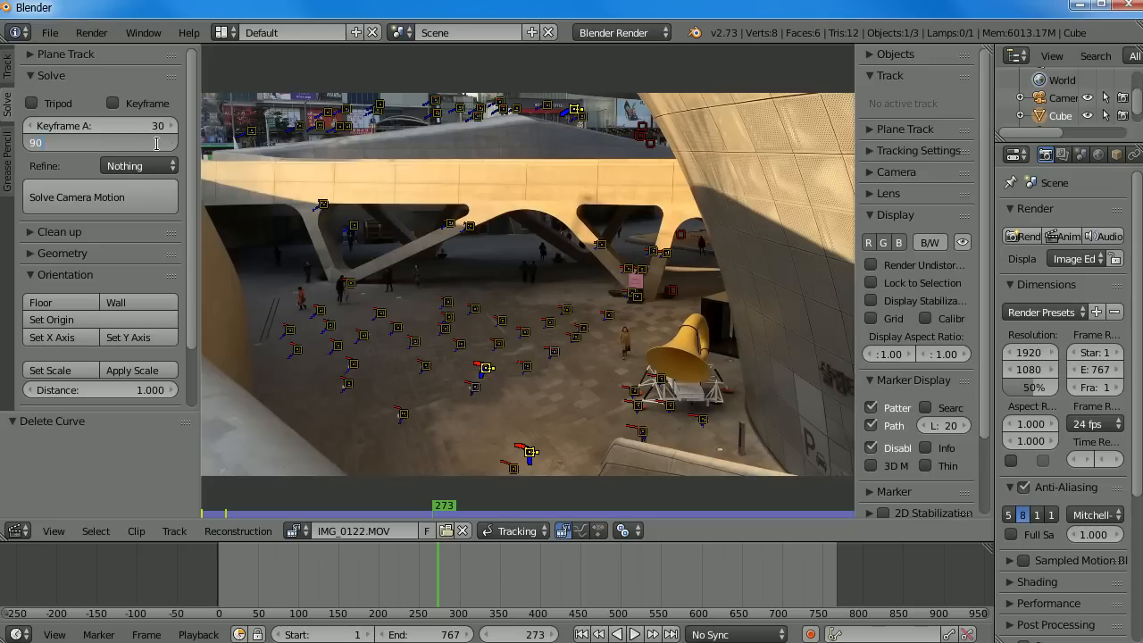
{"action": "key", "text": "Return"}
Set the solve refinement to Focal length, K1, K2 and solve the camera motion
{"action": "left_click", "coordinate": [150, 166]}
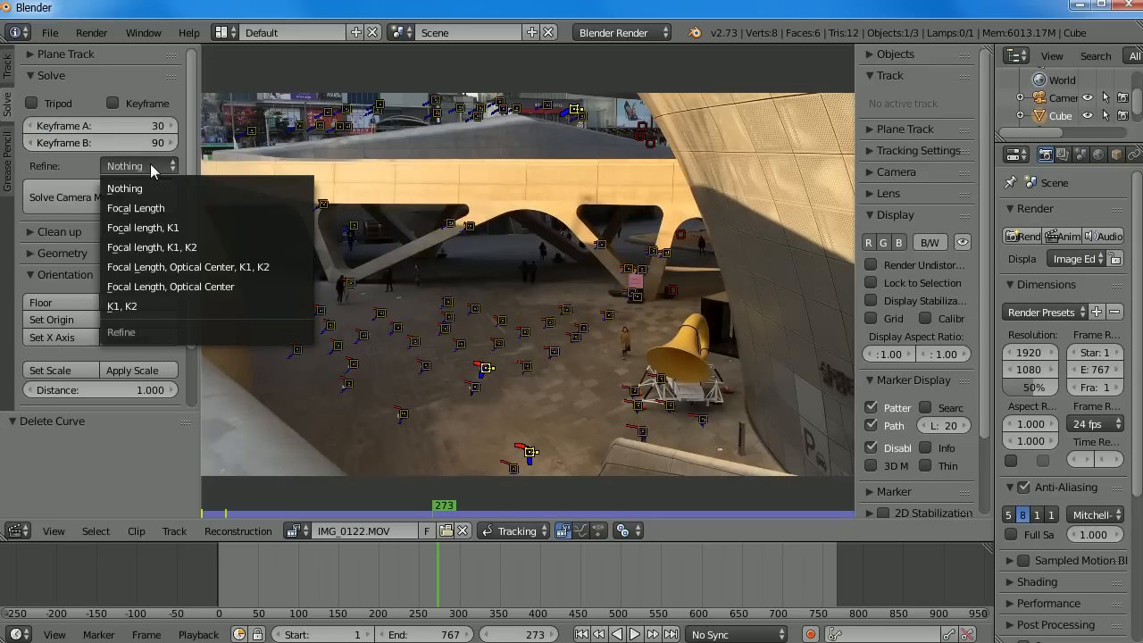
{"action": "left_click", "coordinate": [150, 164]}
{"action": "left_click", "coordinate": [150, 165]}
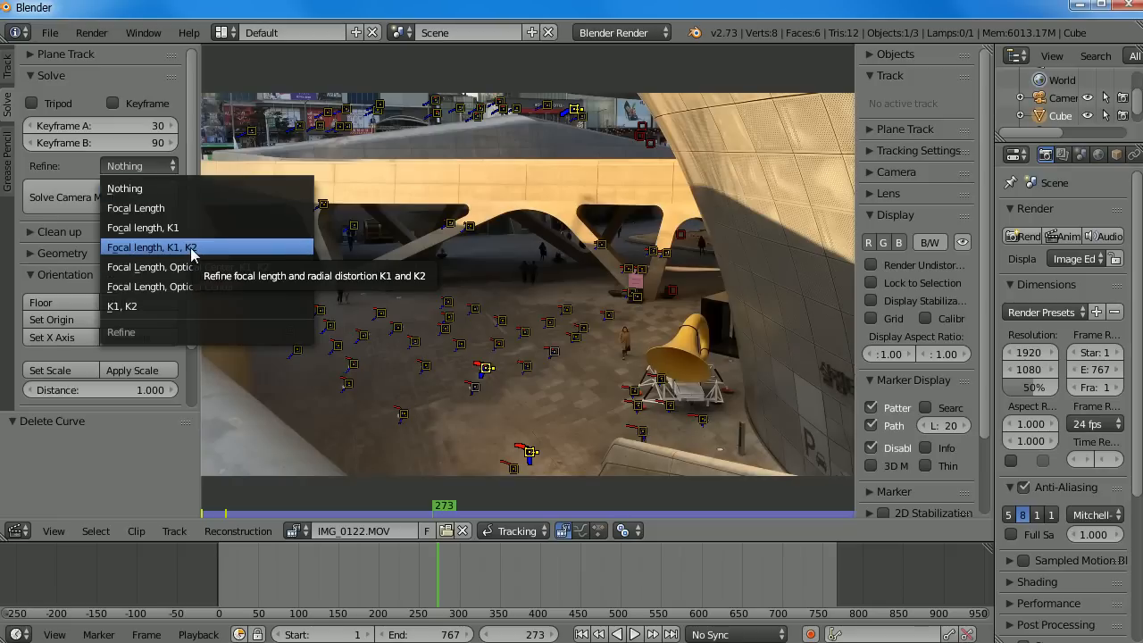
{"action": "left_click", "coordinate": [190, 248]}
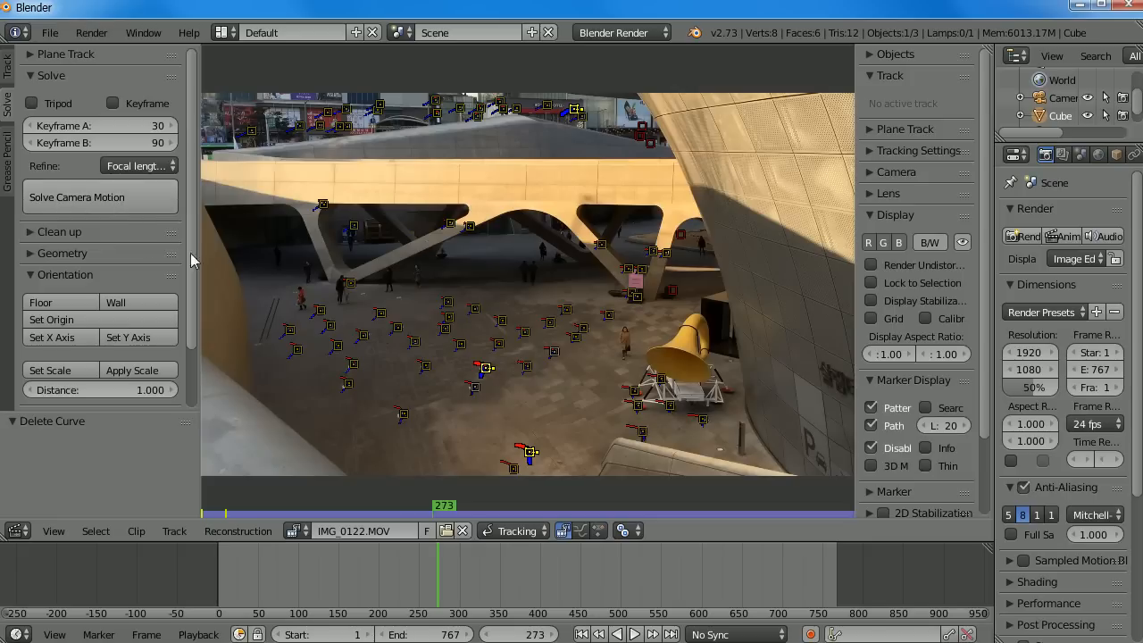
{"action": "left_click", "coordinate": [124, 194]}
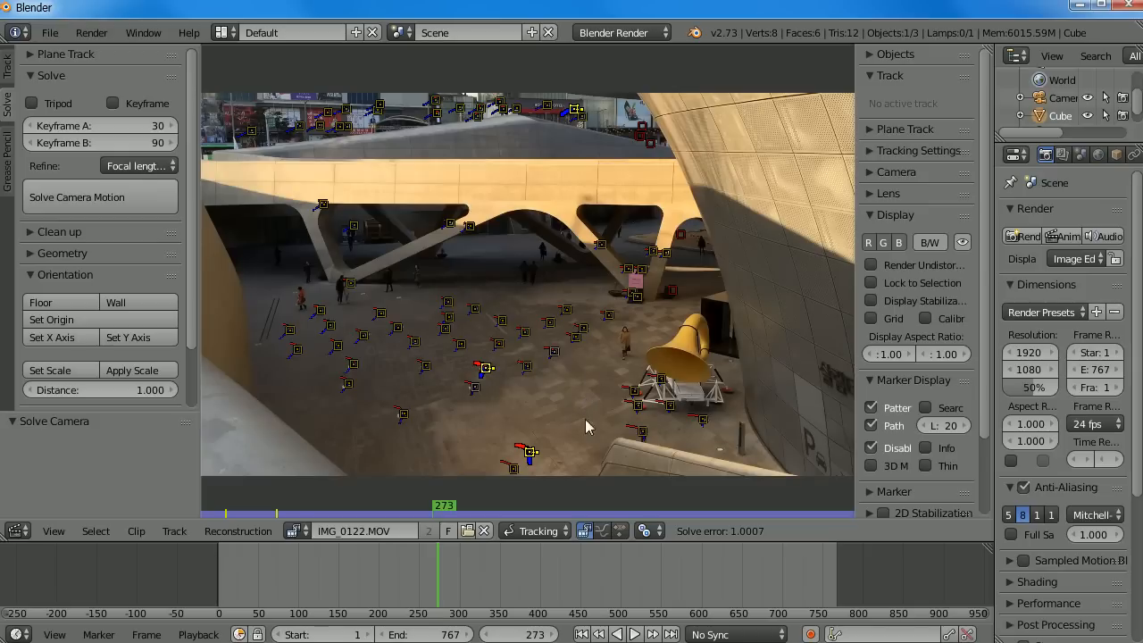
At frame 318, select the tracks whose reprojection error exceeds 1.000 with Clean Tracks
{"action": "mouse_move", "coordinate": [444, 571]}
{"action": "left_mouse_down"}
{"action": "mouse_move", "coordinate": [540, 567]}
{"action": "mouse_move", "coordinate": [450, 558]}
{"action": "mouse_move", "coordinate": [556, 554]}
{"action": "mouse_move", "coordinate": [404, 567]}
{"action": "mouse_move", "coordinate": [436, 564]}
{"action": "left_mouse_up"}
{"action": "left_click", "coordinate": [474, 572]}
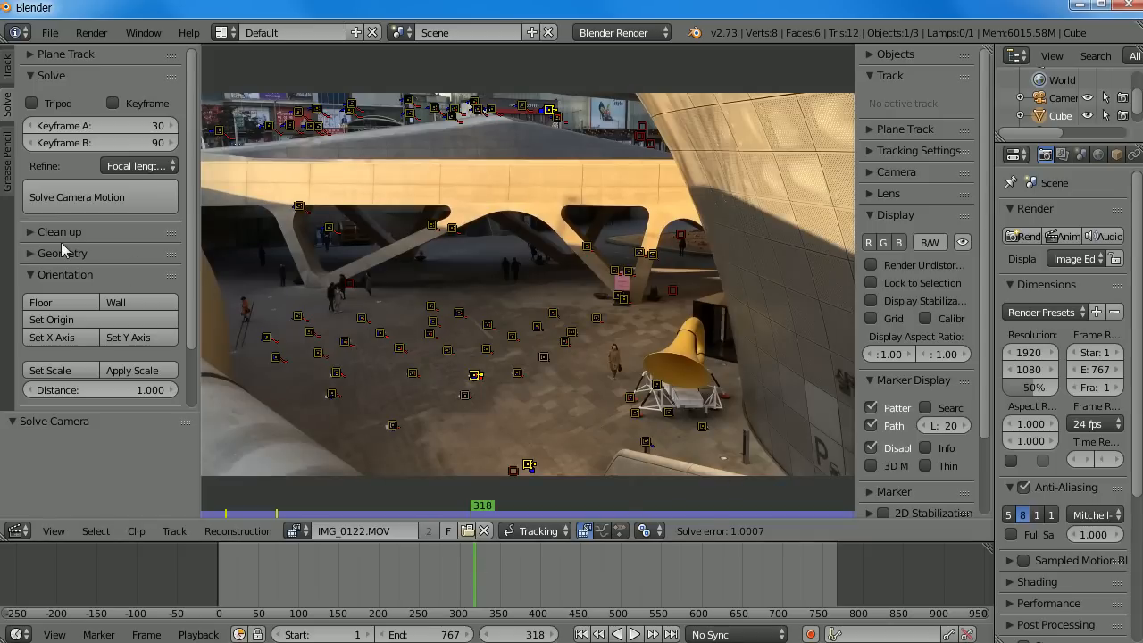
{"action": "left_click", "coordinate": [27, 234]}
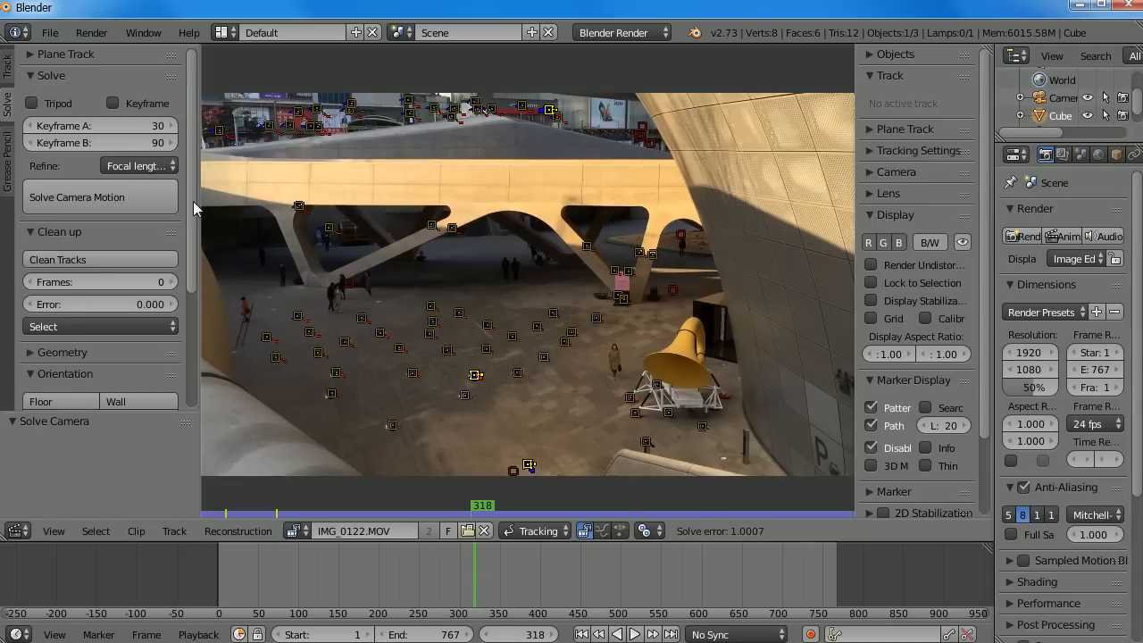
{"action": "left_click_drag", "start_coordinate": [194, 202], "coordinate": [193, 266]}
{"action": "scroll", "coordinate": [193, 266], "scroll_direction": "up", "scroll_amount": 2}
{"action": "left_click", "coordinate": [161, 247]}
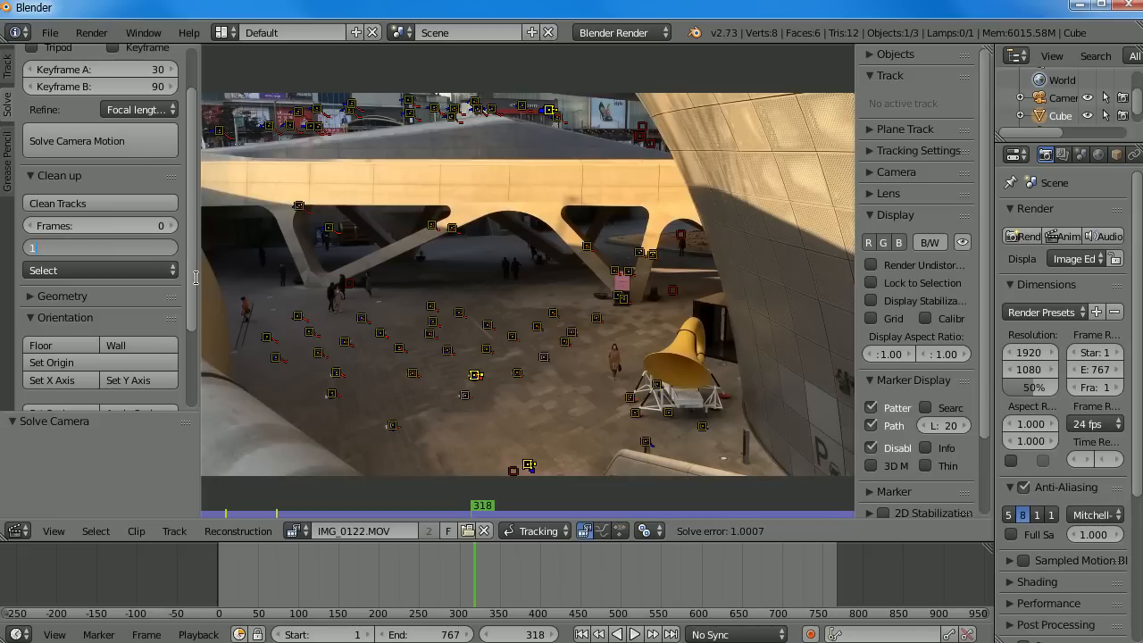
{"action": "type", "text": "1"}
{"action": "key", "text": "Return"}
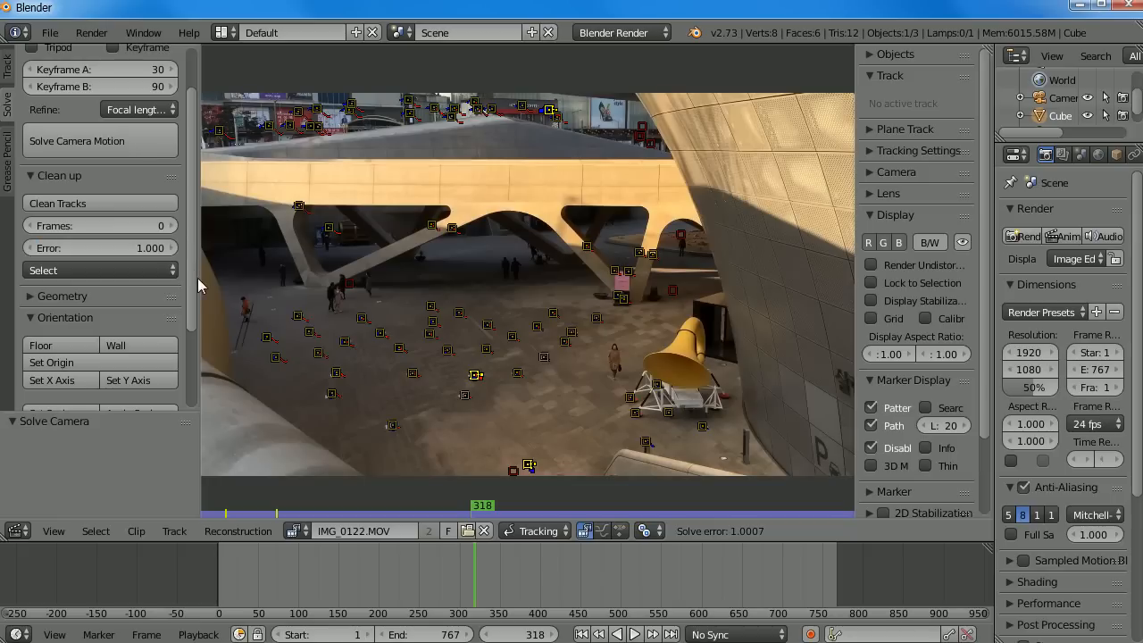
{"action": "left_click", "coordinate": [93, 202]}
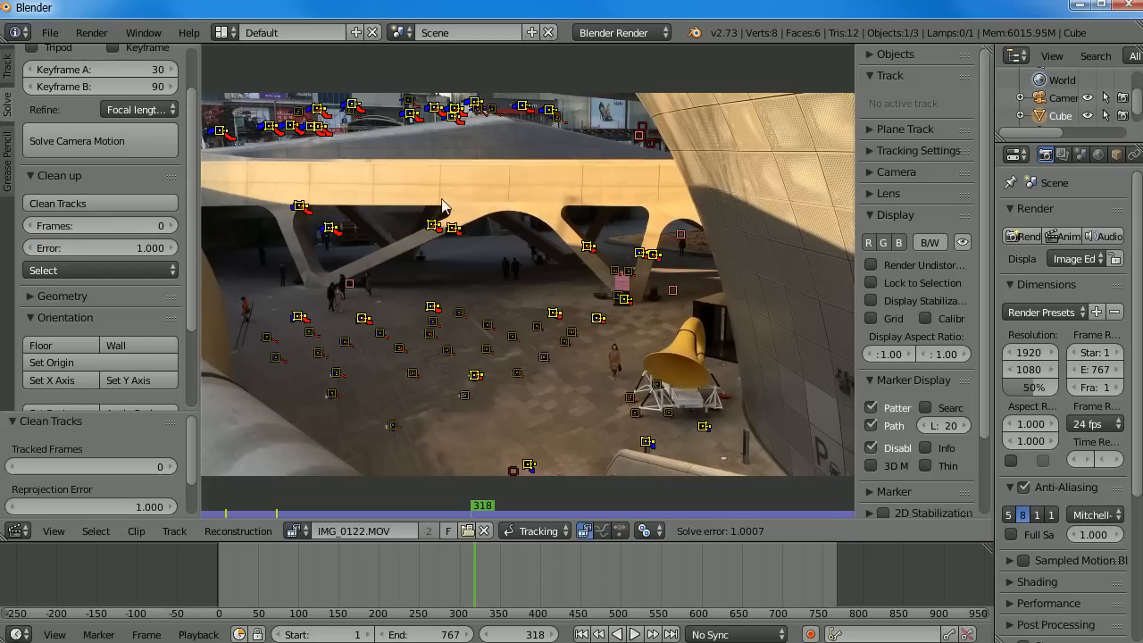
Select the tracks with a reprojection error above 2.000 using Clean Tracks and delete them
{"action": "left_click", "coordinate": [139, 246]}
{"action": "type", "text": "2"}
{"action": "key", "text": "Return"}
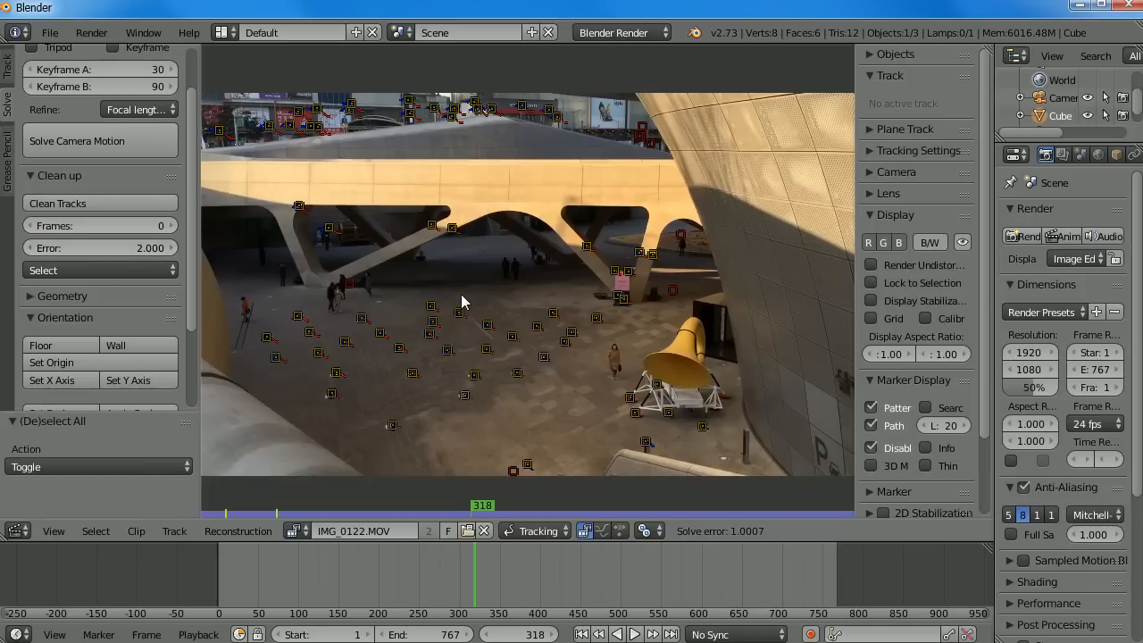
{"action": "left_click", "coordinate": [108, 204]}
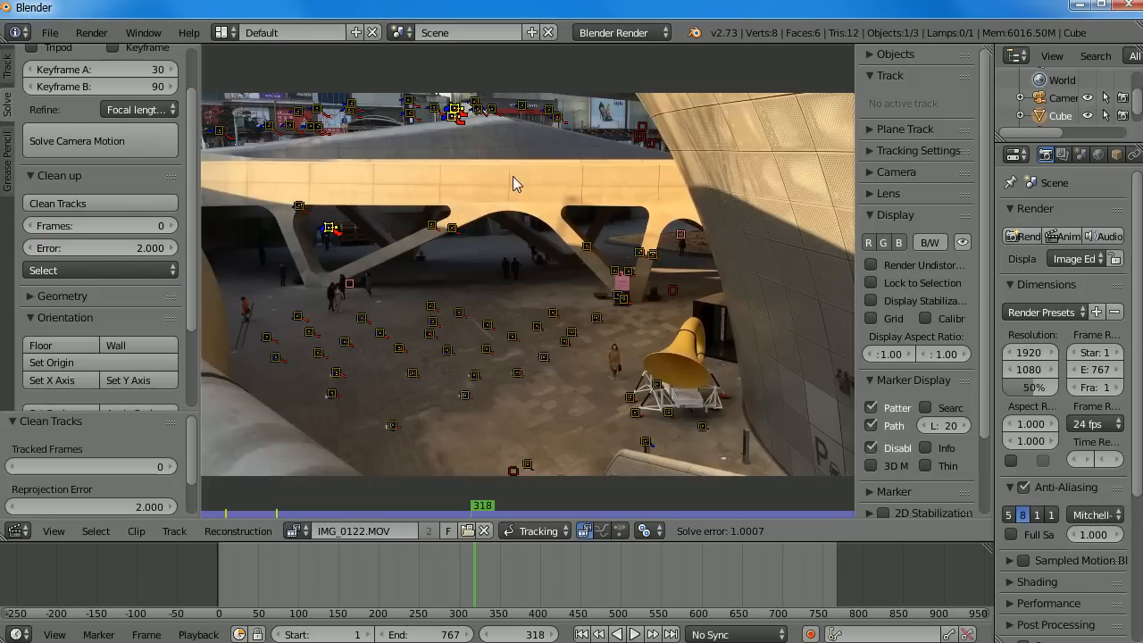
{"action": "key", "text": "x"}
{"action": "left_click", "coordinate": [488, 181]}
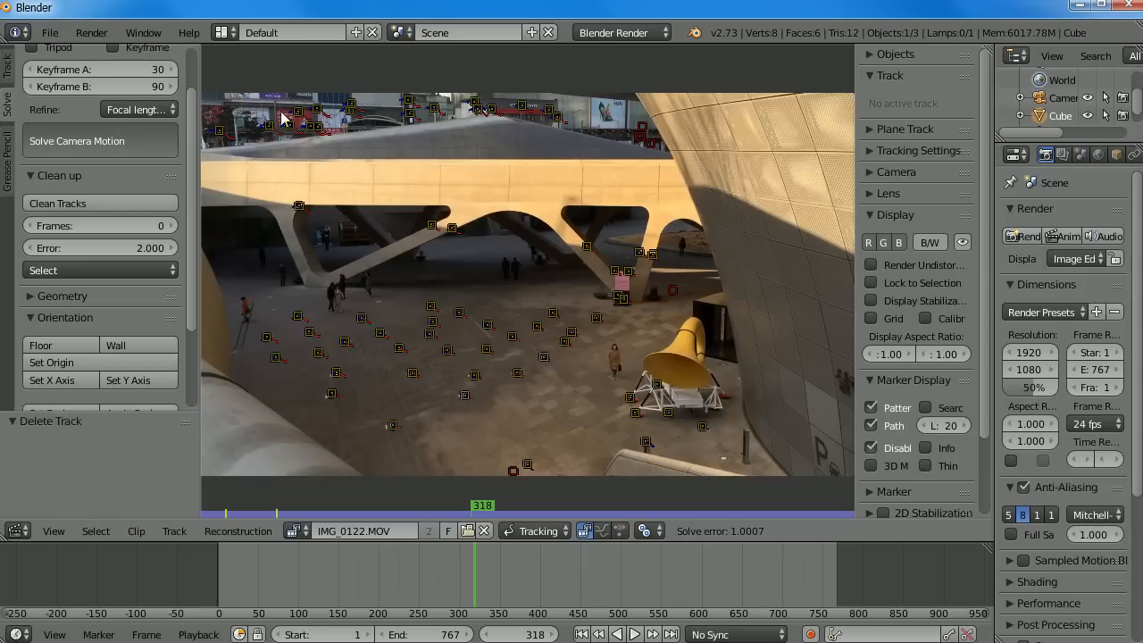
Solve the camera motion without the deleted tracks, and undo both that solve and the track deletion
{"action": "key", "text": "shift+s"}
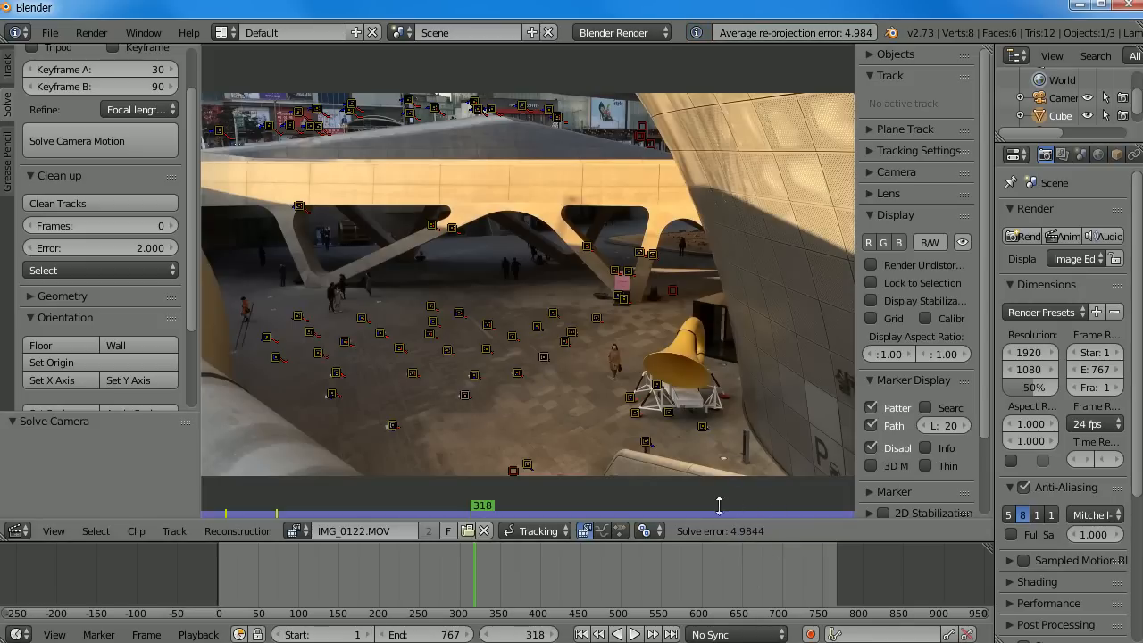
{"action": "key", "text": "ctrl+z"}
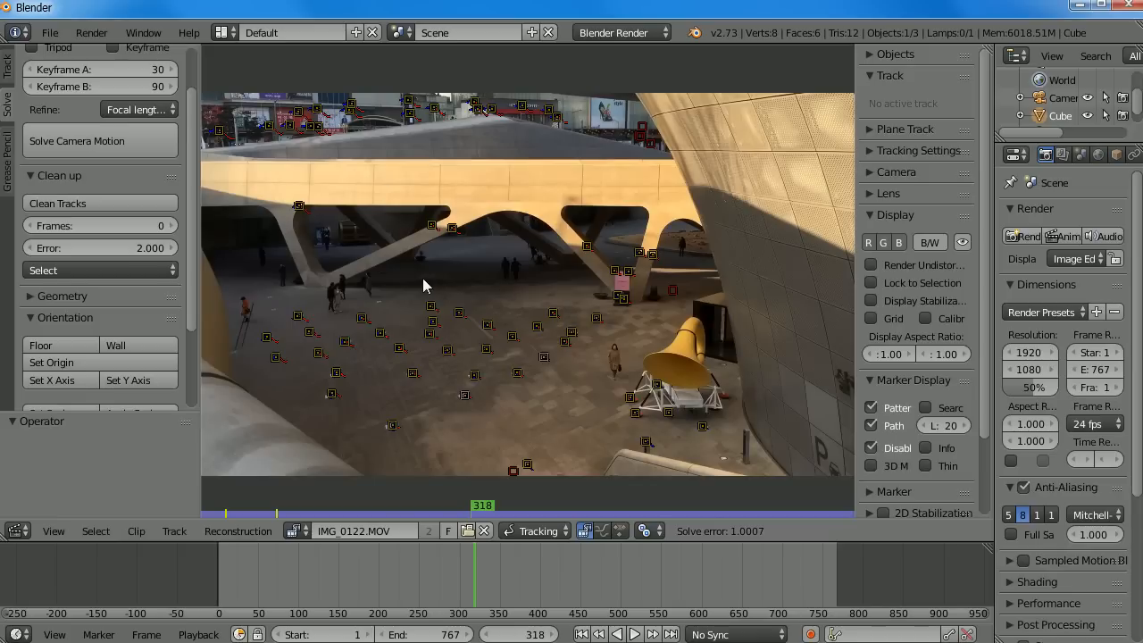
{"action": "key", "text": "ctrl+z"}
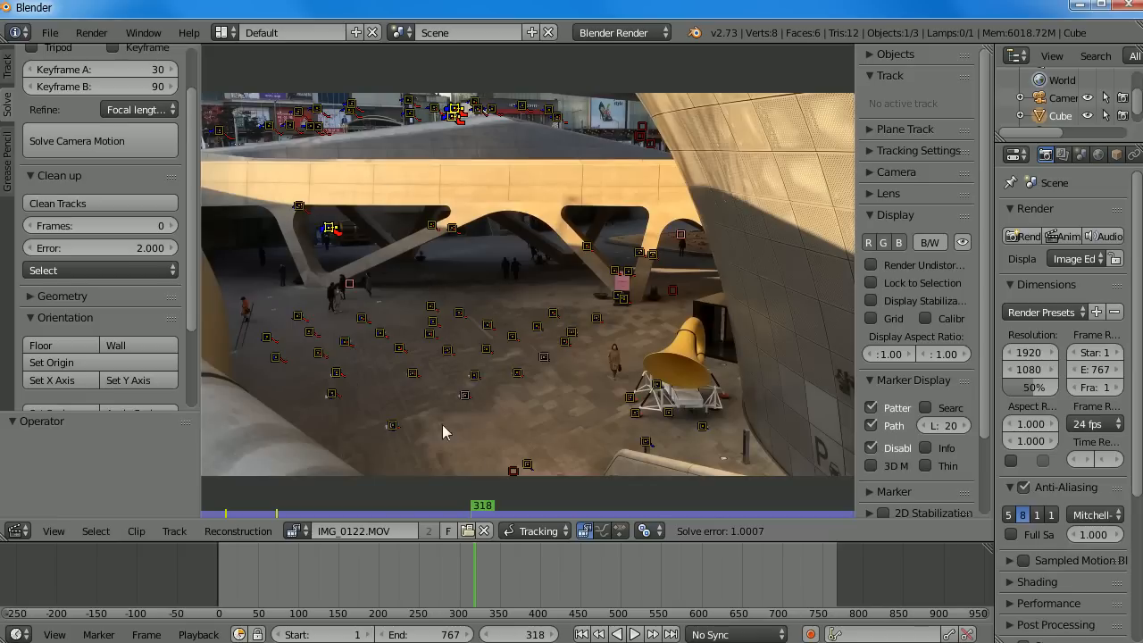
Scrub the footage back to frame 185 and forward to frame 320 to review how the selected tracks move
{"action": "key", "text": "alt+a"}
{"action": "left_click_drag", "start_coordinate": [468, 507], "coordinate": [359, 498]}
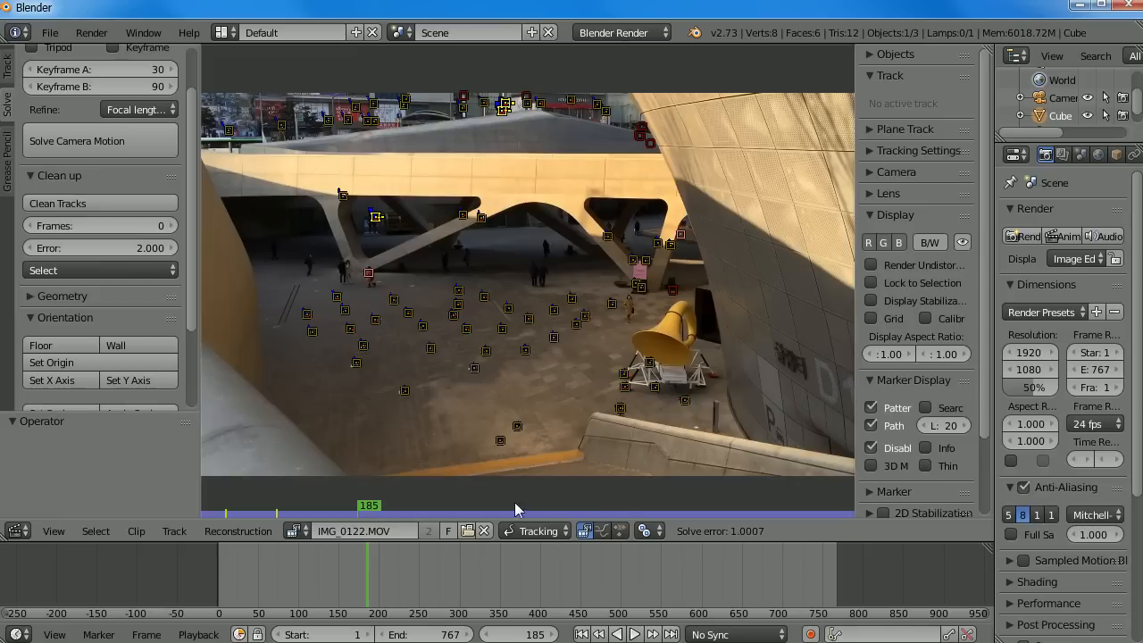
{"action": "left_click_drag", "start_coordinate": [374, 505], "coordinate": [461, 475]}
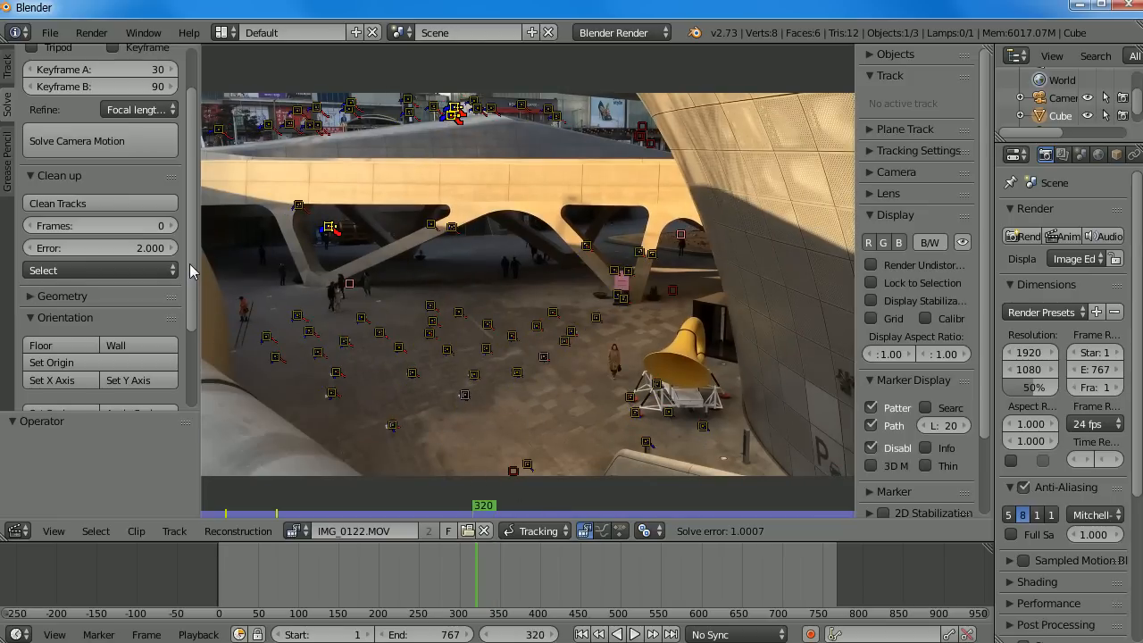
Set Keyframe A to 10 and solve the camera motion again
{"action": "scroll", "coordinate": [143, 214], "scroll_direction": "up", "scroll_amount": 3}
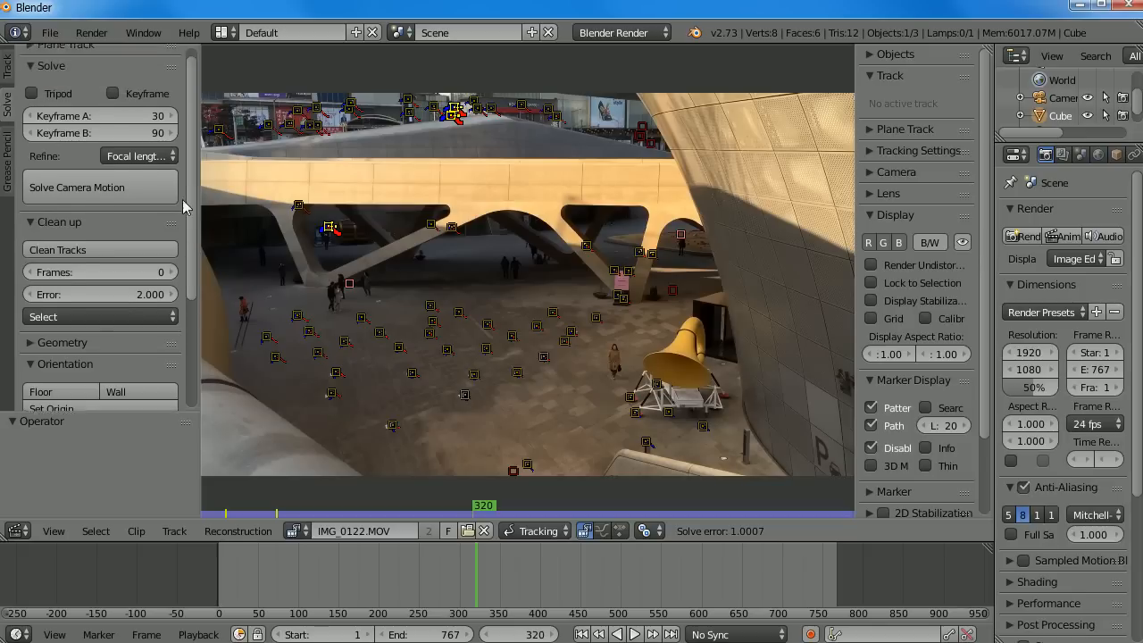
{"action": "left_click", "coordinate": [134, 126]}
{"action": "type", "text": "10"}
{"action": "key", "text": "Return"}
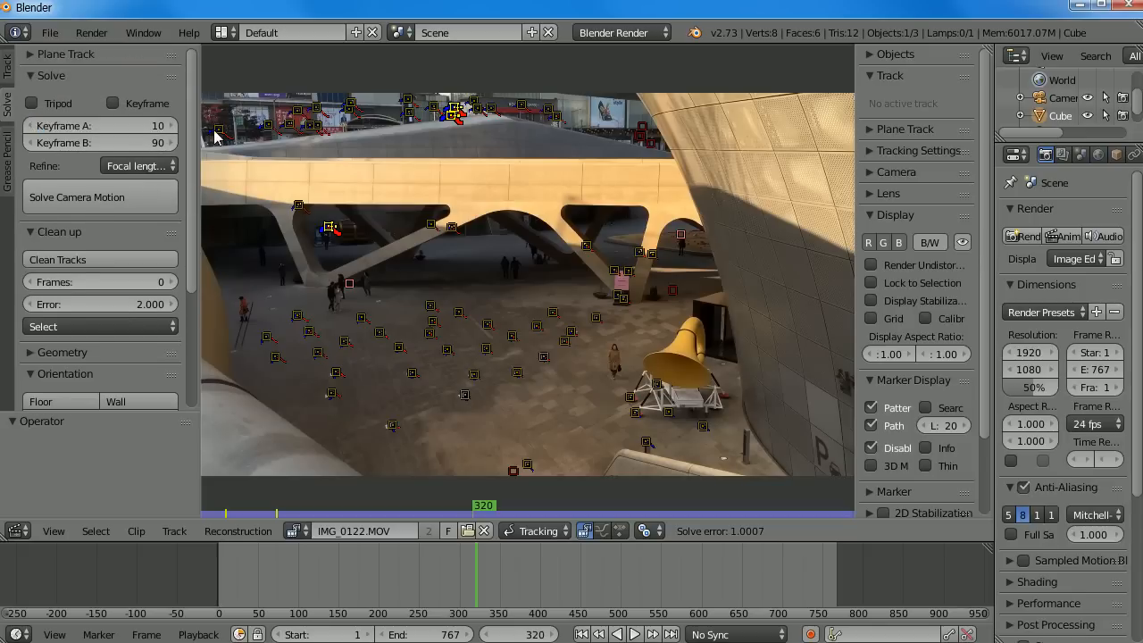
{"action": "left_click", "coordinate": [136, 196]}
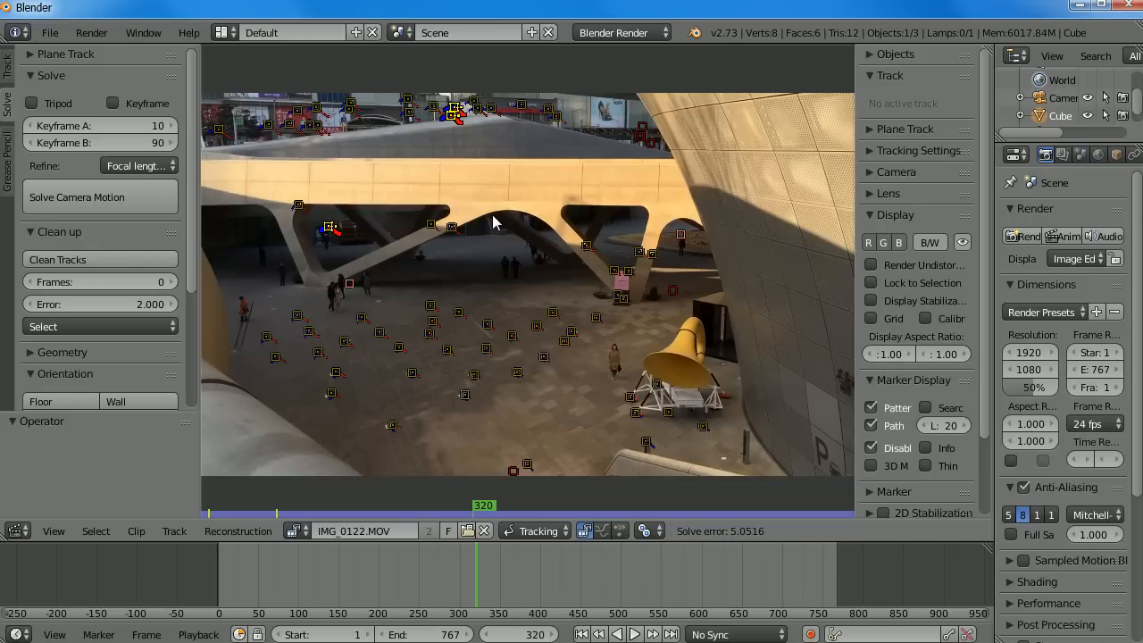
Select all tracks, try another camera motion solve, and undo it
{"action": "key", "text": "a"}
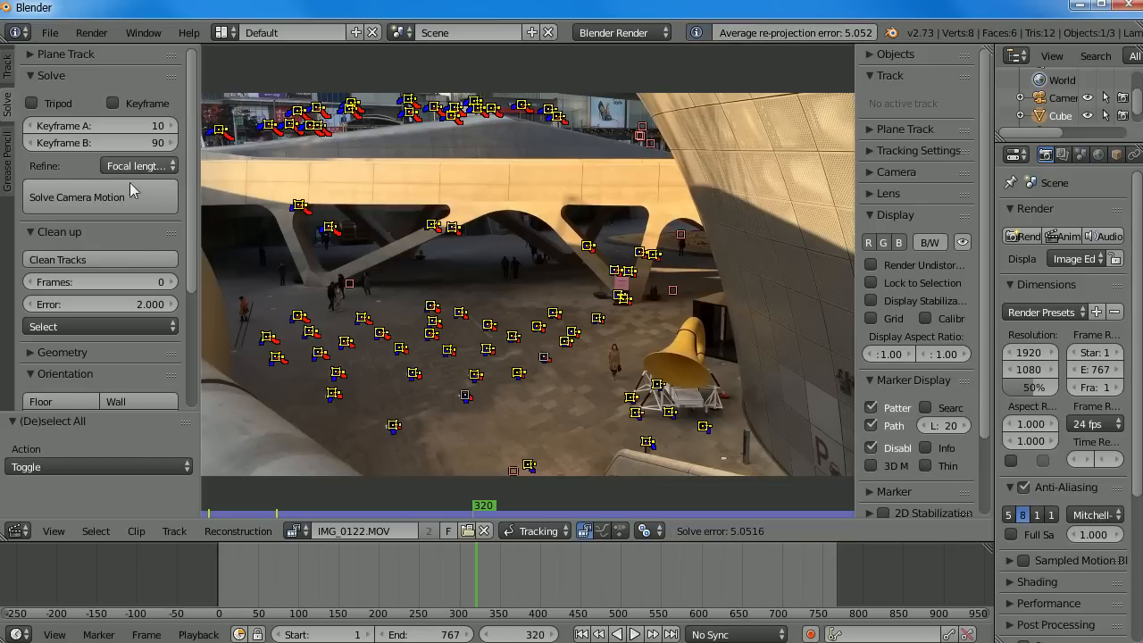
{"action": "key", "text": "shift+s"}
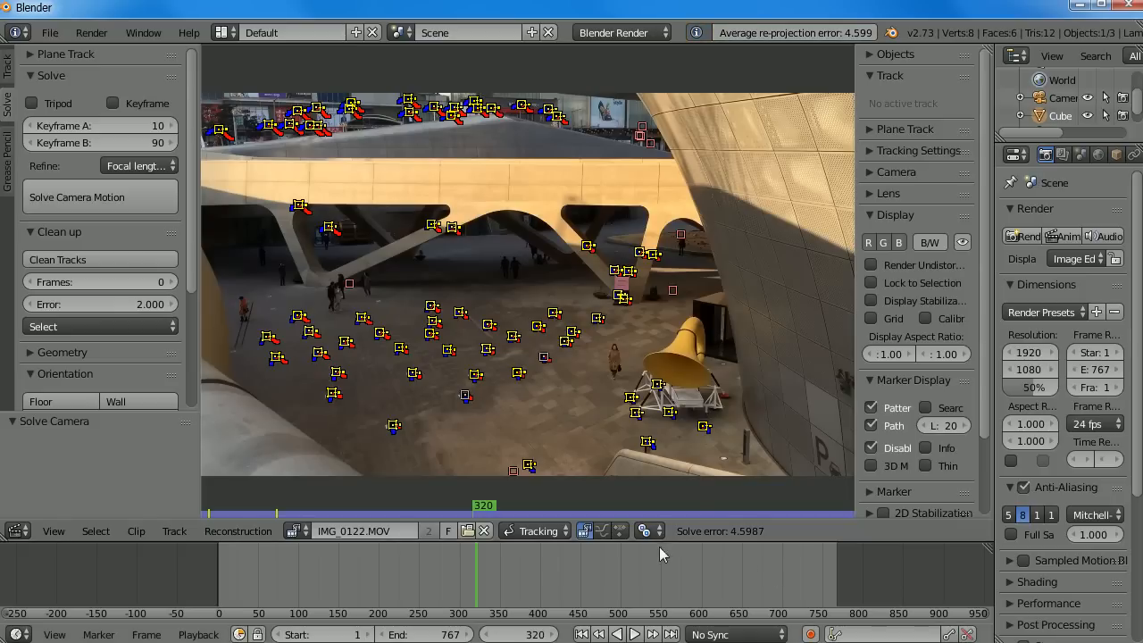
{"action": "key", "text": "a"}
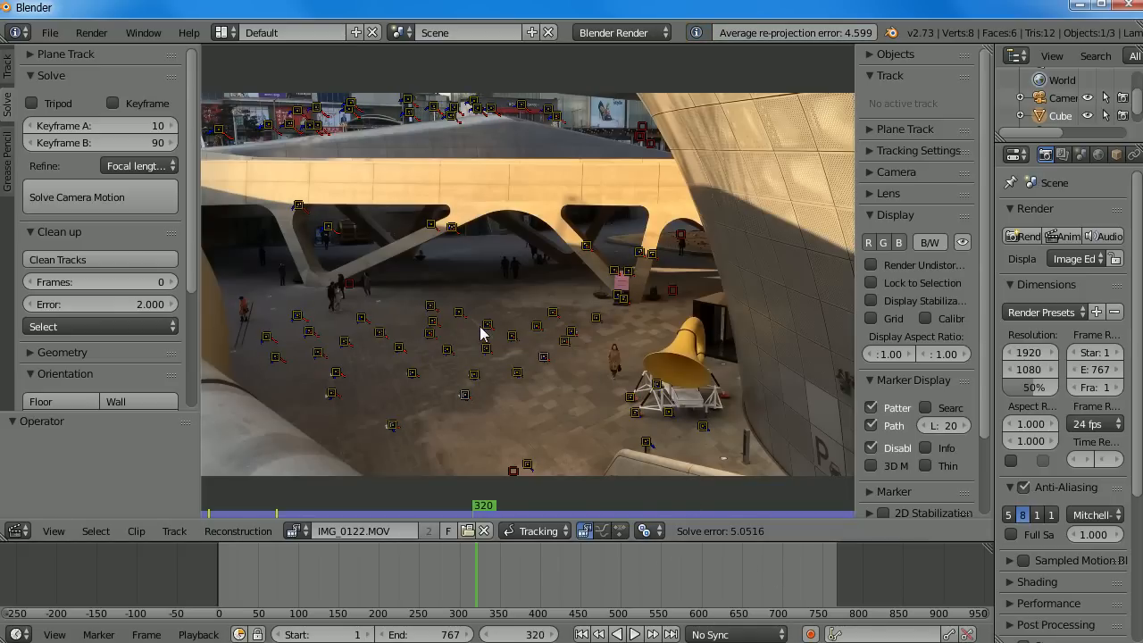
Examine the track curves and the per-frame error curve in the graph view over the whole clip
{"action": "left_click", "coordinate": [601, 531]}
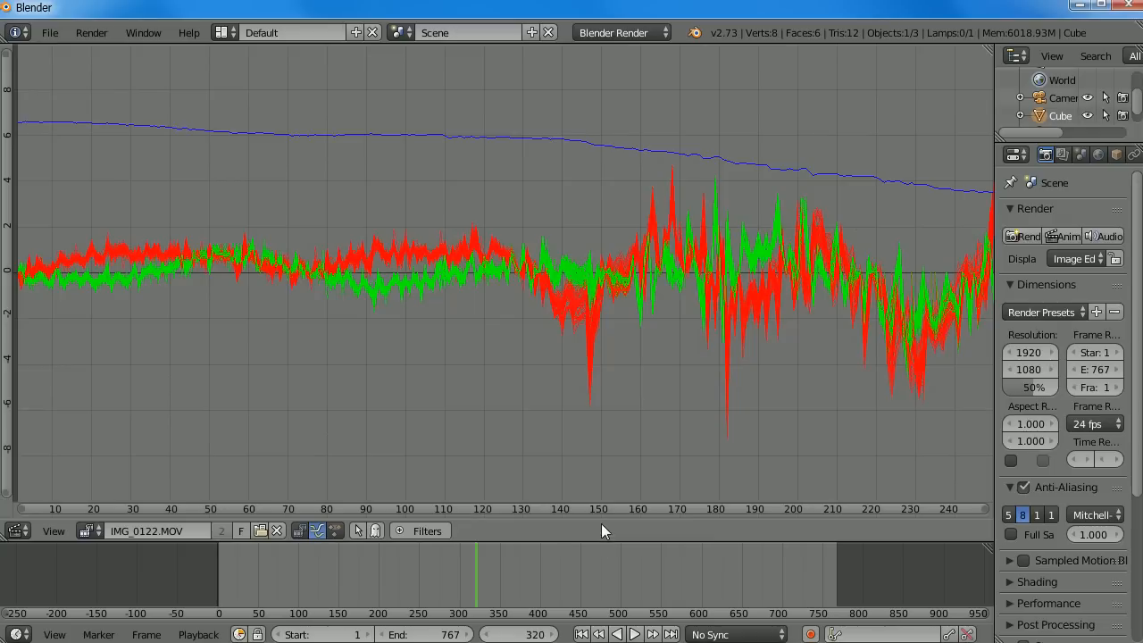
{"action": "middle_click_drag", "start_coordinate": [524, 306], "coordinate": [634, 314], "text": "ctrl"}
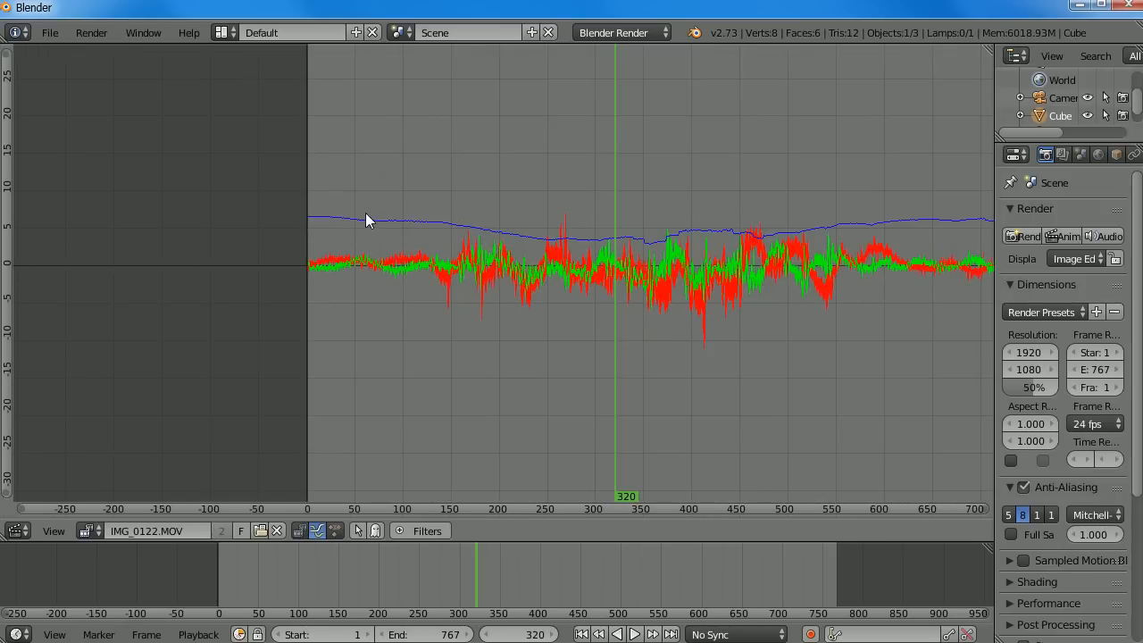
{"action": "middle_click_drag", "start_coordinate": [783, 222], "coordinate": [543, 240]}
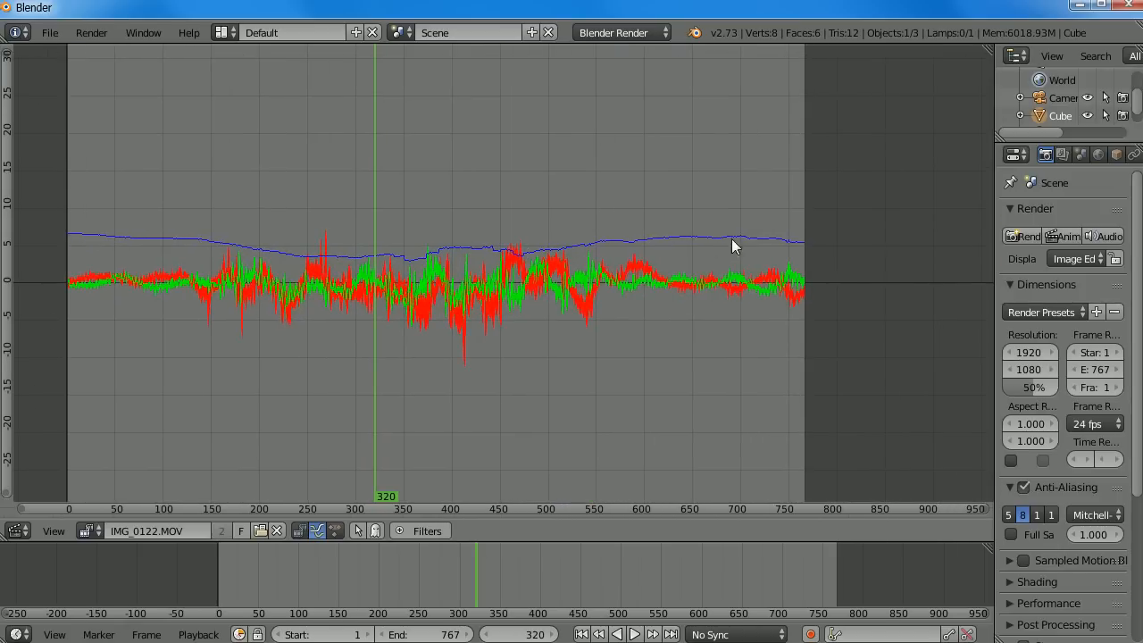
{"action": "middle_click_drag", "start_coordinate": [293, 291], "coordinate": [331, 268], "text": "ctrl"}
{"action": "middle_click_drag", "start_coordinate": [236, 284], "coordinate": [563, 272]}
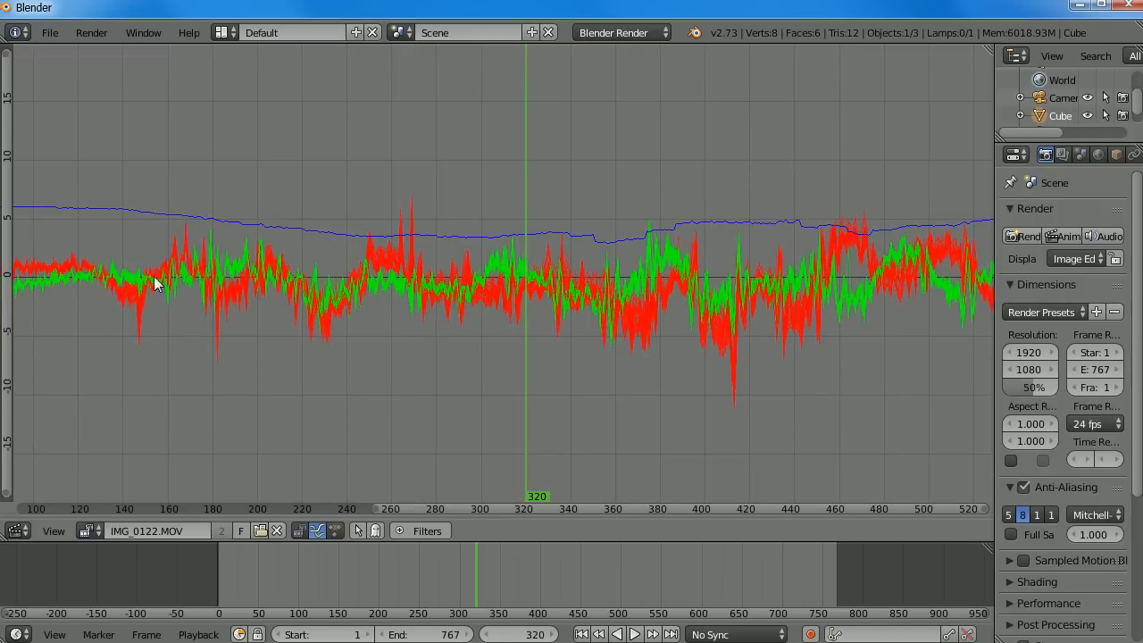
{"action": "middle_click_drag", "start_coordinate": [464, 279], "coordinate": [410, 345], "text": "ctrl"}
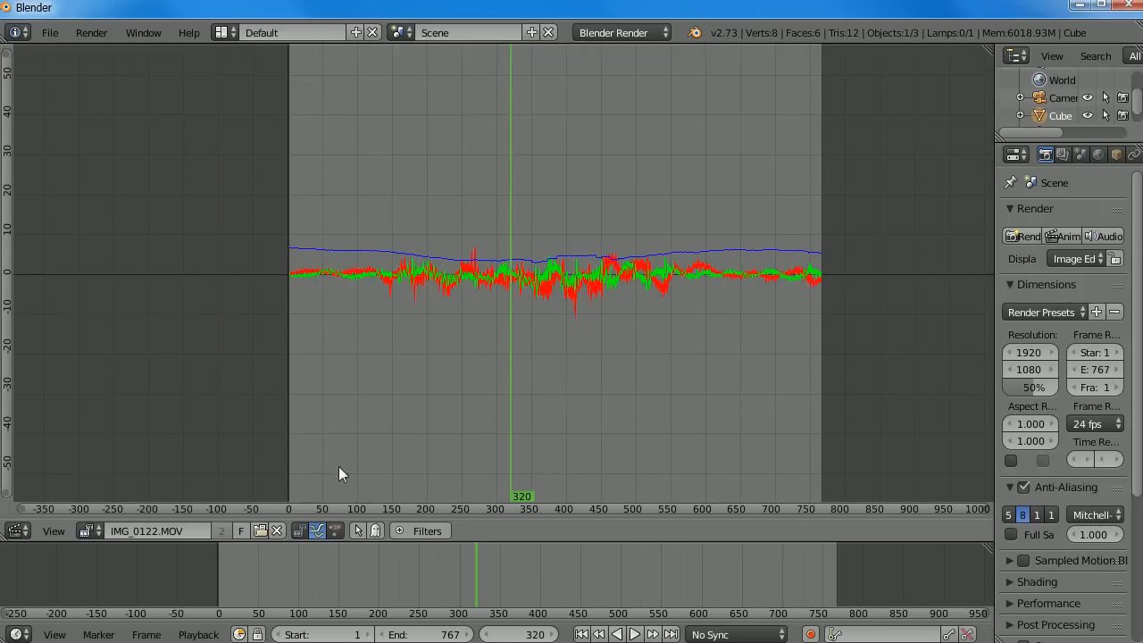
Check the tracks over the footage, and examine the track and error curves in the graph view along the clip
{"action": "left_click", "coordinate": [300, 531]}
{"action": "key", "text": "shift+s"}
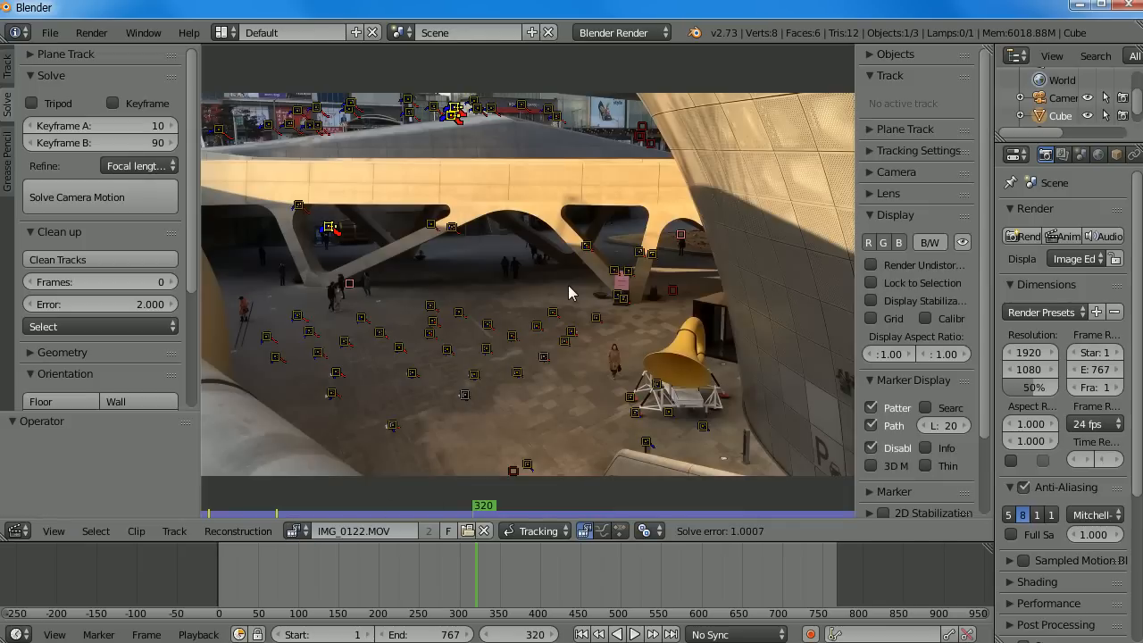
{"action": "left_click", "coordinate": [601, 530]}
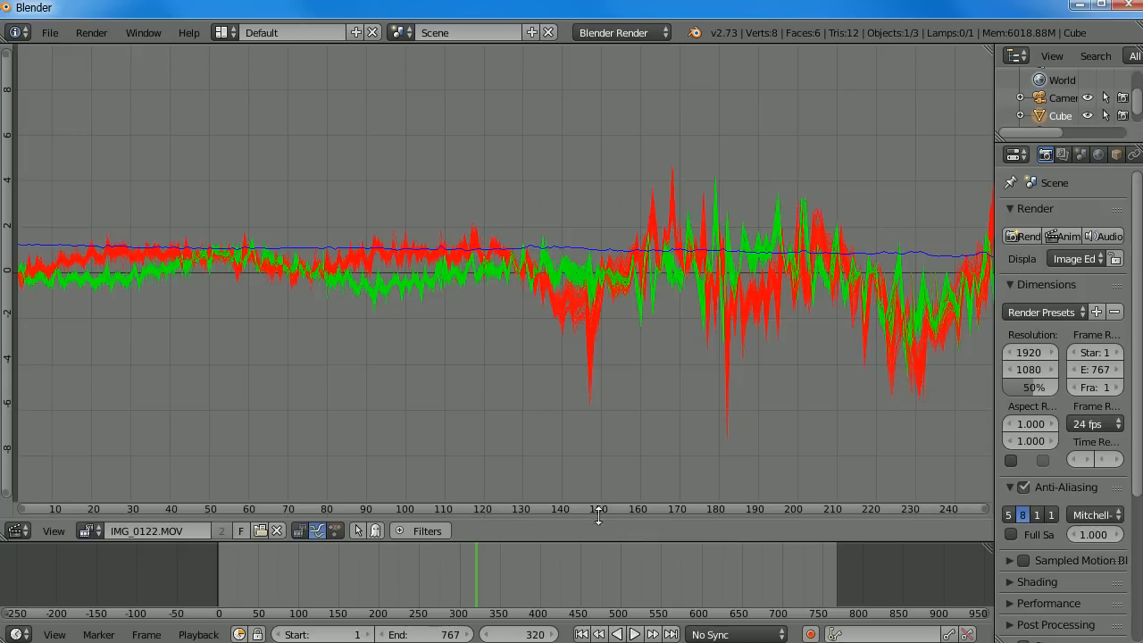
{"action": "middle_click_drag", "start_coordinate": [579, 337], "coordinate": [802, 296]}
{"action": "middle_click_drag", "start_coordinate": [354, 304], "coordinate": [702, 286]}
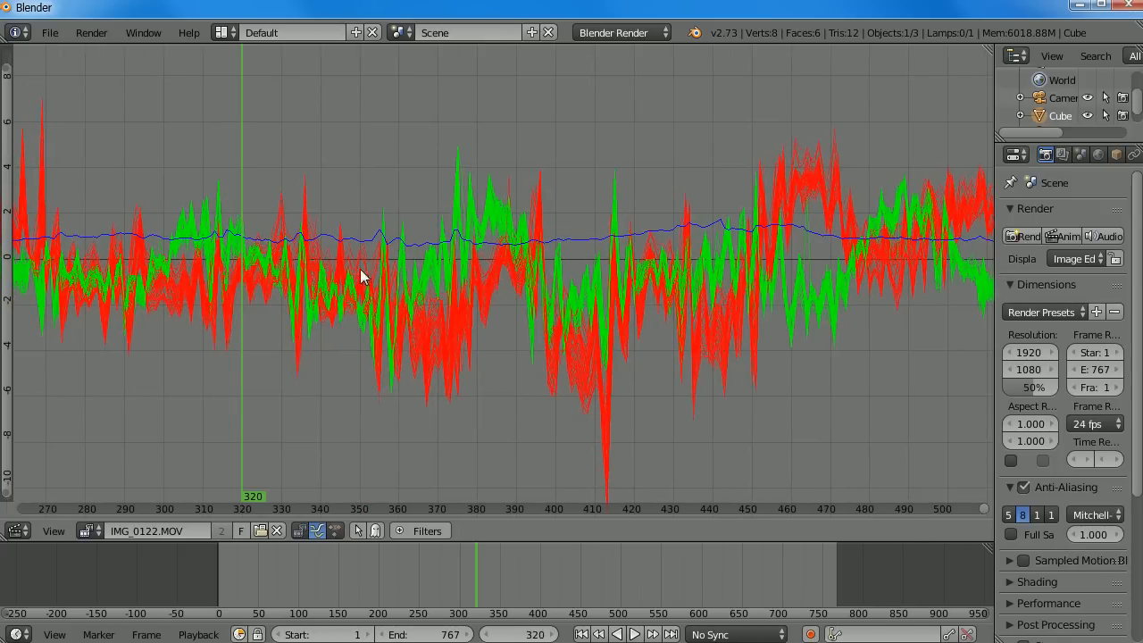
{"action": "middle_click_drag", "start_coordinate": [217, 278], "coordinate": [680, 268]}
{"action": "middle_click_drag", "start_coordinate": [377, 258], "coordinate": [412, 284]}
{"action": "middle_click_drag", "start_coordinate": [690, 286], "coordinate": [524, 286]}
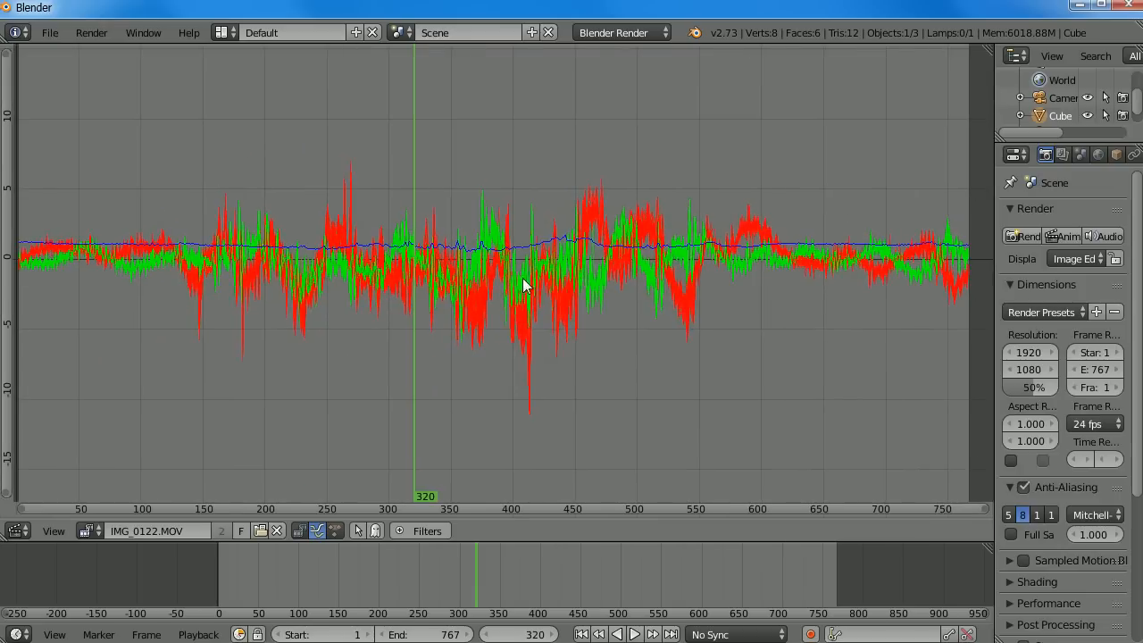
Delete the track curve that spikes upward near frame 270 in the graph view
{"action": "middle_click_drag", "start_coordinate": [535, 400], "coordinate": [584, 301], "text": "ctrl"}
{"action": "right_click", "coordinate": [537, 394]}
{"action": "scroll", "coordinate": [548, 421], "scroll_direction": "up", "scroll_amount": 2}
{"action": "middle_click_drag", "start_coordinate": [489, 392], "coordinate": [578, 530]}
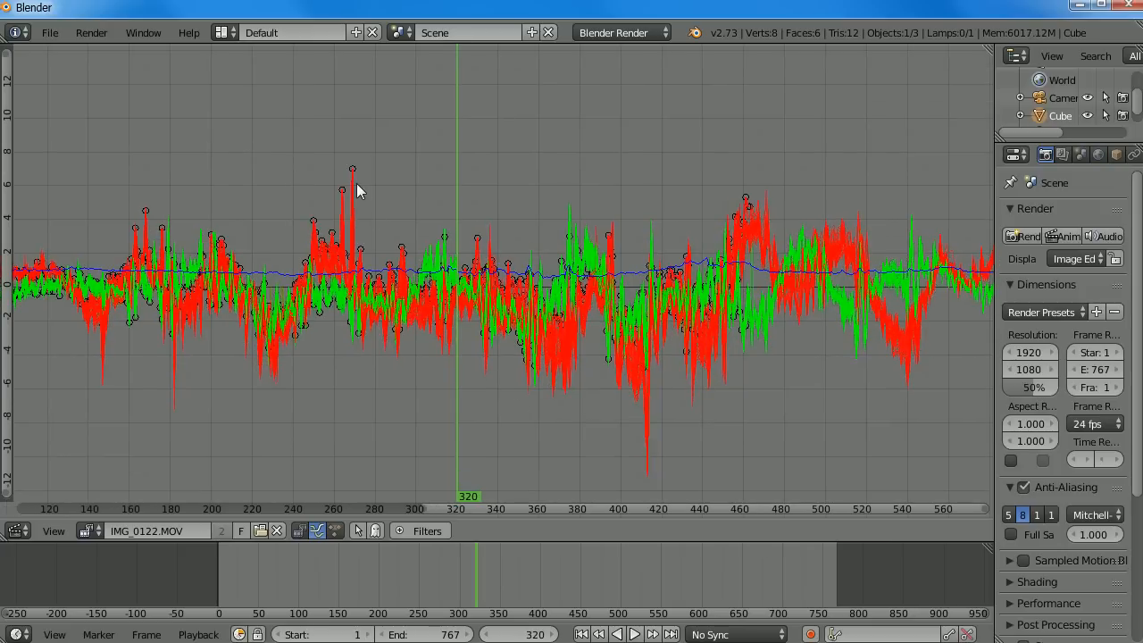
{"action": "key", "text": "x"}
{"action": "left_click", "coordinate": [355, 187]}
Delete, one after another, the track curves that spike sharply downward near frame 415
{"action": "right_click", "coordinate": [646, 462]}
{"action": "key", "text": "x"}
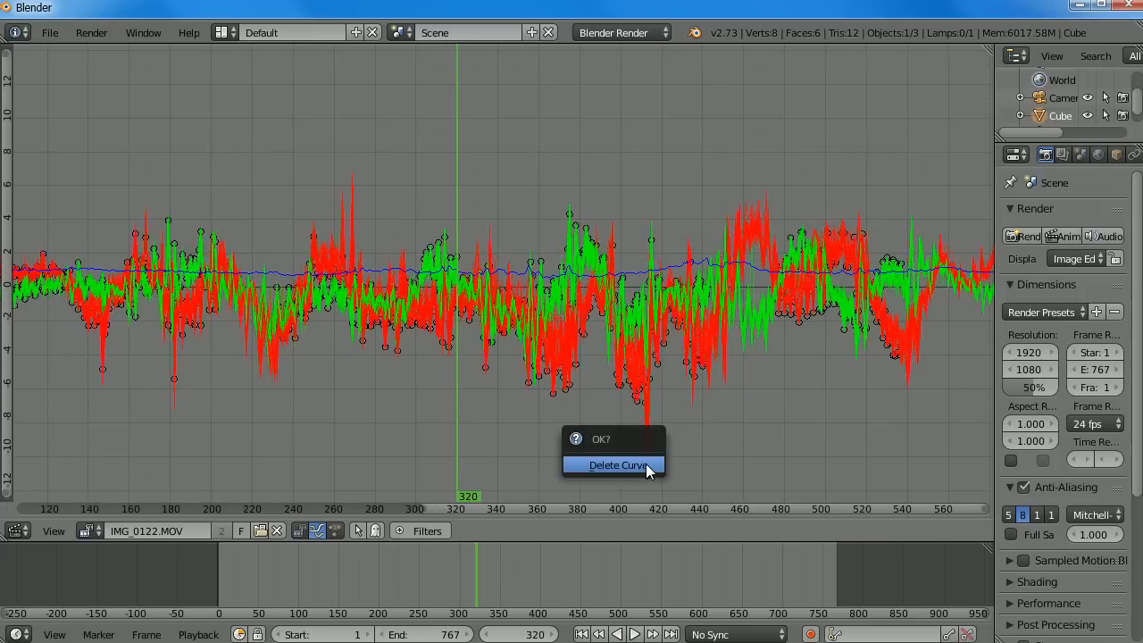
{"action": "right_click", "coordinate": [645, 464]}
{"action": "left_click", "coordinate": [646, 463]}
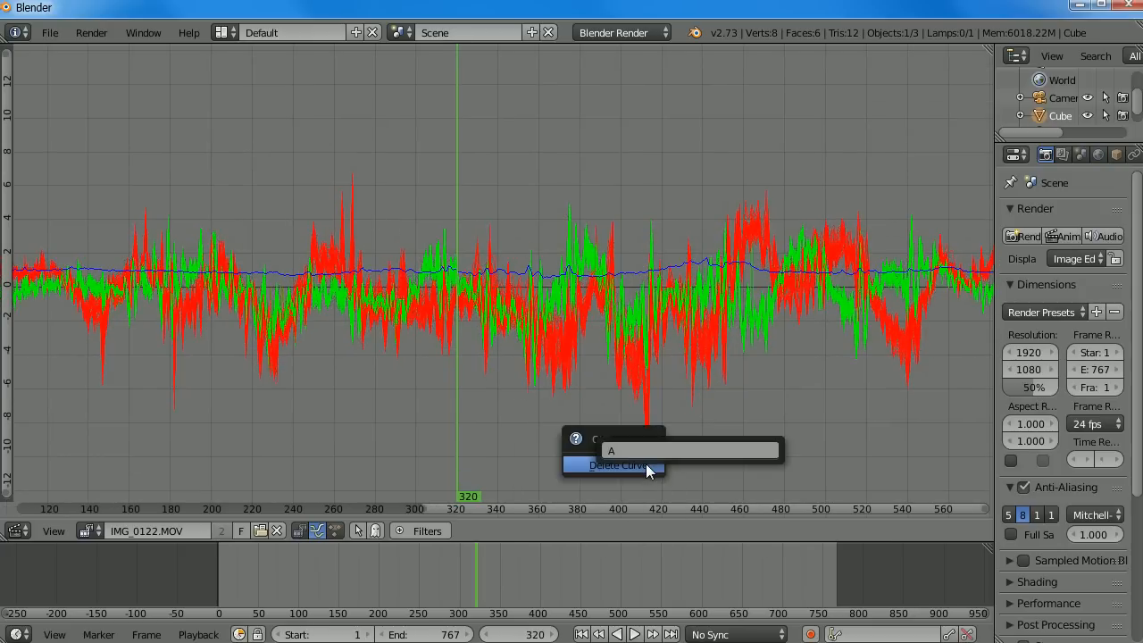
{"action": "right_click", "coordinate": [642, 443]}
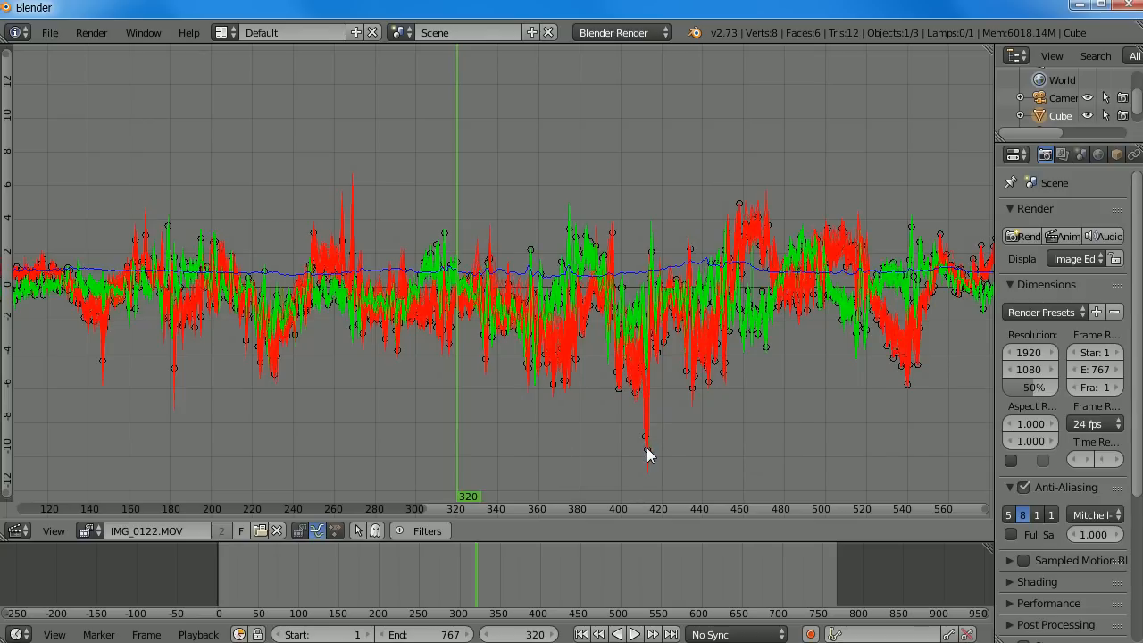
{"action": "right_click", "coordinate": [648, 443]}
{"action": "key", "text": "x"}
{"action": "left_click", "coordinate": [649, 437]}
{"action": "right_click", "coordinate": [648, 436]}
{"action": "key", "text": "x"}
{"action": "left_click", "coordinate": [648, 437]}
{"action": "key", "text": "x"}
{"action": "right_click", "coordinate": [648, 437]}
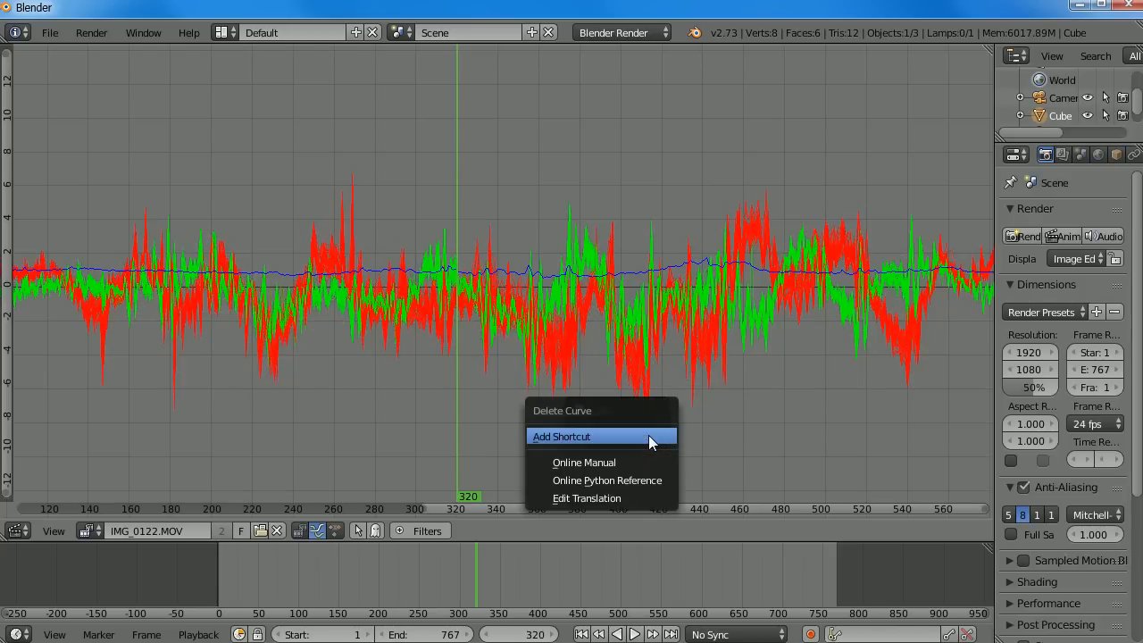
{"action": "left_click", "coordinate": [649, 436]}
{"action": "right_click", "coordinate": [649, 458]}
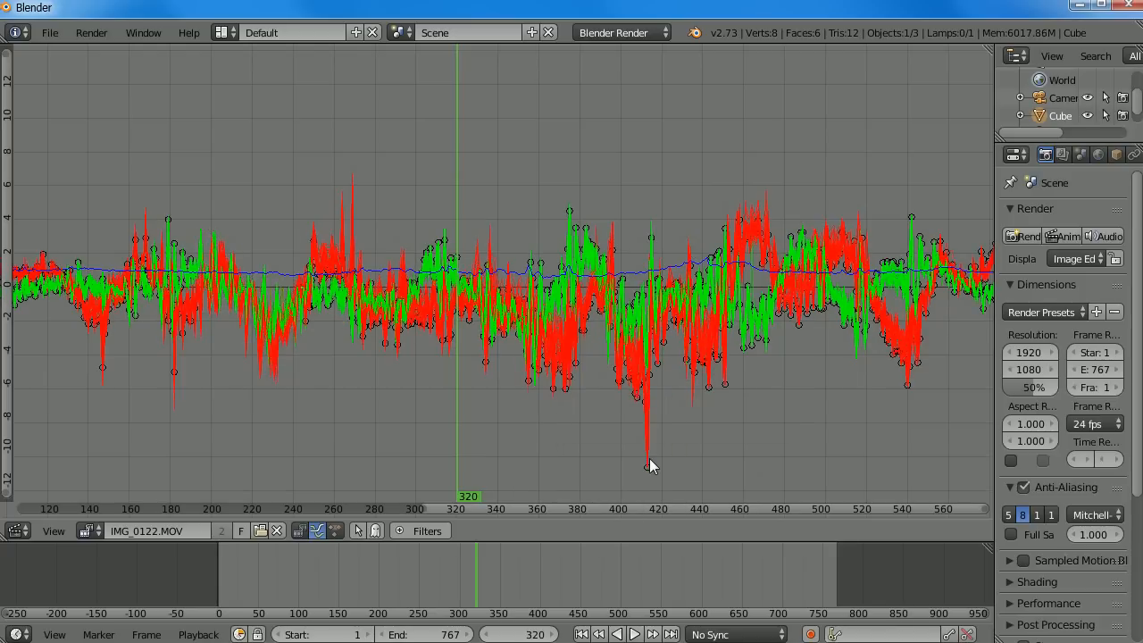
{"action": "key", "text": "x"}
{"action": "left_click", "coordinate": [649, 458]}
{"action": "right_click", "coordinate": [649, 458]}
{"action": "key", "text": "x"}
{"action": "left_click", "coordinate": [649, 458]}
{"action": "right_click", "coordinate": [650, 458]}
{"action": "key", "text": "x"}
{"action": "left_click", "coordinate": [649, 458]}
{"action": "right_click", "coordinate": [649, 458]}
{"action": "key", "text": "x"}
{"action": "left_click", "coordinate": [649, 458]}
{"action": "right_click", "coordinate": [649, 458]}
{"action": "key", "text": "x"}
{"action": "left_click", "coordinate": [649, 459]}
Return to the clip footage, deselect all tracks at frame 222, and solve the camera motion again
{"action": "middle_click_drag", "start_coordinate": [837, 423], "coordinate": [885, 380]}
{"action": "scroll", "coordinate": [568, 410], "scroll_direction": "up", "scroll_amount": 7}
{"action": "scroll", "coordinate": [556, 422], "scroll_direction": "down", "scroll_amount": 2}
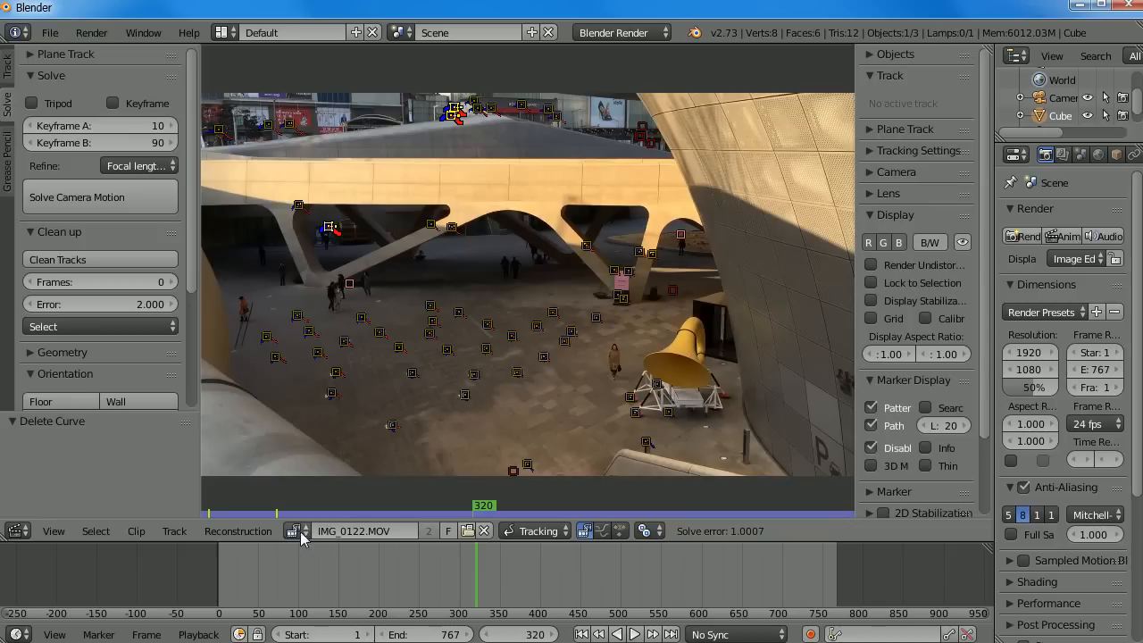
{"action": "left_click", "coordinate": [299, 531]}
{"action": "middle_click_drag", "start_coordinate": [503, 275], "coordinate": [530, 308]}
{"action": "left_click_drag", "start_coordinate": [473, 586], "coordinate": [395, 572]}
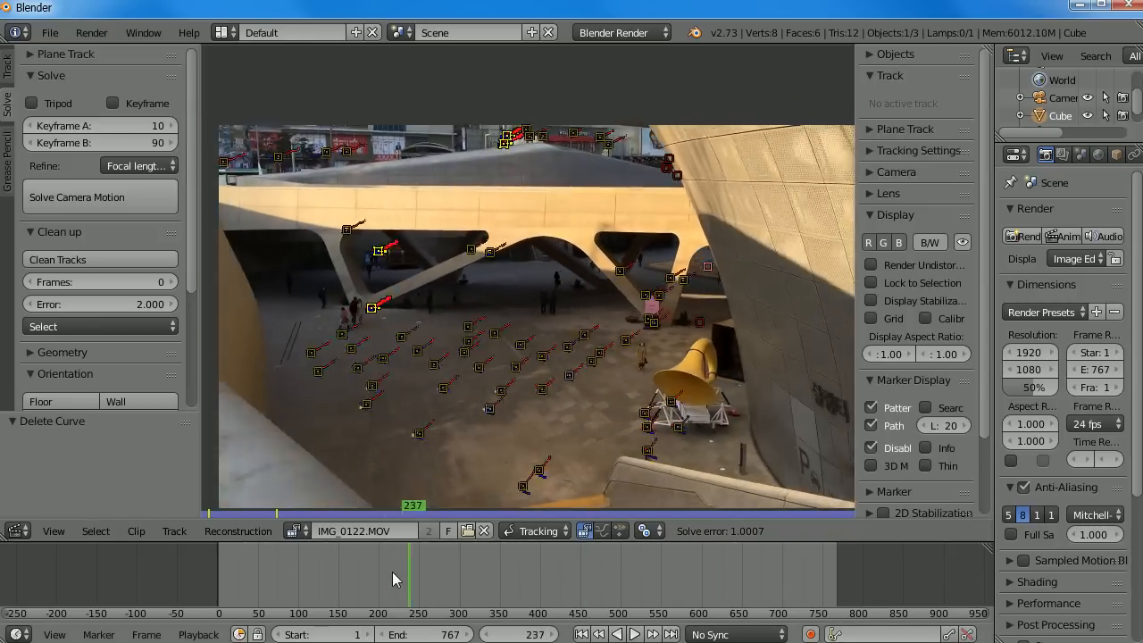
{"action": "key", "text": "a"}
{"action": "key", "text": "a"}
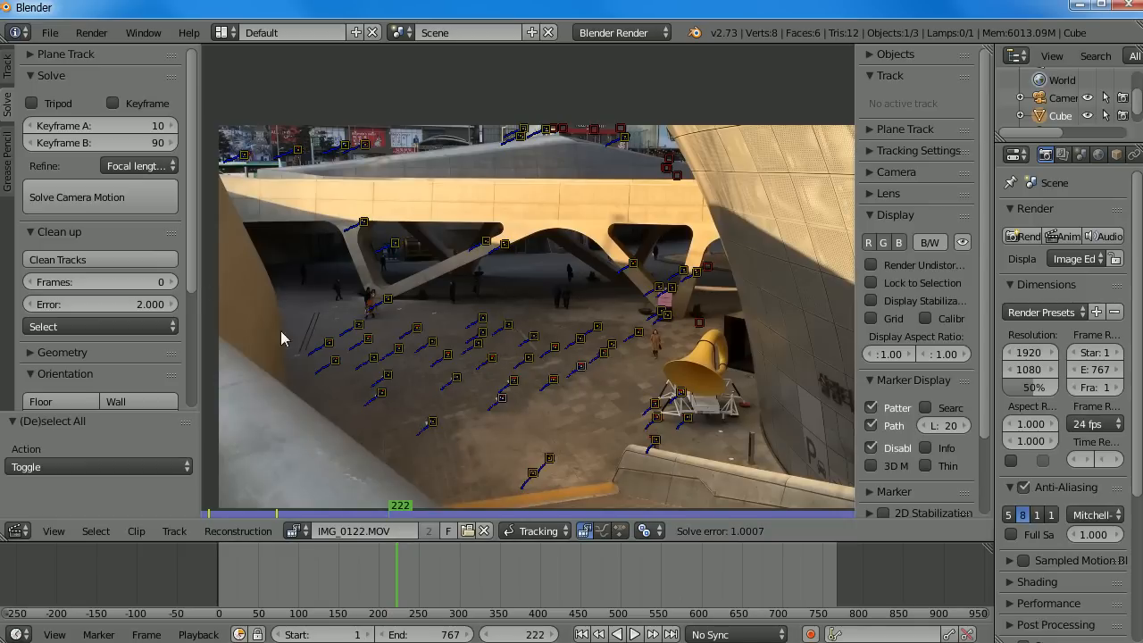
{"action": "left_click", "coordinate": [93, 197]}
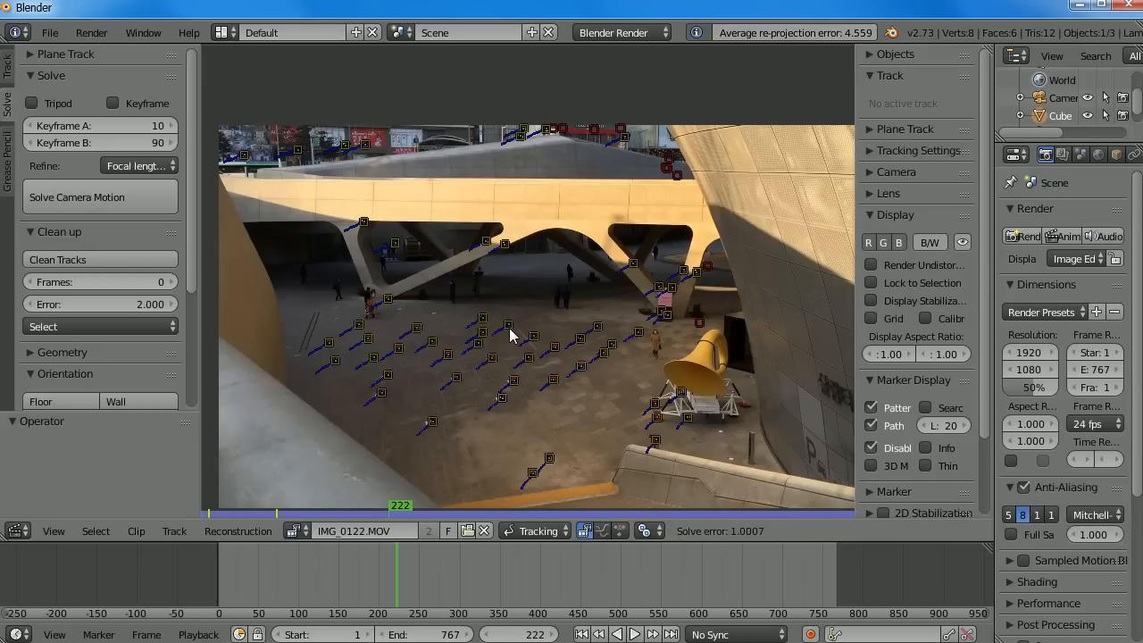
Undo the latest camera solve, the track curve deletions, and the earlier Keyframe A change
{"action": "key", "text": "a"}
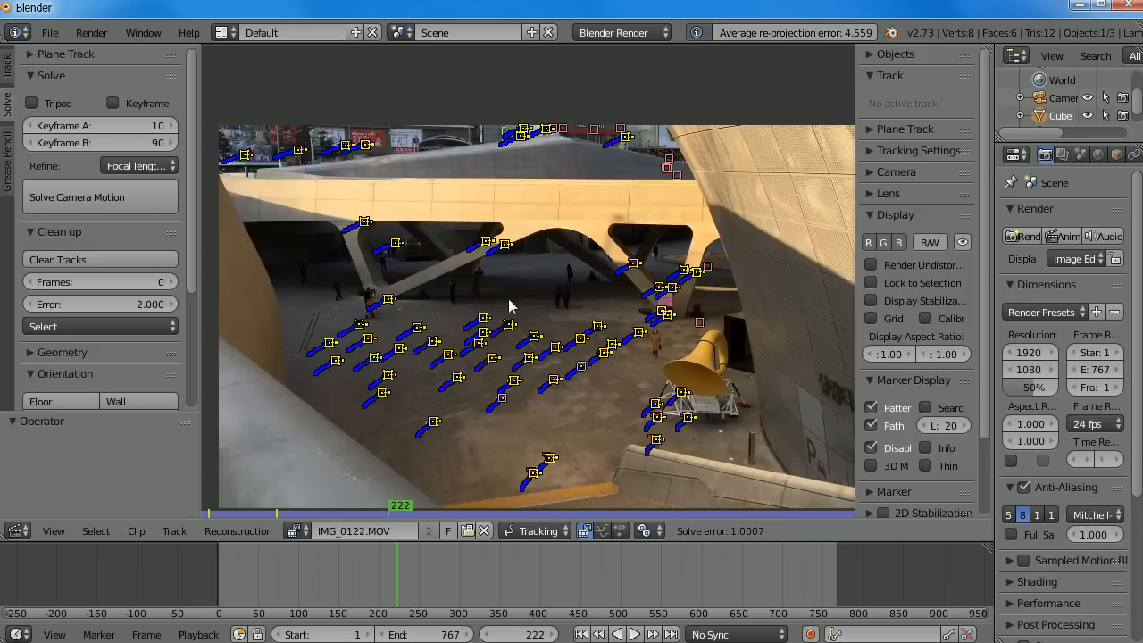
{"action": "key", "text": "a"}
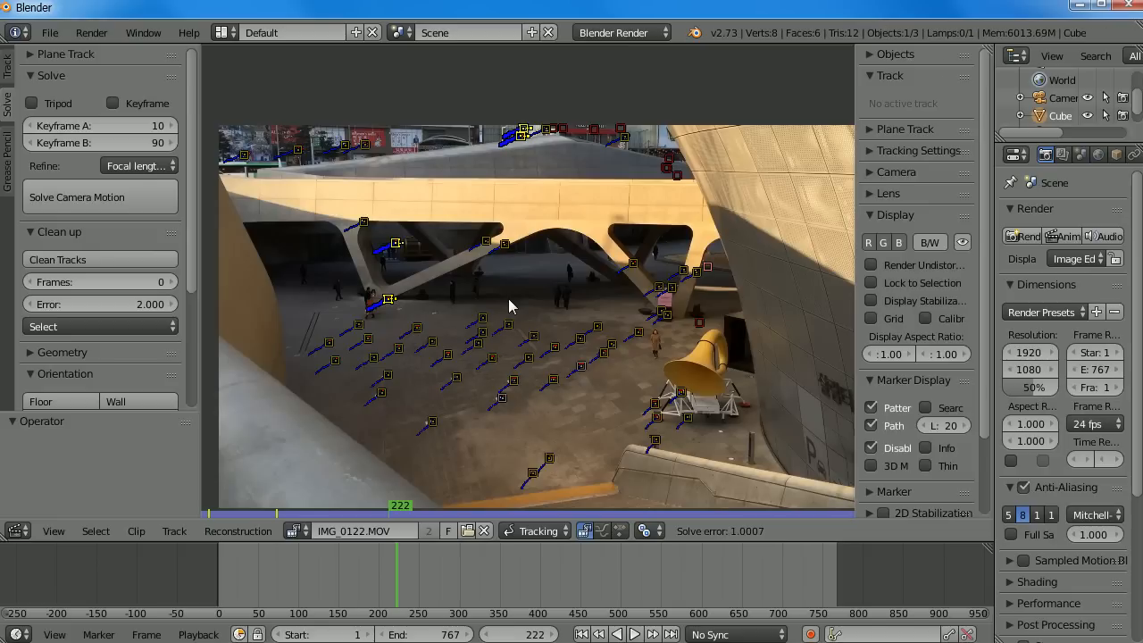
{"action": "key", "text": "ctrl+z"}
{"action": "key", "text": "ctrl+z"}
{"action": "key", "text": "ctrl+z"}
{"action": "key", "text": "ctrl+z"}
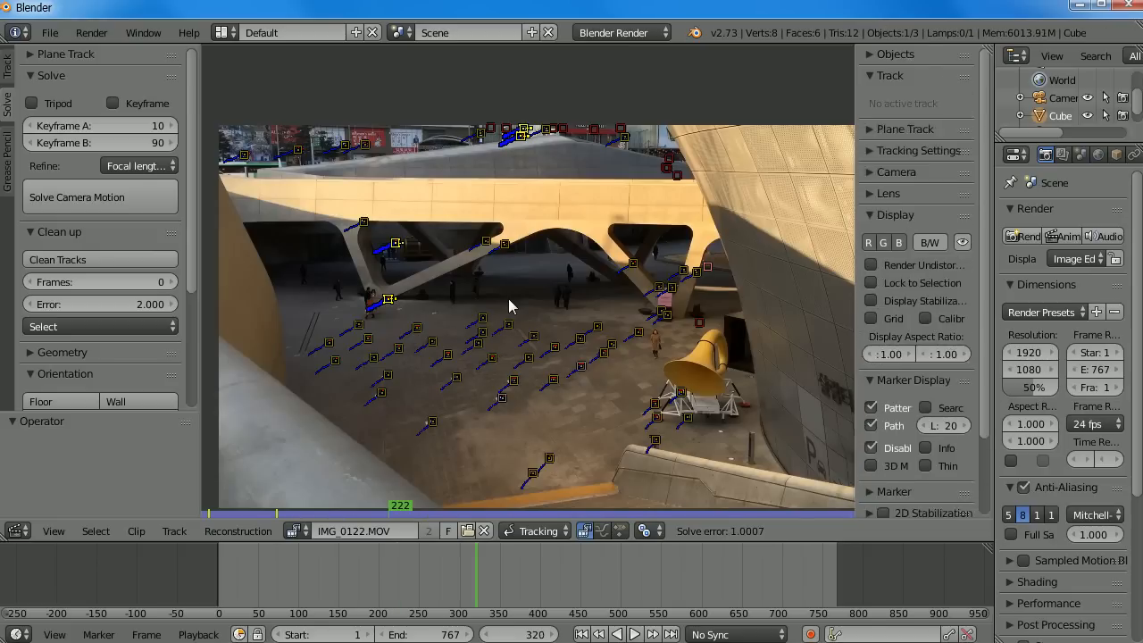
{"action": "key", "text": "ctrl+z"}
{"action": "key", "text": "ctrl+z"}
{"action": "key", "text": "ctrl+z"}
{"action": "key", "text": "ctrl+z"}
{"action": "key", "text": "ctrl+z"}
{"action": "key", "text": "ctrl+z"}
{"action": "key", "text": "ctrl+z"}
{"action": "key", "text": "ctrl+z"}
{"action": "key", "text": "ctrl+z"}
{"action": "key", "text": "ctrl+z"}
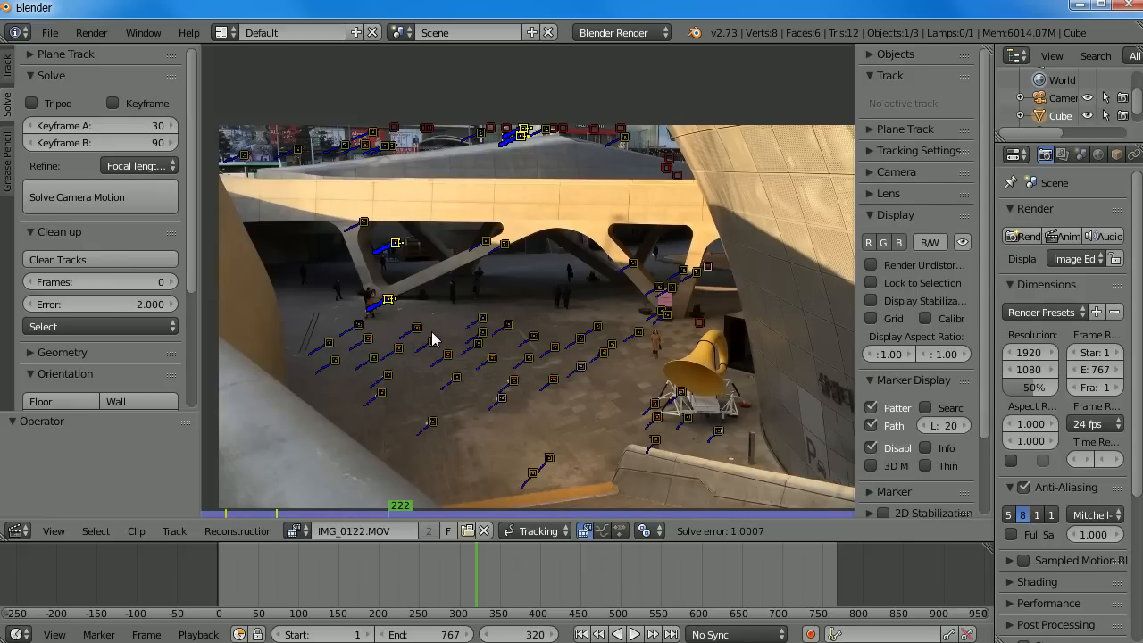
Scrub the footage to frame 305, check the scene in the 3D View, and return to the Movie Clip Editor
{"action": "left_click_drag", "start_coordinate": [381, 563], "coordinate": [463, 567]}
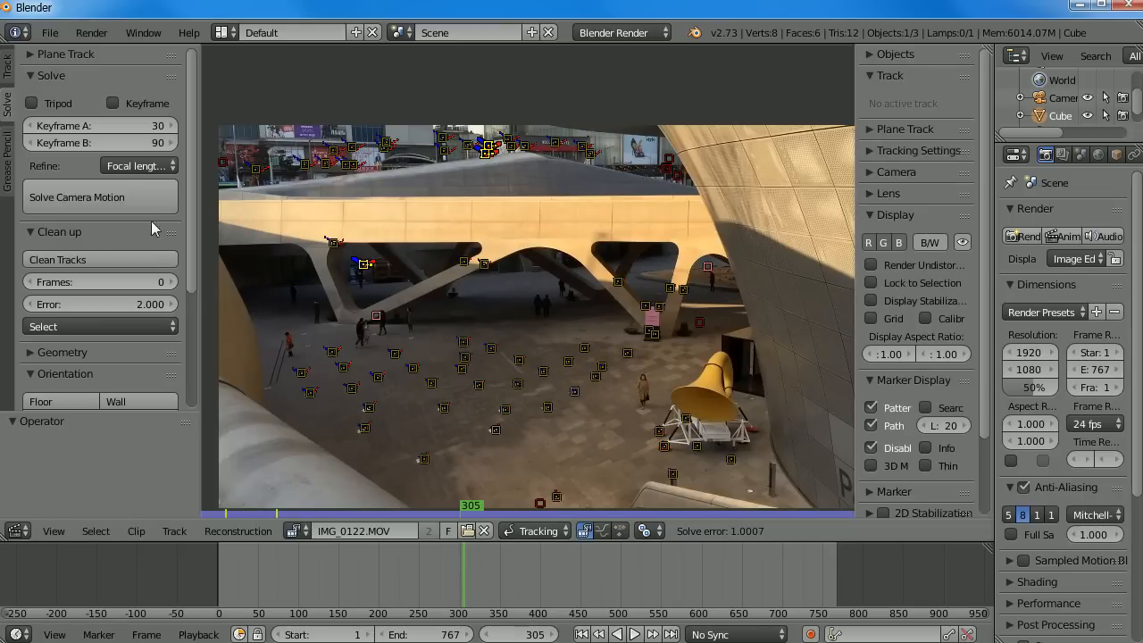
{"action": "left_click_drag", "start_coordinate": [193, 172], "coordinate": [200, 307]}
{"action": "left_click", "coordinate": [30, 530]}
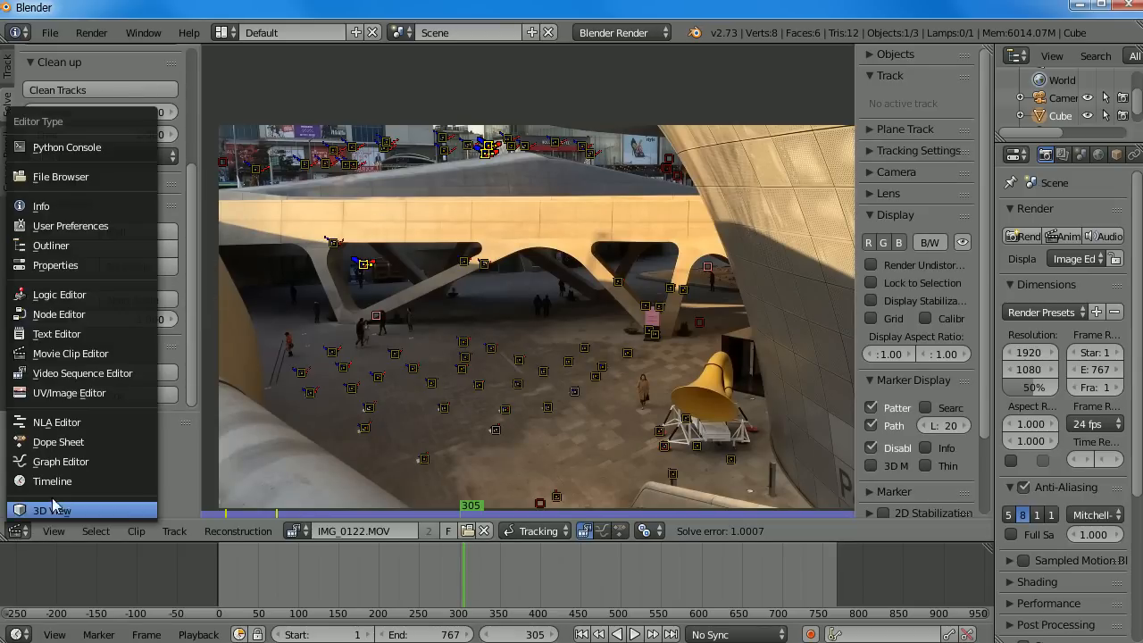
{"action": "left_click", "coordinate": [53, 510]}
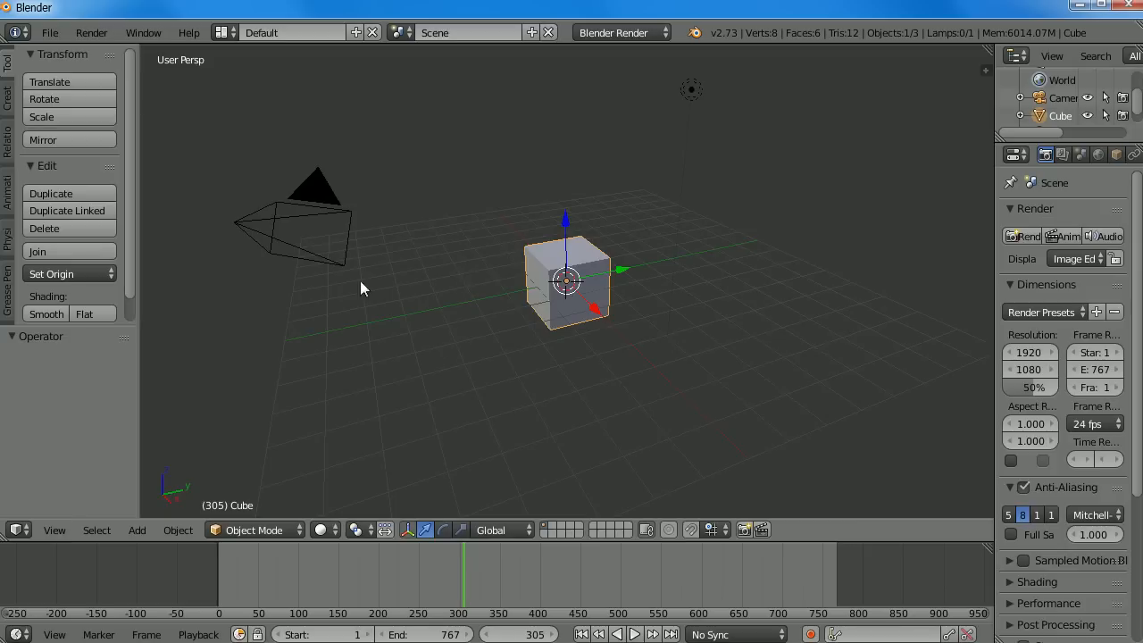
{"action": "left_click", "coordinate": [18, 531]}
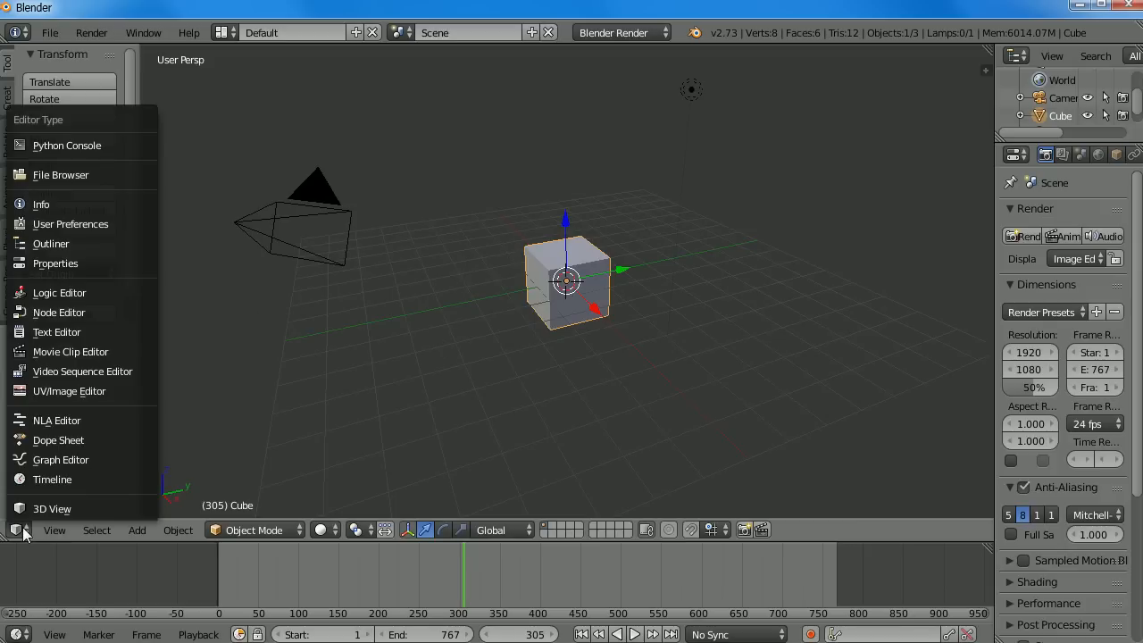
{"action": "left_click", "coordinate": [90, 353]}
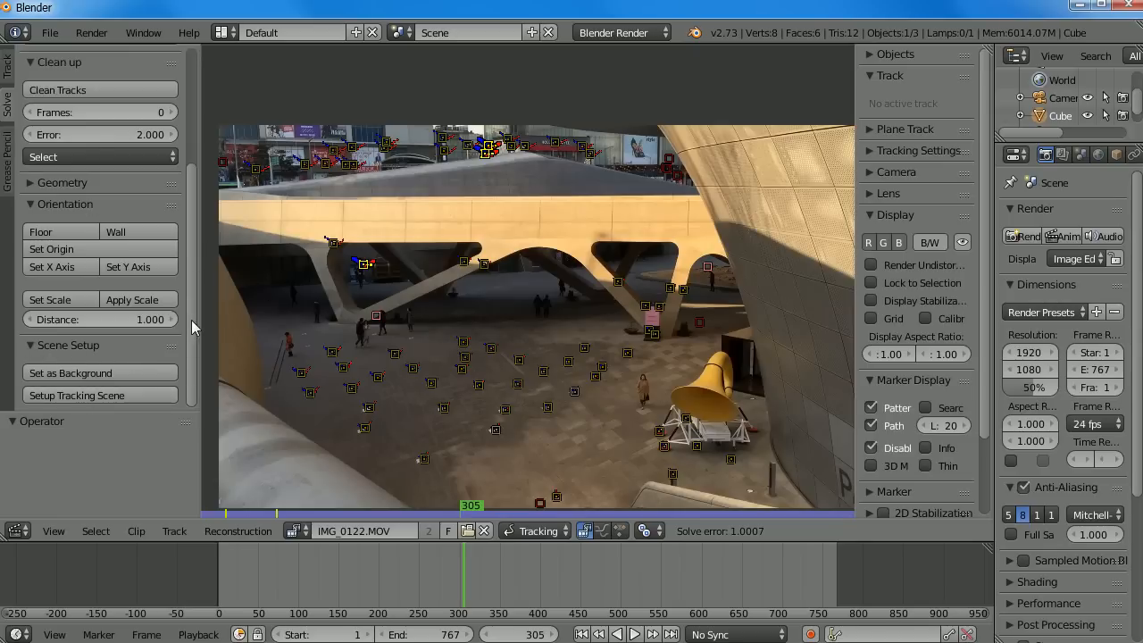
Set up the tracking scene from the solved clip and show it in the 3D View
{"action": "left_click", "coordinate": [87, 396]}
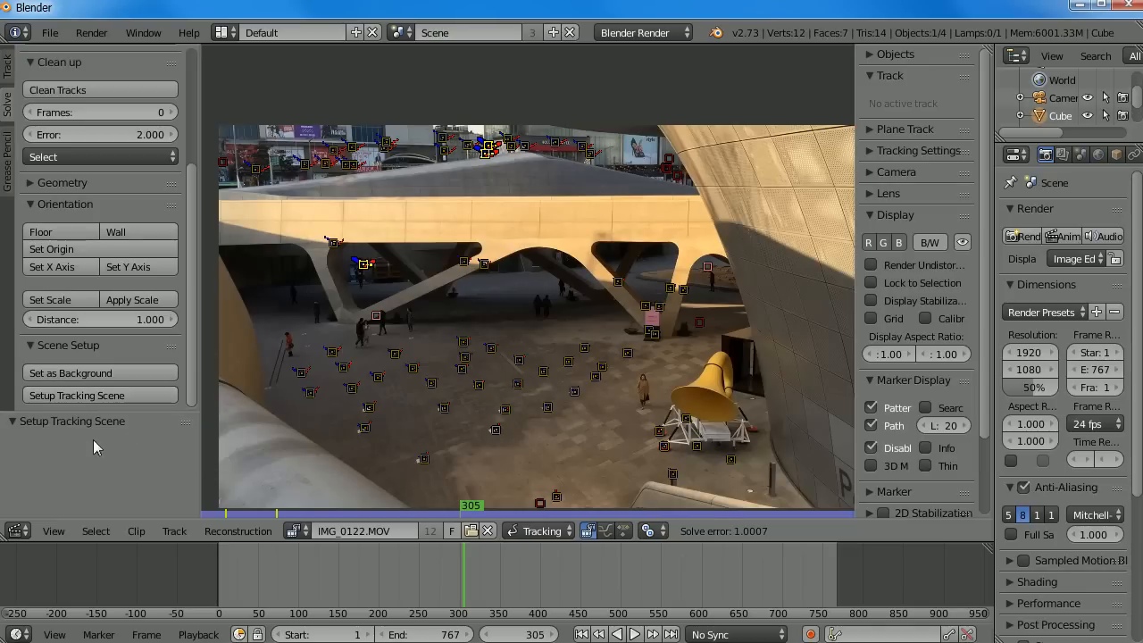
{"action": "left_click", "coordinate": [20, 531]}
{"action": "left_click", "coordinate": [40, 508]}
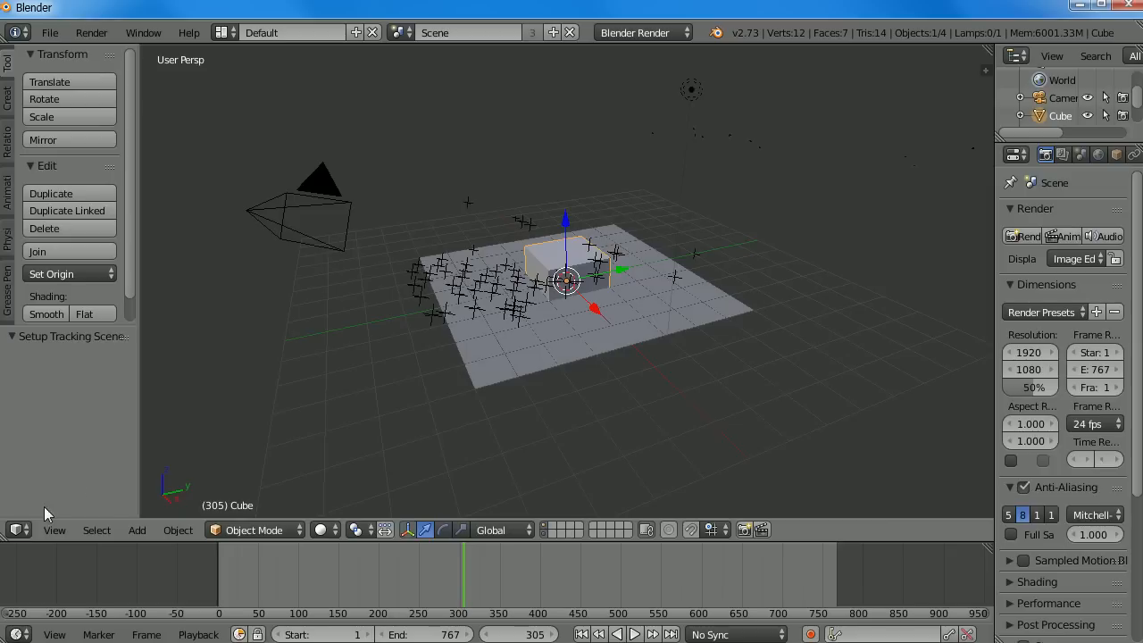
{"action": "middle_click_drag", "start_coordinate": [514, 355], "coordinate": [587, 326]}
{"action": "scroll", "coordinate": [545, 327], "scroll_direction": "down", "scroll_amount": 3}
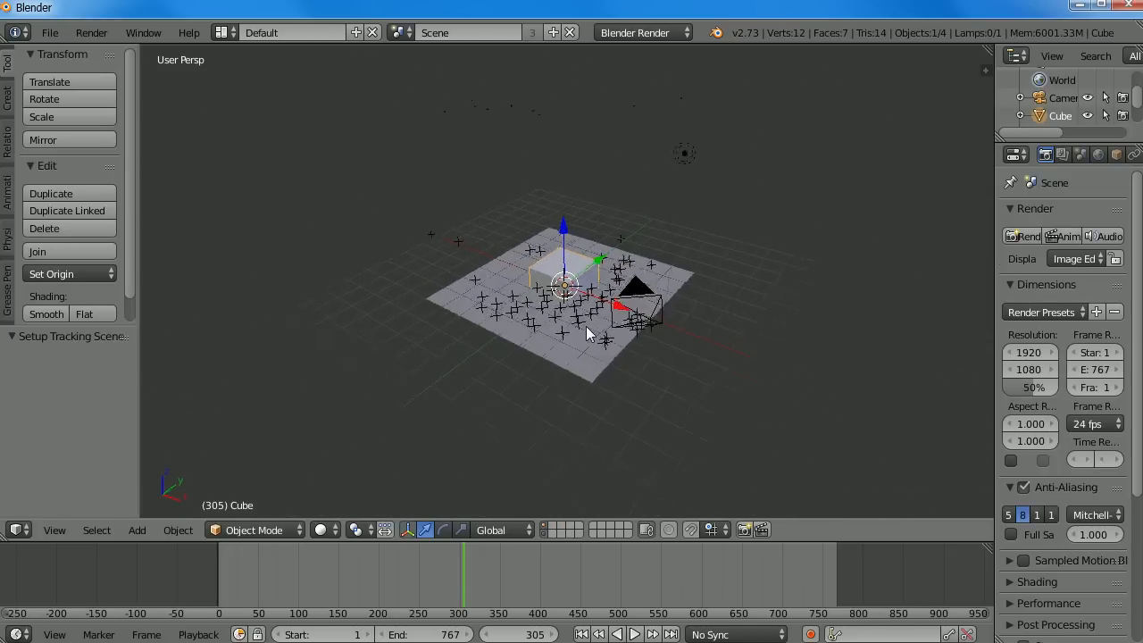
Check the camera view while scrubbing to frame 213, and examine the reconstructed track points around the ground plane from several angles
{"action": "key", "text": "KP_0"}
{"action": "left_click", "coordinate": [312, 569]}
{"action": "left_click_drag", "start_coordinate": [312, 568], "coordinate": [388, 567]}
{"action": "right_click", "coordinate": [501, 320]}
{"action": "middle_click_drag", "start_coordinate": [533, 331], "coordinate": [646, 298]}
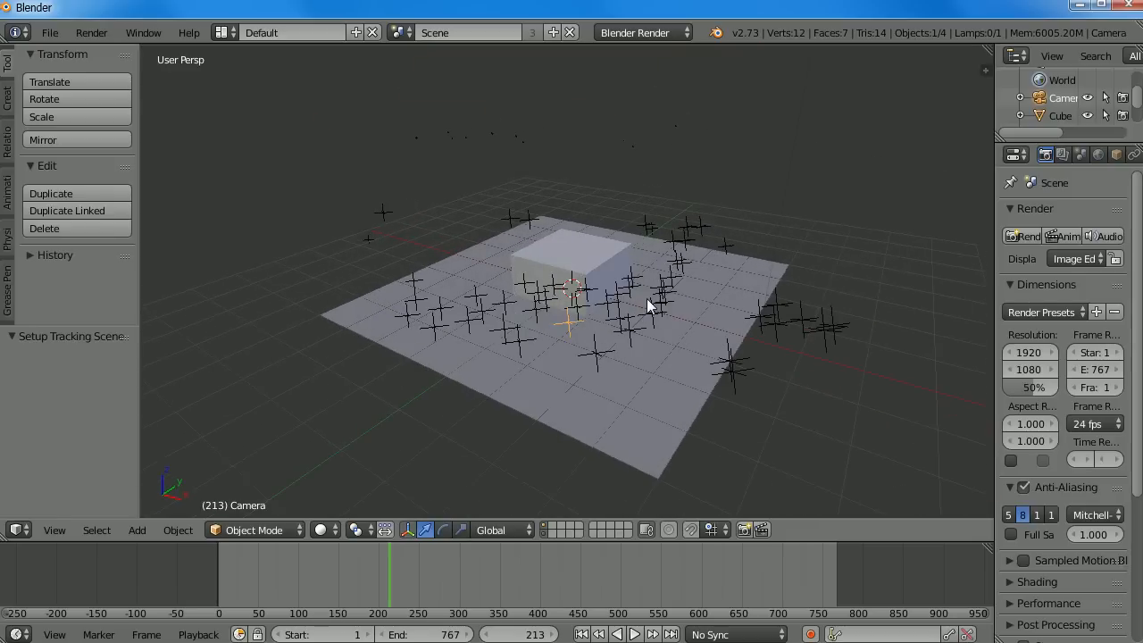
{"action": "middle_click_drag", "start_coordinate": [510, 321], "coordinate": [312, 223]}
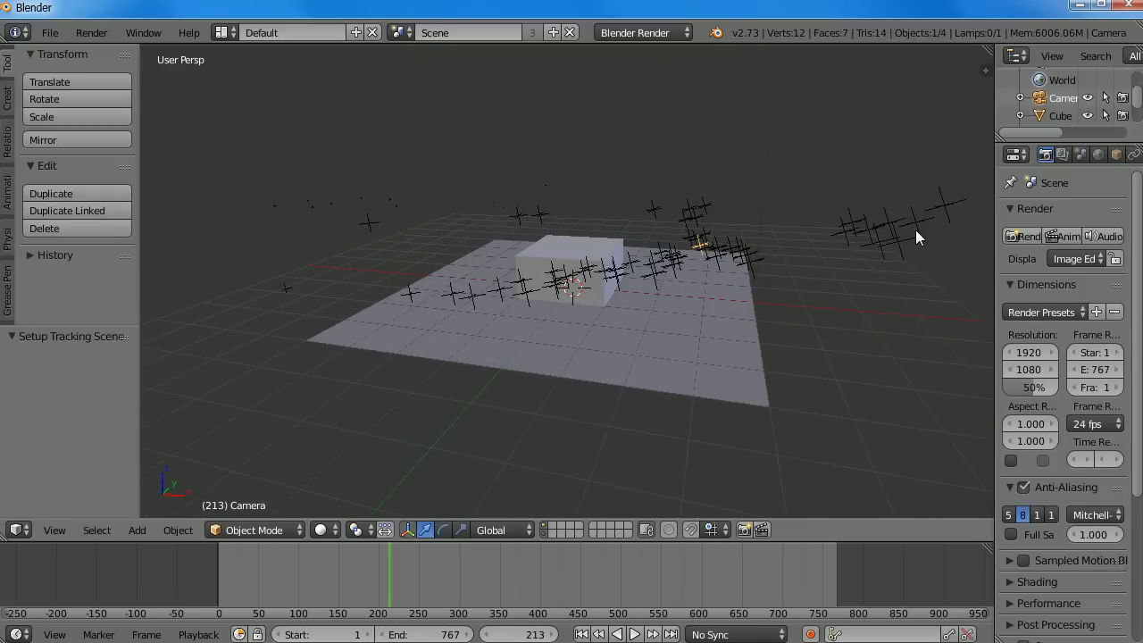
{"action": "middle_click_drag", "start_coordinate": [514, 353], "coordinate": [520, 316]}
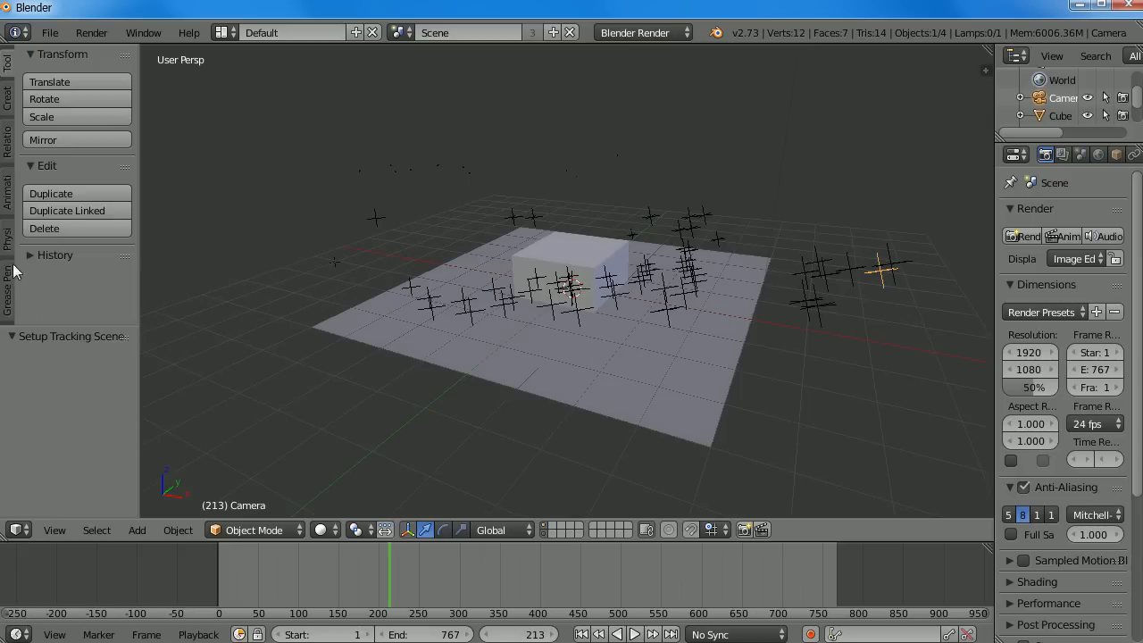
Return to the Movie Clip Editor, select three spread-out ground tracks around the plaza's middle, and define them as the floor
{"action": "left_click", "coordinate": [19, 531]}
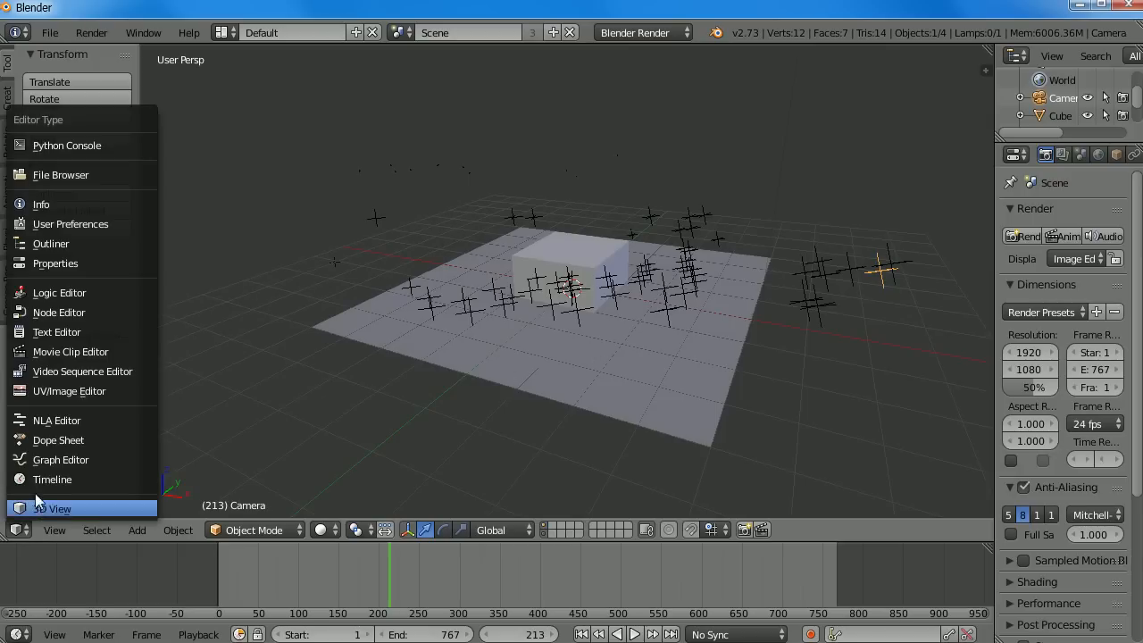
{"action": "left_click", "coordinate": [81, 350]}
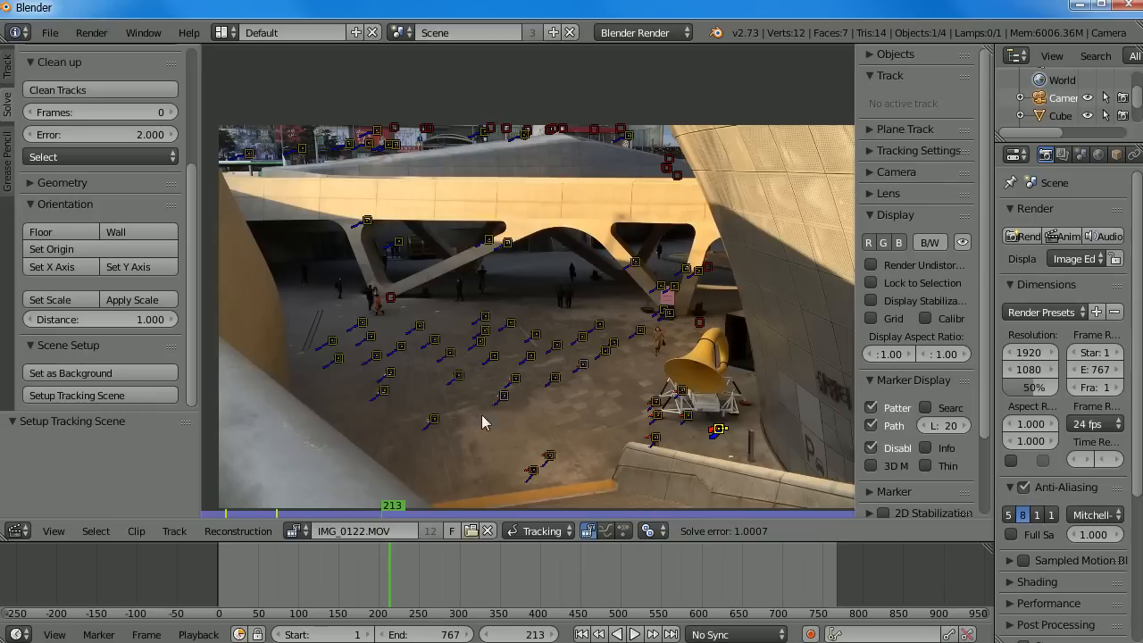
{"action": "left_click", "coordinate": [503, 398]}
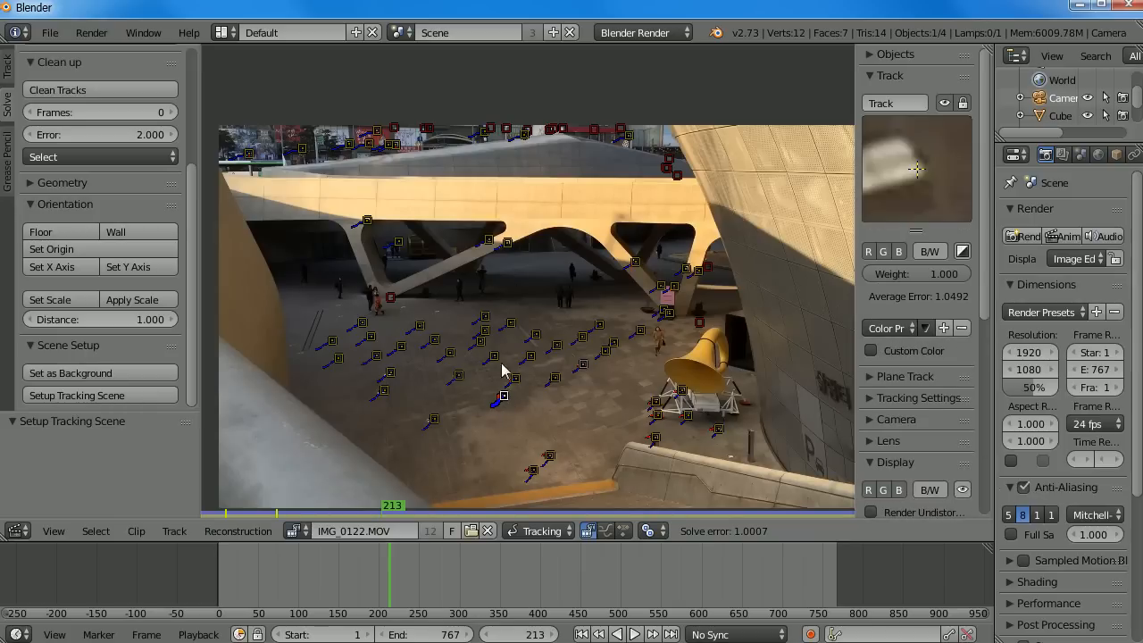
{"action": "left_click", "coordinate": [581, 339], "text": "shift"}
{"action": "left_click", "coordinate": [435, 340], "text": "shift"}
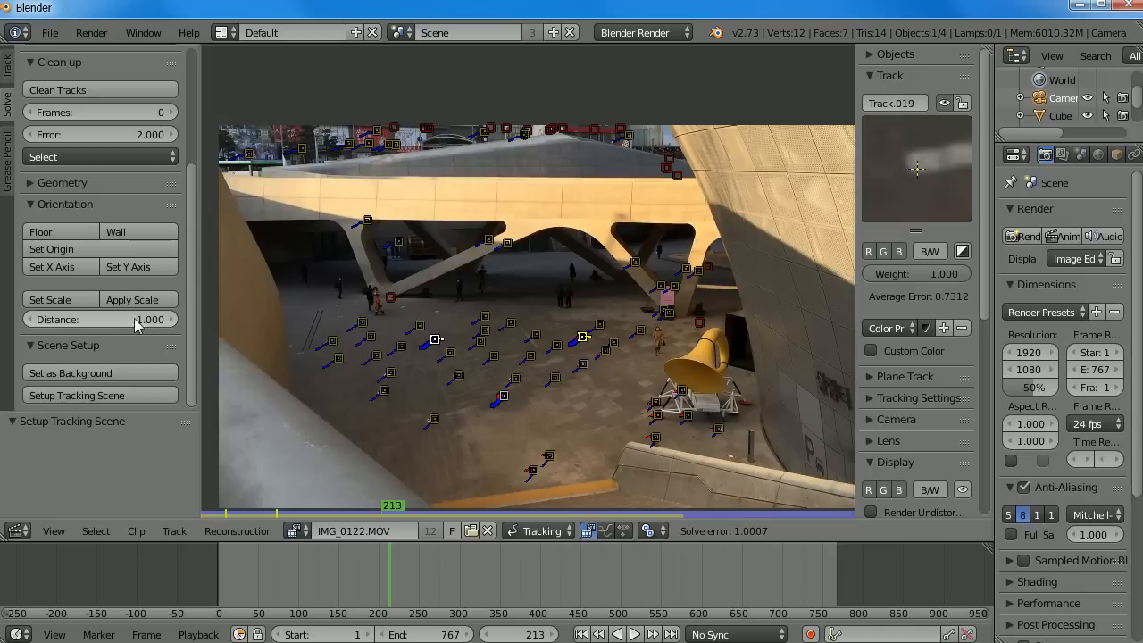
{"action": "scroll", "coordinate": [183, 325], "scroll_direction": "up", "scroll_amount": 1}
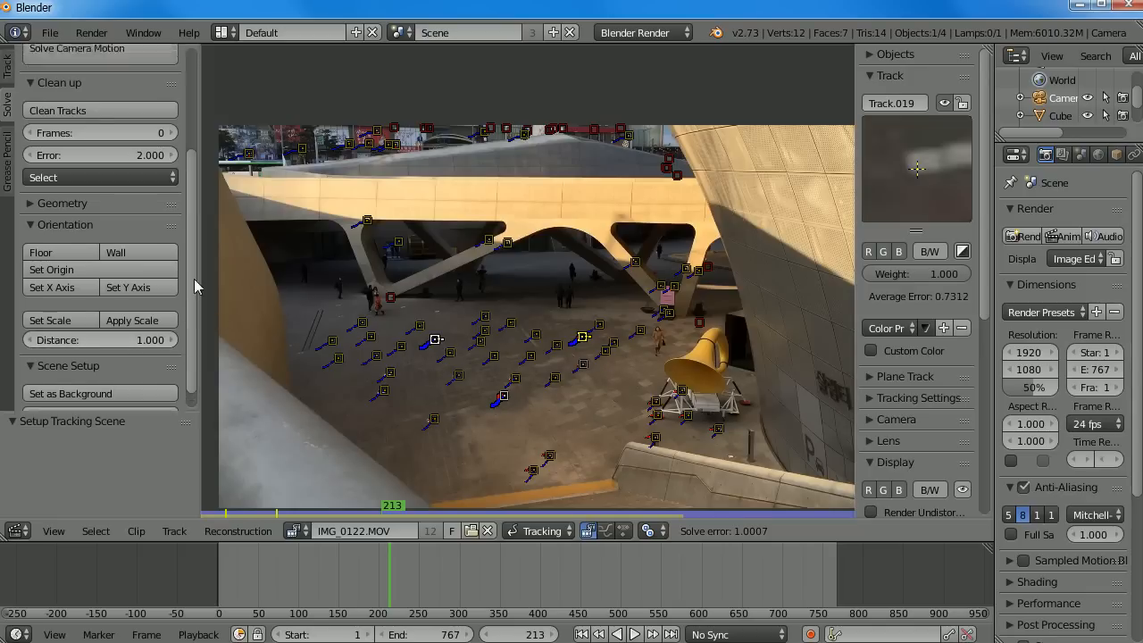
{"action": "left_click", "coordinate": [51, 241]}
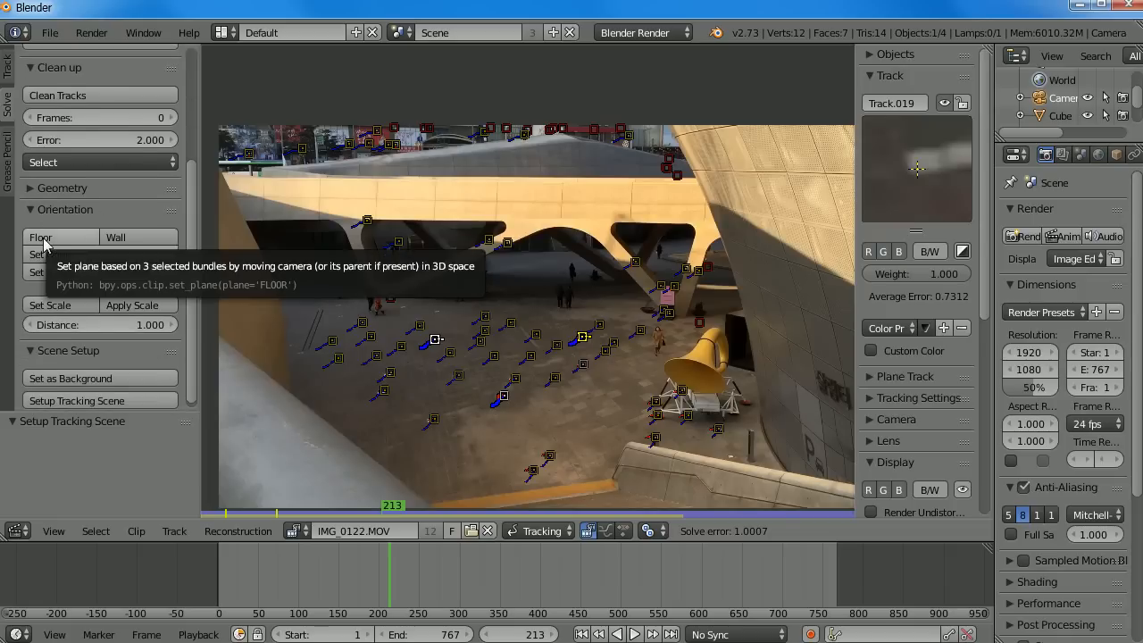
{"action": "left_click", "coordinate": [45, 238]}
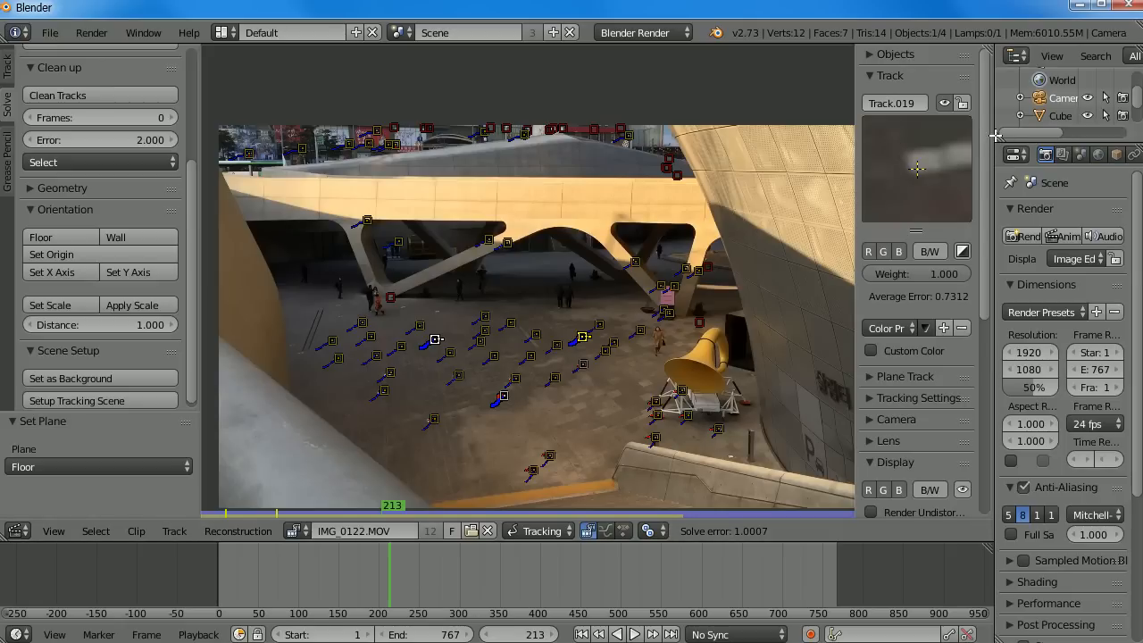
Enlarge the Outliner area and turn it into a 3D View showing the scene beside the footage
{"action": "left_click_drag", "start_coordinate": [995, 135], "coordinate": [765, 135]}
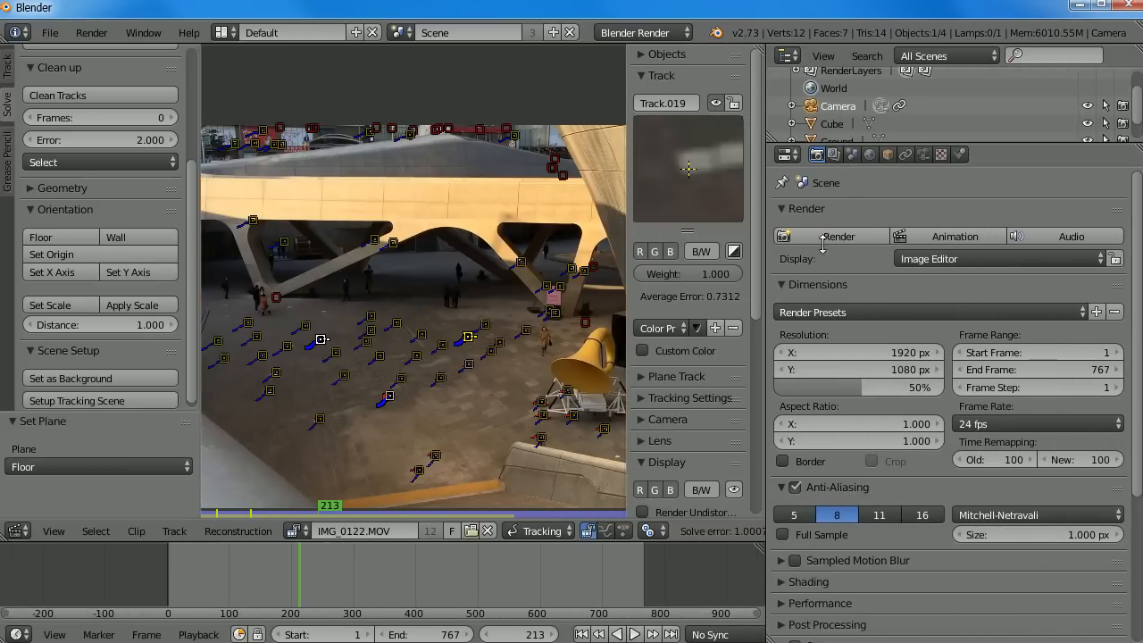
{"action": "left_click_drag", "start_coordinate": [826, 143], "coordinate": [826, 363]}
{"action": "left_click", "coordinate": [787, 55]}
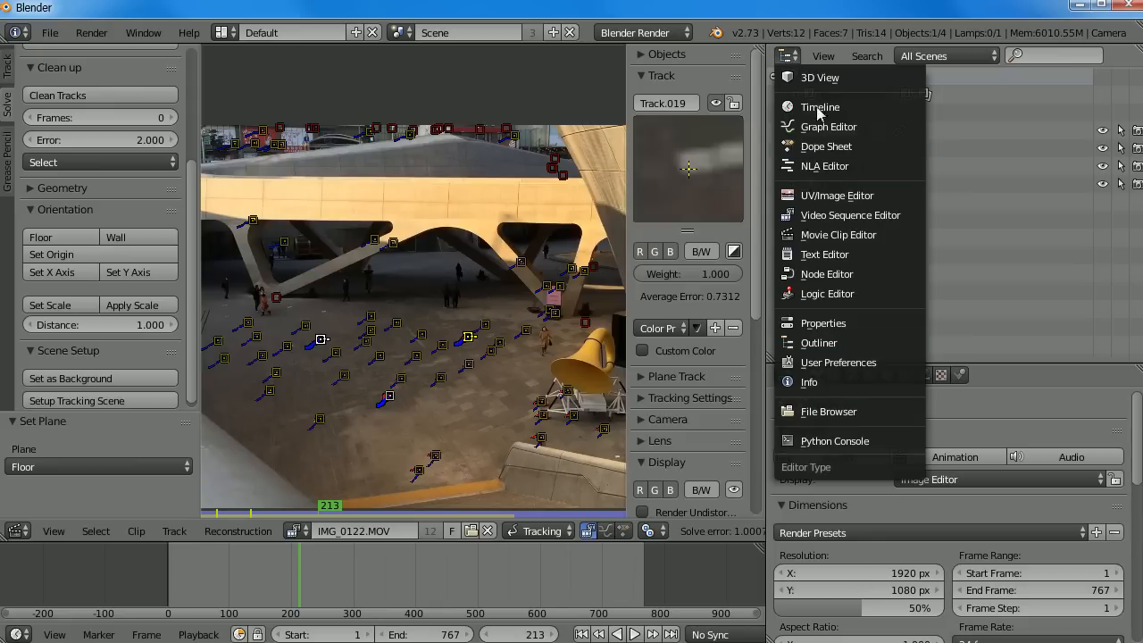
{"action": "left_click", "coordinate": [817, 78]}
{"action": "middle_click_drag", "start_coordinate": [964, 250], "coordinate": [914, 77]}
{"action": "middle_click_drag", "start_coordinate": [956, 201], "coordinate": [875, 283]}
Set the scene origin at ground track Track.004 near the middle of the plaza
{"action": "right_click", "coordinate": [381, 358]}
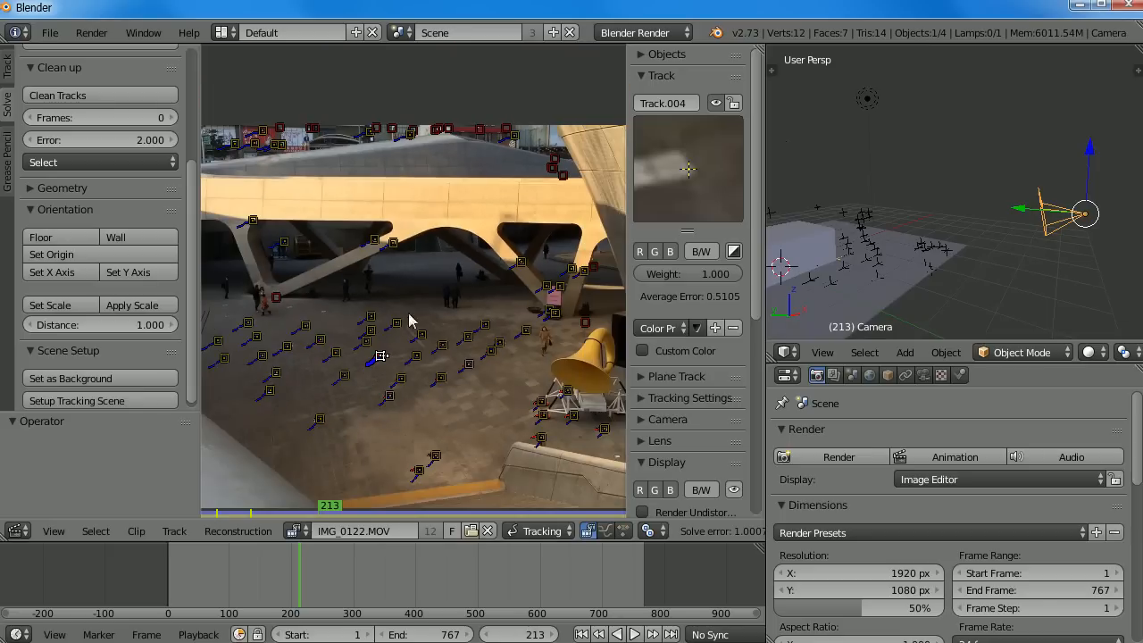
{"action": "scroll", "coordinate": [362, 368], "scroll_direction": "up", "scroll_amount": 2}
{"action": "scroll", "coordinate": [402, 357], "scroll_direction": "up", "scroll_amount": 1}
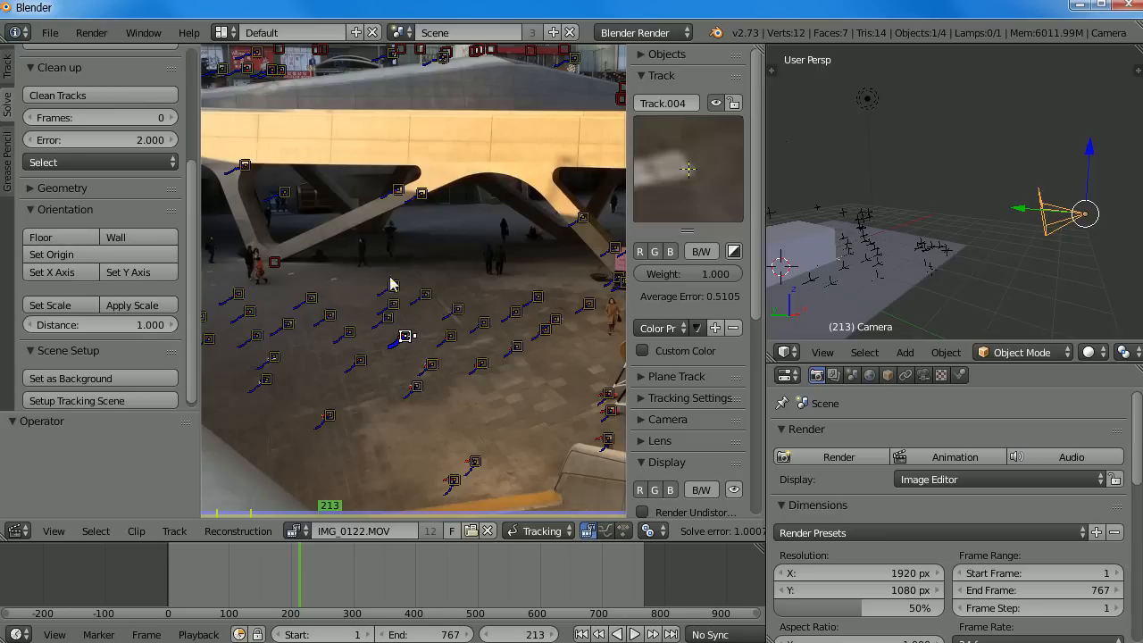
{"action": "left_click", "coordinate": [457, 309]}
{"action": "left_click", "coordinate": [404, 337]}
{"action": "left_click", "coordinate": [57, 259]}
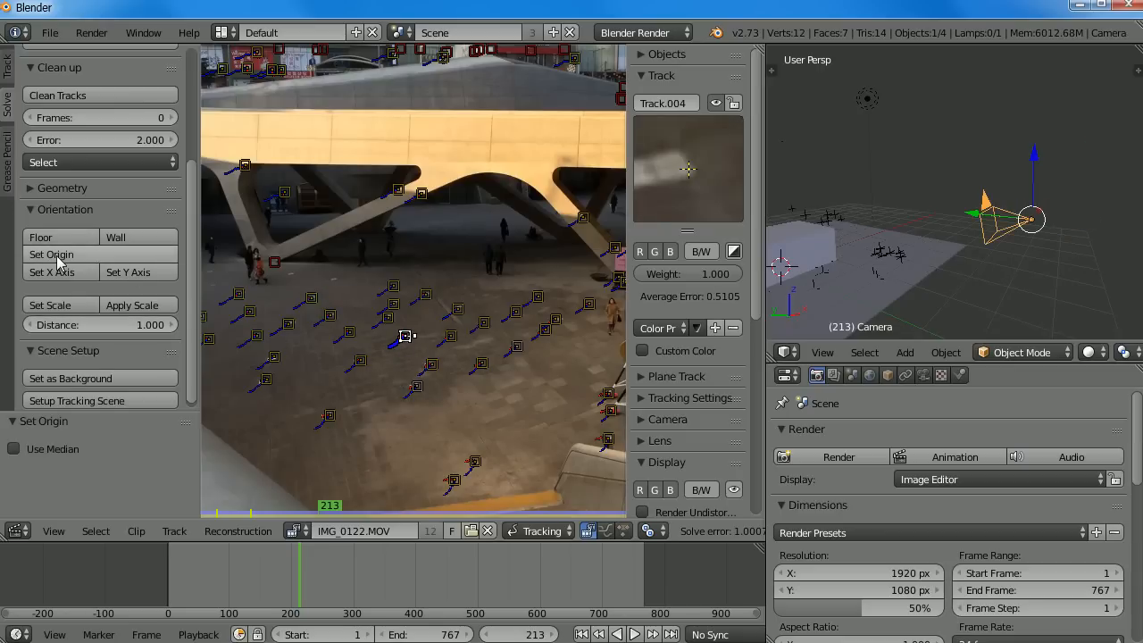
{"action": "middle_click_drag", "start_coordinate": [819, 280], "coordinate": [848, 277]}
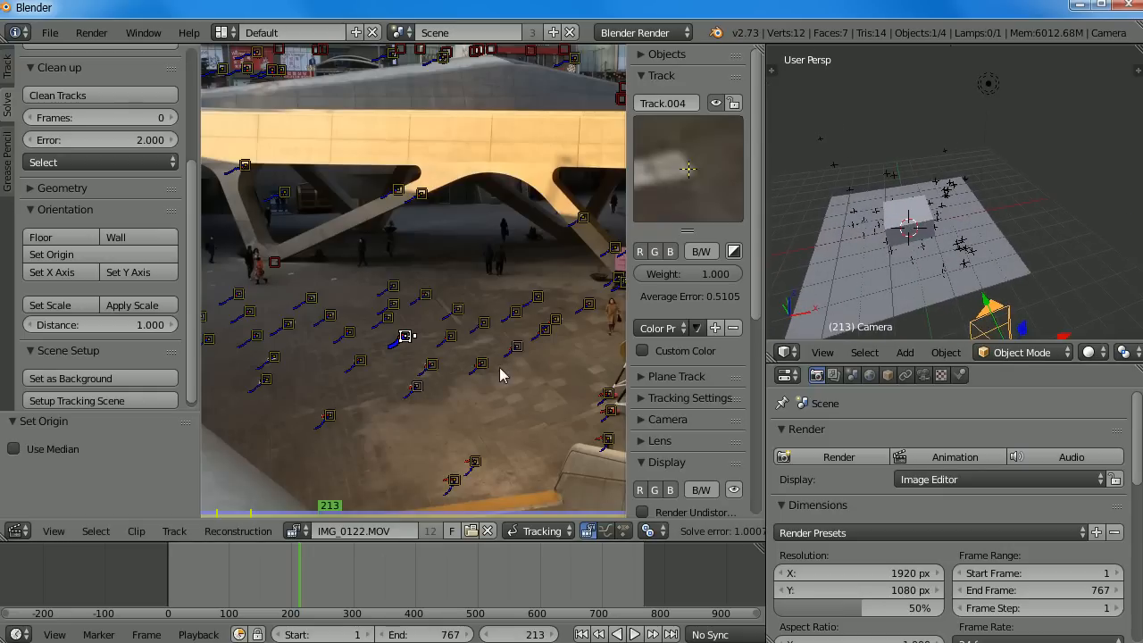
Align the scene's X axis to ground track Track.030 and check the orientation in the 3D View
{"action": "right_click", "coordinate": [547, 334]}
{"action": "left_click", "coordinate": [46, 273]}
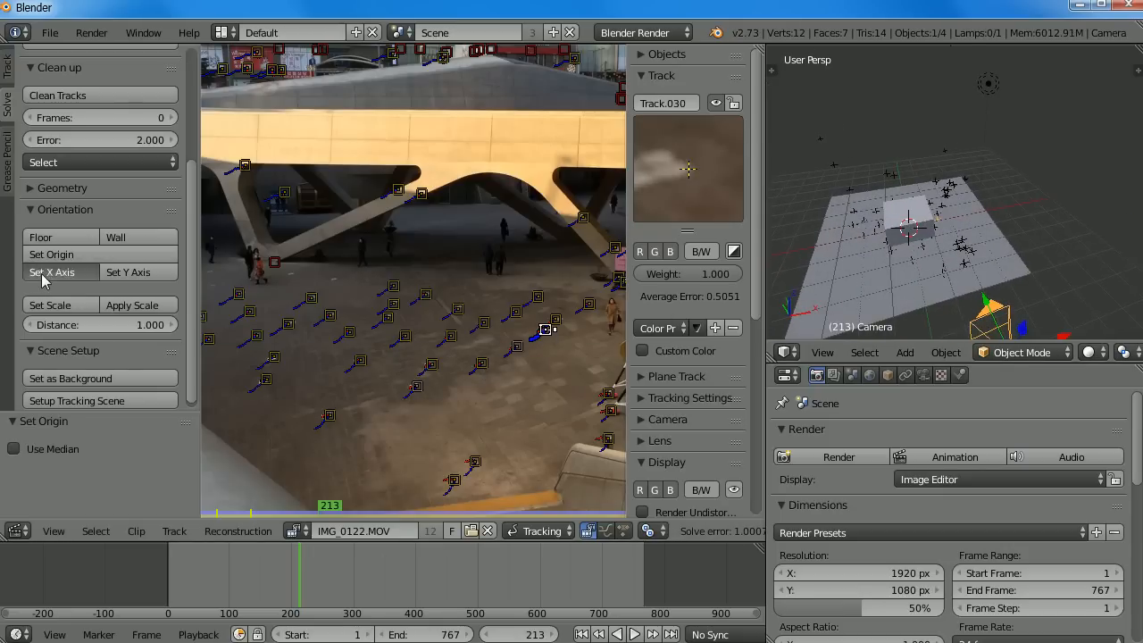
{"action": "middle_click_drag", "start_coordinate": [954, 295], "coordinate": [916, 302]}
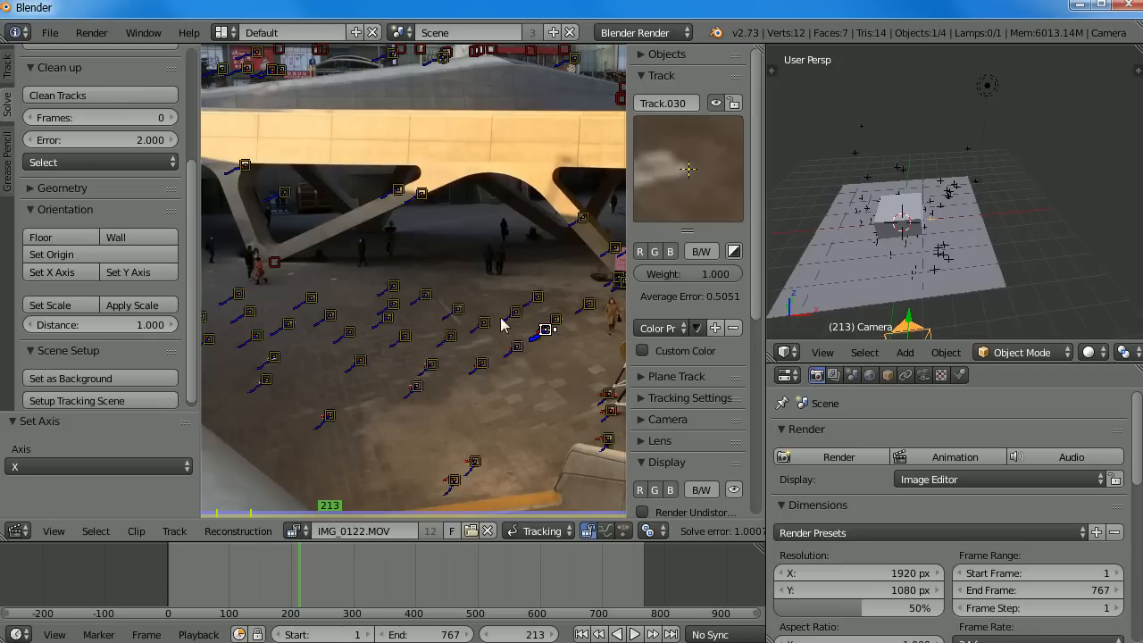
{"action": "middle_click_drag", "start_coordinate": [560, 372], "coordinate": [568, 351]}
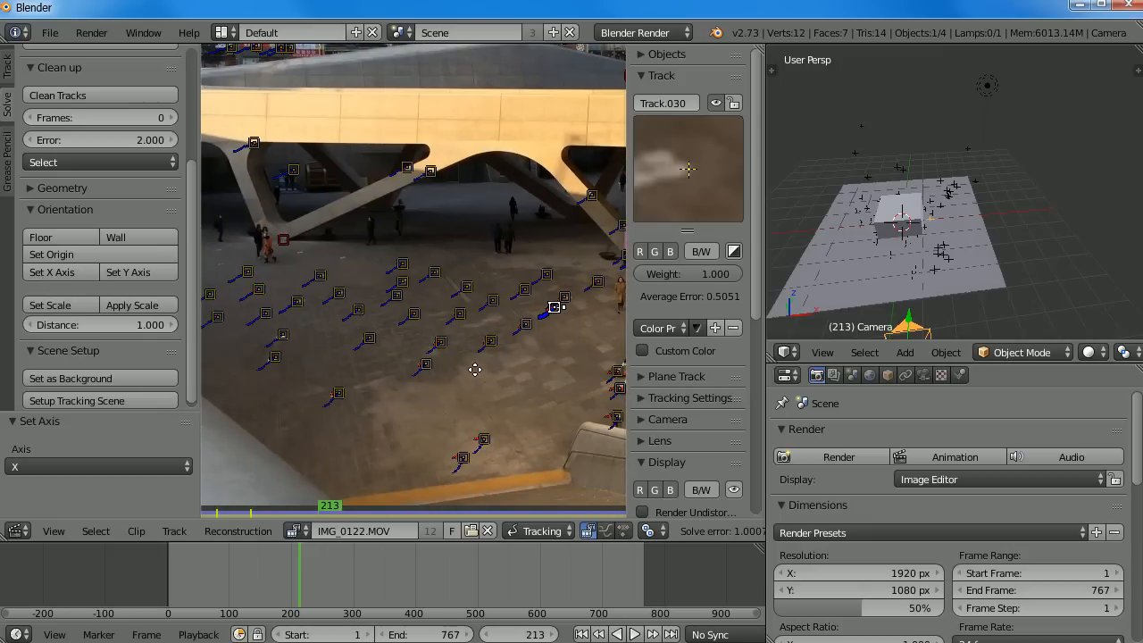
{"action": "middle_click_drag", "start_coordinate": [476, 371], "coordinate": [475, 363]}
{"action": "middle_click_drag", "start_coordinate": [899, 245], "coordinate": [891, 210]}
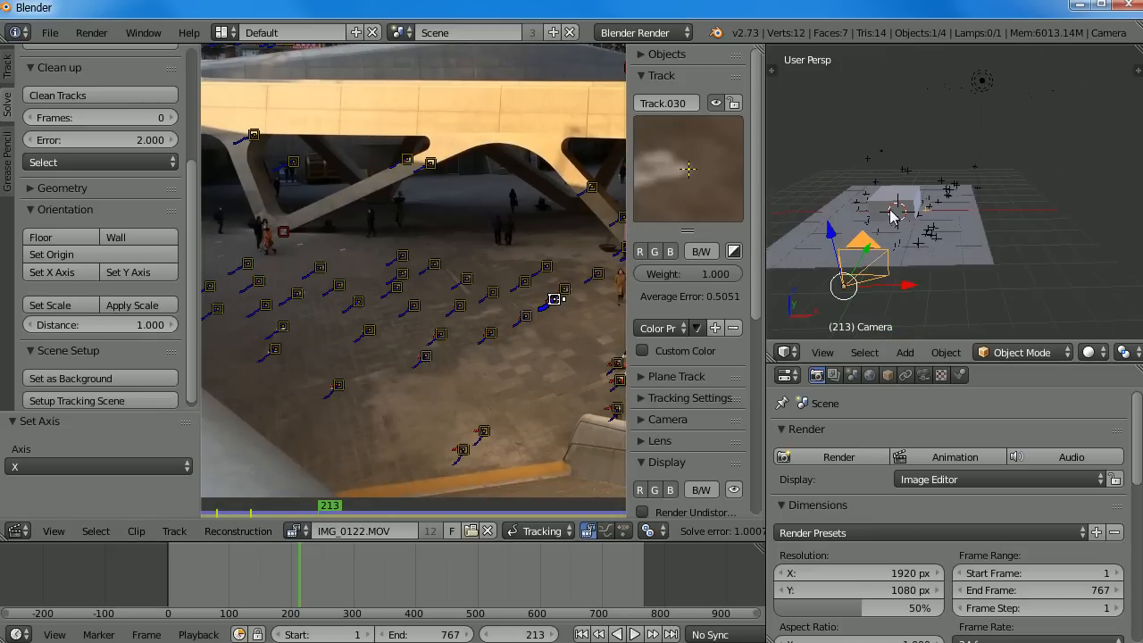
Look through the scene camera and scrub to frame 286 to check the floor alignment
{"action": "key", "text": "KP_0"}
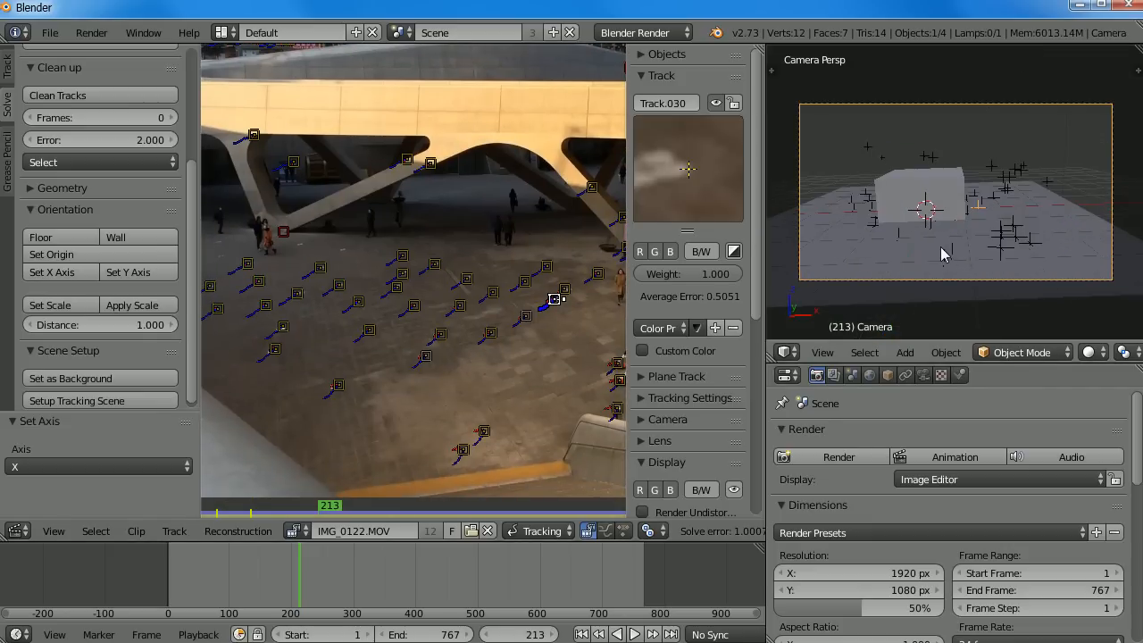
{"action": "scroll", "coordinate": [944, 251], "scroll_direction": "down", "scroll_amount": 2}
{"action": "left_click_drag", "start_coordinate": [295, 600], "coordinate": [346, 589]}
{"action": "scroll", "coordinate": [326, 347], "scroll_direction": "down", "scroll_amount": 2}
{"action": "scroll", "coordinate": [323, 348], "scroll_direction": "up", "scroll_amount": 1}
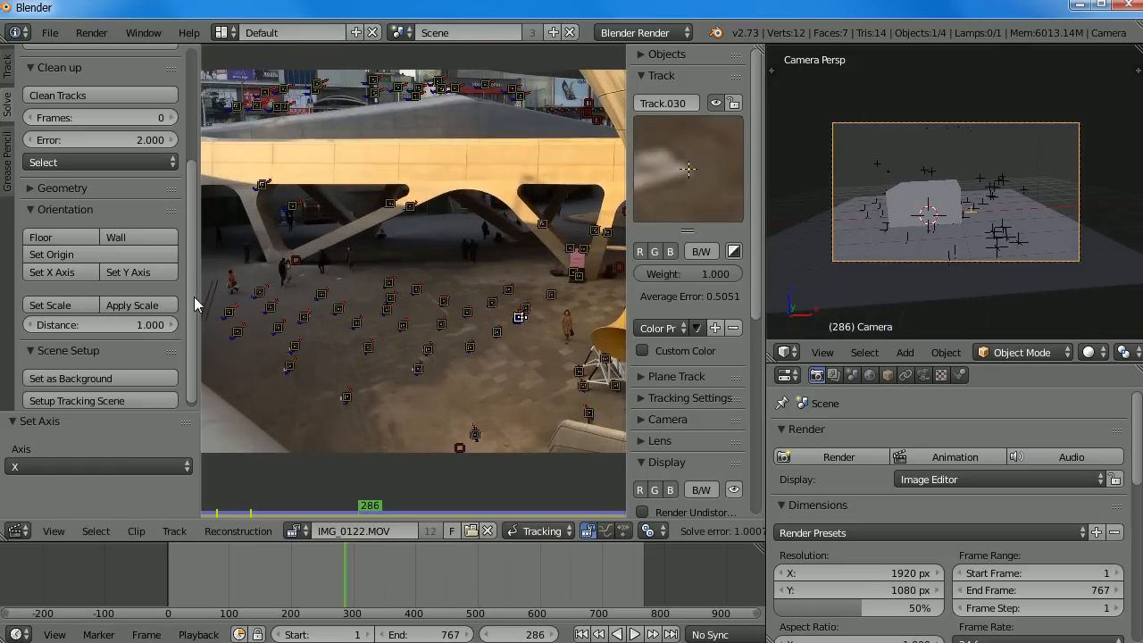
Select ground tracks Track.004 and Track.017 together and set the scene scale with a distance of 1
{"action": "left_click", "coordinate": [404, 326]}
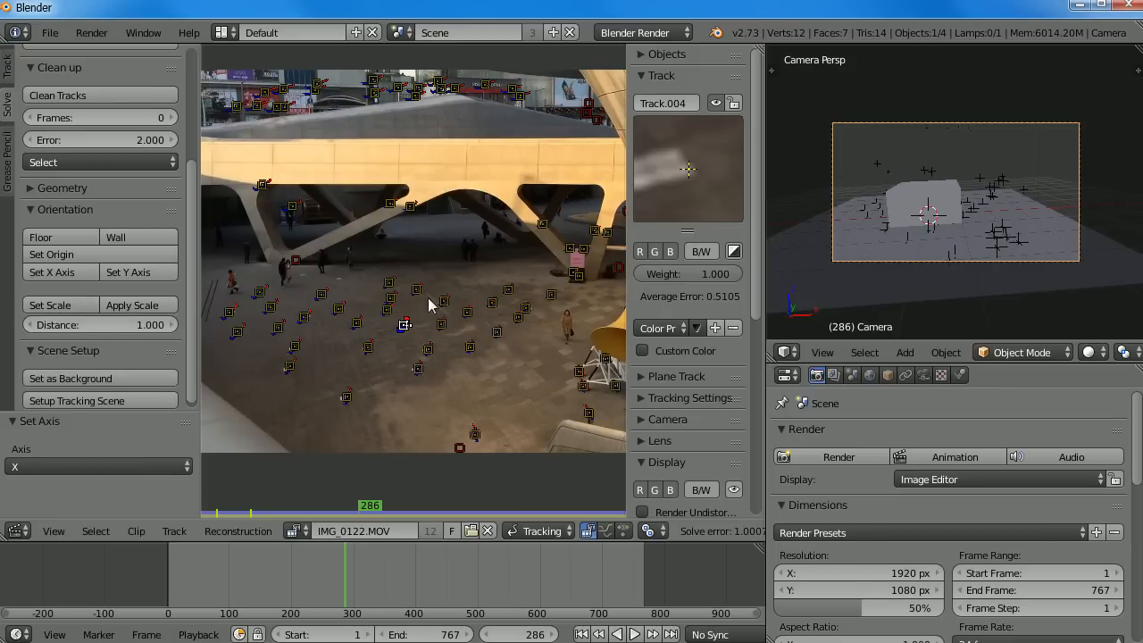
{"action": "left_click", "coordinate": [357, 324]}
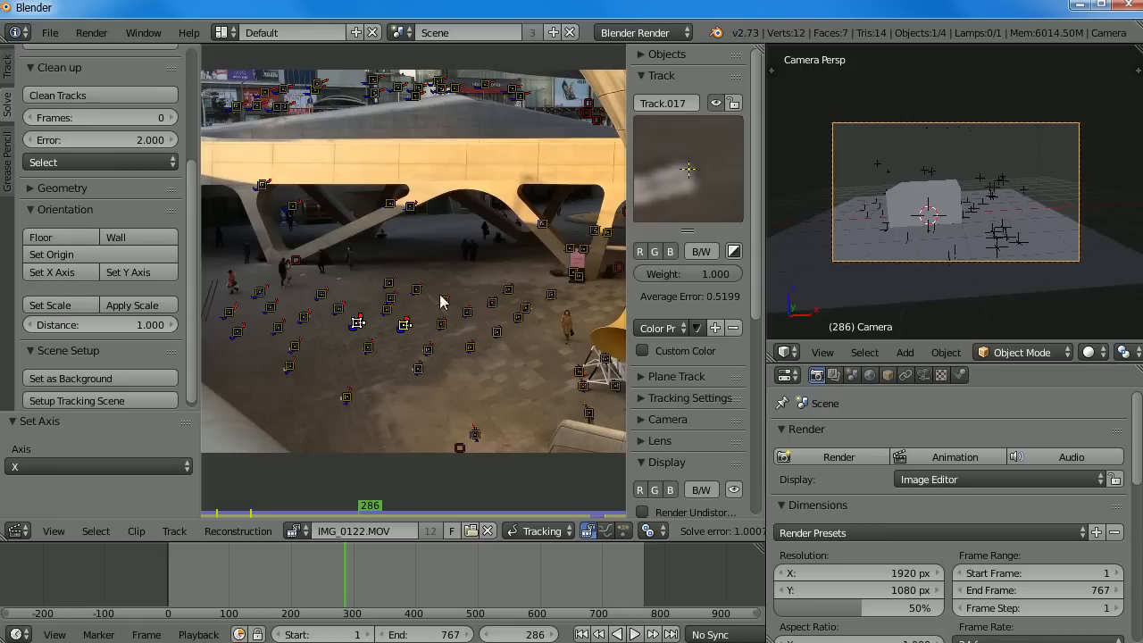
{"action": "left_click", "coordinate": [404, 326]}
{"action": "left_click", "coordinate": [358, 324]}
{"action": "left_click", "coordinate": [370, 346]}
{"action": "left_click", "coordinate": [403, 326]}
{"action": "left_click", "coordinate": [358, 323], "text": "shift"}
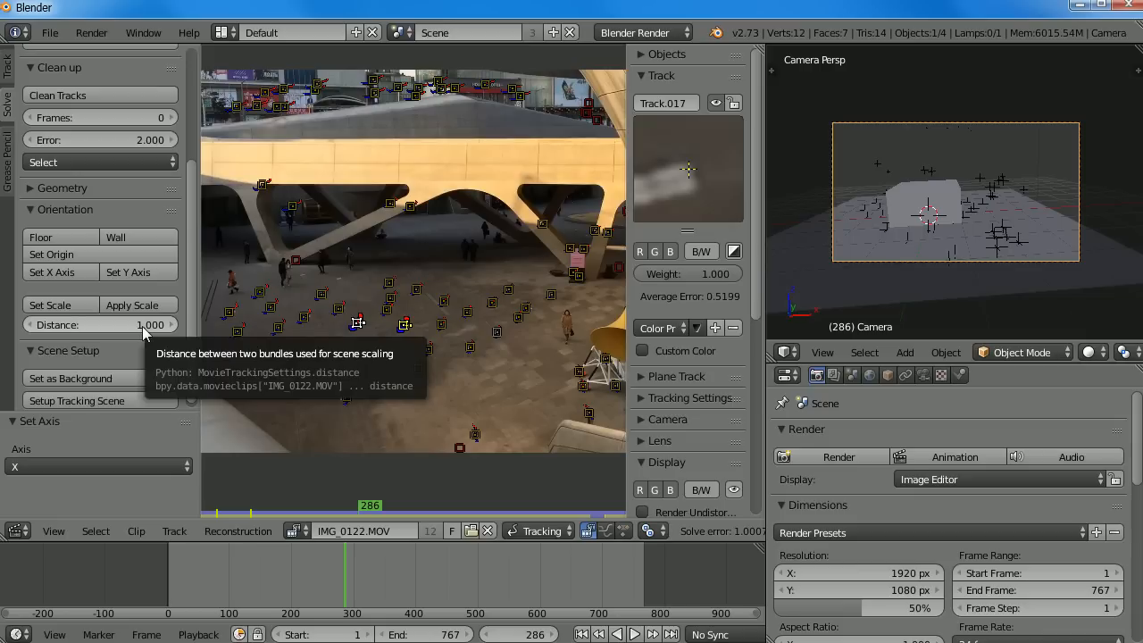
{"action": "left_click", "coordinate": [50, 304]}
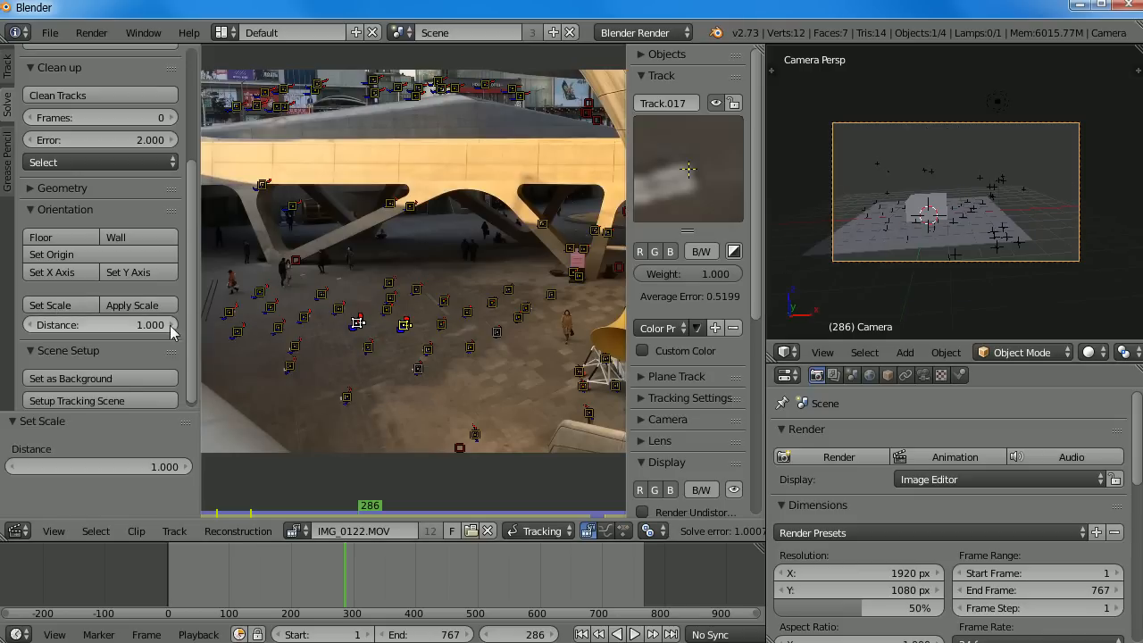
Set the distance between the two selected tracks to 5 and rescale the scene with it
{"action": "left_click", "coordinate": [140, 326]}
{"action": "left_click", "coordinate": [123, 347]}
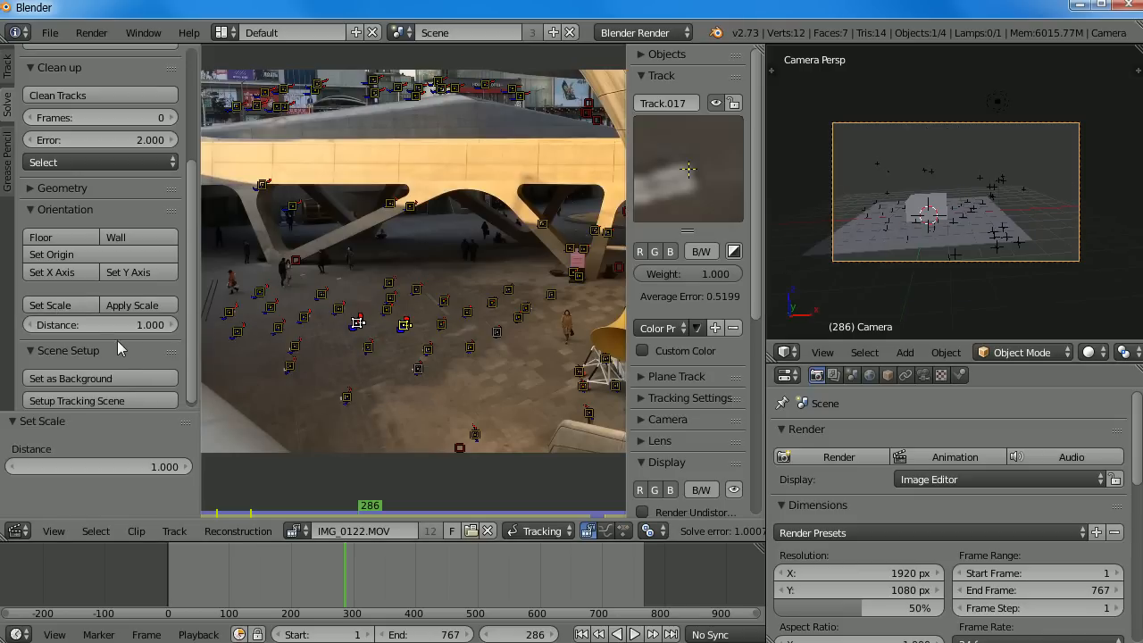
{"action": "left_click", "coordinate": [149, 328]}
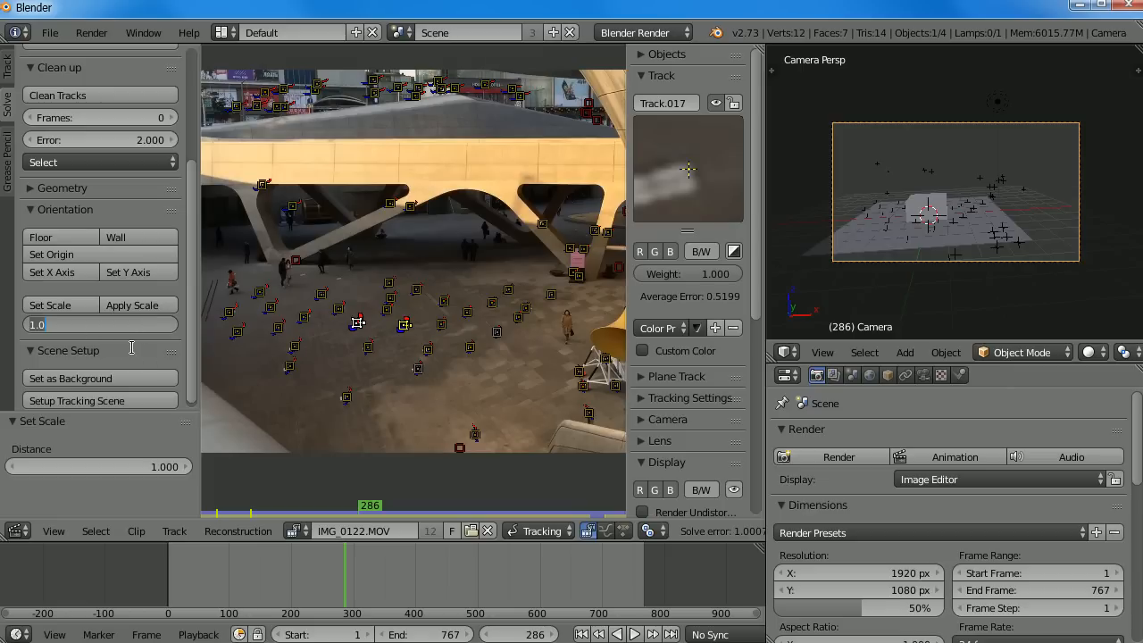
{"action": "type", "text": "1"}
{"action": "key", "text": "Return"}
{"action": "left_click", "coordinate": [51, 304]}
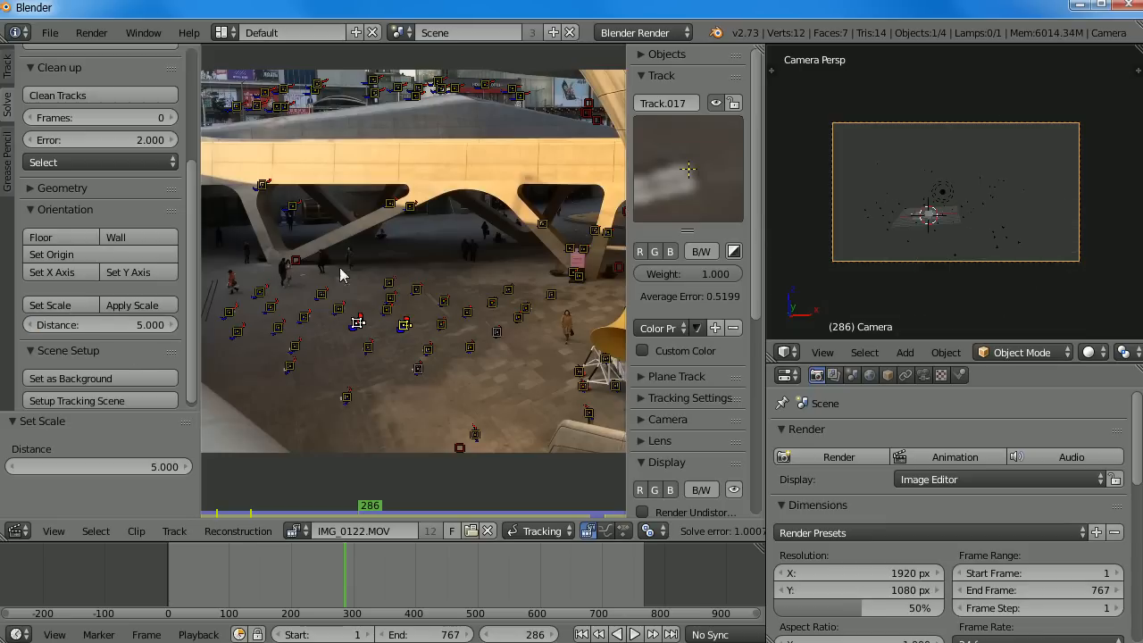
Check the rescaled scene from outside and through the camera, scrubbing to frame 280
{"action": "scroll", "coordinate": [920, 235], "scroll_direction": "up", "scroll_amount": 1}
{"action": "mouse_move", "coordinate": [921, 235]}
{"action": "middle_mouse_down"}
{"action": "mouse_move", "coordinate": [1043, 234]}
{"action": "mouse_move", "coordinate": [928, 256]}
{"action": "middle_mouse_up"}
{"action": "scroll", "coordinate": [1013, 235], "scroll_direction": "down", "scroll_amount": 5}
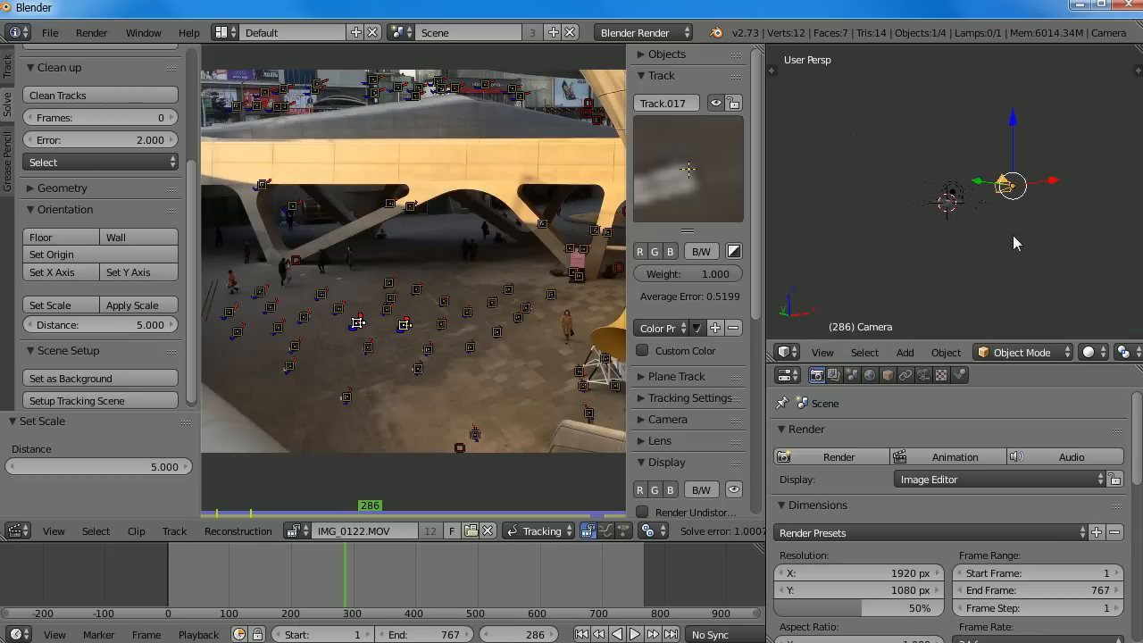
{"action": "key", "text": "KP_0"}
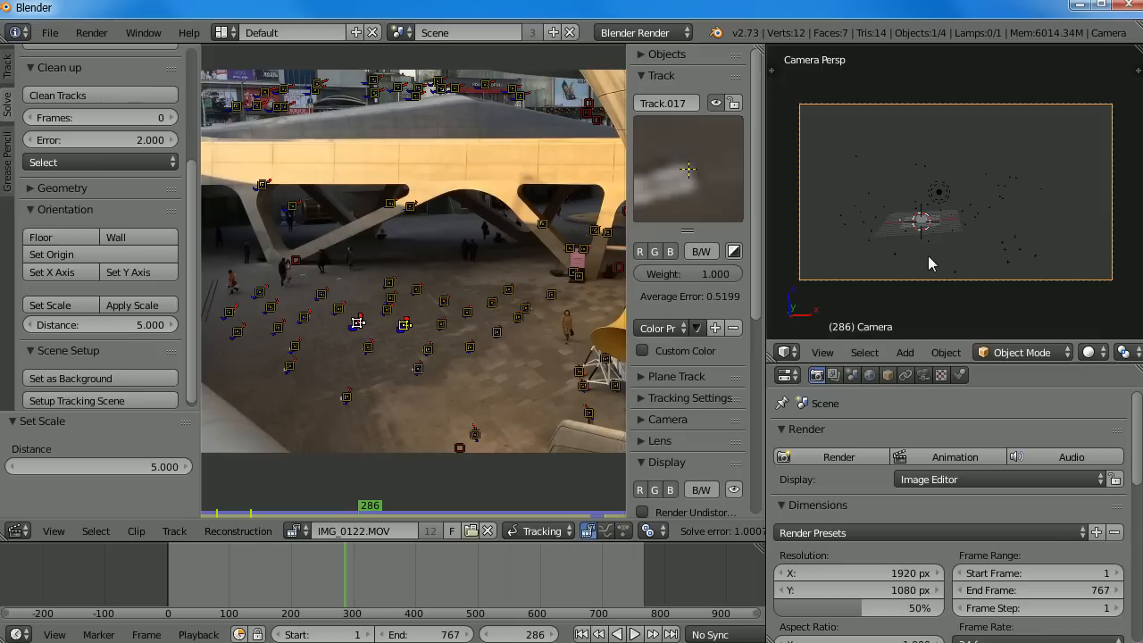
{"action": "left_click", "coordinate": [267, 580]}
{"action": "left_click_drag", "start_coordinate": [266, 581], "coordinate": [341, 576]}
Set the distance between the two selected tracks to 3 and rescale the scene with it
{"action": "left_click", "coordinate": [150, 327]}
{"action": "type", "text": "3"}
{"action": "key", "text": "Return"}
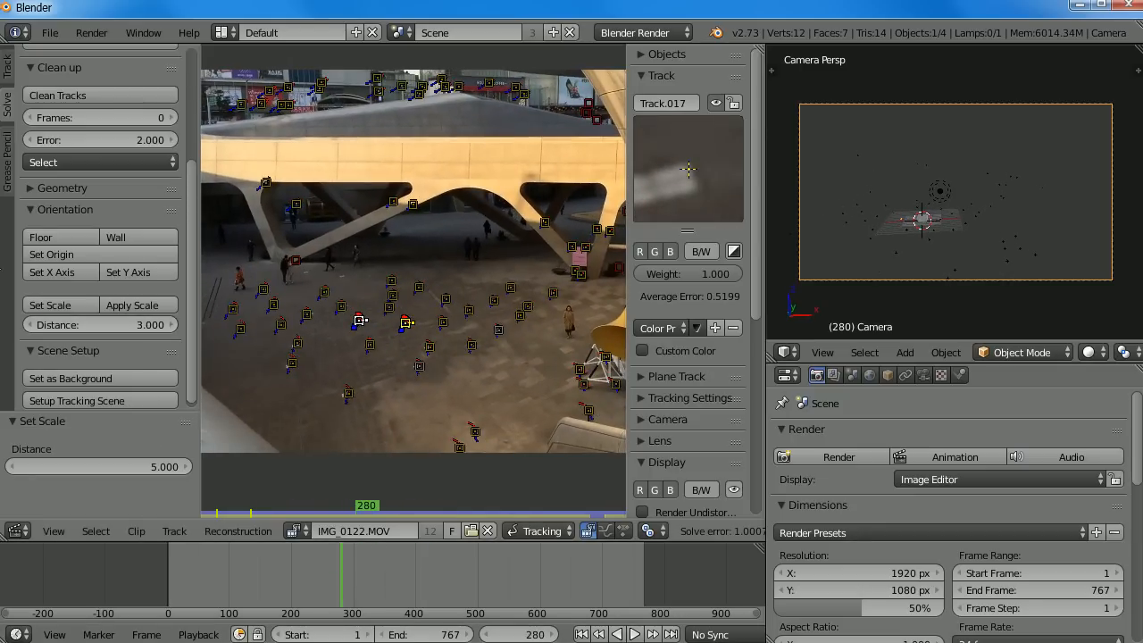
{"action": "left_click", "coordinate": [50, 305]}
Scrub to frame 378, then rescale the scene using a distance of 2.5 between the two selected tracks
{"action": "left_click_drag", "start_coordinate": [344, 577], "coordinate": [402, 596]}
{"action": "left_click", "coordinate": [148, 325]}
{"action": "type", "text": "2.5"}
{"action": "key", "text": "Return"}
{"action": "left_click", "coordinate": [61, 306]}
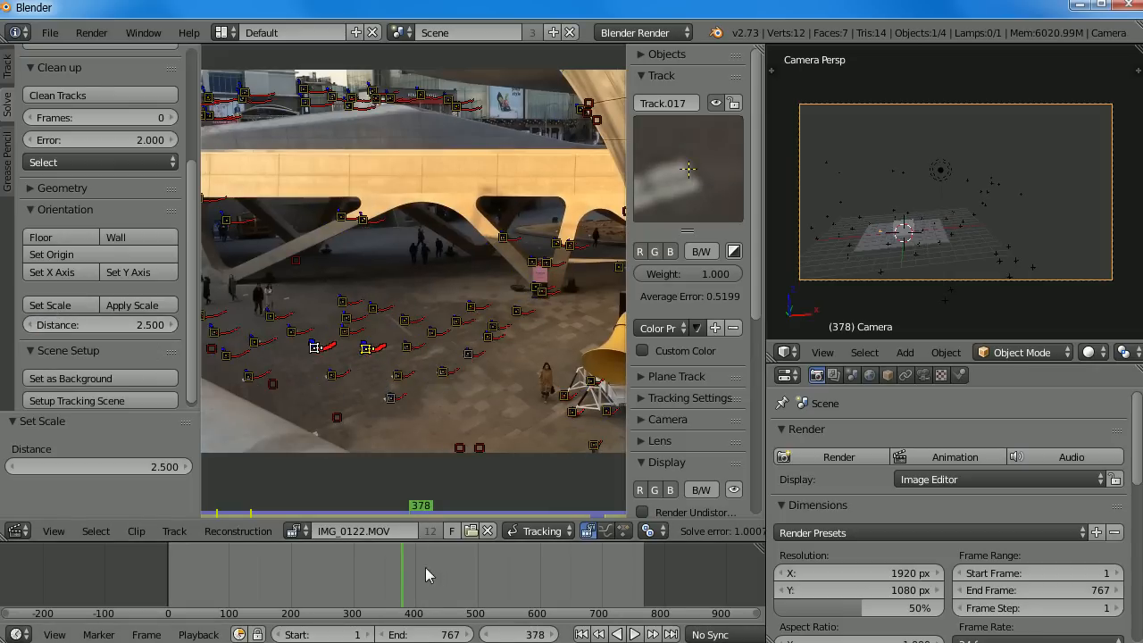
Move to frame 349, render it to check how the cube sits on the plaza, and close the render result
{"action": "key", "text": "shift+alt+a"}
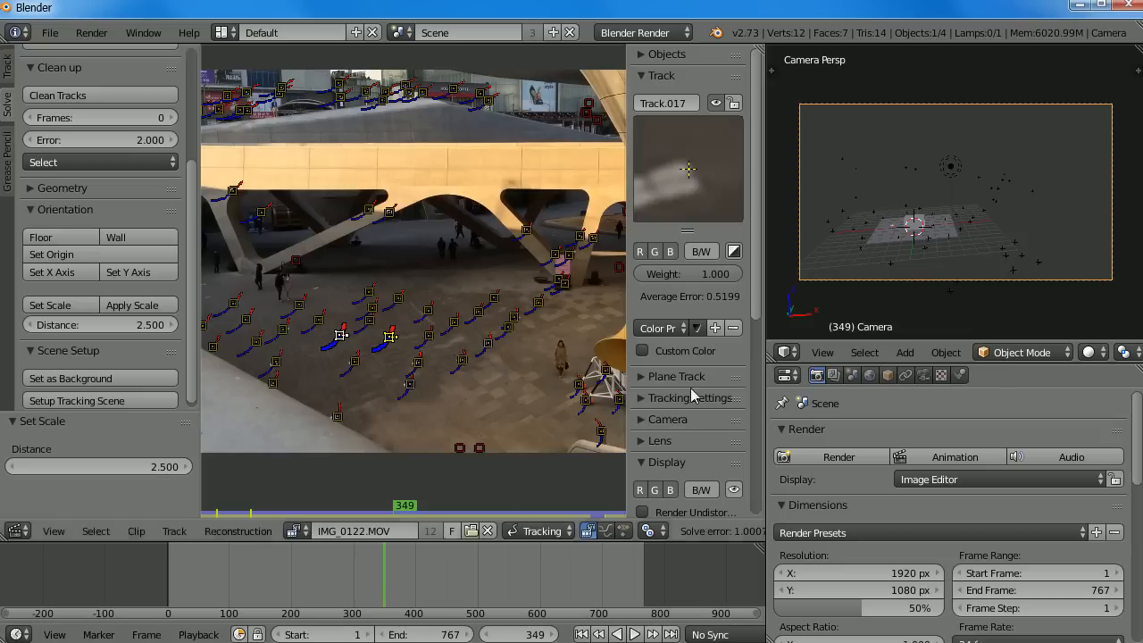
{"action": "scroll", "coordinate": [952, 258], "scroll_direction": "up", "scroll_amount": 2}
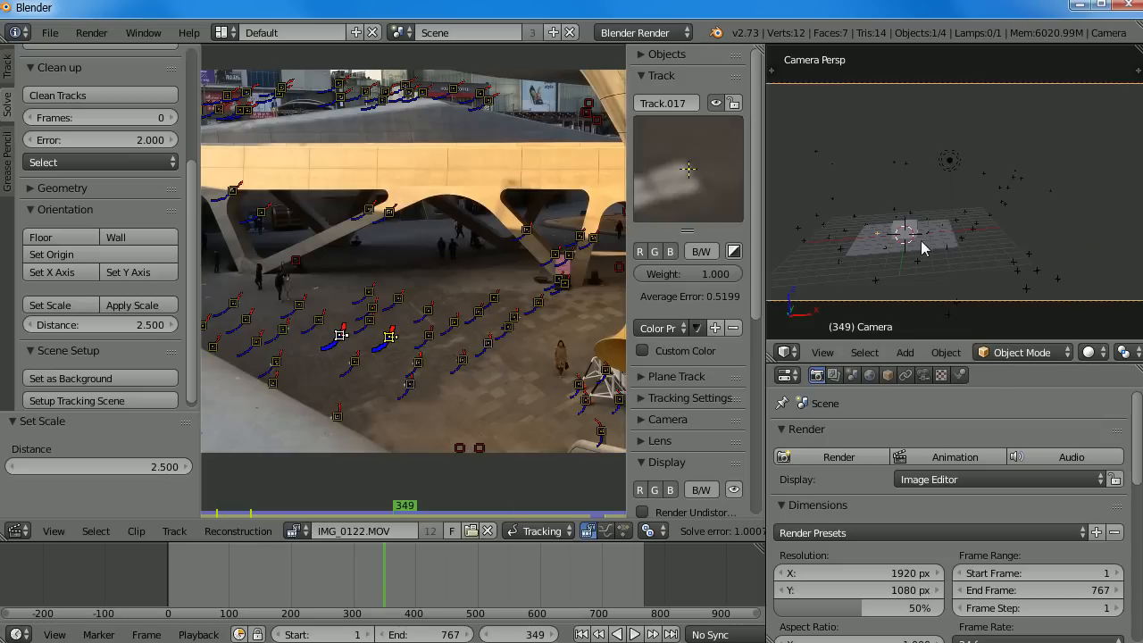
{"action": "scroll", "coordinate": [916, 242], "scroll_direction": "down", "scroll_amount": 1}
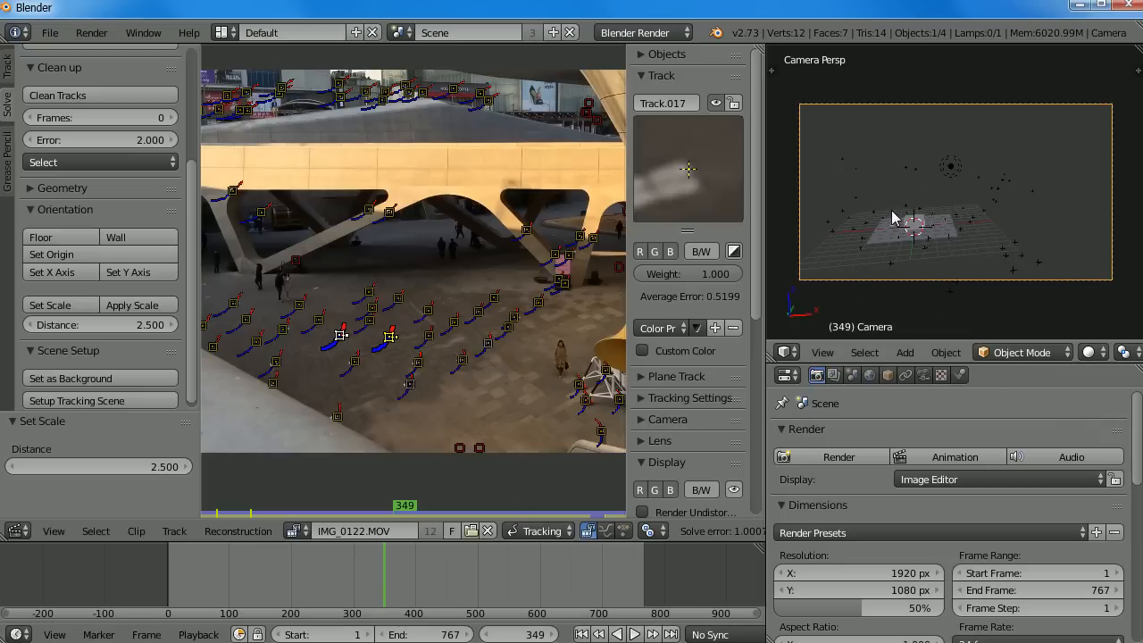
{"action": "key", "text": "F12"}
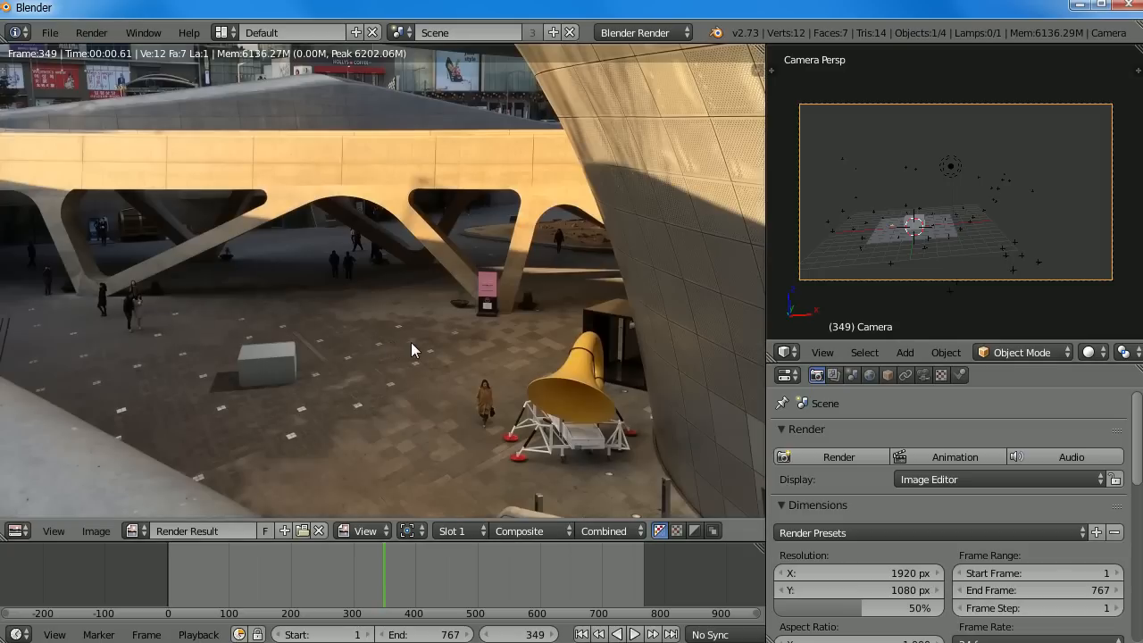
{"action": "key", "text": "Escape"}
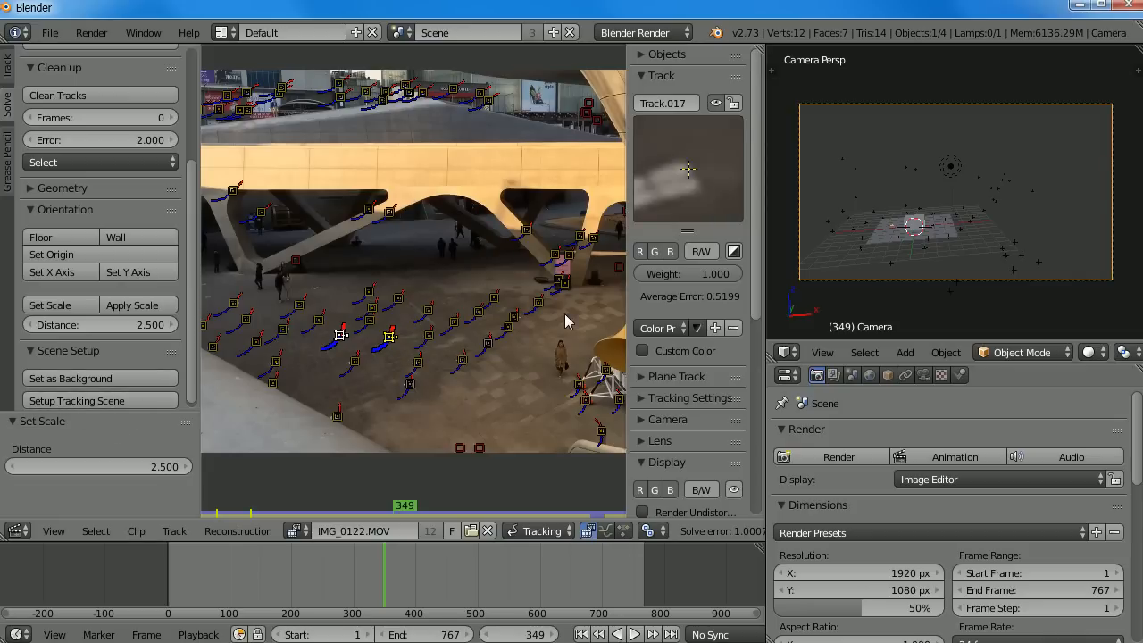
Show the scene's compositing node tree in place of the movie clip view, using the full width of the area
{"action": "left_click", "coordinate": [25, 533]}
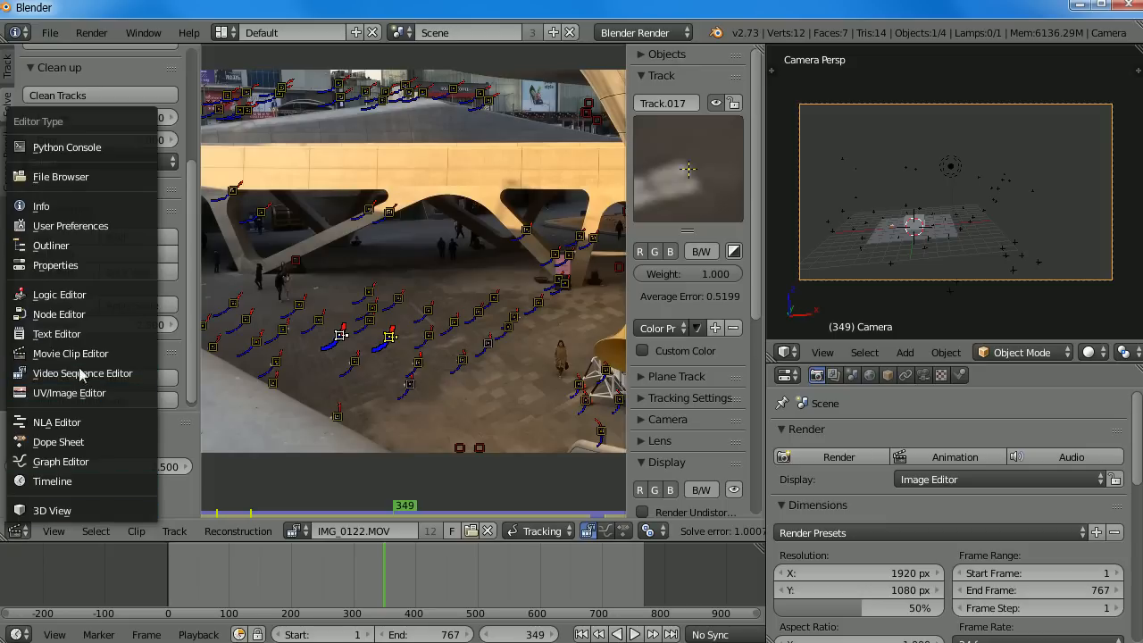
{"action": "left_click", "coordinate": [70, 316]}
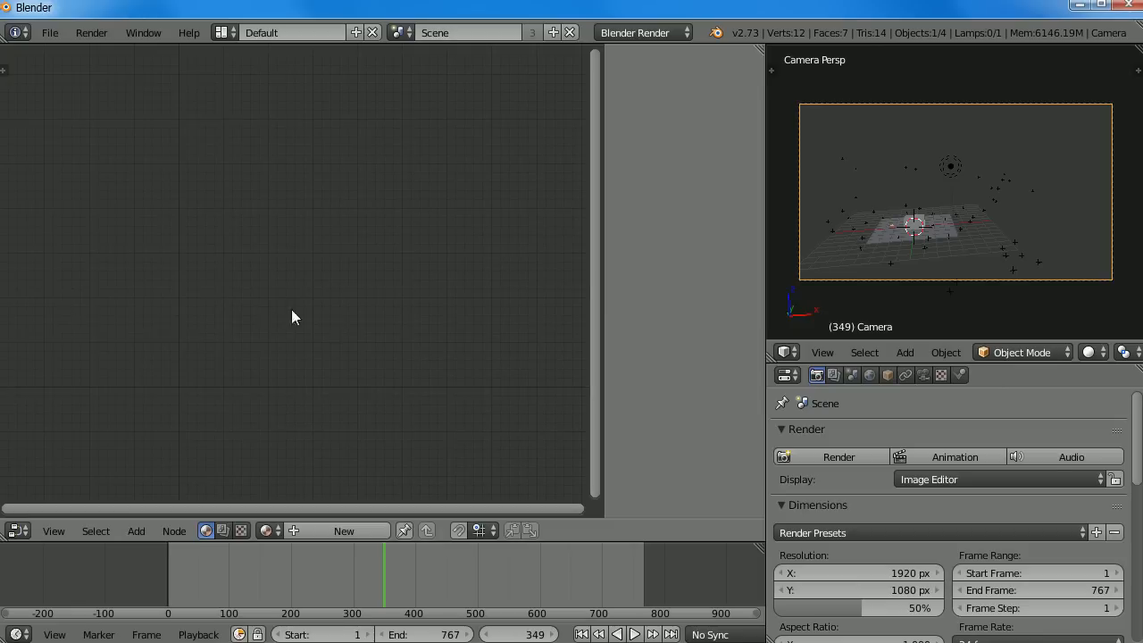
{"action": "left_click", "coordinate": [222, 531]}
{"action": "middle_click_drag", "start_coordinate": [277, 475], "coordinate": [398, 304]}
{"action": "left_click_drag", "start_coordinate": [604, 340], "coordinate": [769, 337]}
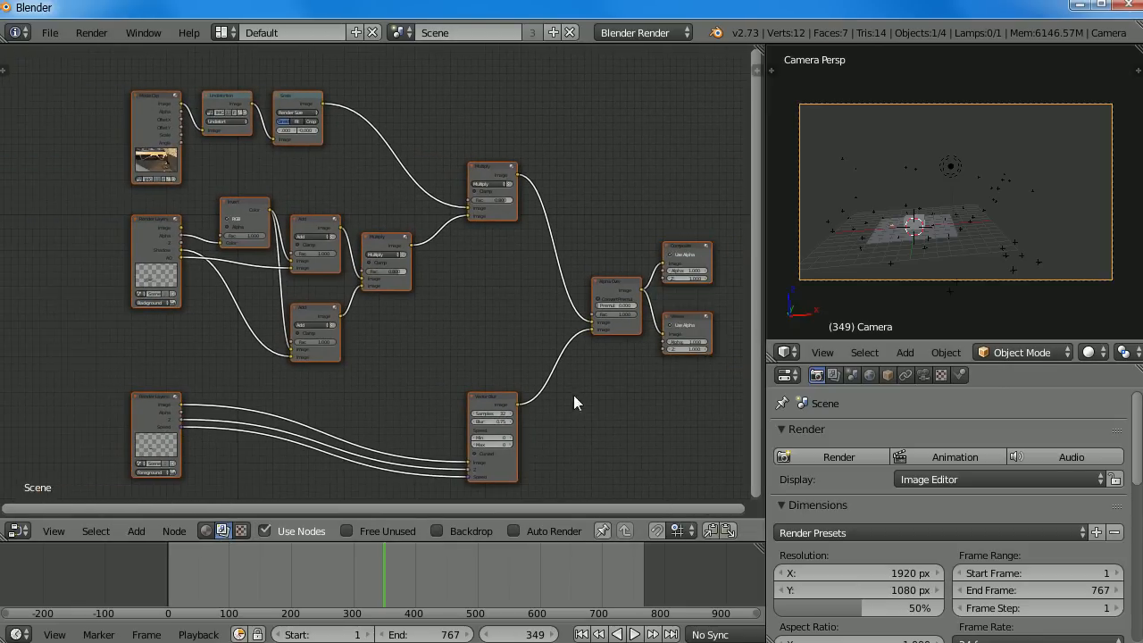
Examine the compositing nodes for the movie clip and the background and foreground render layers, and return to the movie clip editor
{"action": "scroll", "coordinate": [471, 411], "scroll_direction": "up", "scroll_amount": 3}
{"action": "middle_click_drag", "start_coordinate": [311, 322], "coordinate": [547, 457]}
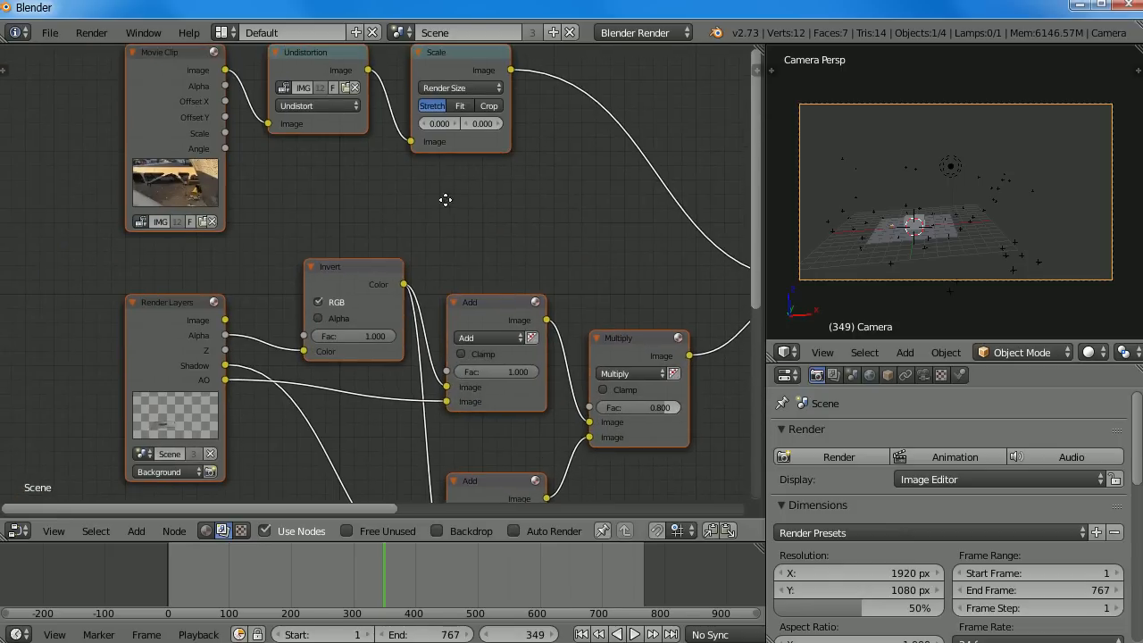
{"action": "middle_click_drag", "start_coordinate": [499, 204], "coordinate": [477, 305]}
{"action": "middle_click_drag", "start_coordinate": [568, 316], "coordinate": [260, 228]}
{"action": "middle_click_drag", "start_coordinate": [549, 337], "coordinate": [378, 178]}
{"action": "middle_click_drag", "start_coordinate": [404, 341], "coordinate": [101, 314]}
{"action": "middle_click_drag", "start_coordinate": [289, 426], "coordinate": [519, 280]}
{"action": "middle_click_drag", "start_coordinate": [69, 247], "coordinate": [475, 211]}
{"action": "middle_click_drag", "start_coordinate": [317, 260], "coordinate": [511, 288]}
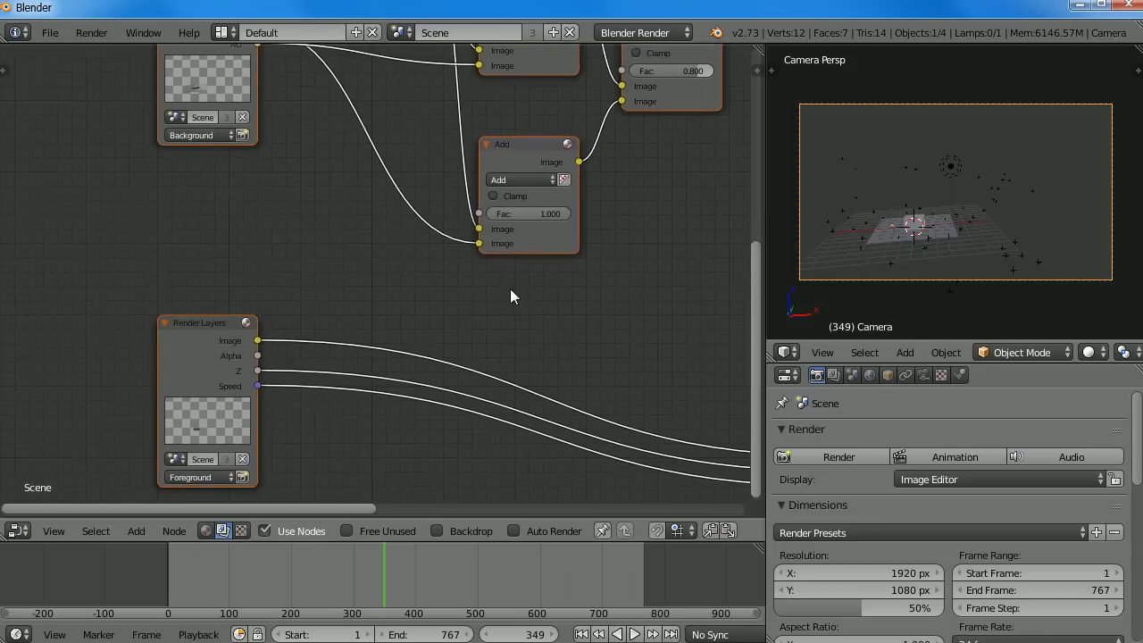
{"action": "scroll", "coordinate": [512, 288], "scroll_direction": "down", "scroll_amount": 3}
{"action": "middle_click_drag", "start_coordinate": [593, 220], "coordinate": [513, 297]}
{"action": "scroll", "coordinate": [596, 308], "scroll_direction": "down", "scroll_amount": 1}
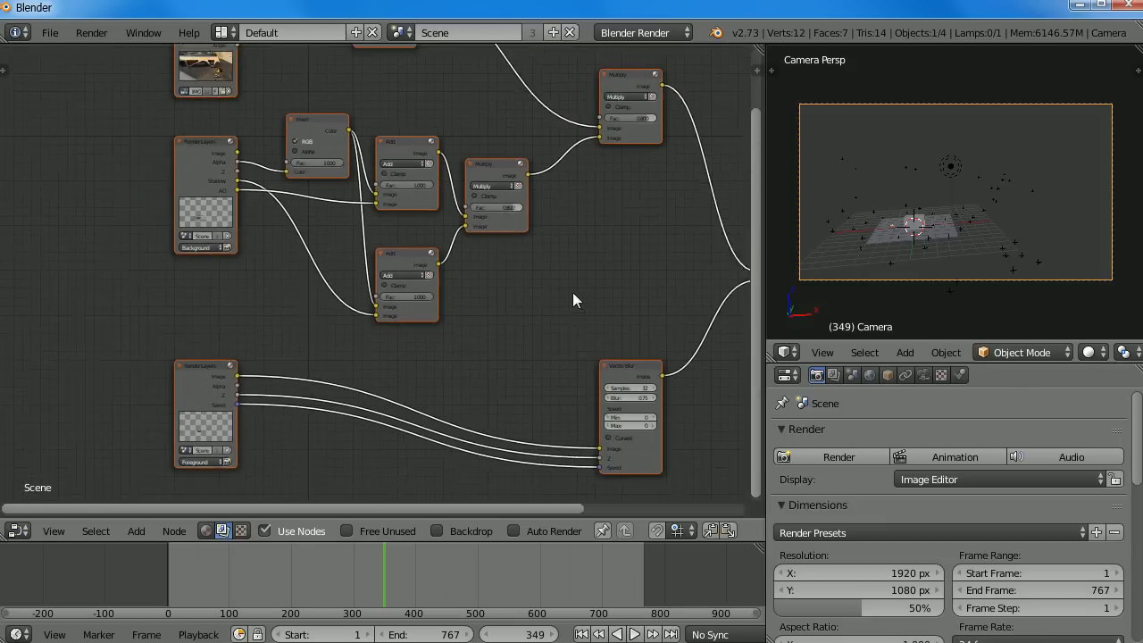
{"action": "left_click", "coordinate": [25, 534]}
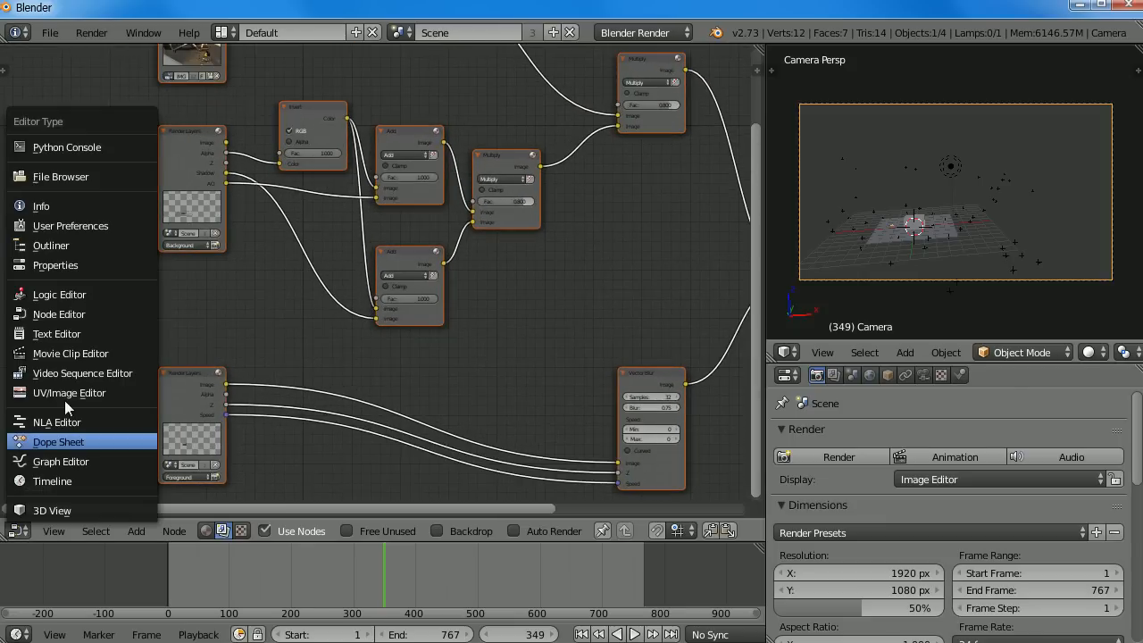
{"action": "left_click", "coordinate": [48, 353]}
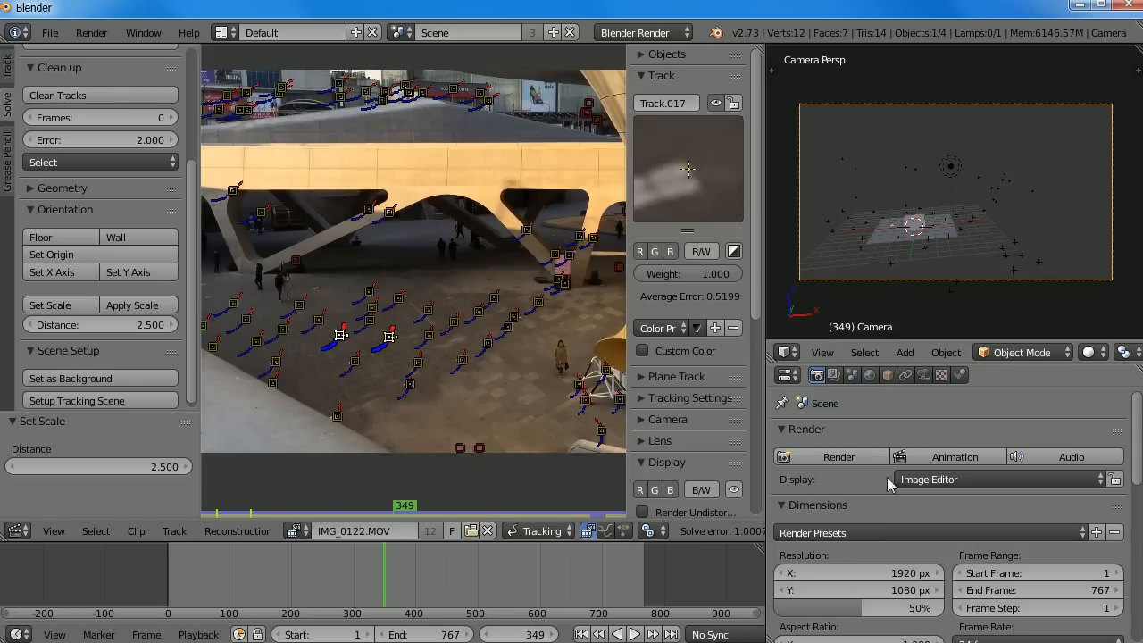
{"action": "left_click", "coordinate": [785, 353]}
{"action": "left_click", "coordinate": [794, 358]}
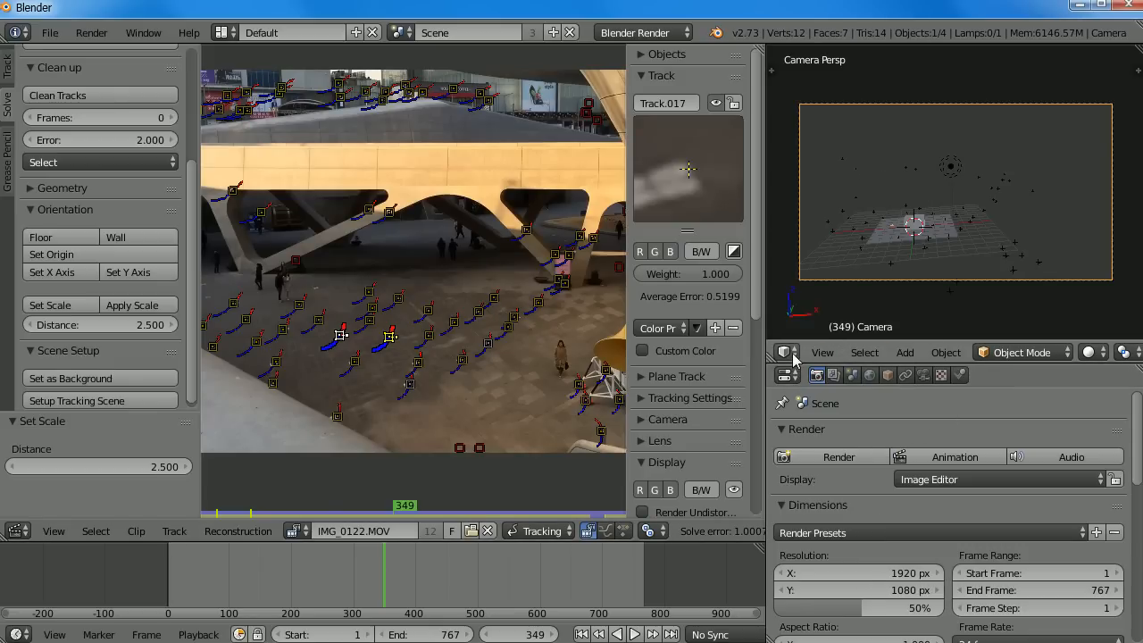
{"action": "left_click", "coordinate": [796, 377]}
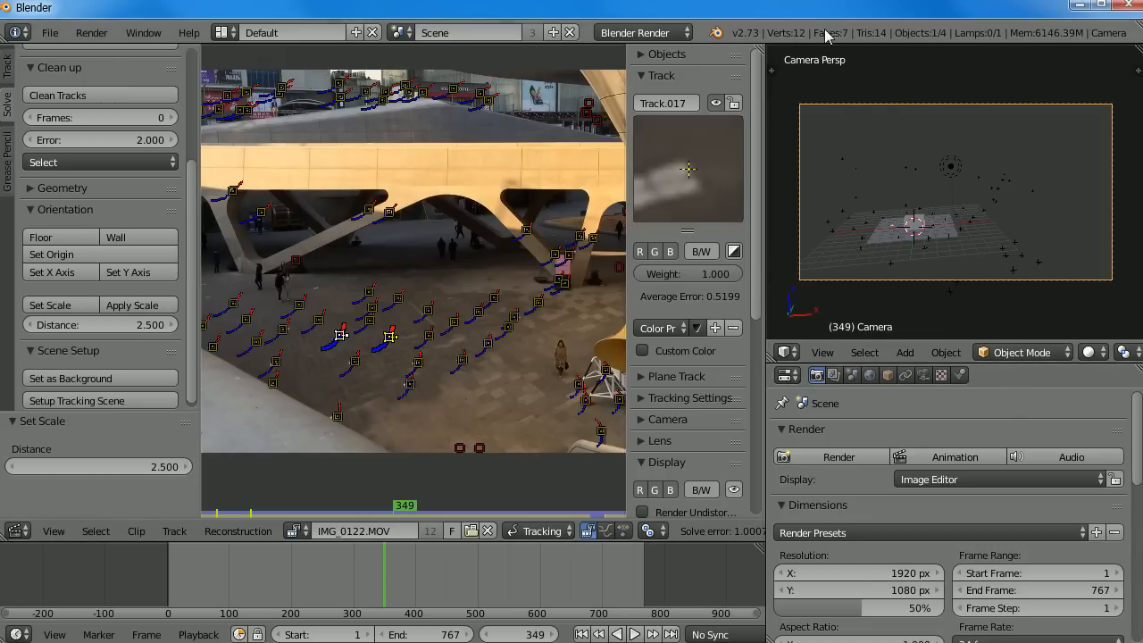
{"action": "left_click", "coordinate": [223, 33]}
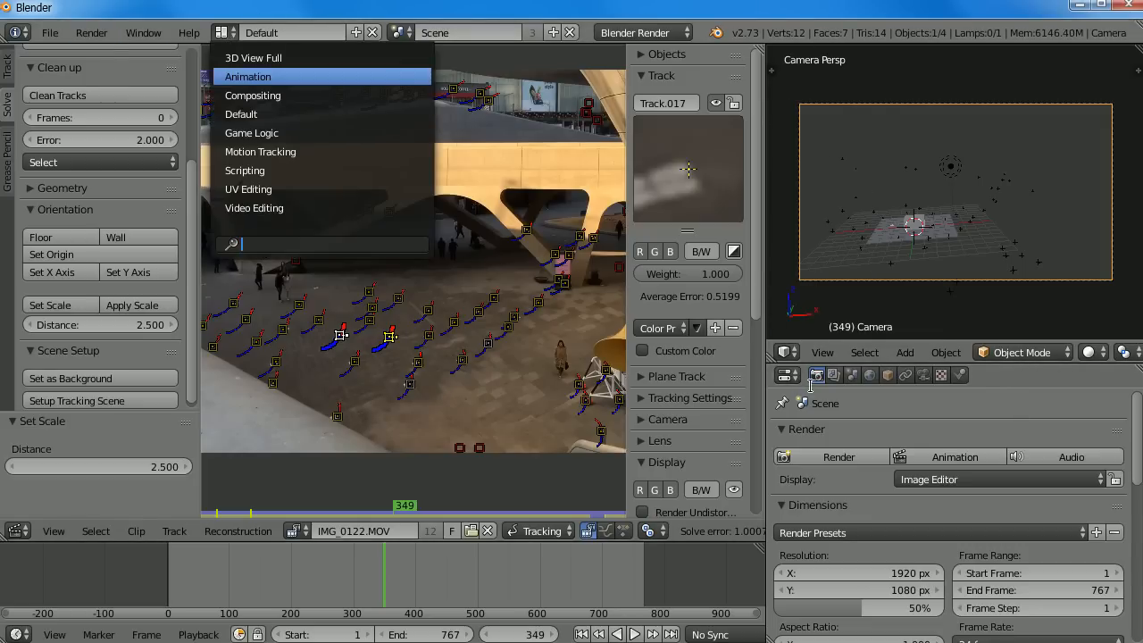
Turn the small camera view into an Outliner and the movie clip area into a 3D view
{"action": "left_click", "coordinate": [786, 353]}
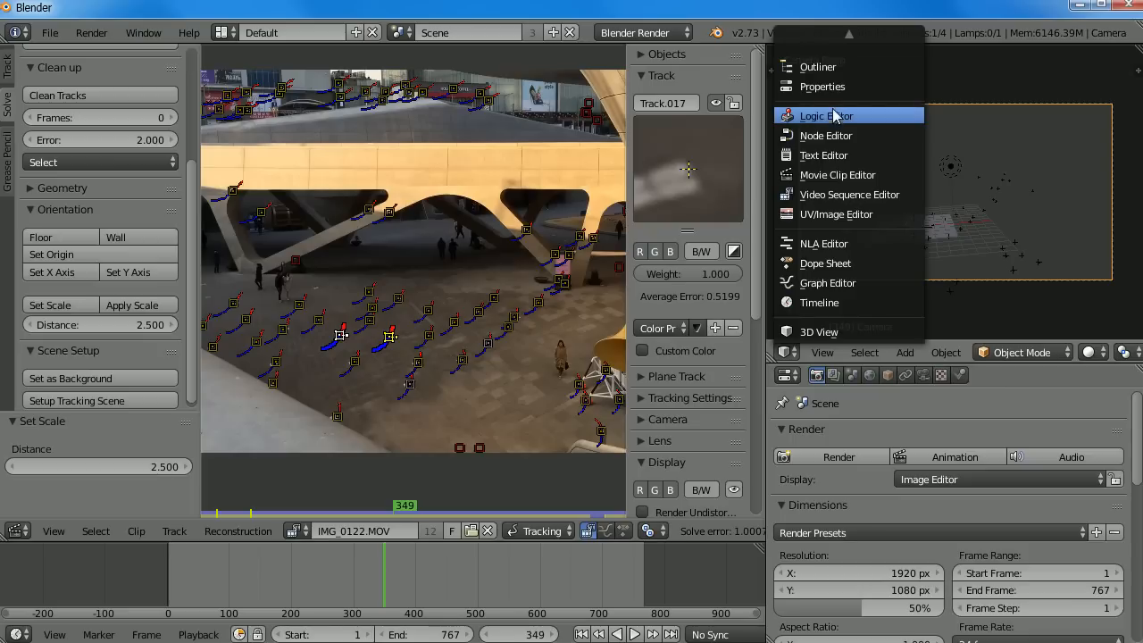
{"action": "left_click", "coordinate": [830, 67]}
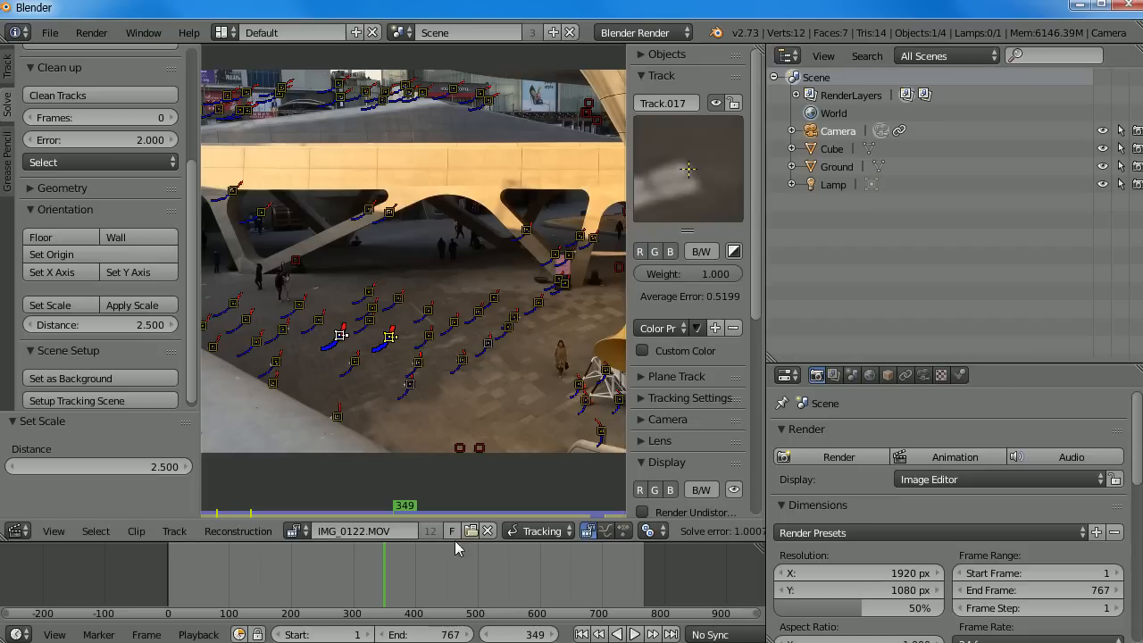
{"action": "left_click", "coordinate": [19, 531]}
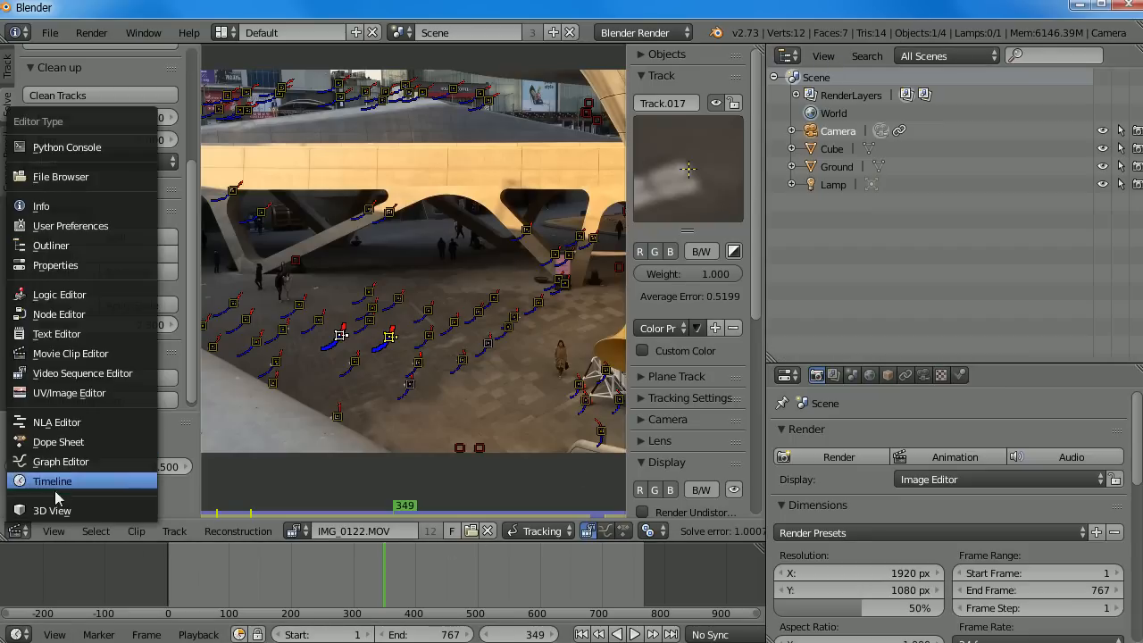
{"action": "left_click", "coordinate": [59, 510]}
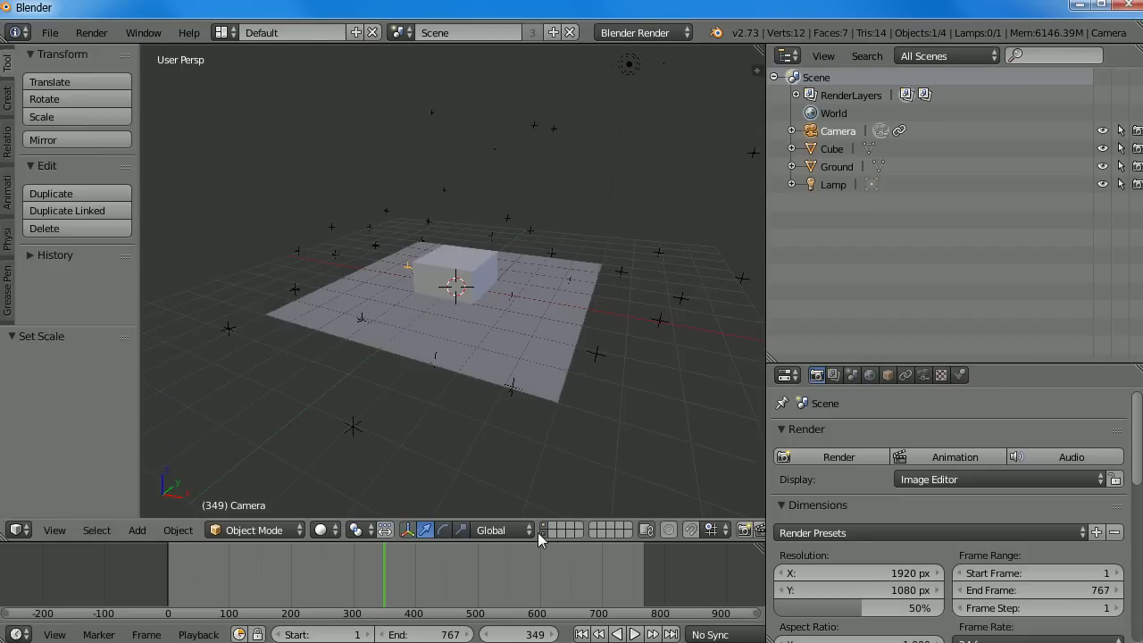
Inspect the cube's layer and the ground's layer separately, selecting the object on each, and show both layers together again
{"action": "scroll", "coordinate": [505, 500], "scroll_direction": "up", "scroll_amount": 1}
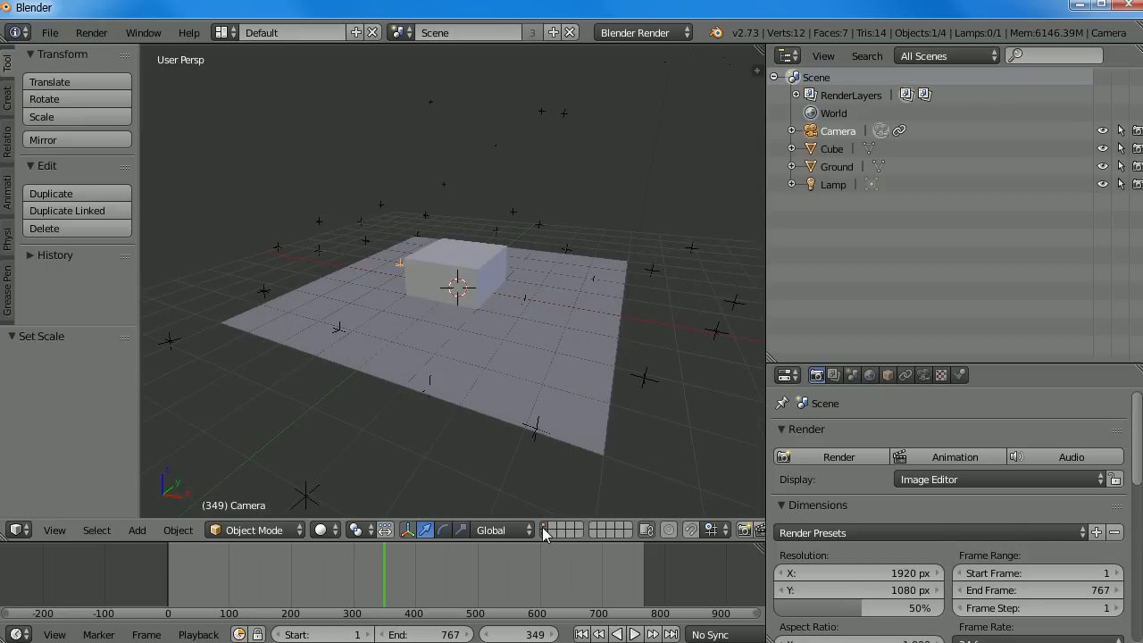
{"action": "left_click", "coordinate": [545, 530]}
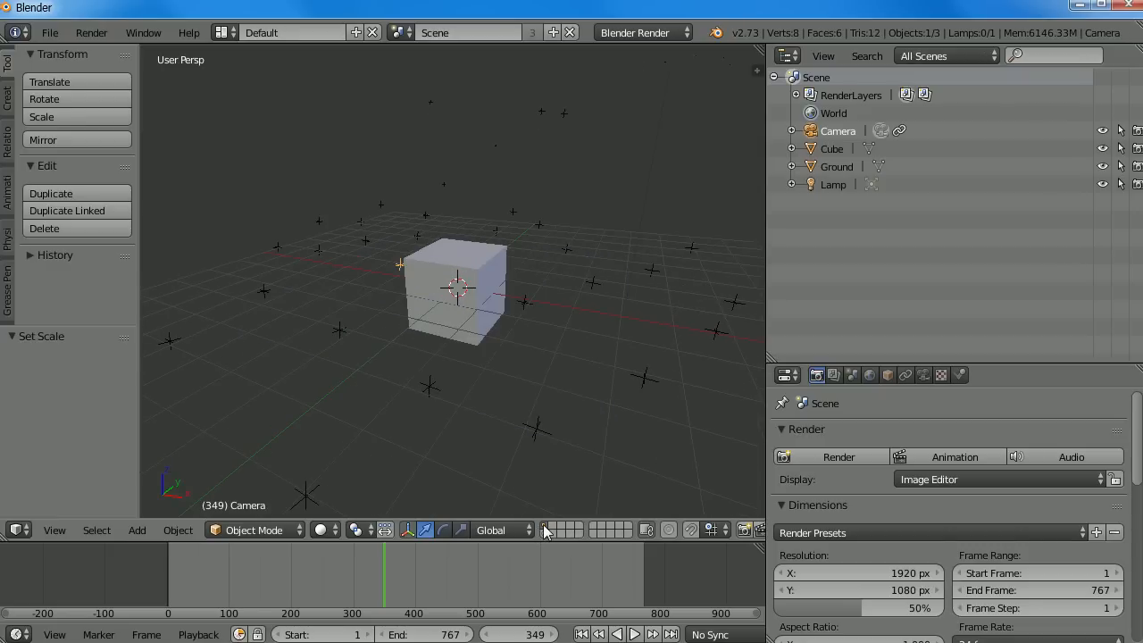
{"action": "right_click", "coordinate": [452, 259]}
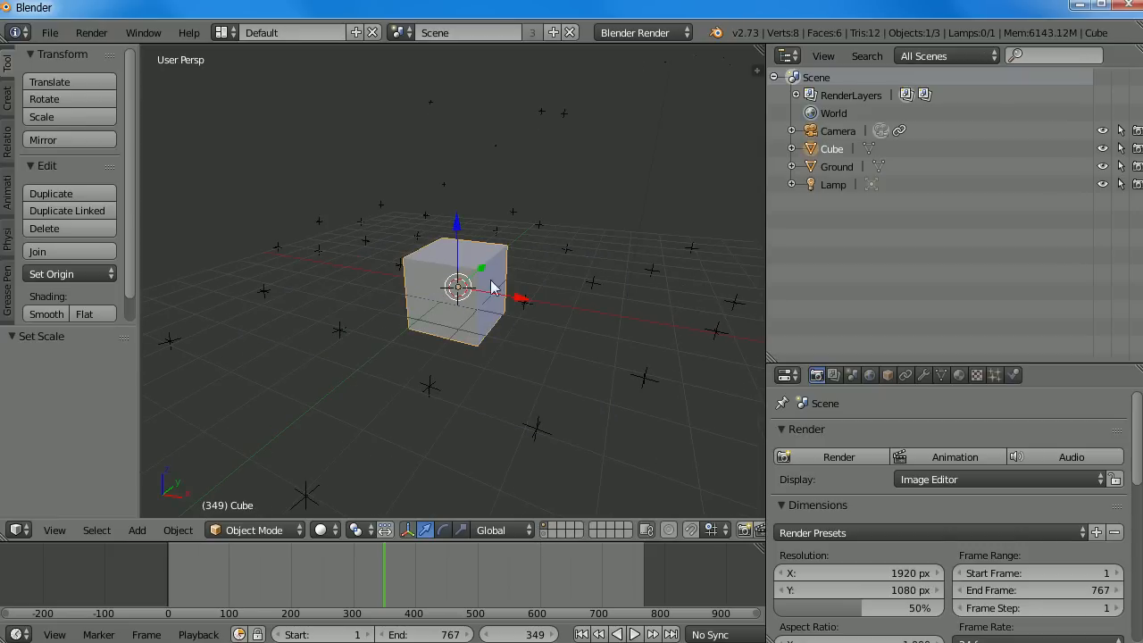
{"action": "left_click", "coordinate": [544, 533]}
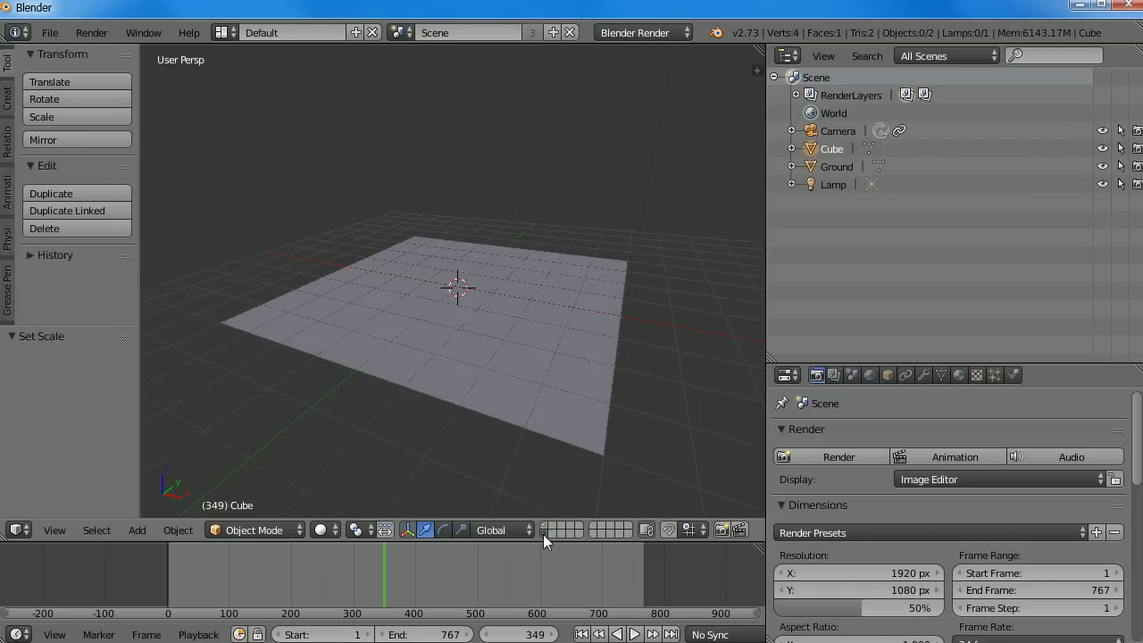
{"action": "right_click", "coordinate": [514, 413]}
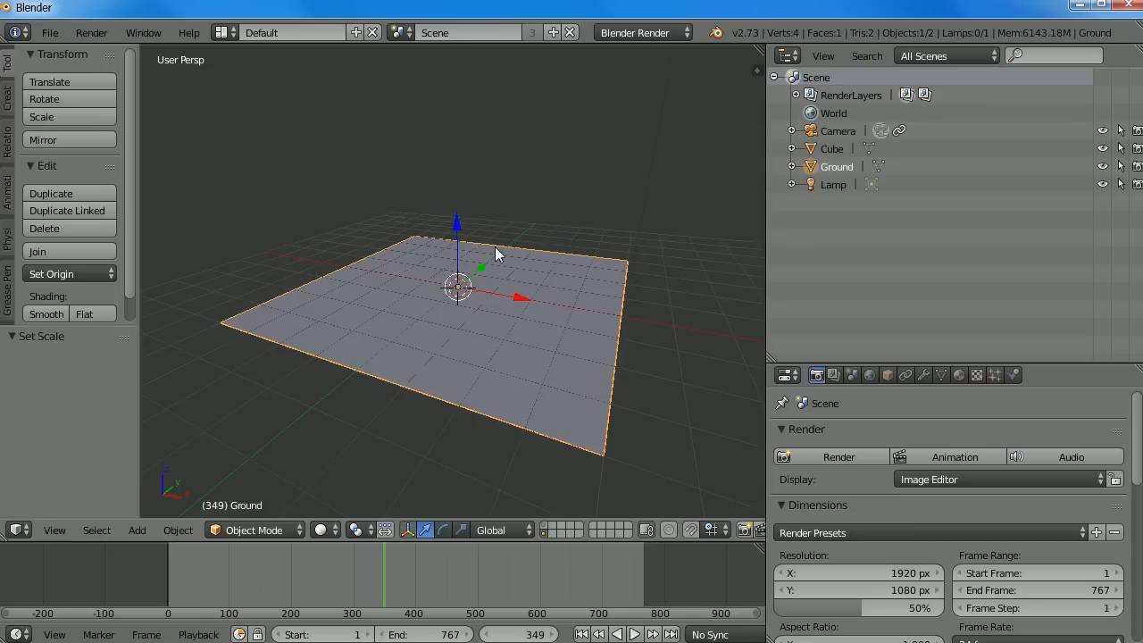
{"action": "left_click", "coordinate": [542, 527], "text": "shift"}
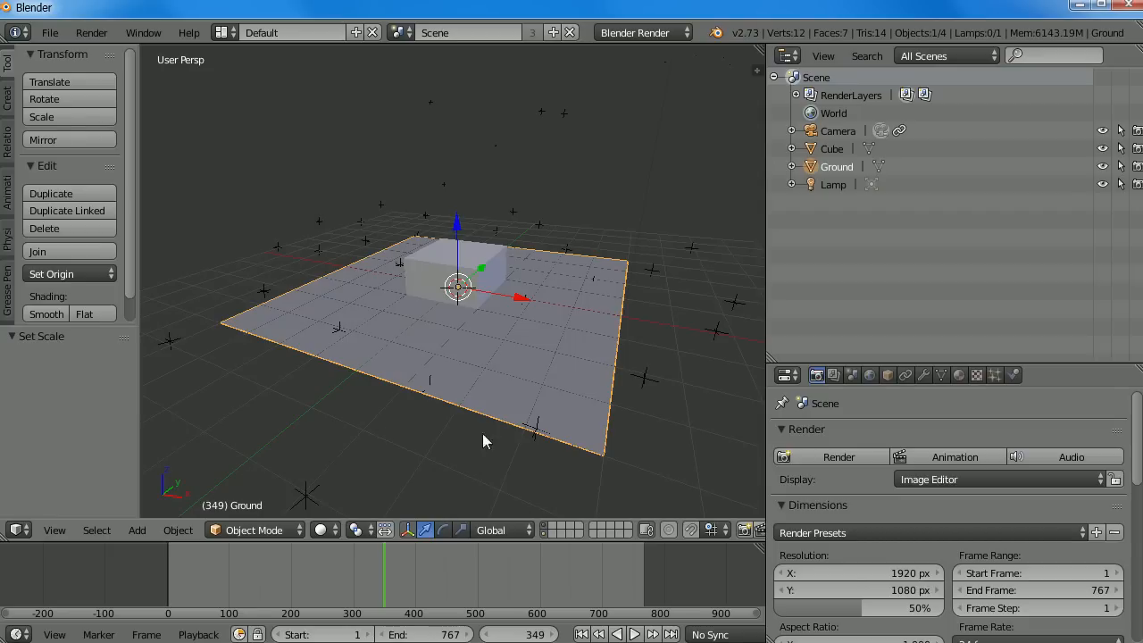
Show only the cube's layer and delete the cube from it
{"action": "left_click", "coordinate": [543, 529]}
{"action": "right_click", "coordinate": [474, 309]}
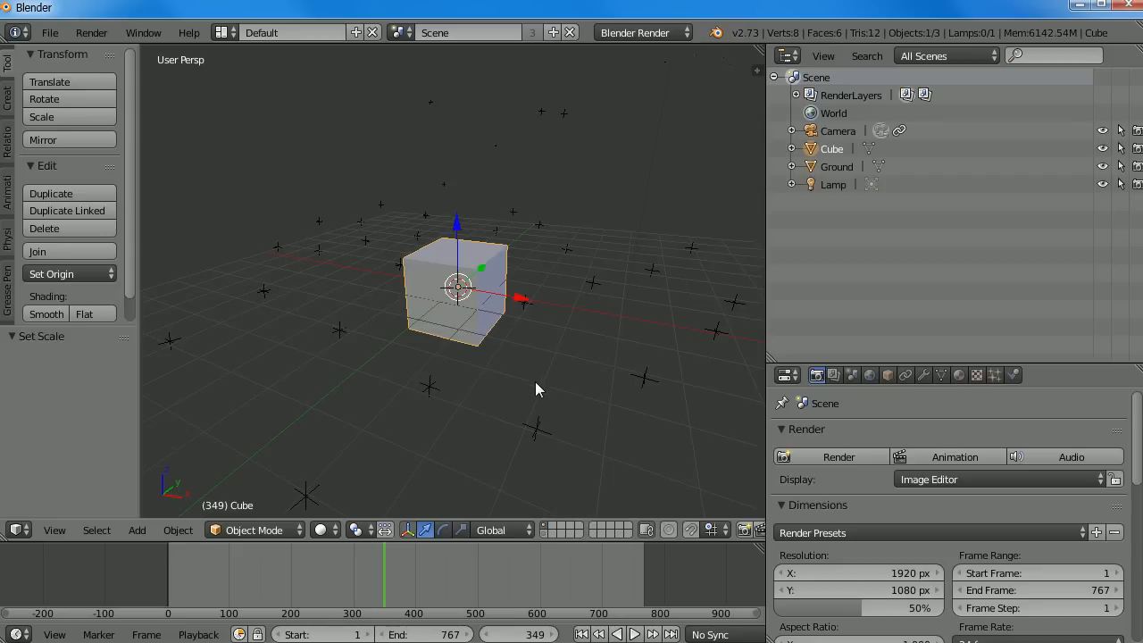
{"action": "key", "text": "x"}
{"action": "left_click", "coordinate": [498, 365]}
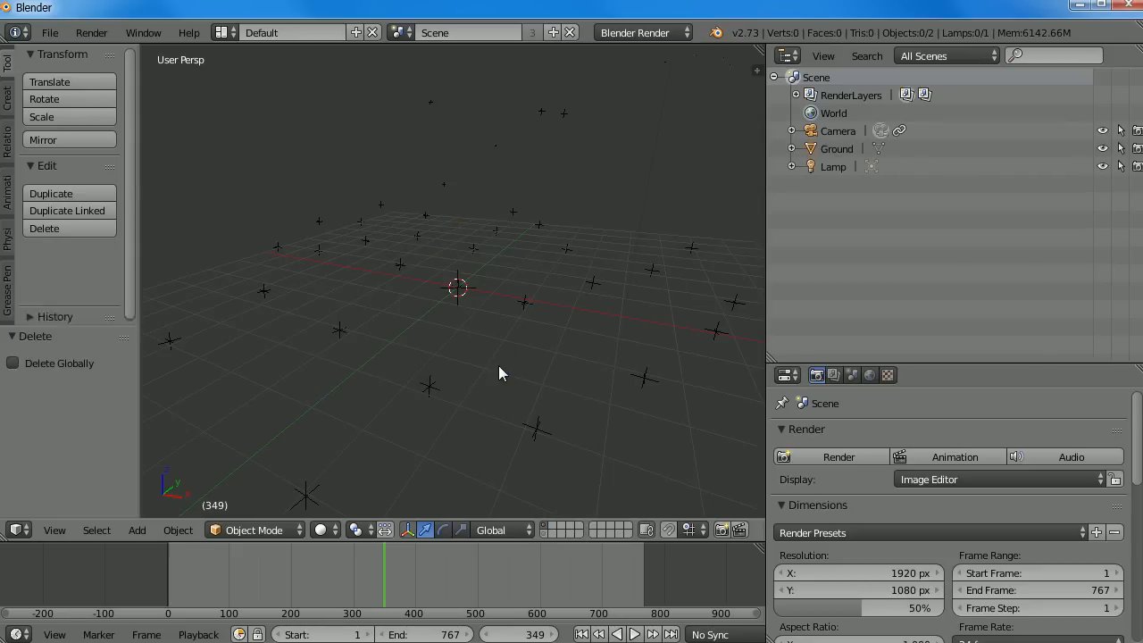
Add a text object at the scene's origin
{"action": "key", "text": "shift+a"}
{"action": "mouse_move", "coordinate": [498, 367]}
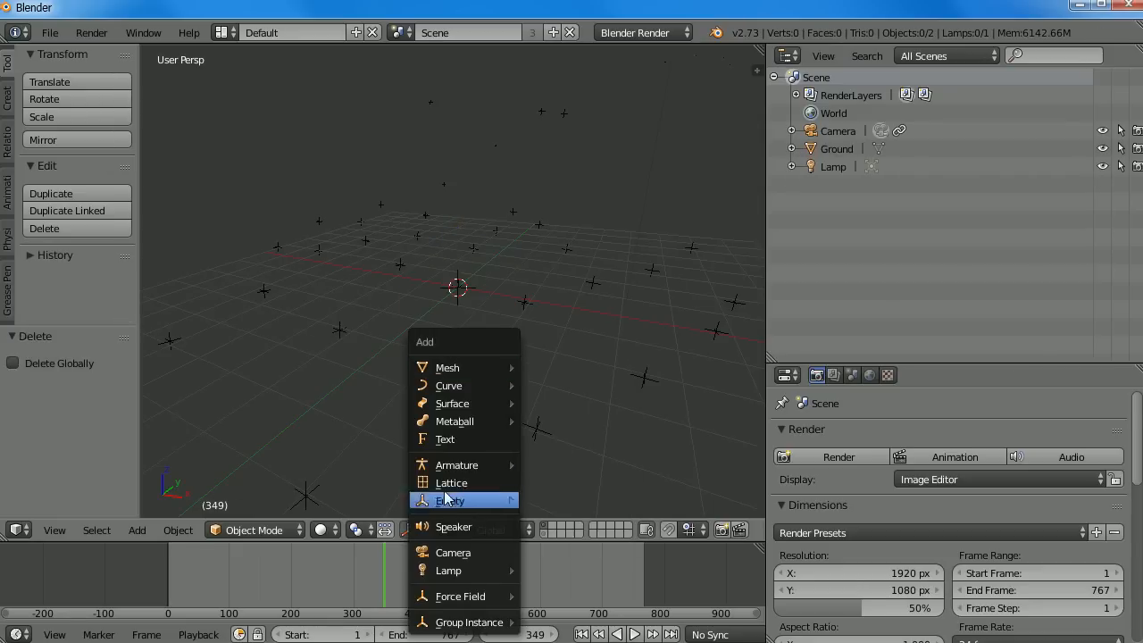
{"action": "left_click", "coordinate": [460, 436]}
Rotate the text object by -90° in the orthographic right view so it stands upright on the ground
{"action": "middle_click_drag", "start_coordinate": [621, 393], "coordinate": [458, 366]}
{"action": "key", "text": "KP_3"}
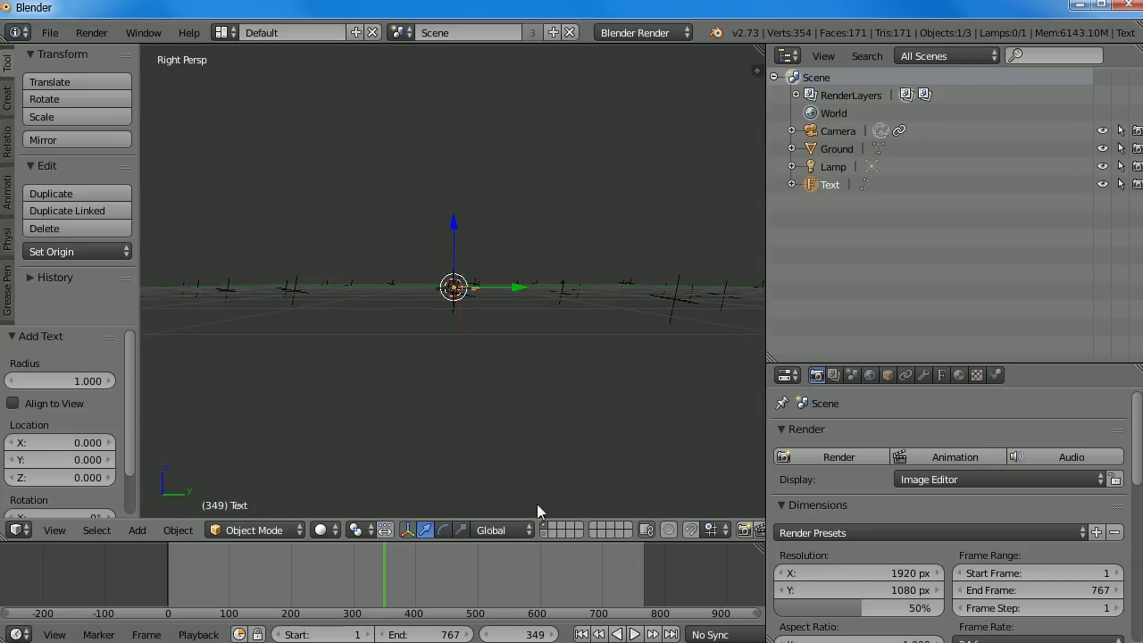
{"action": "key", "text": "KP_5"}
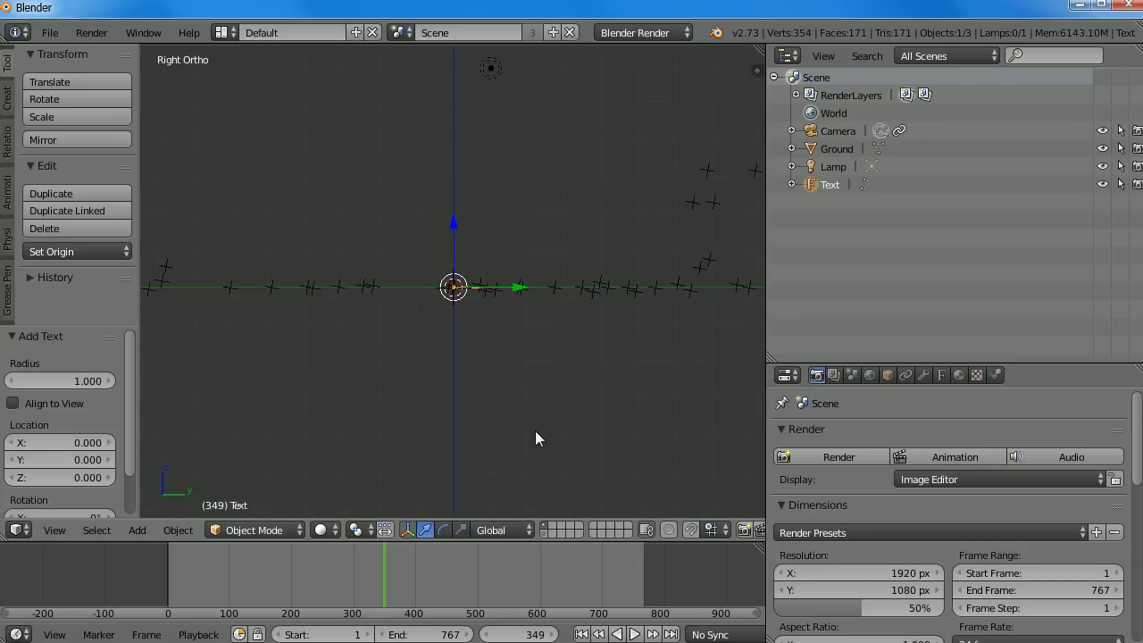
{"action": "key", "text": "r"}
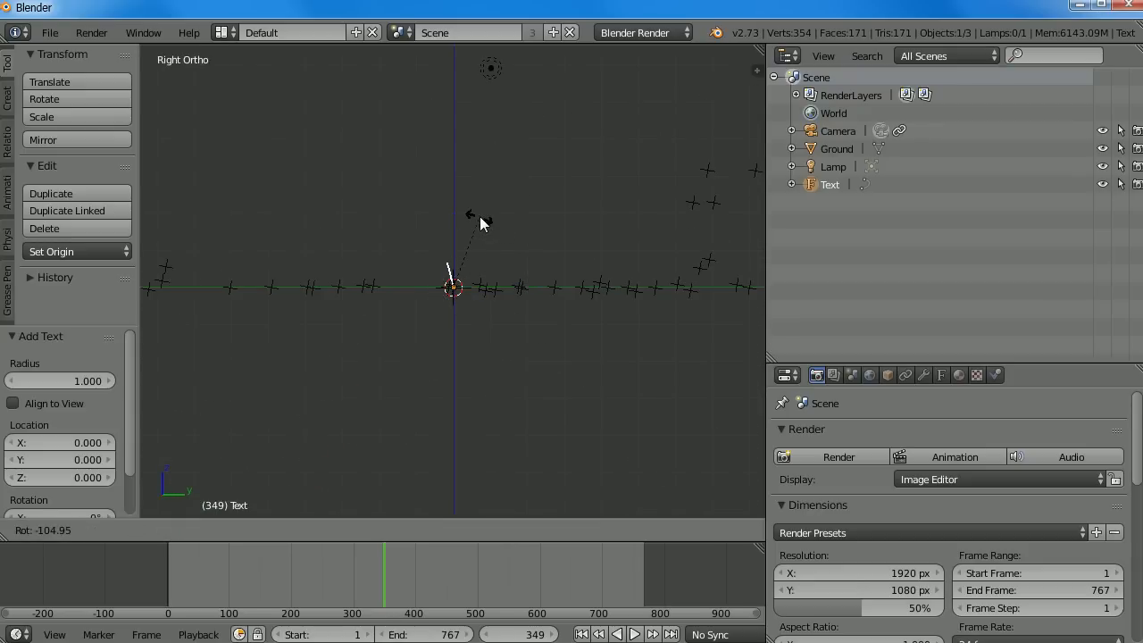
{"action": "type", "text": "-90"}
{"action": "key", "text": "Return"}
{"action": "middle_click_drag", "start_coordinate": [524, 235], "coordinate": [576, 303]}
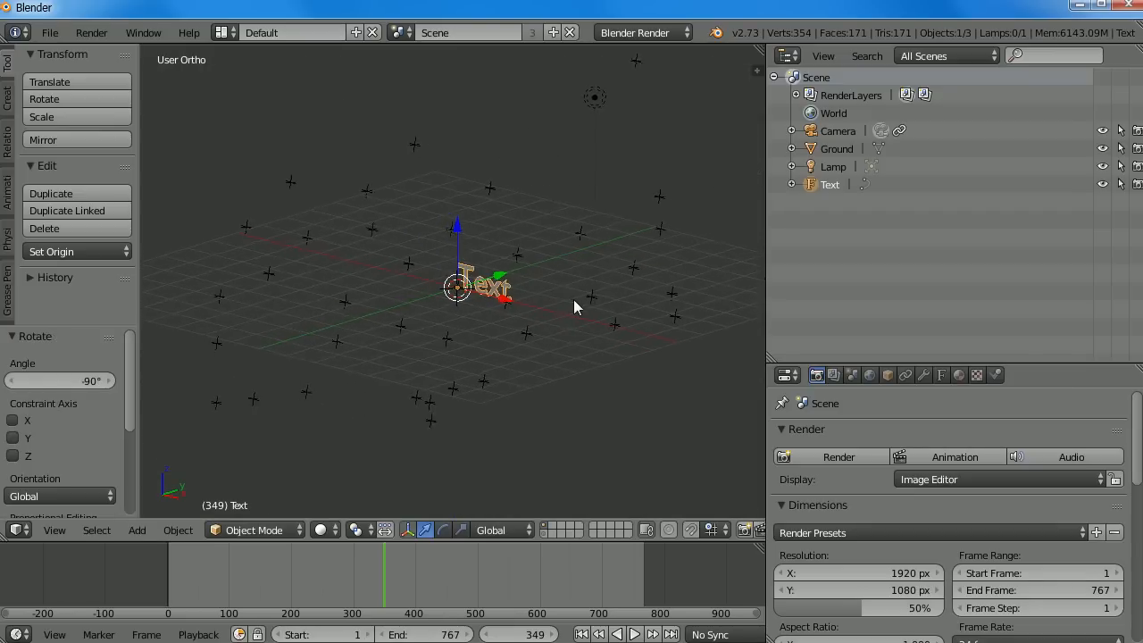
Enlarge the properties area with the text's font settings and extrude the text by 0.423
{"action": "left_click", "coordinate": [941, 375]}
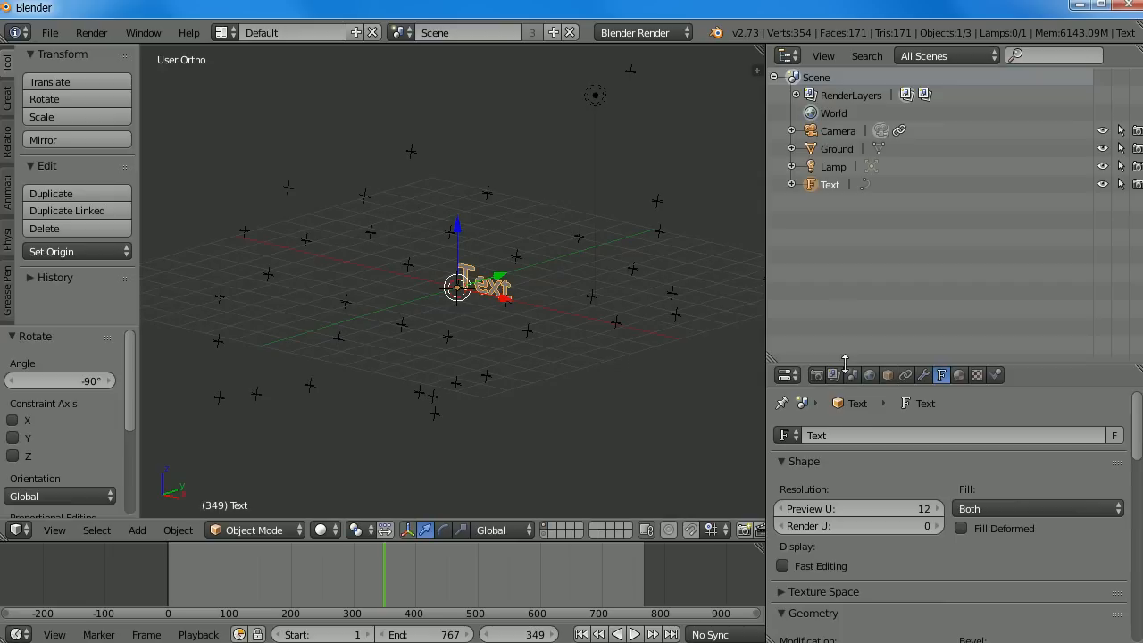
{"action": "left_click_drag", "start_coordinate": [844, 361], "coordinate": [845, 239]}
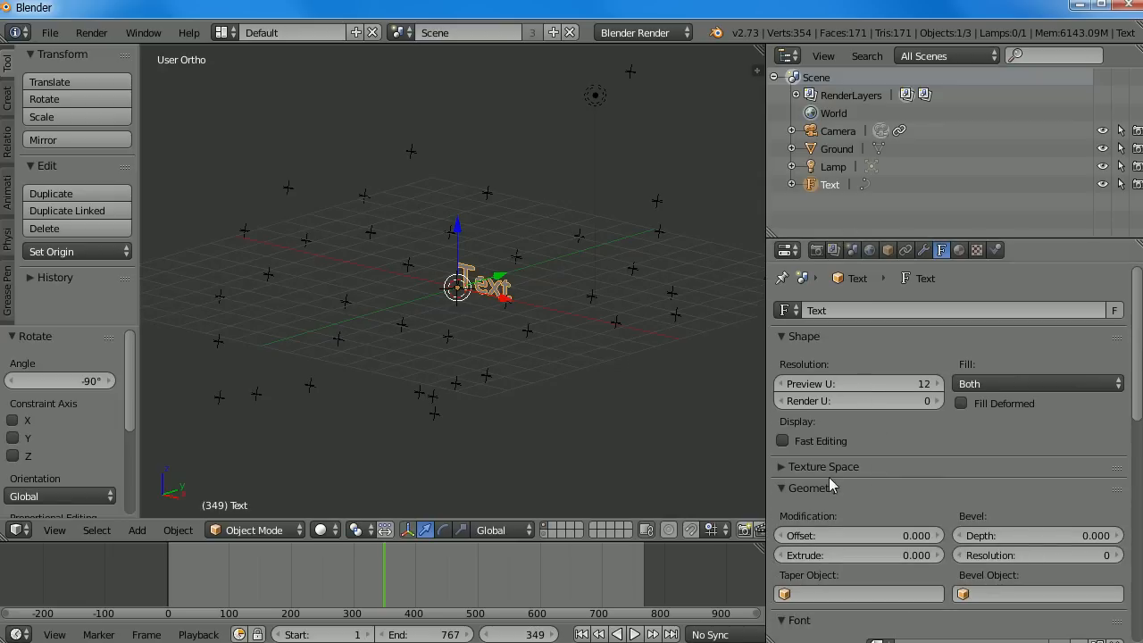
{"action": "left_click_drag", "start_coordinate": [863, 239], "coordinate": [864, 225]}
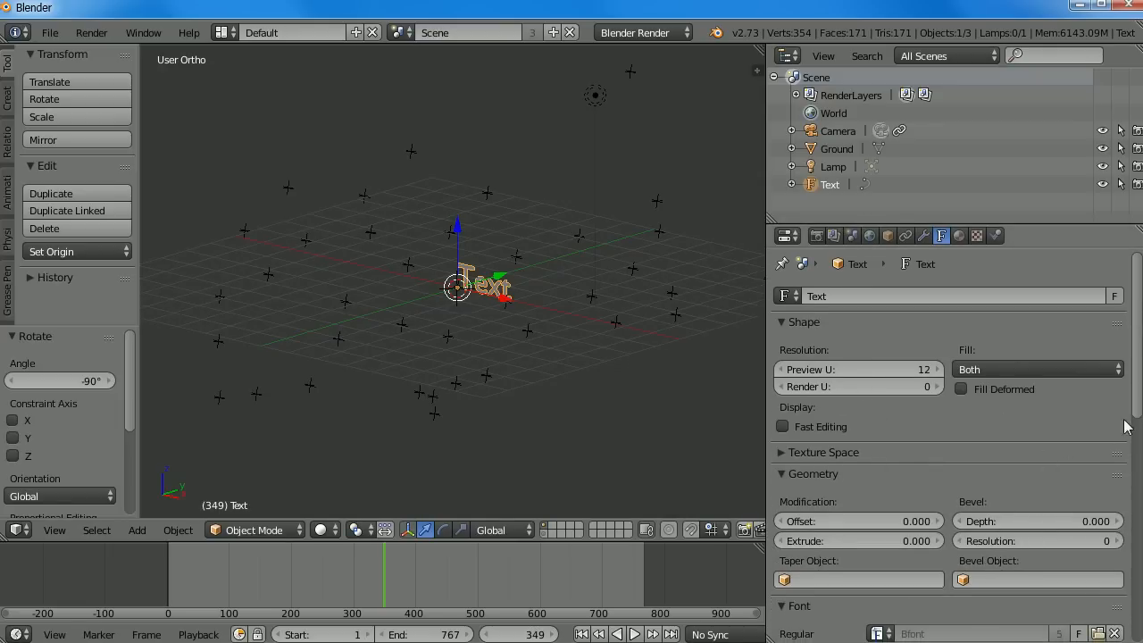
{"action": "scroll", "coordinate": [1139, 409], "scroll_direction": "down", "scroll_amount": 3}
{"action": "left_click_drag", "start_coordinate": [857, 425], "coordinate": [926, 424]}
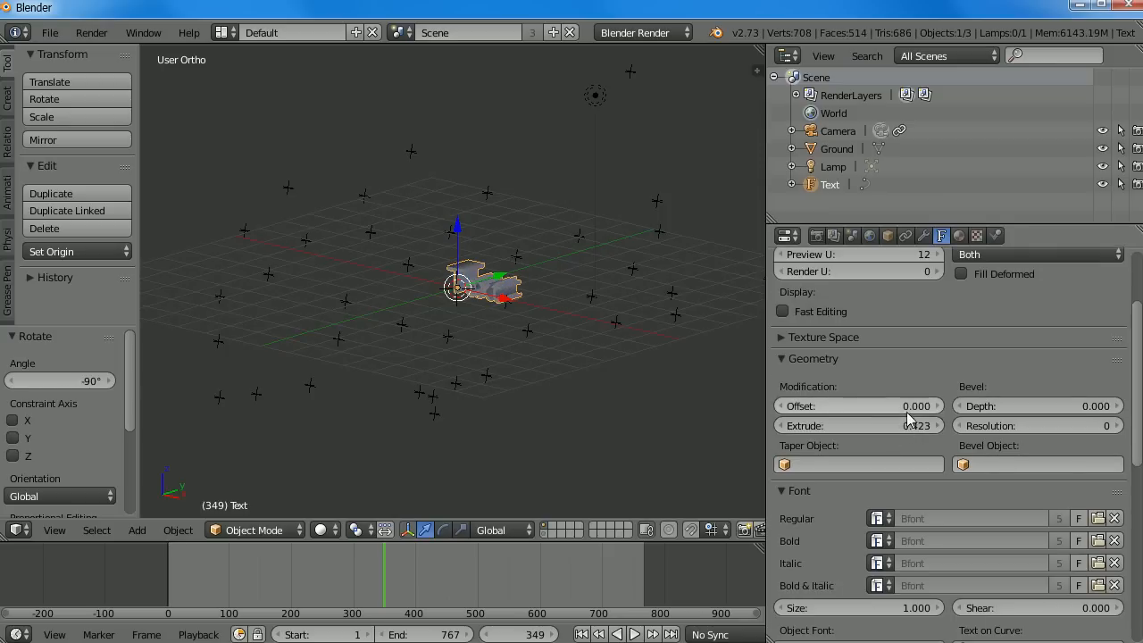
Set the text's font size to 2.1 and its bevel depth to 0.055
{"action": "scroll", "coordinate": [892, 337], "scroll_direction": "up", "scroll_amount": 1}
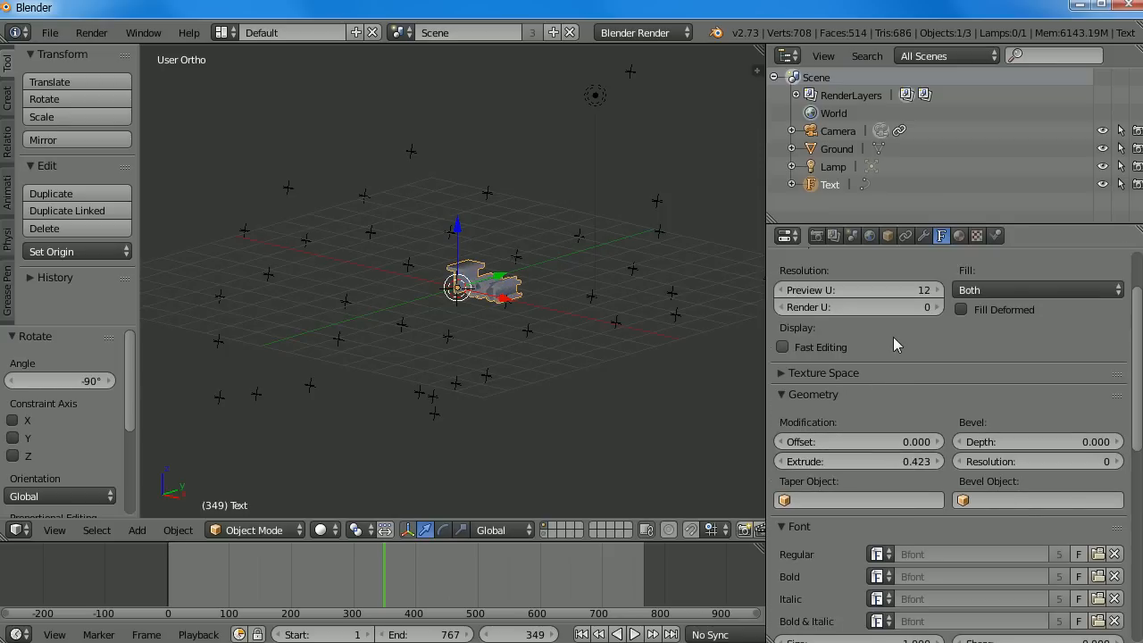
{"action": "left_click", "coordinate": [782, 374]}
{"action": "left_click", "coordinate": [782, 374]}
{"action": "scroll", "coordinate": [882, 532], "scroll_direction": "down", "scroll_amount": 2}
{"action": "left_click_drag", "start_coordinate": [914, 576], "coordinate": [945, 576]}
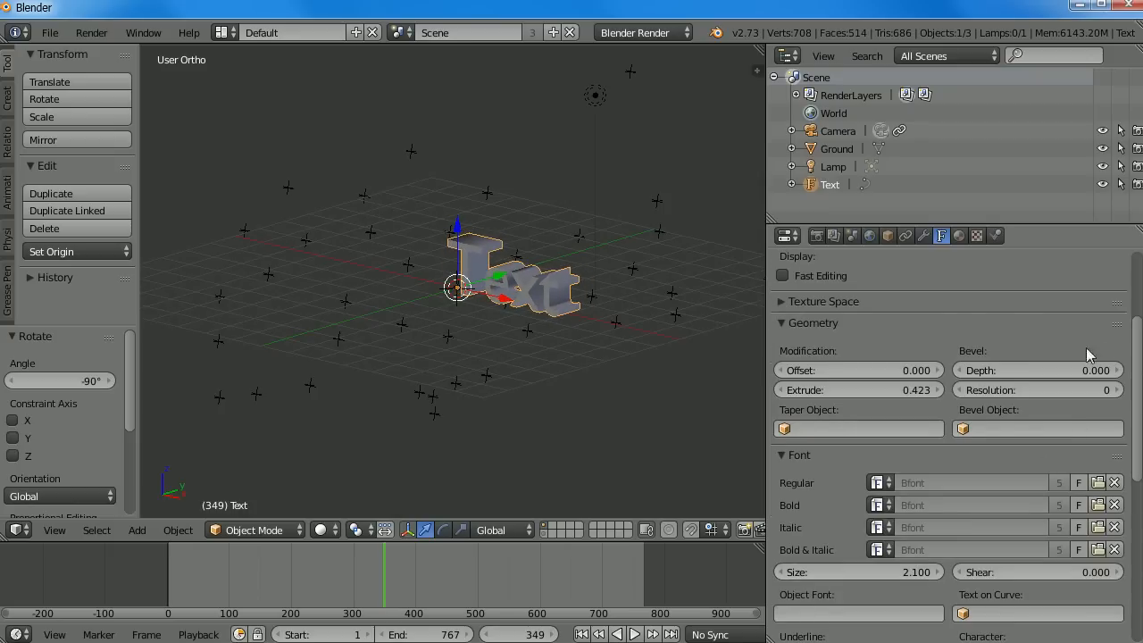
{"action": "left_click_drag", "start_coordinate": [1088, 375], "coordinate": [1100, 375]}
{"action": "middle_click_drag", "start_coordinate": [418, 324], "coordinate": [562, 497]}
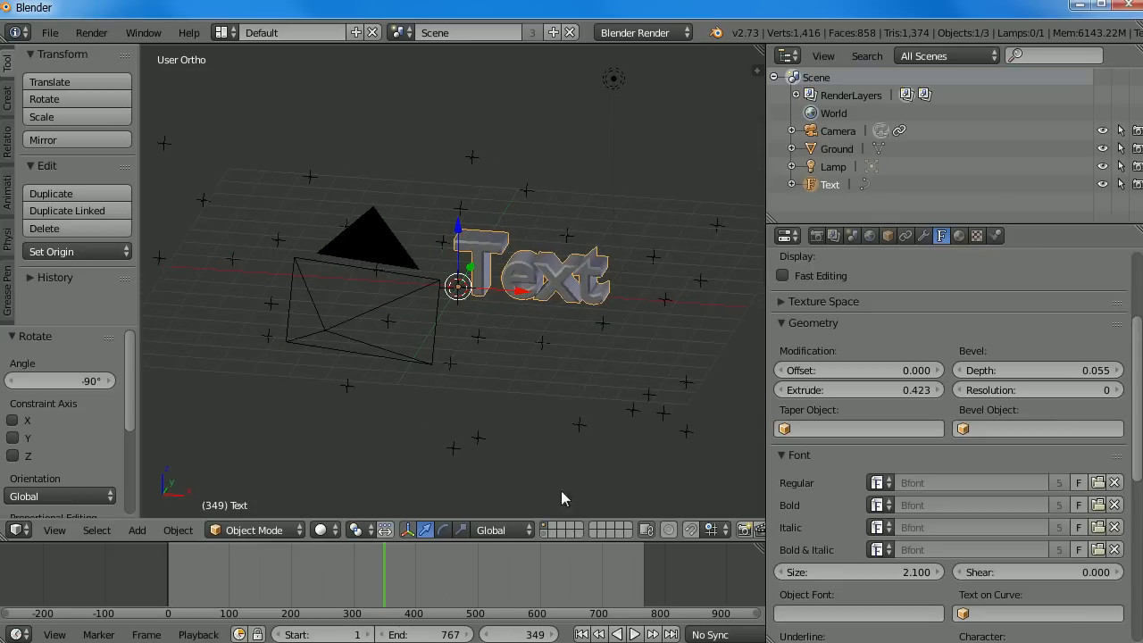
Show the ground plane's layer together with the text and scale the plane up by about 3, then by a further 1.306
{"action": "left_click", "coordinate": [542, 533], "text": "shift"}
{"action": "middle_click_drag", "start_coordinate": [480, 341], "coordinate": [456, 349]}
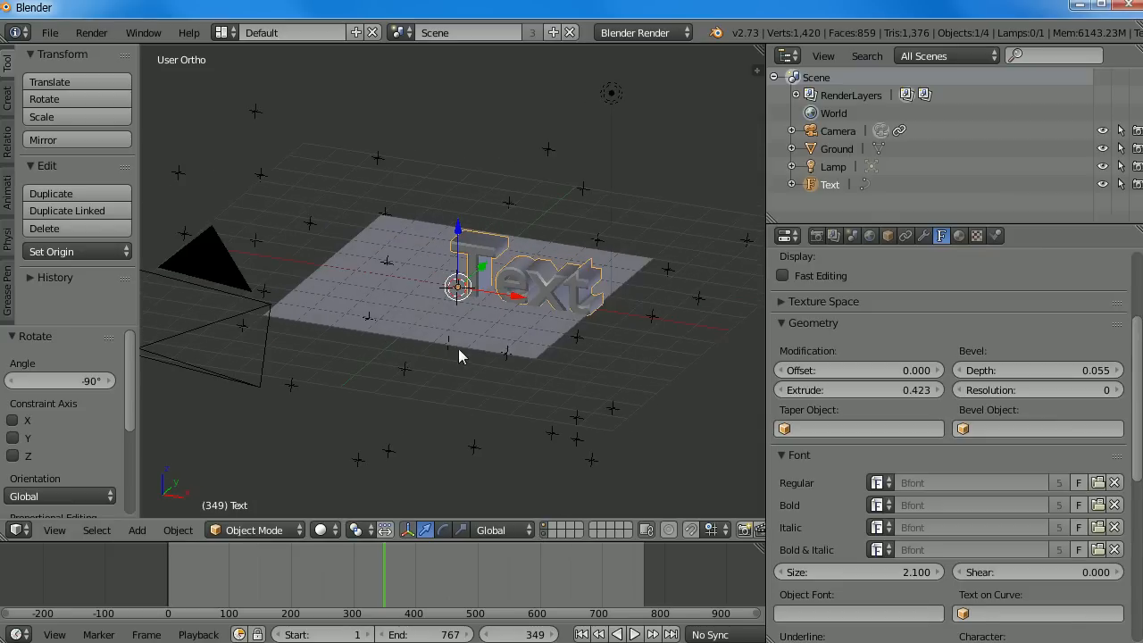
{"action": "right_click", "coordinate": [551, 350]}
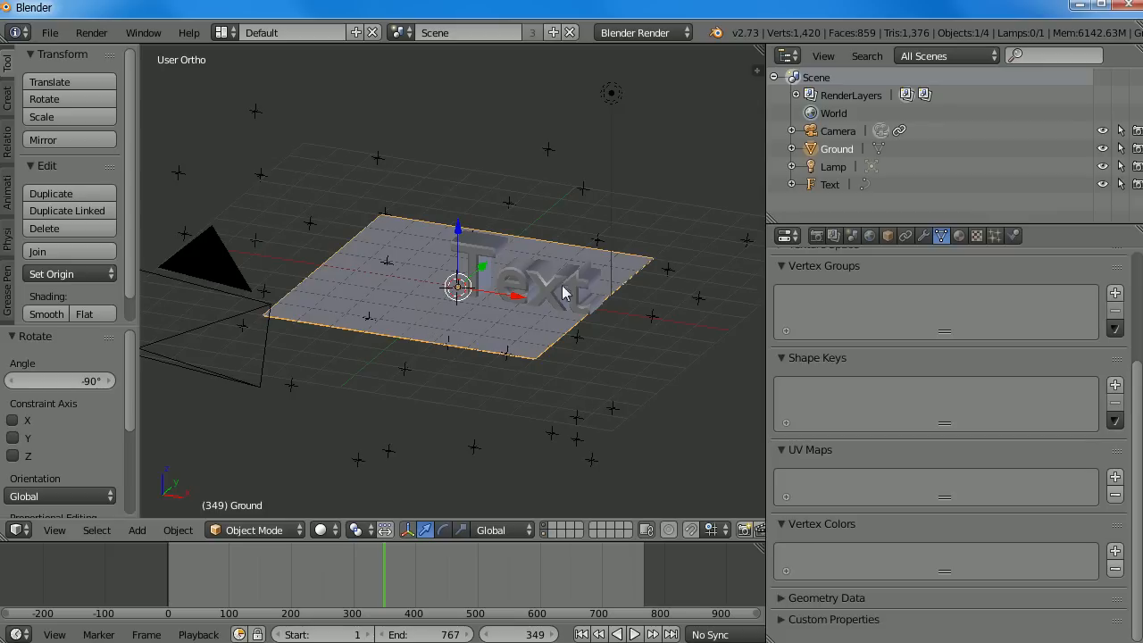
{"action": "key", "text": "s"}
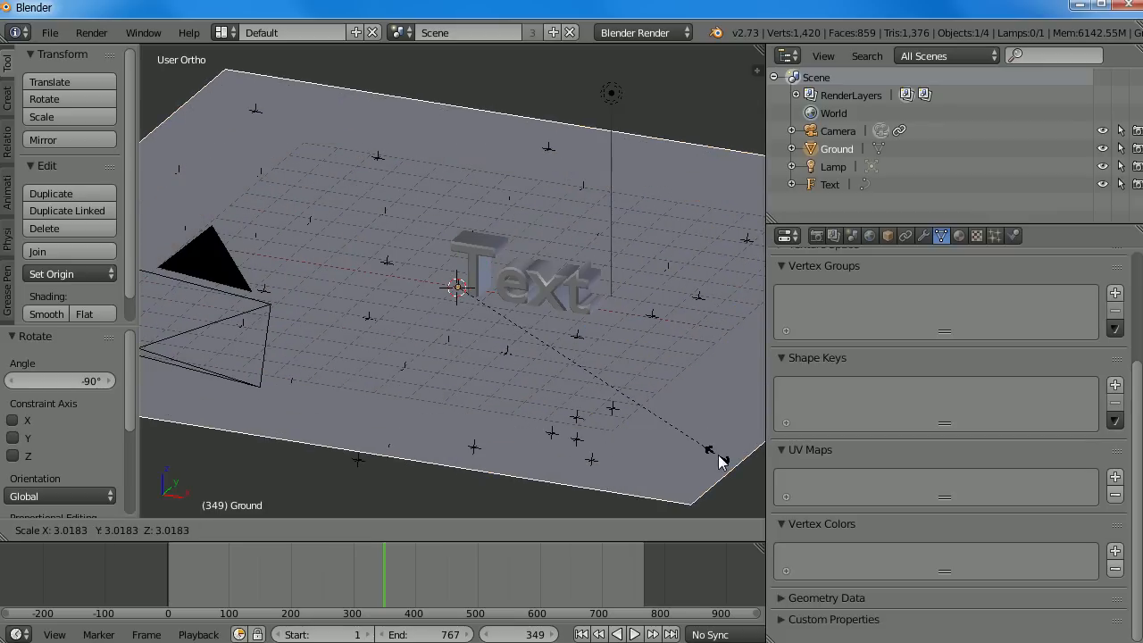
{"action": "left_click", "coordinate": [699, 448]}
{"action": "key", "text": "s"}
{"action": "left_click", "coordinate": [539, 383]}
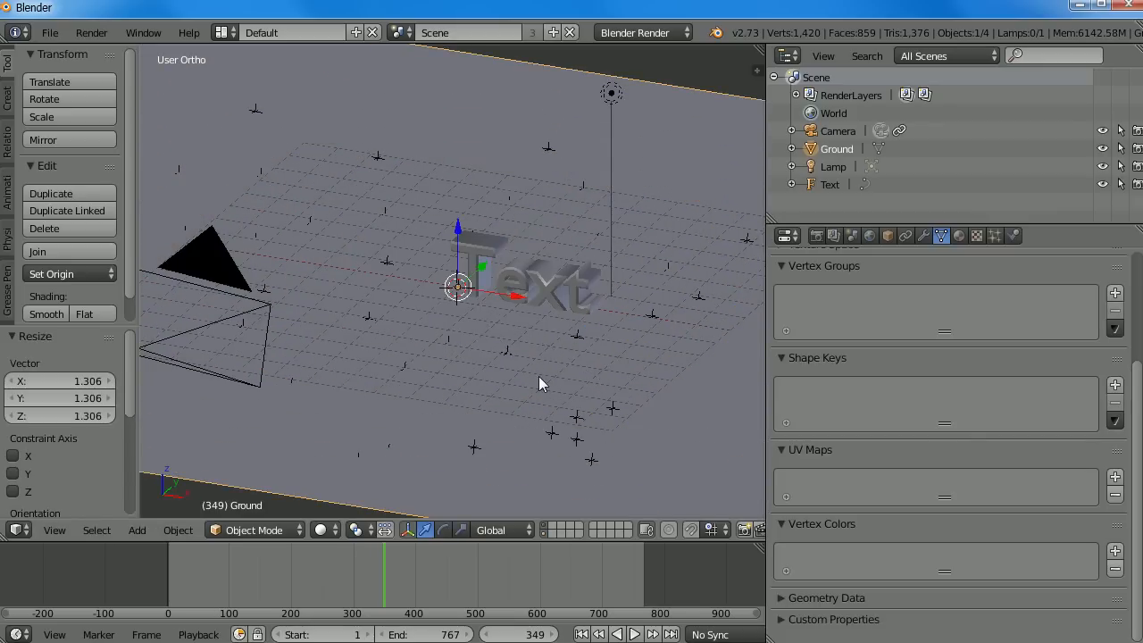
Look through the camera, widen the 3D view, split it in two and turn the new area into a Movie Clip Editor
{"action": "key", "text": "KP_0"}
{"action": "scroll", "coordinate": [538, 382], "scroll_direction": "up", "scroll_amount": 4}
{"action": "scroll", "coordinate": [522, 379], "scroll_direction": "down", "scroll_amount": 1}
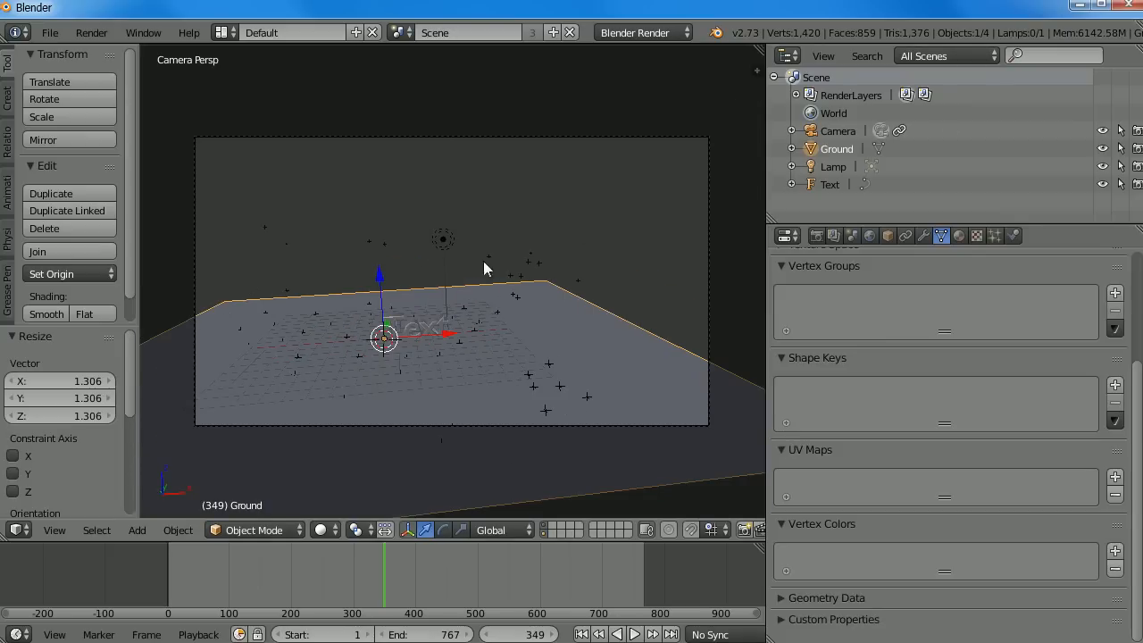
{"action": "left_click_drag", "start_coordinate": [185, 539], "coordinate": [107, 415]}
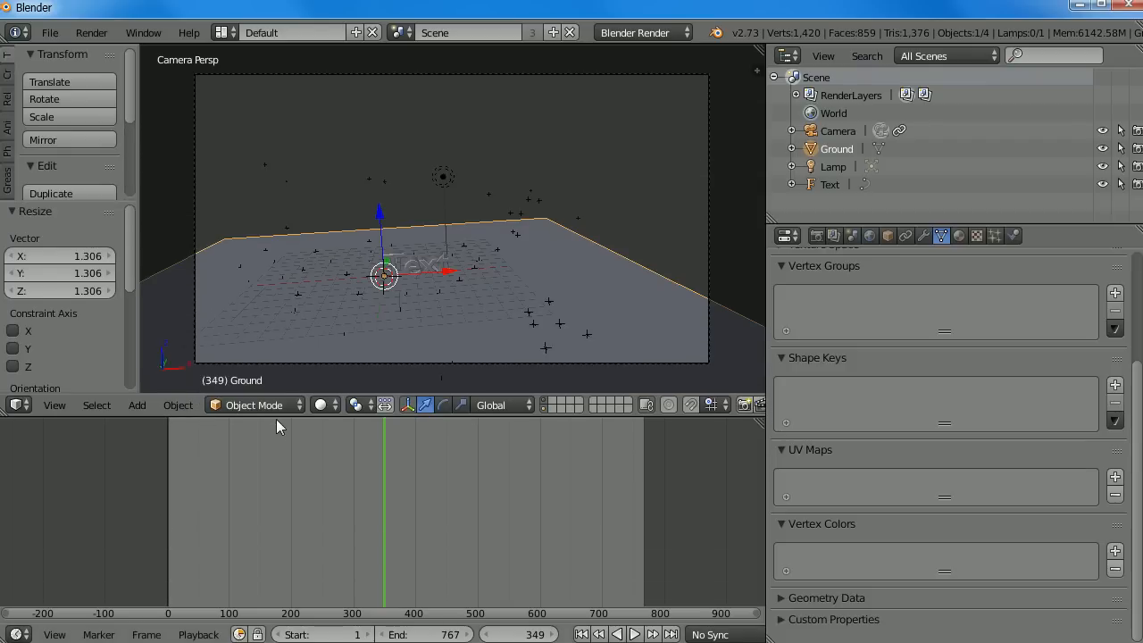
{"action": "left_click_drag", "start_coordinate": [275, 420], "coordinate": [265, 546]}
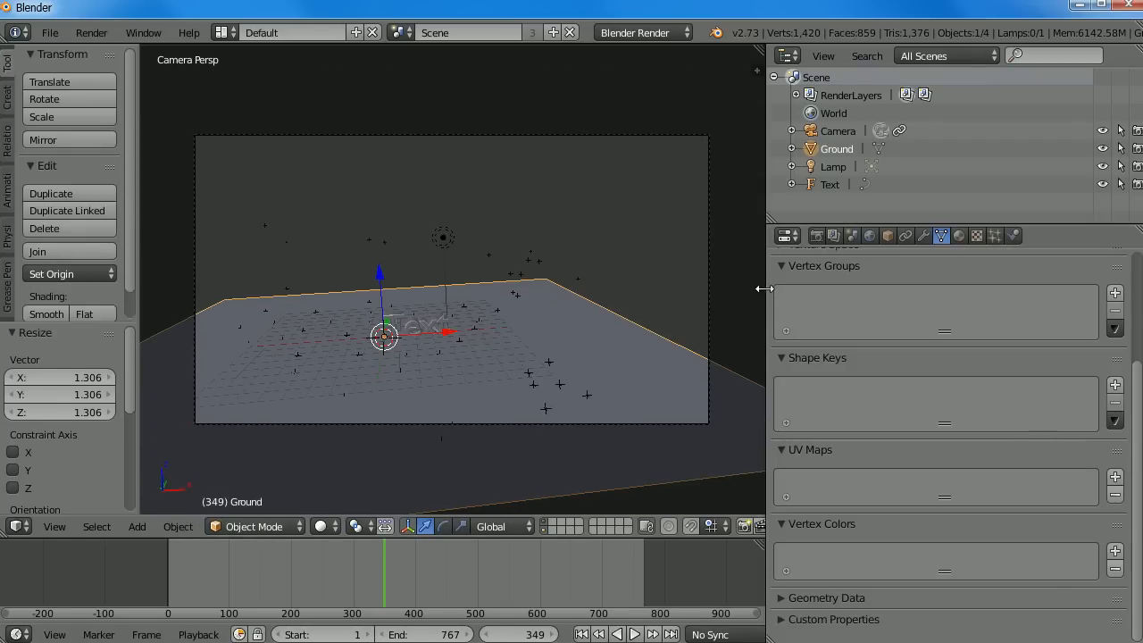
{"action": "left_click_drag", "start_coordinate": [763, 288], "coordinate": [1072, 288]}
{"action": "left_click_drag", "start_coordinate": [1065, 64], "coordinate": [581, 128]}
{"action": "left_click", "coordinate": [600, 526]}
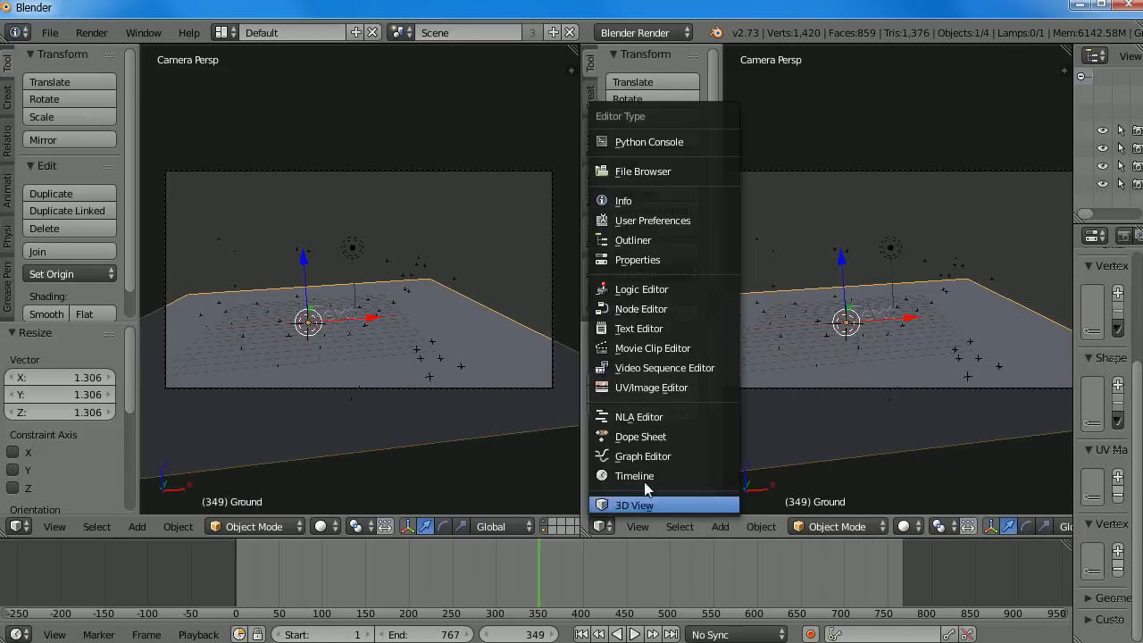
{"action": "left_click", "coordinate": [655, 345]}
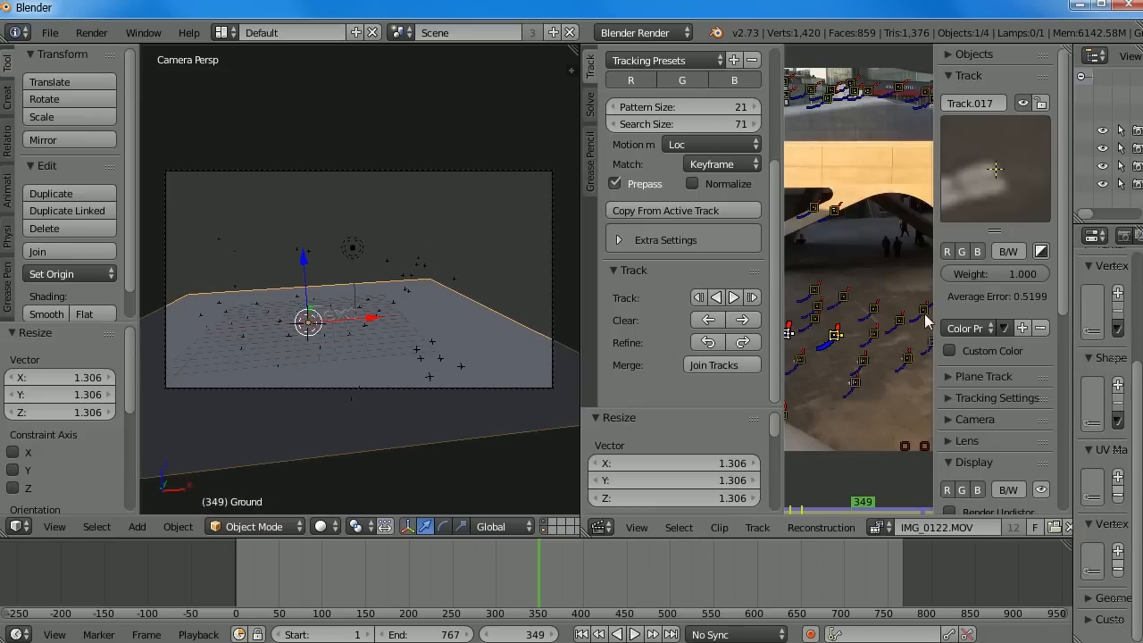
Hide the clip editor's tool and properties regions, widen the 3D view slightly and fit the footage and camera frame in their areas
{"action": "left_click_drag", "start_coordinate": [932, 309], "coordinate": [1067, 309]}
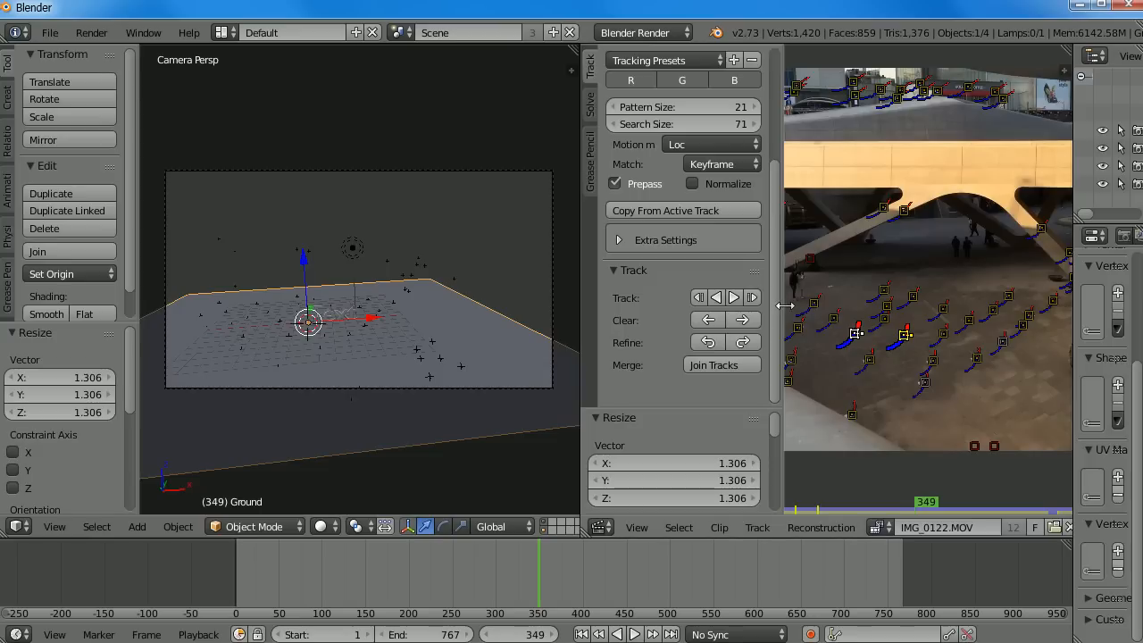
{"action": "left_click_drag", "start_coordinate": [779, 305], "coordinate": [446, 350]}
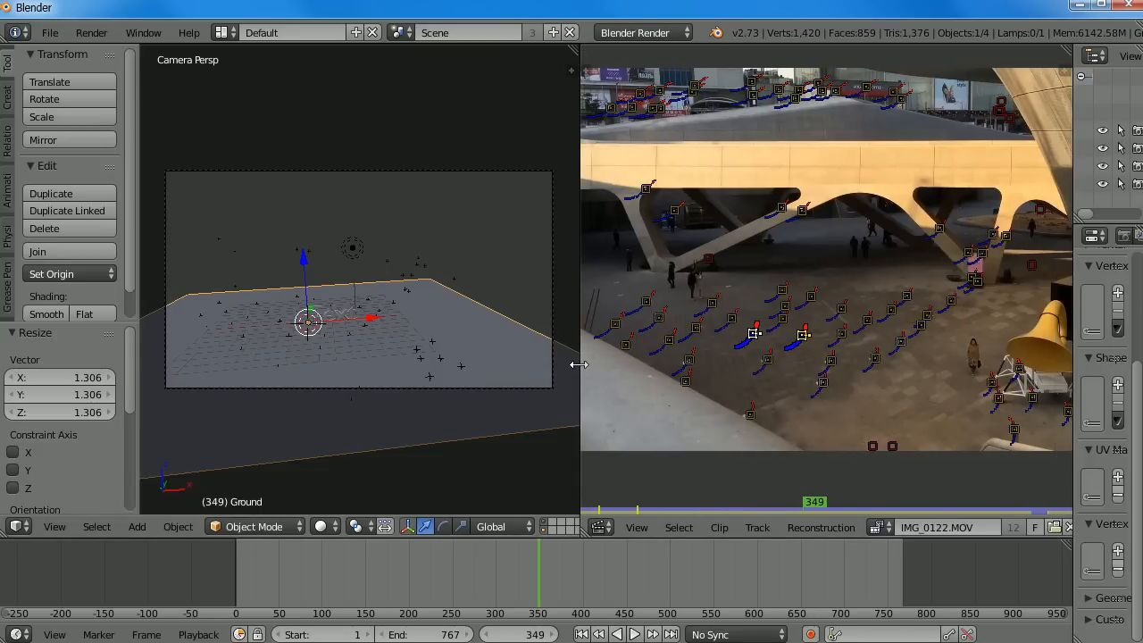
{"action": "left_click_drag", "start_coordinate": [581, 362], "coordinate": [622, 362]}
{"action": "scroll", "coordinate": [840, 355], "scroll_direction": "down", "scroll_amount": 2}
{"action": "middle_click_drag", "start_coordinate": [926, 334], "coordinate": [899, 344]}
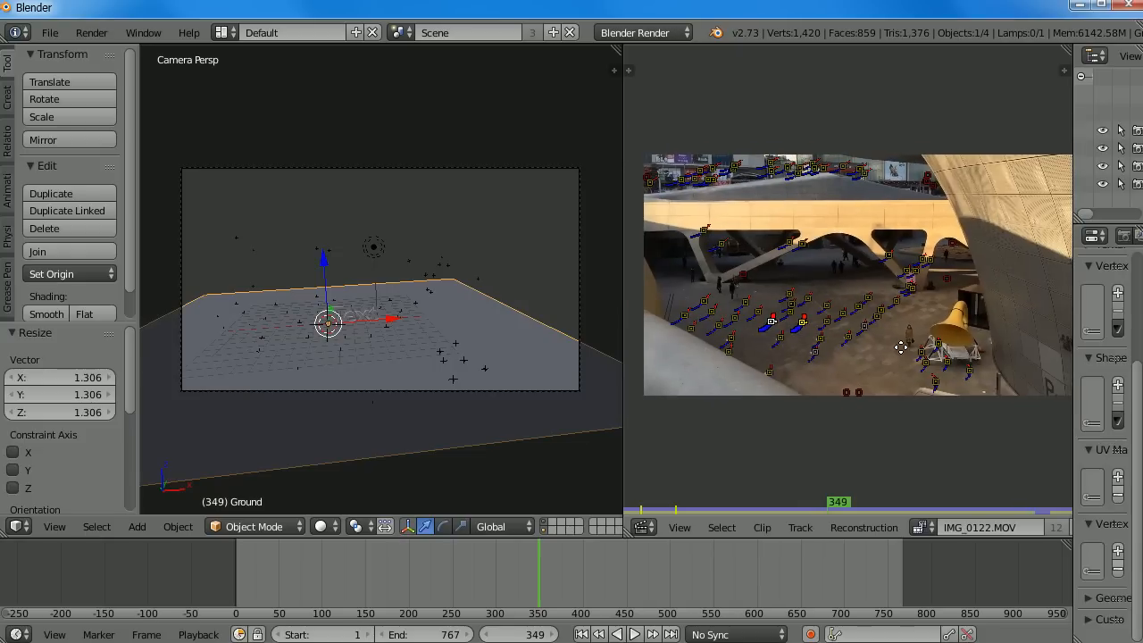
{"action": "key", "text": "Home"}
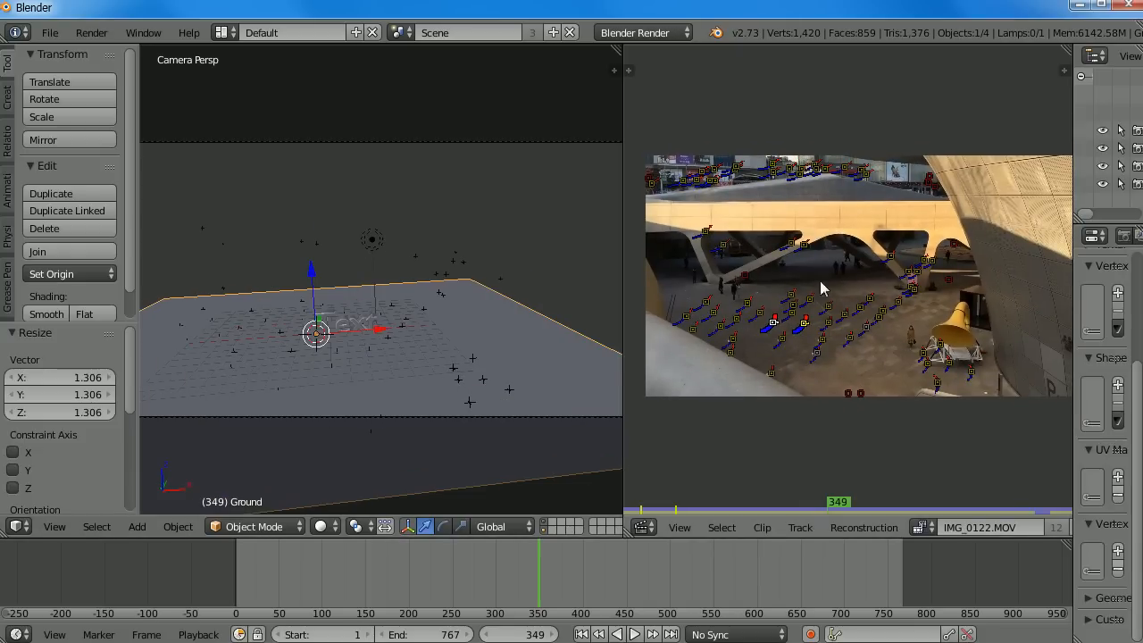
Render frame 439 and examine how the text sits in the plaza footage
{"action": "left_click_drag", "start_coordinate": [239, 537], "coordinate": [617, 589]}
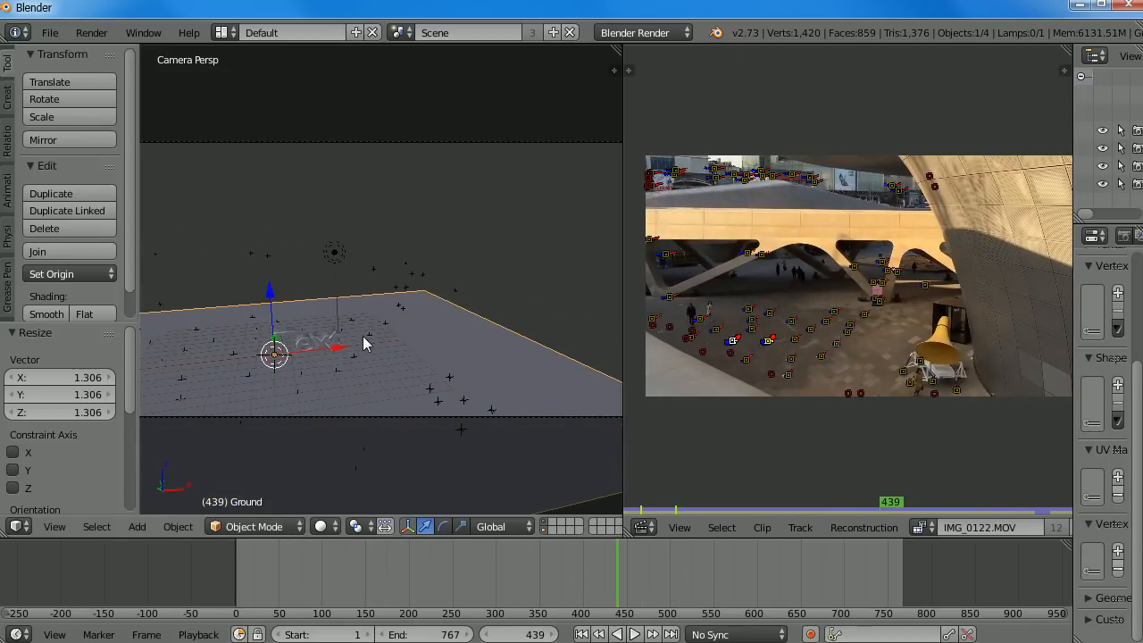
{"action": "key", "text": "F12"}
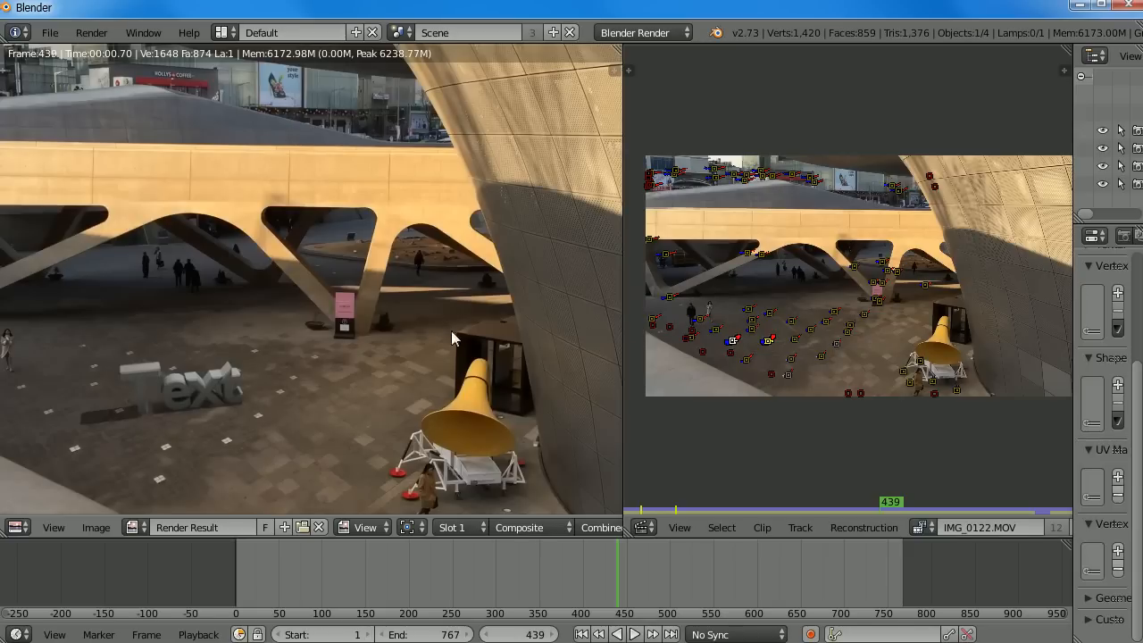
{"action": "middle_click_drag", "start_coordinate": [160, 410], "coordinate": [311, 323]}
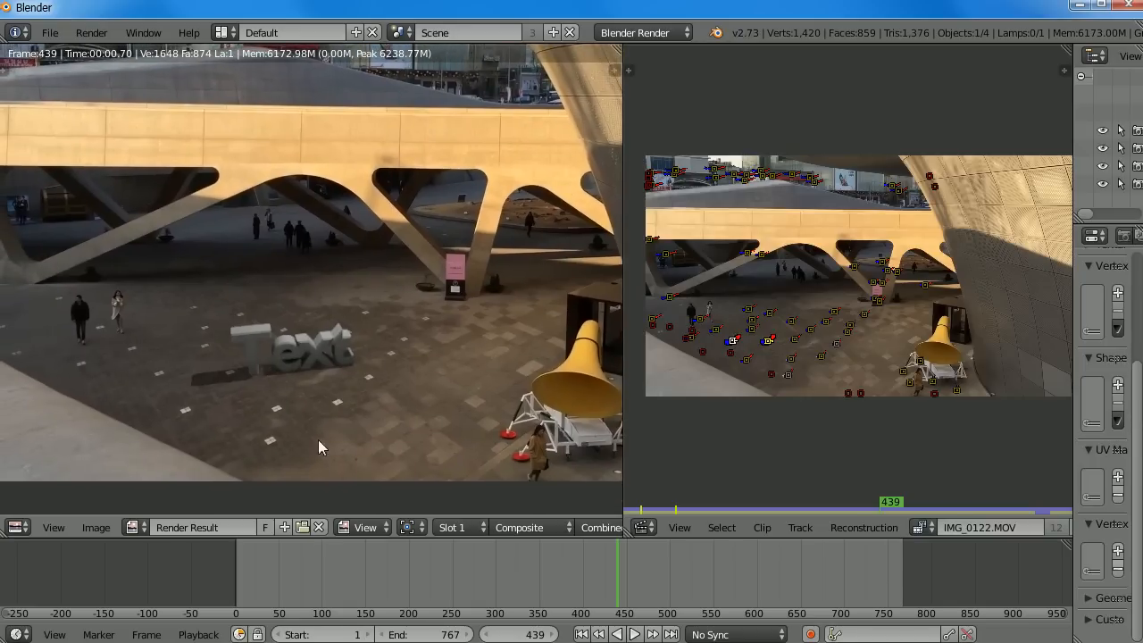
Go to frame 579, return the render area to the 3D view and select the lamp in the top orthographic view
{"action": "left_click_drag", "start_coordinate": [425, 585], "coordinate": [739, 575]}
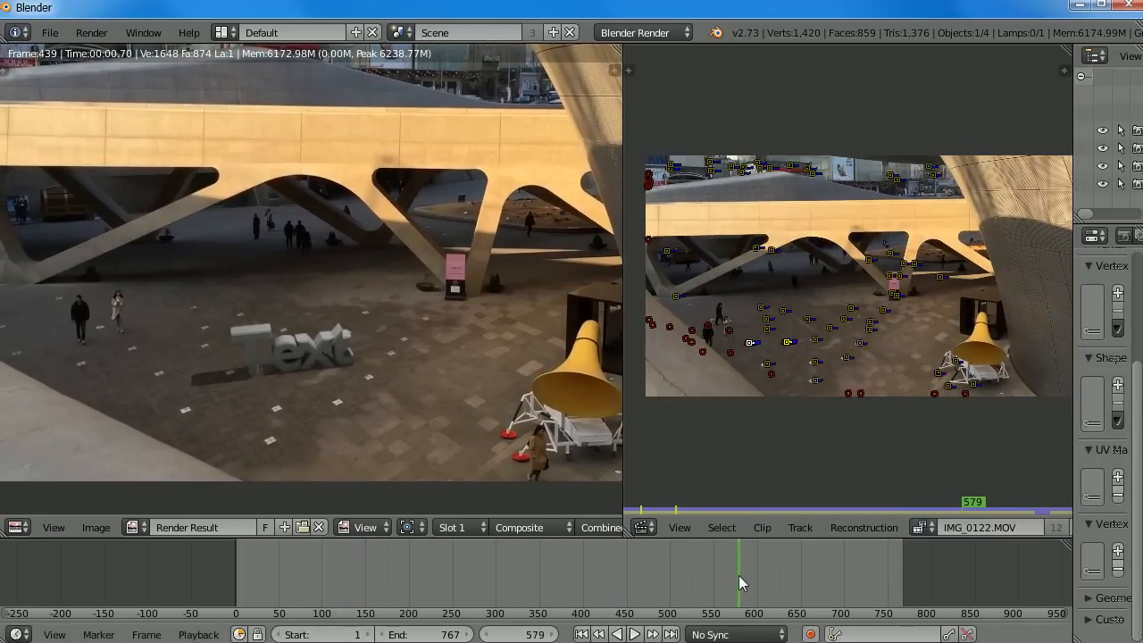
{"action": "key", "text": "shift+F5"}
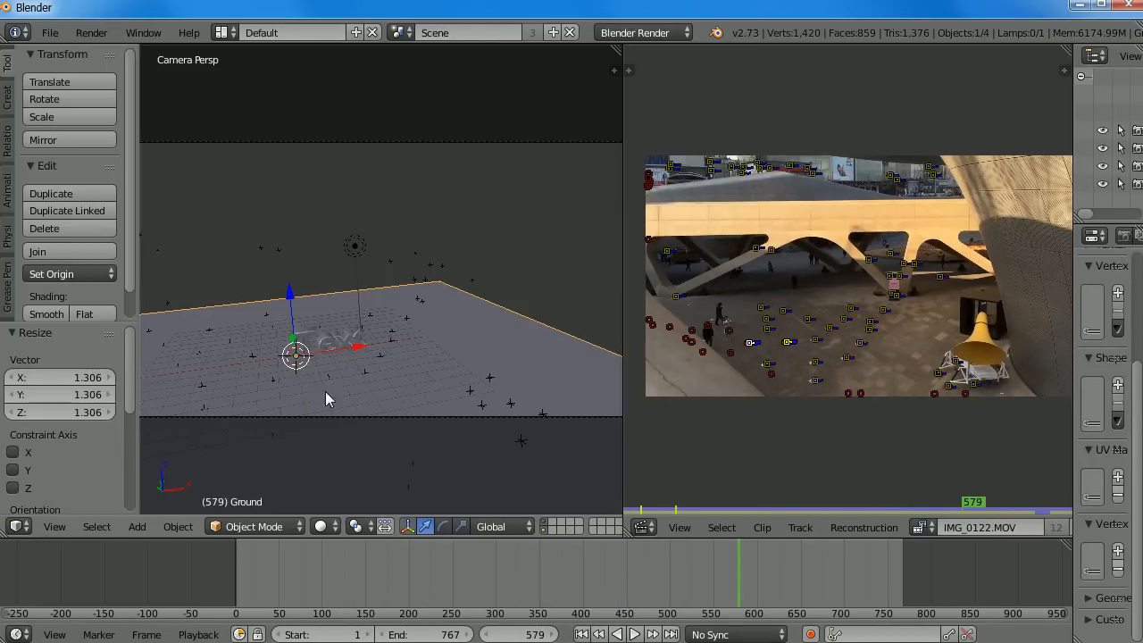
{"action": "right_click", "coordinate": [355, 248]}
{"action": "middle_click_drag", "start_coordinate": [478, 309], "coordinate": [321, 441]}
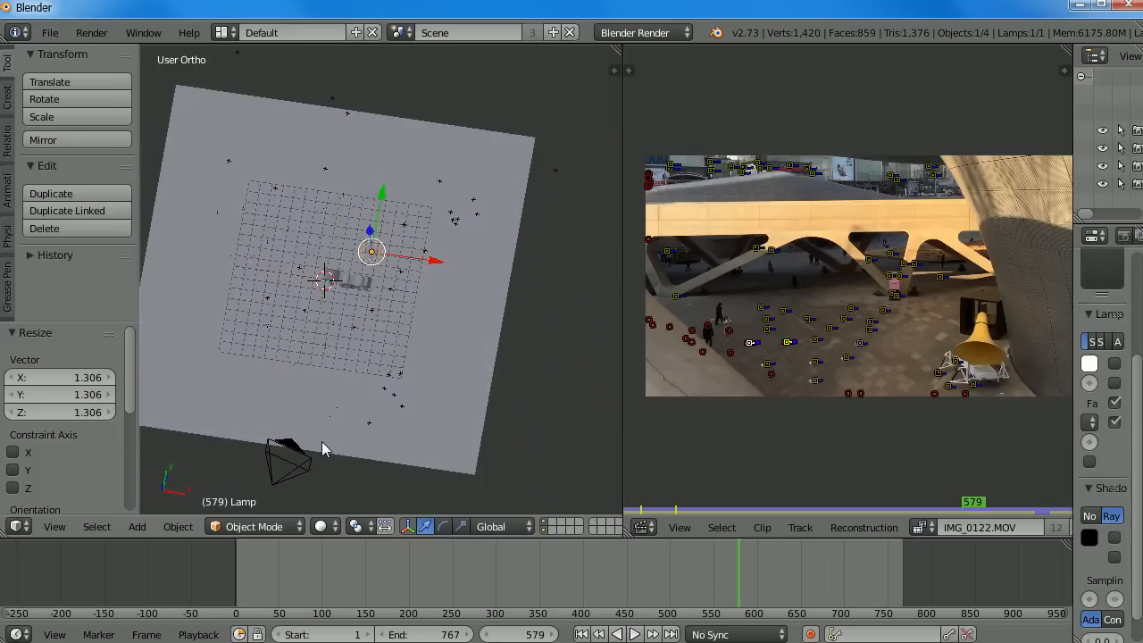
{"action": "key", "text": "KP_7"}
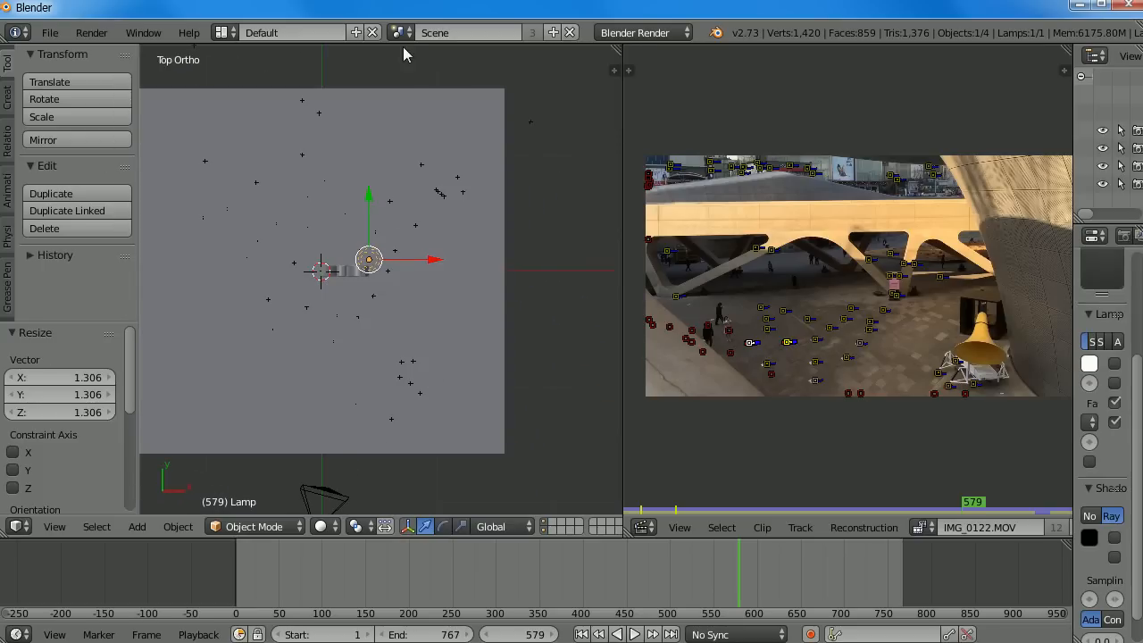
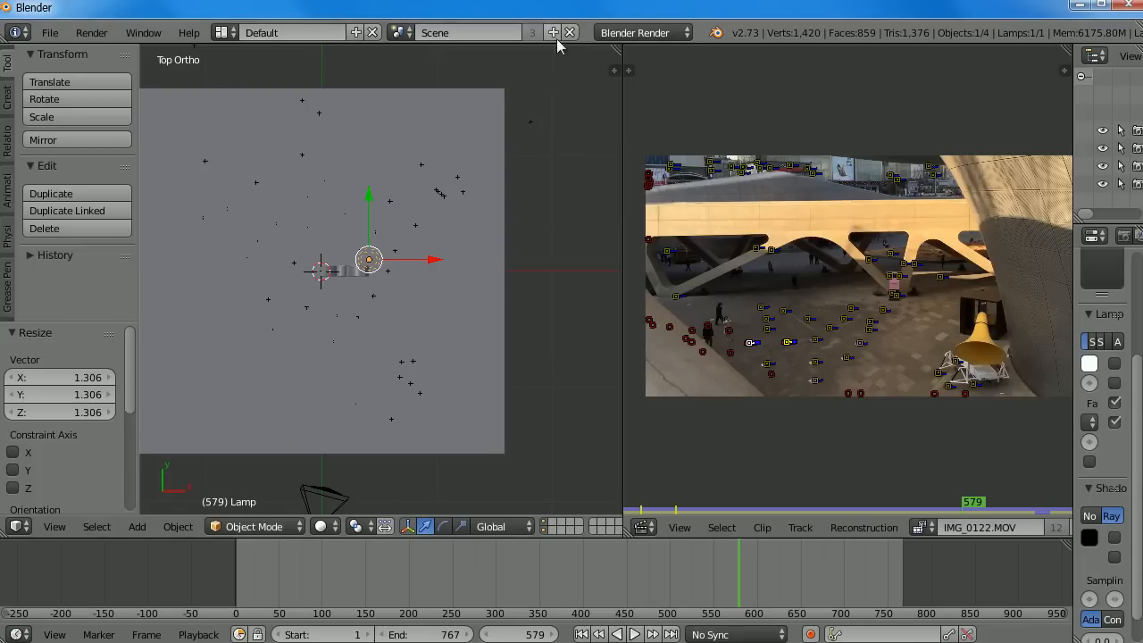
Switch the render engine to Cycles Render and enable shader nodes for the lamp
{"action": "left_click", "coordinate": [639, 33]}
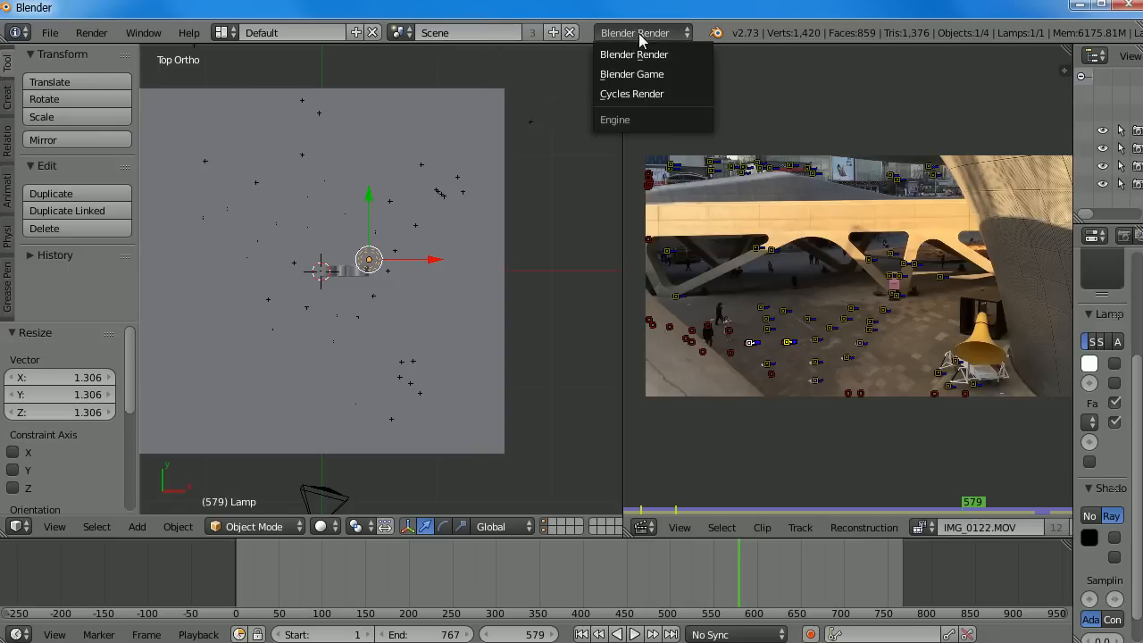
{"action": "left_click", "coordinate": [634, 92]}
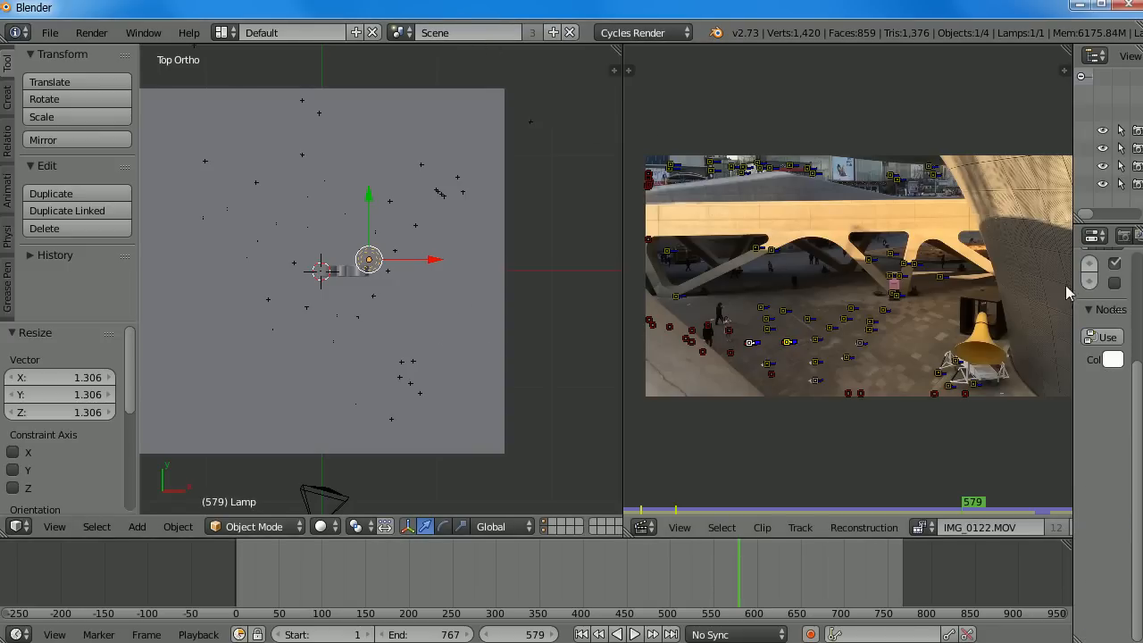
{"action": "left_click_drag", "start_coordinate": [1071, 291], "coordinate": [884, 291]}
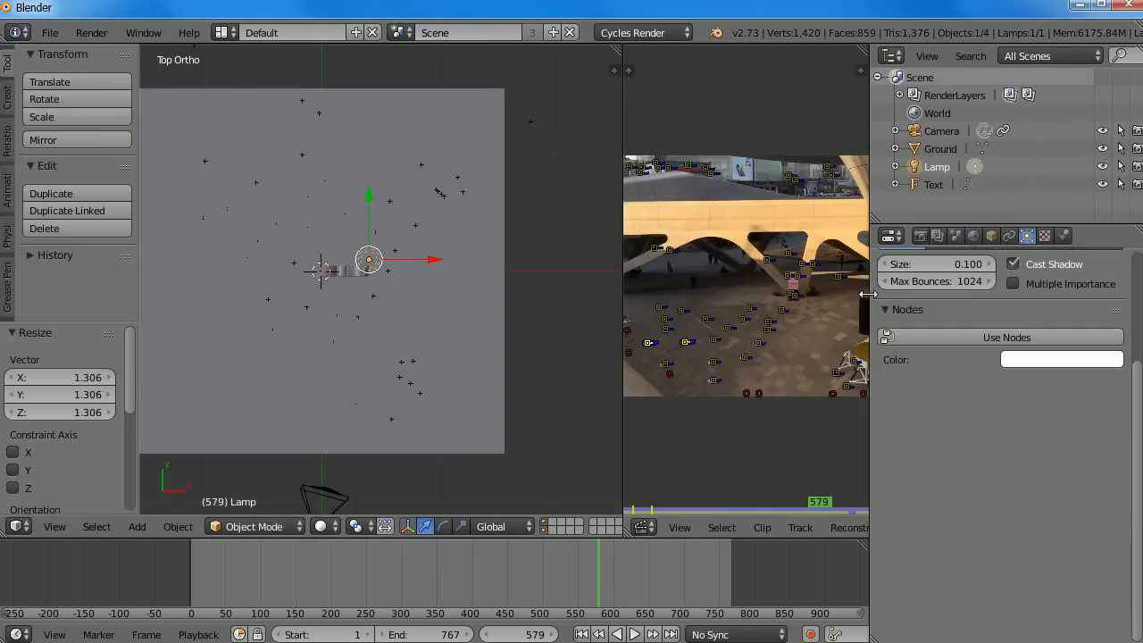
{"action": "left_click", "coordinate": [996, 331]}
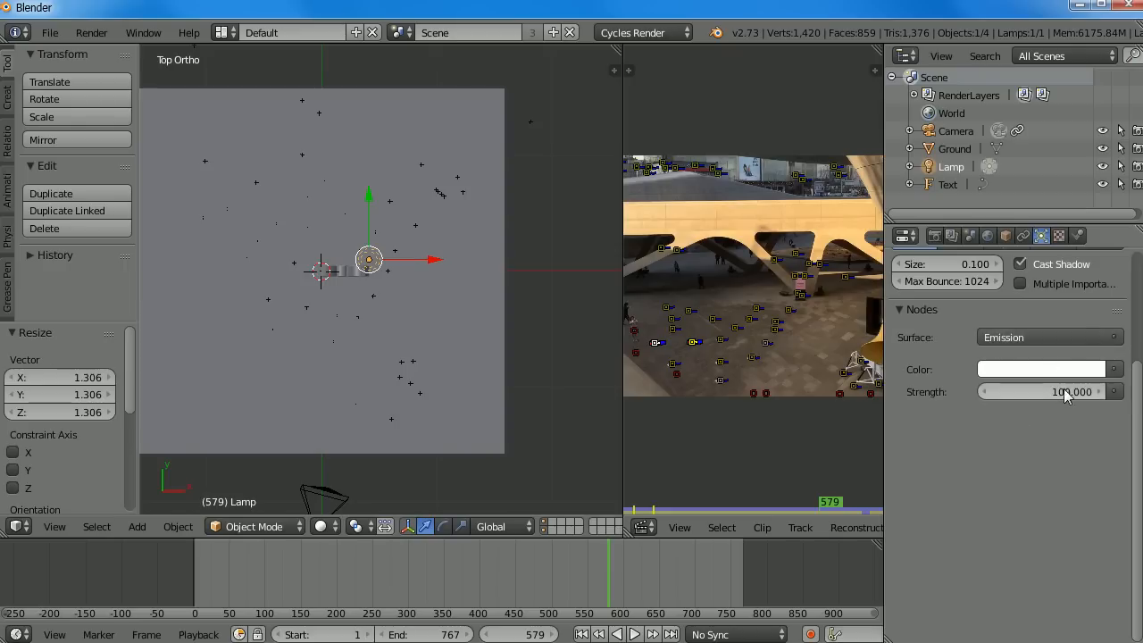
{"action": "left_click", "coordinate": [1068, 392]}
{"action": "key", "text": "Return"}
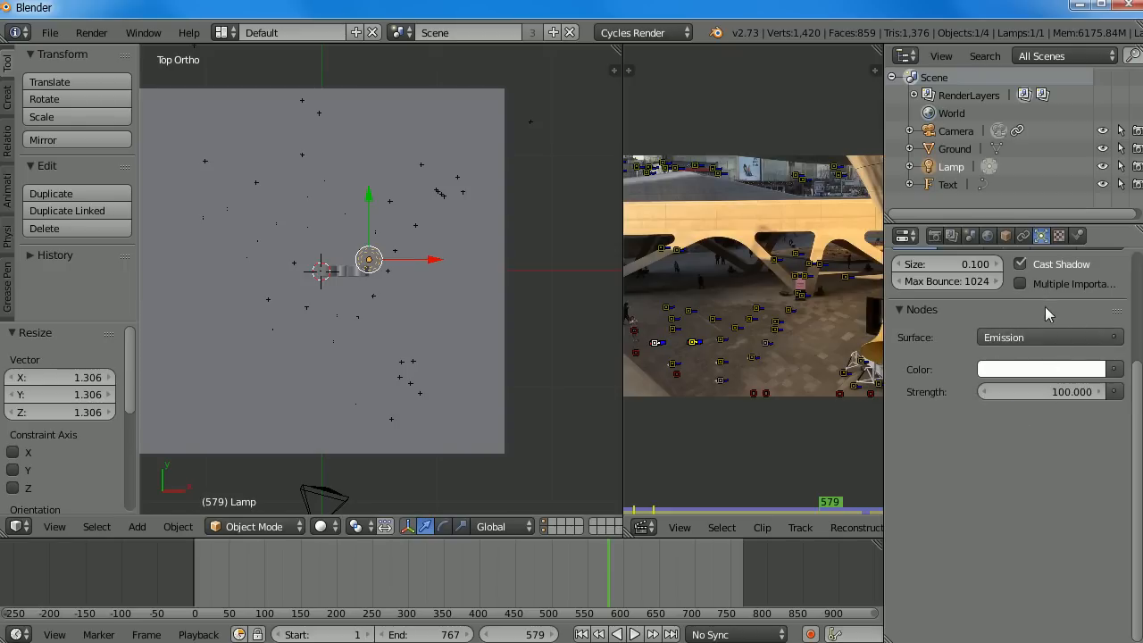
Change the lamp type to Sun and set its emission strength to 2
{"action": "scroll", "coordinate": [1139, 384], "scroll_direction": "up", "scroll_amount": 5}
{"action": "left_click", "coordinate": [960, 375]}
{"action": "left_click", "coordinate": [1051, 526]}
{"action": "type", "text": "2"}
{"action": "key", "text": "Return"}
Set the sun lamp's color by sampling the sunlit building facade in the footage
{"action": "left_click", "coordinate": [1071, 504]}
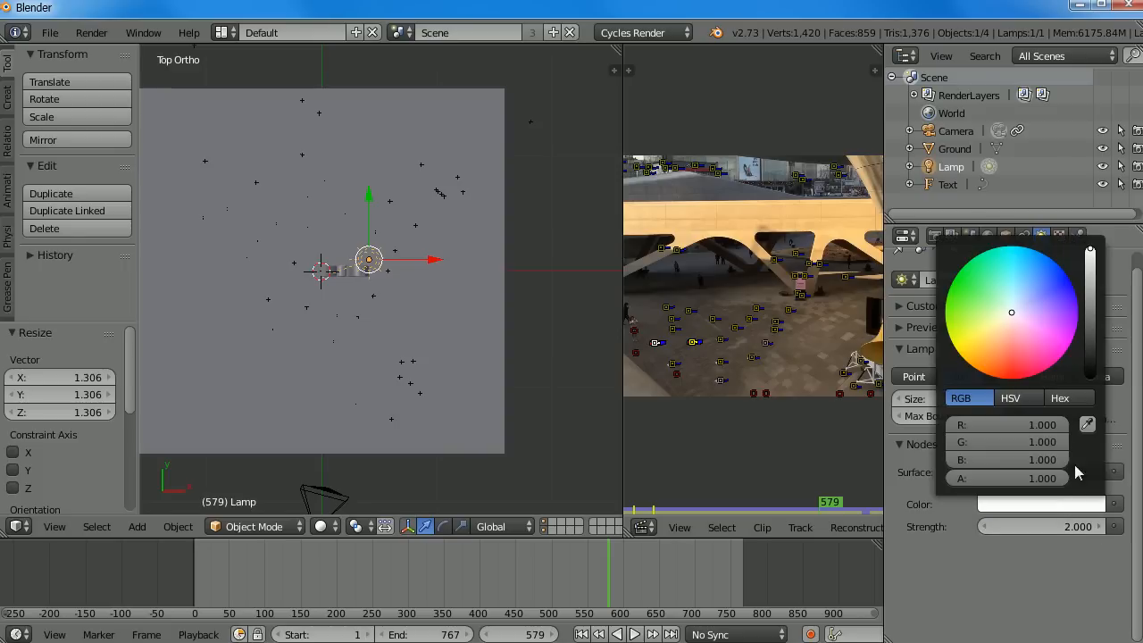
{"action": "left_click", "coordinate": [1087, 424]}
{"action": "left_click", "coordinate": [739, 219]}
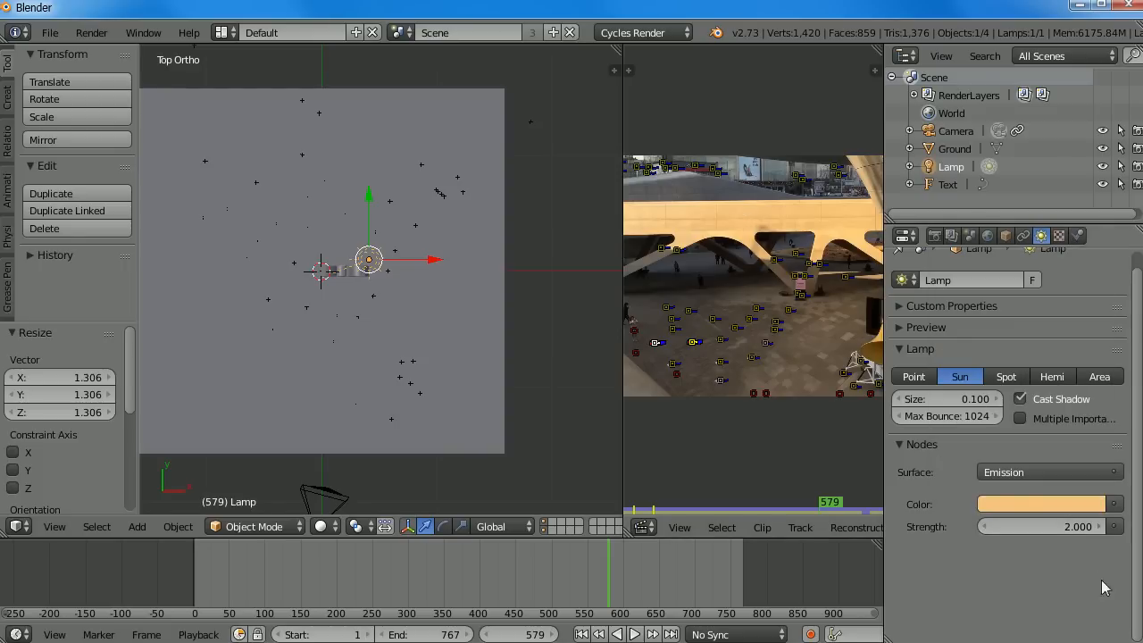
{"action": "left_click", "coordinate": [1035, 504]}
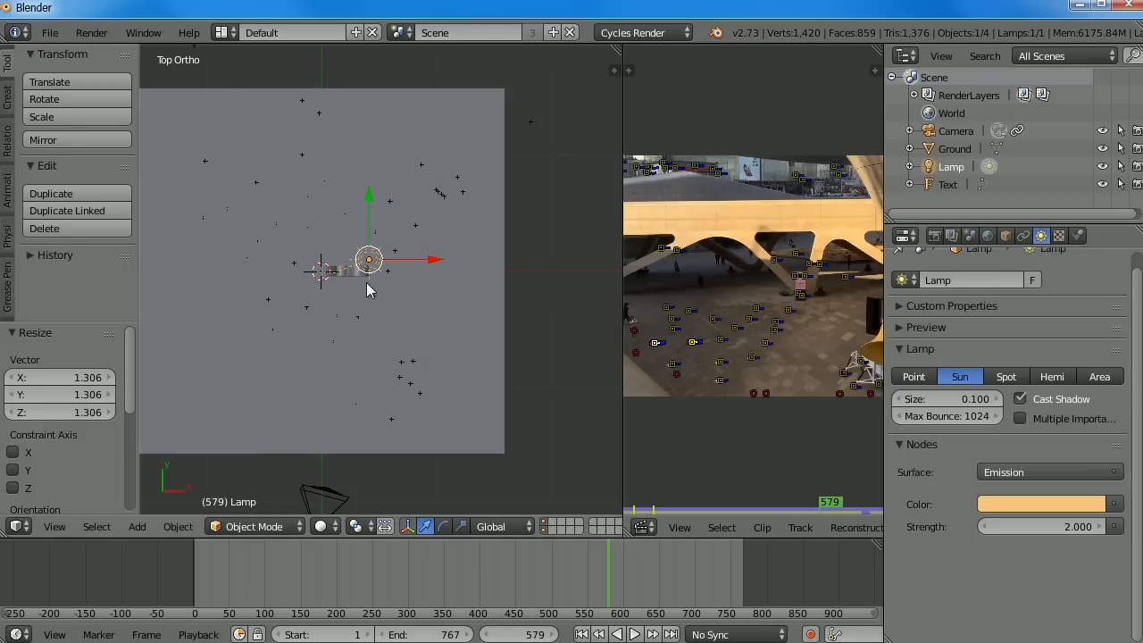
Move the lamp by X -14.821, Y 0.695 in top view, then by X 9.417, Z 12.196 in front view
{"action": "middle_click_drag", "start_coordinate": [270, 311], "coordinate": [375, 274], "text": "shift"}
{"action": "key", "text": "g"}
{"action": "left_click", "coordinate": [178, 248]}
{"action": "key", "text": "KP_1"}
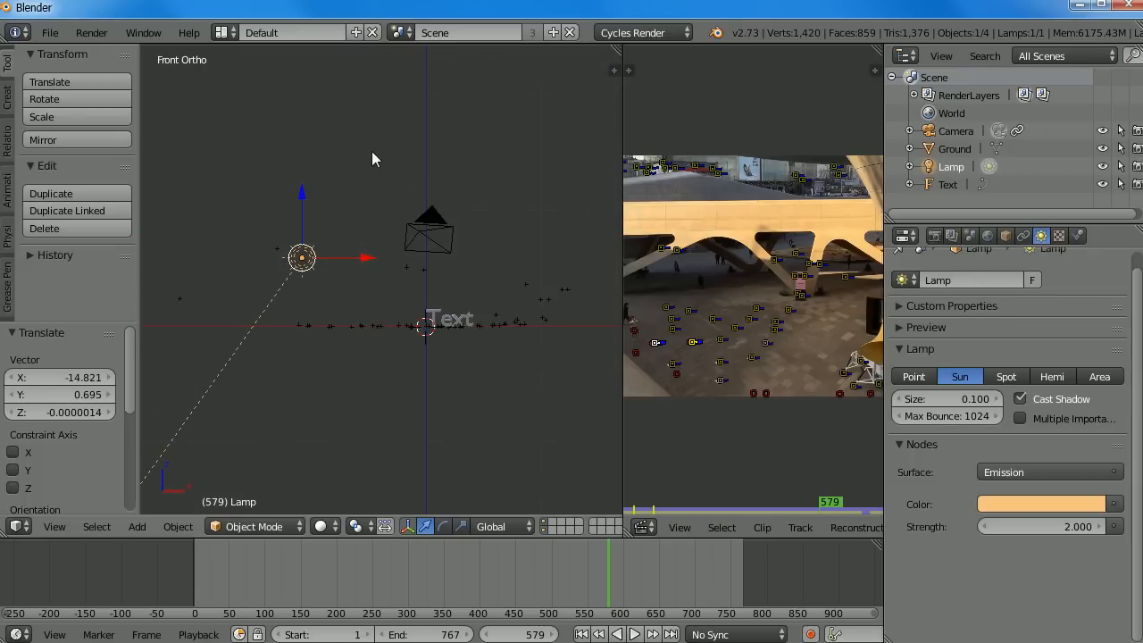
{"action": "key", "text": "g"}
{"action": "left_click", "coordinate": [538, 221]}
Rotate the sun lamp in the front view to aim steeply down past the text and shift it -0.386 along X
{"action": "key", "text": "r"}
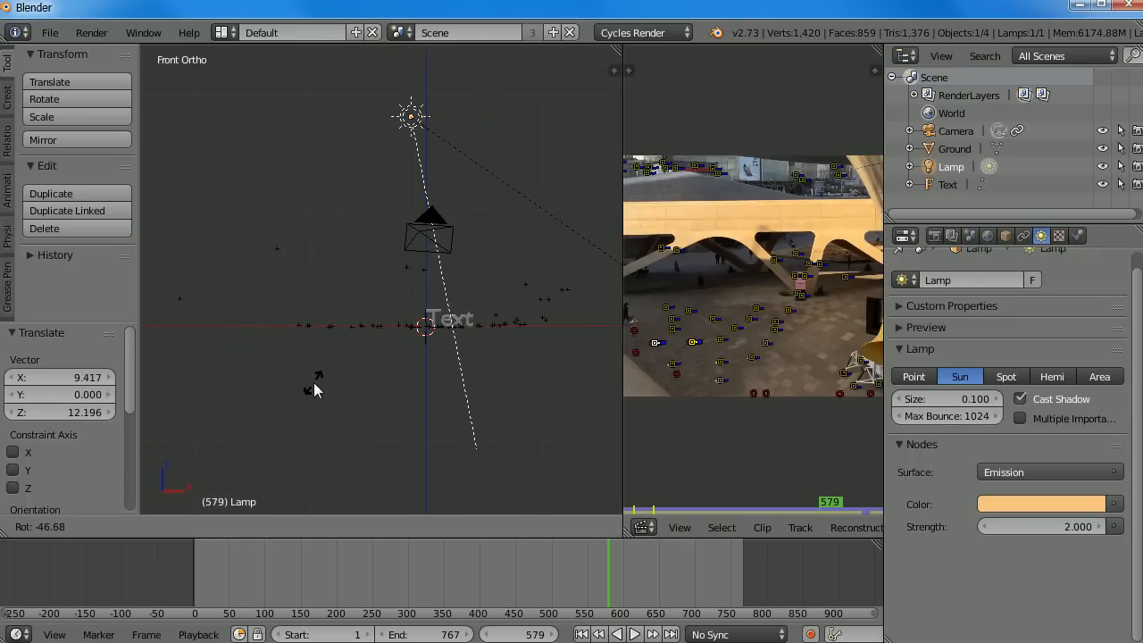
{"action": "left_click", "coordinate": [315, 392]}
{"action": "key", "text": "r"}
{"action": "left_click", "coordinate": [383, 394]}
{"action": "key", "text": "g"}
{"action": "left_click", "coordinate": [394, 394]}
{"action": "key", "text": "r"}
{"action": "left_click", "coordinate": [402, 403]}
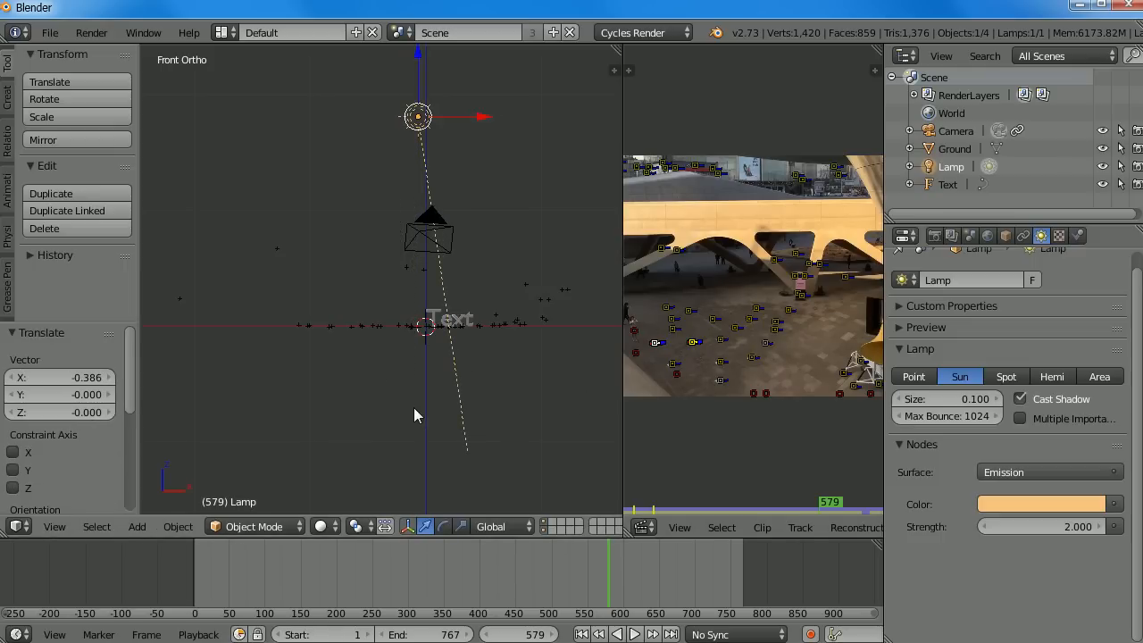
{"action": "middle_click_drag", "start_coordinate": [406, 399], "coordinate": [413, 417]}
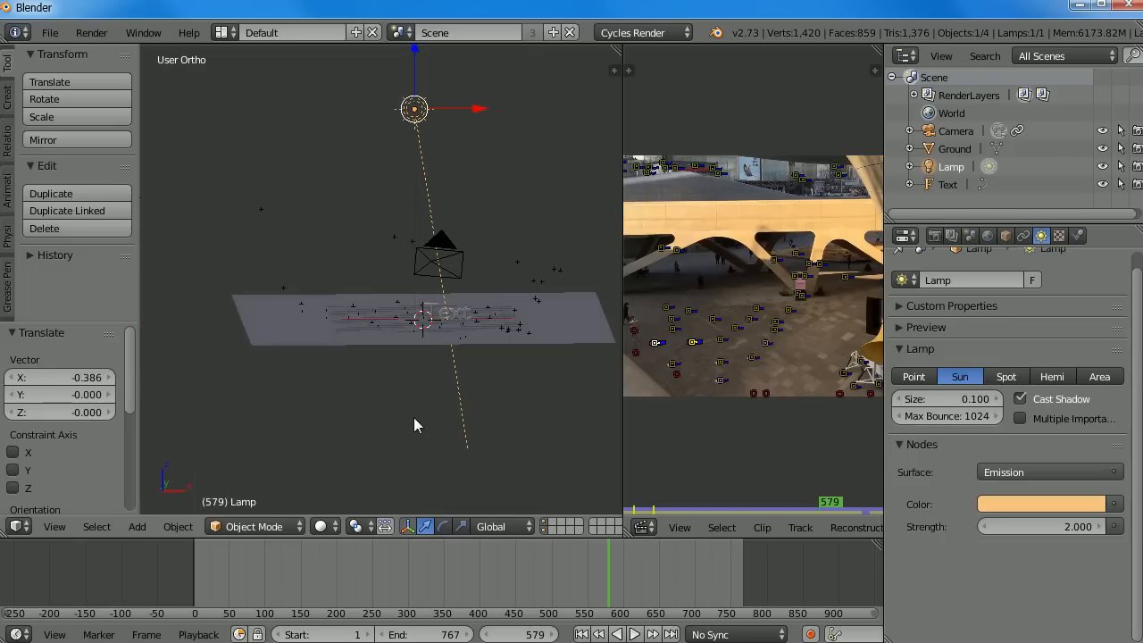
Select the text object from the camera view, set its font size to 5.570 and align its paragraph to Center
{"action": "key", "text": "KP_0"}
{"action": "right_click", "coordinate": [314, 338]}
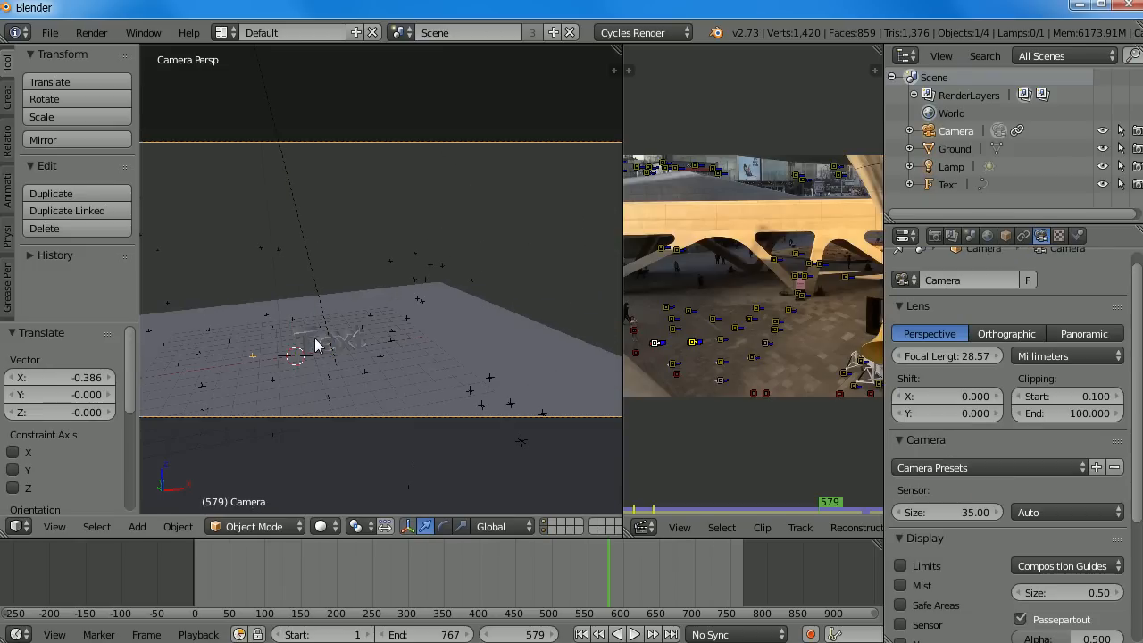
{"action": "right_click", "coordinate": [350, 337]}
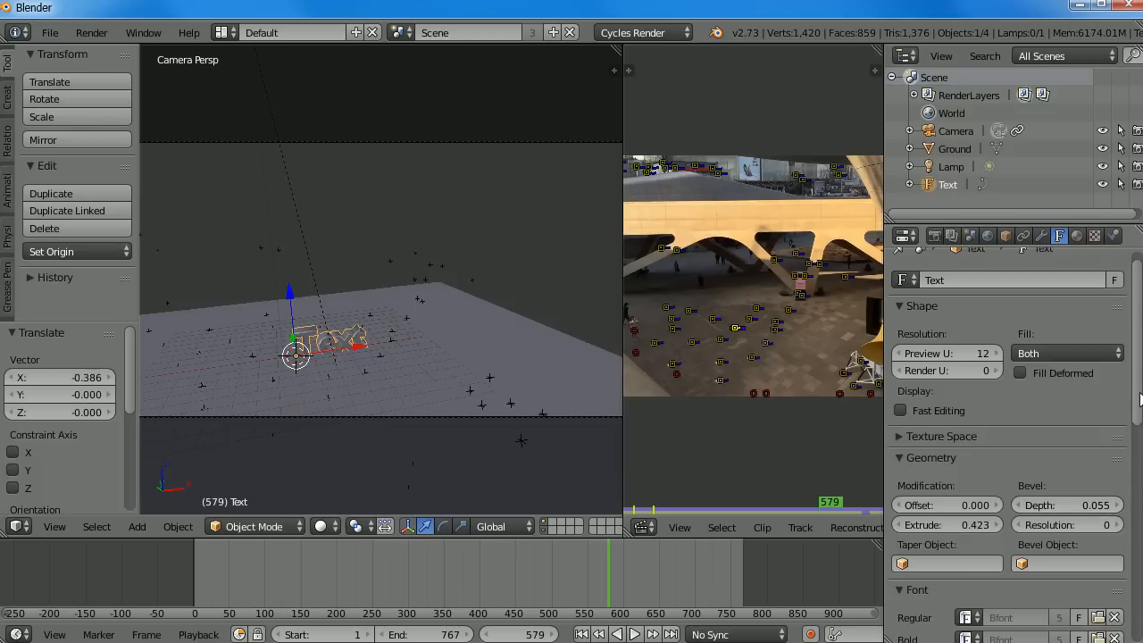
{"action": "left_click_drag", "start_coordinate": [1139, 399], "coordinate": [1139, 409]}
{"action": "scroll", "coordinate": [999, 483], "scroll_direction": "down", "scroll_amount": 6}
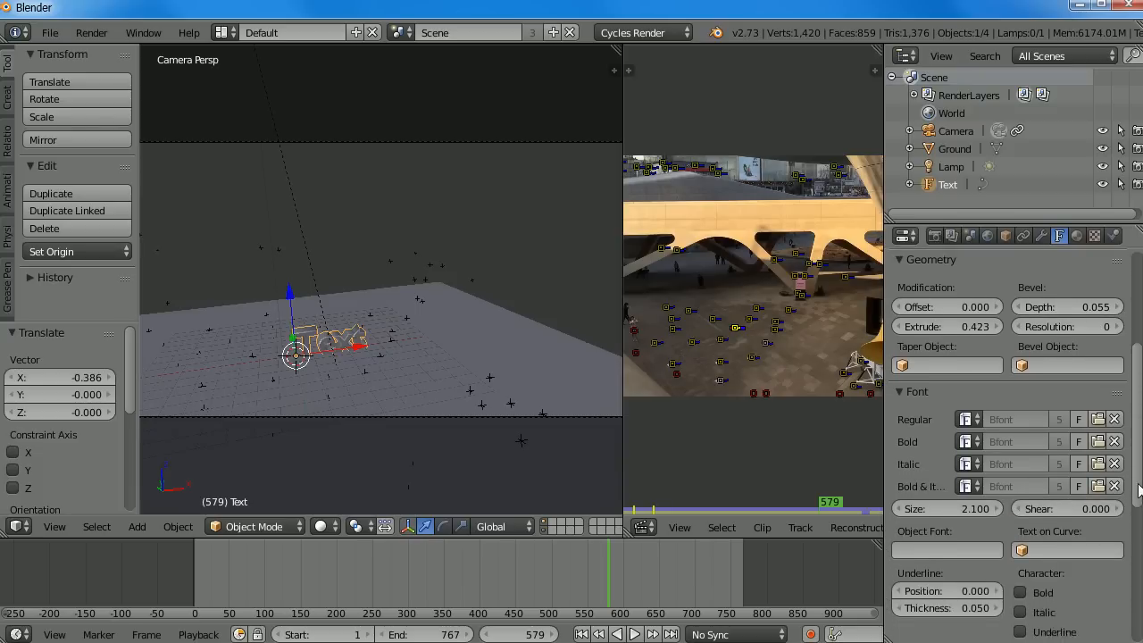
{"action": "left_click_drag", "start_coordinate": [999, 483], "coordinate": [1109, 484]}
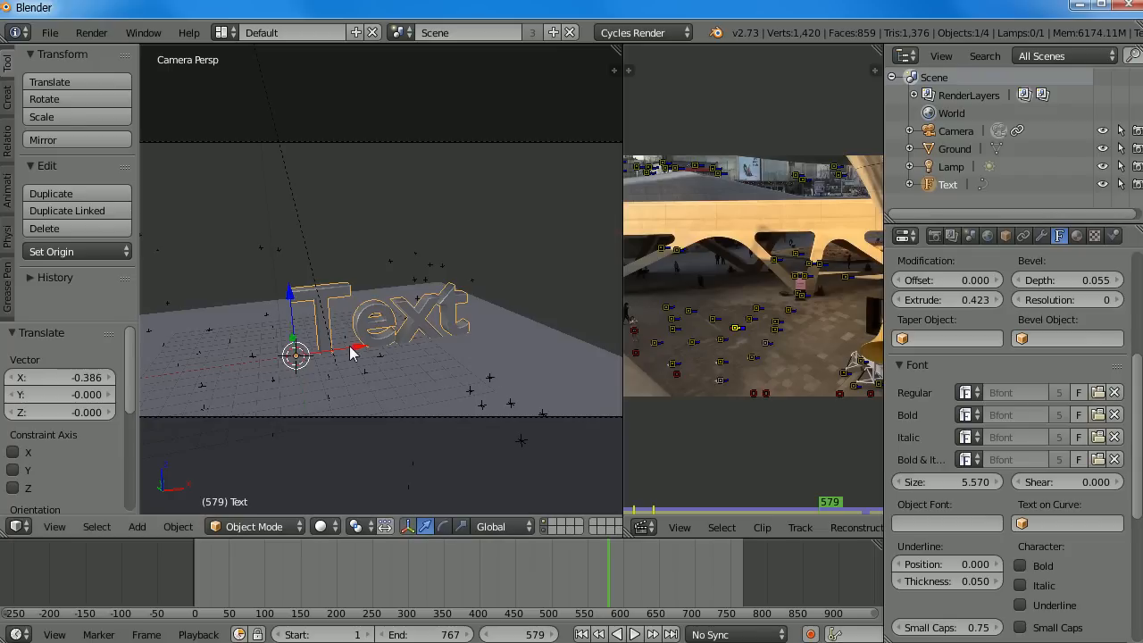
{"action": "scroll", "coordinate": [935, 575], "scroll_direction": "down", "scroll_amount": 3}
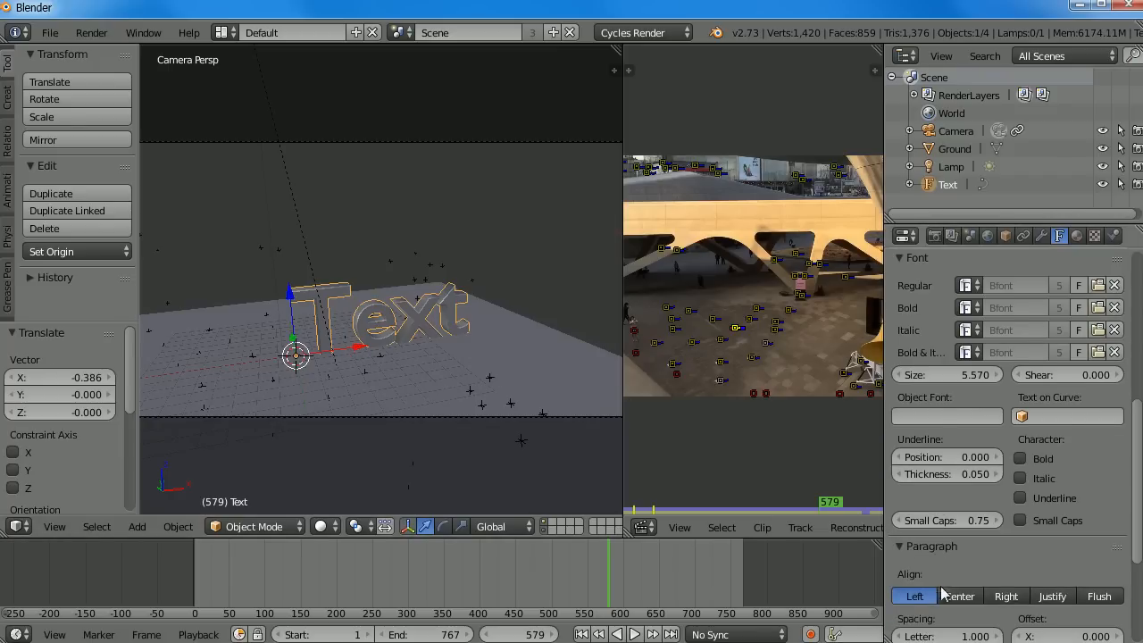
{"action": "left_click", "coordinate": [958, 596]}
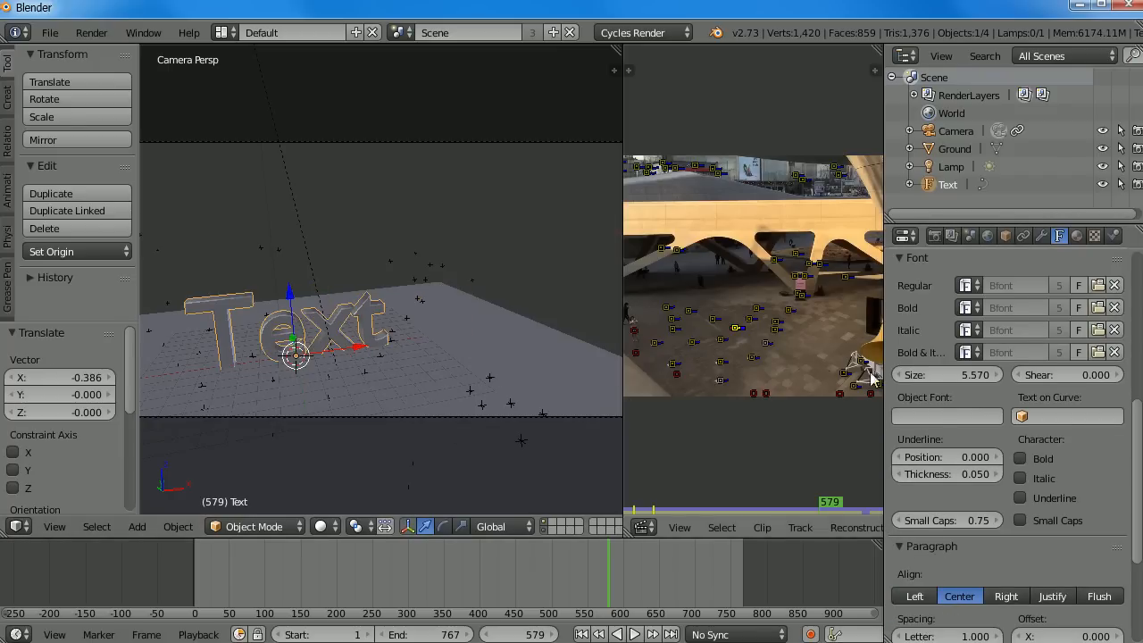
Move the text 0.717 along X and set its font size to 5.190
{"action": "middle_click_drag", "start_coordinate": [346, 370], "coordinate": [510, 374], "text": "shift"}
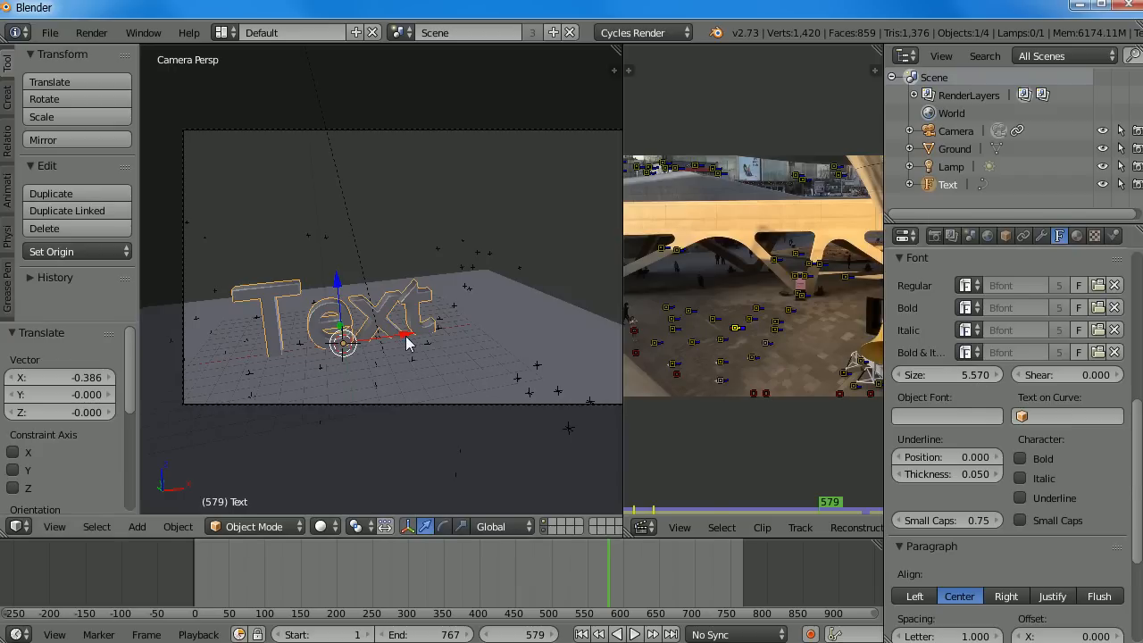
{"action": "left_click_drag", "start_coordinate": [400, 342], "coordinate": [414, 340]}
{"action": "left_click_drag", "start_coordinate": [963, 375], "coordinate": [930, 375]}
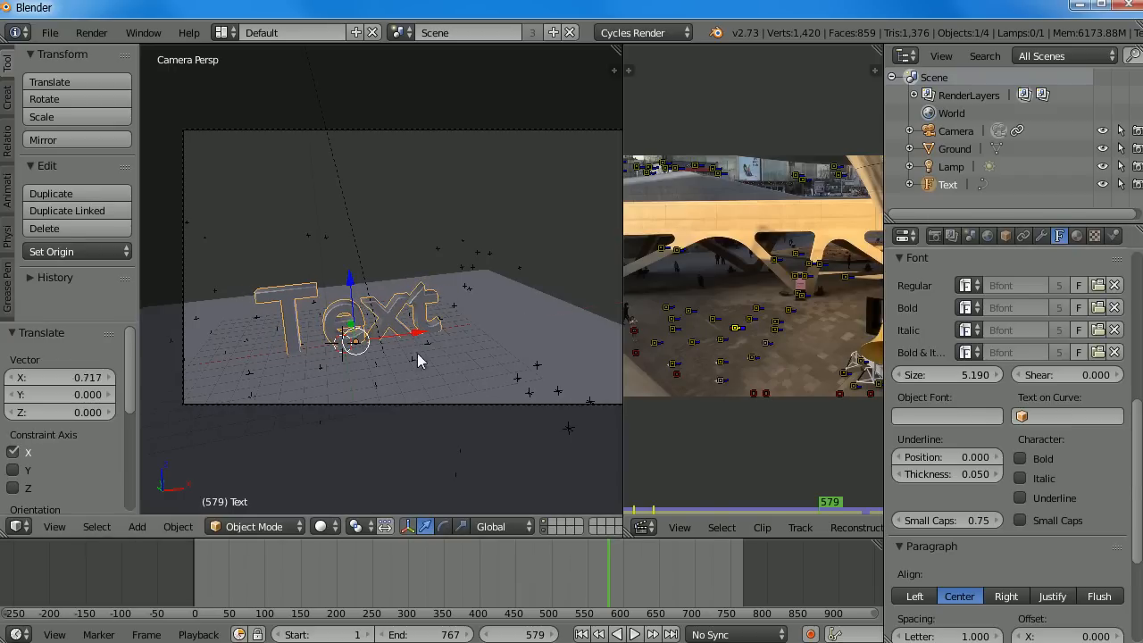
Go to frame 443 and render it to check the enlarged text against the footage
{"action": "left_click_drag", "start_coordinate": [369, 568], "coordinate": [512, 589]}
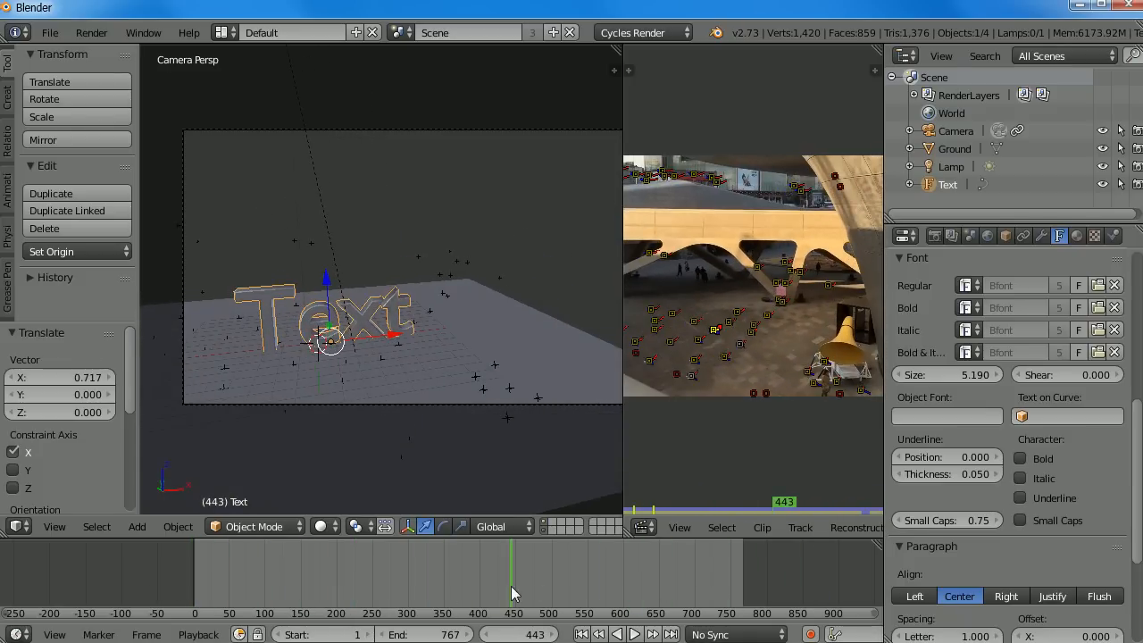
{"action": "key", "text": "F12"}
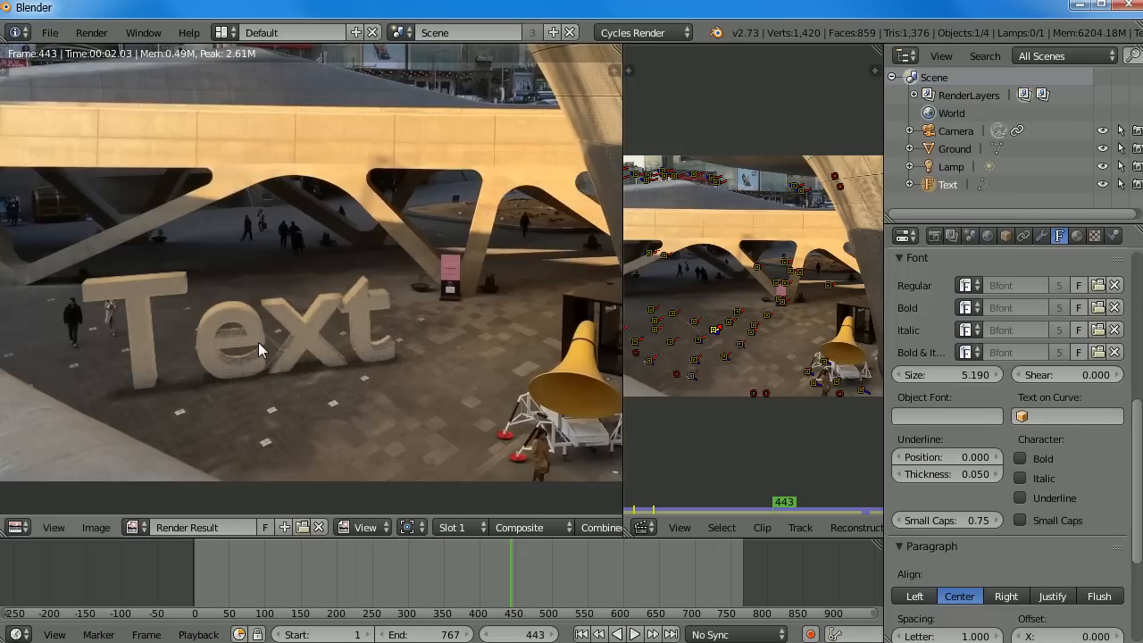
{"action": "key", "text": "Escape"}
Move the sun lamp toward negative X in front view and rotate it -11.451° to aim down at the text
{"action": "middle_click_drag", "start_coordinate": [411, 311], "coordinate": [416, 196]}
{"action": "right_click", "coordinate": [321, 169]}
{"action": "key", "text": "KP_1"}
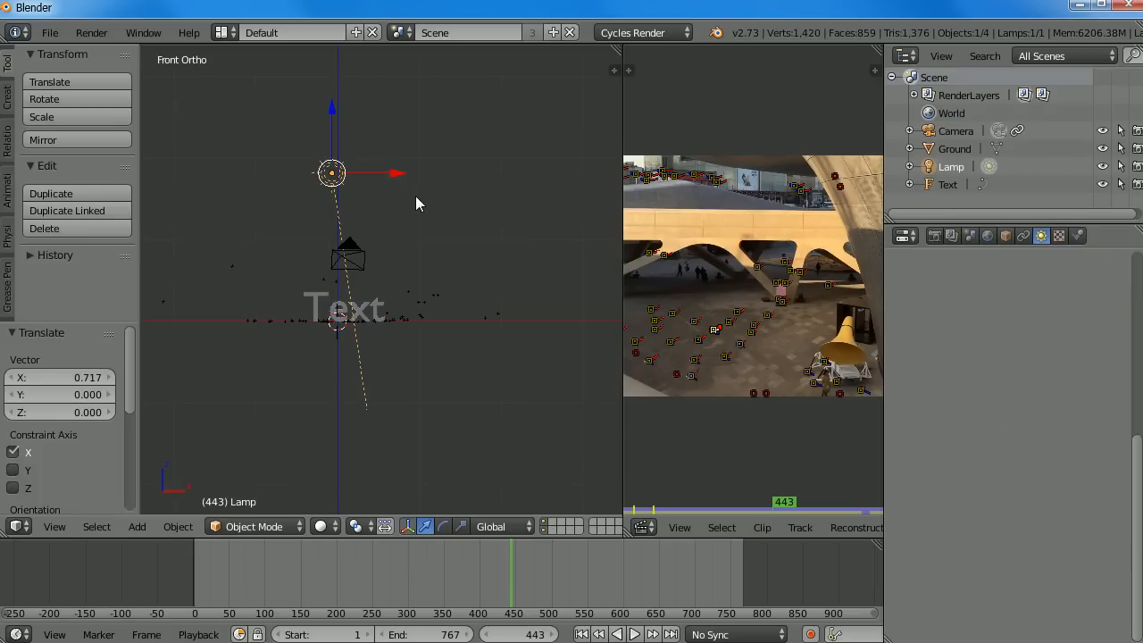
{"action": "key", "text": "g"}
{"action": "left_click", "coordinate": [359, 280]}
{"action": "key", "text": "r"}
{"action": "left_click", "coordinate": [408, 382]}
Lighten the sun lamp's color to R 0.913, G 0.677, B 0.391 and set its strength to 1
{"action": "left_click", "coordinate": [1039, 237]}
{"action": "left_click", "coordinate": [1038, 524]}
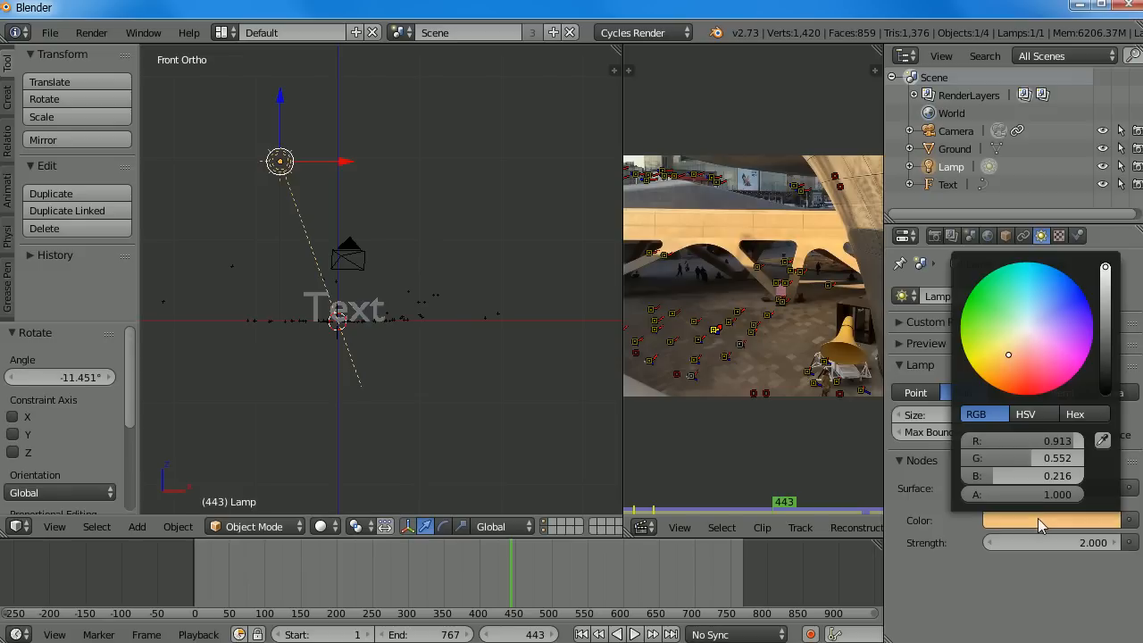
{"action": "left_click_drag", "start_coordinate": [1015, 350], "coordinate": [1015, 345]}
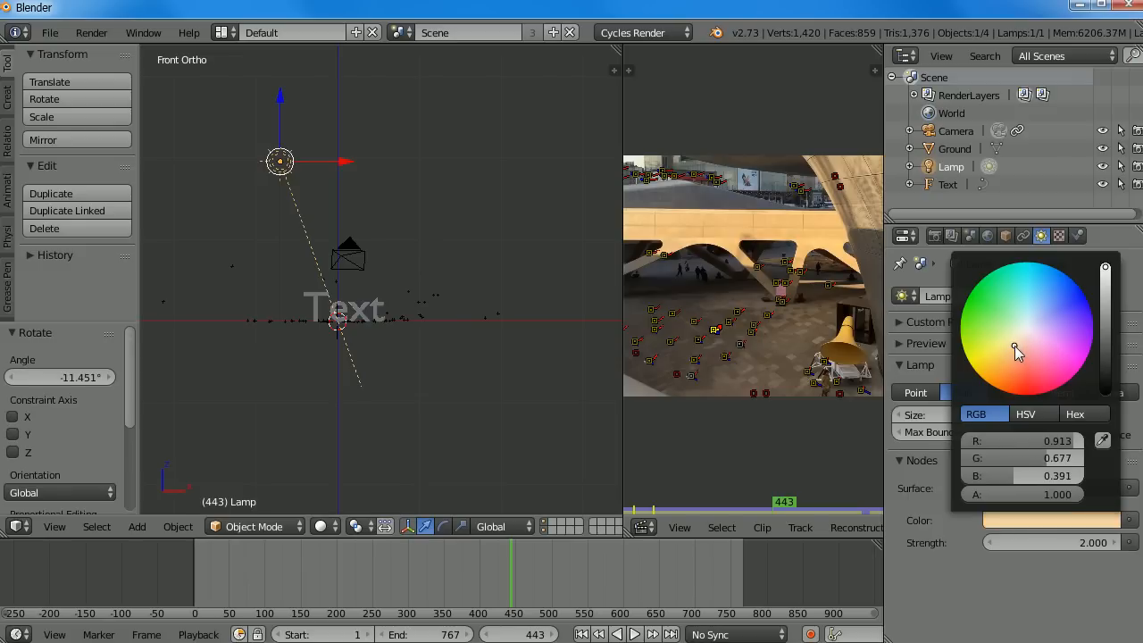
{"action": "left_click", "coordinate": [1093, 540]}
{"action": "type", "text": "1"}
{"action": "key", "text": "Return"}
Render frame 443 through the camera to check the lamp's new color and strength
{"action": "key", "text": "KP_0"}
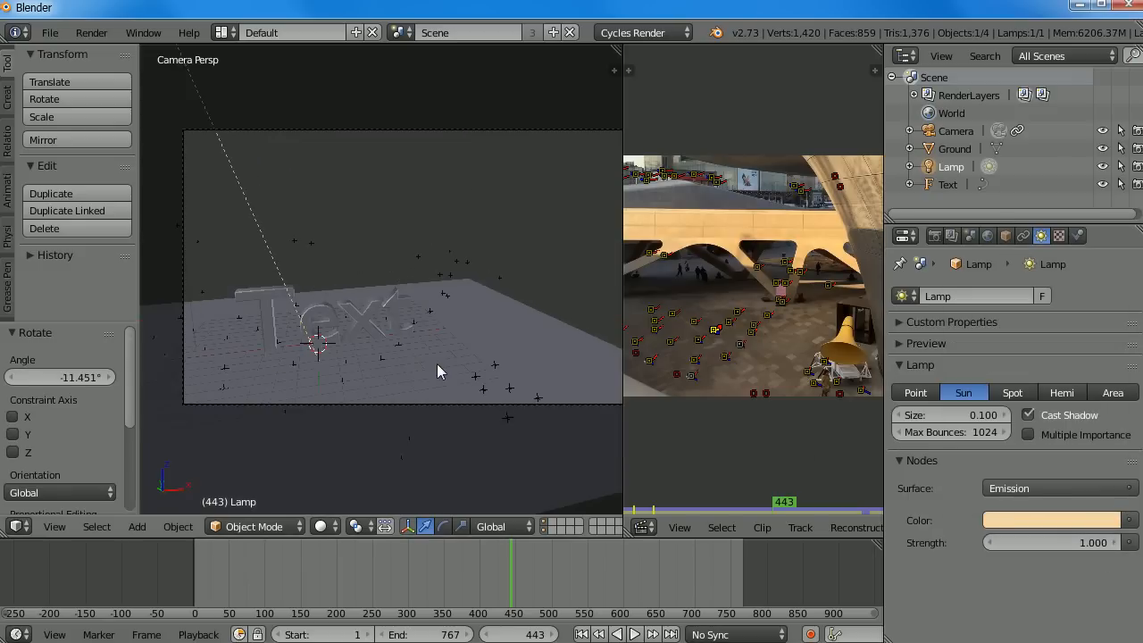
{"action": "key", "text": "F12"}
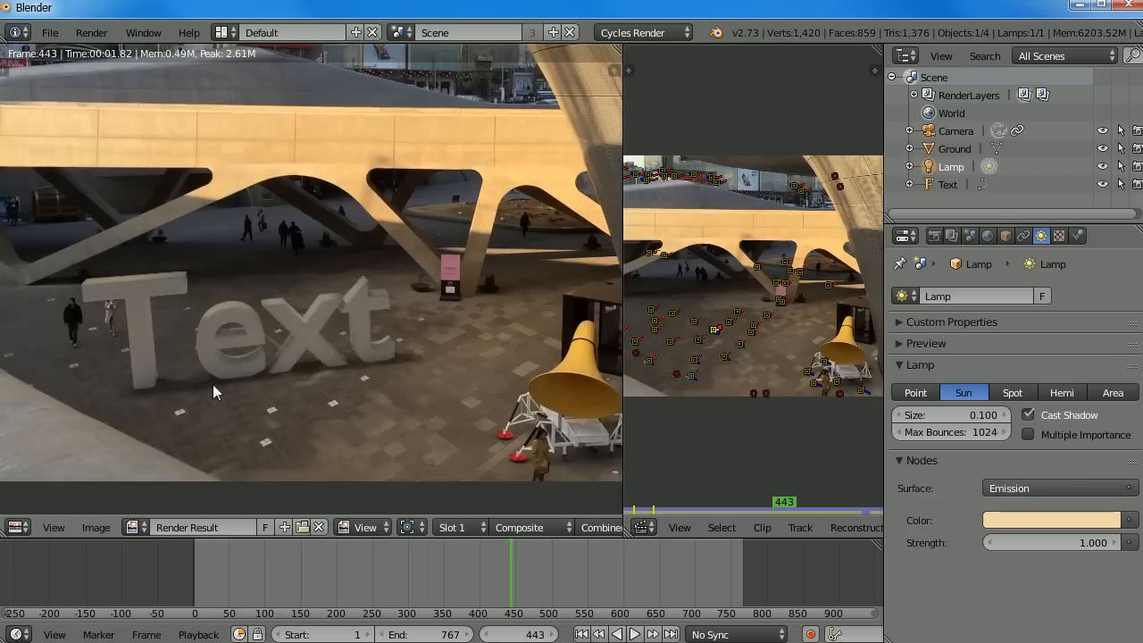
{"action": "key", "text": "Escape"}
Select the text in the camera view and move it 1.001 along X
{"action": "right_click", "coordinate": [355, 330]}
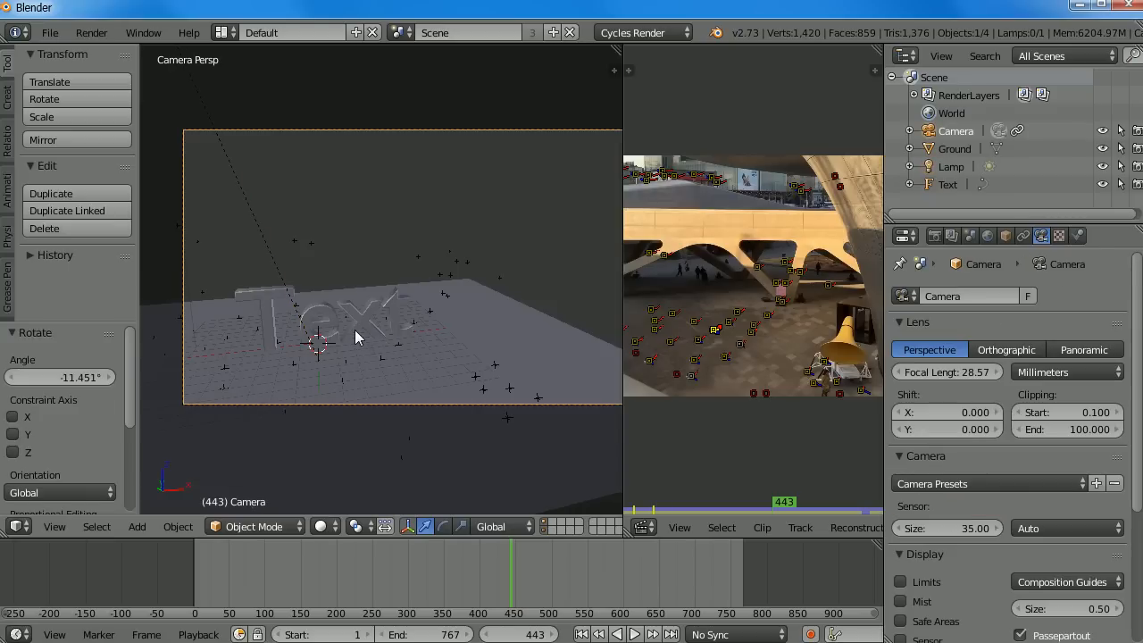
{"action": "right_click", "coordinate": [366, 329]}
{"action": "left_click_drag", "start_coordinate": [391, 335], "coordinate": [410, 334]}
Rotate the sun lamp about -38° in top view and move it by X 0.695, Y -1.959, in line with the text
{"action": "middle_click_drag", "start_coordinate": [409, 333], "coordinate": [342, 380]}
{"action": "right_click", "coordinate": [328, 232]}
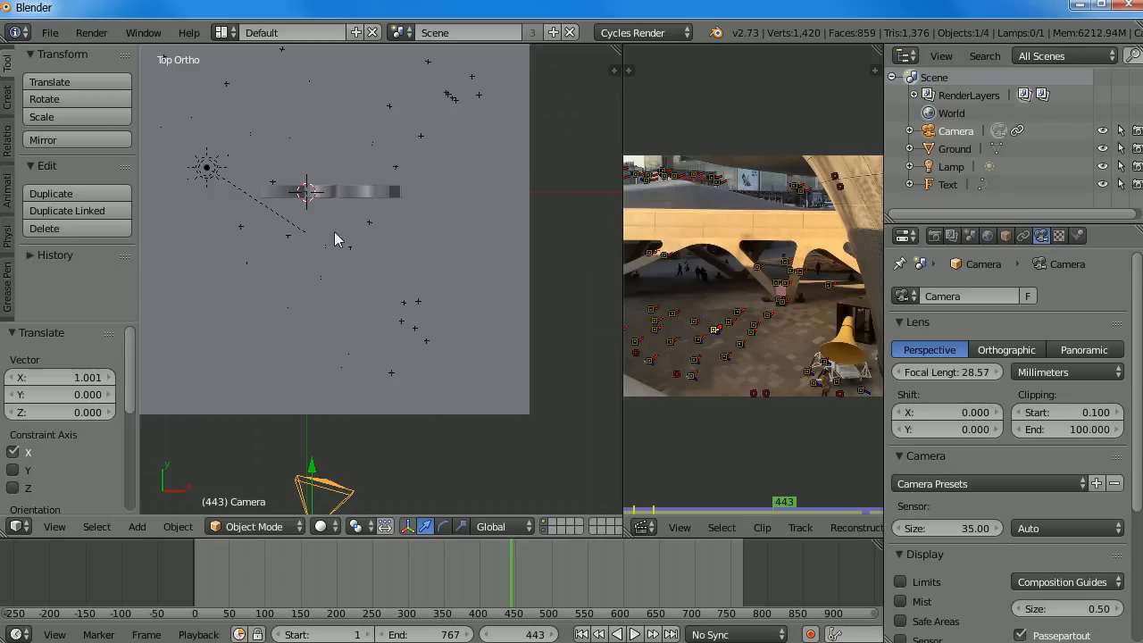
{"action": "key", "text": "g"}
{"action": "right_click", "coordinate": [211, 168]}
{"action": "middle_click_drag", "start_coordinate": [289, 289], "coordinate": [357, 265]}
{"action": "right_click", "coordinate": [296, 171]}
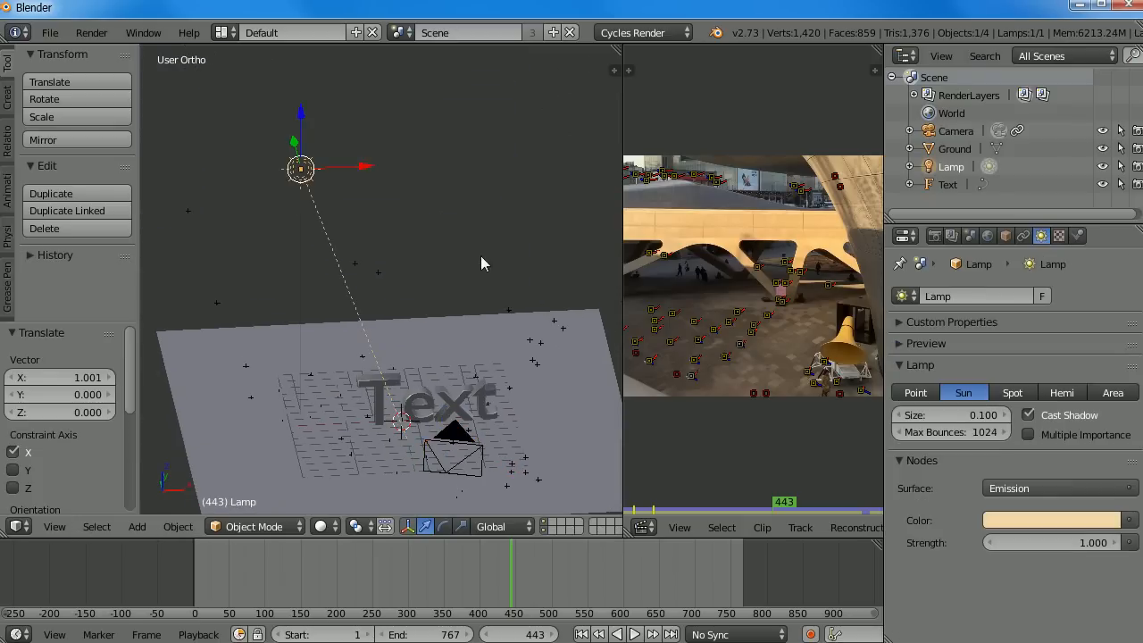
{"action": "key", "text": "KP_7"}
{"action": "key", "text": "r"}
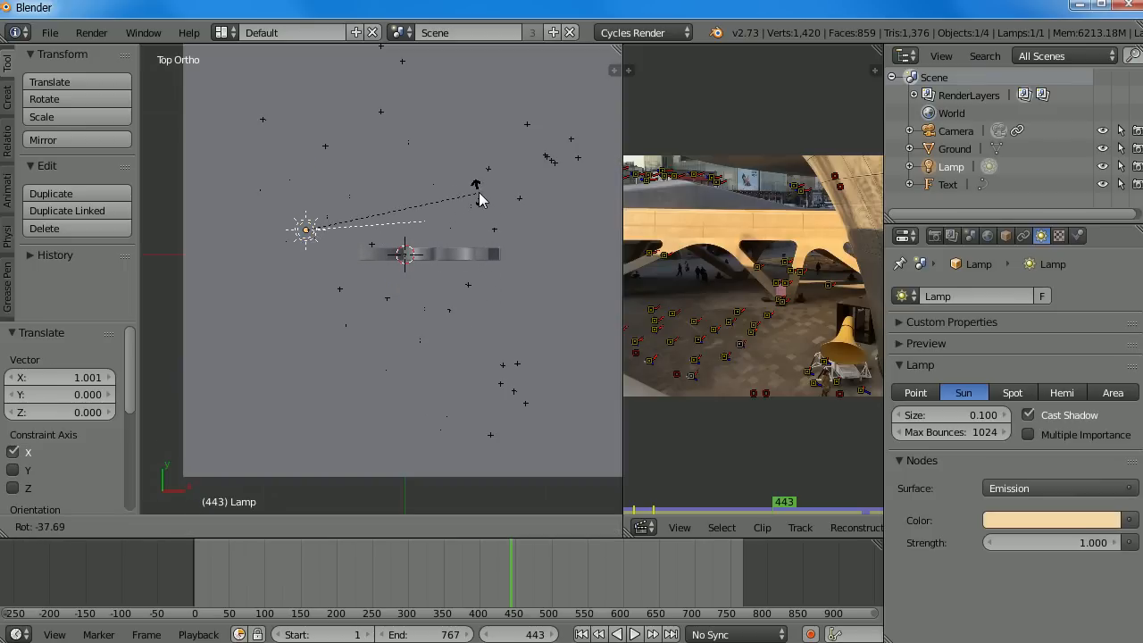
{"action": "left_click", "coordinate": [478, 198]}
{"action": "key", "text": "g"}
{"action": "left_click", "coordinate": [379, 309]}
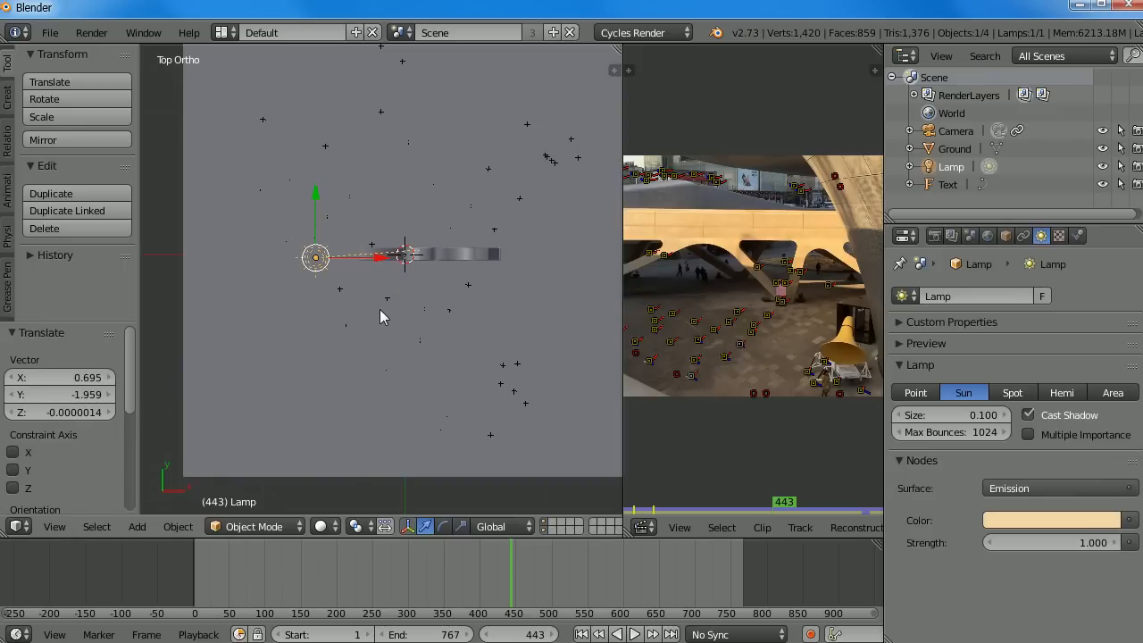
Check the lamp's aim in front view and render the frame through the camera to inspect the shadow direction
{"action": "key", "text": "KP_1"}
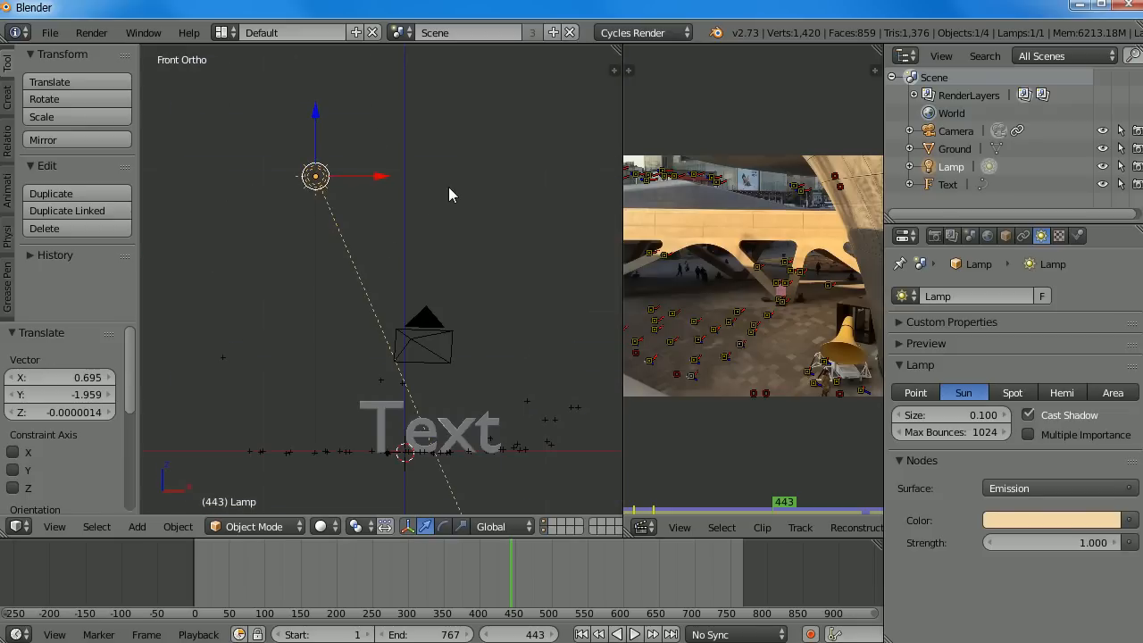
{"action": "key", "text": "KP_0"}
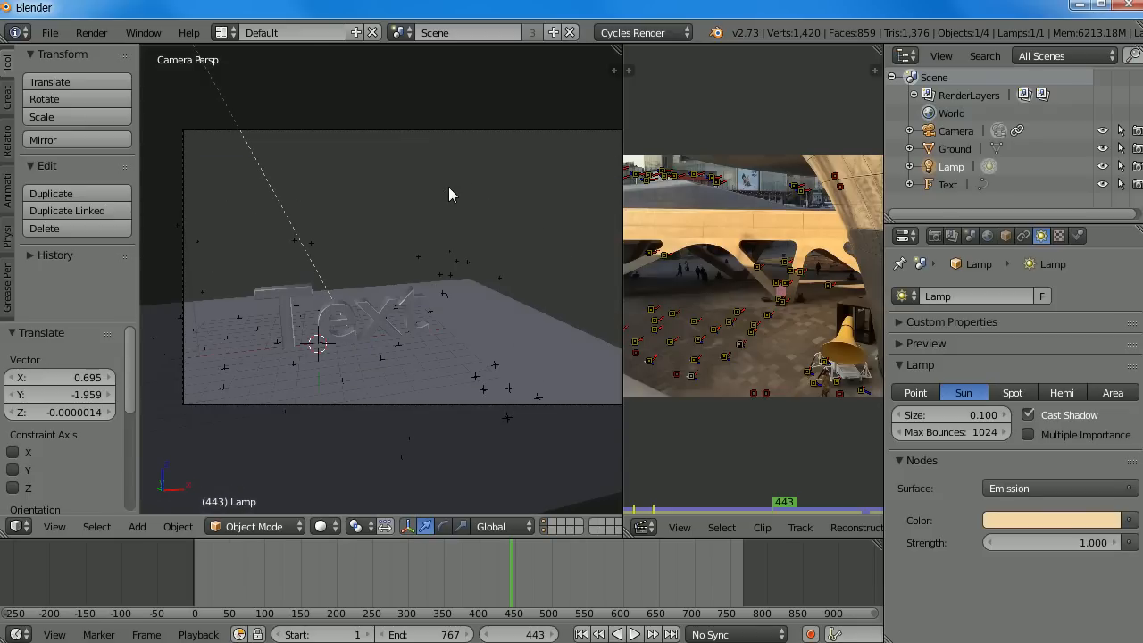
{"action": "key", "text": "F12"}
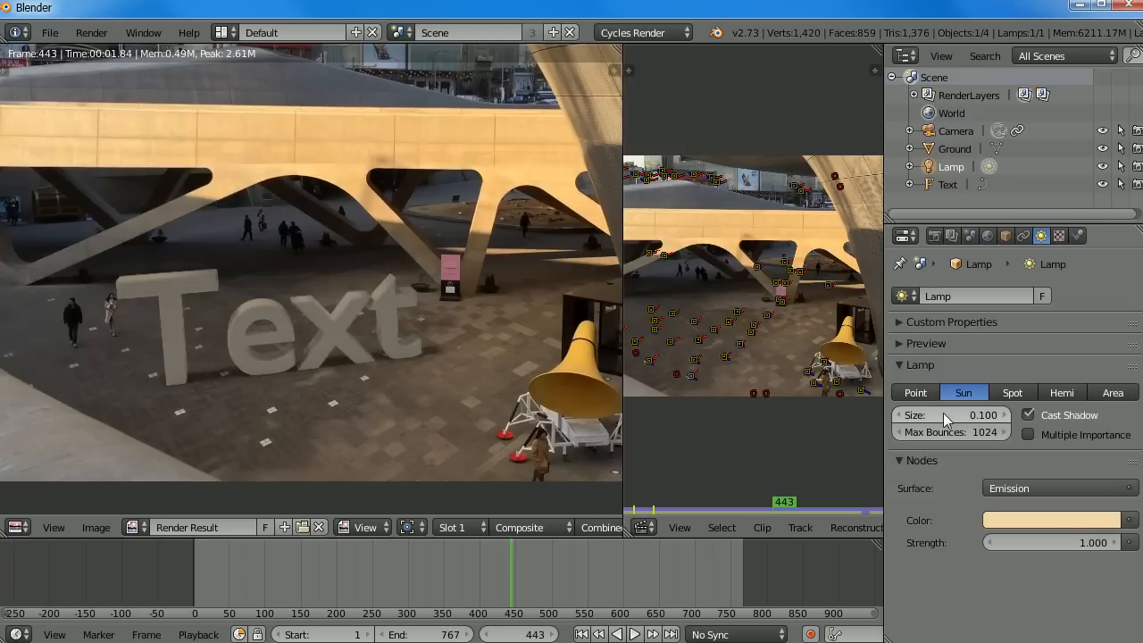
Try a sun lamp size of 10 and render the frame to judge the shadow softness
{"action": "left_click", "coordinate": [971, 417]}
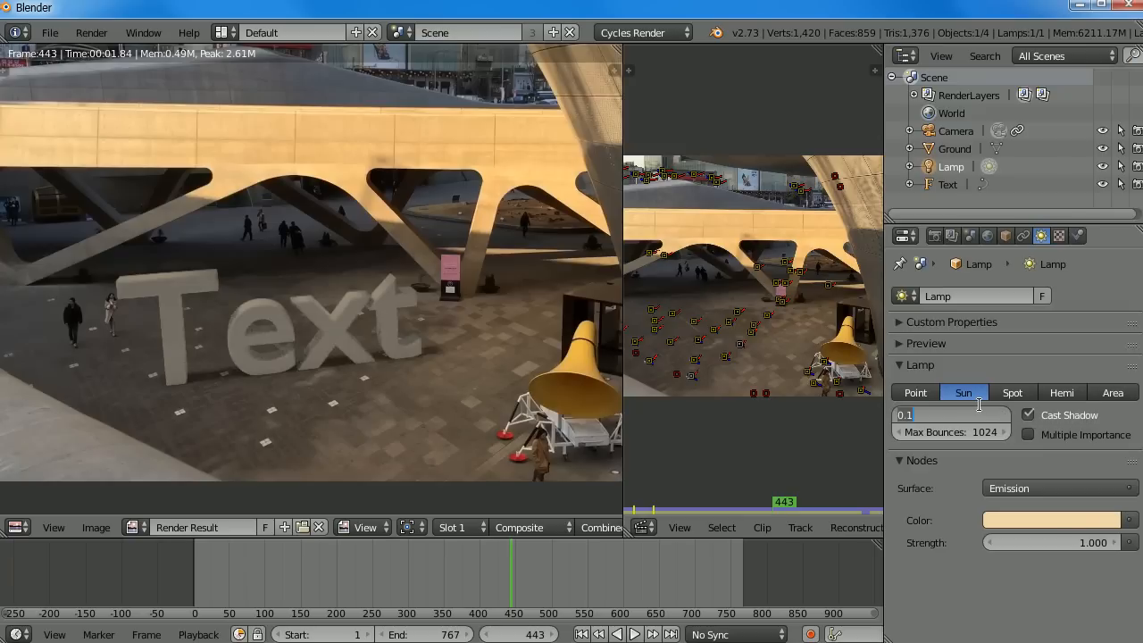
{"action": "type", "text": "10"}
{"action": "key", "text": "Return"}
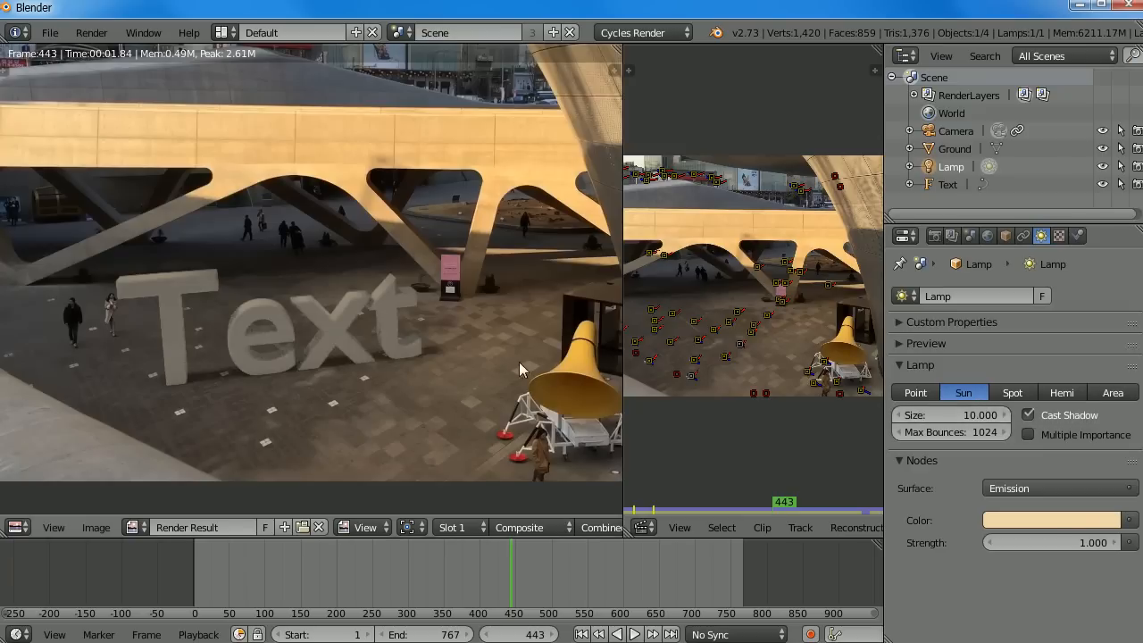
{"action": "key", "text": "F12"}
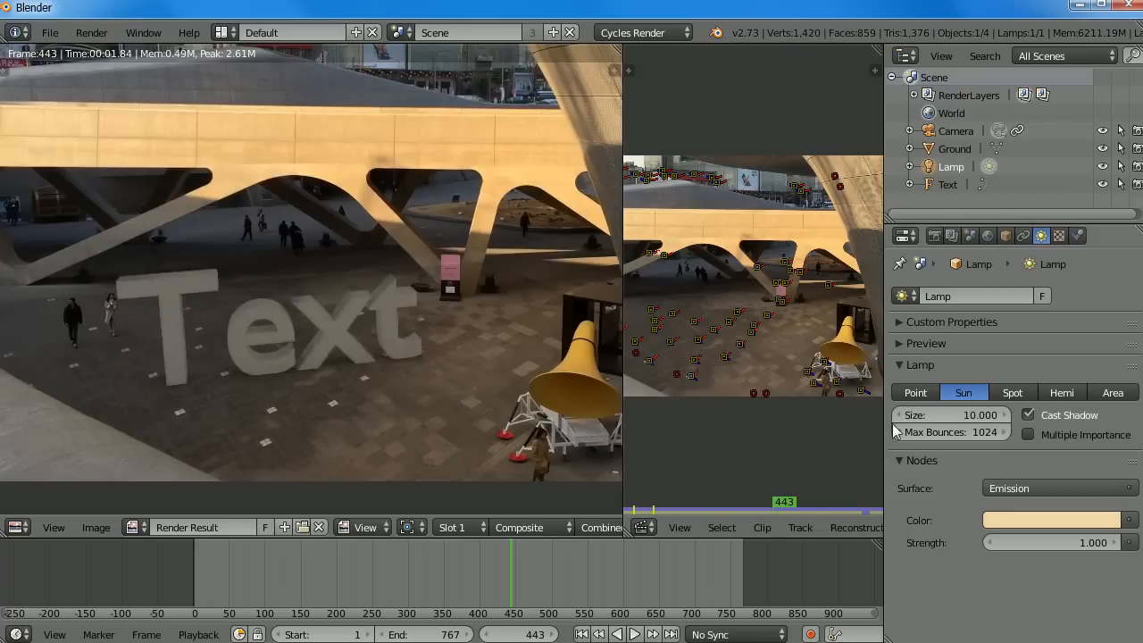
Set the sun lamp's size to 3 and render the frame to check the shadow softness
{"action": "left_click", "coordinate": [977, 415]}
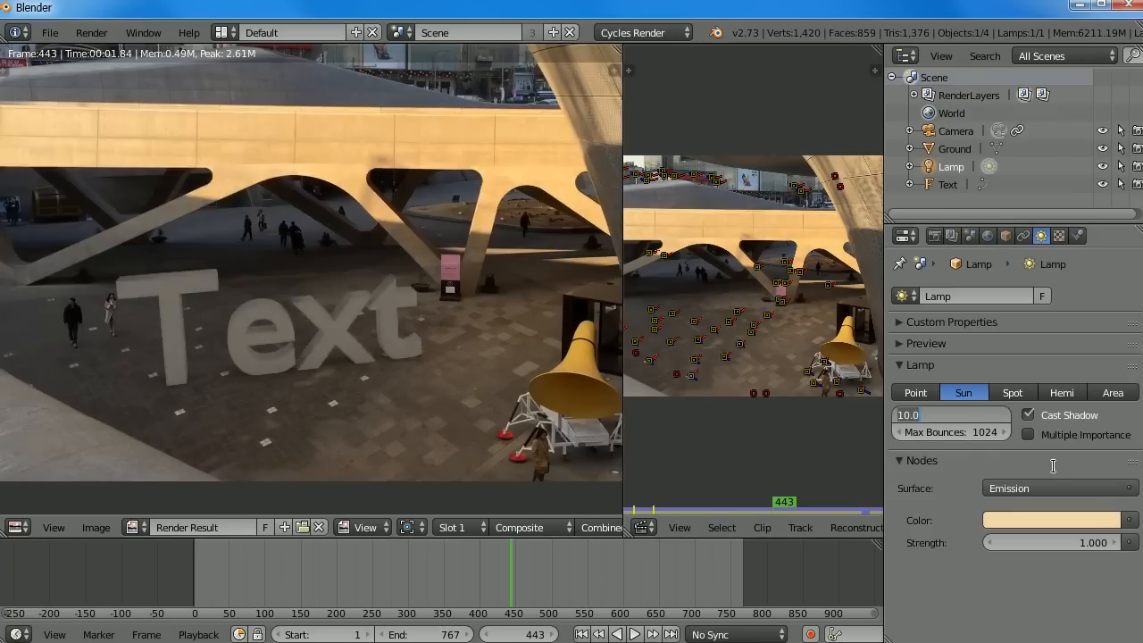
{"action": "type", "text": "3"}
{"action": "key", "text": "Return"}
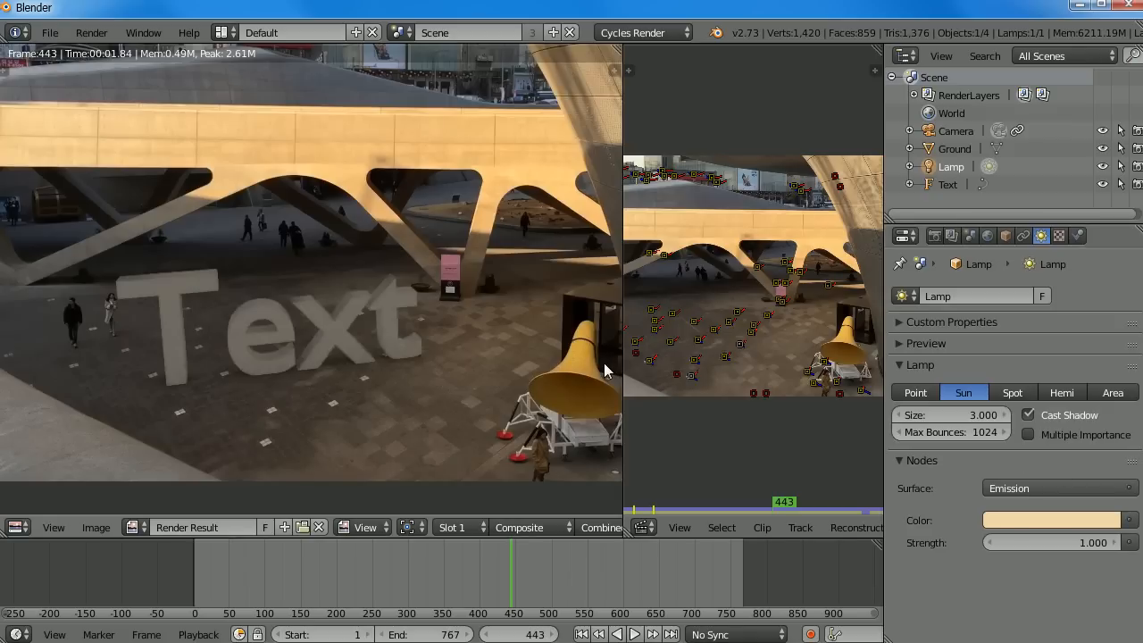
{"action": "key", "text": "F12"}
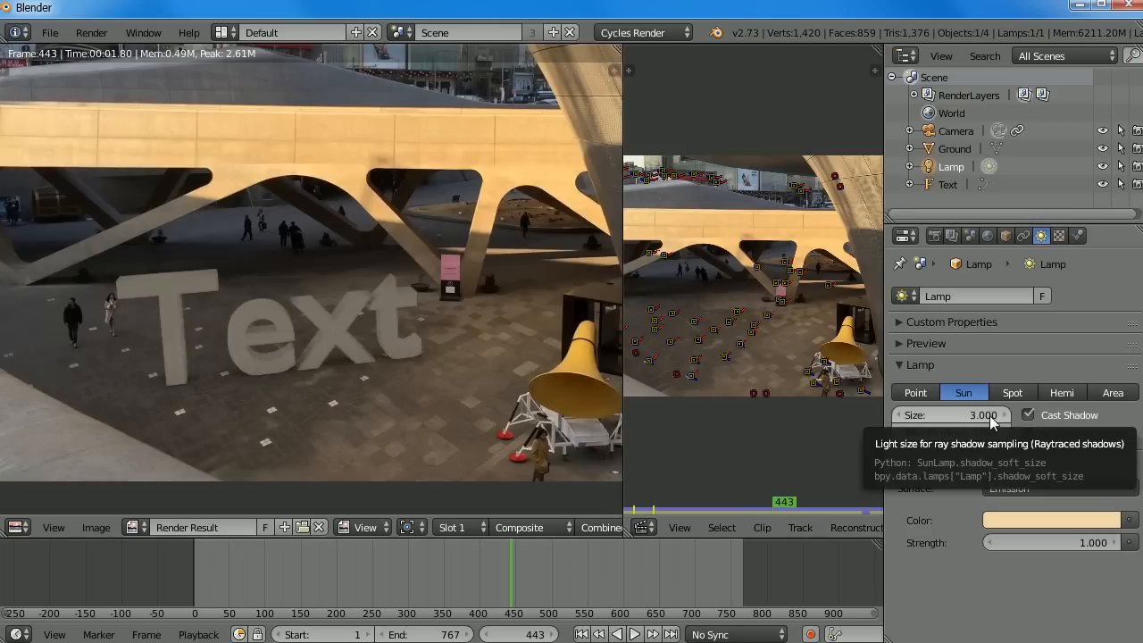
{"action": "left_click", "coordinate": [990, 416]}
{"action": "key", "text": "Return"}
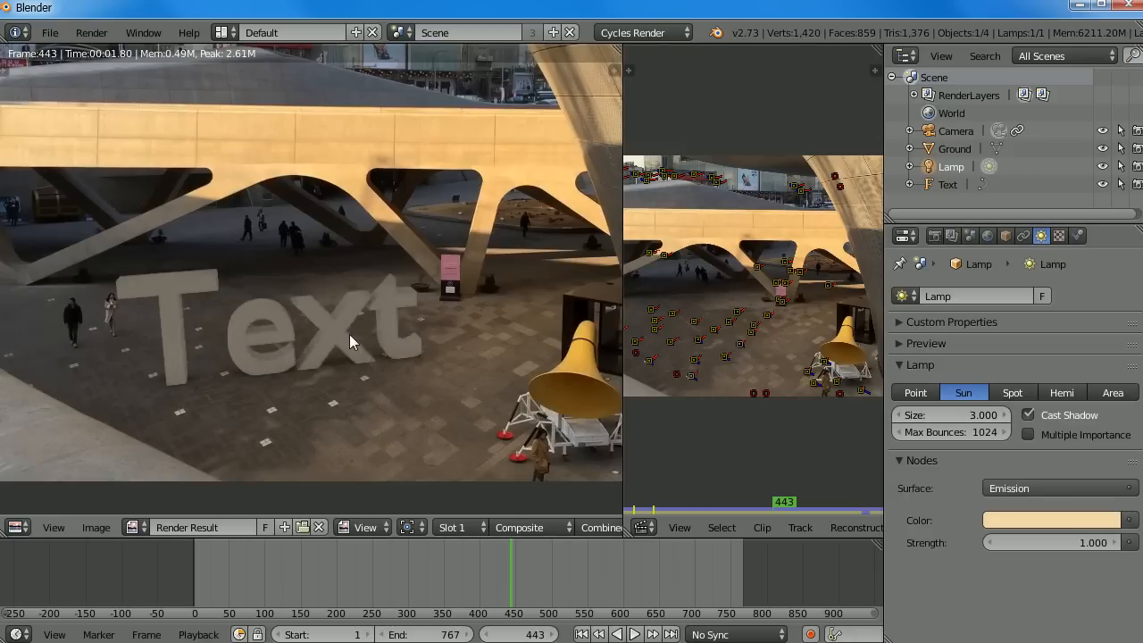
{"action": "key", "text": "Escape"}
Set the sun lamp's emission strength to 3
{"action": "middle_click_drag", "start_coordinate": [361, 344], "coordinate": [308, 446]}
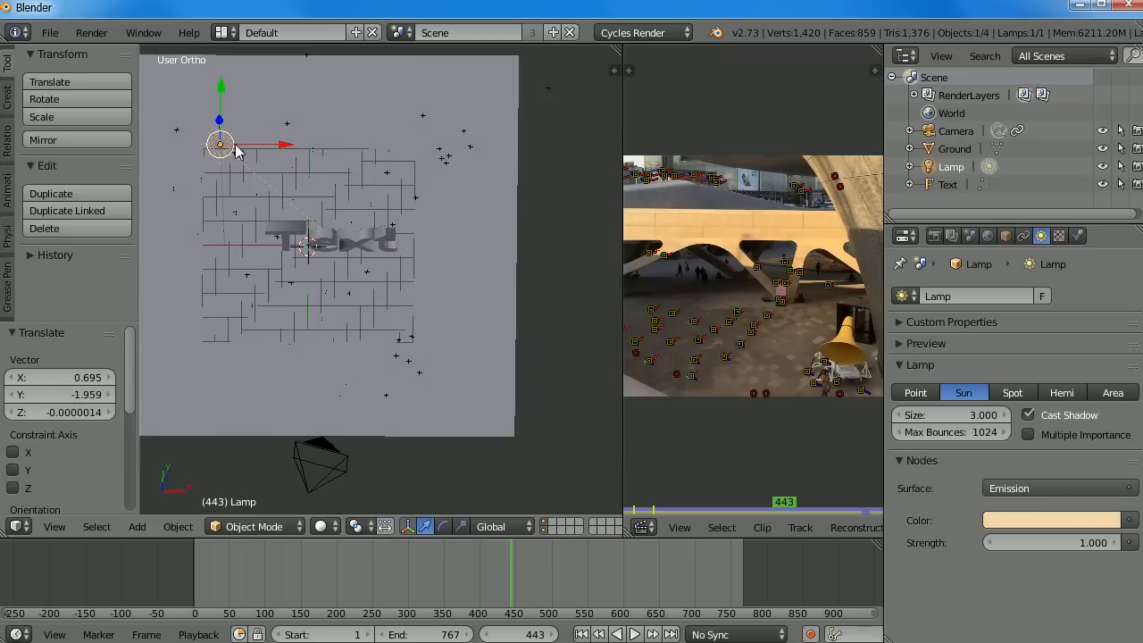
{"action": "left_click", "coordinate": [1099, 540]}
{"action": "type", "text": "3"}
{"action": "key", "text": "Return"}
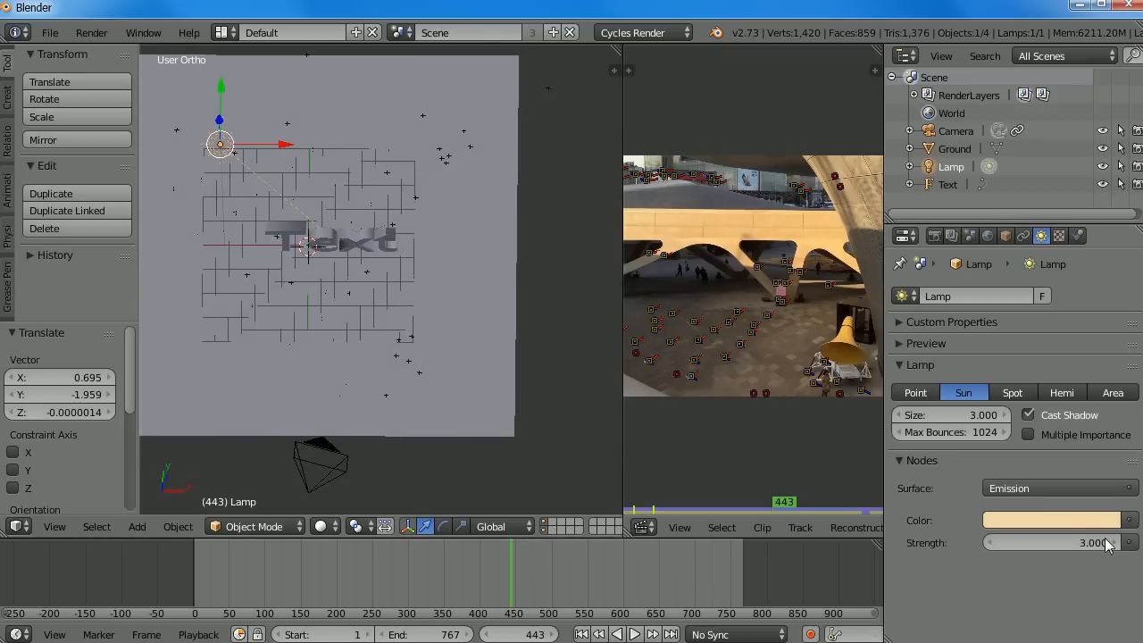
Preview the text and ground in rendered viewport shading, then return to solid shading
{"action": "middle_click_drag", "start_coordinate": [465, 355], "coordinate": [353, 308]}
{"action": "key", "text": "shift+z"}
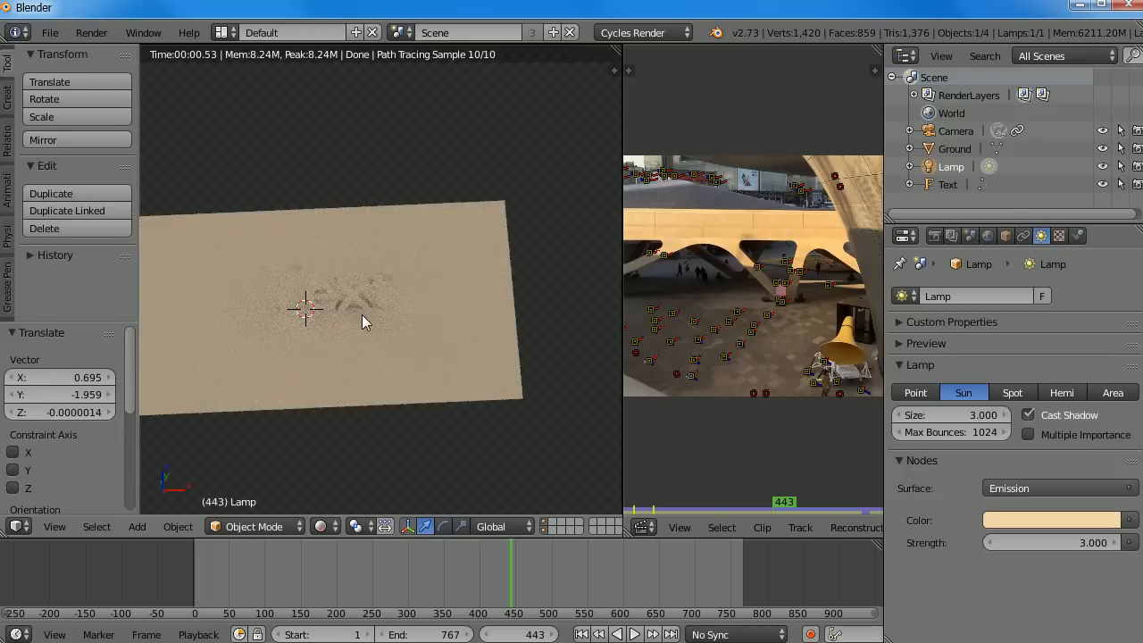
{"action": "key", "text": "shift+z"}
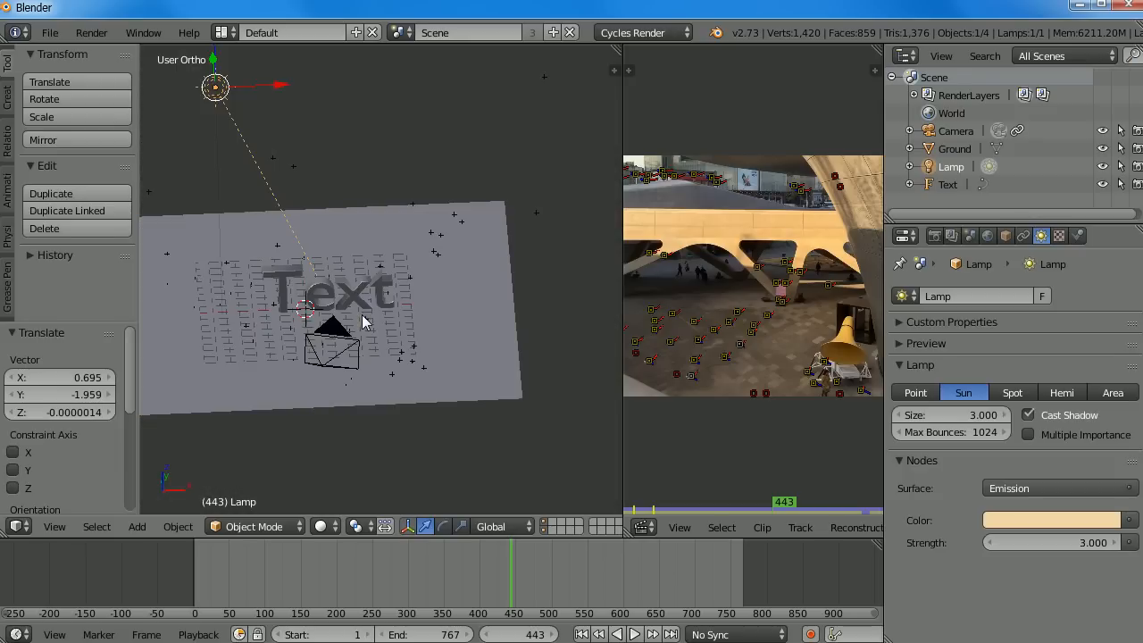
{"action": "right_click", "coordinate": [353, 295]}
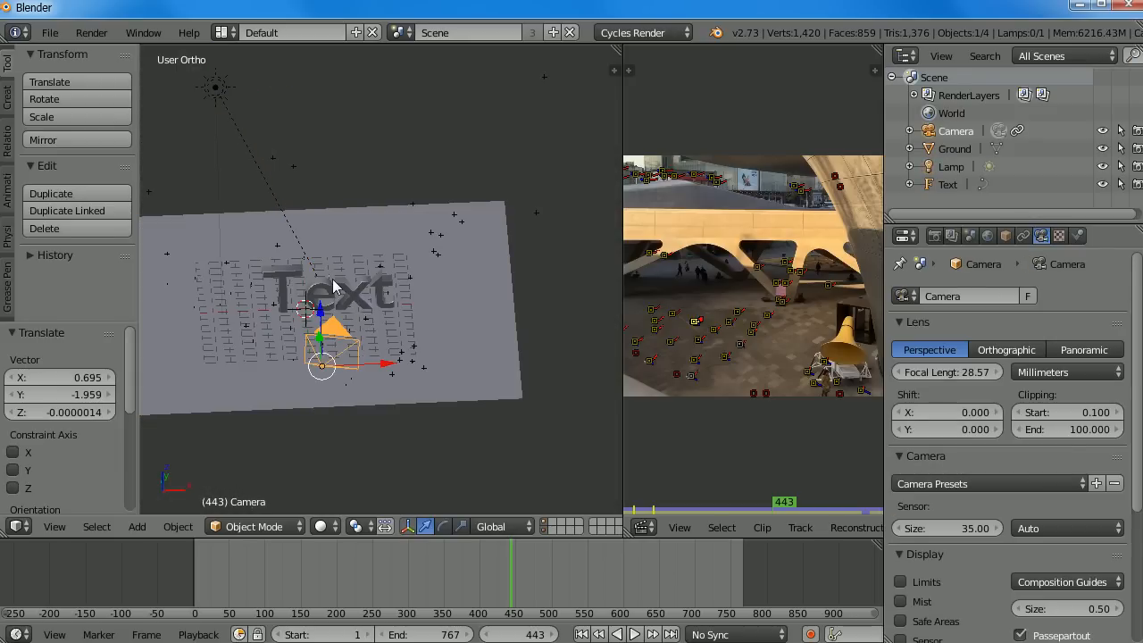
Select the text object and render frame 443 through the camera to check its lighting
{"action": "right_click", "coordinate": [320, 292]}
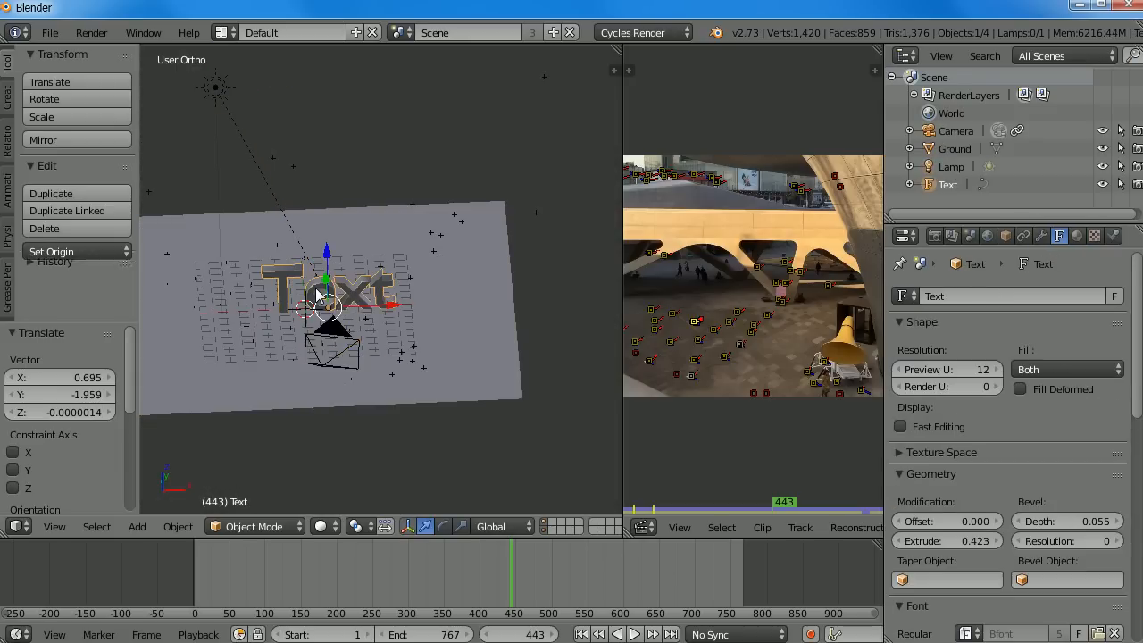
{"action": "left_click", "coordinate": [540, 530]}
{"action": "left_click", "coordinate": [542, 523]}
{"action": "left_click", "coordinate": [541, 528], "text": "shift"}
{"action": "key", "text": "KP_0"}
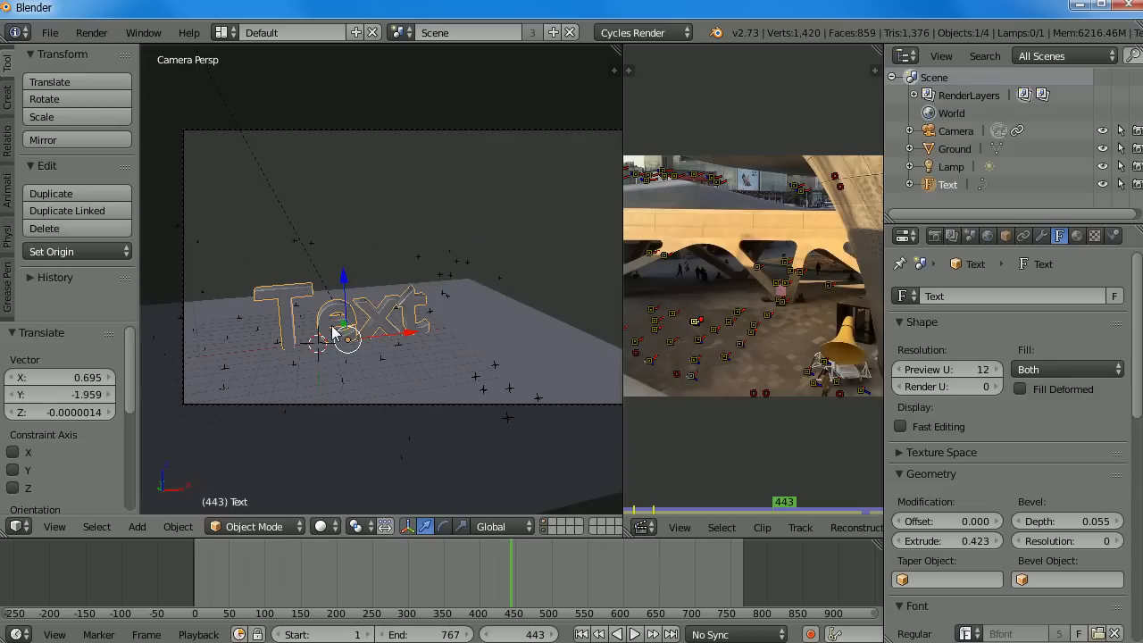
{"action": "key", "text": "F12"}
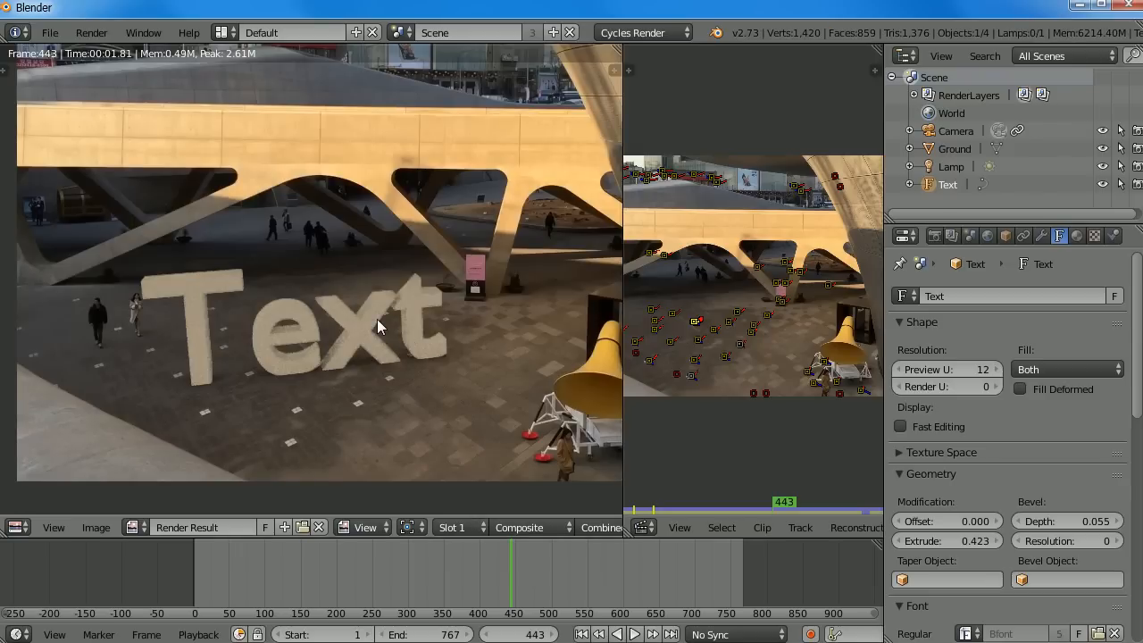
{"action": "key", "text": "Escape"}
In front view, move the sun lamp farther from the text and rotate it about -21.5° to shine in lower
{"action": "middle_click_drag", "start_coordinate": [344, 271], "coordinate": [461, 301]}
{"action": "key", "text": "KP_1"}
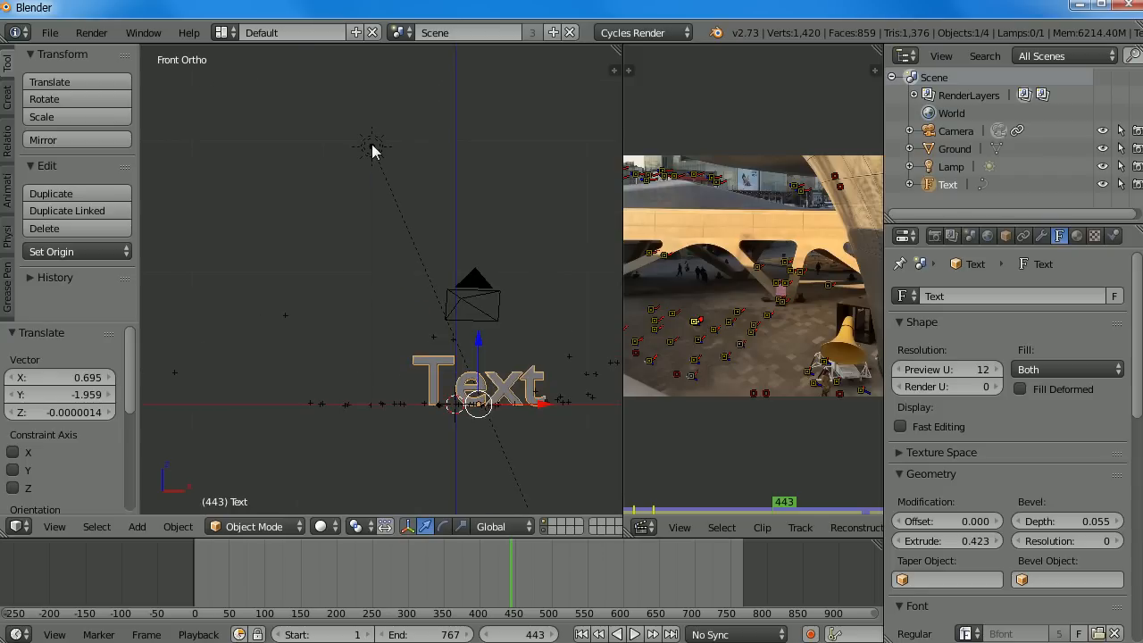
{"action": "right_click", "coordinate": [378, 159]}
{"action": "key", "text": "g"}
{"action": "left_click", "coordinate": [355, 251]}
{"action": "key", "text": "r"}
{"action": "left_click", "coordinate": [607, 393]}
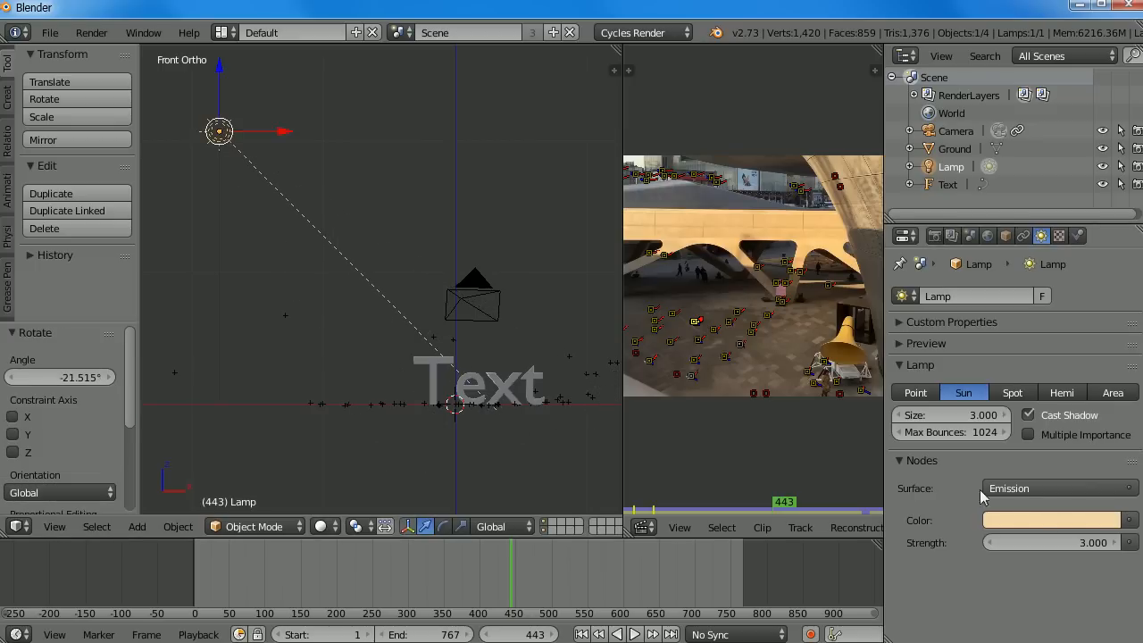
Set the sun lamp's emission strength to 2 and preview the text and ground in rendered shading
{"action": "left_click", "coordinate": [1090, 544]}
{"action": "type", "text": "2"}
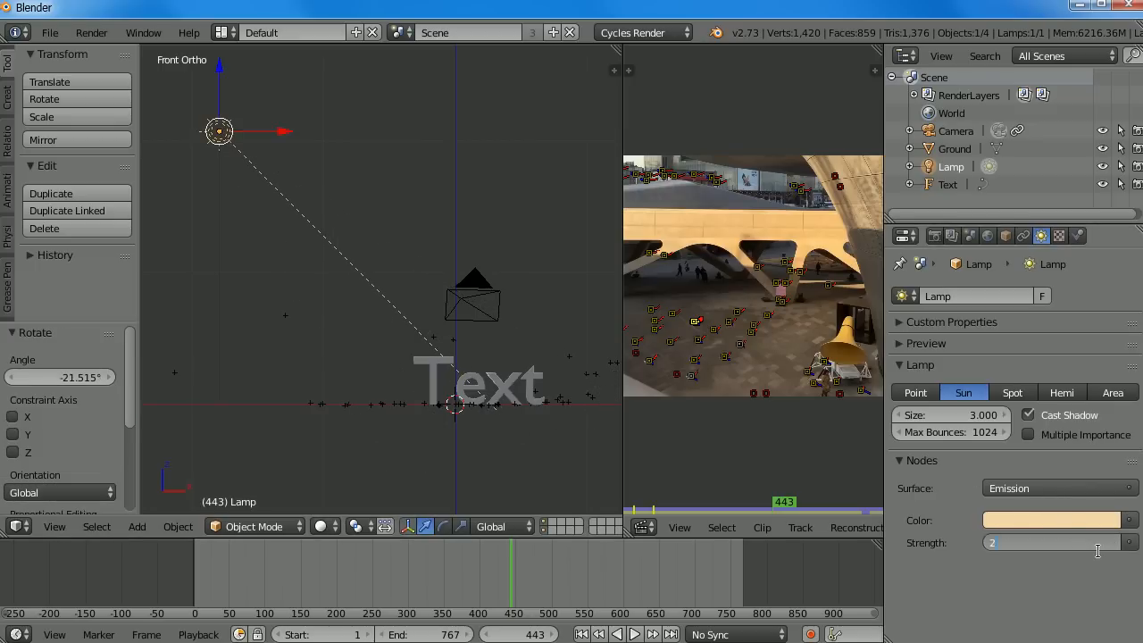
{"action": "key", "text": "Return"}
{"action": "middle_click_drag", "start_coordinate": [595, 385], "coordinate": [565, 454]}
{"action": "key", "text": "shift+z"}
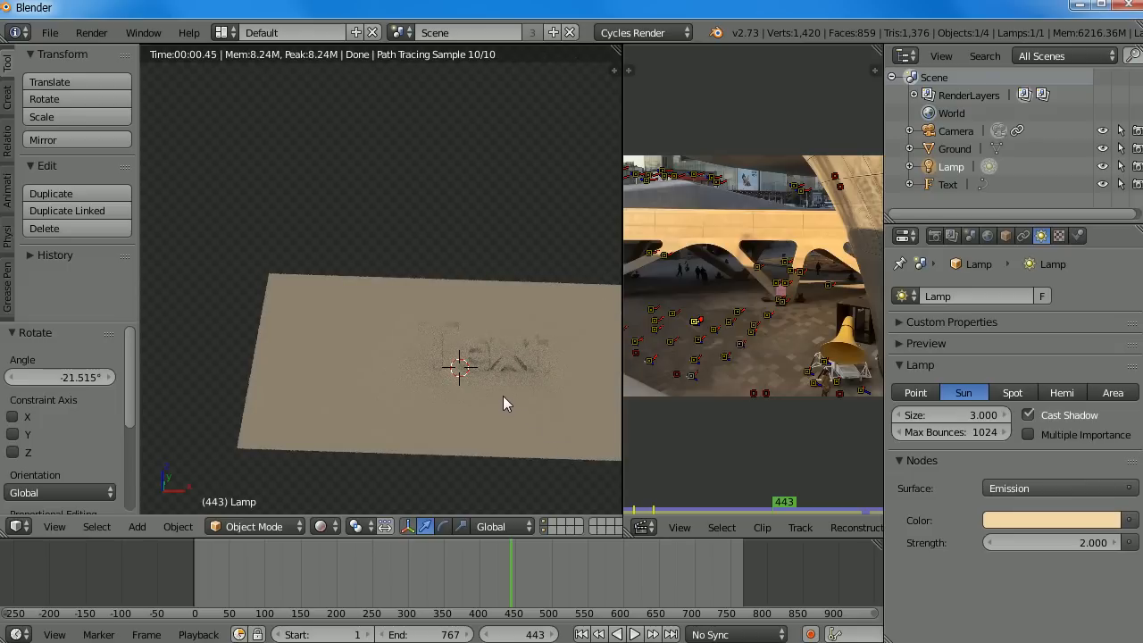
{"action": "key", "text": "shift+z"}
In top view, rotate the sun lamp about 2.1° and preview its shadows in rendered shading
{"action": "mouse_move", "coordinate": [489, 390]}
{"action": "middle_mouse_down"}
{"action": "mouse_move", "coordinate": [496, 499]}
{"action": "mouse_move", "coordinate": [487, 50]}
{"action": "mouse_move", "coordinate": [491, 91]}
{"action": "middle_mouse_up"}
{"action": "key", "text": "KP_7"}
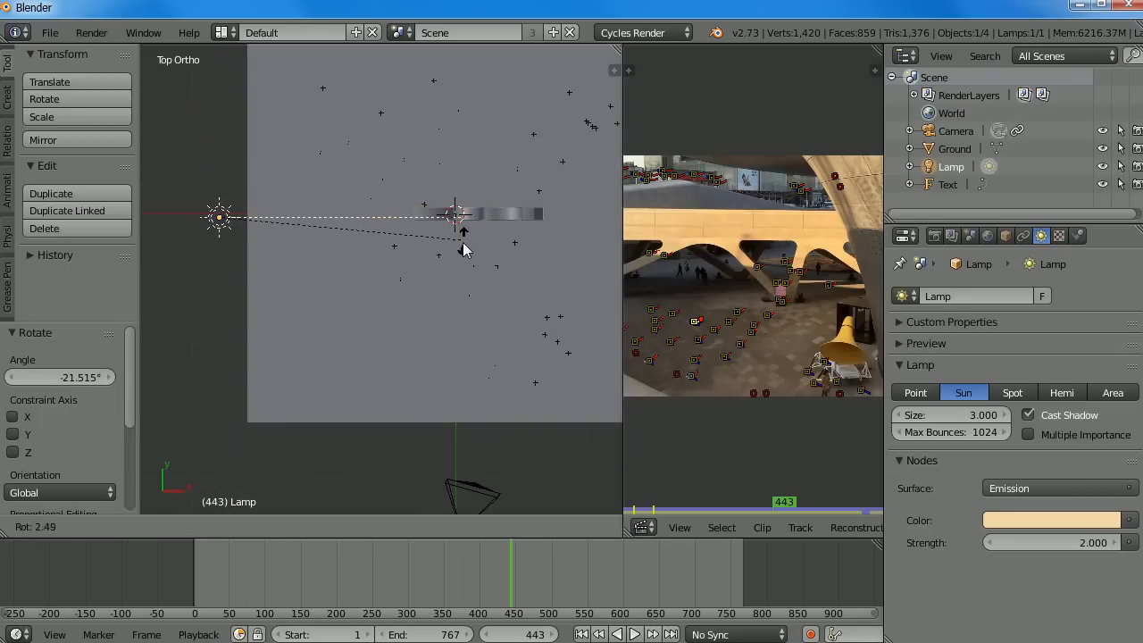
{"action": "left_click", "coordinate": [463, 244]}
{"action": "key", "text": "shift+z"}
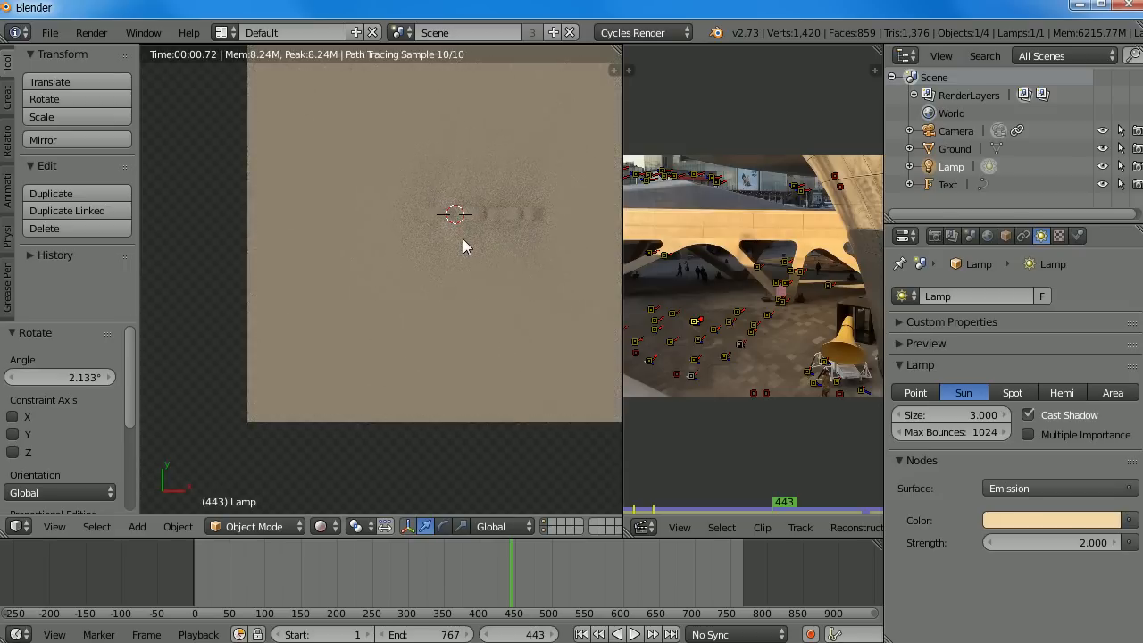
{"action": "key", "text": "shift+z"}
{"action": "middle_click_drag", "start_coordinate": [497, 275], "coordinate": [515, 183]}
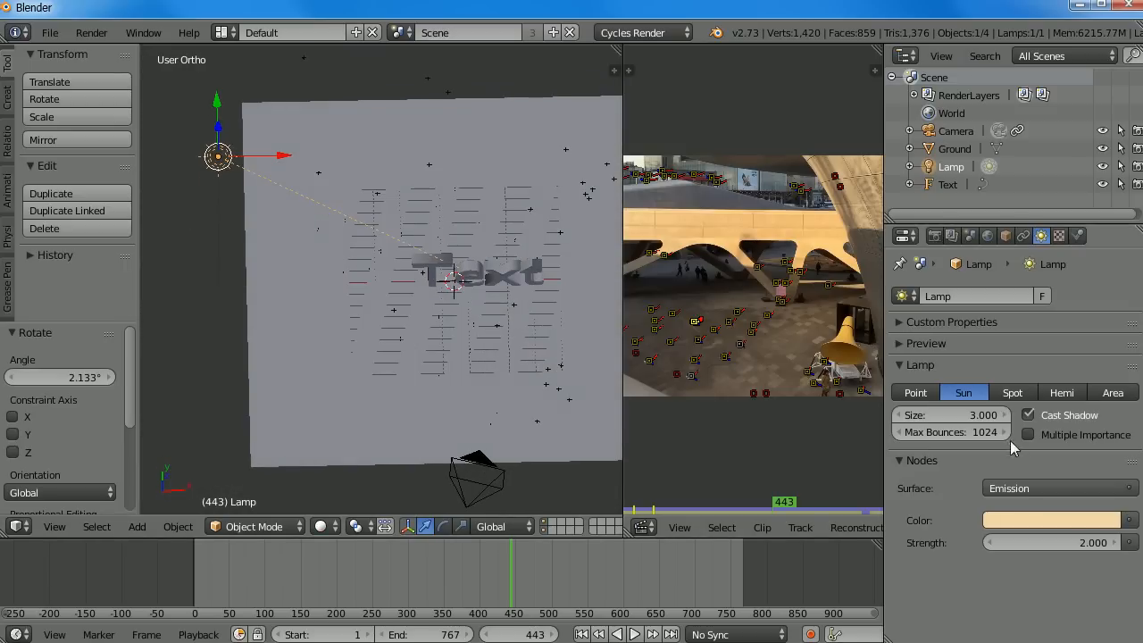
Set the sun lamp's size to 0.5 and check the shadows in rendered shading and in a camera render of frame 443
{"action": "left_click", "coordinate": [990, 414]}
{"action": "type", "text": "0.5"}
{"action": "key", "text": "Return"}
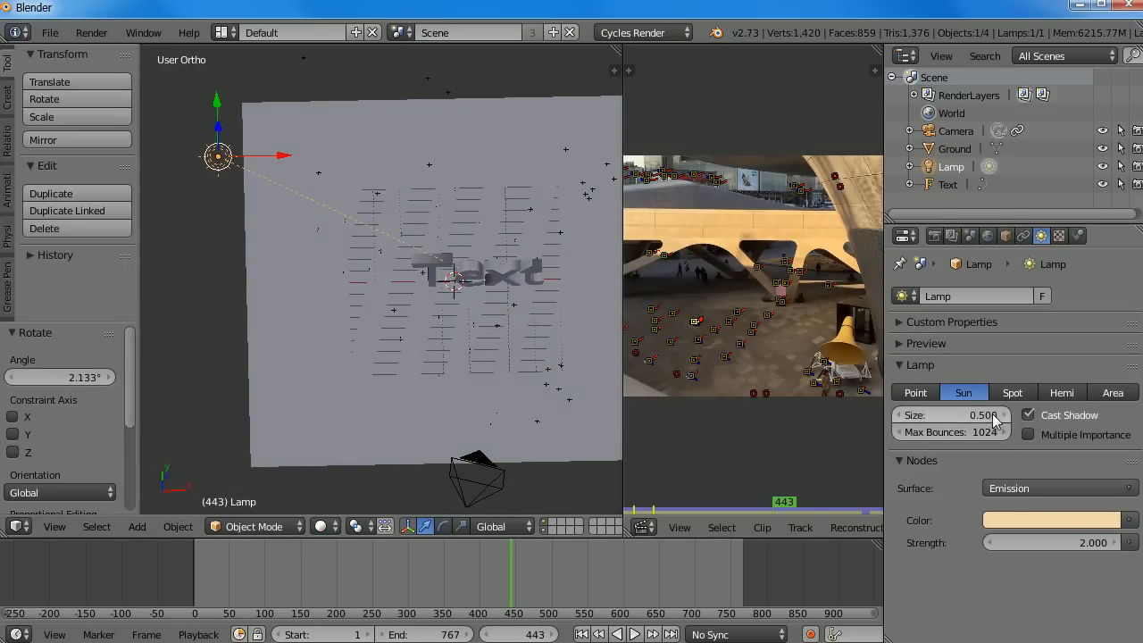
{"action": "key", "text": "shift+z"}
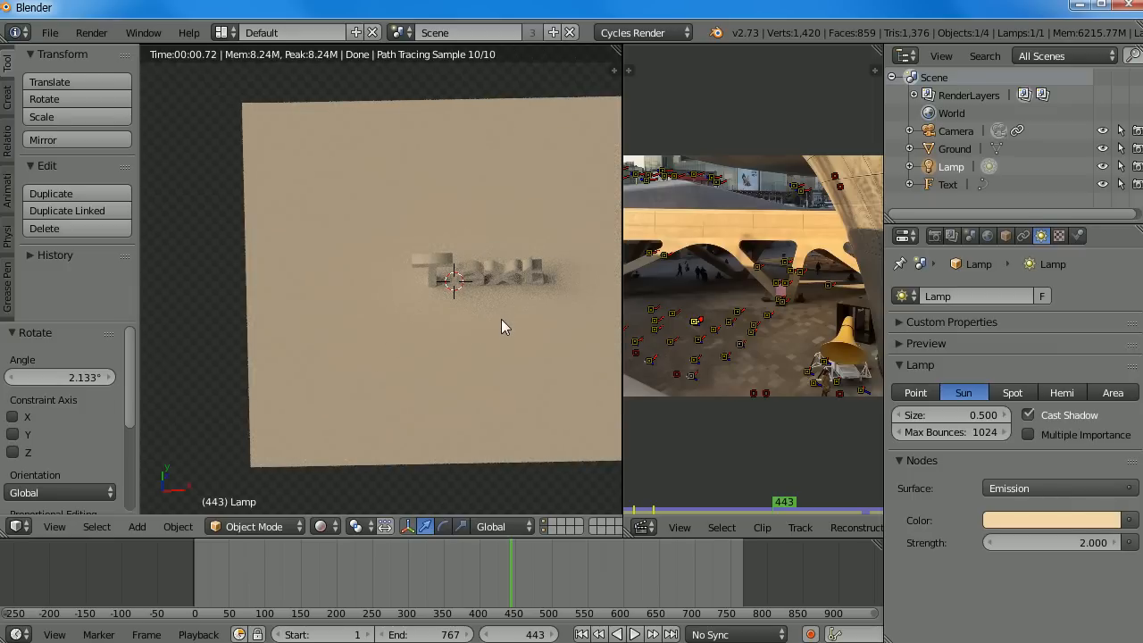
{"action": "key", "text": "shift+z"}
{"action": "mouse_move", "coordinate": [504, 333]}
{"action": "middle_mouse_down"}
{"action": "mouse_move", "coordinate": [503, 348]}
{"action": "mouse_move", "coordinate": [508, 256]}
{"action": "mouse_move", "coordinate": [497, 301]}
{"action": "middle_mouse_up"}
{"action": "key", "text": "shift+z"}
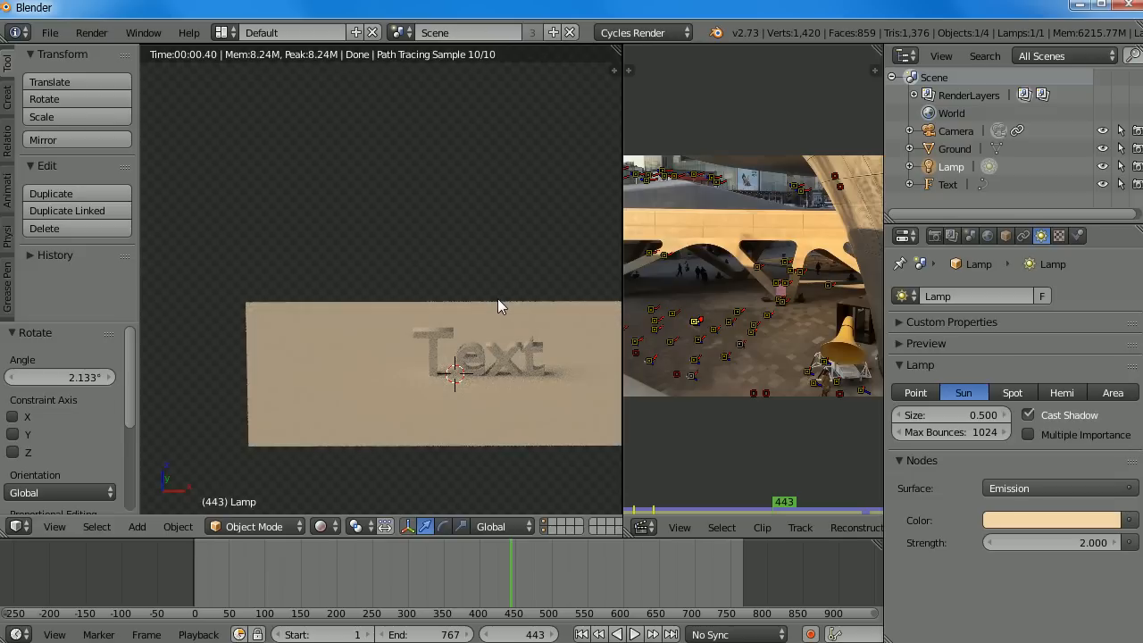
{"action": "key", "text": "shift+z"}
{"action": "key", "text": "KP_0"}
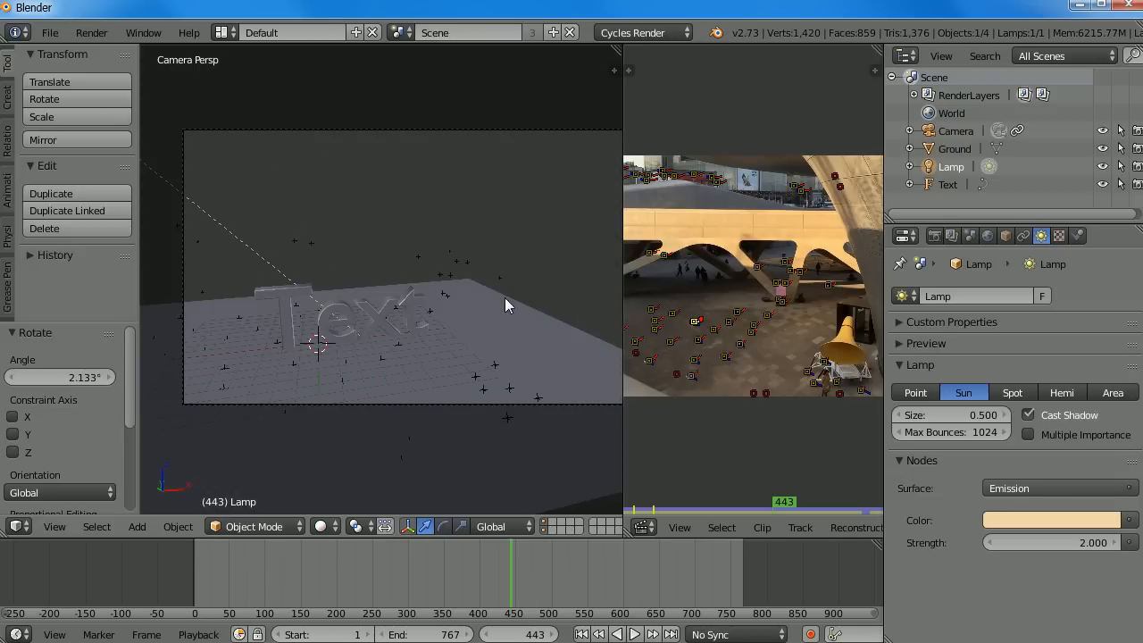
{"action": "key", "text": "F12"}
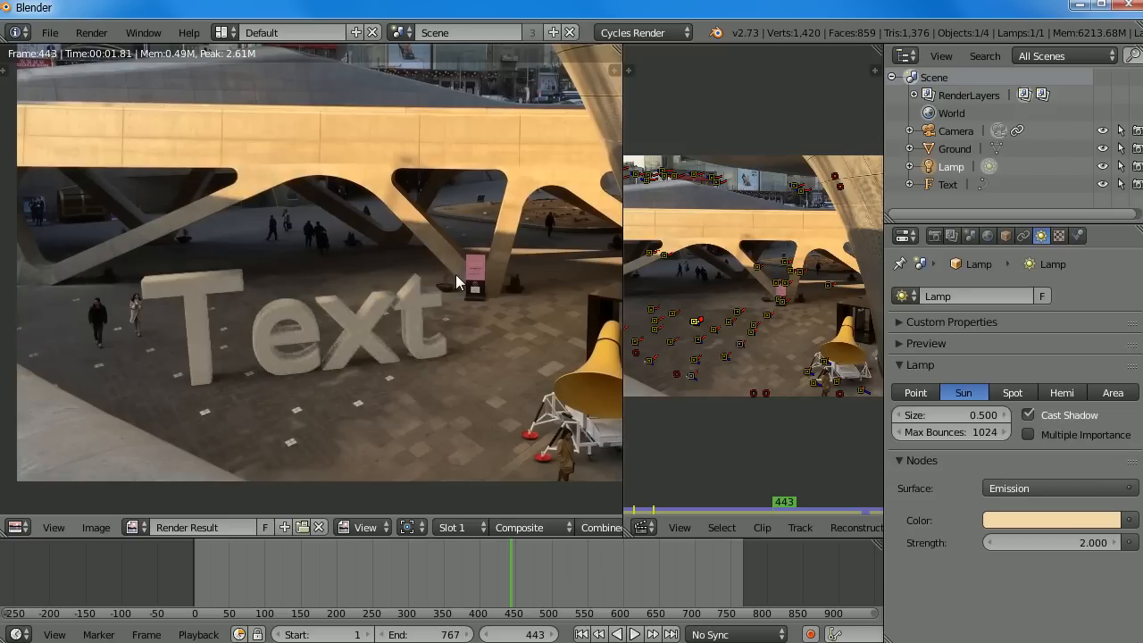
Go to frame 325, render it through the camera and inspect how the text sits in the plaza
{"action": "mouse_move", "coordinate": [426, 584]}
{"action": "left_mouse_down"}
{"action": "mouse_move", "coordinate": [365, 583]}
{"action": "mouse_move", "coordinate": [446, 585]}
{"action": "mouse_move", "coordinate": [426, 584]}
{"action": "left_mouse_up"}
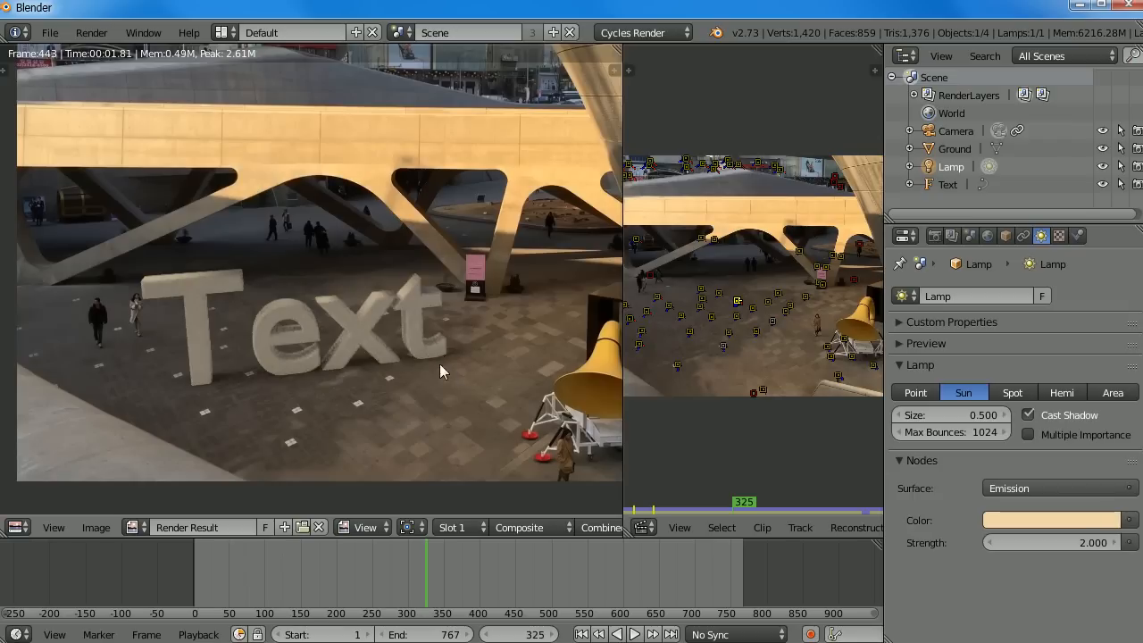
{"action": "key", "text": "Escape"}
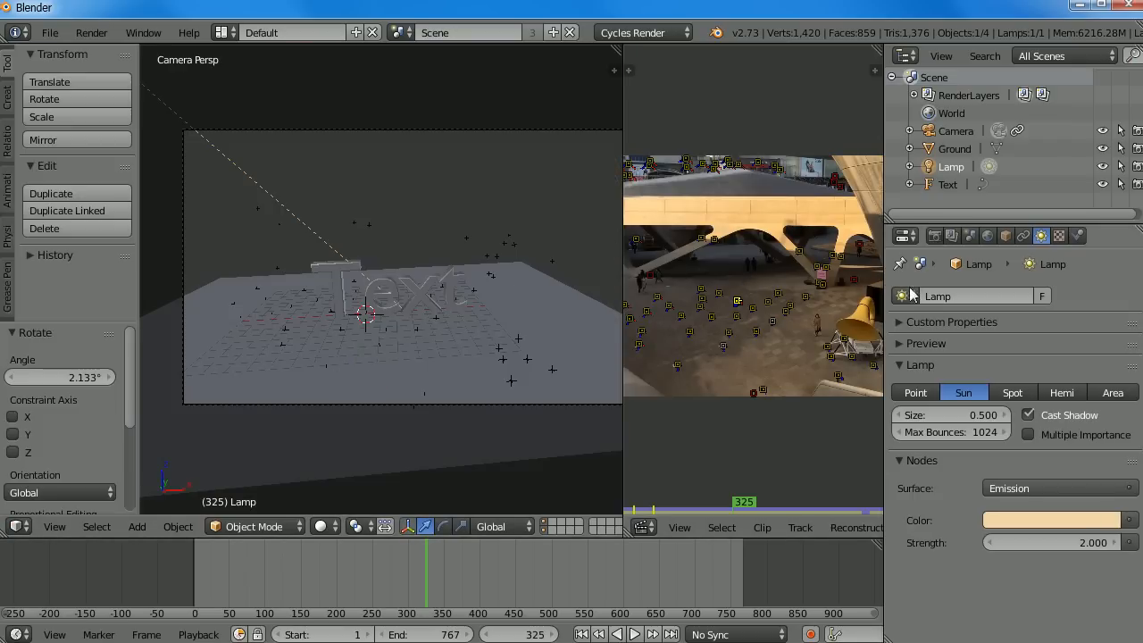
{"action": "left_click", "coordinate": [935, 236]}
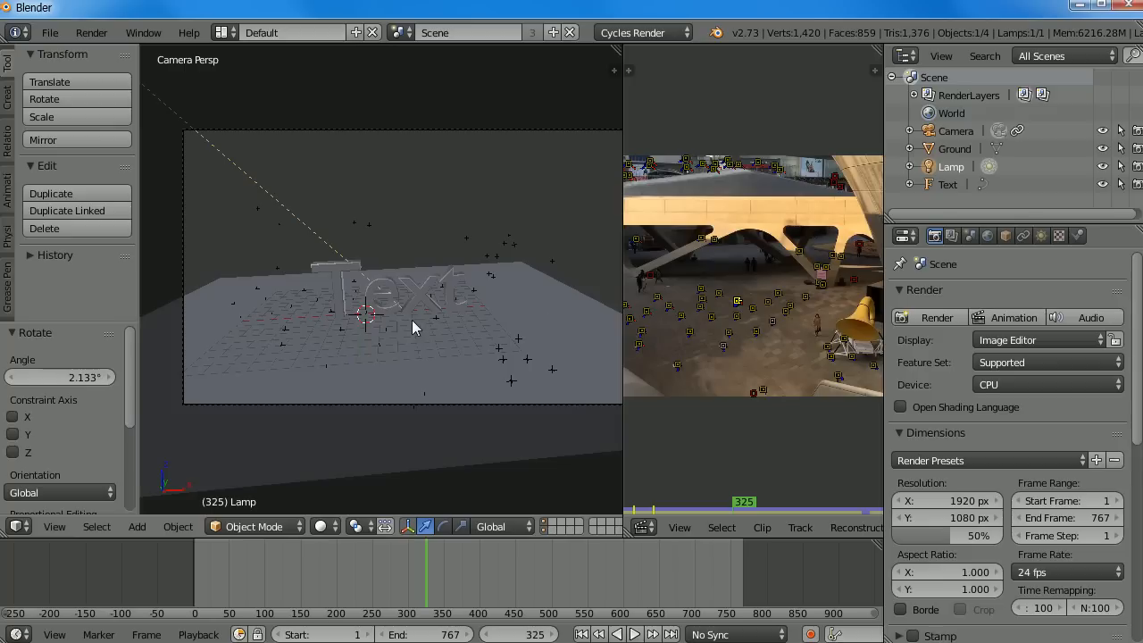
{"action": "key", "text": "F12"}
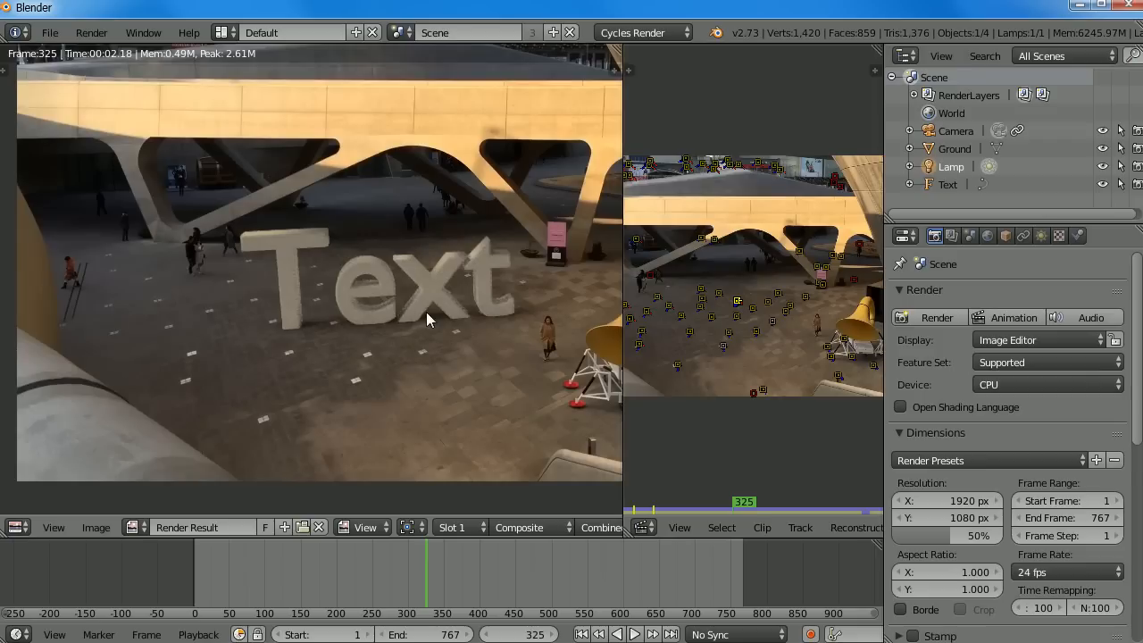
{"action": "scroll", "coordinate": [426, 311], "scroll_direction": "up", "scroll_amount": 1}
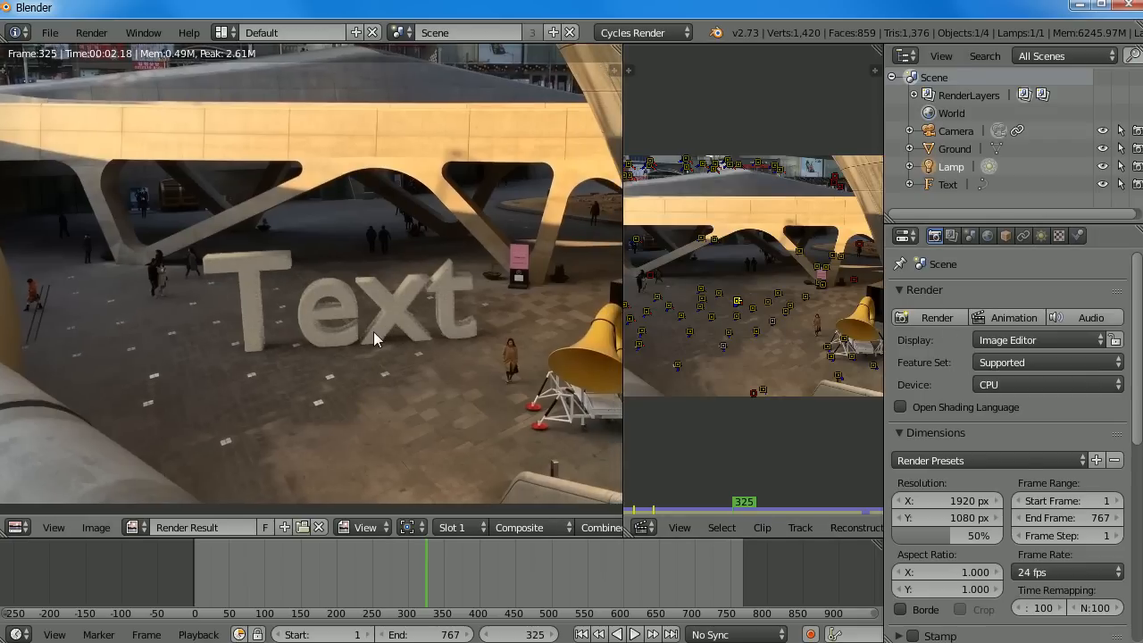
{"action": "scroll", "coordinate": [481, 343], "scroll_direction": "down", "scroll_amount": 3}
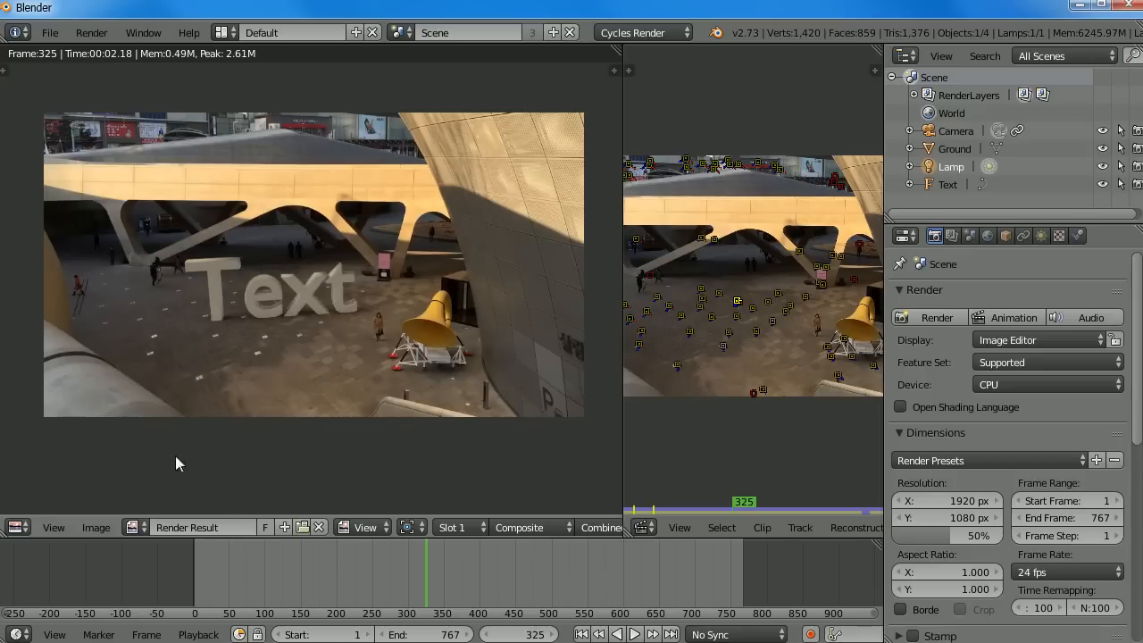
Start saving the rendered image and choose the folder E:\blender\trackingTest00001 as its destination
{"action": "left_click", "coordinate": [96, 528]}
{"action": "key", "text": "F3"}
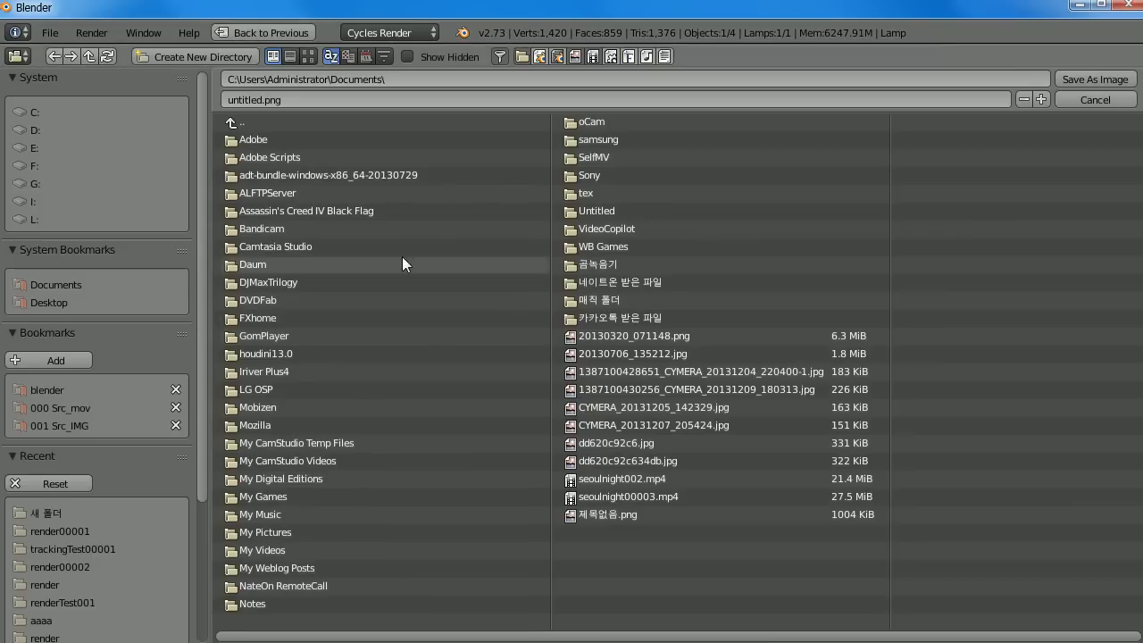
{"action": "left_click", "coordinate": [41, 513]}
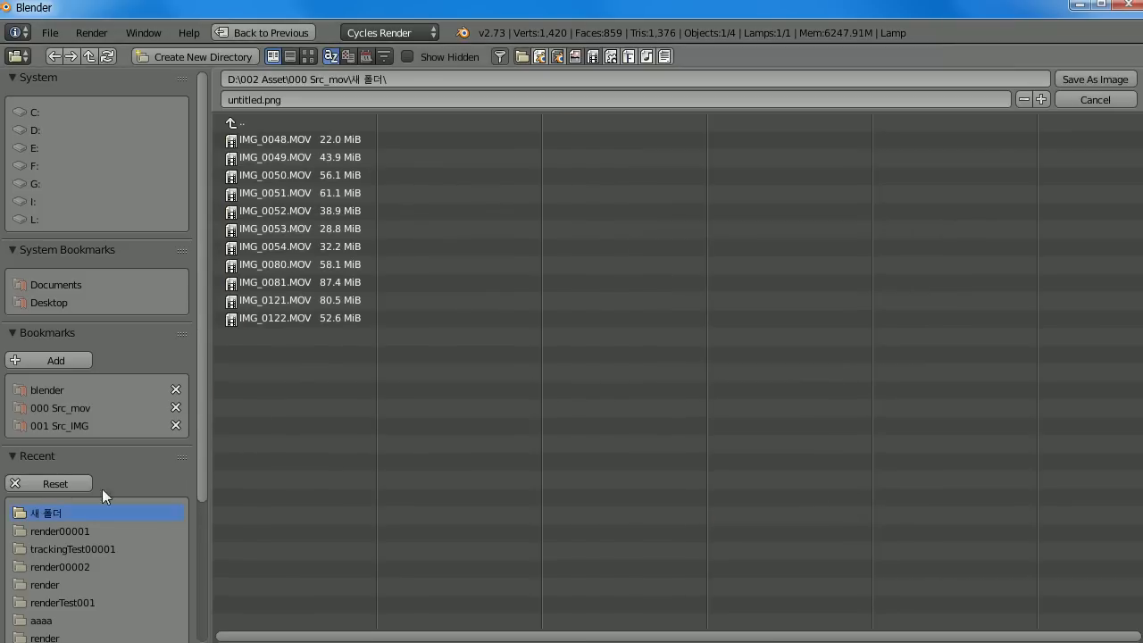
{"action": "left_click", "coordinate": [64, 531]}
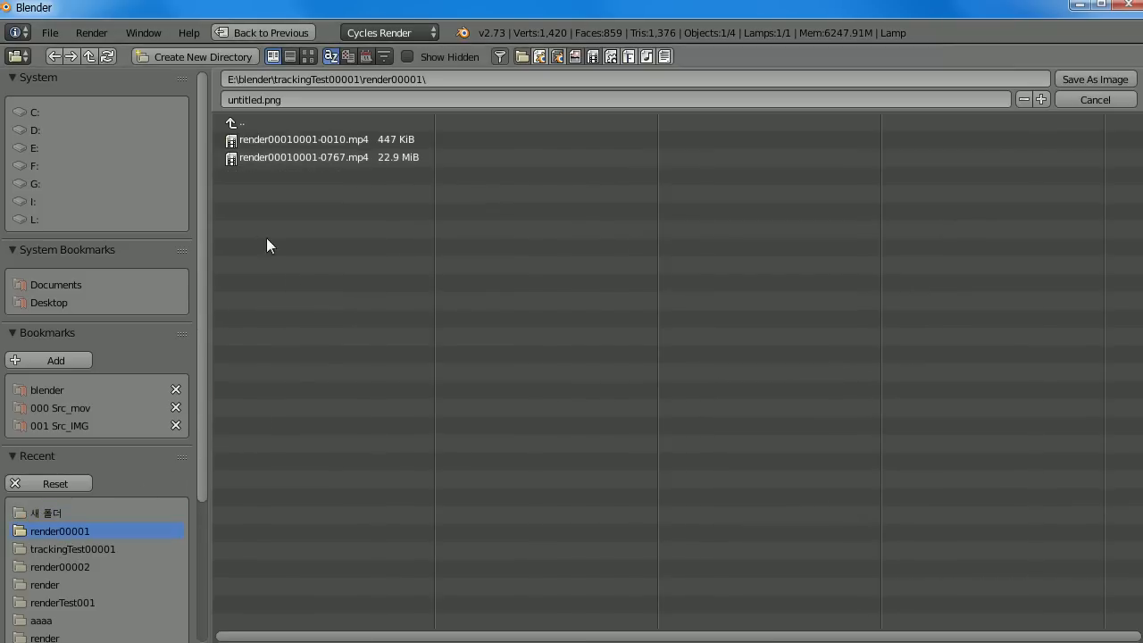
{"action": "left_click", "coordinate": [240, 123]}
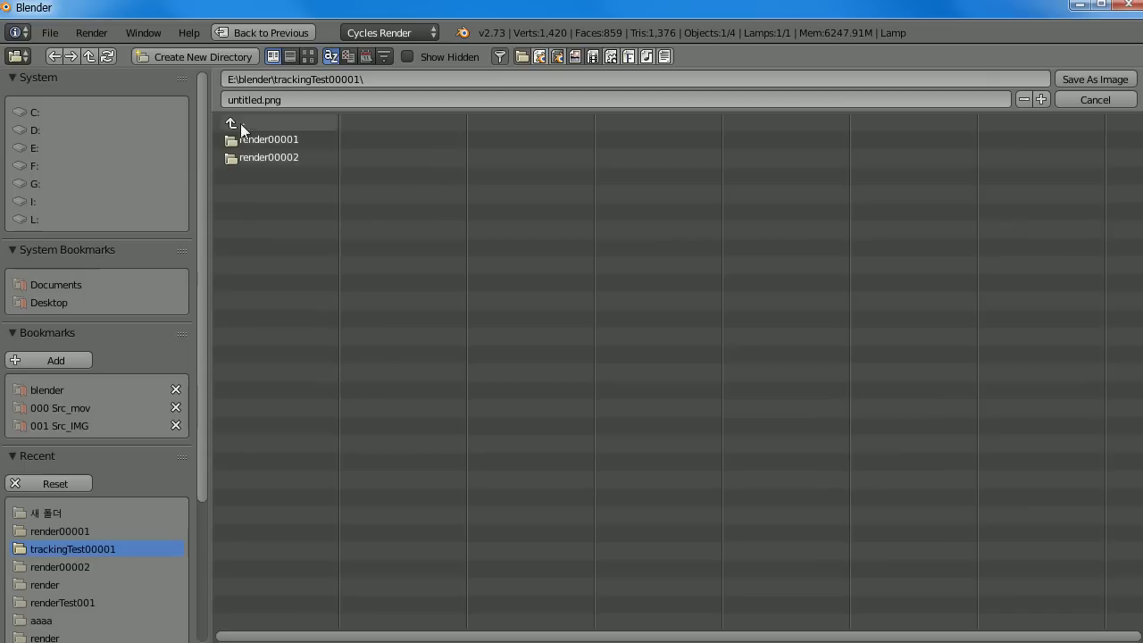
{"action": "left_click", "coordinate": [249, 95]}
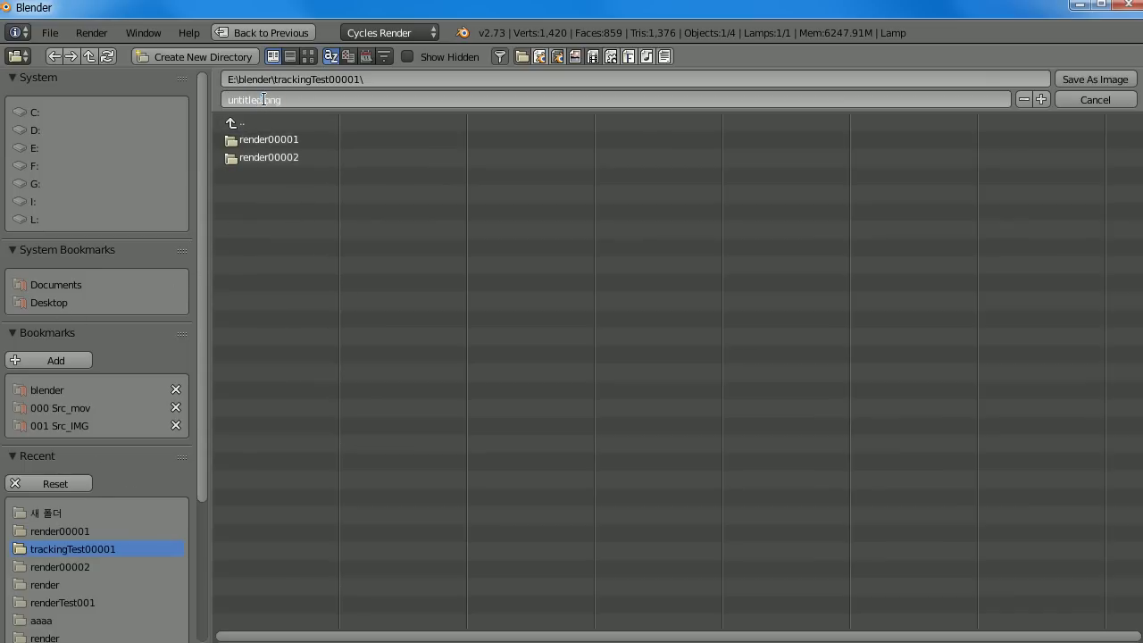
Set the saved image's file format to JPEG with 100% quality
{"action": "left_click", "coordinate": [204, 305]}
{"action": "left_click_drag", "start_coordinate": [206, 319], "coordinate": [210, 540]}
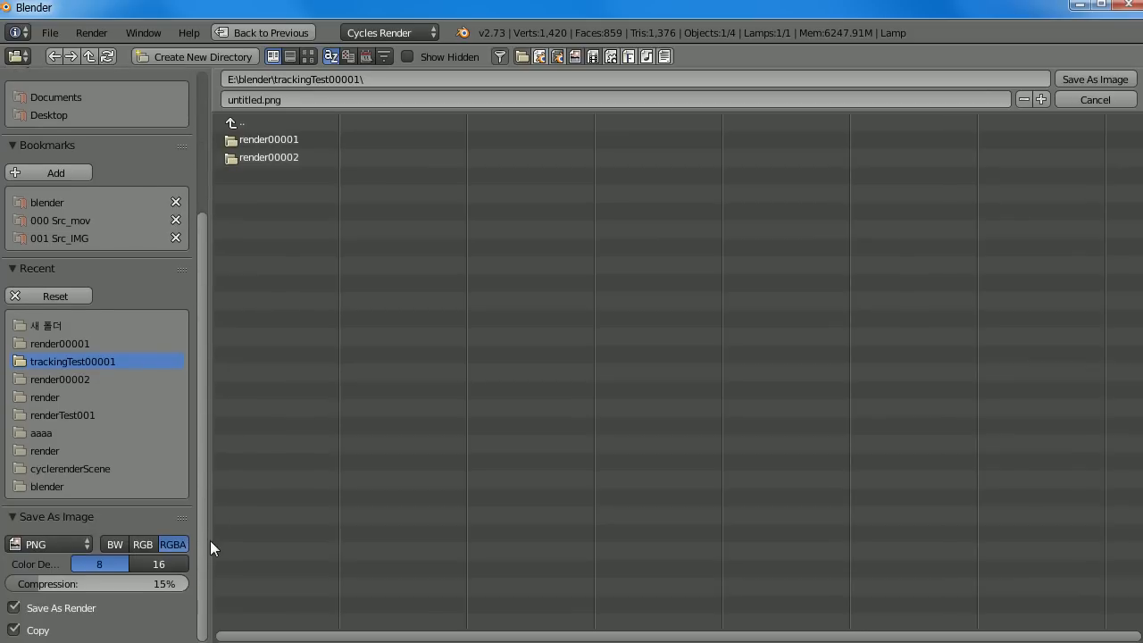
{"action": "left_click", "coordinate": [63, 543]}
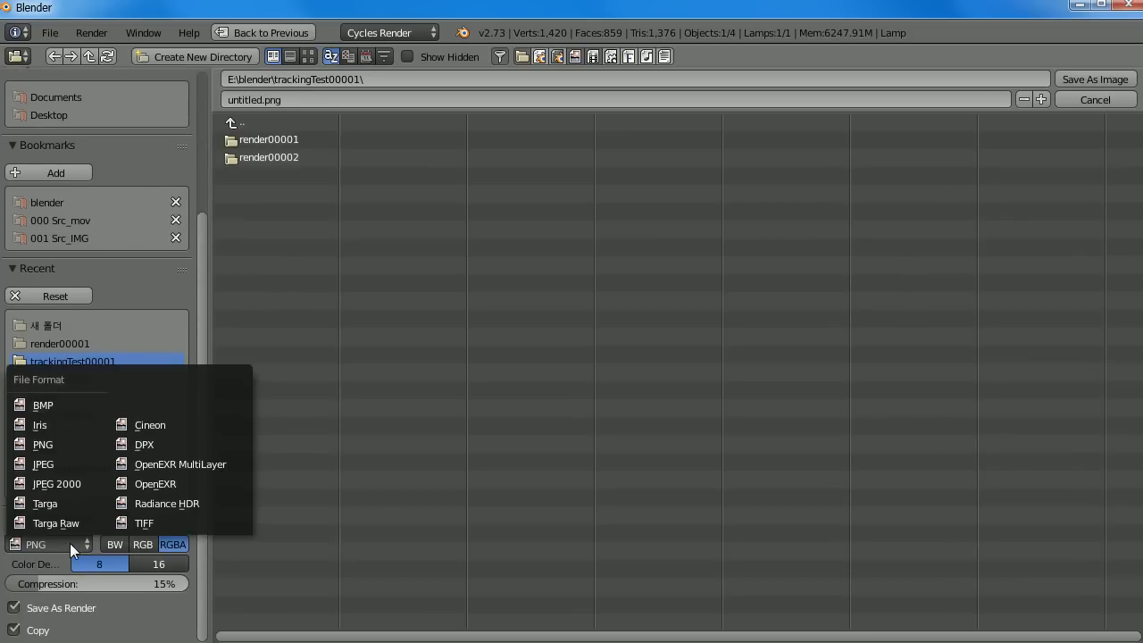
{"action": "left_click", "coordinate": [51, 466]}
{"action": "left_click_drag", "start_coordinate": [58, 571], "coordinate": [189, 564]}
Name the rendered image test001.jpg and save it in the chosen folder
{"action": "left_click", "coordinate": [256, 100]}
{"action": "type", "text": "test001.jpg"}
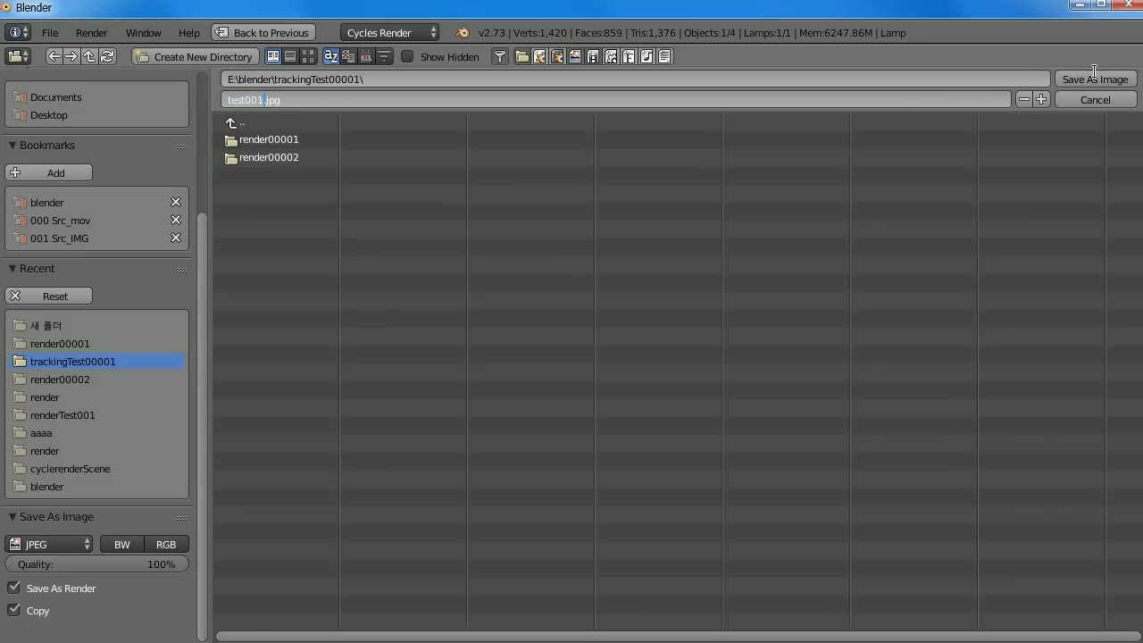
{"action": "left_click", "coordinate": [1093, 79]}
{"action": "left_click", "coordinate": [1093, 78]}
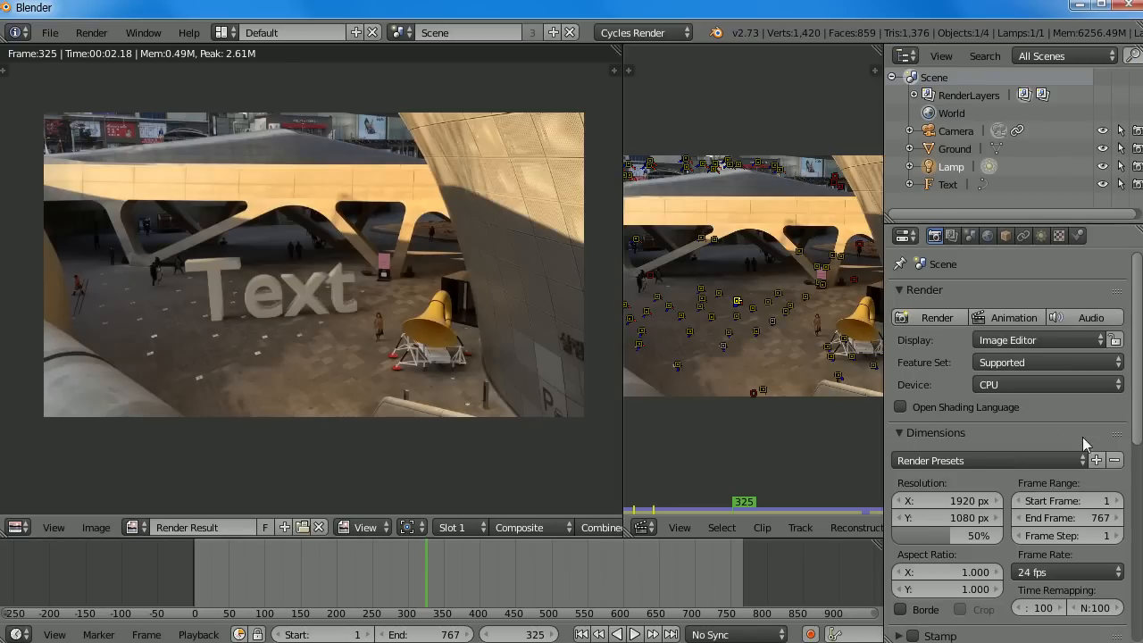
Set the render resolution to 1280 × 720 px and raise the resolution percentage
{"action": "scroll", "coordinate": [1136, 397], "scroll_direction": "down", "scroll_amount": 4}
{"action": "left_click", "coordinate": [960, 404]}
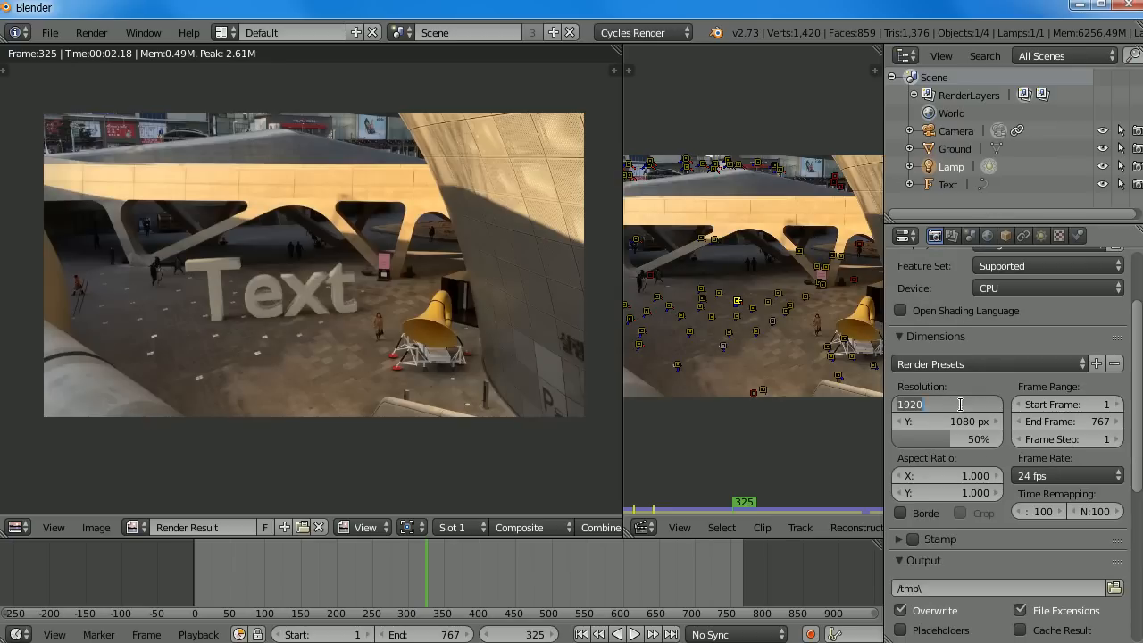
{"action": "type", "text": "1270"}
{"action": "key", "text": "Return"}
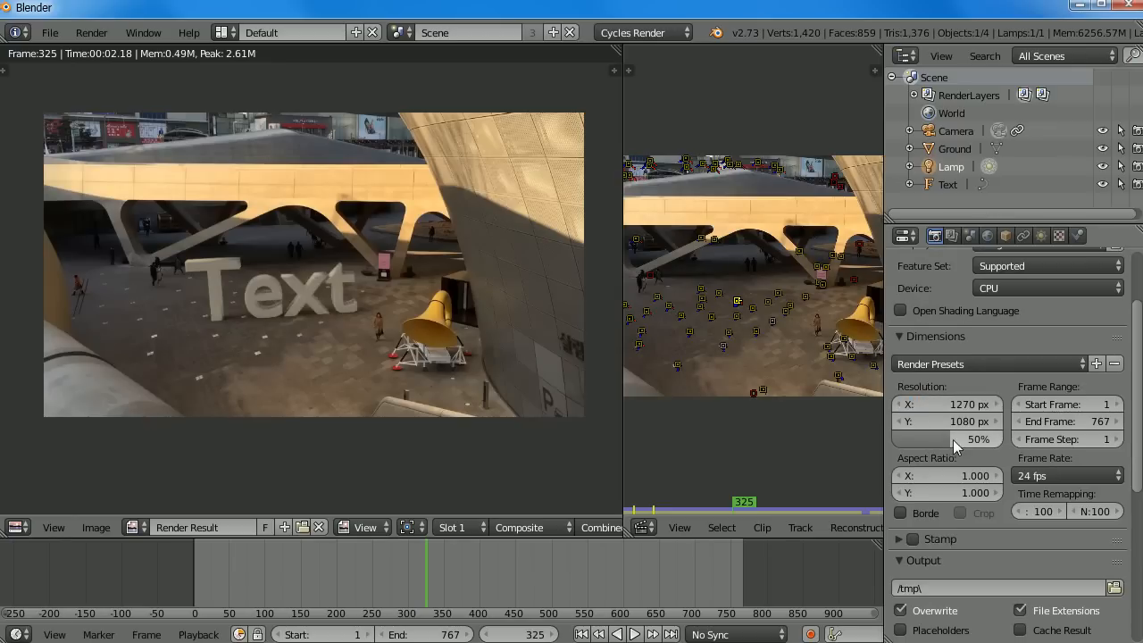
{"action": "left_click", "coordinate": [951, 422]}
{"action": "type", "text": "720"}
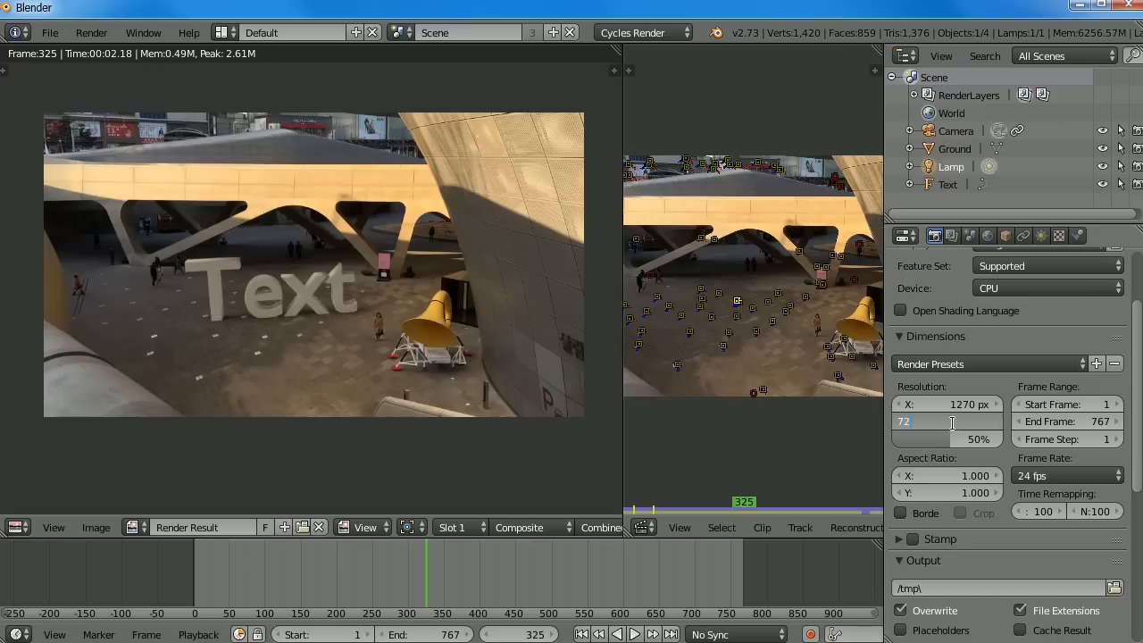
{"action": "key", "text": "Return"}
{"action": "left_click", "coordinate": [959, 405]}
{"action": "type", "text": "12"}
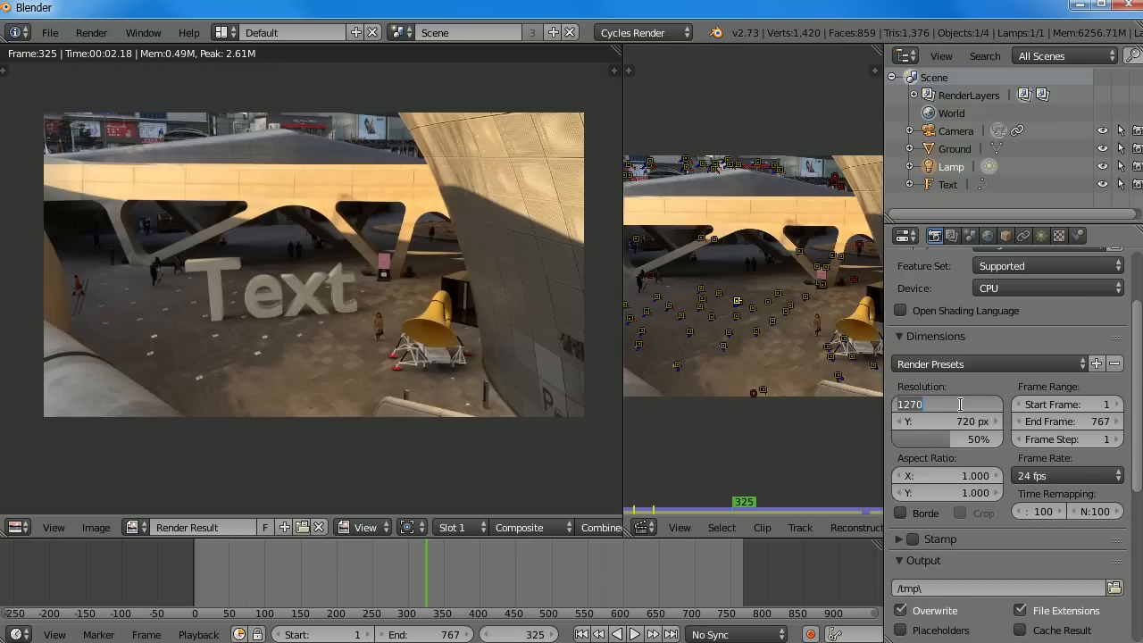
{"action": "type", "text": "80"}
{"action": "key", "text": "Return"}
{"action": "left_click_drag", "start_coordinate": [952, 441], "coordinate": [1139, 409]}
{"action": "scroll", "coordinate": [1107, 482], "scroll_direction": "down", "scroll_amount": 5}
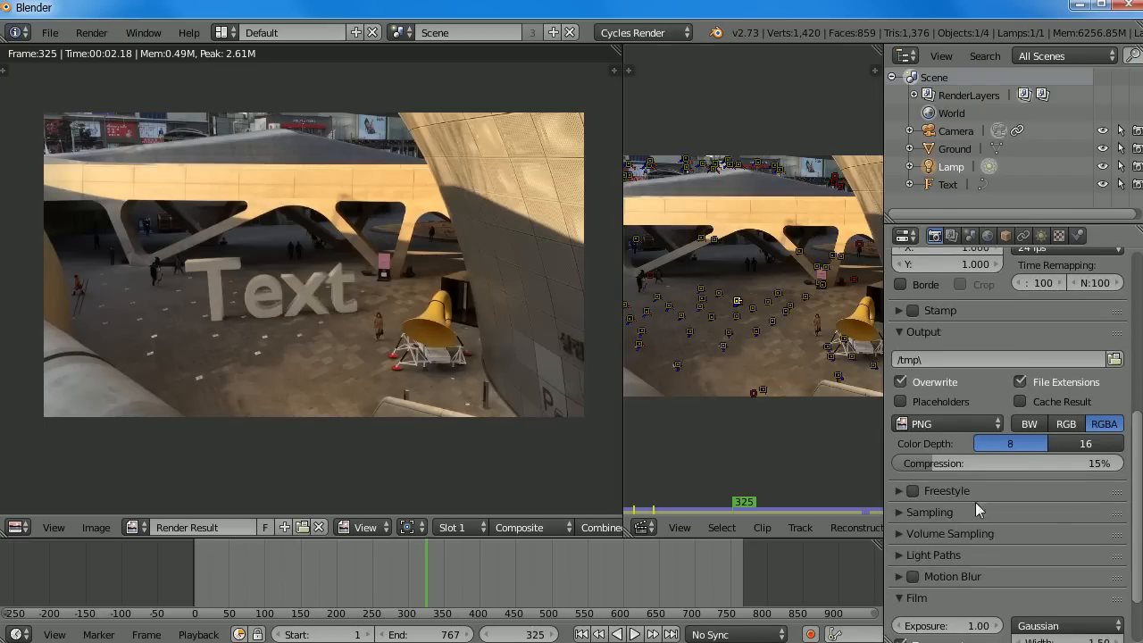
Review the render sample counts and the dimensions and output settings before rendering the animation
{"action": "left_click", "coordinate": [896, 512]}
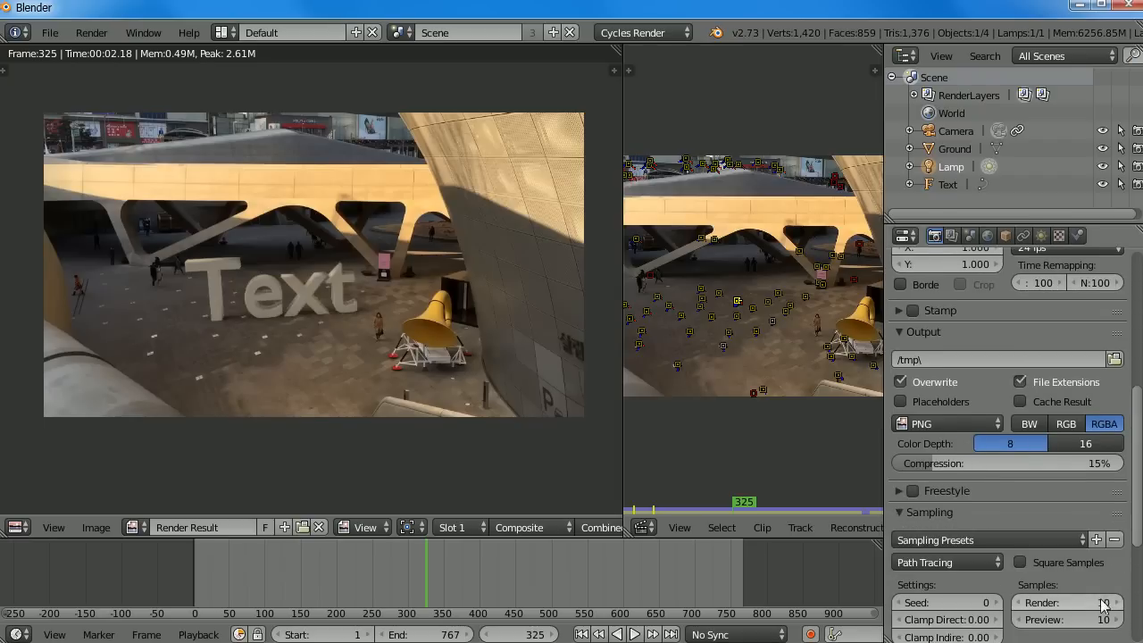
{"action": "left_click_drag", "start_coordinate": [1133, 541], "coordinate": [1132, 570]}
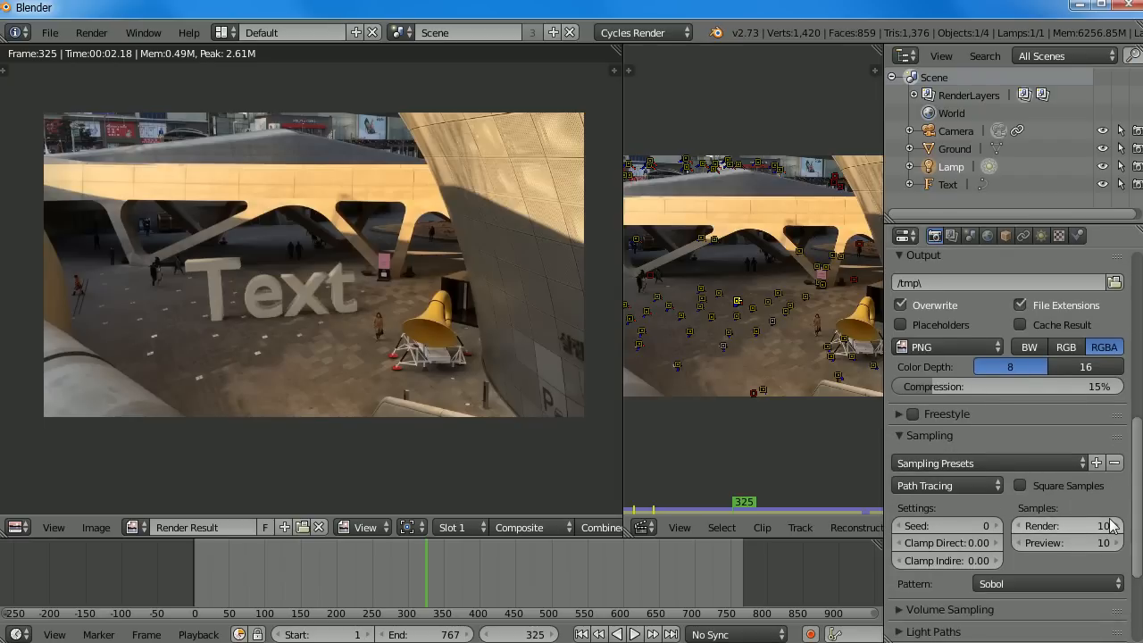
{"action": "left_click_drag", "start_coordinate": [1137, 461], "coordinate": [1136, 450]}
{"action": "left_click", "coordinate": [939, 455]}
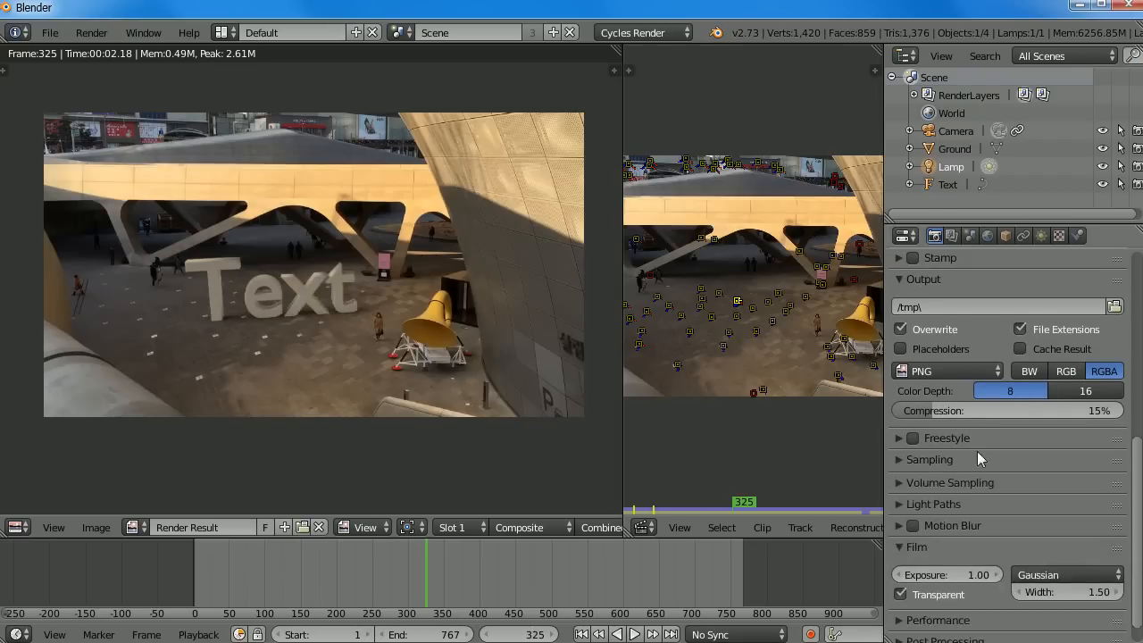
{"action": "scroll", "coordinate": [940, 454], "scroll_direction": "up", "scroll_amount": 4}
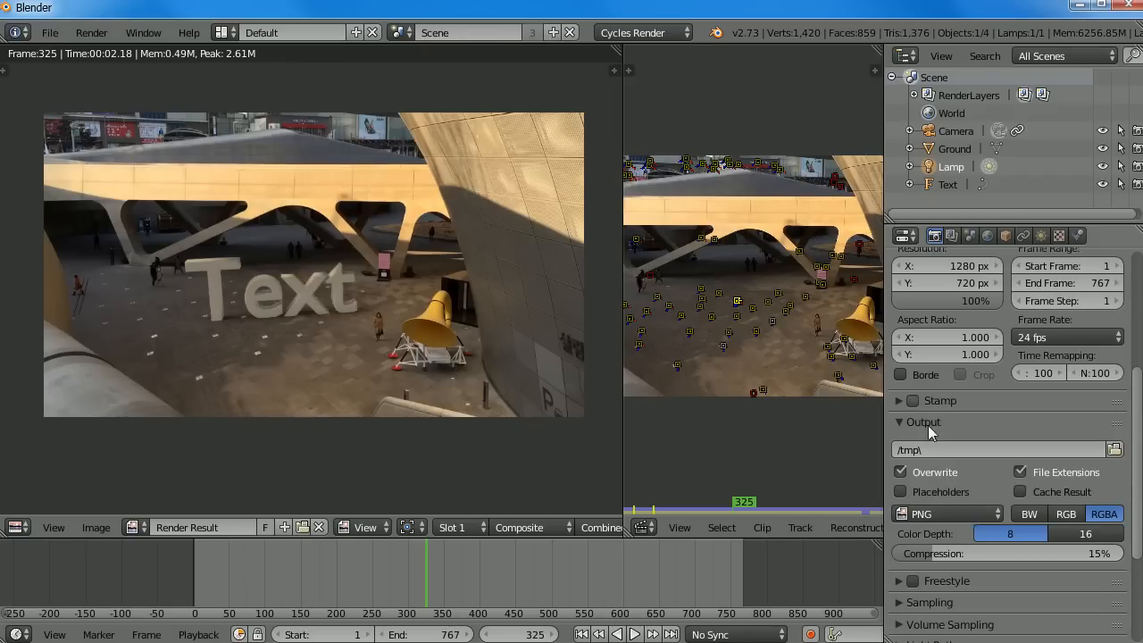
{"action": "scroll", "coordinate": [974, 406], "scroll_direction": "up", "scroll_amount": 6}
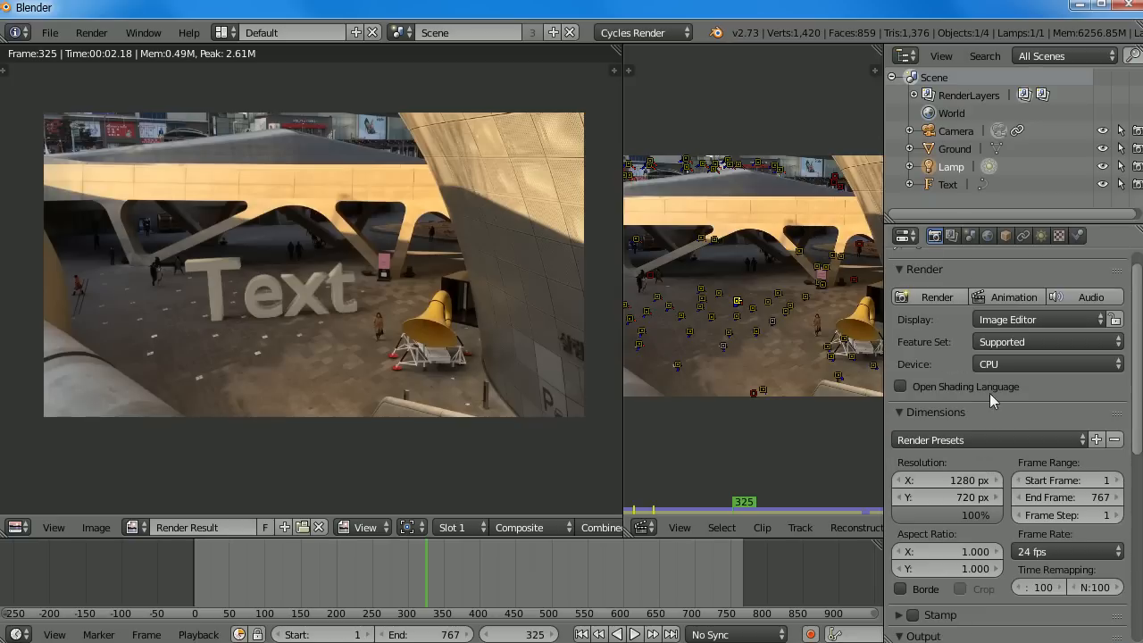
{"action": "scroll", "coordinate": [973, 554], "scroll_direction": "down", "scroll_amount": 4}
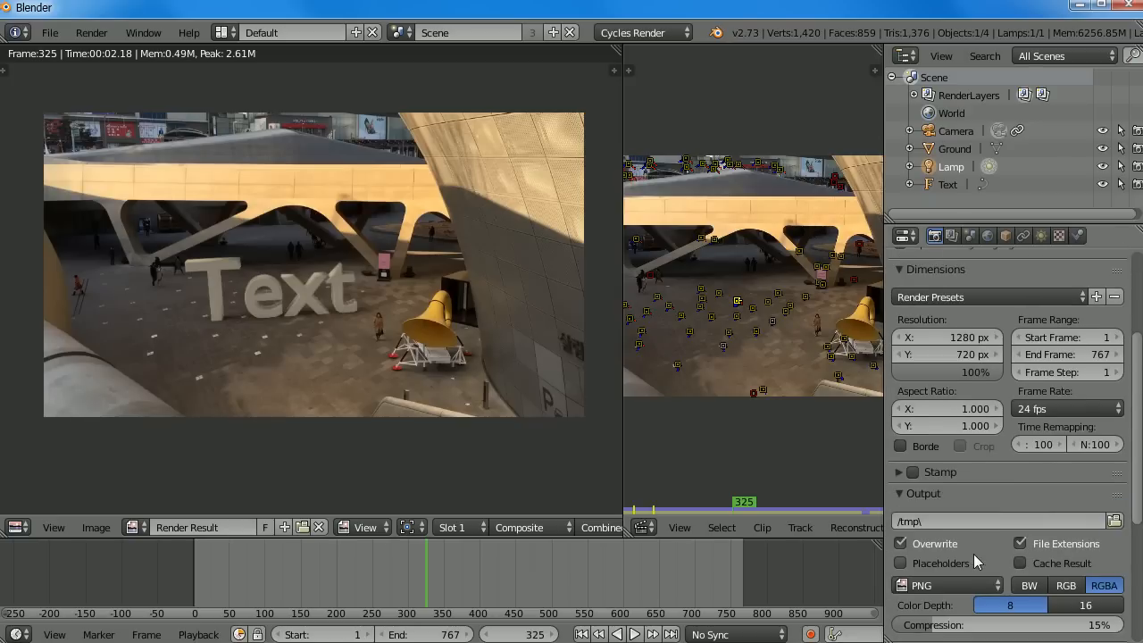
Choose E:\blender\trackingTest00001 for the render output and create and open a new folder render003 in it
{"action": "left_click", "coordinate": [1114, 522]}
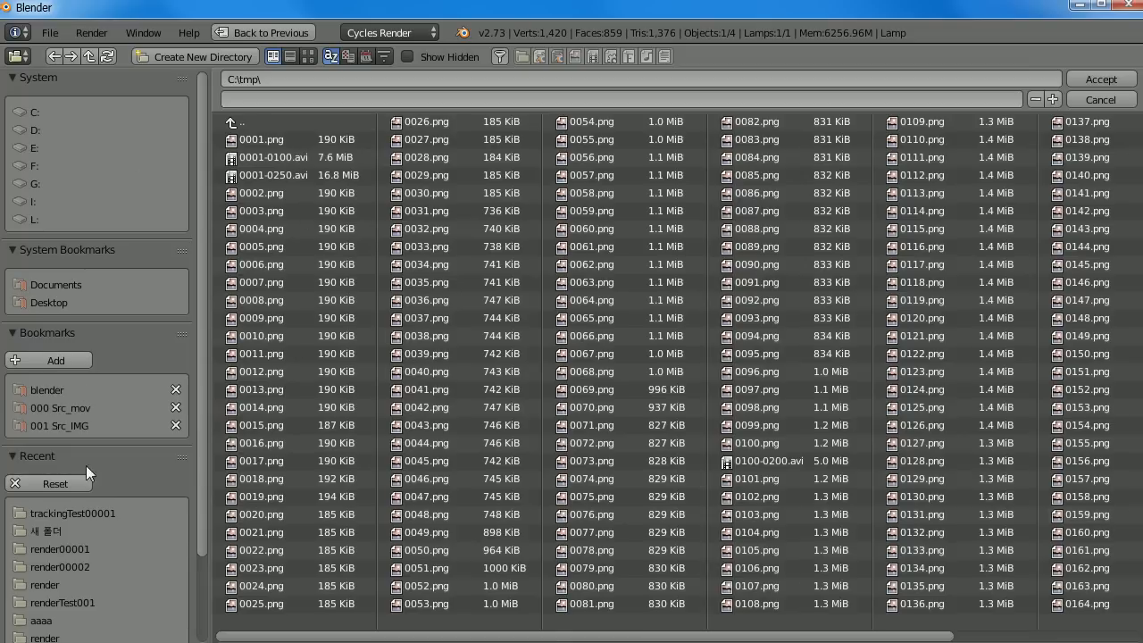
{"action": "left_click", "coordinate": [59, 548]}
{"action": "left_click", "coordinate": [68, 563]}
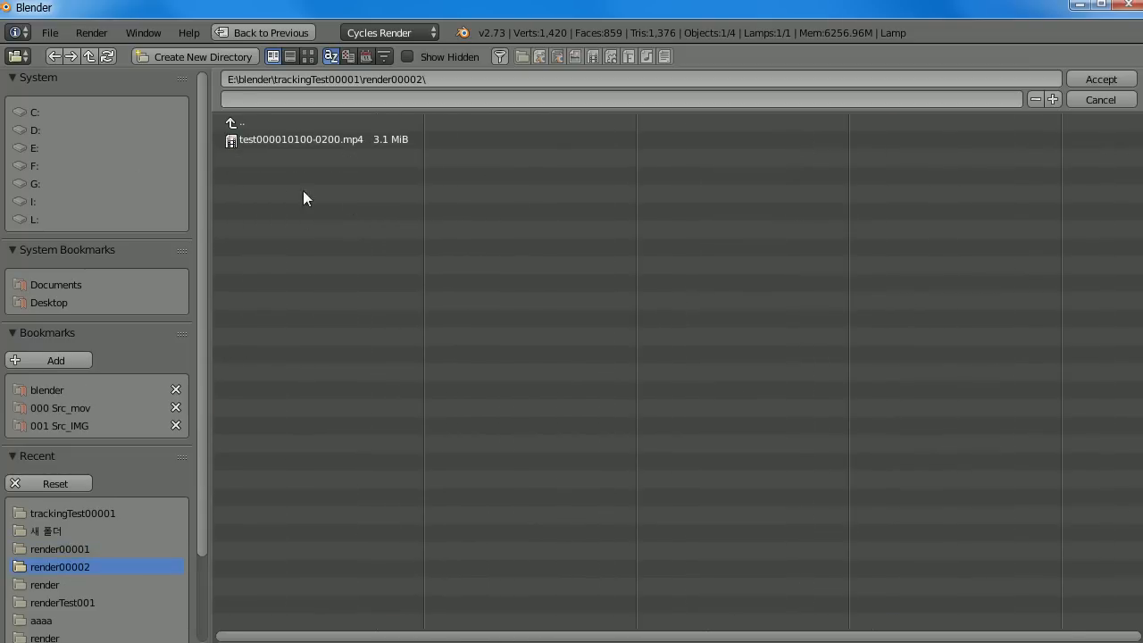
{"action": "left_click", "coordinate": [261, 125]}
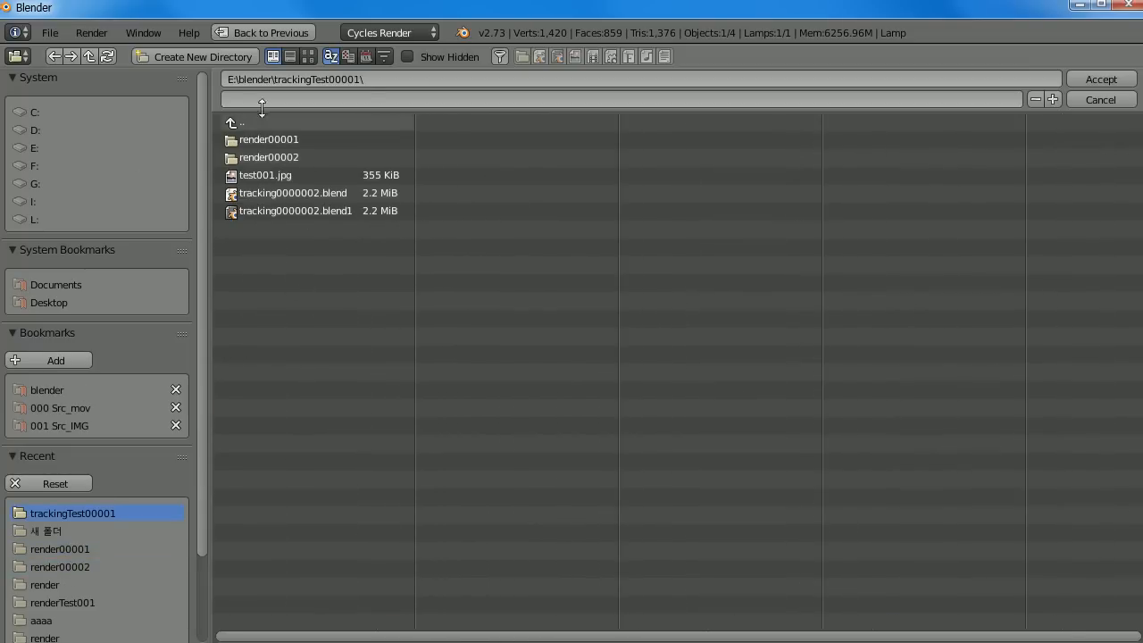
{"action": "left_click", "coordinate": [177, 57]}
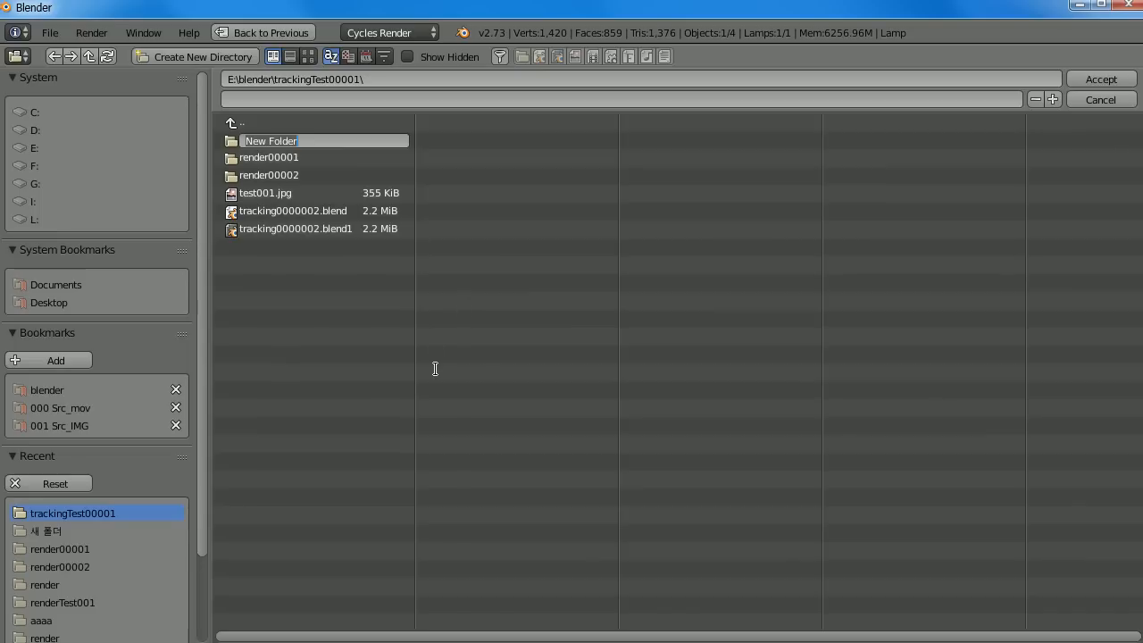
{"action": "type", "text": "re"}
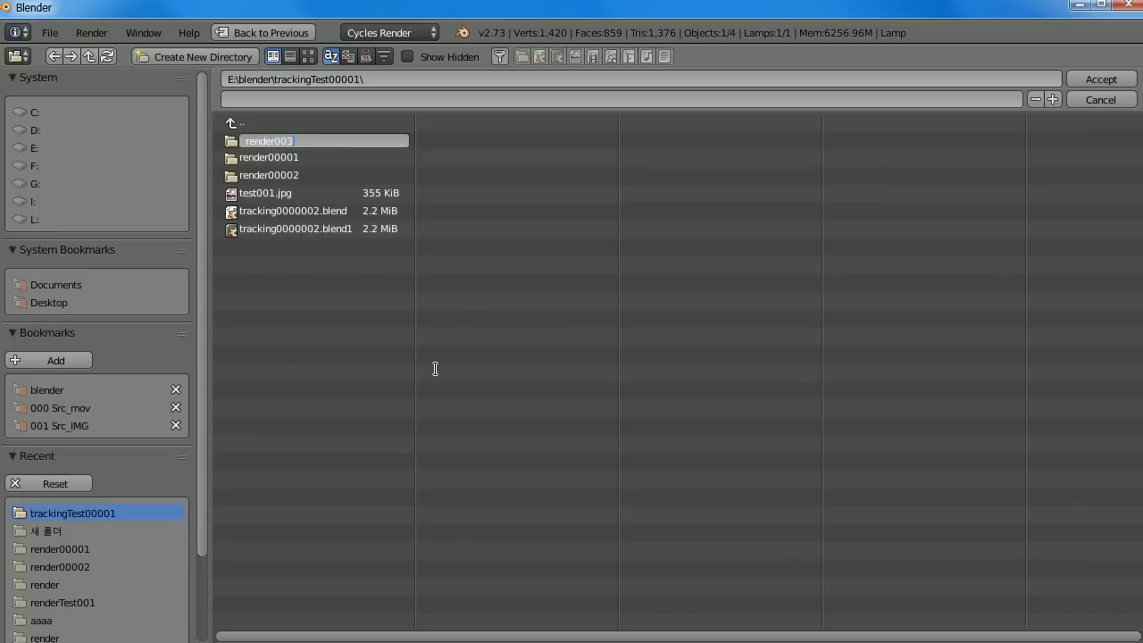
{"action": "type", "text": "nder003"}
{"action": "key", "text": "Return"}
{"action": "left_click", "coordinate": [277, 179]}
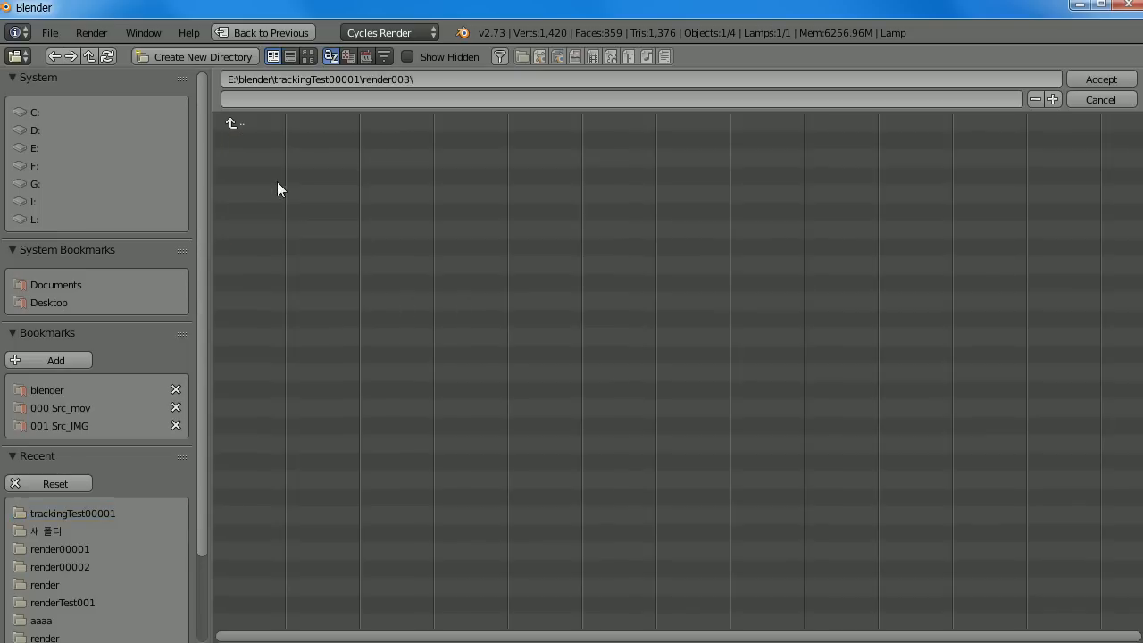
Name the render output file render003 and accept the output path
{"action": "left_click", "coordinate": [326, 101]}
{"action": "type", "text": "render003"}
{"action": "key", "text": "Return"}
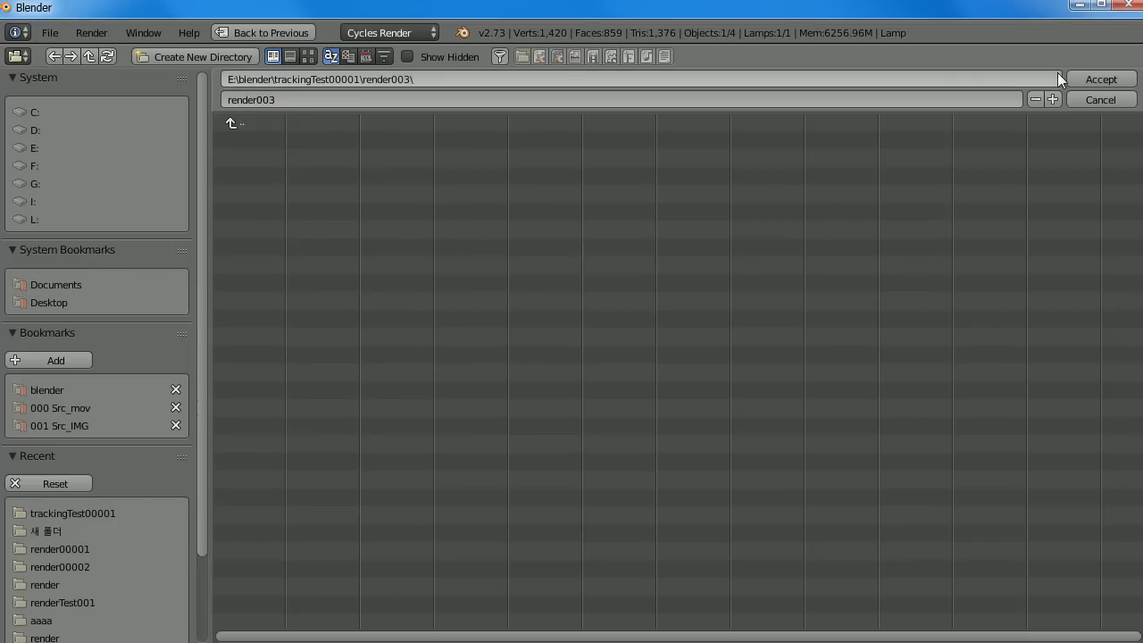
{"action": "left_click", "coordinate": [1086, 79]}
Set the output file format to H.264 and its encoding container to MPEG-4
{"action": "scroll", "coordinate": [1134, 410], "scroll_direction": "down", "scroll_amount": 5}
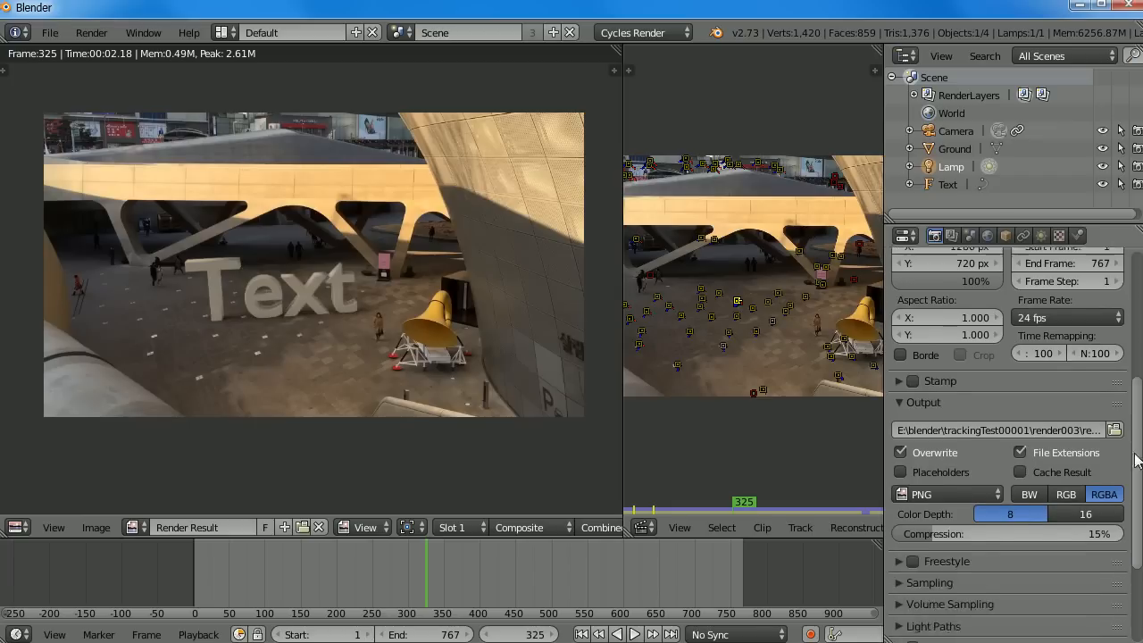
{"action": "left_click", "coordinate": [912, 431]}
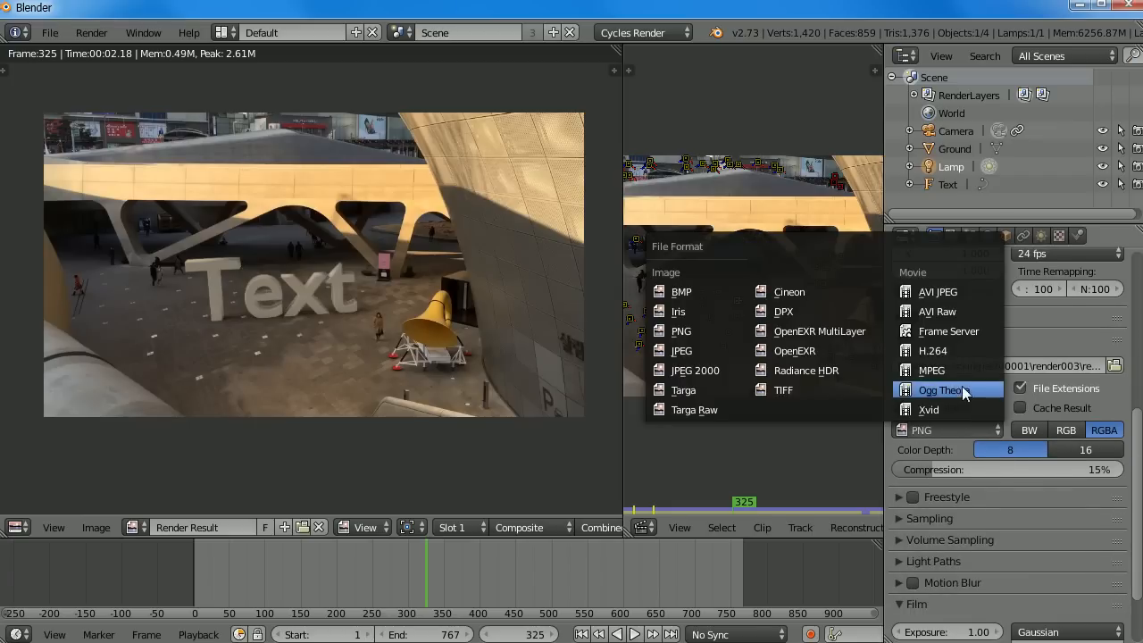
{"action": "left_click", "coordinate": [950, 350]}
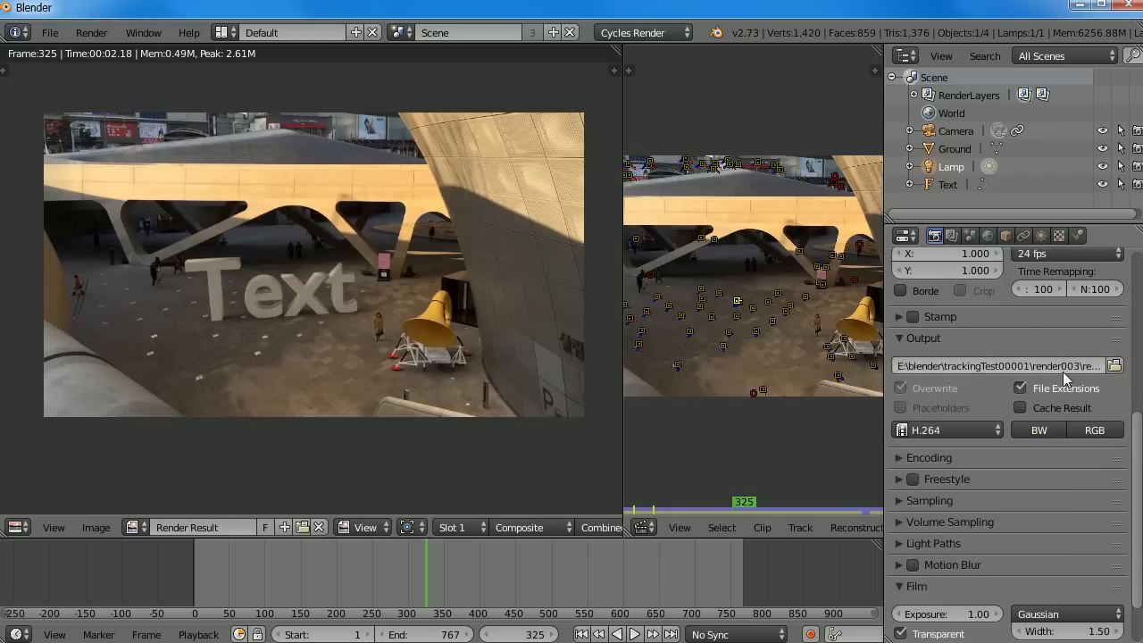
{"action": "left_click", "coordinate": [902, 458]}
{"action": "left_click", "coordinate": [972, 507]}
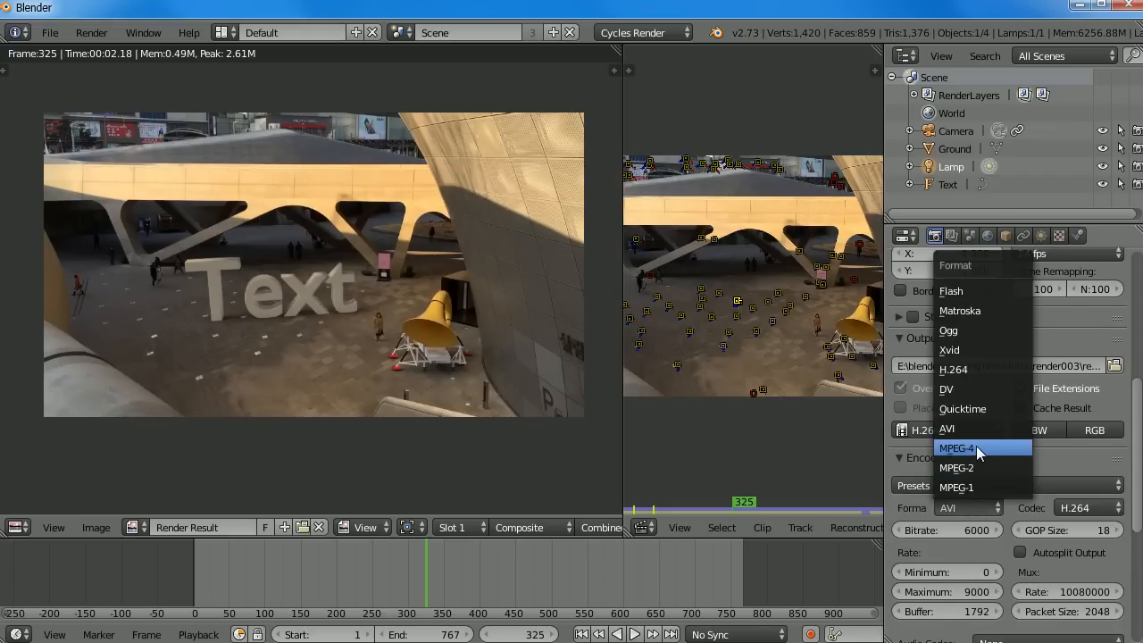
{"action": "left_click", "coordinate": [977, 447]}
{"action": "left_click_drag", "start_coordinate": [1136, 466], "coordinate": [1134, 529]}
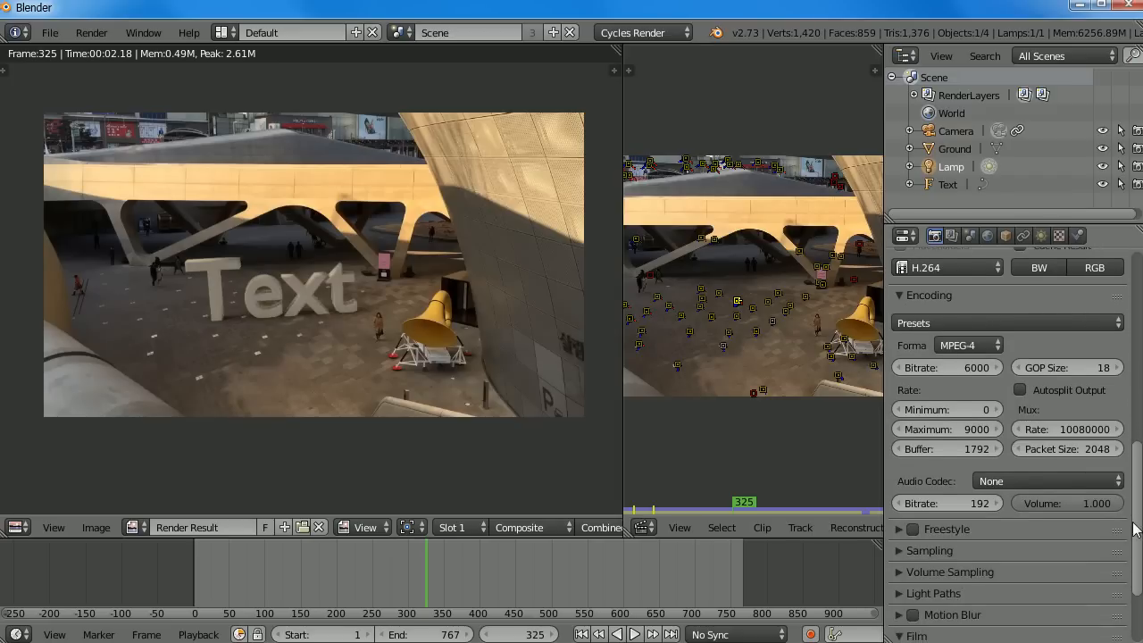
Set the start frame of the render range to 100
{"action": "scroll", "coordinate": [1123, 285], "scroll_direction": "up", "scroll_amount": 15}
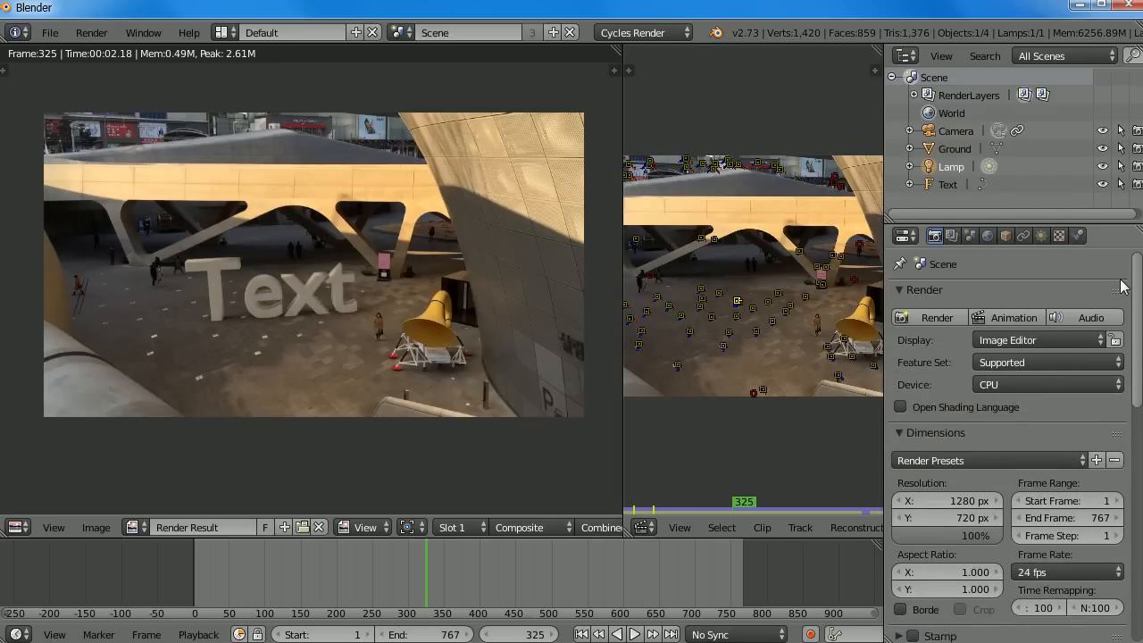
{"action": "scroll", "coordinate": [1122, 285], "scroll_direction": "down", "scroll_amount": 3}
{"action": "left_click", "coordinate": [1112, 396]}
{"action": "left_click", "coordinate": [1102, 400]}
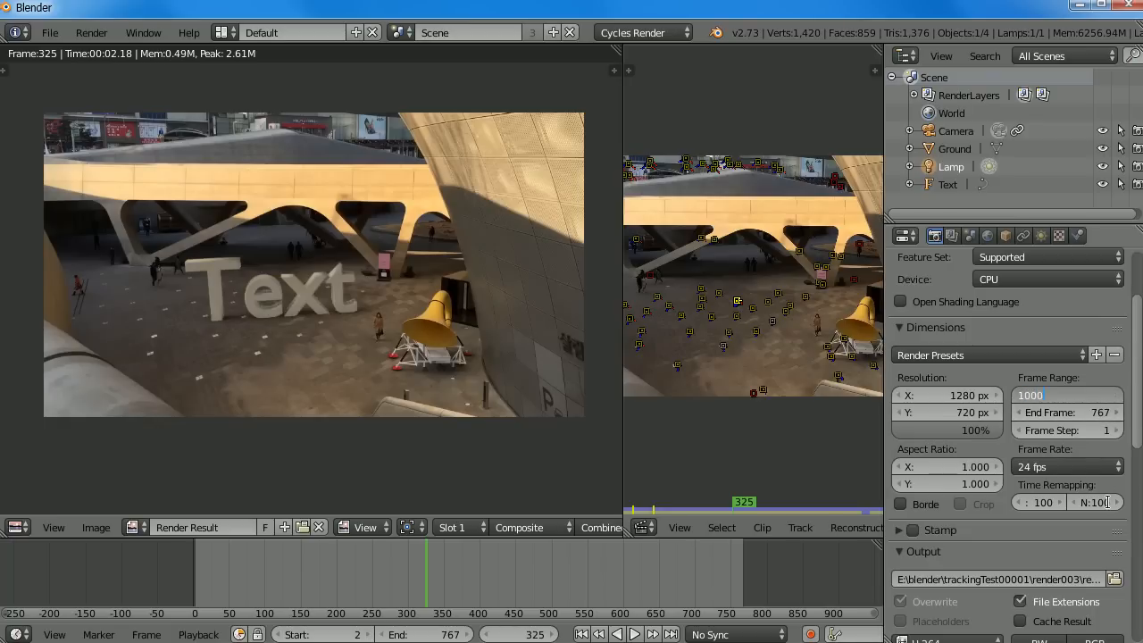
{"action": "key", "text": "Return"}
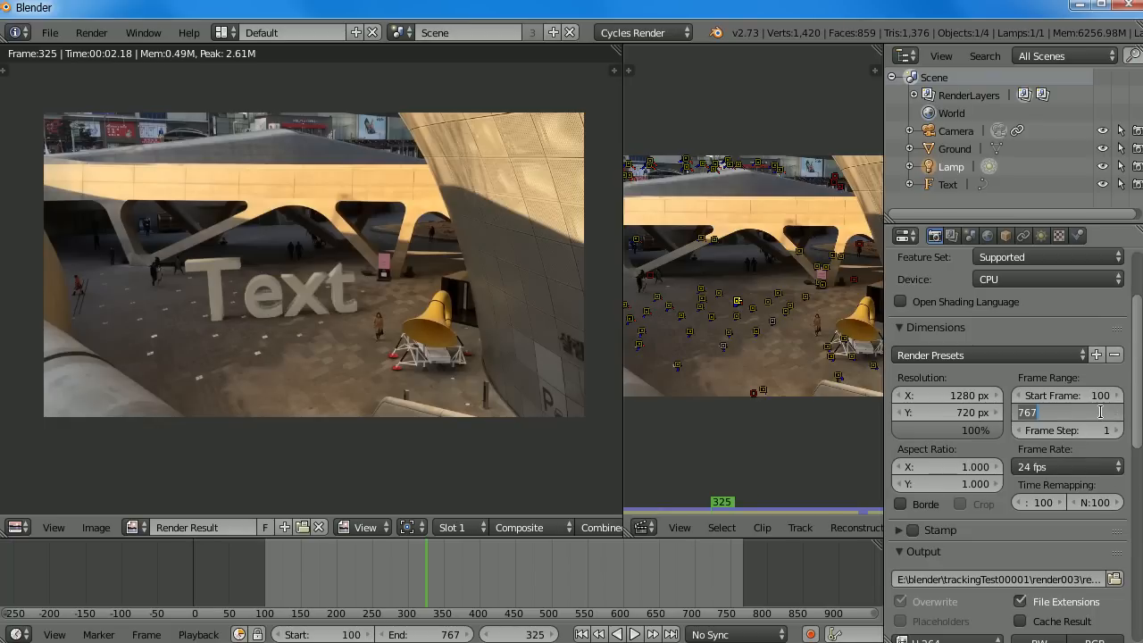
Set the render frame range to start at frame 300 and end at frame 400
{"action": "left_click", "coordinate": [1108, 399]}
{"action": "type", "text": "300"}
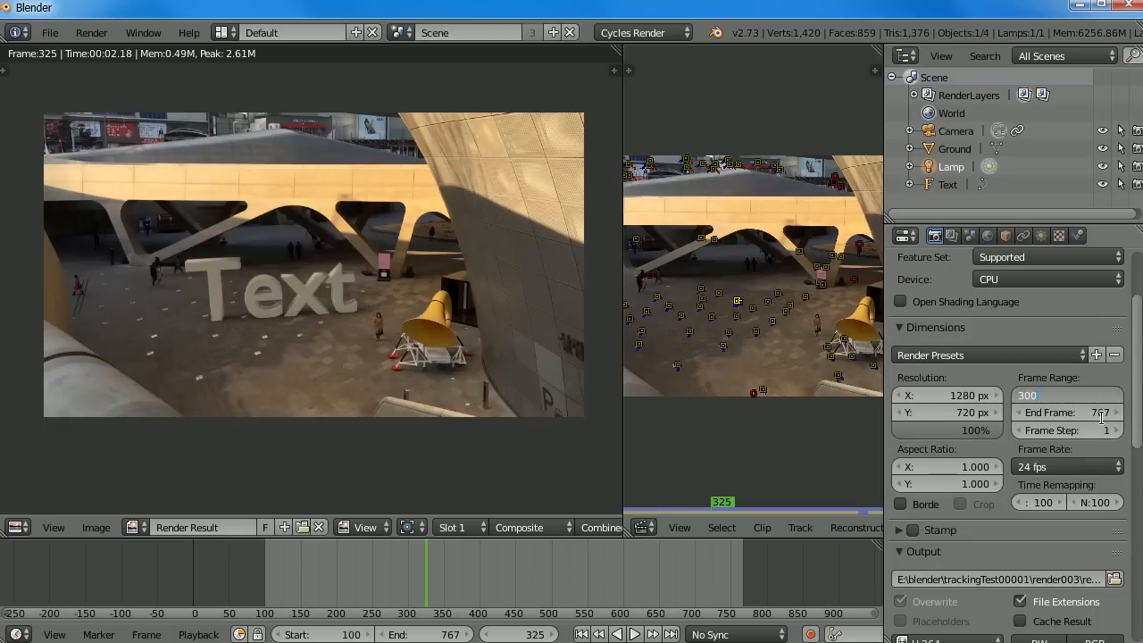
{"action": "key", "text": "Return"}
{"action": "left_click", "coordinate": [1102, 411]}
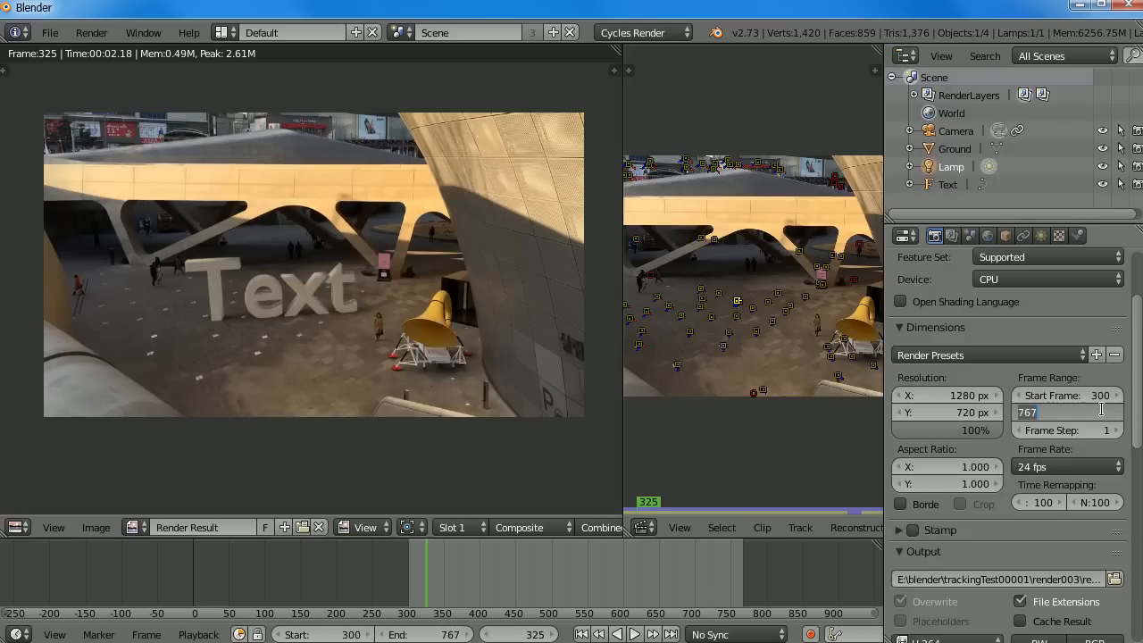
{"action": "type", "text": "400"}
{"action": "key", "text": "Return"}
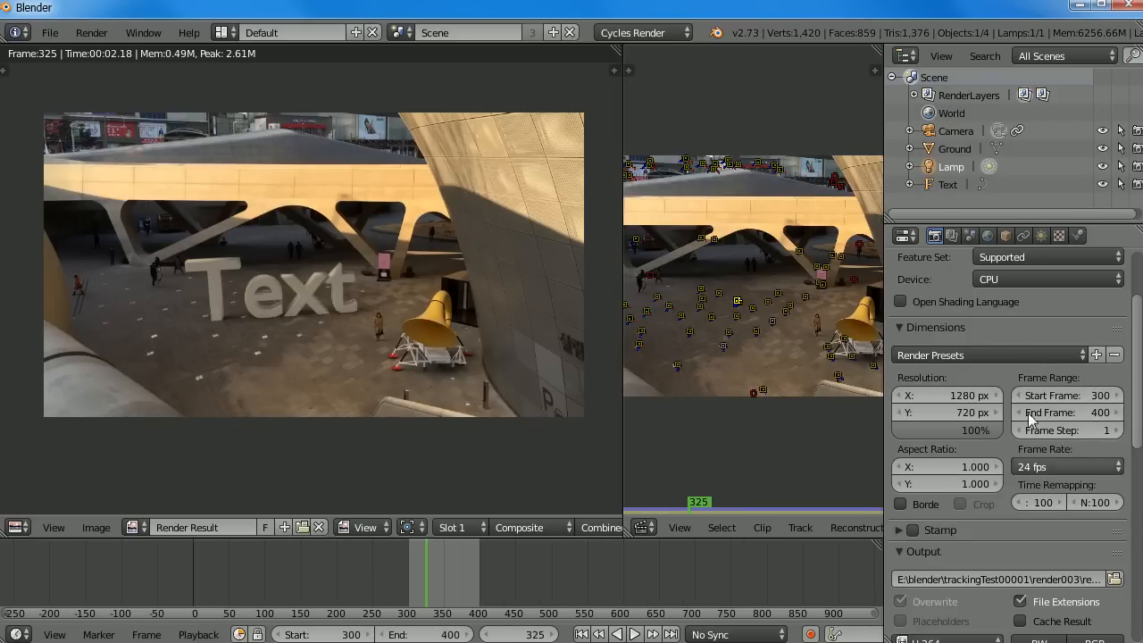
Render the animation over the chosen frame range
{"action": "left_click_drag", "start_coordinate": [1139, 430], "coordinate": [1097, 551]}
{"action": "left_click_drag", "start_coordinate": [1138, 461], "coordinate": [1136, 261]}
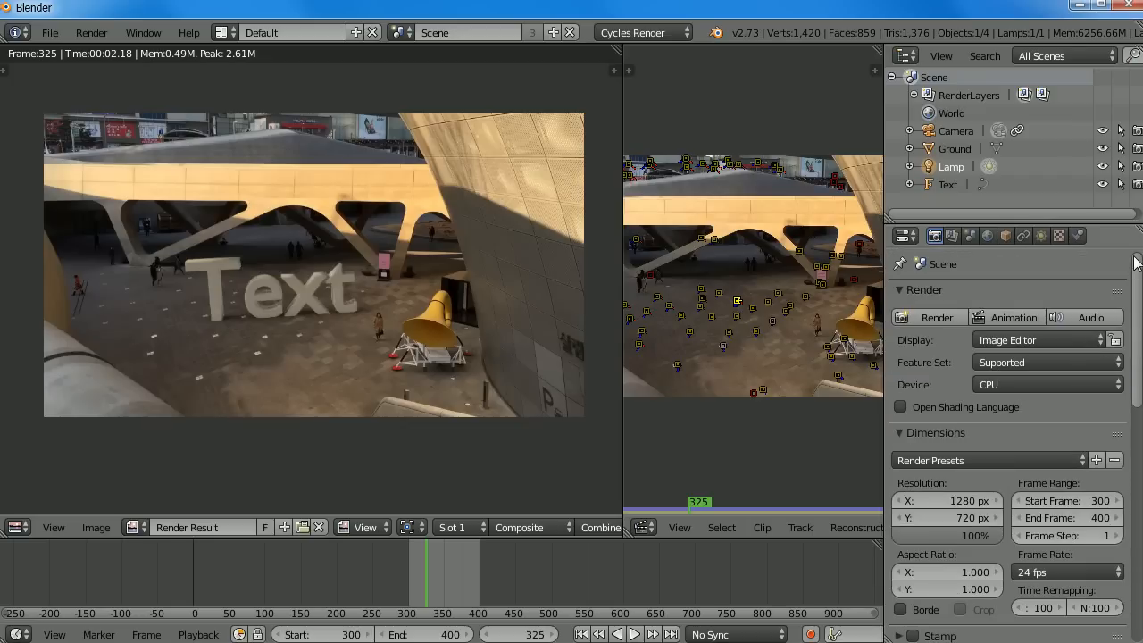
{"action": "left_click", "coordinate": [1008, 317]}
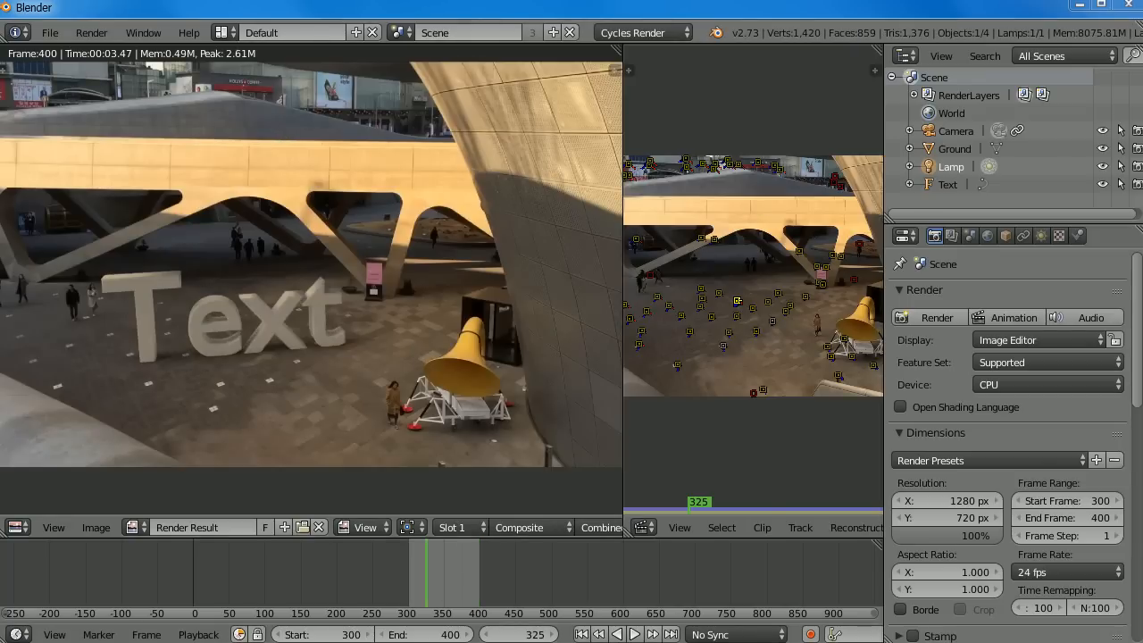
Switch to the render003 folder in Windows Explorer, play the rendered MP4 to check the composited text, and return to Blender
{"action": "key", "text": "alt+Tab"}
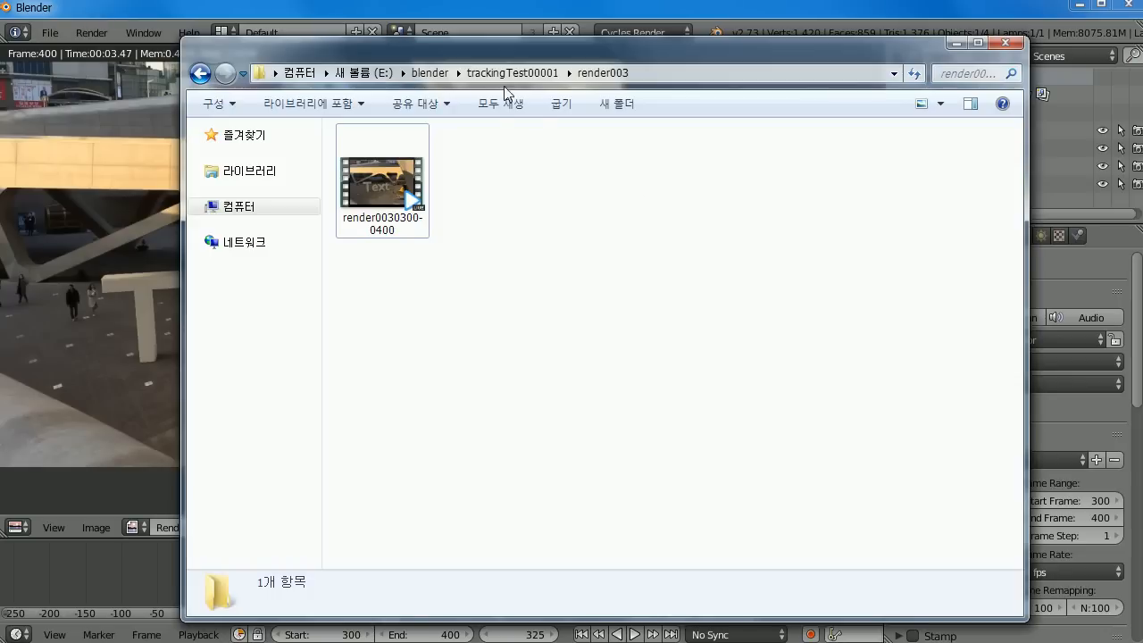
{"action": "left_click_drag", "start_coordinate": [496, 57], "coordinate": [473, 58]}
{"action": "double_click", "coordinate": [367, 193]}
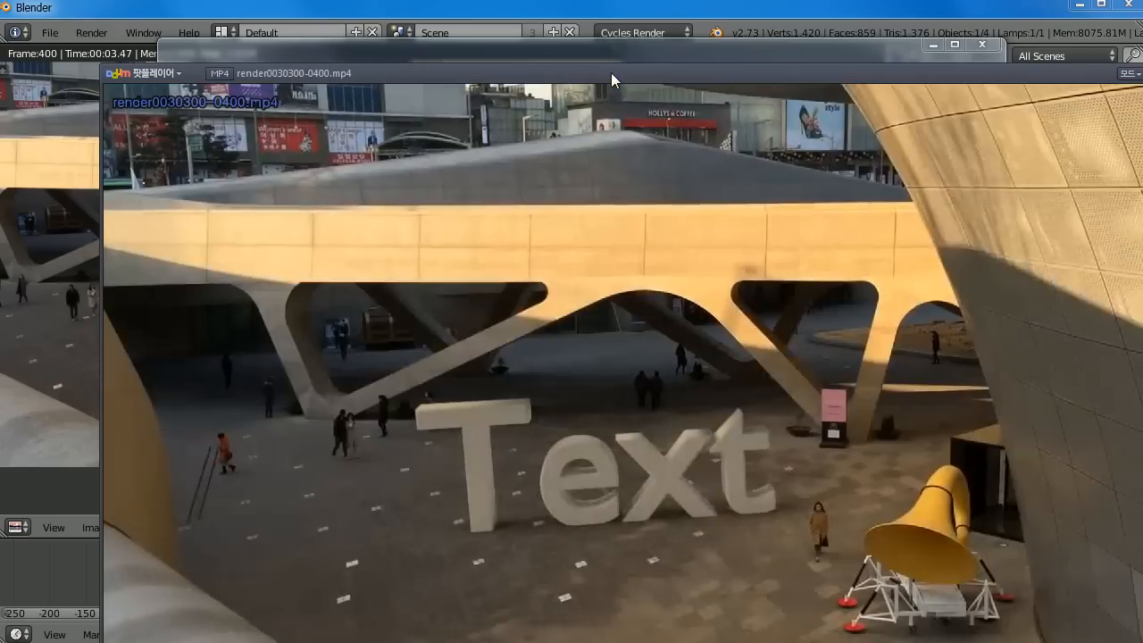
{"action": "left_click_drag", "start_coordinate": [611, 72], "coordinate": [502, 27]}
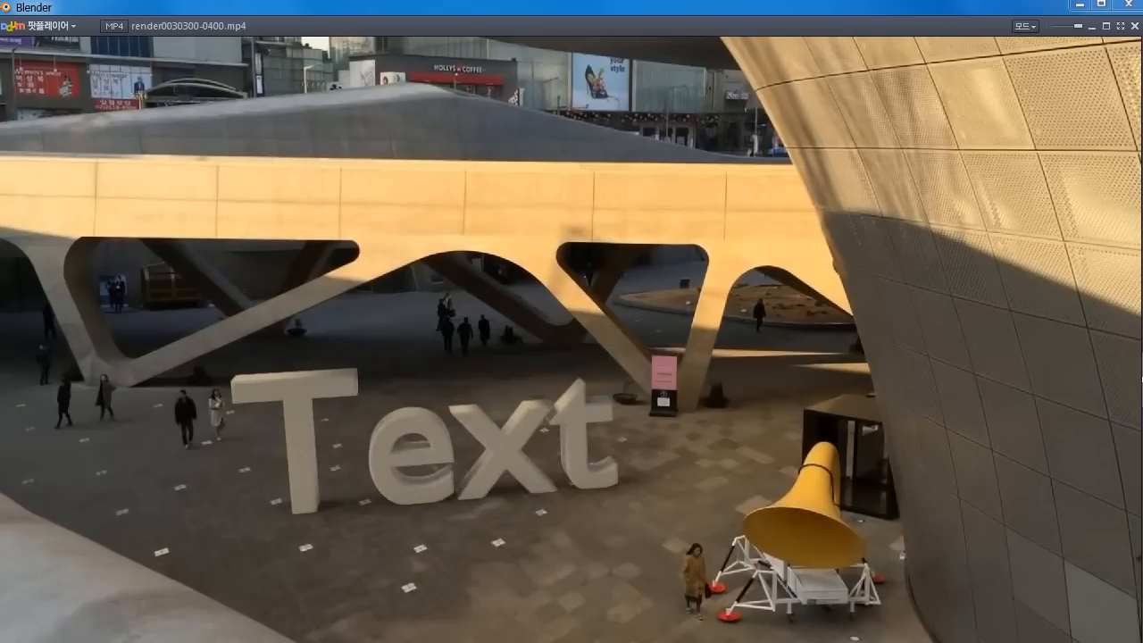
{"action": "left_click_drag", "start_coordinate": [909, 29], "coordinate": [863, 40]}
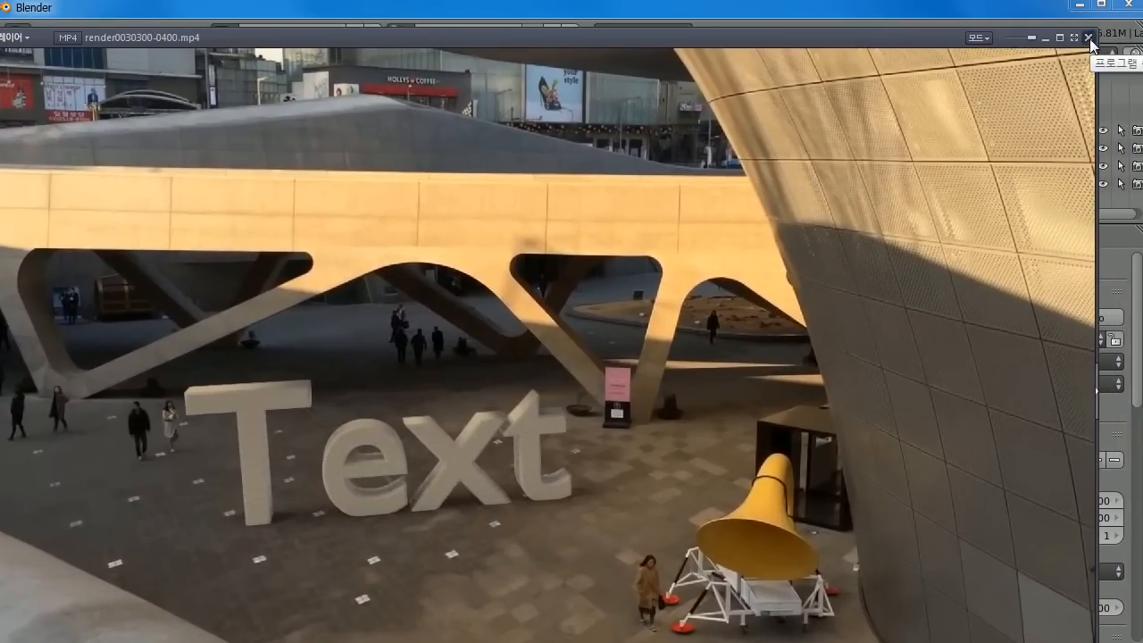
{"action": "left_click", "coordinate": [1089, 39]}
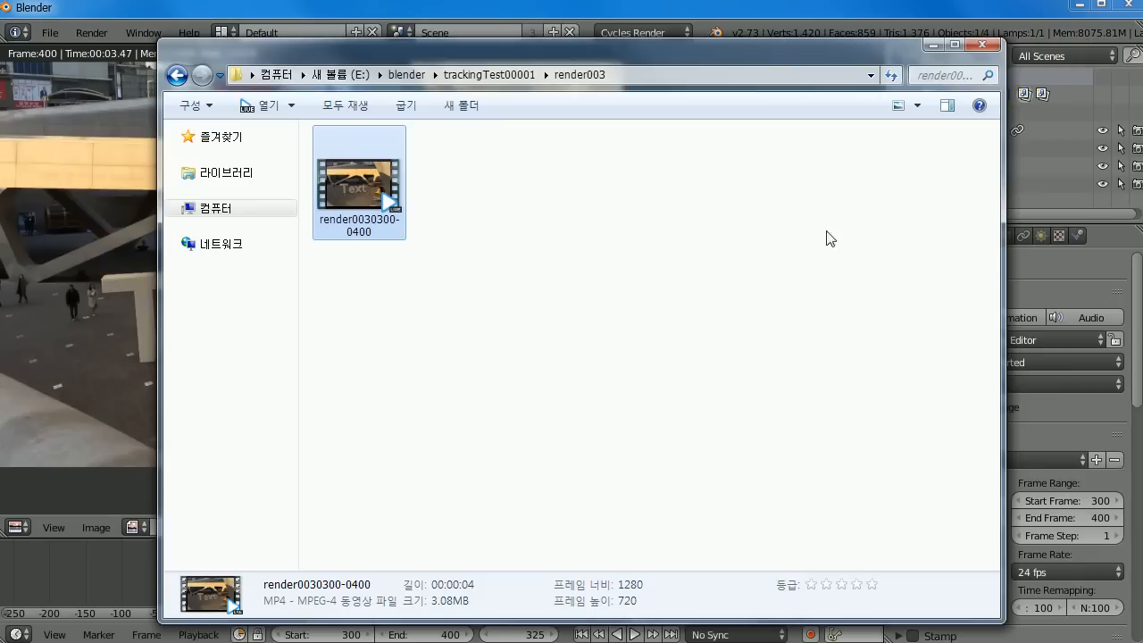
{"action": "left_click", "coordinate": [933, 45]}
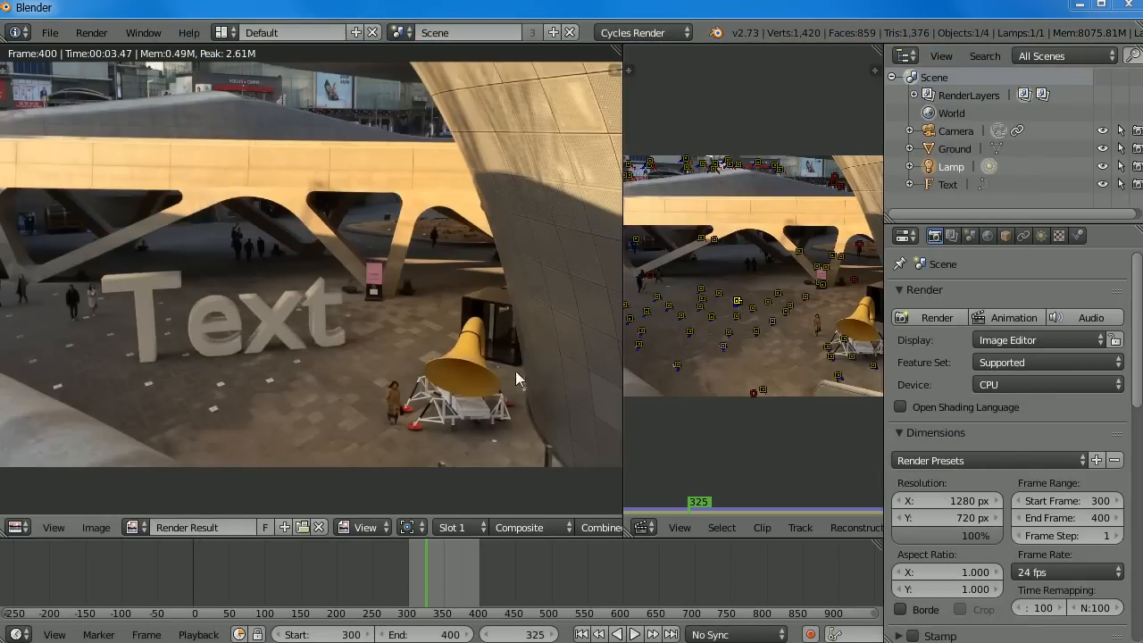
Leave the render result and inspect the text, ground plane and tracked camera in the 3D view
{"action": "left_click", "coordinate": [618, 387]}
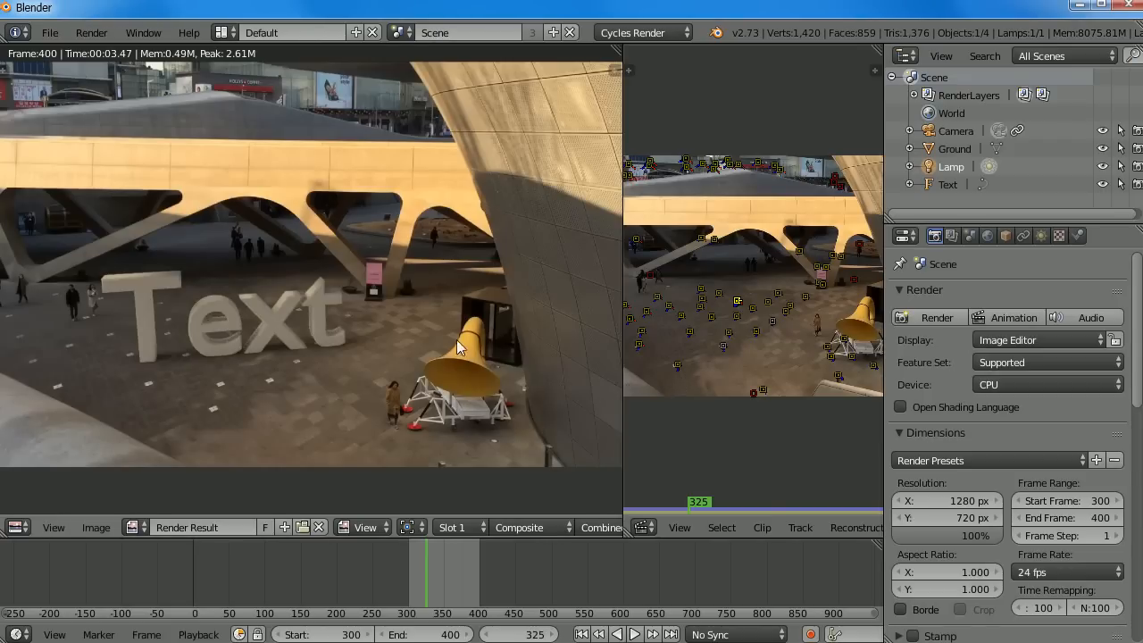
{"action": "key", "text": "Escape"}
{"action": "middle_click_drag", "start_coordinate": [381, 329], "coordinate": [400, 343]}
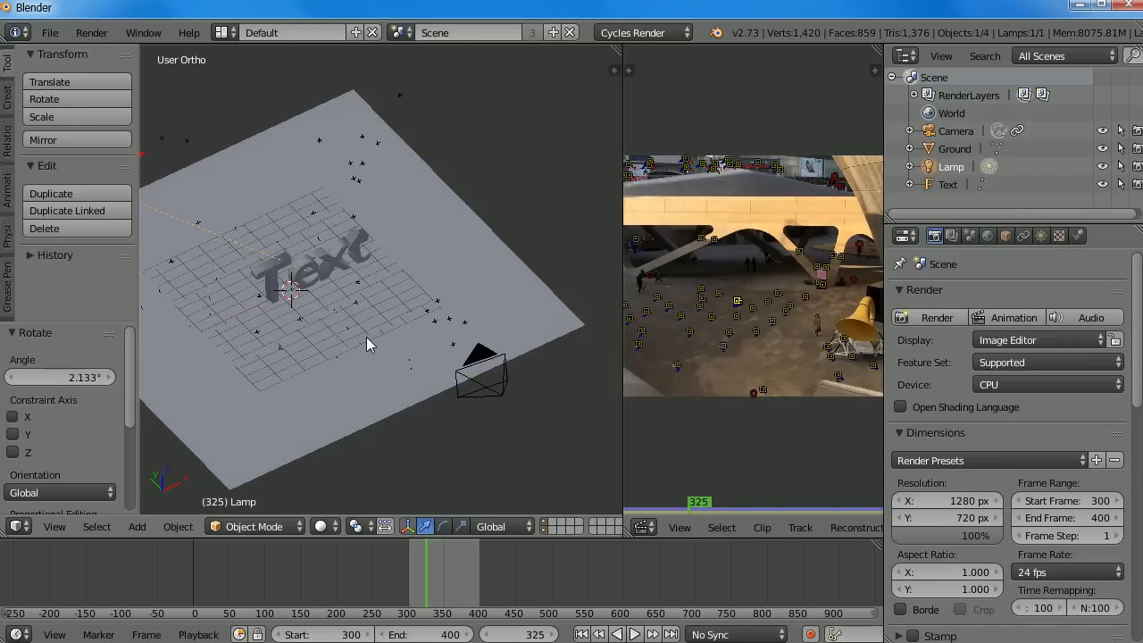
{"action": "middle_click_drag", "start_coordinate": [416, 350], "coordinate": [396, 330]}
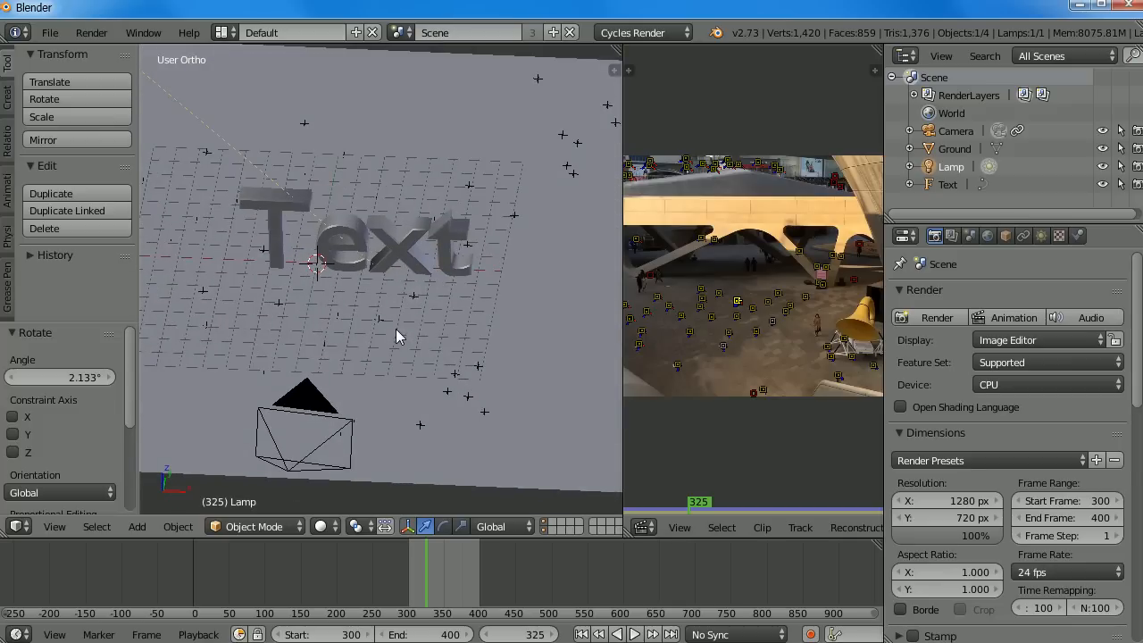
Switch to Windows Explorer and open the render folder inside the blender\tracking001 folder
{"action": "middle_click_drag", "start_coordinate": [311, 324], "coordinate": [374, 317]}
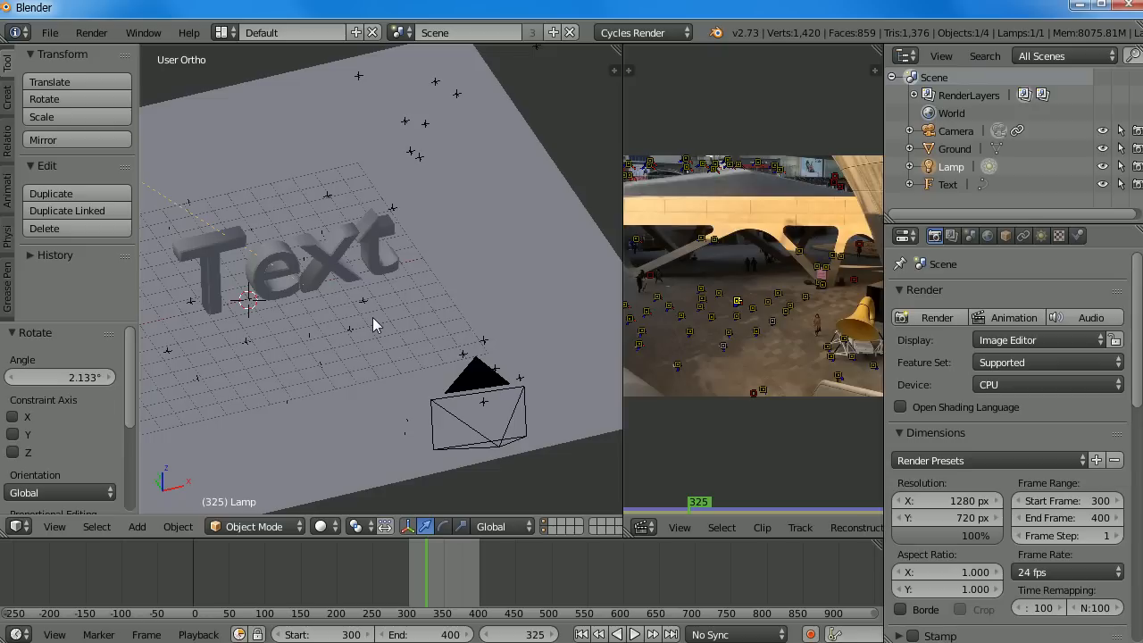
{"action": "middle_click_drag", "start_coordinate": [372, 317], "coordinate": [428, 318]}
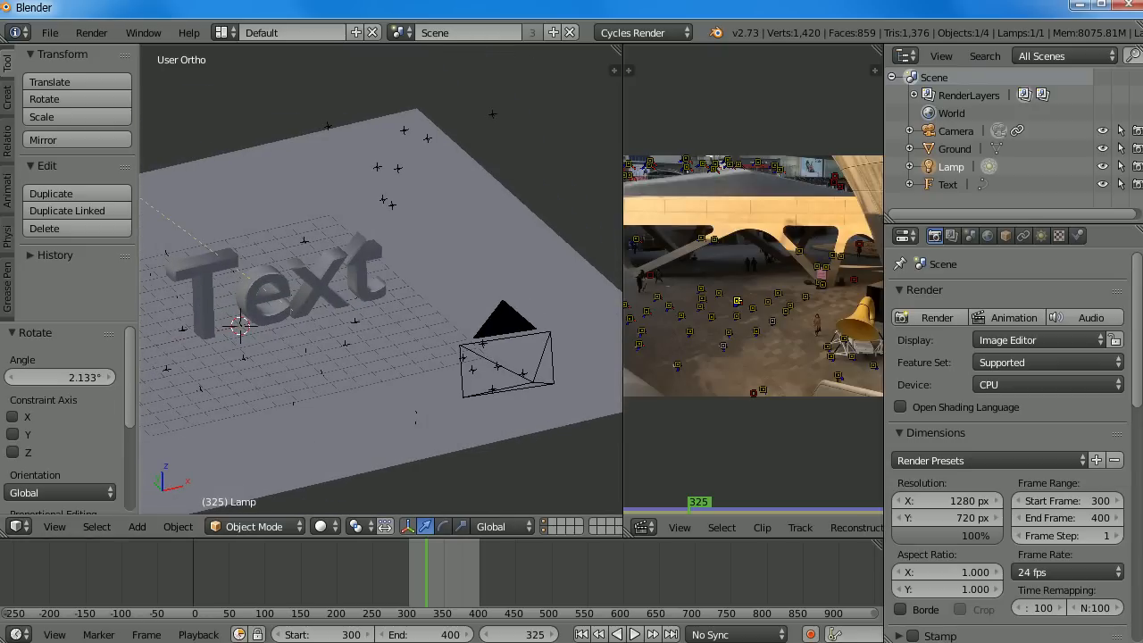
{"action": "left_click", "coordinate": [638, 105]}
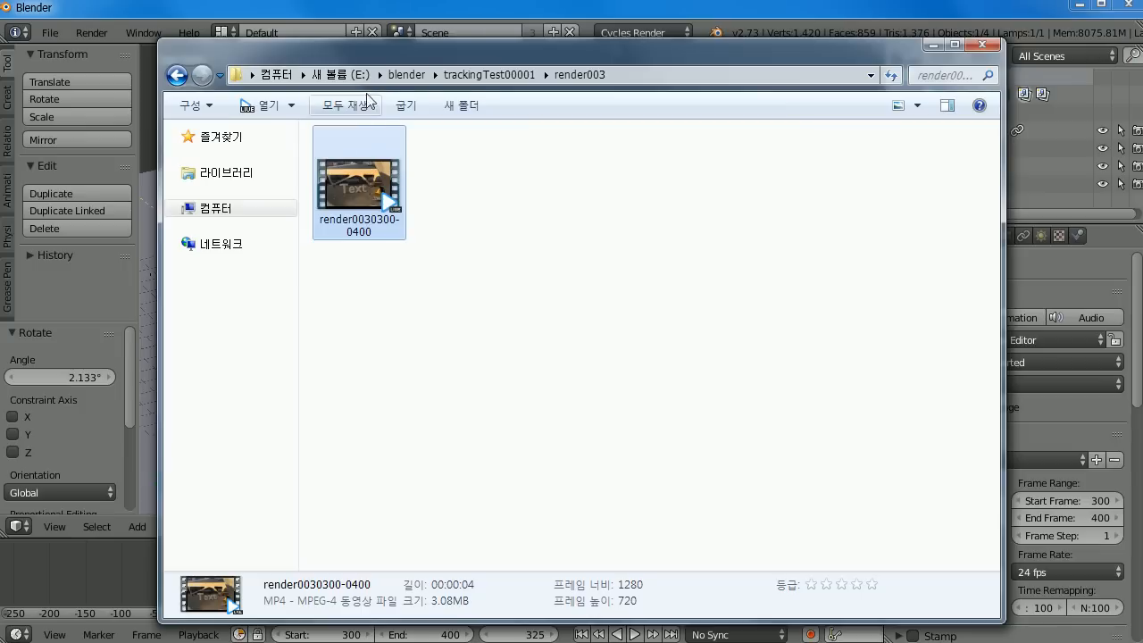
{"action": "left_click", "coordinate": [500, 75]}
{"action": "left_click", "coordinate": [408, 75]}
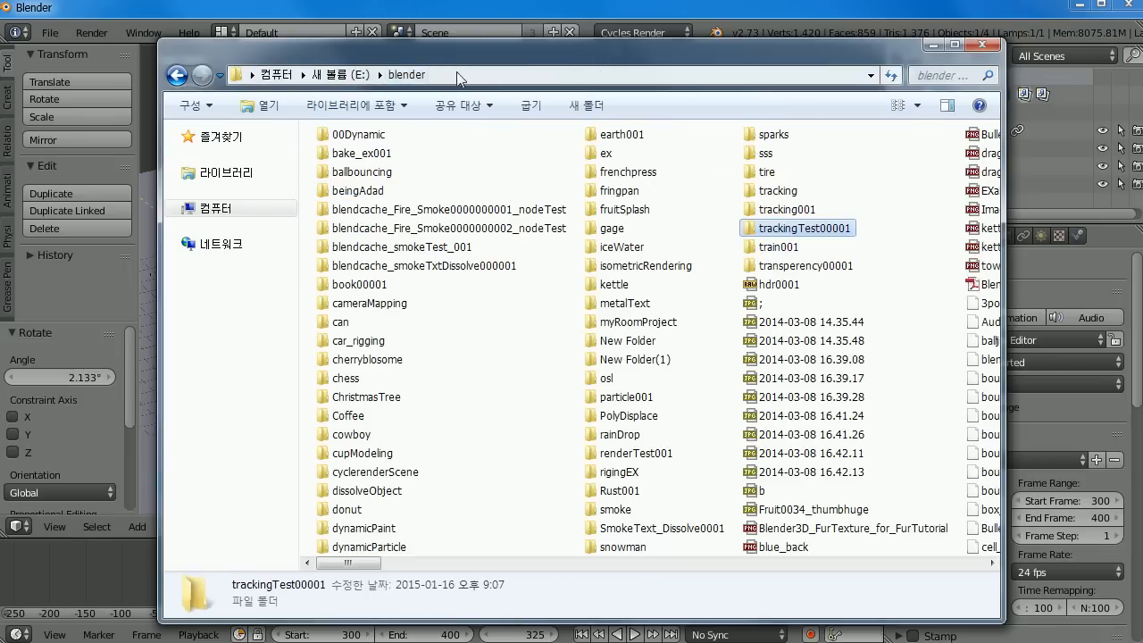
{"action": "double_click", "coordinate": [755, 209]}
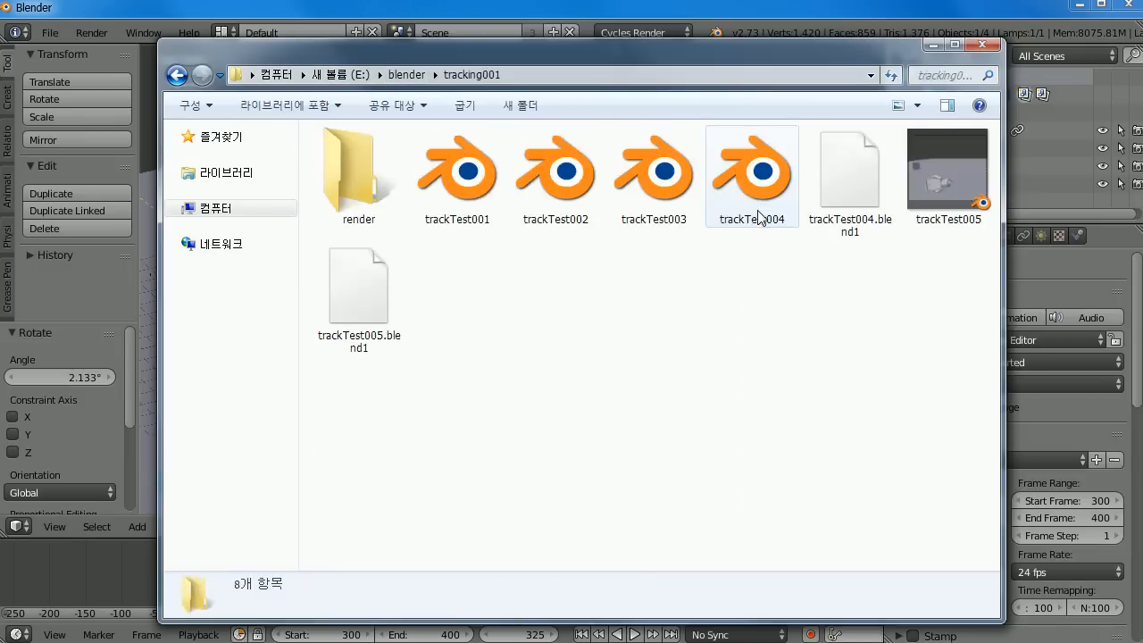
{"action": "double_click", "coordinate": [382, 192]}
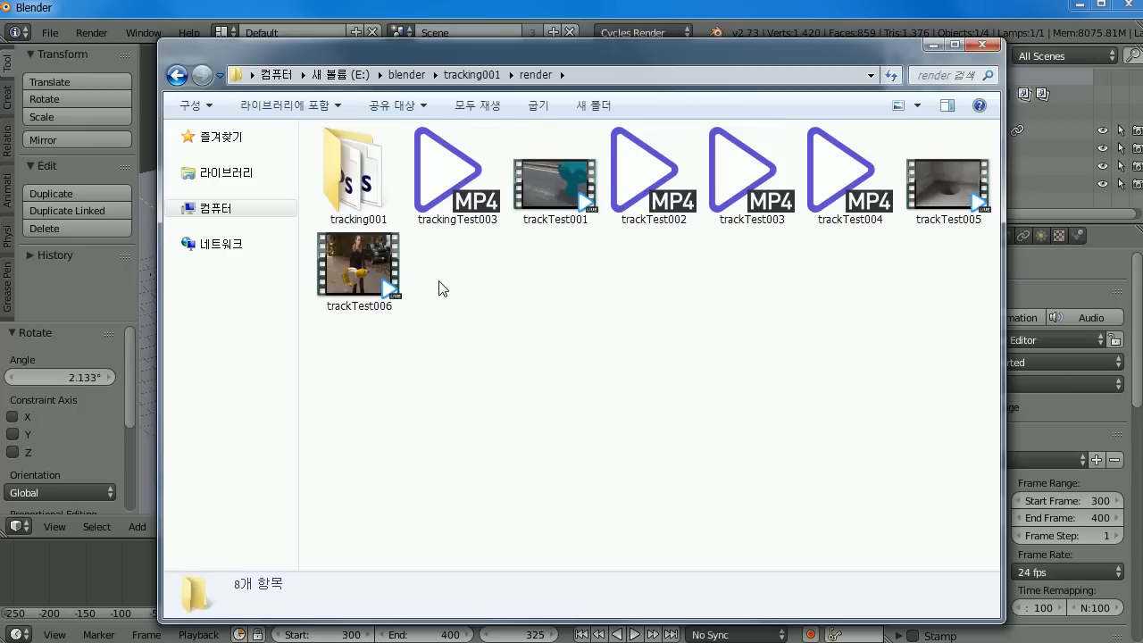
Play trackTest006.mp4 to view an earlier tracking composite, close the player and Explorer window, and return to Blender
{"action": "double_click", "coordinate": [358, 264]}
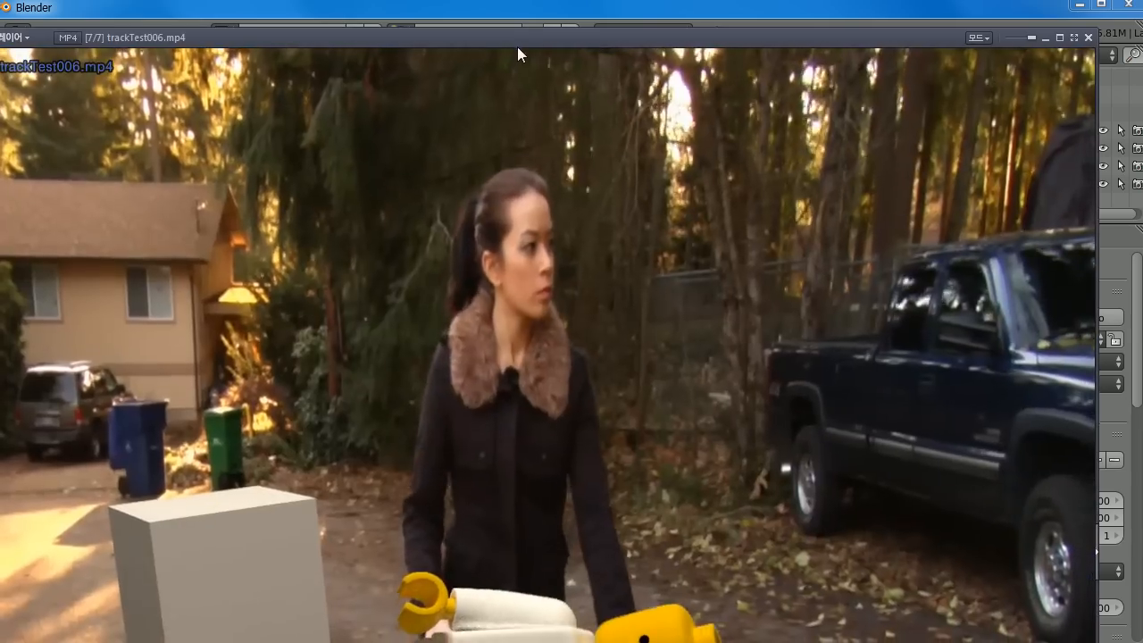
{"action": "left_click_drag", "start_coordinate": [517, 45], "coordinate": [575, 0]}
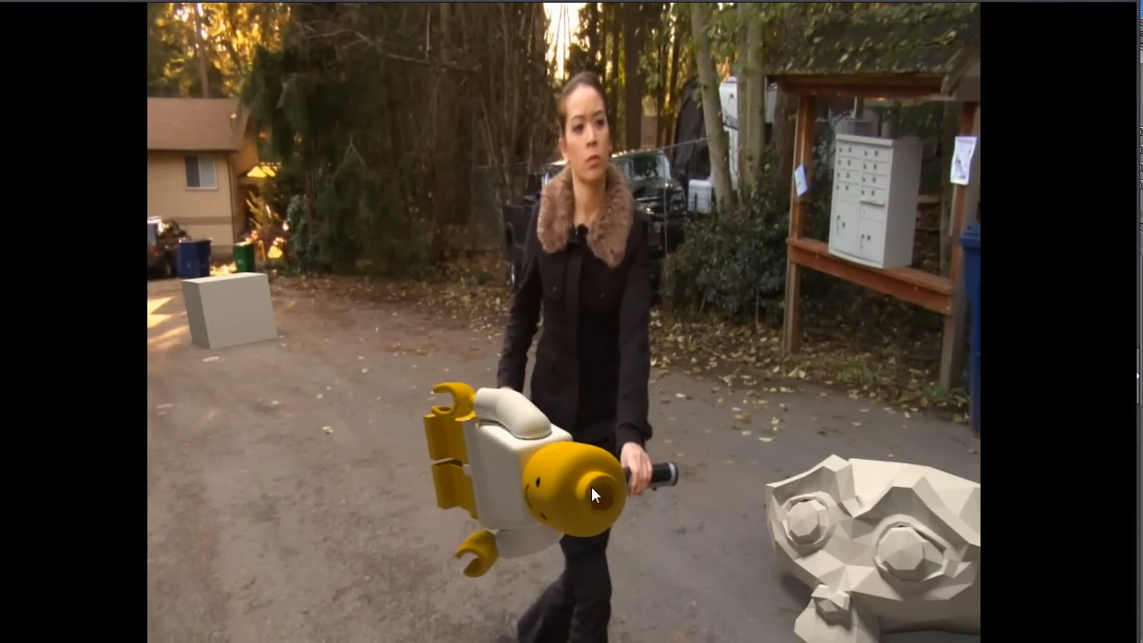
{"action": "left_click", "coordinate": [484, 372]}
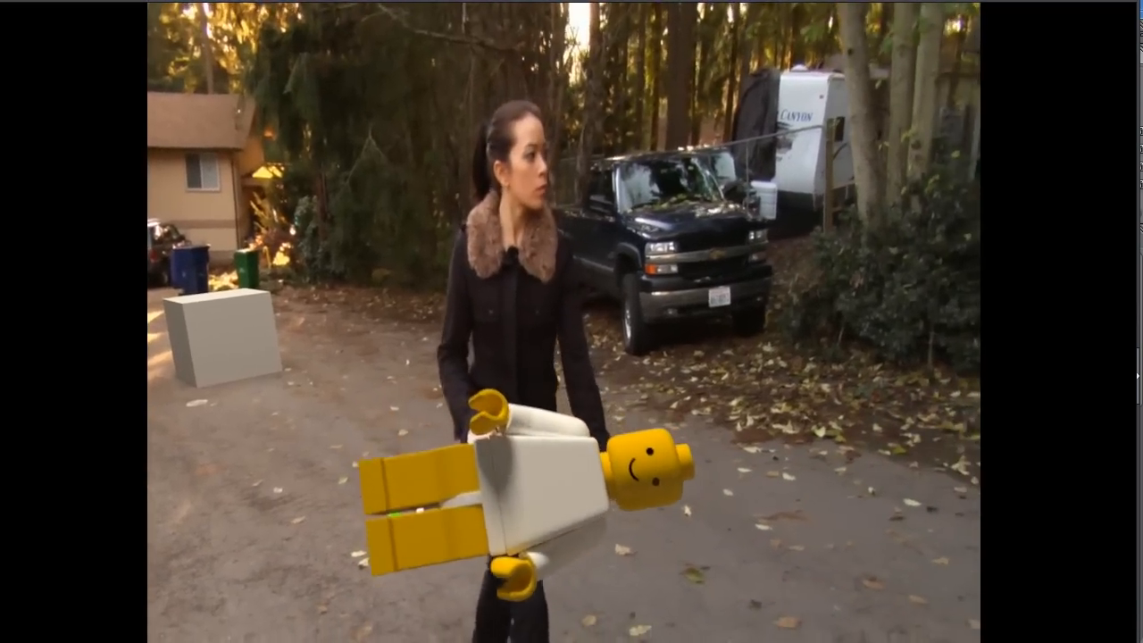
{"action": "left_click_drag", "start_coordinate": [500, 642], "coordinate": [504, 639]}
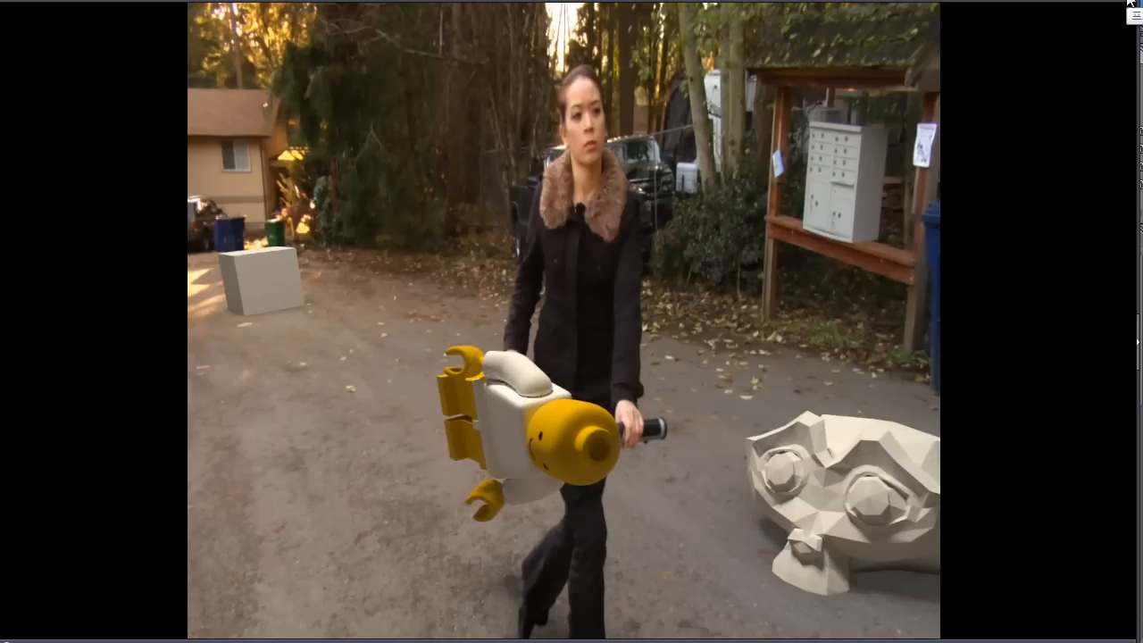
{"action": "left_click", "coordinate": [1129, 4]}
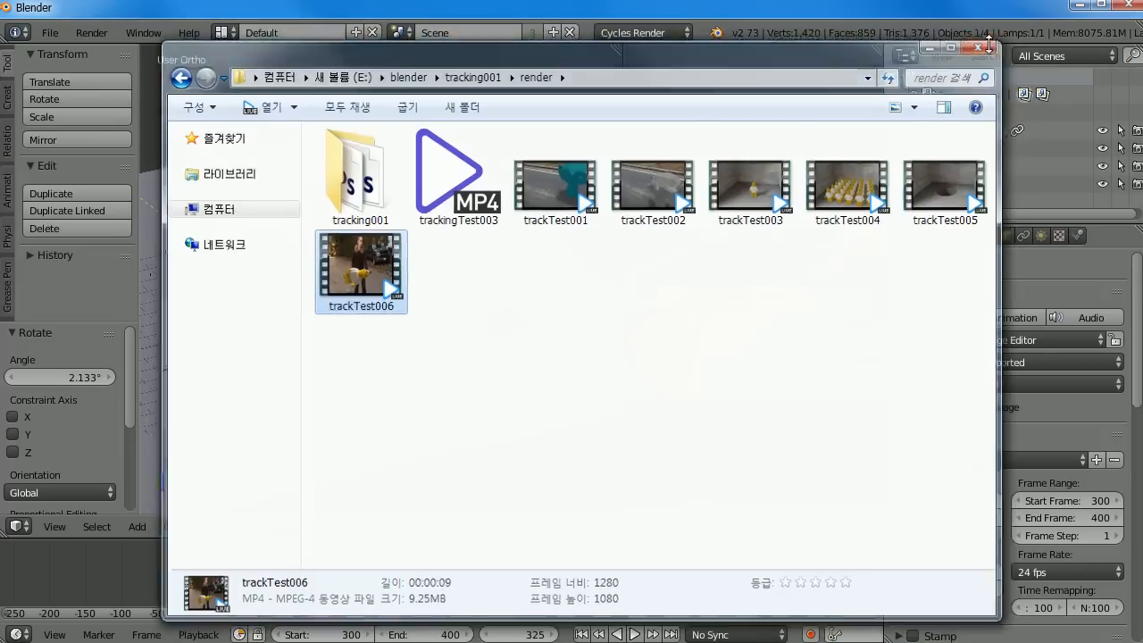
{"action": "left_click", "coordinate": [986, 46]}
Scrub the timeline between about frames 344 and 369 to compare the clip's tracking markers with the tracked camera
{"action": "mouse_move", "coordinate": [438, 578]}
{"action": "left_mouse_down"}
{"action": "mouse_move", "coordinate": [461, 580]}
{"action": "mouse_move", "coordinate": [445, 579]}
{"action": "left_mouse_up"}
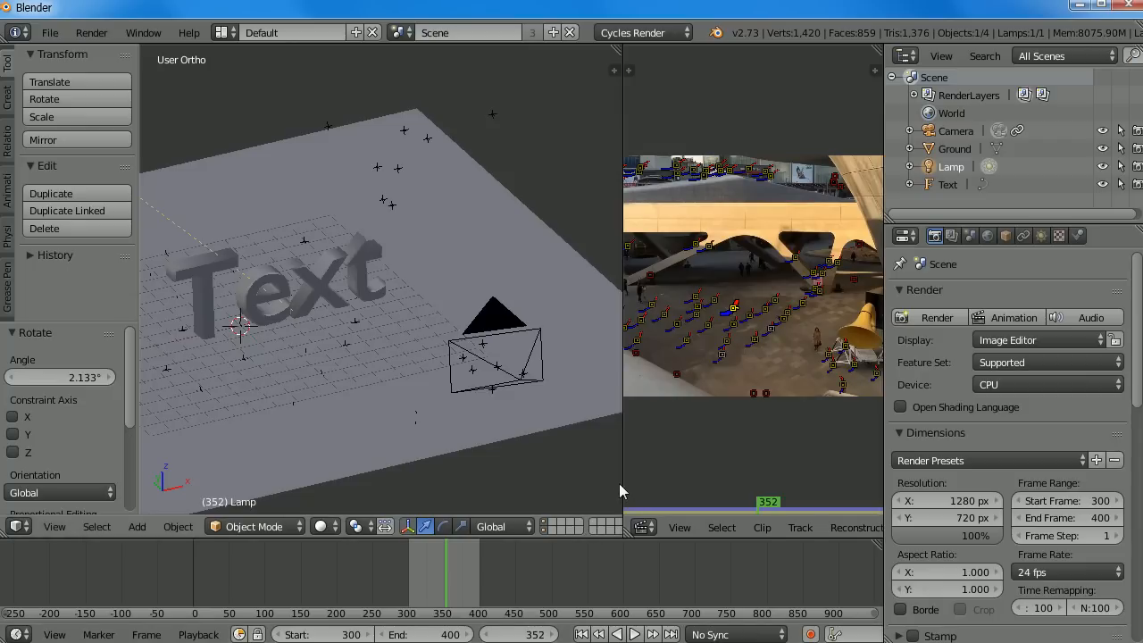
{"action": "left_click_drag", "start_coordinate": [622, 483], "coordinate": [354, 483]}
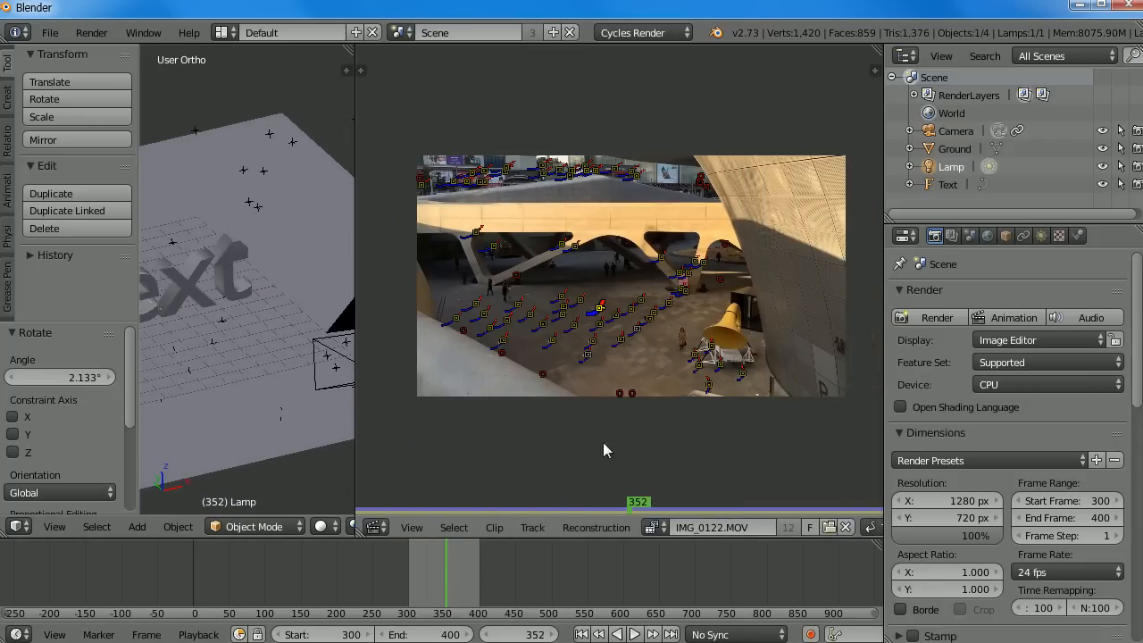
{"action": "left_click_drag", "start_coordinate": [420, 596], "coordinate": [452, 581]}
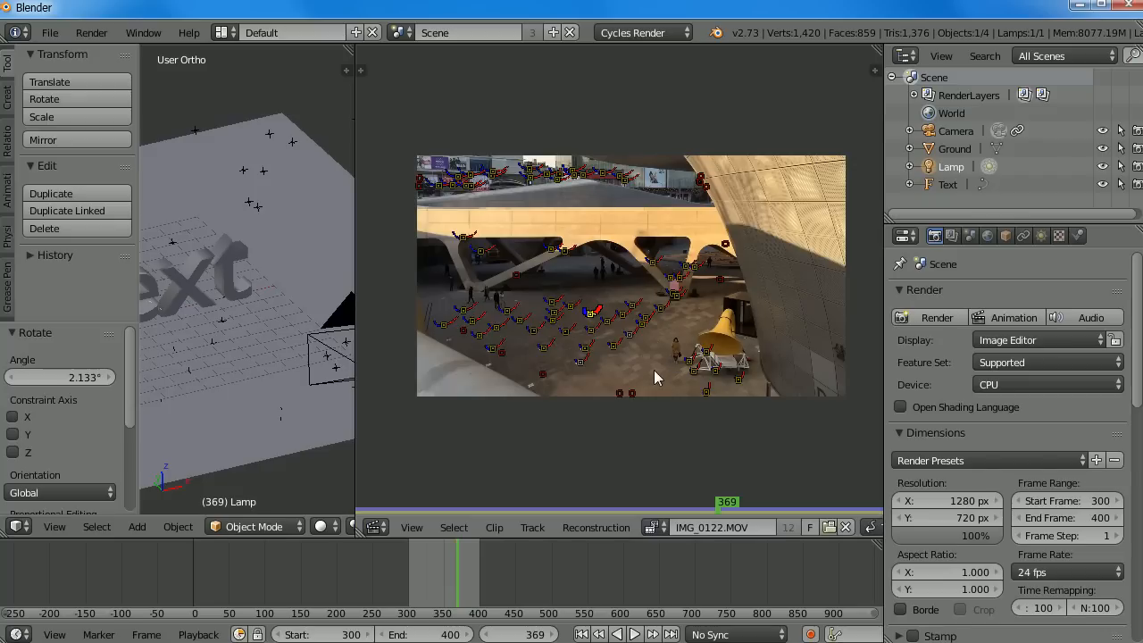
{"action": "left_click_drag", "start_coordinate": [452, 573], "coordinate": [440, 576]}
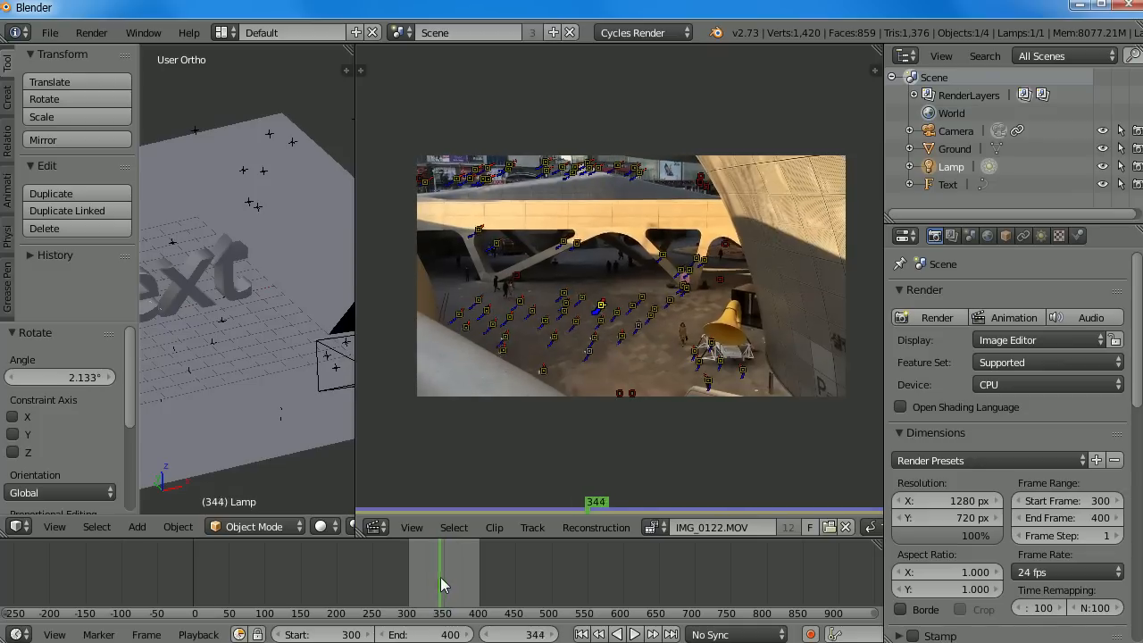
{"action": "left_click_drag", "start_coordinate": [354, 324], "coordinate": [574, 323]}
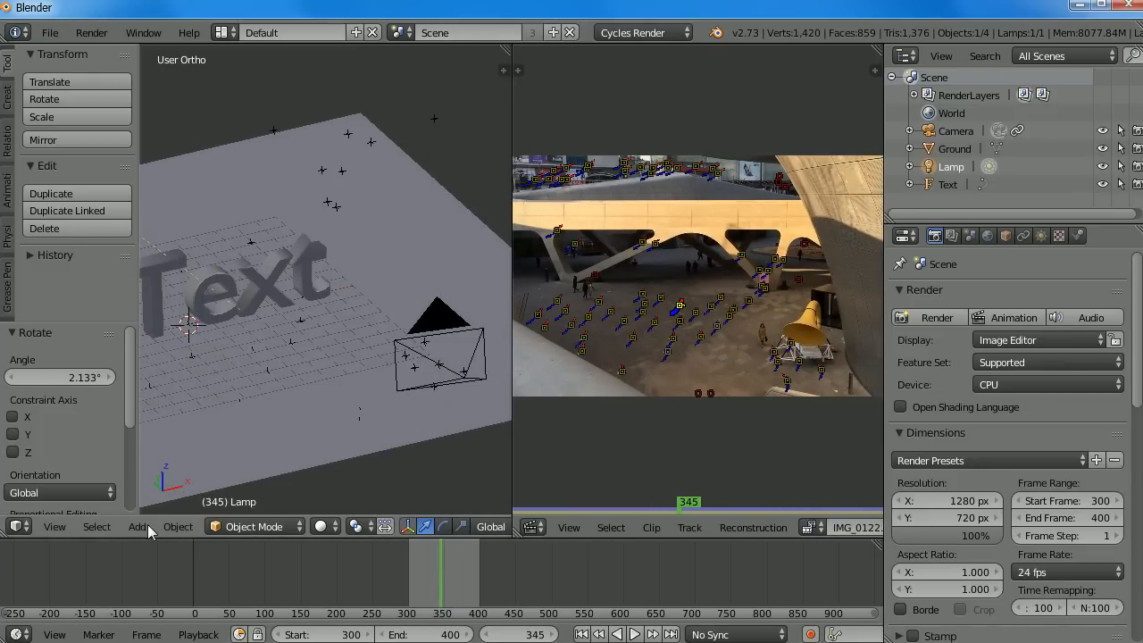
Expand the Movie Clip Editor over the 3D view and show its tracking tools and track properties beside the enlarged footage
{"action": "left_click", "coordinate": [533, 527]}
{"action": "left_click", "coordinate": [533, 528]}
{"action": "left_click_drag", "start_coordinate": [512, 88], "coordinate": [330, 125]}
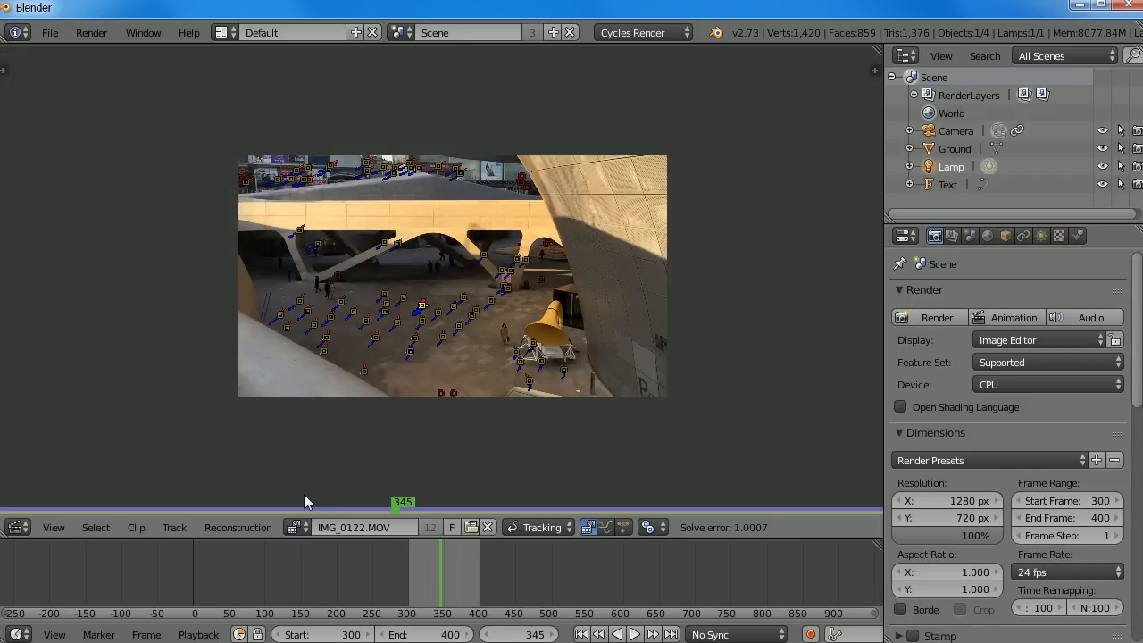
{"action": "scroll", "coordinate": [327, 489], "scroll_direction": "up", "scroll_amount": 2}
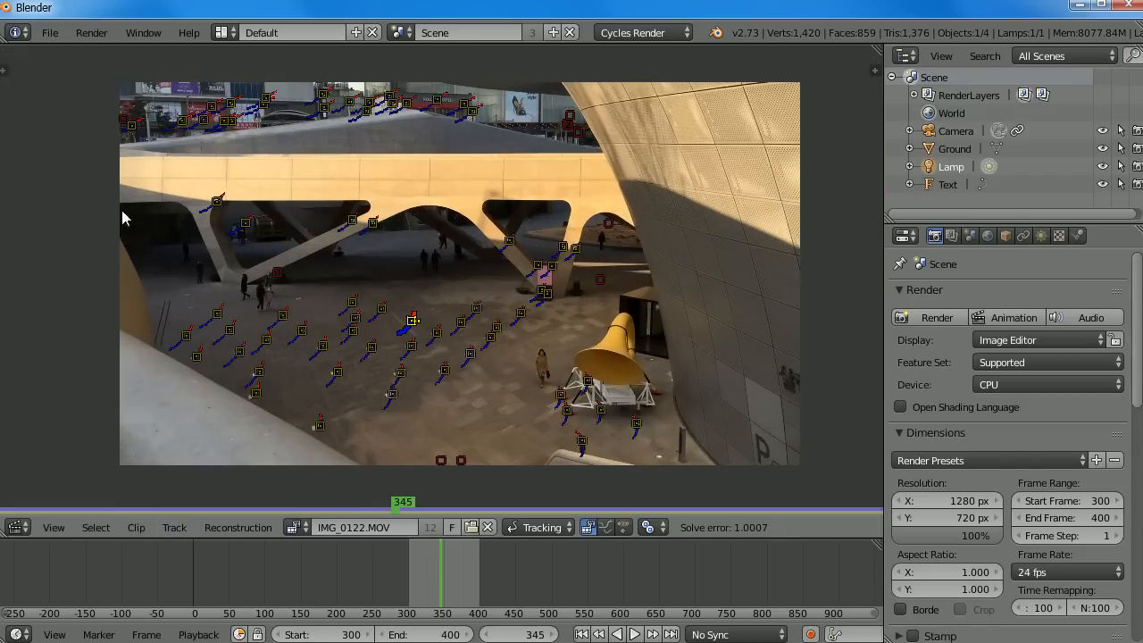
{"action": "key", "text": "t"}
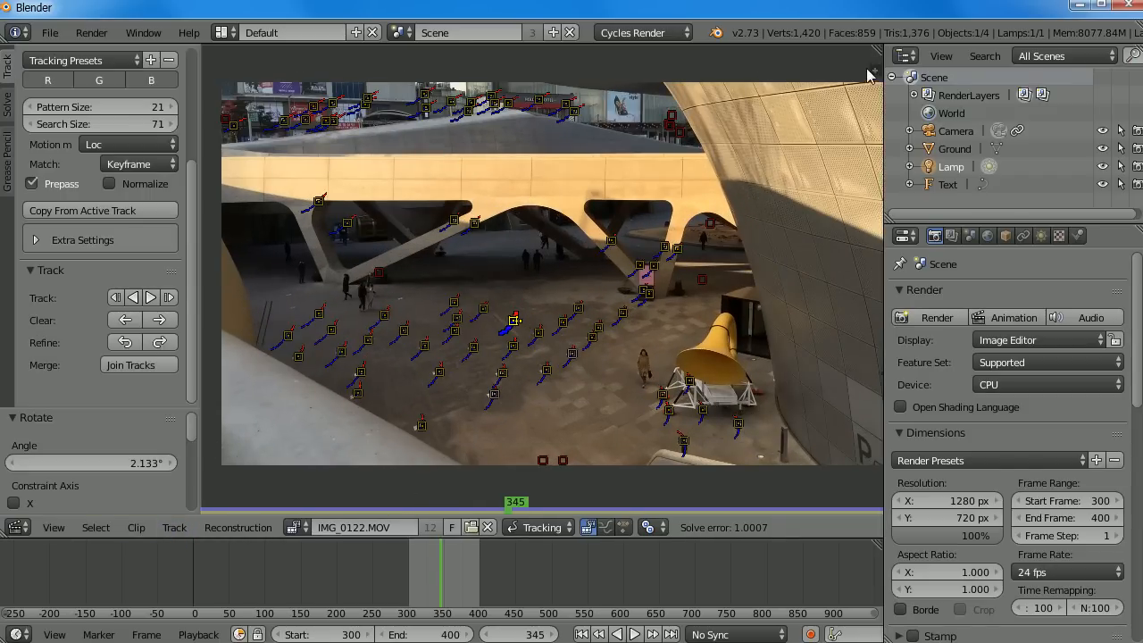
{"action": "key", "text": "n"}
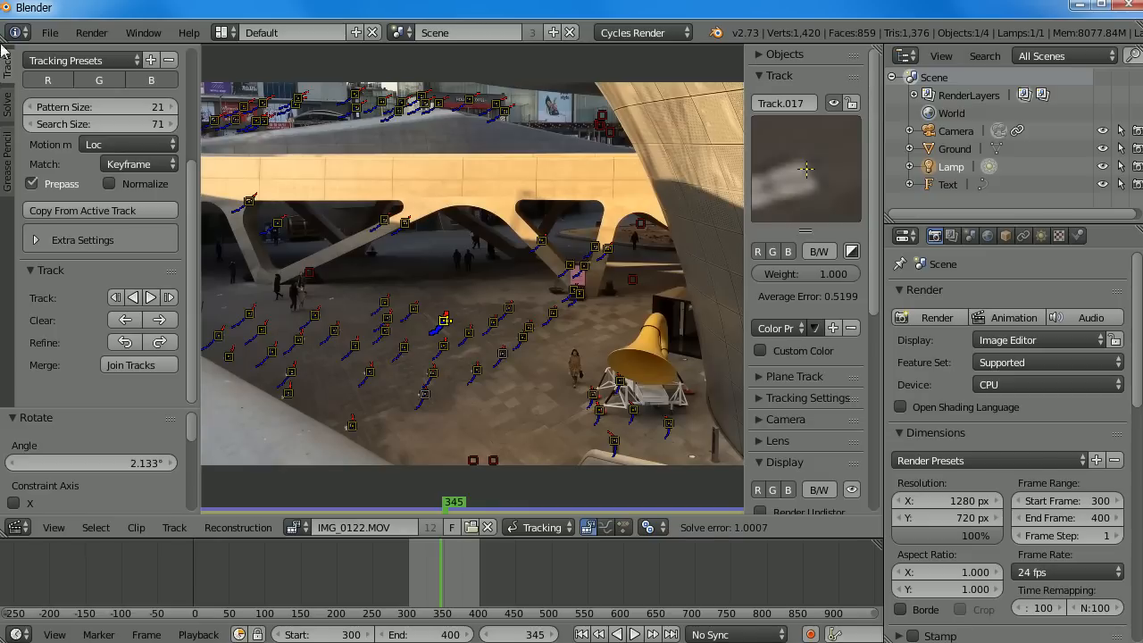
{"action": "scroll", "coordinate": [170, 142], "scroll_direction": "up", "scroll_amount": 5}
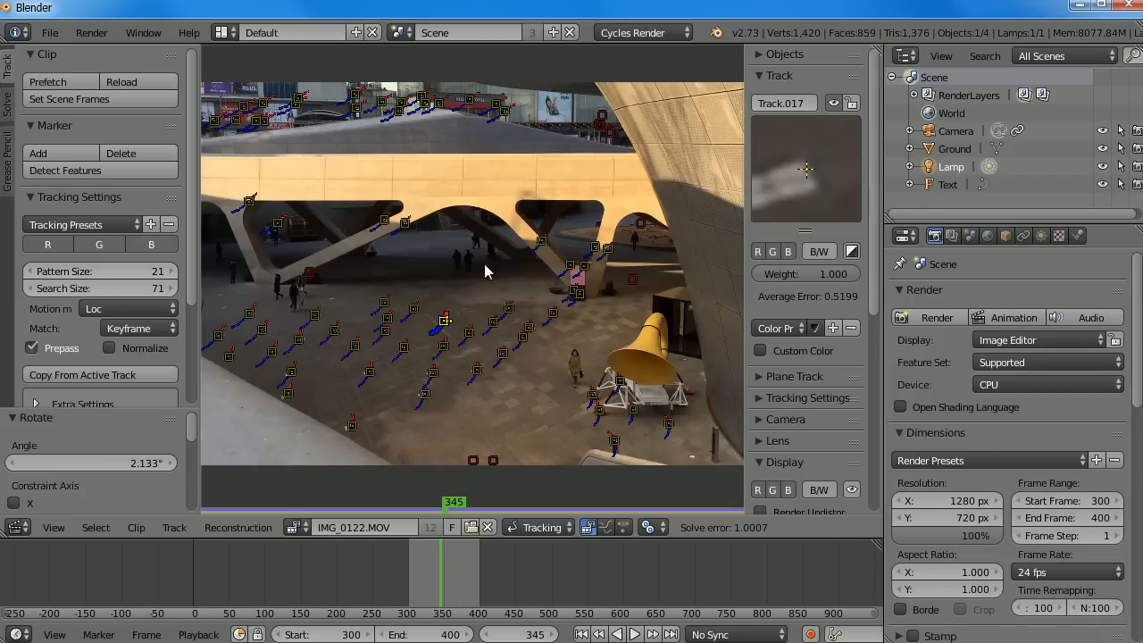
Check the clip's track curves, return to the clip view, and review the camera solver's Refine options
{"action": "left_click", "coordinate": [608, 527]}
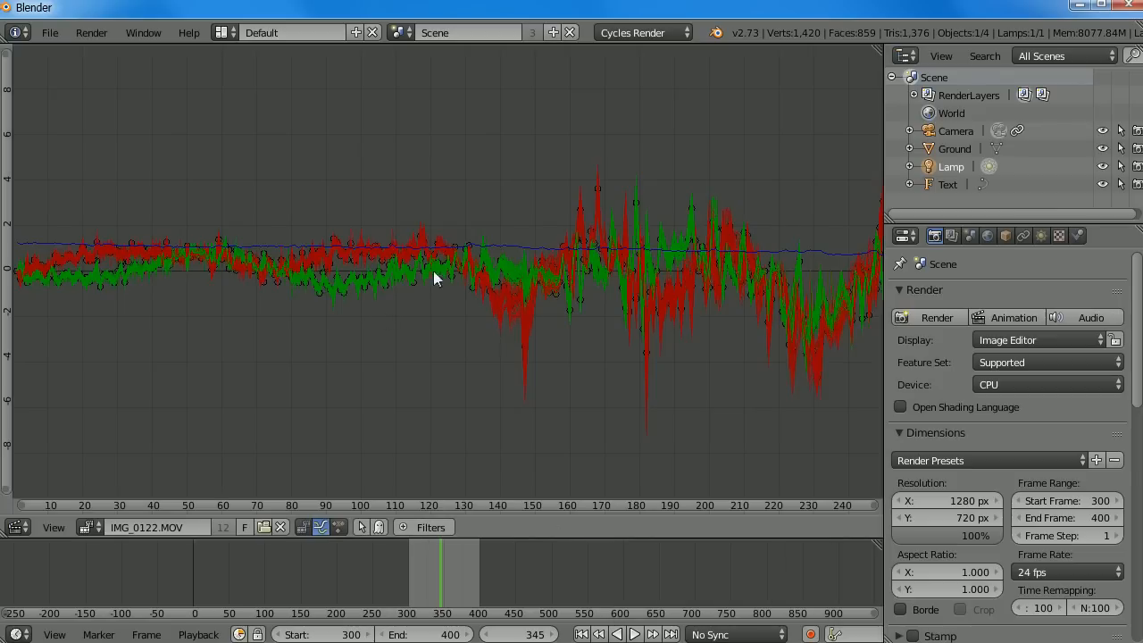
{"action": "left_click", "coordinate": [303, 525]}
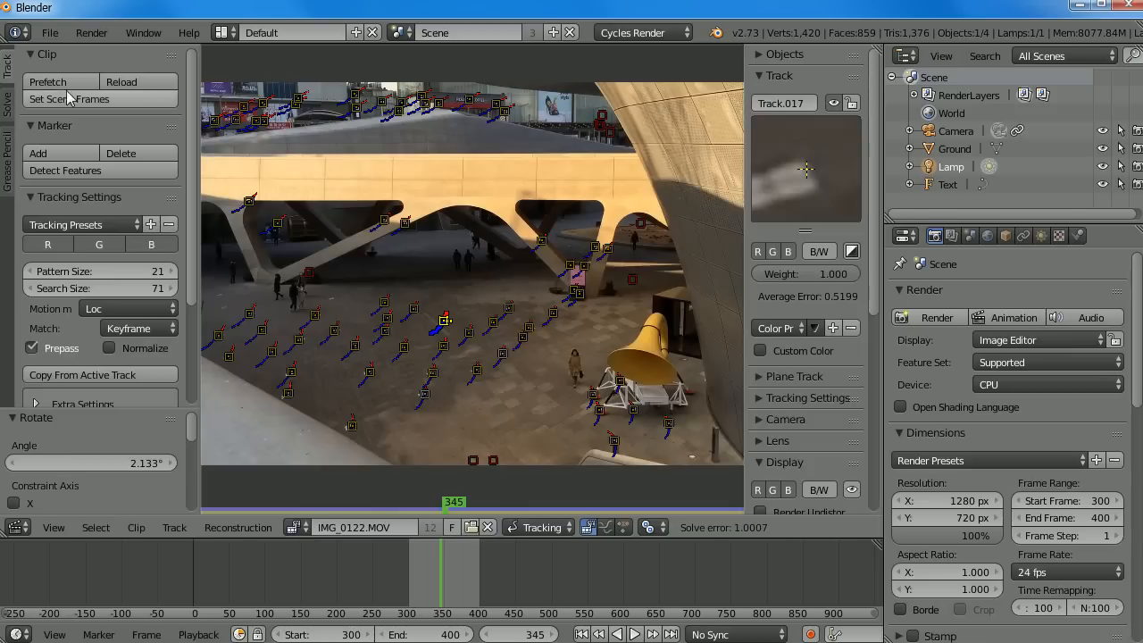
{"action": "left_click", "coordinate": [7, 107]}
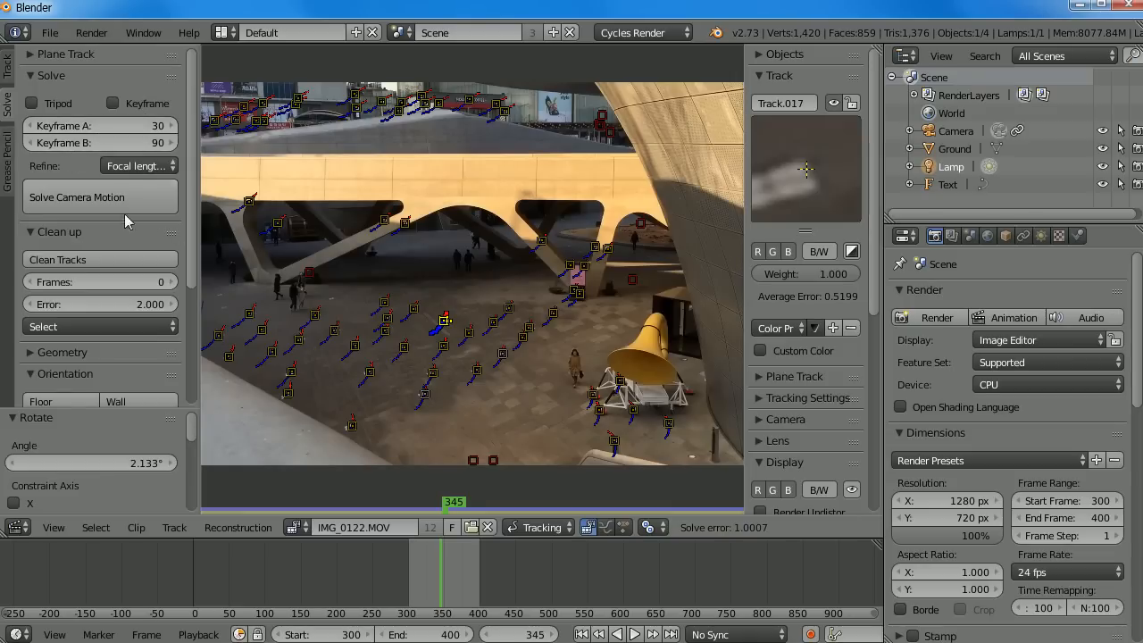
{"action": "left_click", "coordinate": [139, 168]}
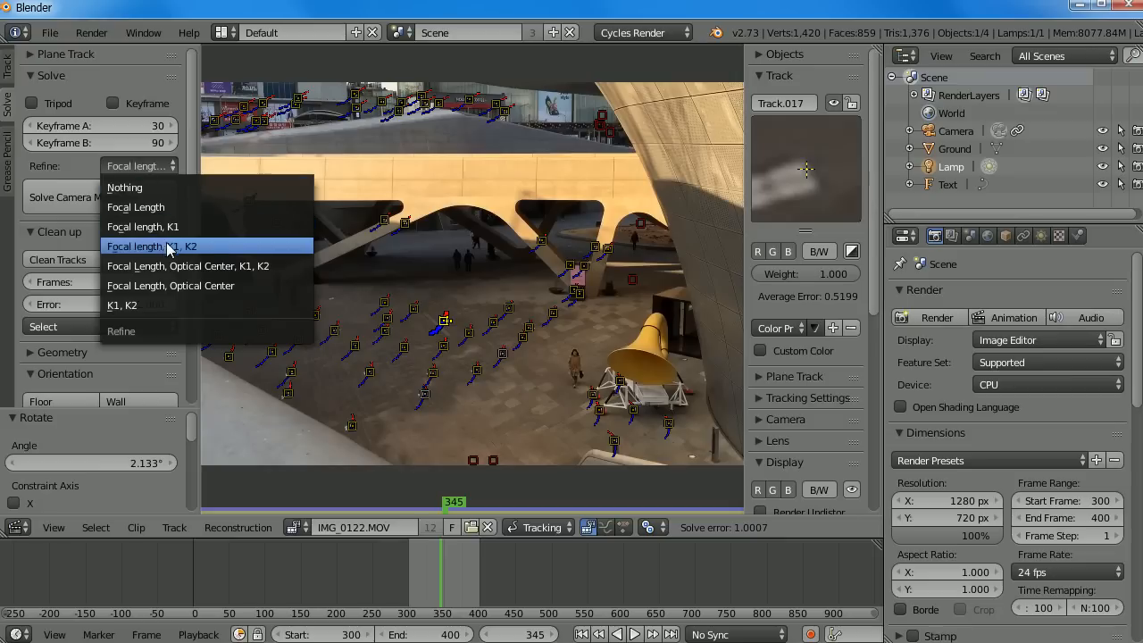
{"action": "left_click", "coordinate": [213, 254]}
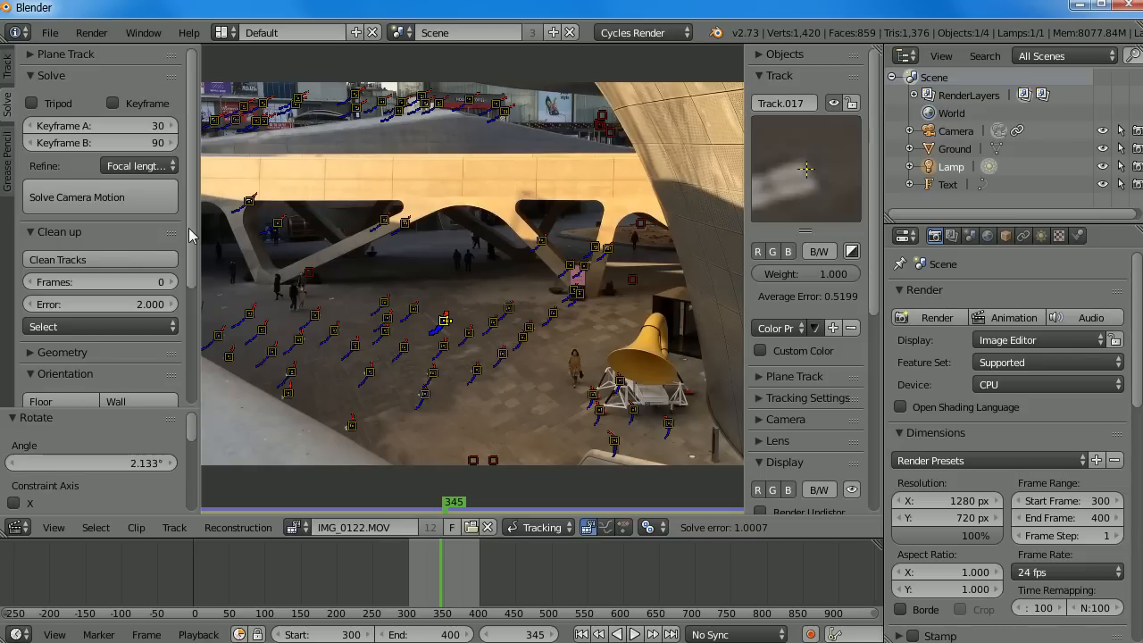
Examine the Clean up, Orientation and Scene Setup settings of the camera solve
{"action": "scroll", "coordinate": [190, 244], "scroll_direction": "down", "scroll_amount": 5}
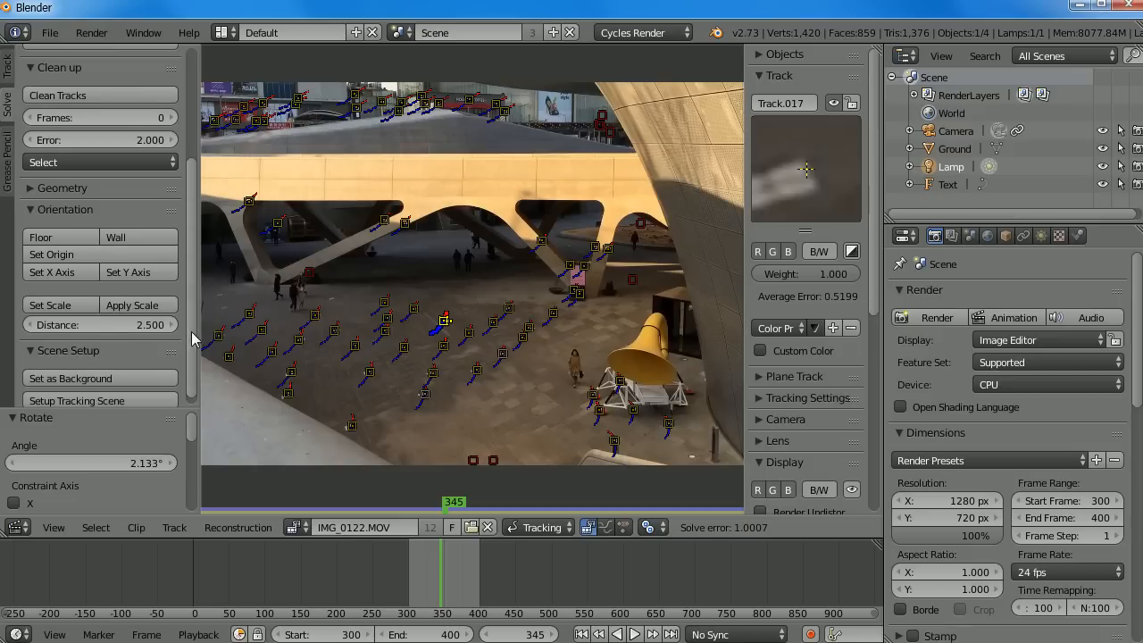
{"action": "scroll", "coordinate": [192, 334], "scroll_direction": "down", "scroll_amount": 1}
{"action": "left_click", "coordinate": [36, 392]}
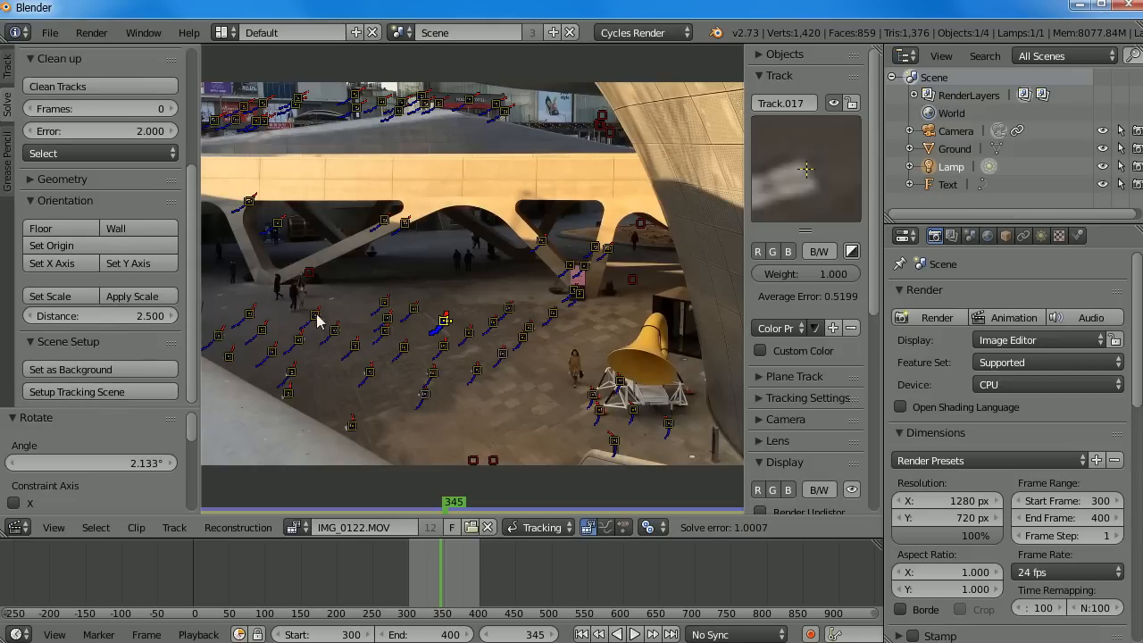
{"action": "left_click", "coordinate": [41, 372]}
{"action": "scroll", "coordinate": [202, 313], "scroll_direction": "up", "scroll_amount": 3}
{"action": "scroll", "coordinate": [196, 321], "scroll_direction": "down", "scroll_amount": 2}
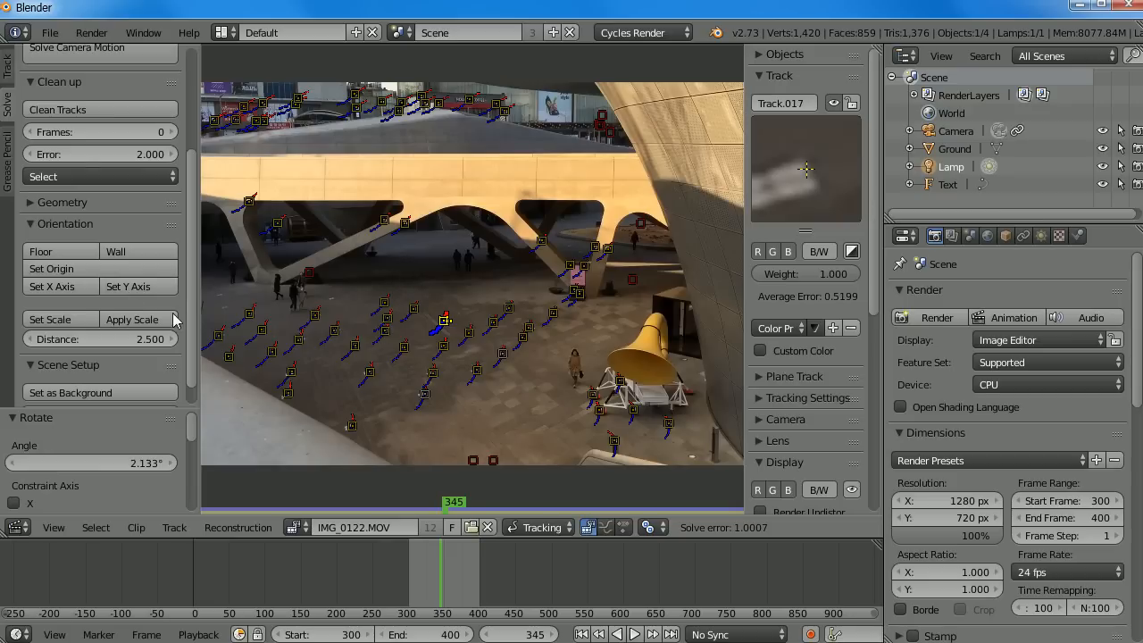
{"action": "scroll", "coordinate": [190, 317], "scroll_direction": "down", "scroll_amount": 2}
{"action": "scroll", "coordinate": [191, 317], "scroll_direction": "up", "scroll_amount": 3}
{"action": "scroll", "coordinate": [191, 317], "scroll_direction": "down", "scroll_amount": 3}
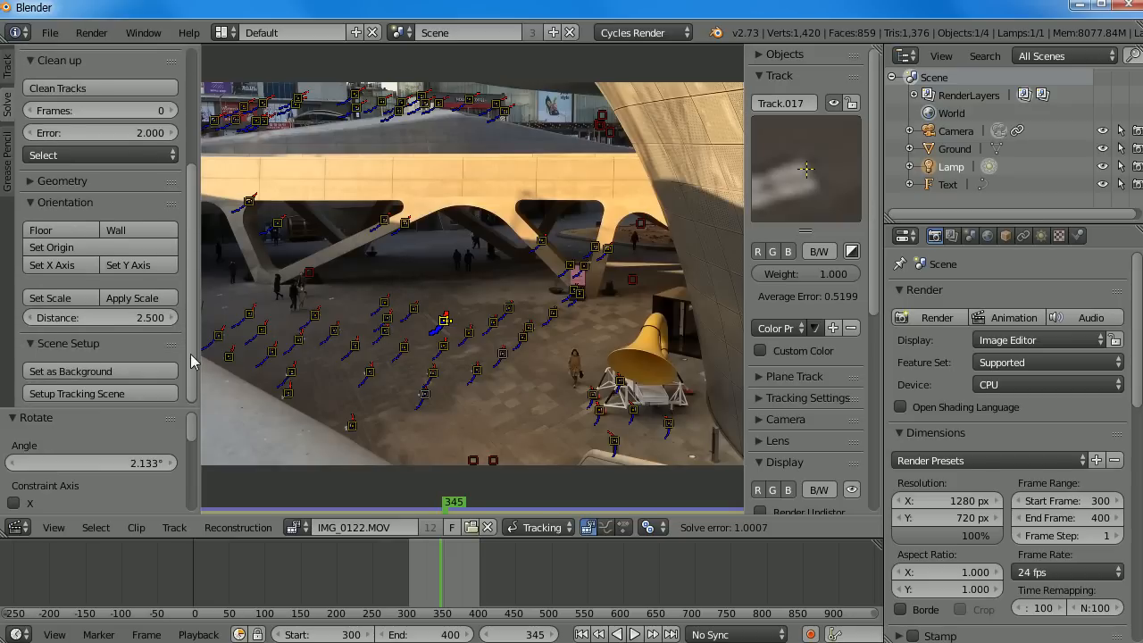
Select individual tracking markers on the plaza floor, including Track.013 and Track.018, to examine their details
{"action": "right_click", "coordinate": [403, 348]}
{"action": "right_click", "coordinate": [442, 344]}
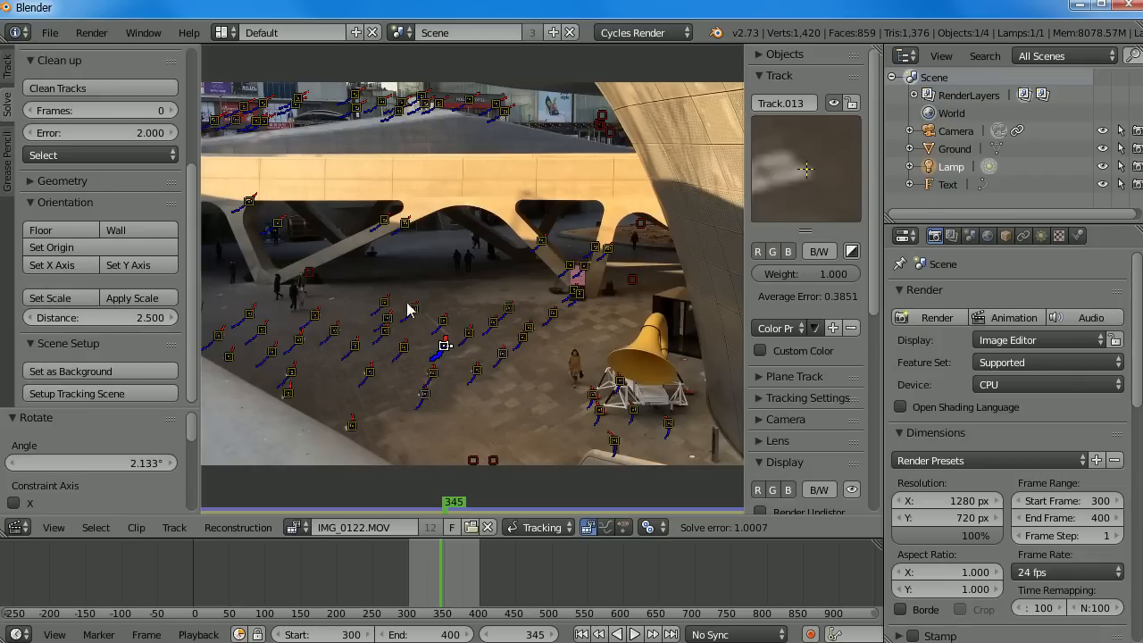
{"action": "middle_click_drag", "start_coordinate": [398, 338], "coordinate": [435, 339]}
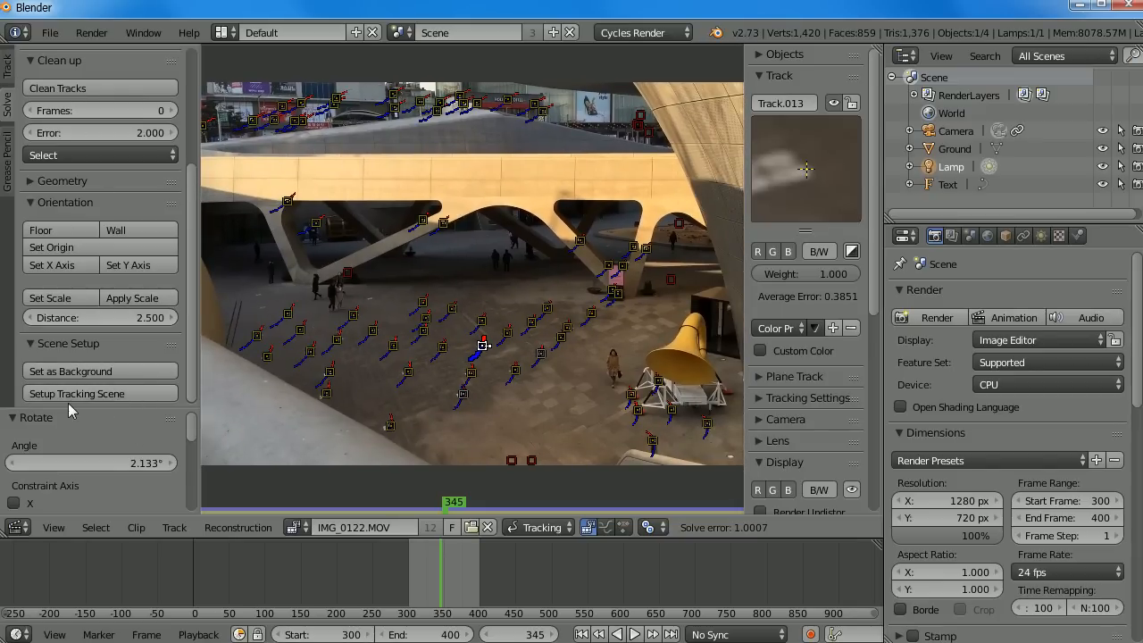
{"action": "right_click", "coordinate": [428, 329]}
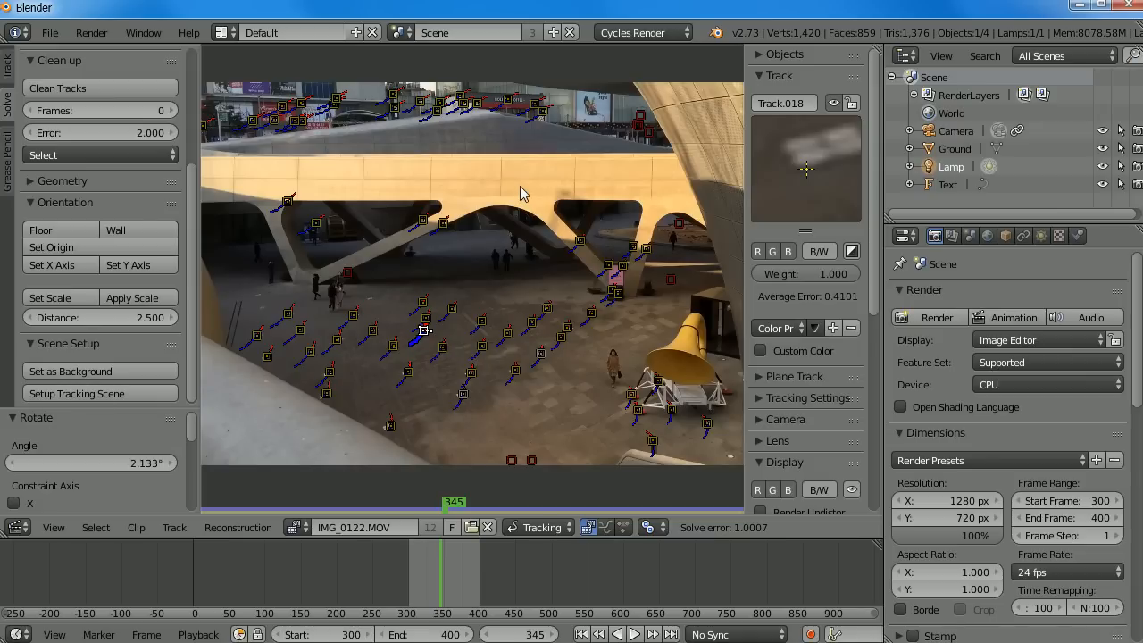
Change the clip area to the Node Editor and examine the compositing nodes for the footage, background layer and shadows
{"action": "left_click", "coordinate": [16, 527]}
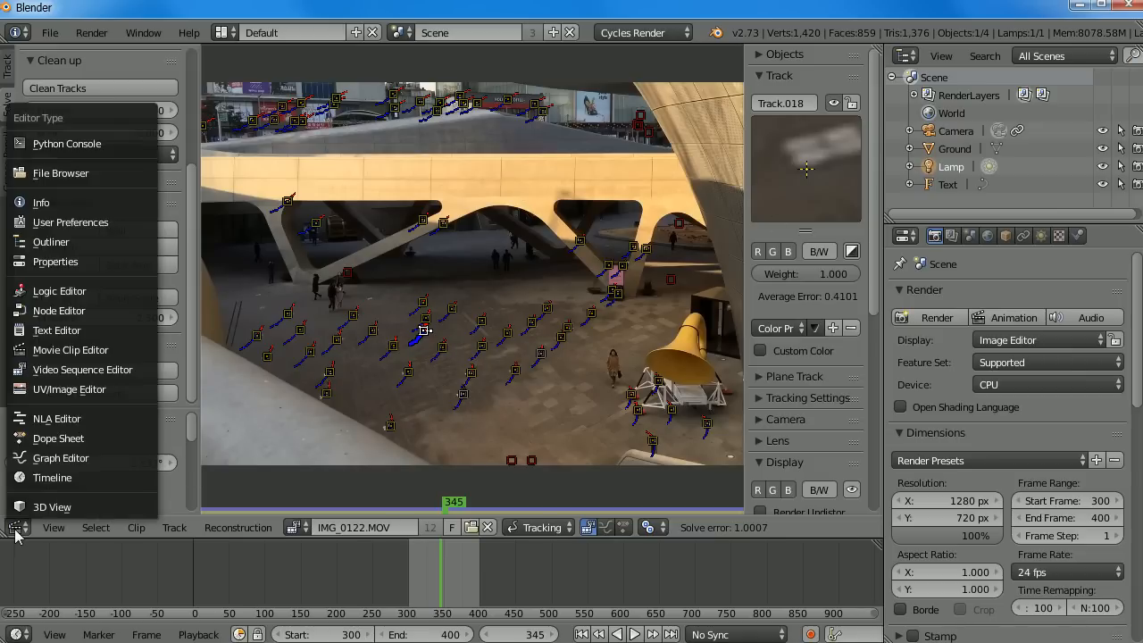
{"action": "left_click", "coordinate": [97, 311]}
{"action": "middle_click_drag", "start_coordinate": [683, 287], "coordinate": [587, 376]}
{"action": "scroll", "coordinate": [483, 330], "scroll_direction": "down", "scroll_amount": 4}
{"action": "scroll", "coordinate": [469, 335], "scroll_direction": "up", "scroll_amount": 3}
{"action": "scroll", "coordinate": [170, 388], "scroll_direction": "up", "scroll_amount": 2}
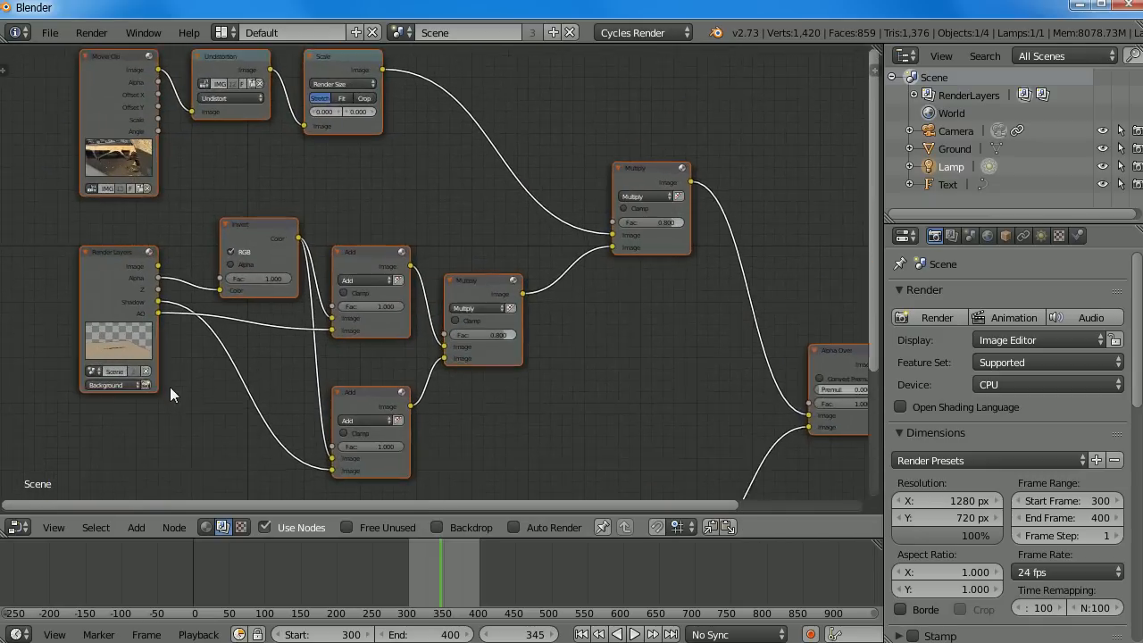
Look over the footage and background compositing nodes, and bring up the scene's render layer settings
{"action": "middle_click_drag", "start_coordinate": [139, 384], "coordinate": [157, 197]}
{"action": "middle_click_drag", "start_coordinate": [595, 316], "coordinate": [590, 376]}
{"action": "scroll", "coordinate": [625, 353], "scroll_direction": "down", "scroll_amount": 2}
{"action": "left_click", "coordinate": [970, 236]}
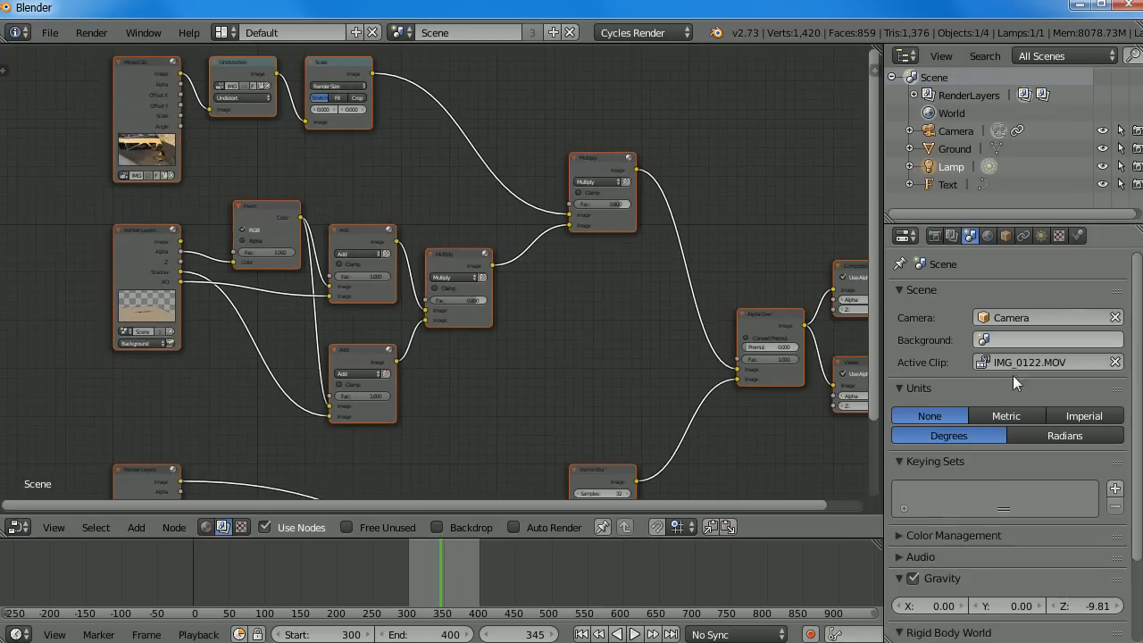
{"action": "left_click", "coordinate": [987, 236]}
{"action": "left_click", "coordinate": [951, 235]}
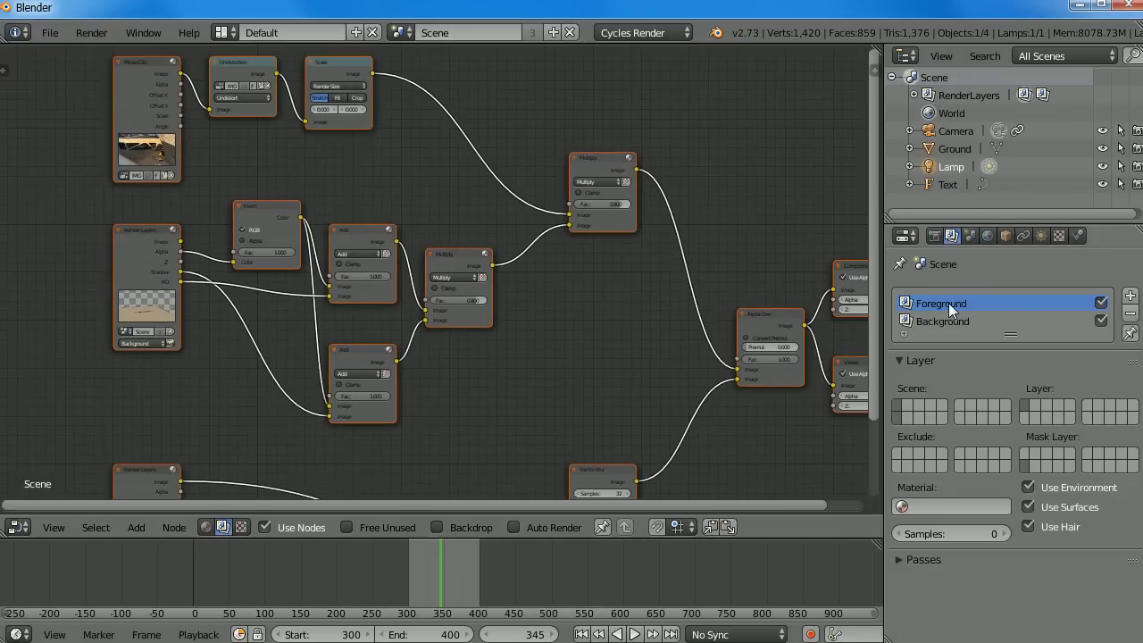
Compare the layer assignments of the Foreground and Background render layers by selecting each in turn
{"action": "left_click", "coordinate": [941, 315]}
{"action": "left_click", "coordinate": [942, 306]}
{"action": "left_click", "coordinate": [947, 323]}
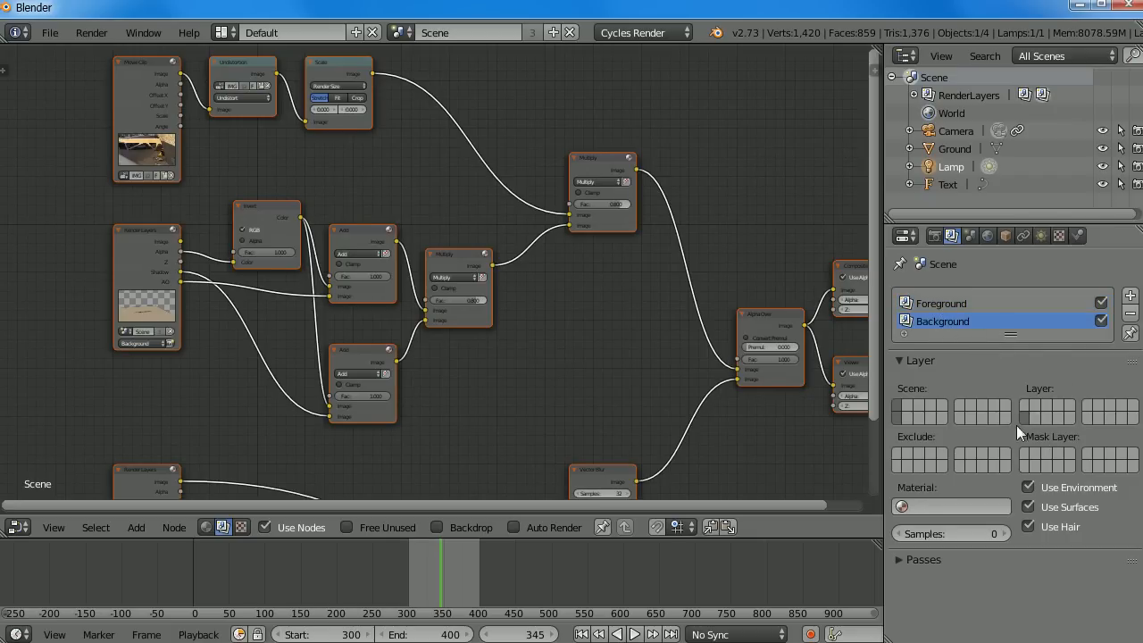
{"action": "left_click", "coordinate": [957, 306]}
{"action": "left_click", "coordinate": [955, 318]}
{"action": "left_click", "coordinate": [950, 304]}
{"action": "left_click", "coordinate": [937, 317]}
{"action": "left_click", "coordinate": [939, 306]}
Check which render layer choices are available on the Render Layers node that feeds the Invert and Add nodes
{"action": "middle_click_drag", "start_coordinate": [565, 356], "coordinate": [622, 417]}
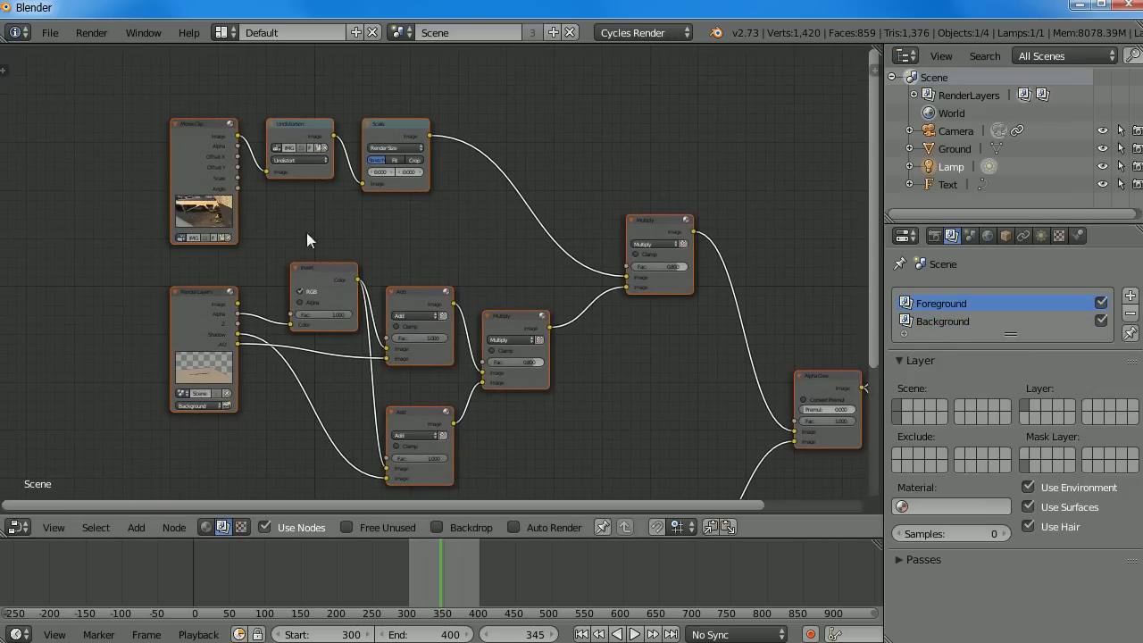
{"action": "scroll", "coordinate": [277, 428], "scroll_direction": "up", "scroll_amount": 3}
{"action": "middle_click_drag", "start_coordinate": [253, 442], "coordinate": [379, 233]}
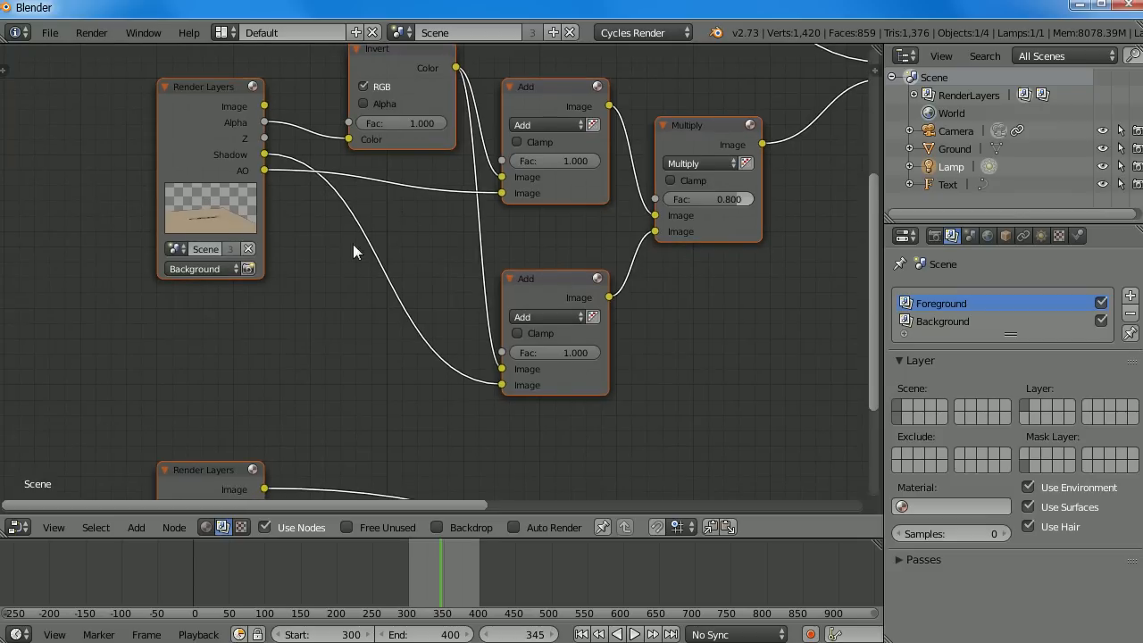
{"action": "left_click", "coordinate": [234, 269]}
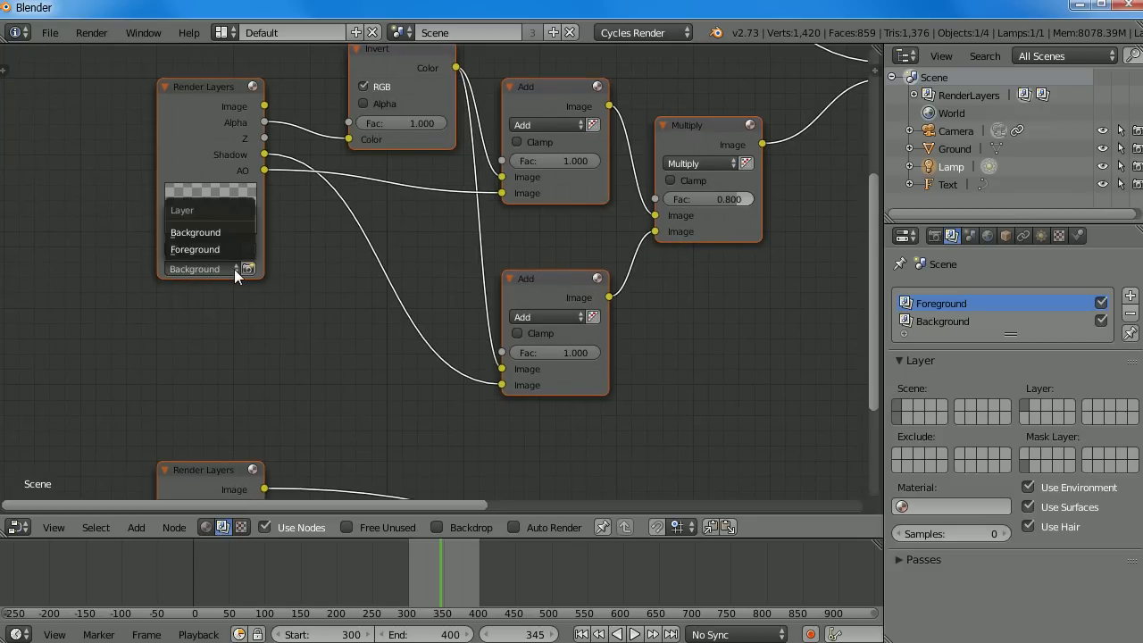
{"action": "left_click", "coordinate": [233, 269]}
Follow the node connections through Multiply, Vector Blur and Alpha Over to the outputs, and review the whole compositing tree
{"action": "middle_click_drag", "start_coordinate": [616, 308], "coordinate": [407, 340]}
{"action": "scroll", "coordinate": [500, 285], "scroll_direction": "down", "scroll_amount": 3}
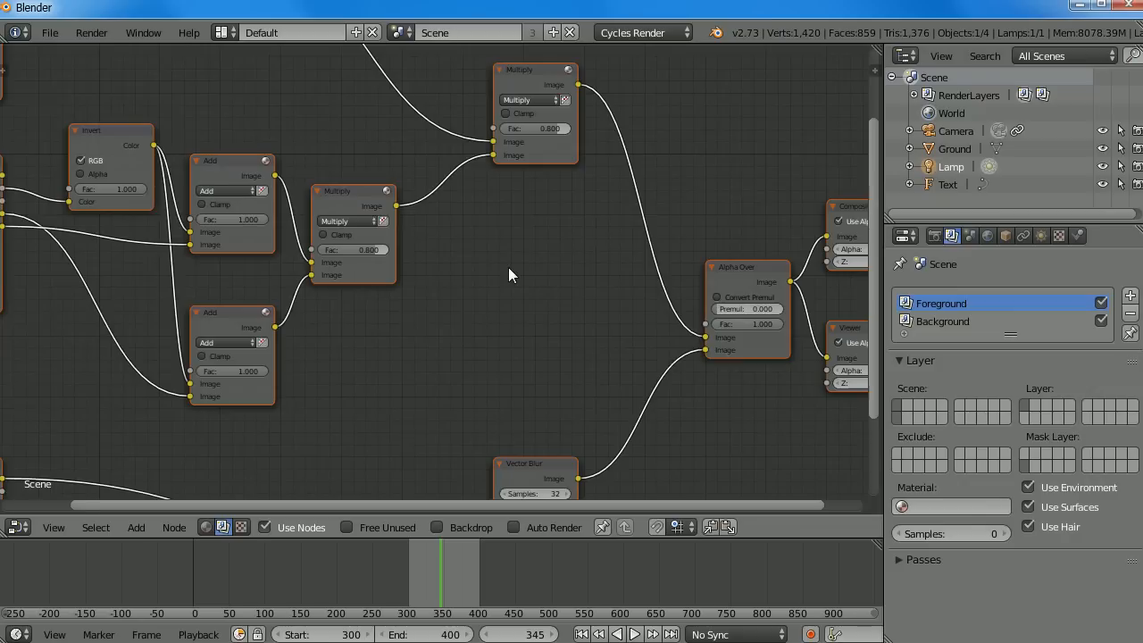
{"action": "scroll", "coordinate": [509, 273], "scroll_direction": "down", "scroll_amount": 1}
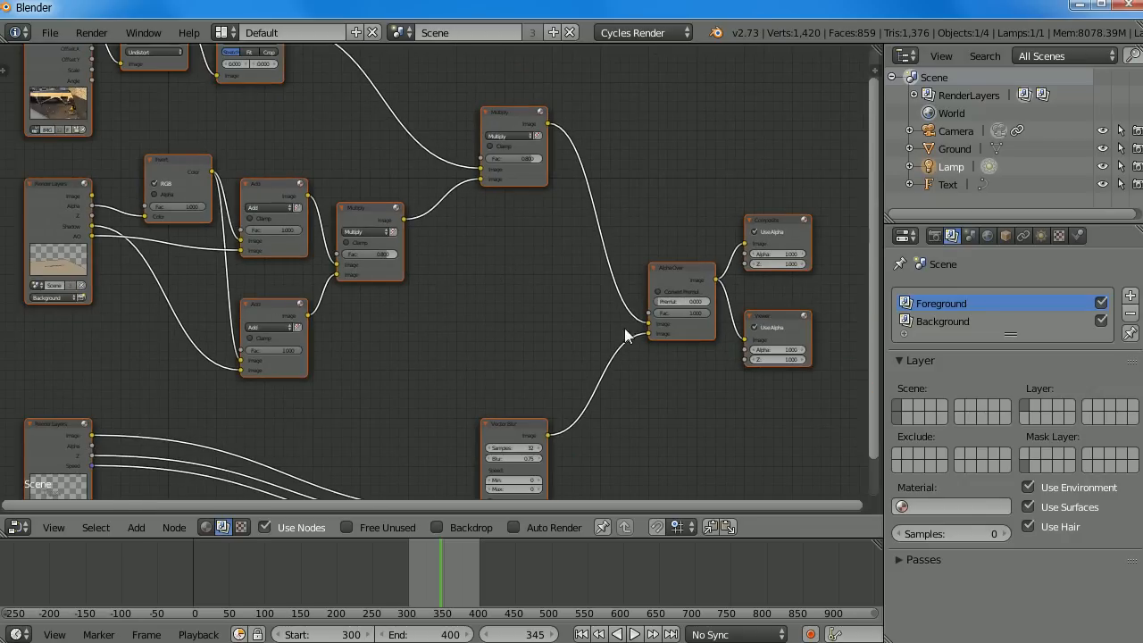
{"action": "scroll", "coordinate": [634, 323], "scroll_direction": "up", "scroll_amount": 2}
{"action": "scroll", "coordinate": [705, 335], "scroll_direction": "down", "scroll_amount": 1}
{"action": "middle_click_drag", "start_coordinate": [357, 320], "coordinate": [691, 149]}
{"action": "scroll", "coordinate": [574, 314], "scroll_direction": "down", "scroll_amount": 4}
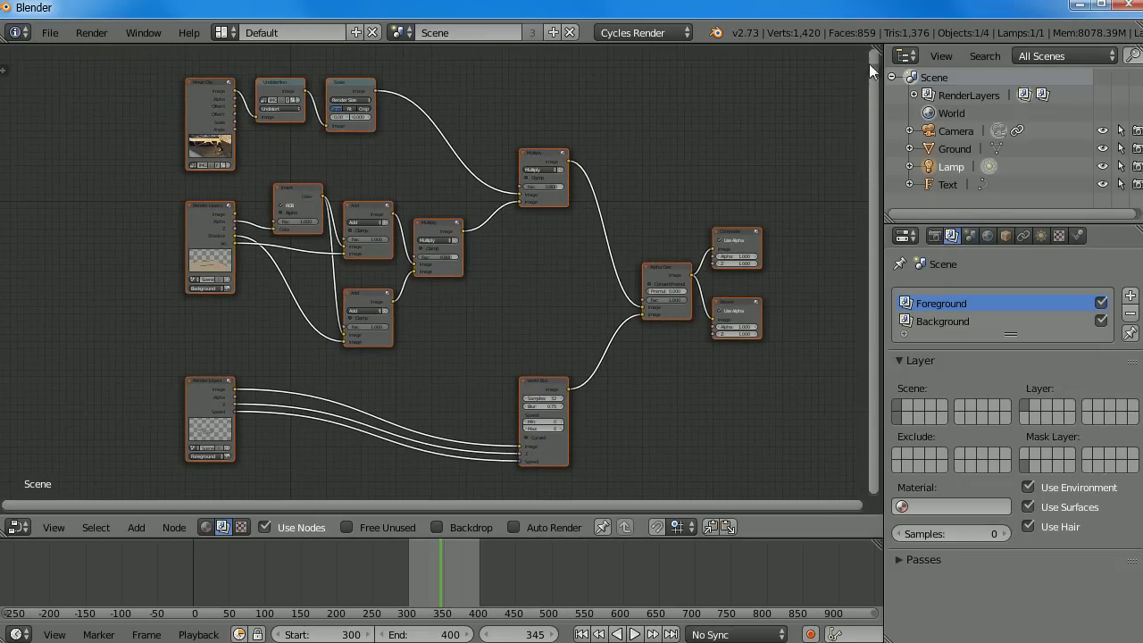
Change the Node Editor area to the 3D View and show only the layer containing the text
{"action": "left_click", "coordinate": [18, 528]}
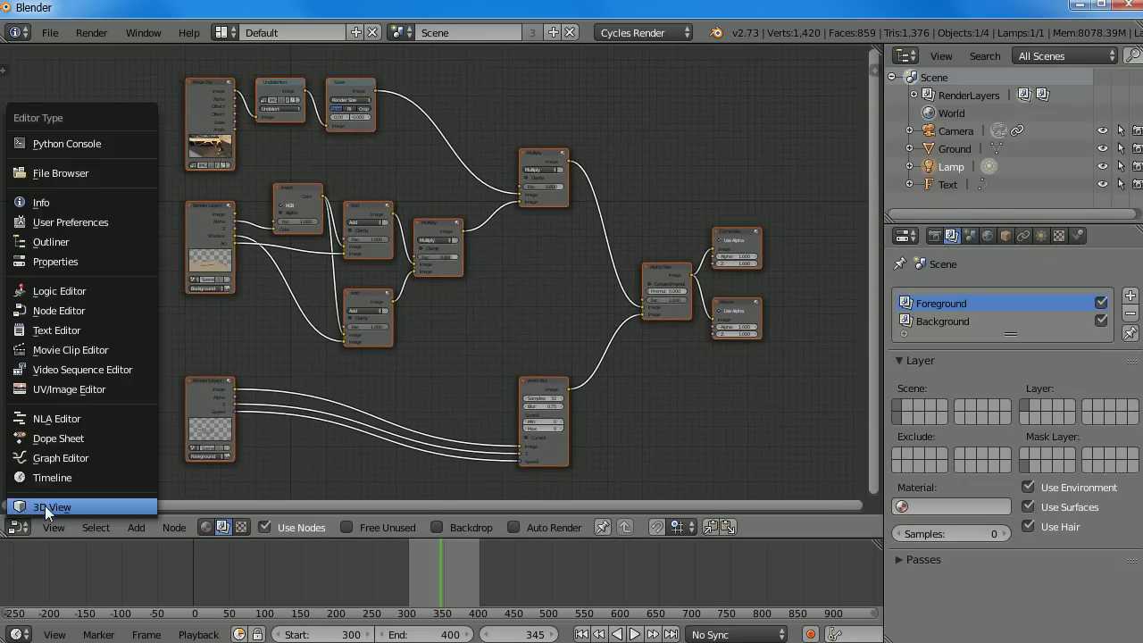
{"action": "left_click", "coordinate": [44, 506]}
{"action": "left_click", "coordinate": [548, 528]}
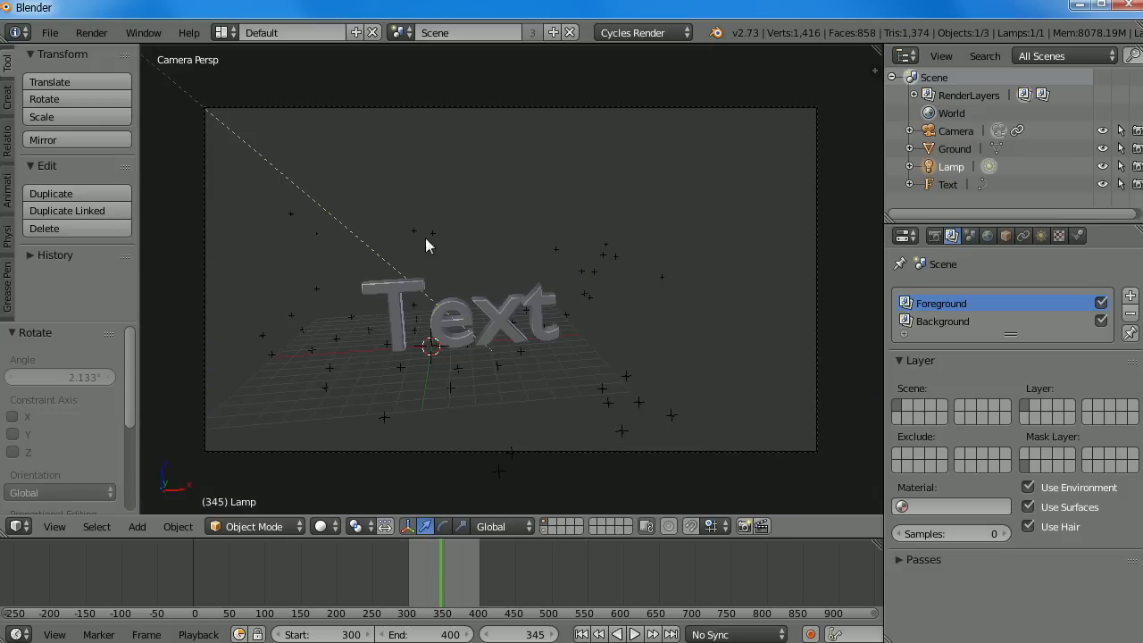
Show the ground layer alone, select the Ground plane, and display the text layer together with it
{"action": "left_click", "coordinate": [544, 527]}
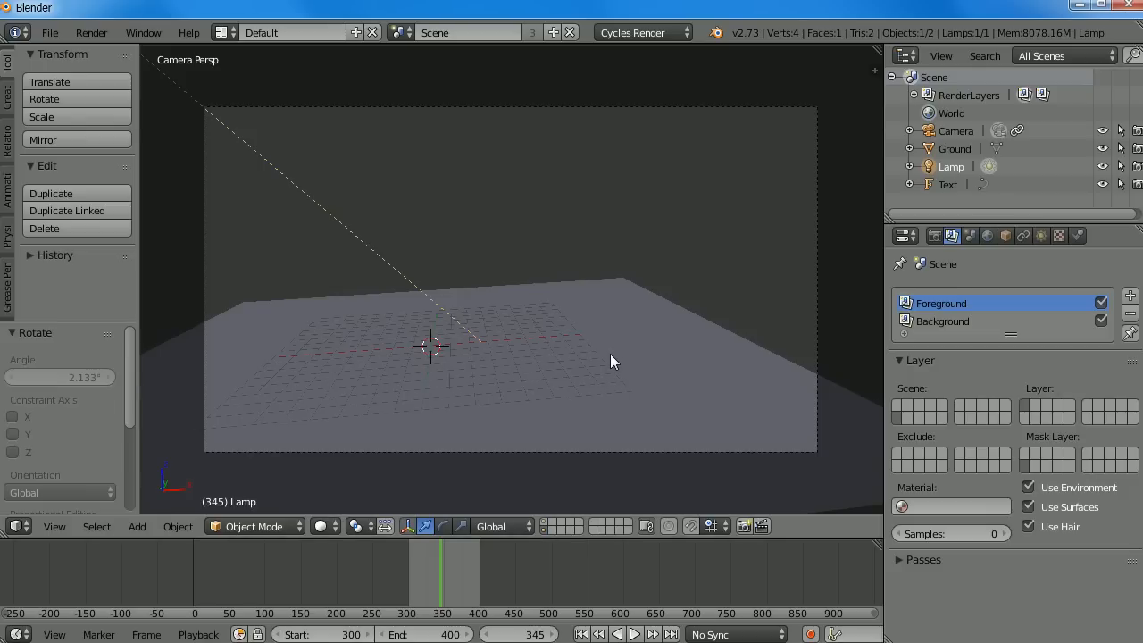
{"action": "right_click", "coordinate": [577, 366]}
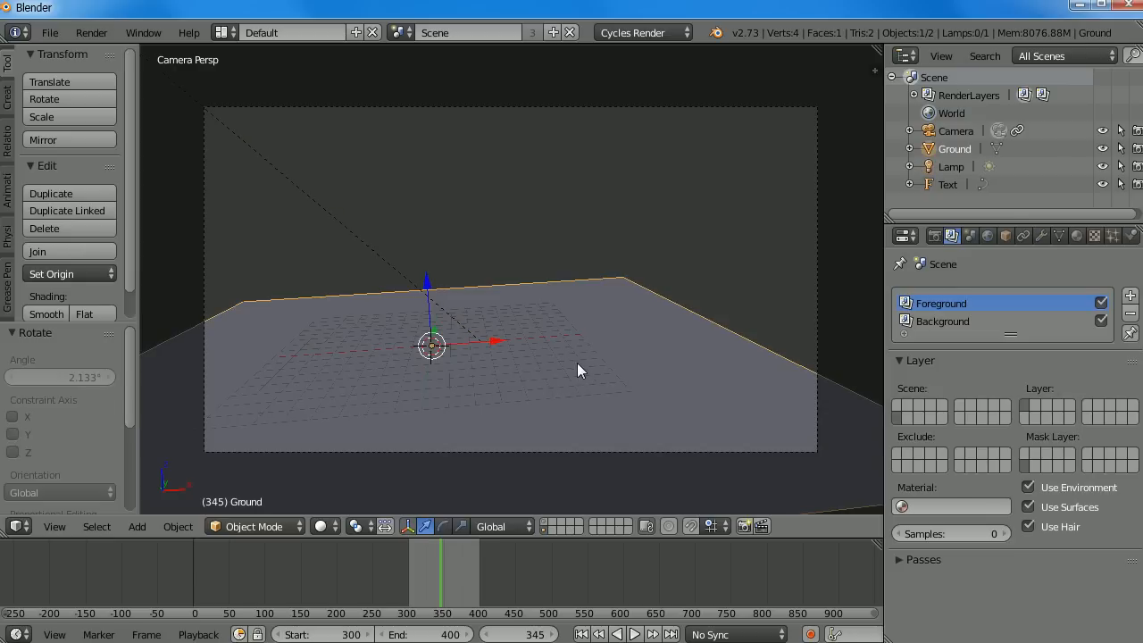
{"action": "left_click", "coordinate": [548, 522], "text": "shift"}
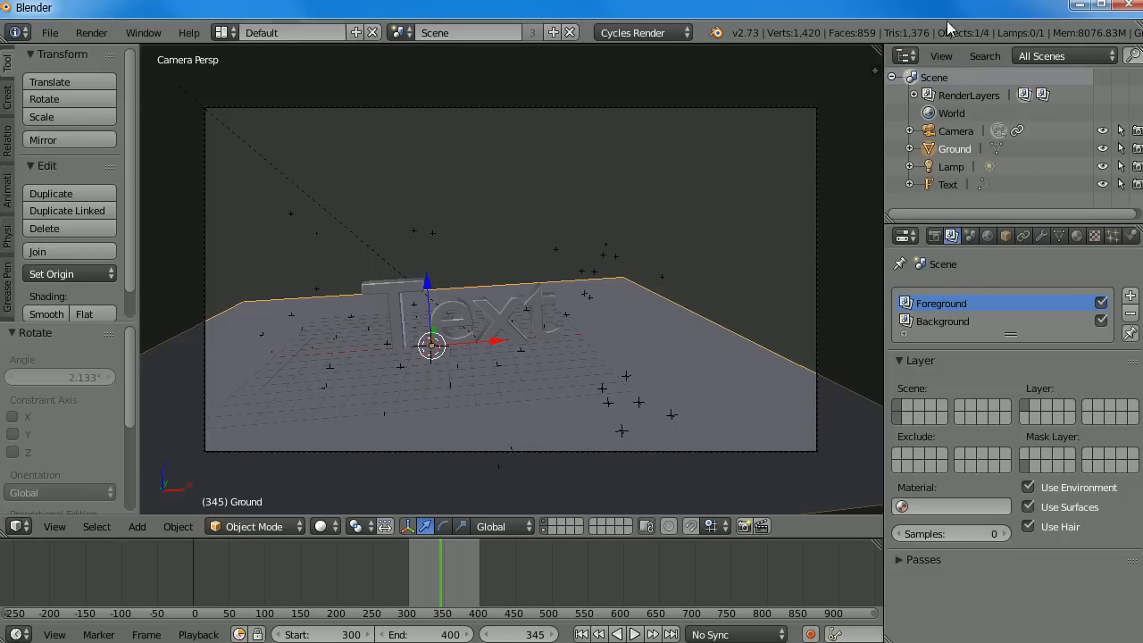
Render frame 345 and fit the composited image of the text in the plaza into the view
{"action": "left_click", "coordinate": [935, 236]}
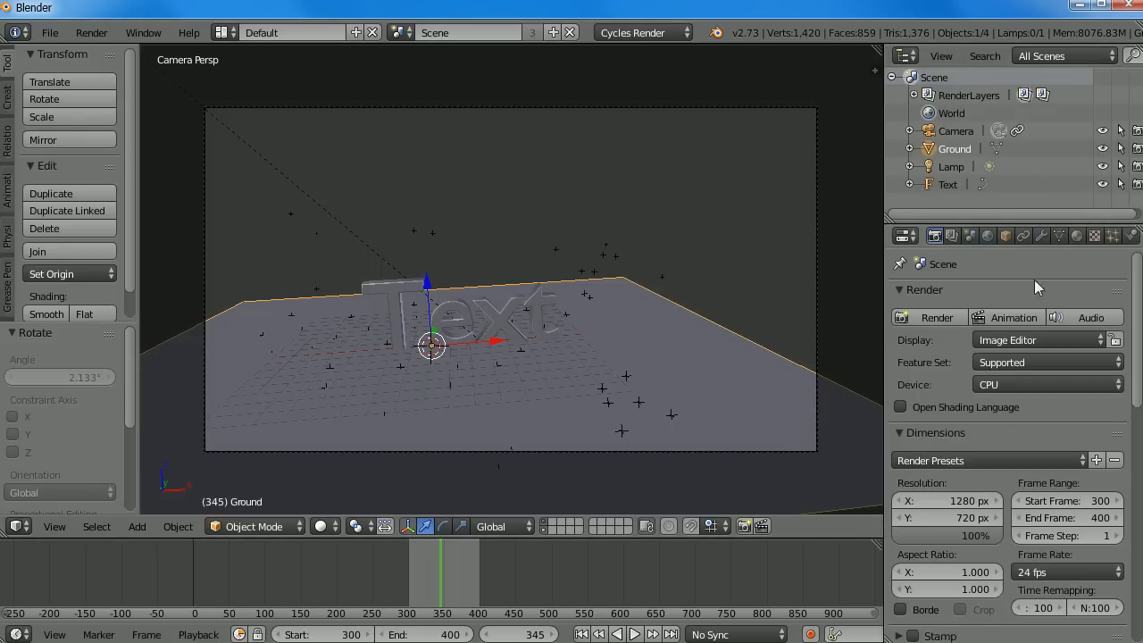
{"action": "left_click", "coordinate": [939, 318]}
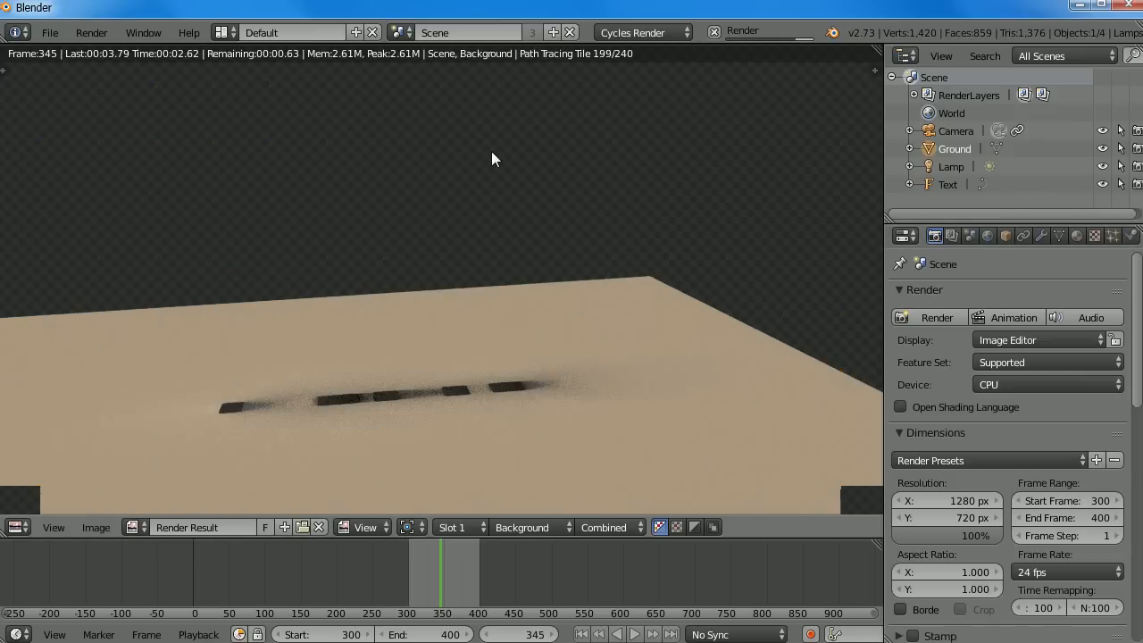
{"action": "scroll", "coordinate": [294, 411], "scroll_direction": "down", "scroll_amount": 2}
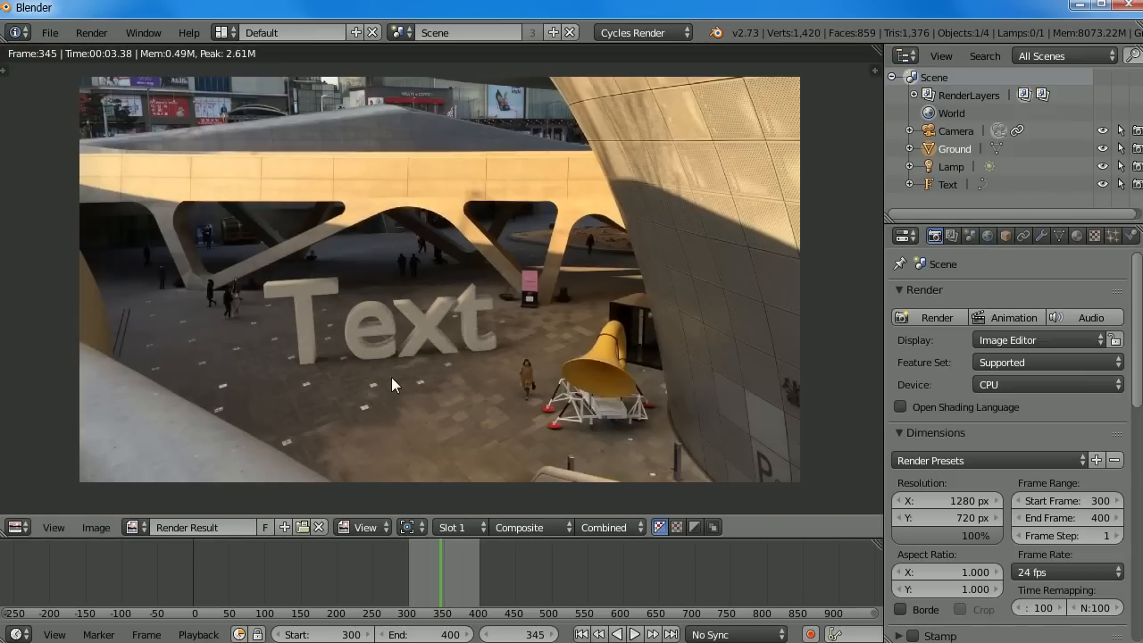
Review the file formats available for saving the rendered image, and leave without saving
{"action": "key", "text": "F3"}
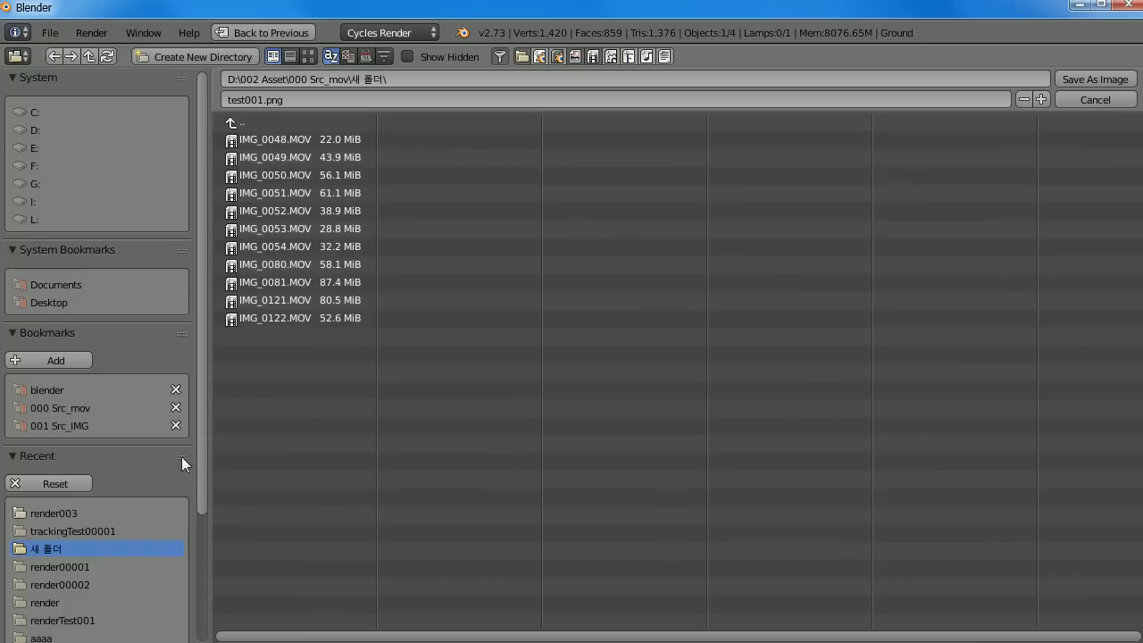
{"action": "scroll", "coordinate": [186, 459], "scroll_direction": "down", "scroll_amount": 5}
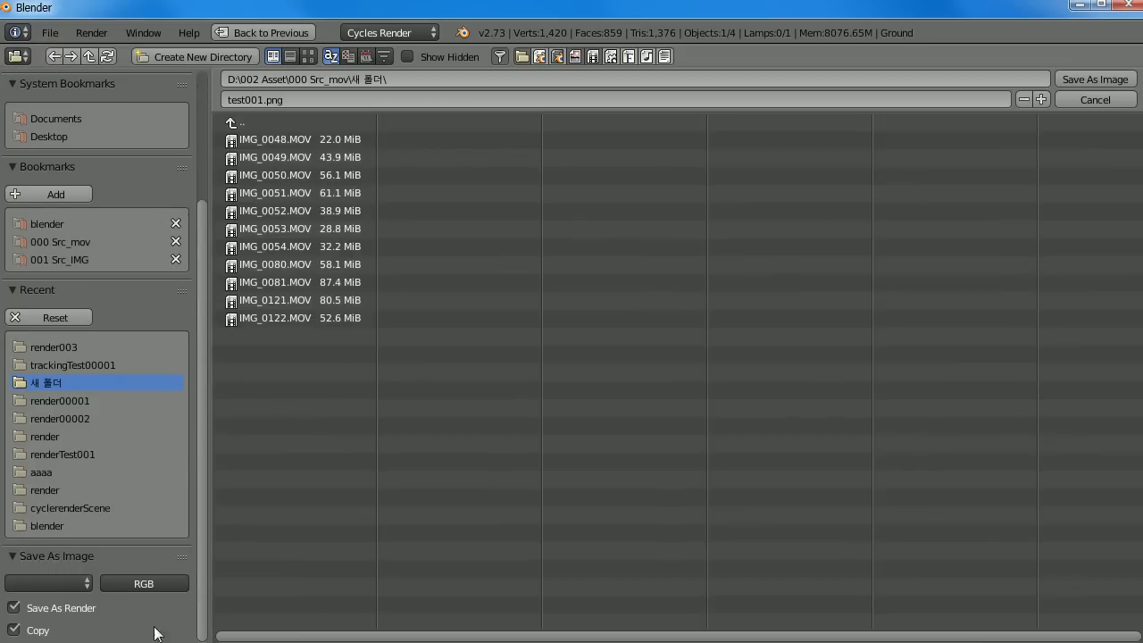
{"action": "left_click", "coordinate": [54, 583]}
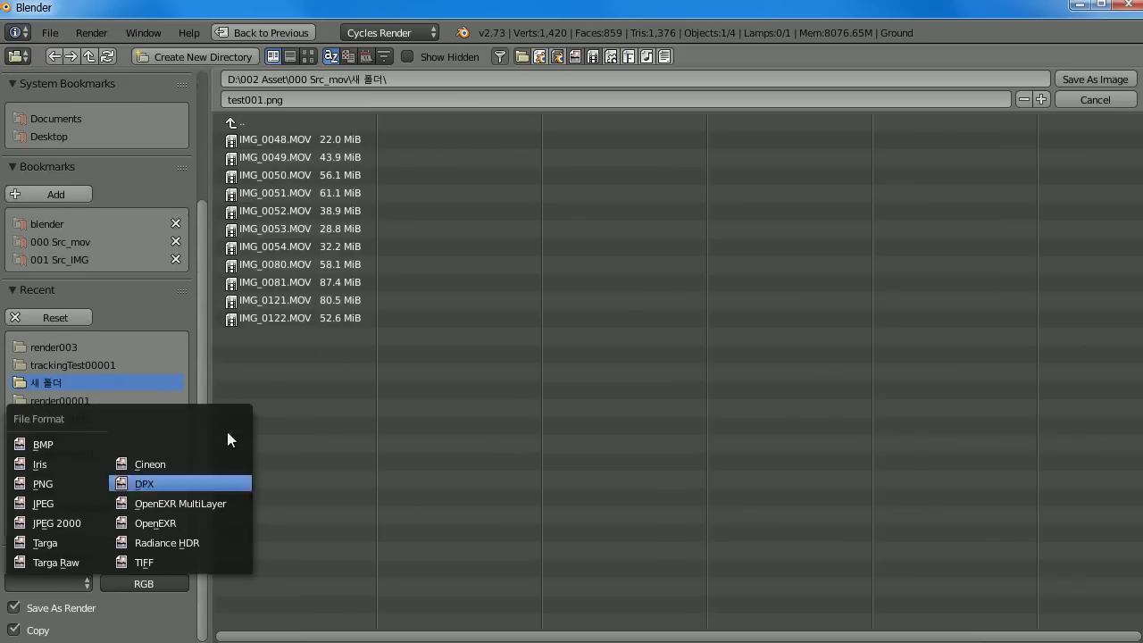
{"action": "left_click", "coordinate": [1080, 103]}
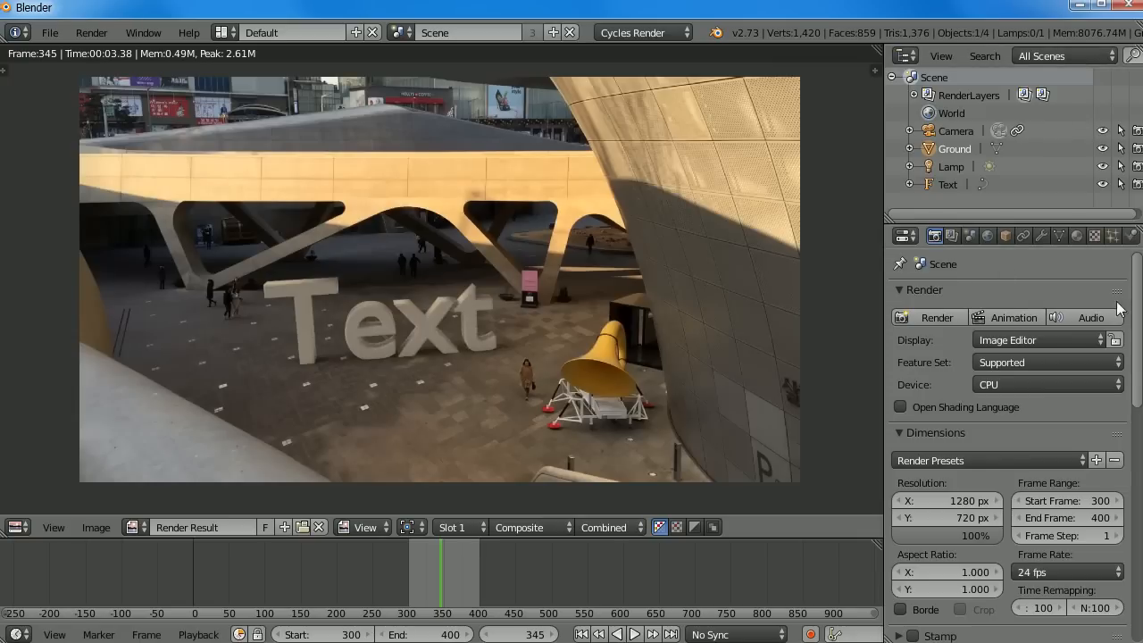
Examine the render's Output settings, including the H.264 file format choice, and the Encoding settings
{"action": "scroll", "coordinate": [1140, 292], "scroll_direction": "down", "scroll_amount": 7}
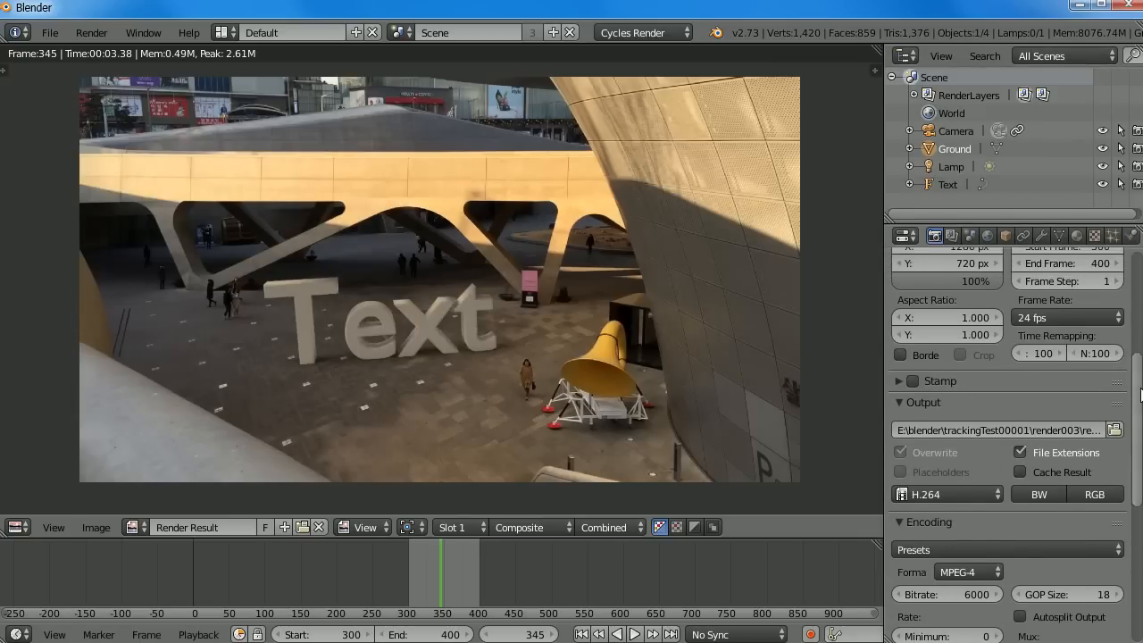
{"action": "scroll", "coordinate": [1140, 386], "scroll_direction": "down", "scroll_amount": 5}
{"action": "left_click", "coordinate": [946, 379]}
{"action": "left_click", "coordinate": [945, 378]}
{"action": "left_click", "coordinate": [946, 377]}
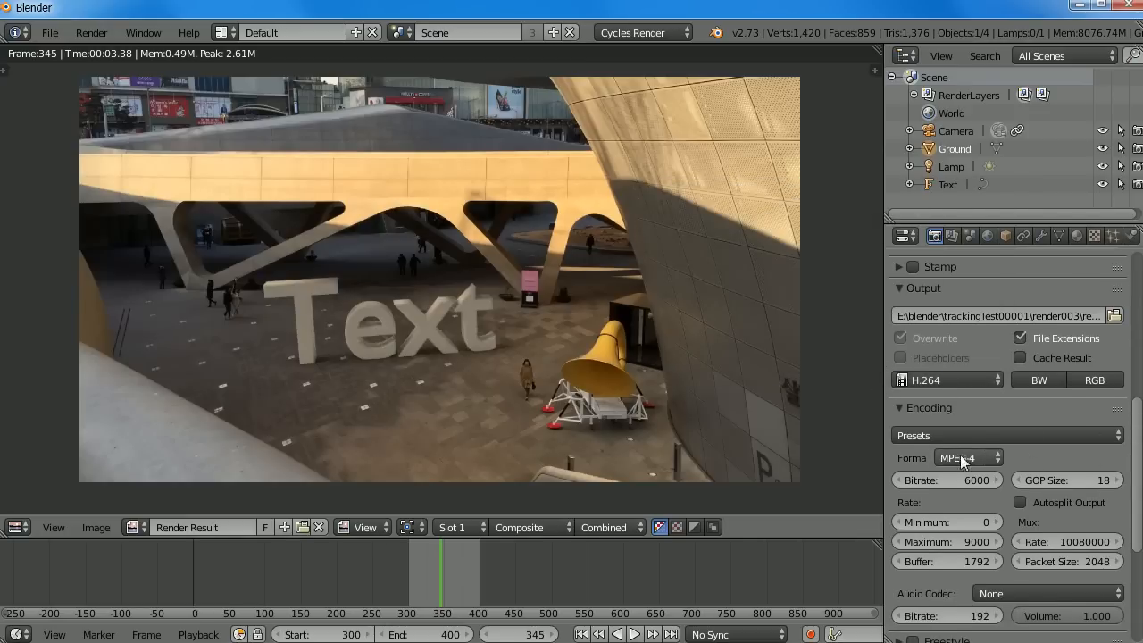
Look through the remaining render settings and expand Sampling to examine the render and preview samples
{"action": "scroll", "coordinate": [1141, 433], "scroll_direction": "down", "scroll_amount": 3}
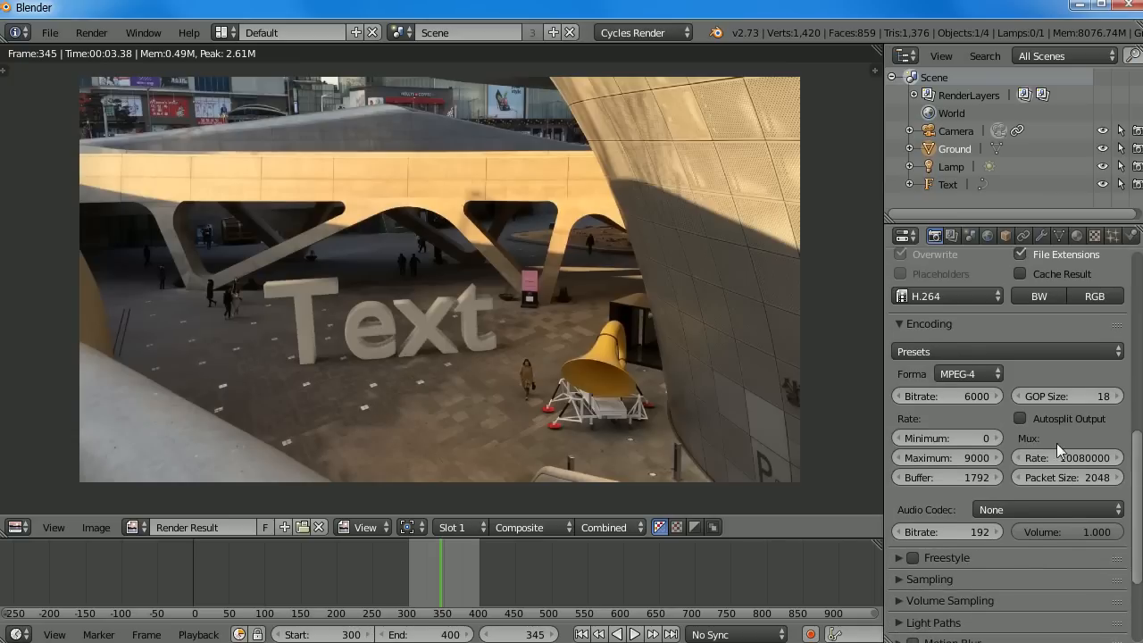
{"action": "left_click_drag", "start_coordinate": [1140, 476], "coordinate": [1133, 519]}
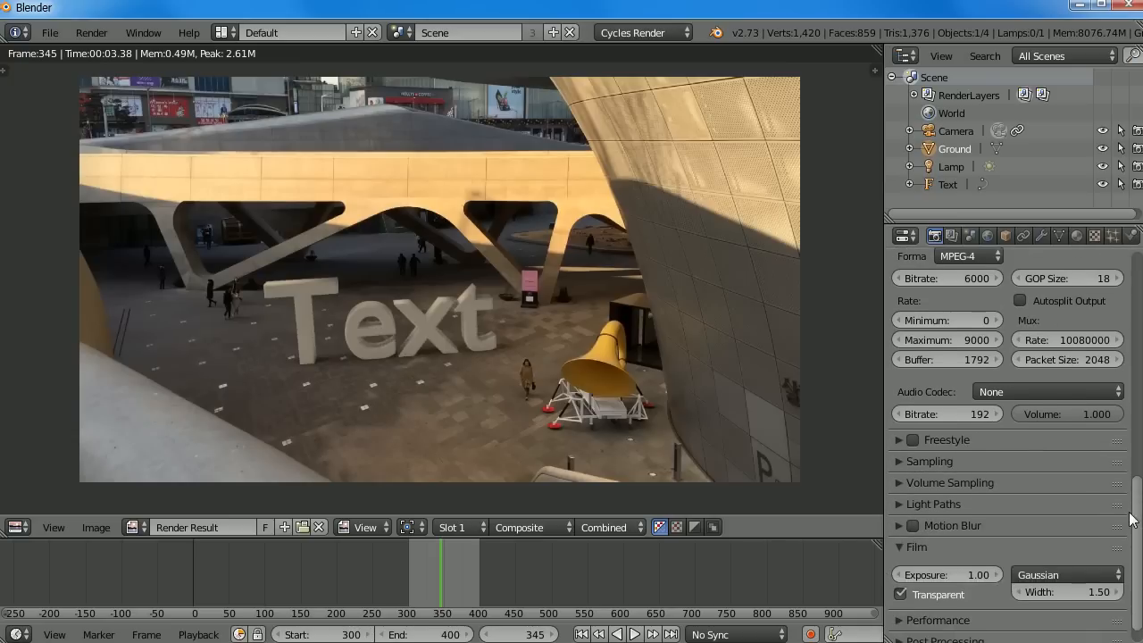
{"action": "left_click", "coordinate": [925, 461]}
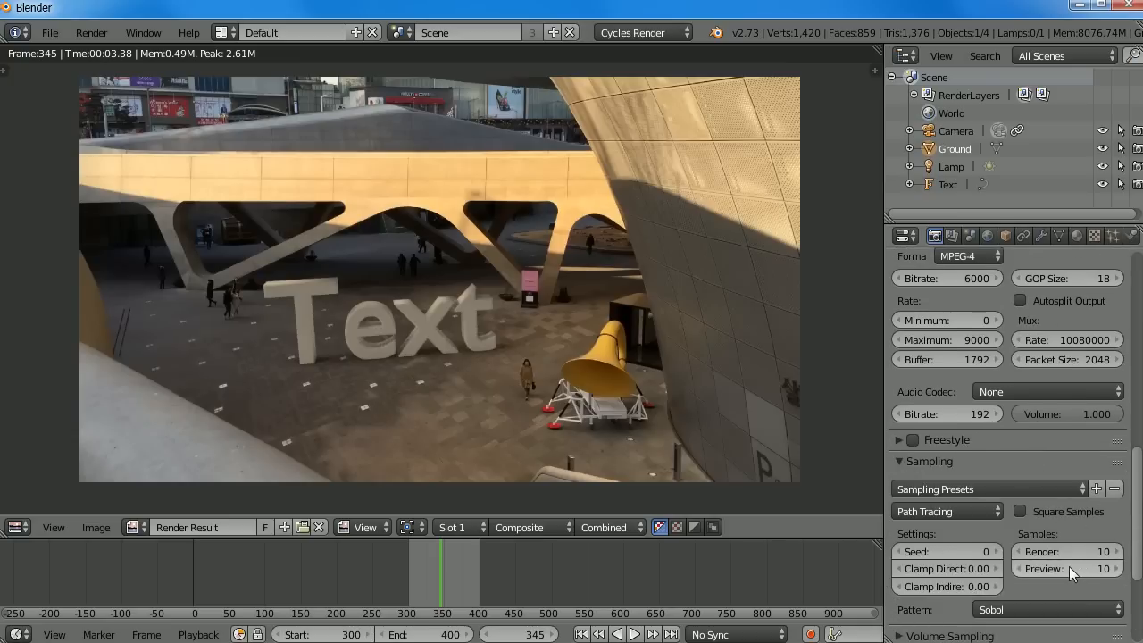